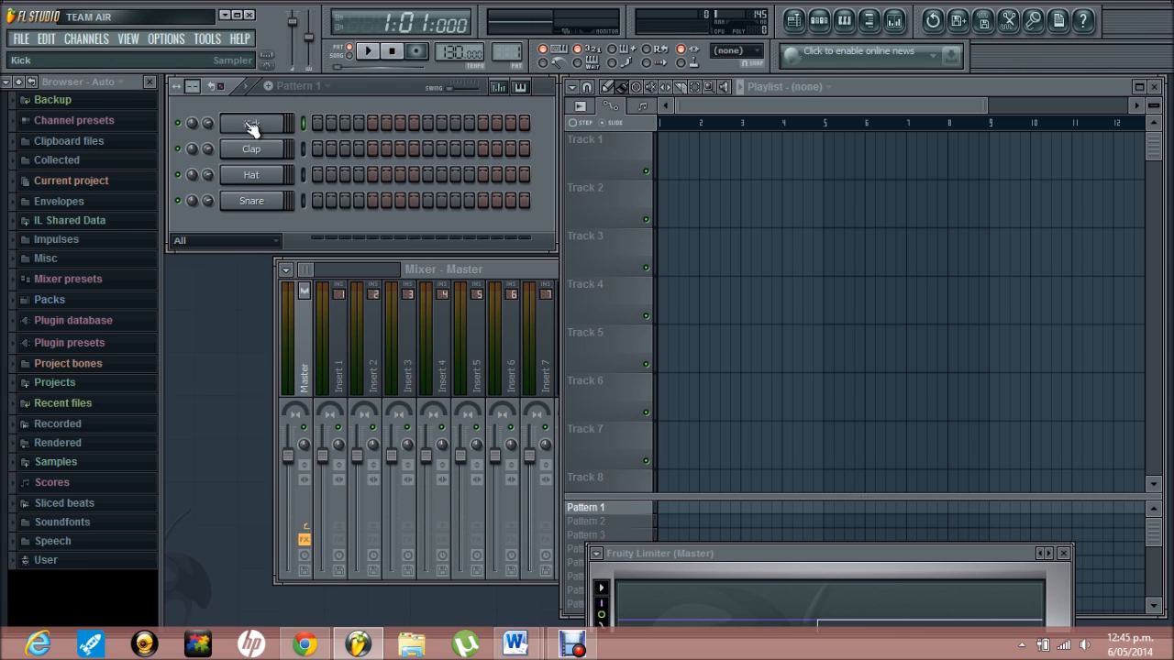
- Insert an FL Keys channel and open its piano roll
{"action": "right_click", "coordinate": [251, 124]}
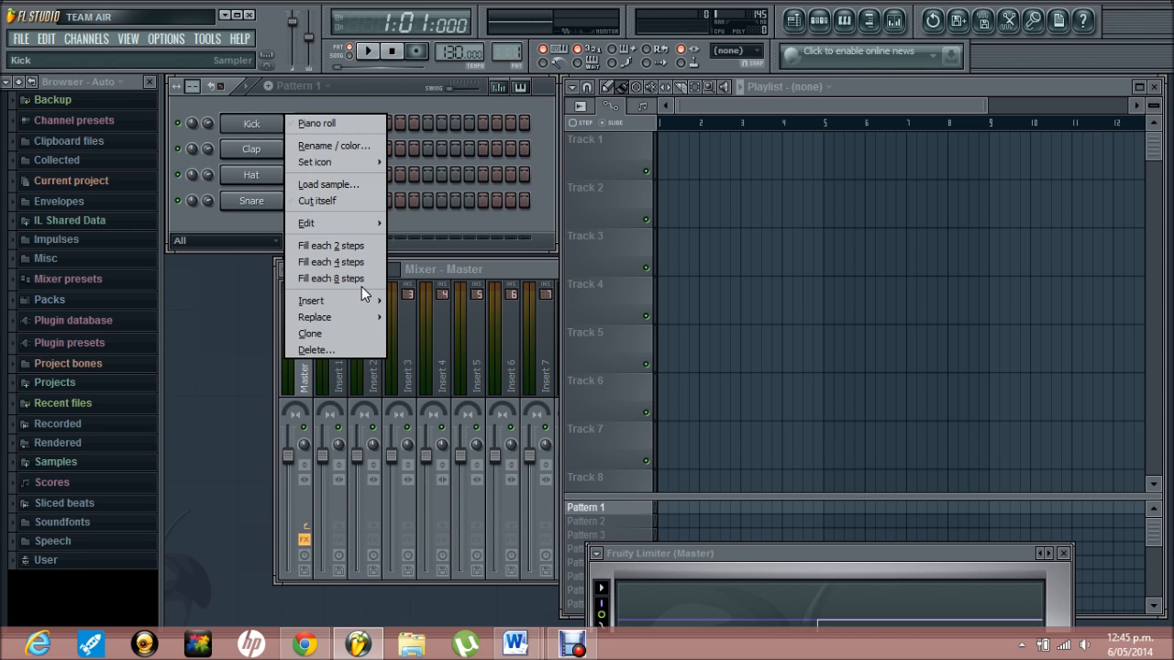
{"action": "mouse_move", "coordinate": [347, 299]}
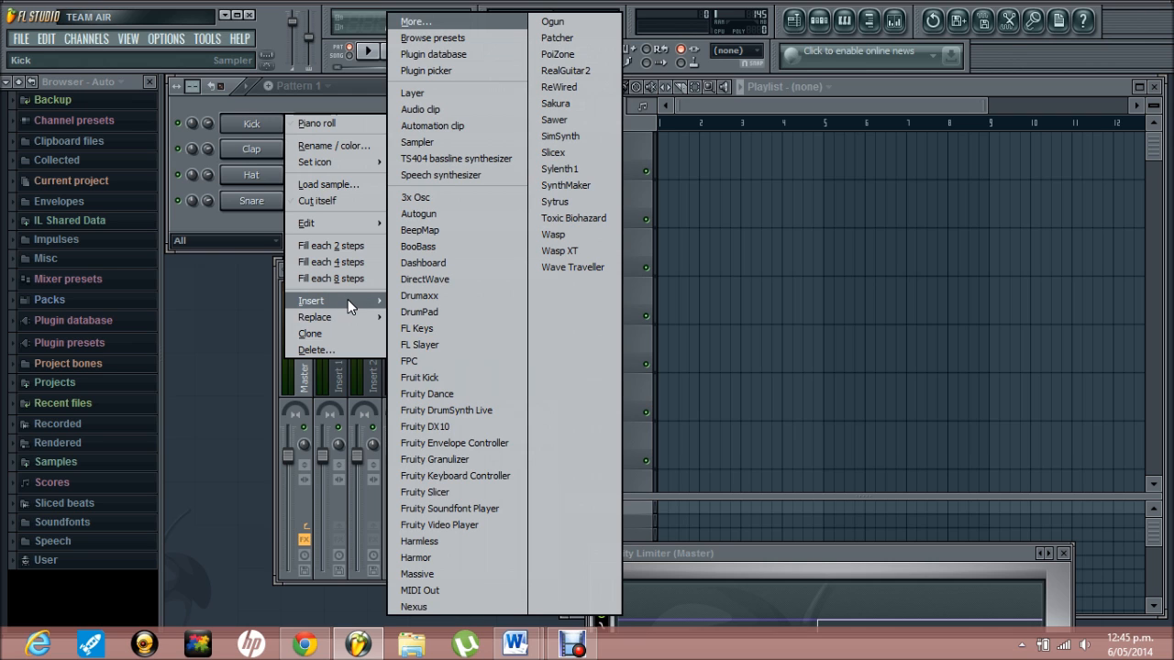
{"action": "left_click", "coordinate": [445, 329]}
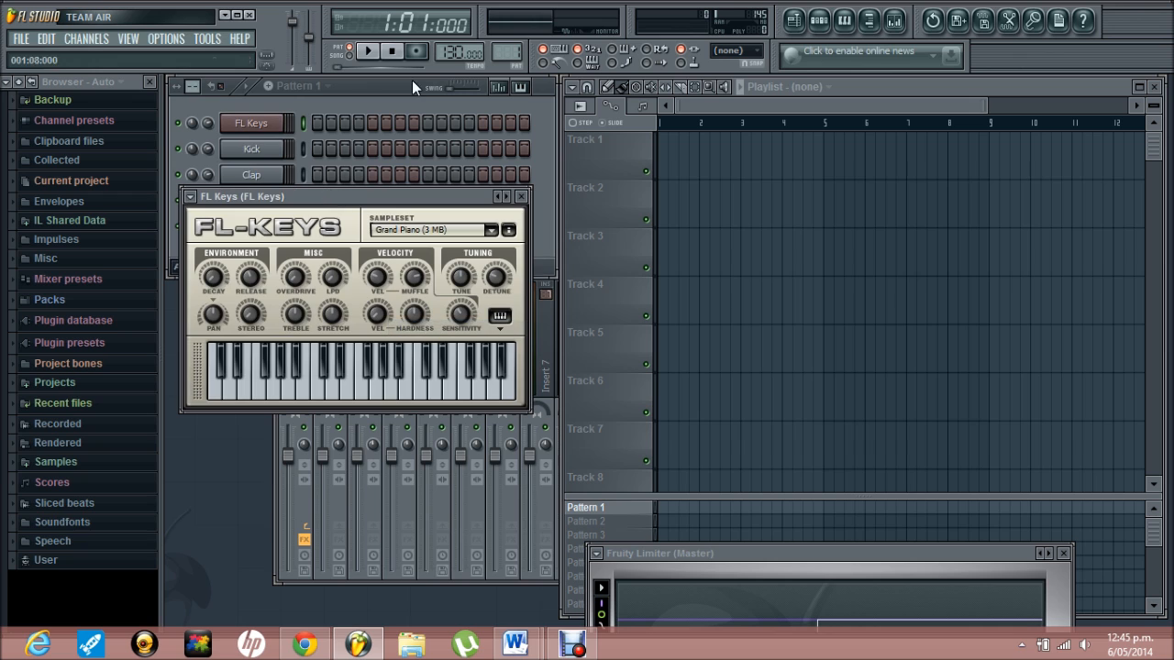
{"action": "left_click", "coordinate": [359, 90]}
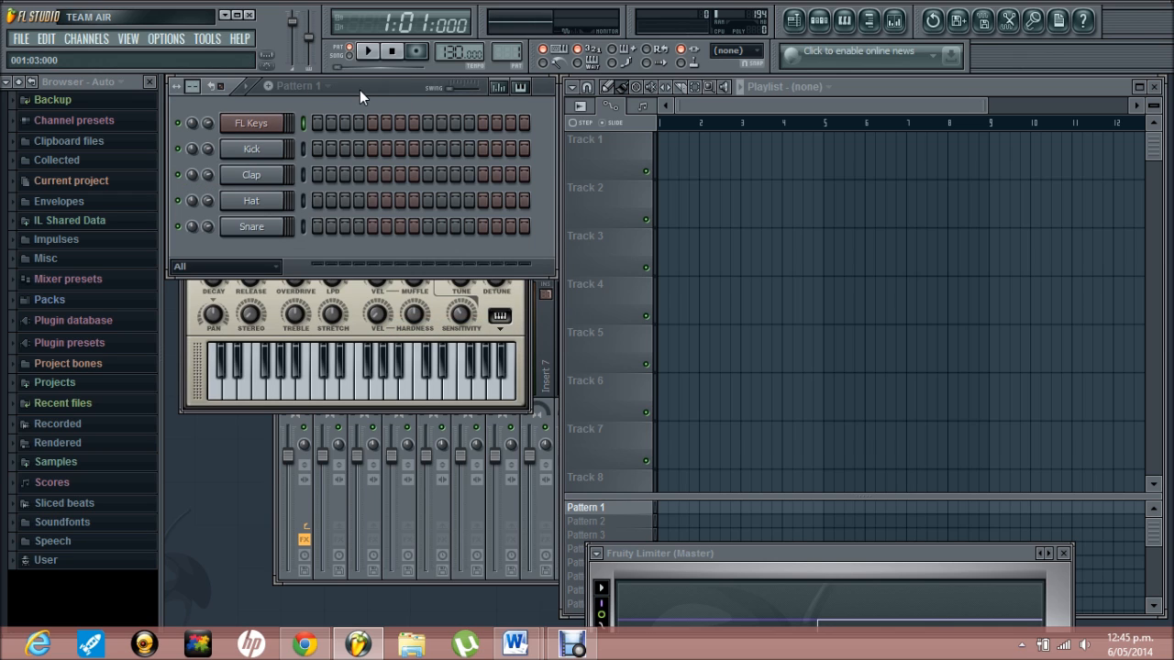
{"action": "right_click", "coordinate": [290, 124]}
{"action": "left_click", "coordinate": [302, 124]}
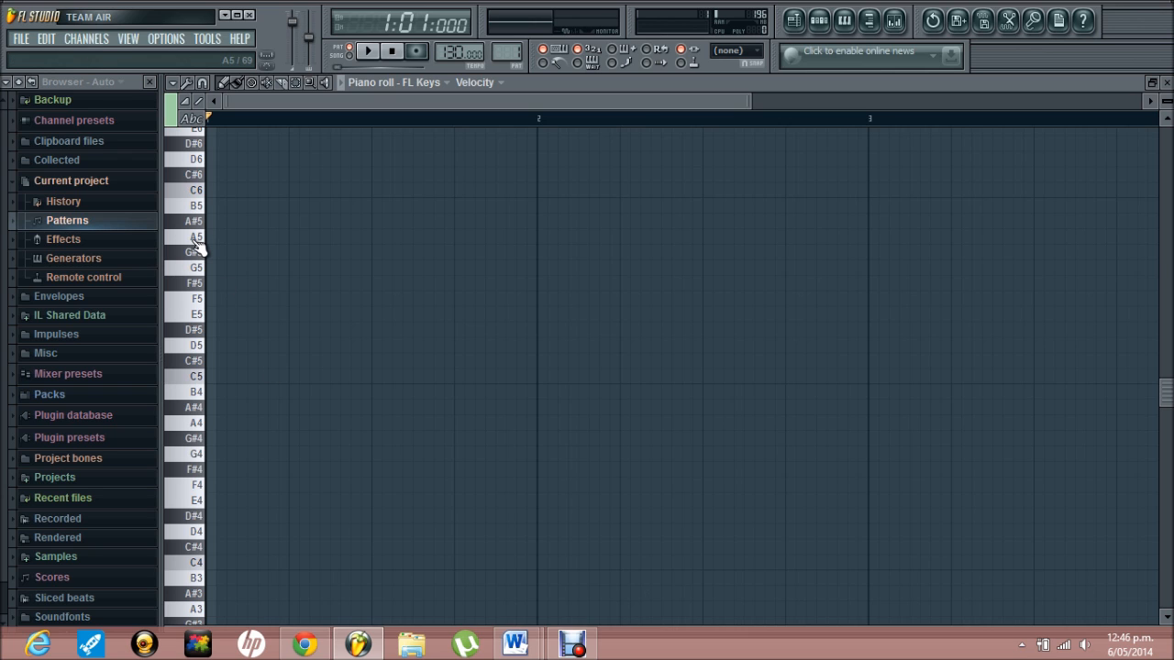
- Audition several FL Keys notes, including D5 and E5, without recording them
{"action": "key", "text": "m"}
{"action": "key", "text": "m"}
{"action": "key", "text": "q"}
{"action": "key", "text": "q"}
{"action": "key", "text": "x"}
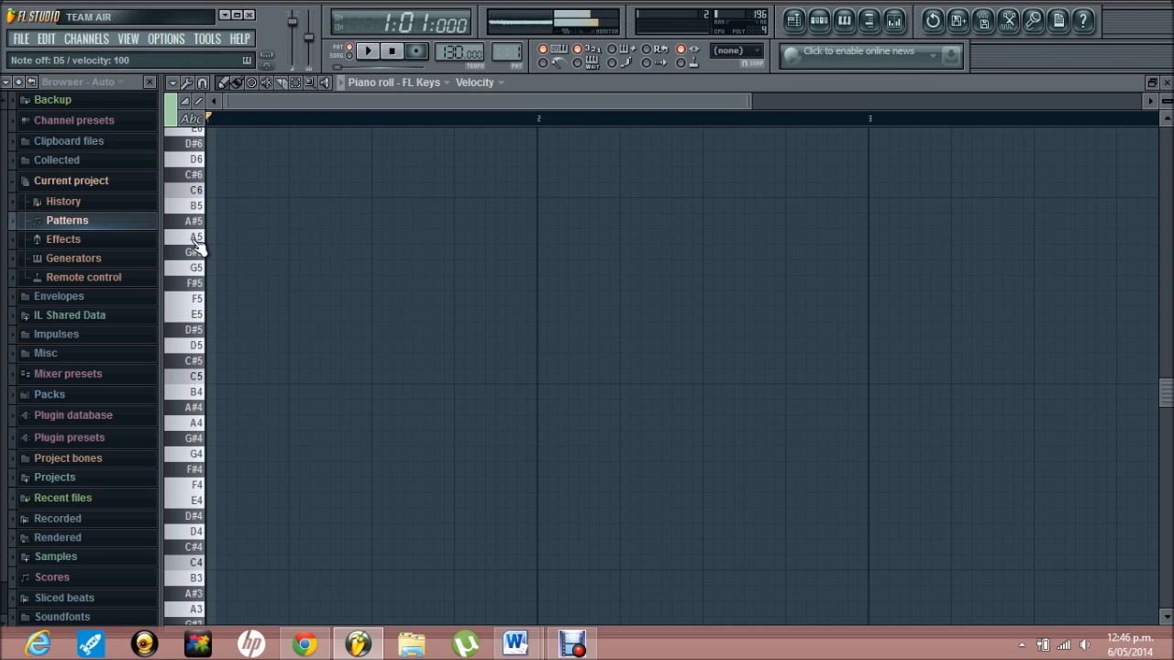
{"action": "key", "text": "c"}
{"action": "key", "text": "c"}
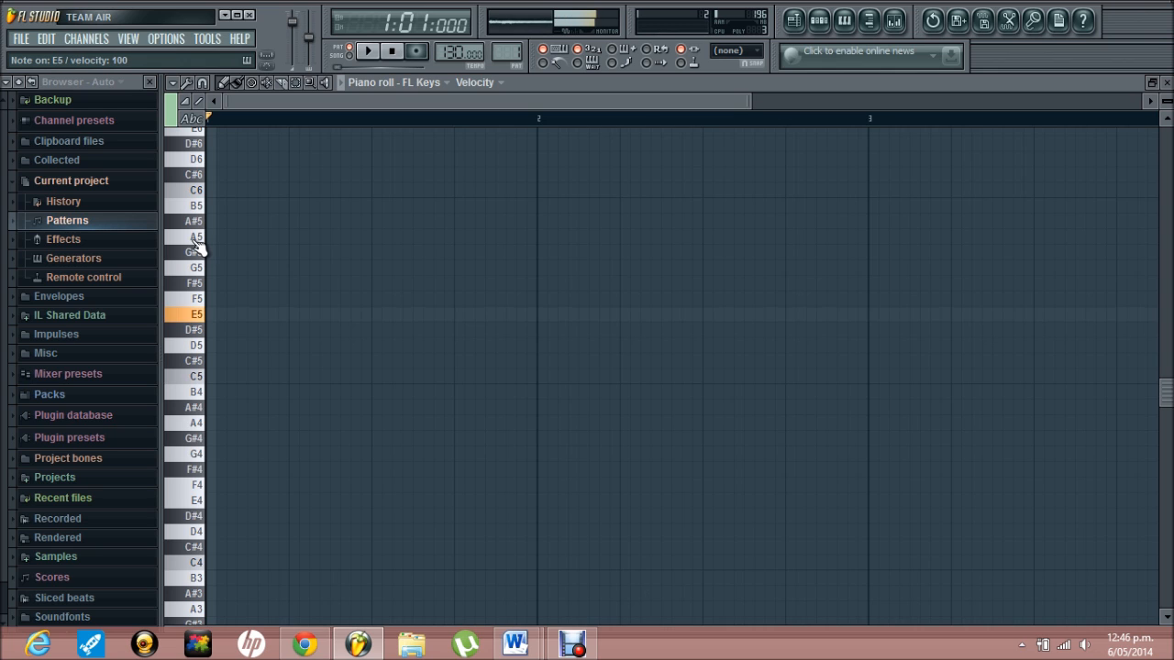
- Place six two-step A5 notes in bar 1, on steps 1, 4, 7, 9, 12 and 15
{"action": "left_click", "coordinate": [202, 236]}
{"action": "left_click", "coordinate": [211, 238]}
{"action": "left_click", "coordinate": [273, 241]}
{"action": "left_click", "coordinate": [335, 237]}
{"action": "left_click", "coordinate": [379, 237]}
{"action": "left_click", "coordinate": [440, 240]}
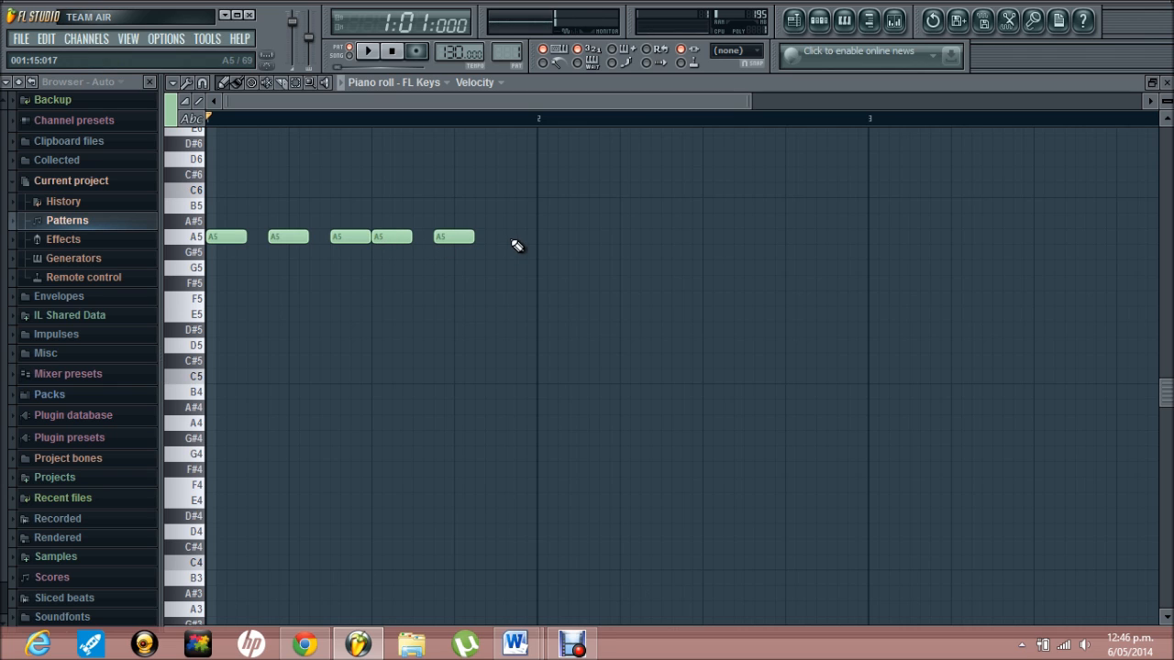
{"action": "left_click", "coordinate": [503, 239]}
- Repeat the six-note rhythm on E5 in bar 2, on steps 1, 4, 7, 9, 12 and 15
{"action": "left_click", "coordinate": [550, 284]}
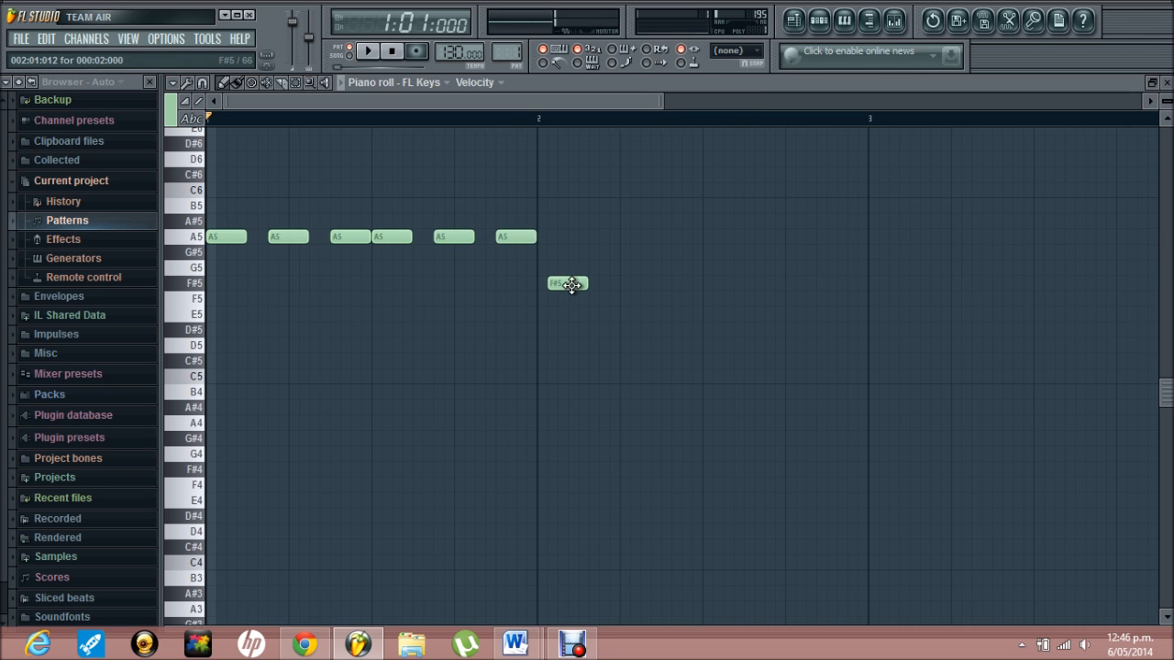
{"action": "left_click_drag", "start_coordinate": [567, 286], "coordinate": [556, 318]}
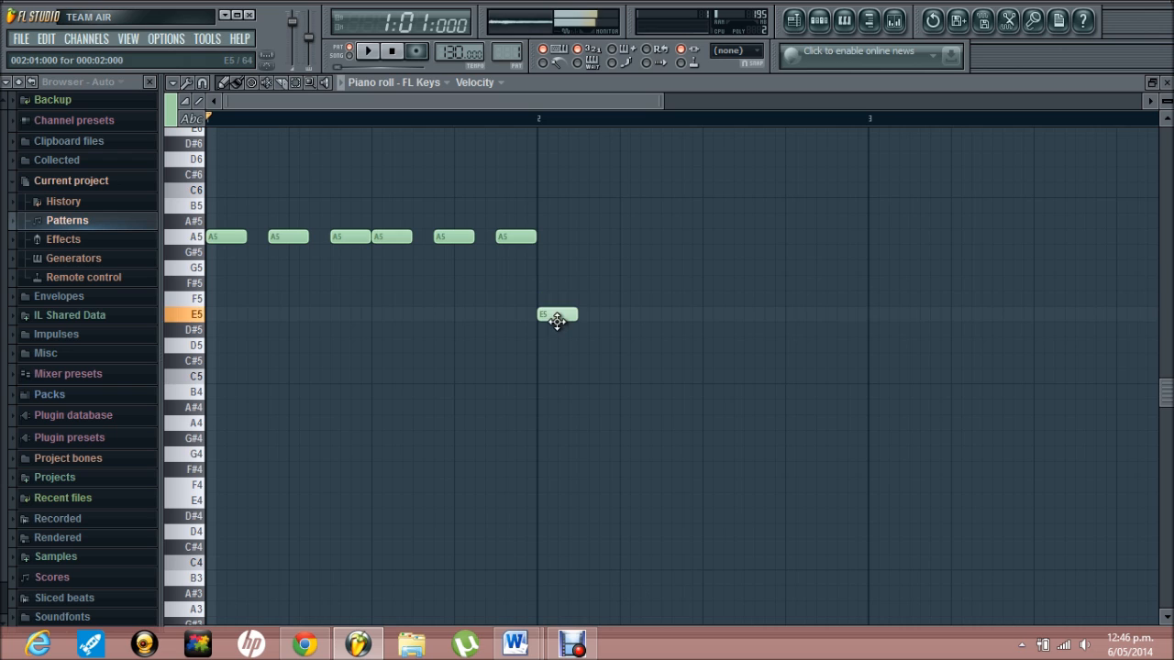
{"action": "left_click", "coordinate": [606, 315]}
{"action": "left_click", "coordinate": [668, 315]}
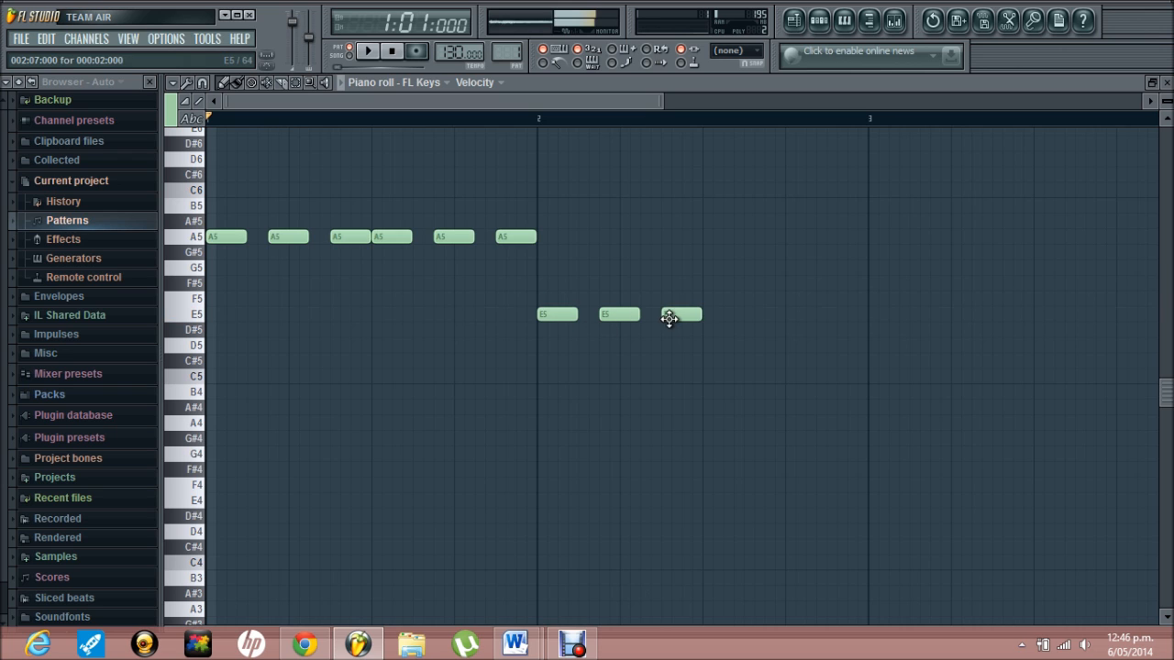
{"action": "left_click", "coordinate": [711, 316]}
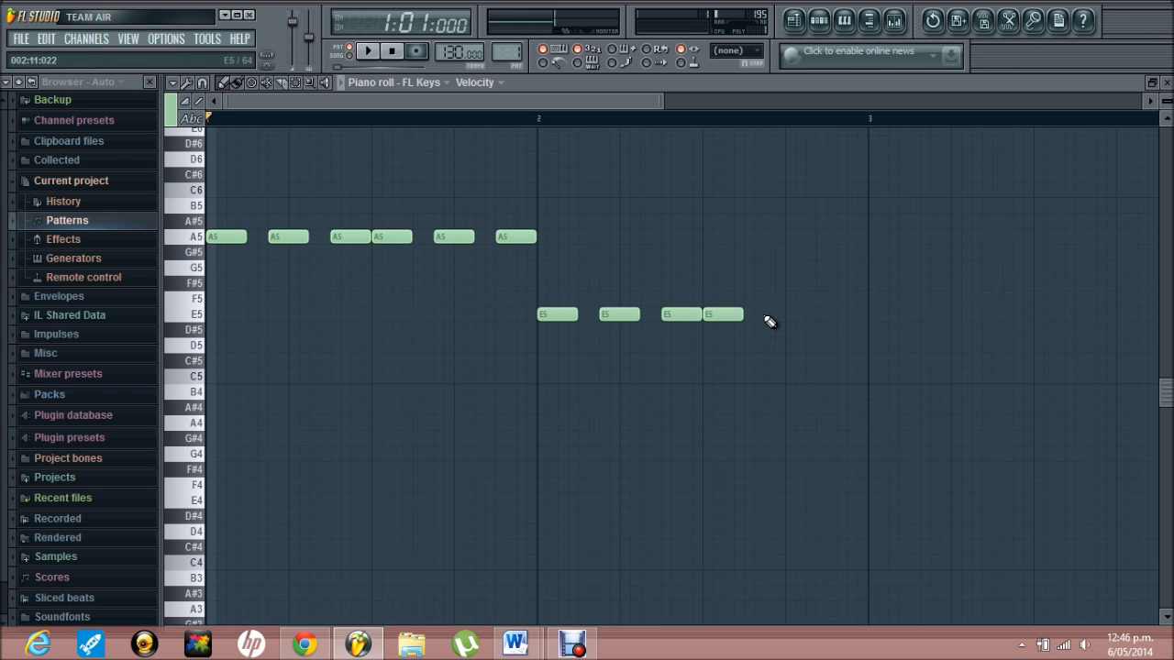
{"action": "left_click", "coordinate": [772, 315]}
{"action": "left_click", "coordinate": [833, 315]}
- Add six G5 notes in bar 3 with the same rhythm, on steps 1, 4, 7, 9, 12 and 15
{"action": "left_click_drag", "start_coordinate": [541, 101], "coordinate": [629, 104]}
{"action": "left_click", "coordinate": [678, 267]}
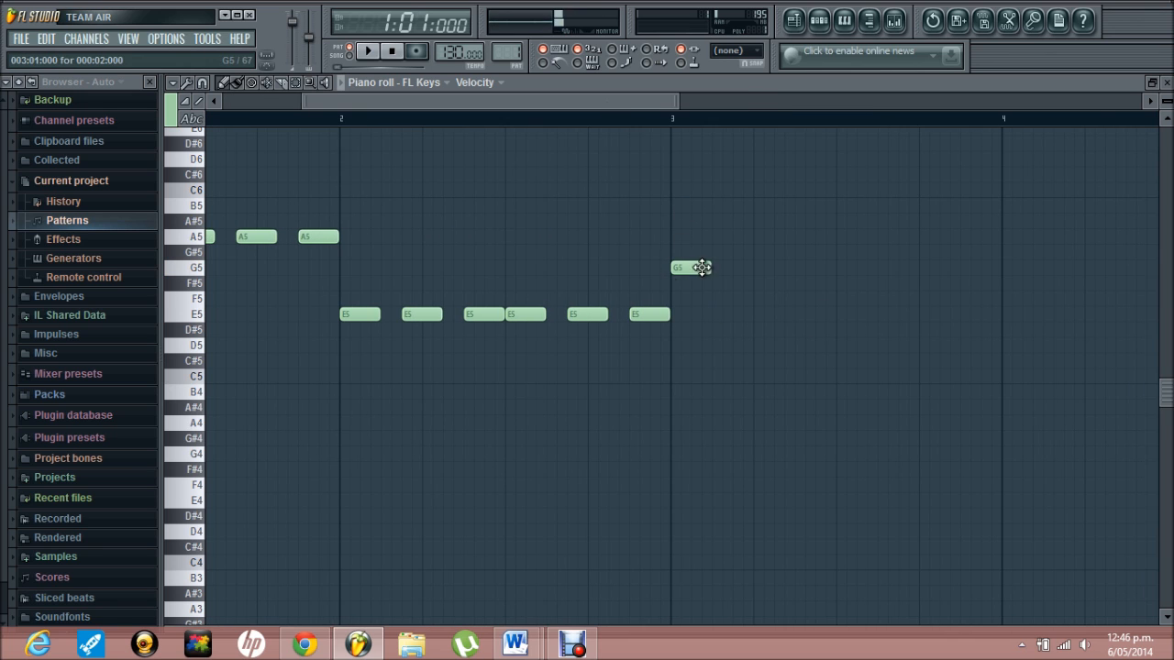
{"action": "left_click", "coordinate": [742, 269]}
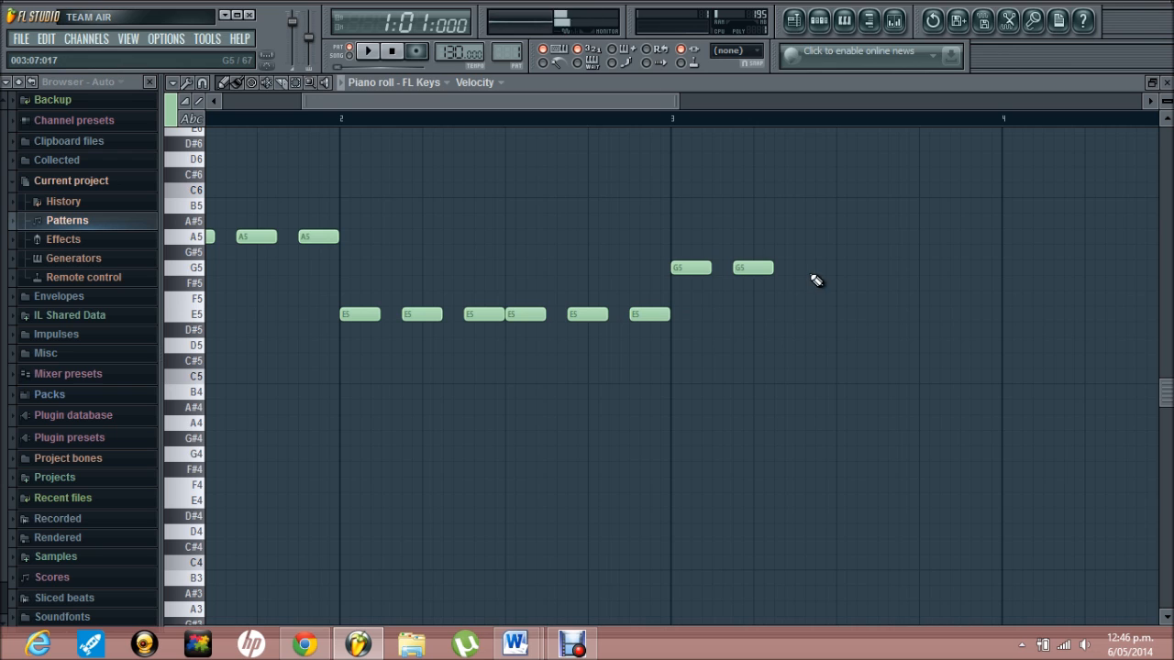
{"action": "left_click", "coordinate": [800, 269]}
{"action": "left_click", "coordinate": [842, 269]}
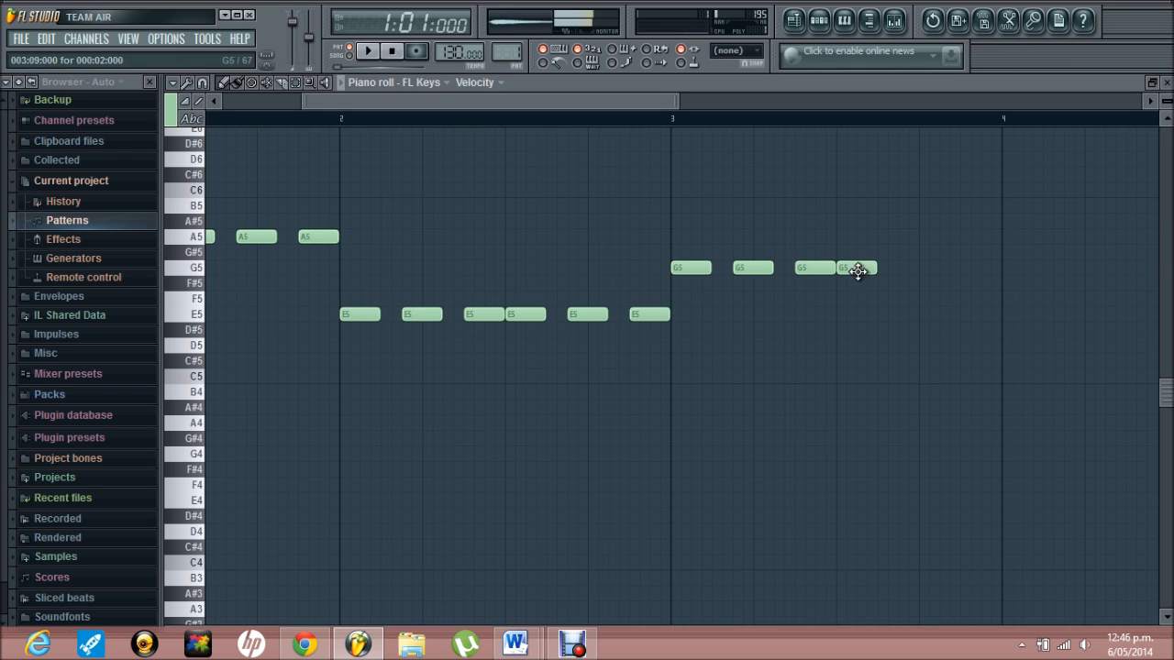
{"action": "left_click", "coordinate": [901, 269]}
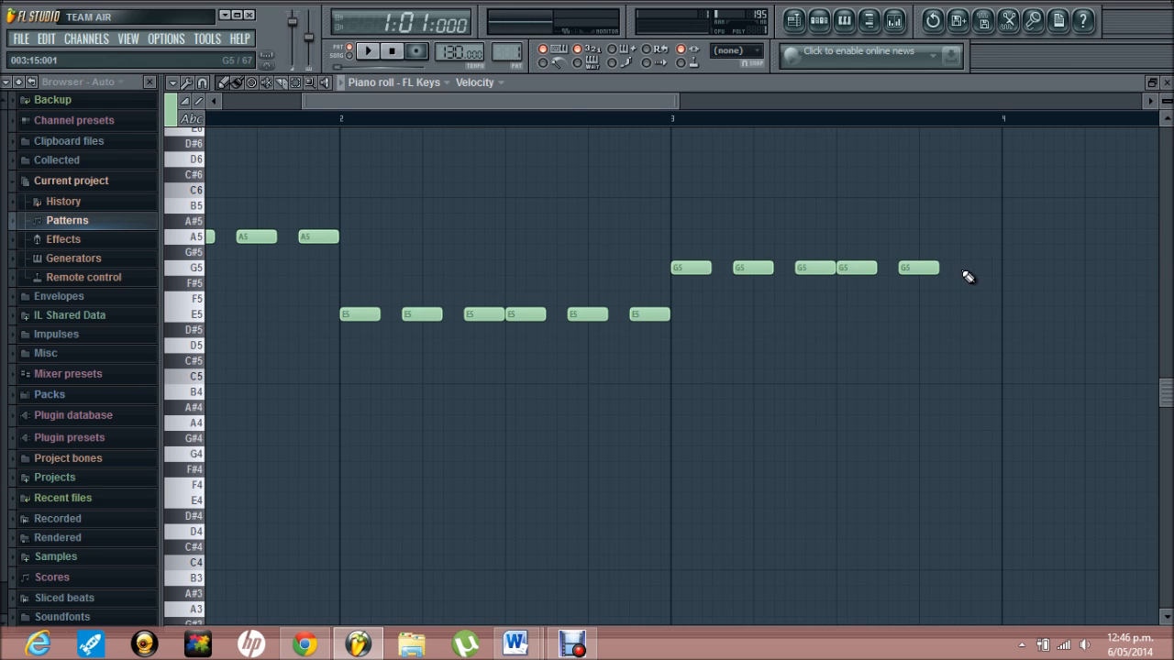
{"action": "left_click", "coordinate": [964, 269]}
- Add six D5 notes in bar 4 with the same rhythm, on steps 1, 4, 7, 9, 12 and 15
{"action": "left_click_drag", "start_coordinate": [559, 103], "coordinate": [668, 102]}
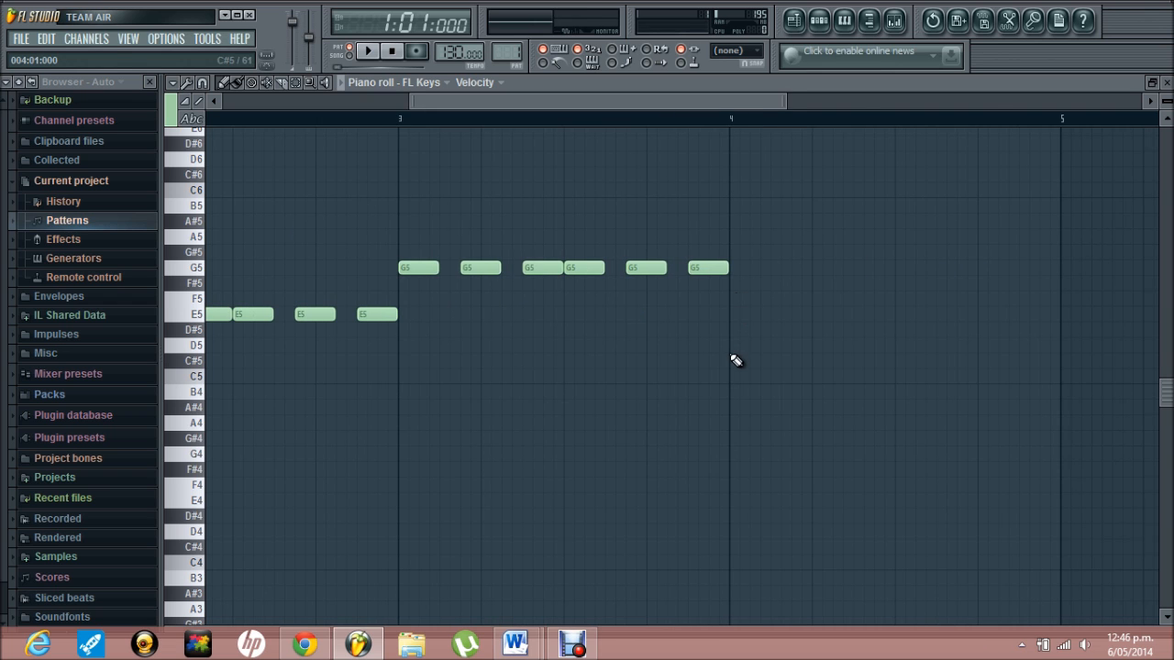
{"action": "left_click", "coordinate": [733, 347]}
{"action": "left_click", "coordinate": [797, 346]}
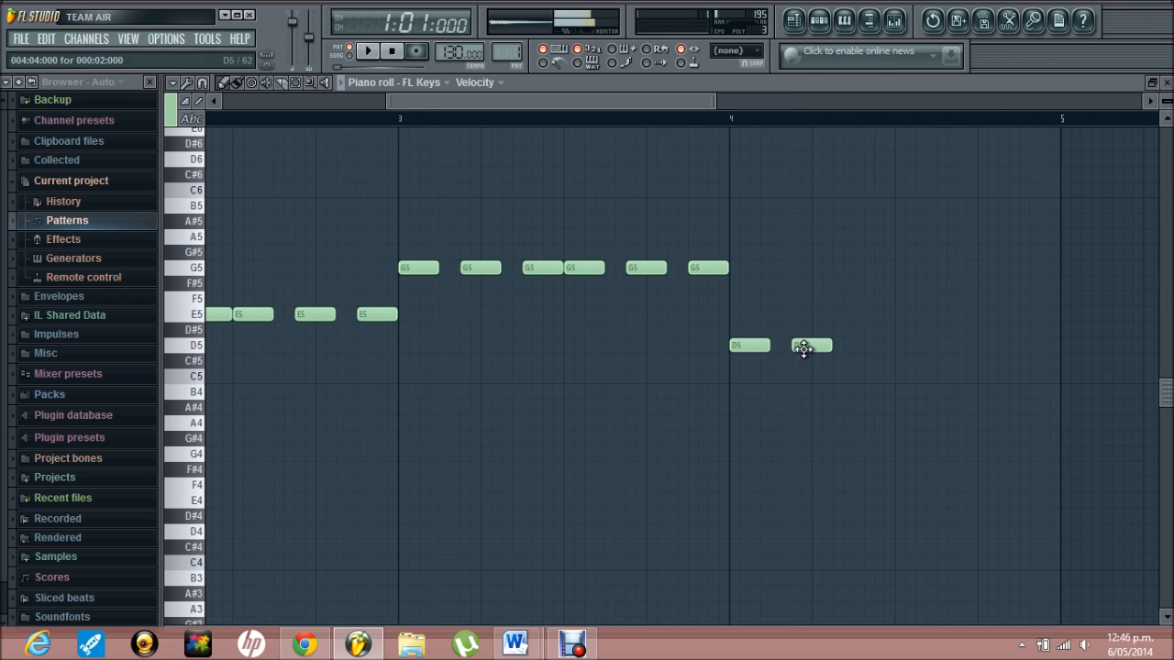
{"action": "left_click", "coordinate": [858, 347]}
{"action": "left_click", "coordinate": [900, 347]}
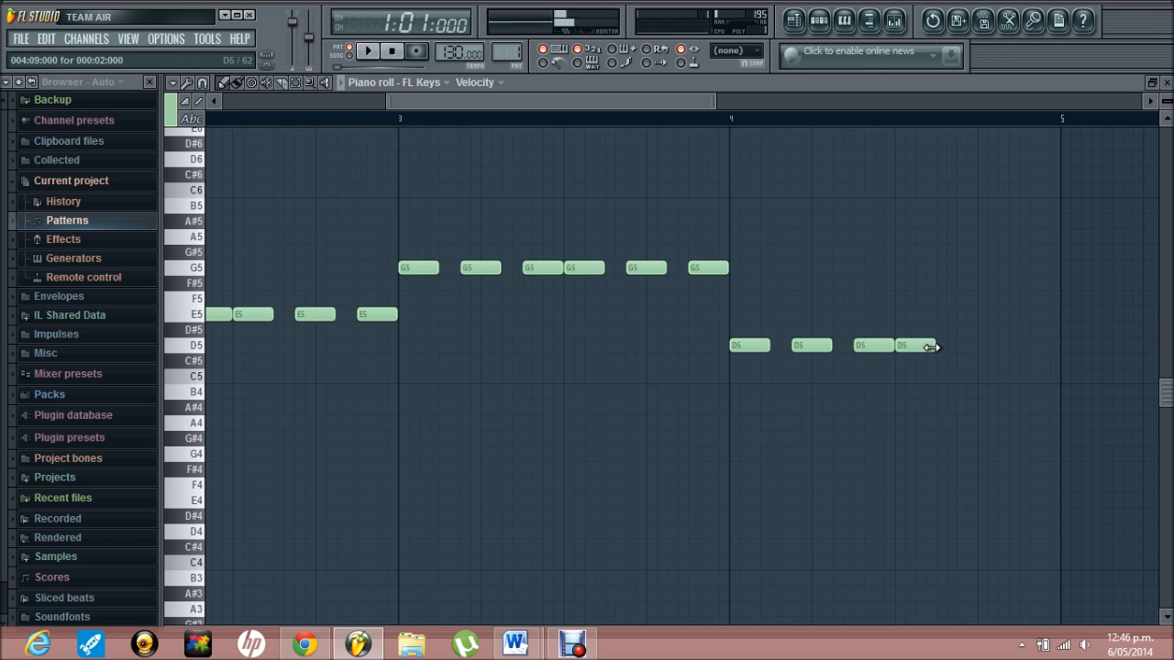
{"action": "left_click", "coordinate": [961, 347]}
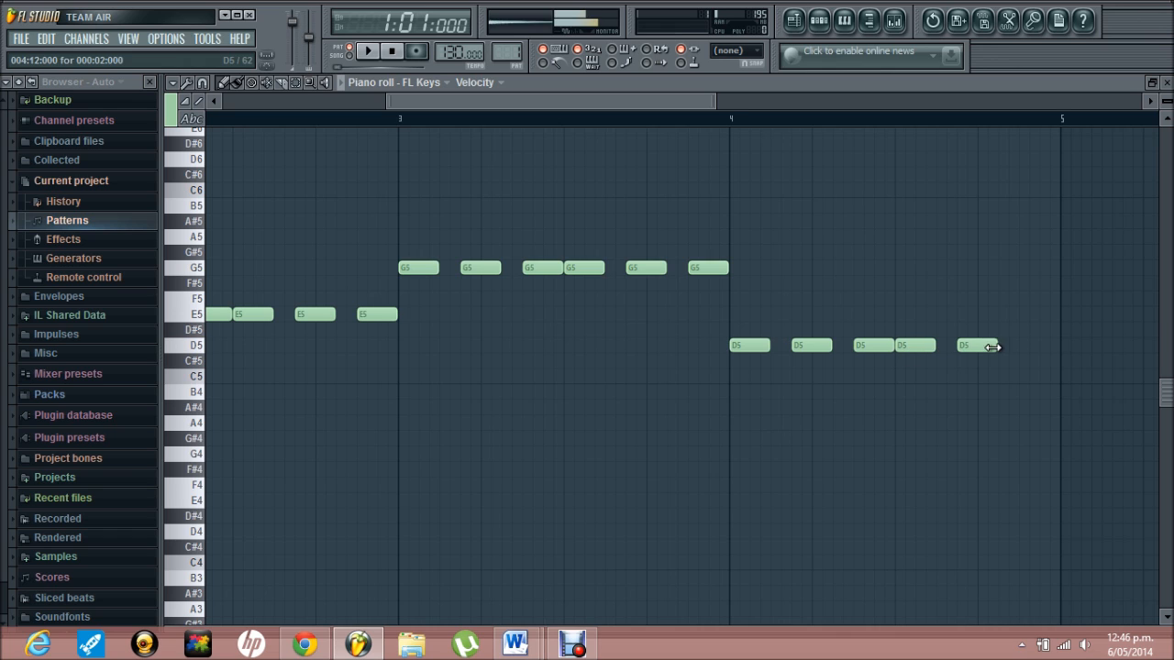
{"action": "left_click", "coordinate": [1023, 347]}
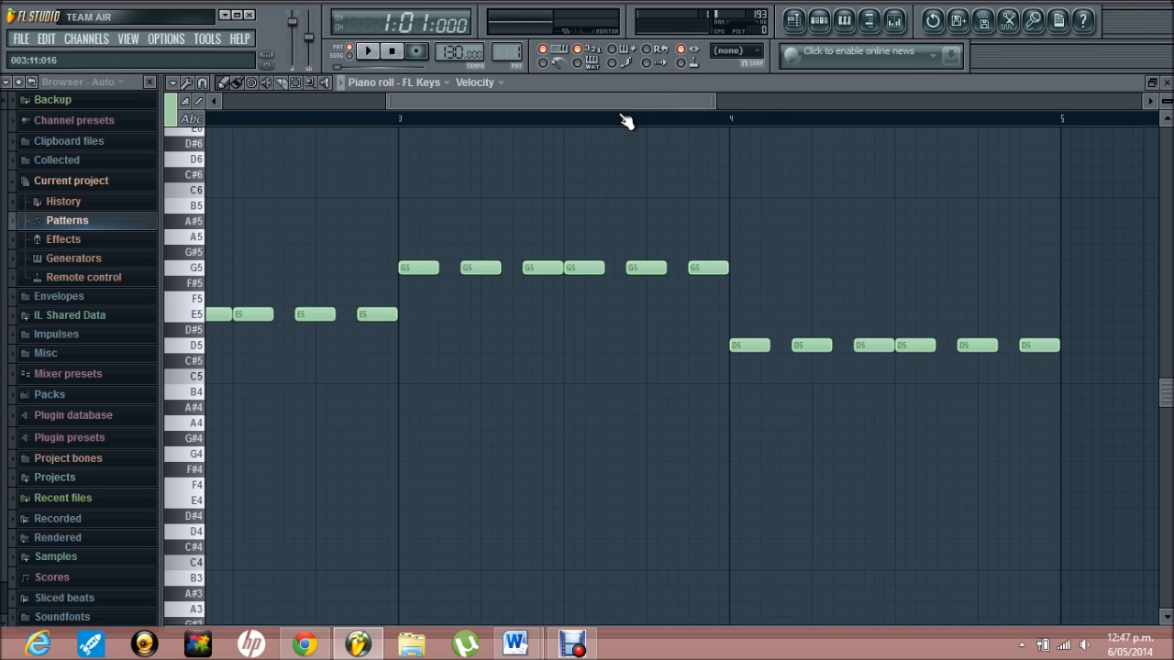
- Lower the system volume to 30 and copy all notes nine semitones higher, so the copied line starts on F#6
{"action": "key", "text": "XF86AudioLowerVolume"}
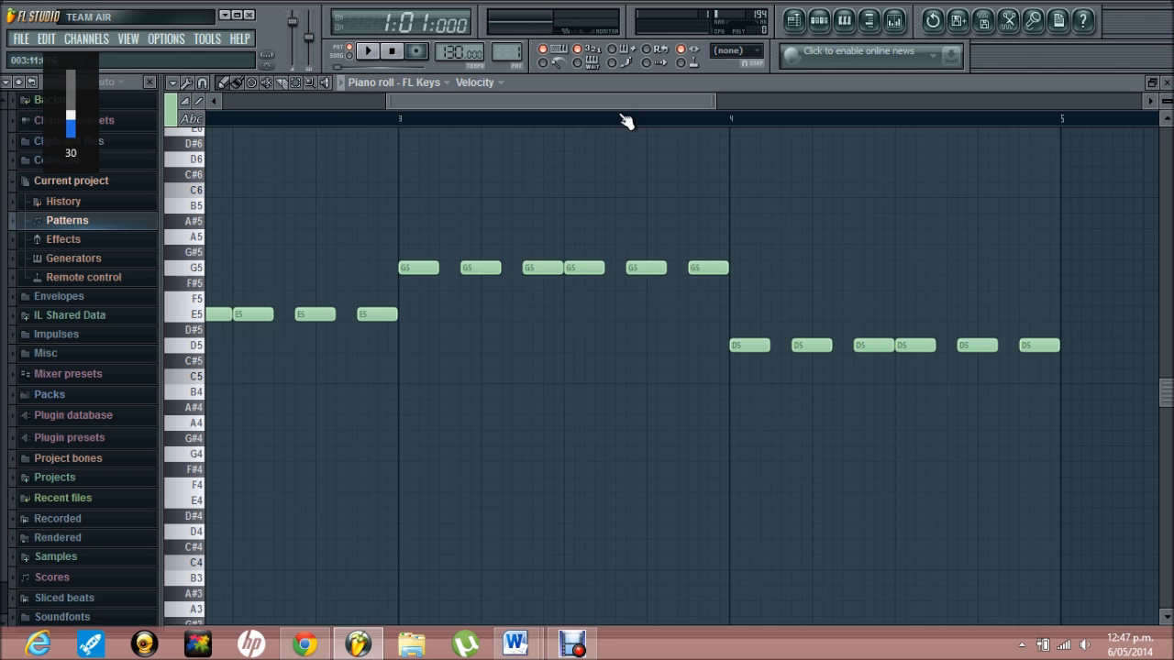
{"action": "left_click_drag", "start_coordinate": [619, 103], "coordinate": [321, 109]}
{"action": "key", "text": "ctrl+a"}
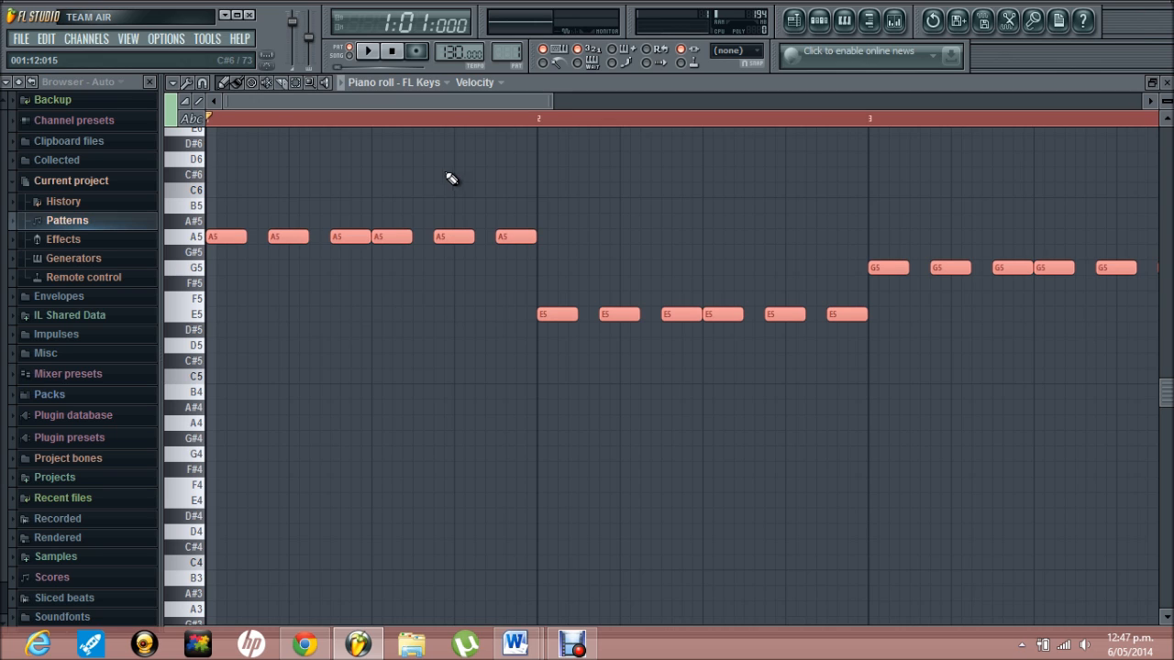
{"action": "left_click_drag", "start_coordinate": [229, 235], "coordinate": [227, 146]}
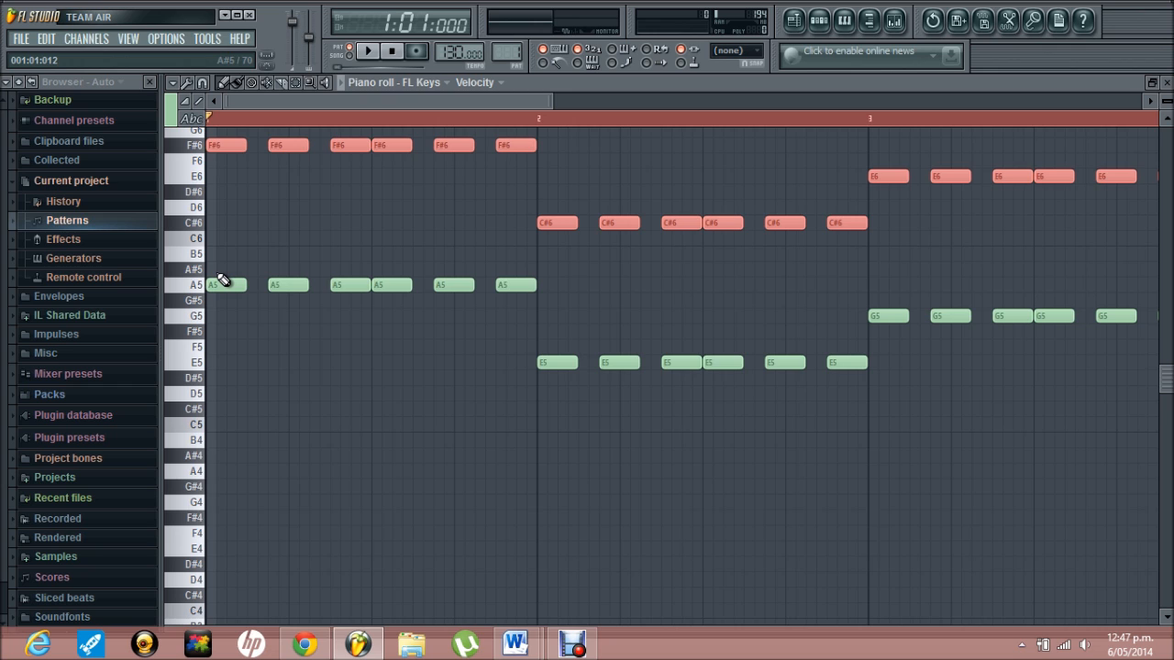
- Copy the original line seven semitones lower, starting on D5, and play back the resulting chords
{"action": "key", "text": "shift+i"}
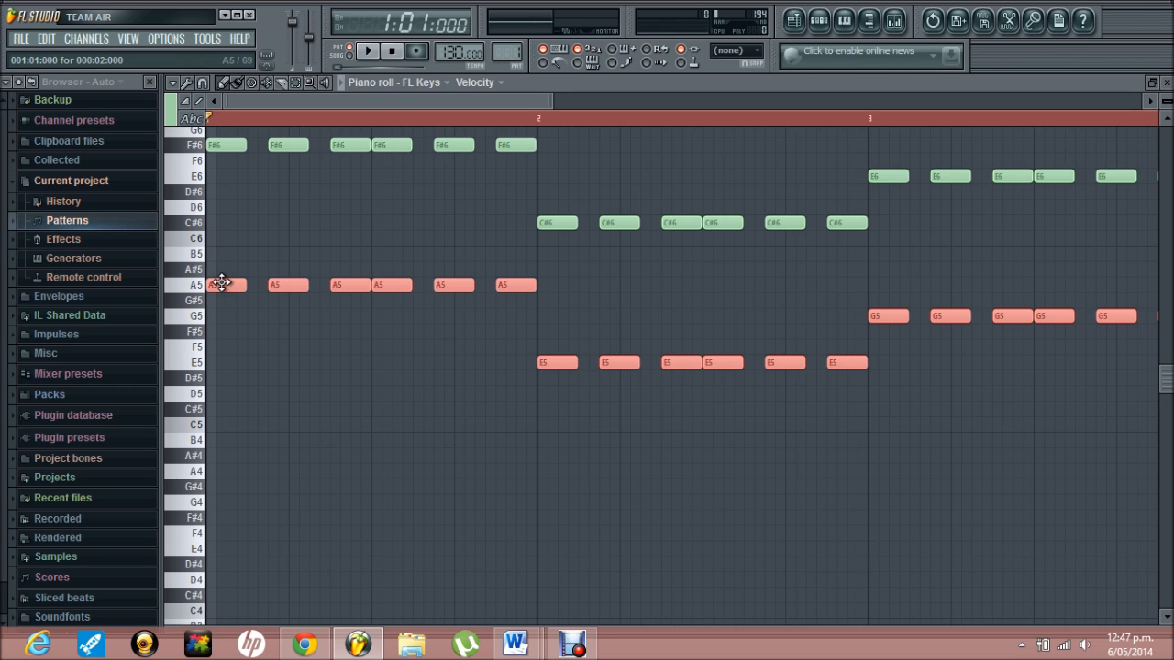
{"action": "left_click_drag", "start_coordinate": [221, 283], "coordinate": [222, 394]}
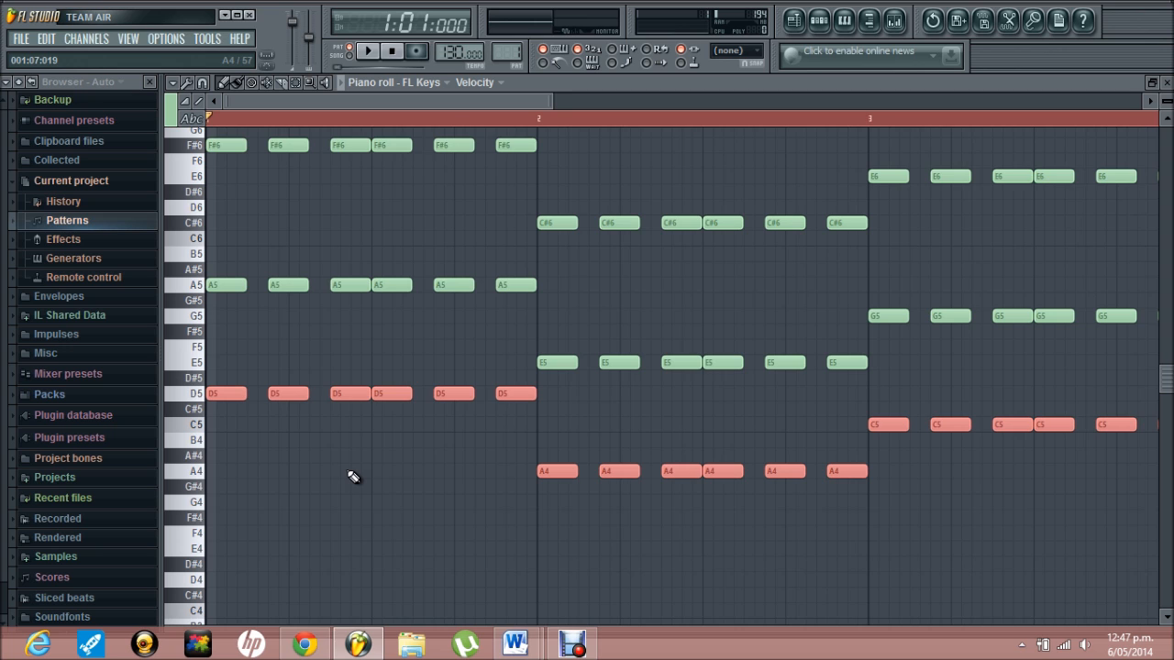
{"action": "key", "text": "space"}
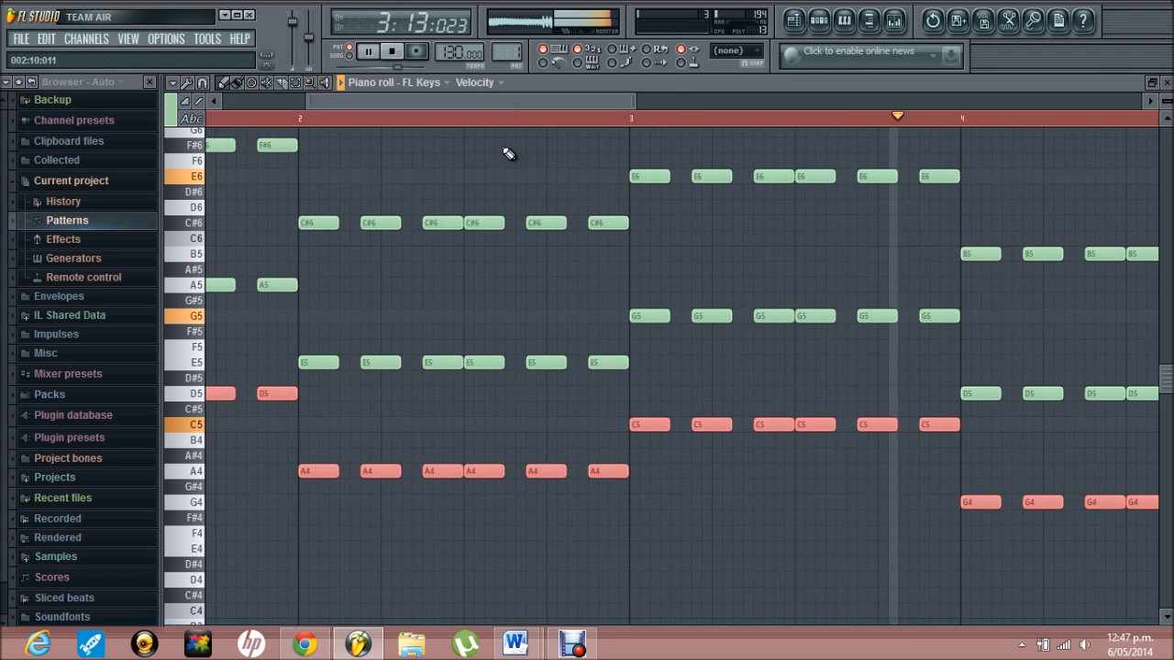
{"action": "key", "text": "space"}
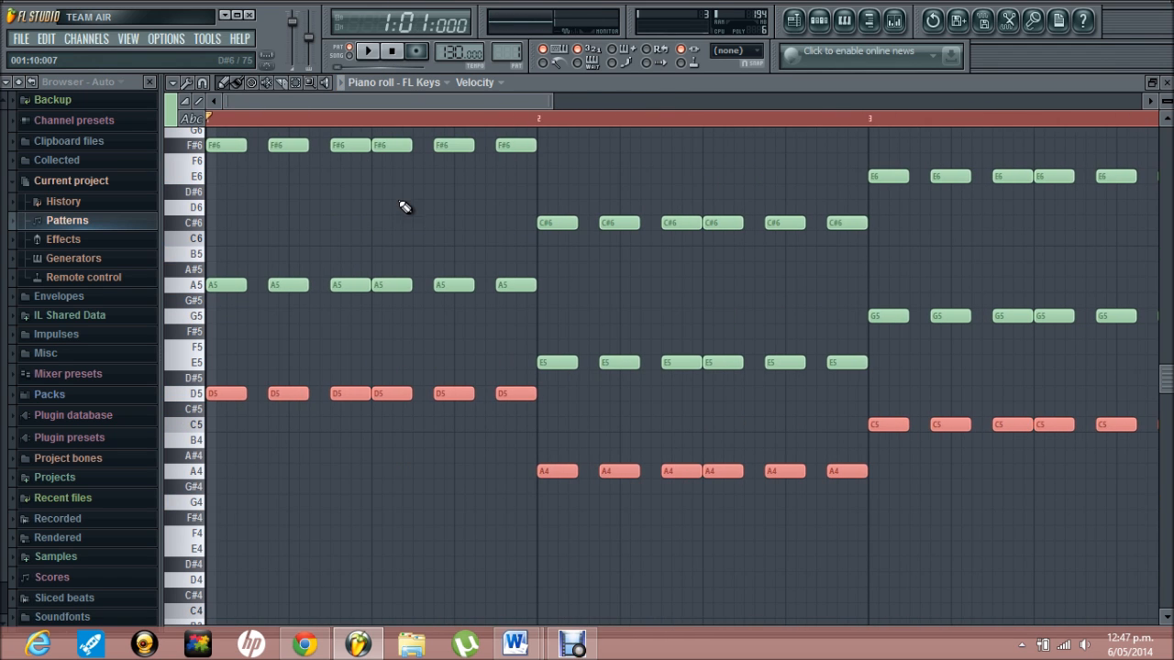
- Try raising bar 1's two lower note rows by one and two semitones during playback, and return them to A5 and D5
{"action": "left_click", "coordinate": [512, 446]}
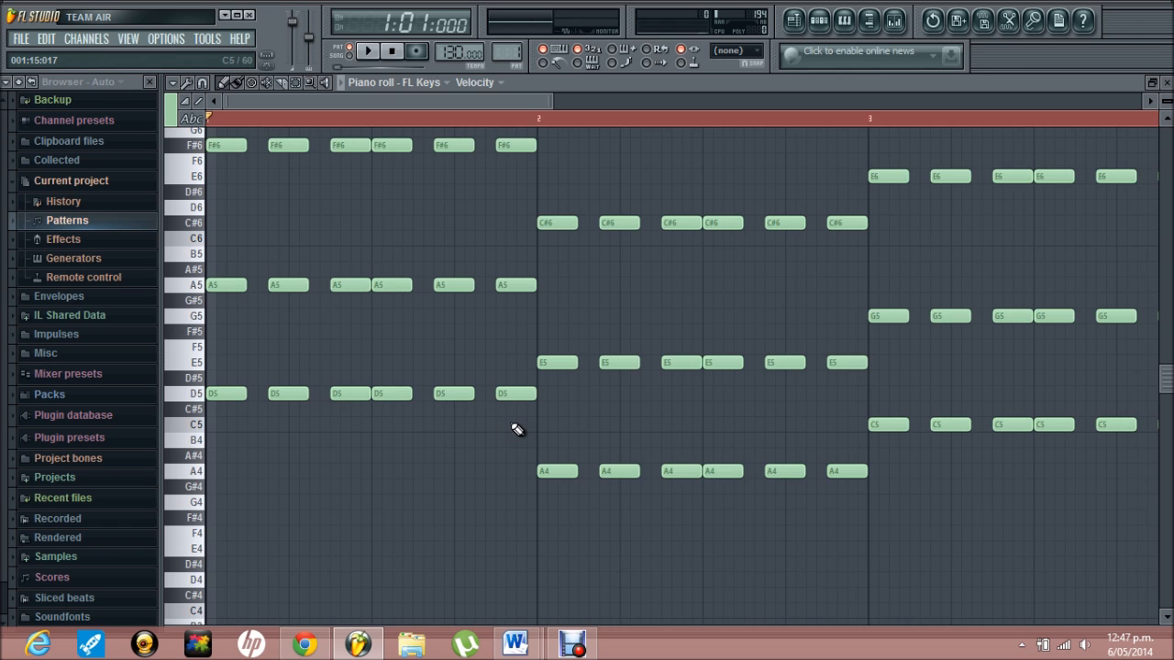
{"action": "left_click_drag", "start_coordinate": [517, 430], "coordinate": [220, 269]}
{"action": "key", "text": "space"}
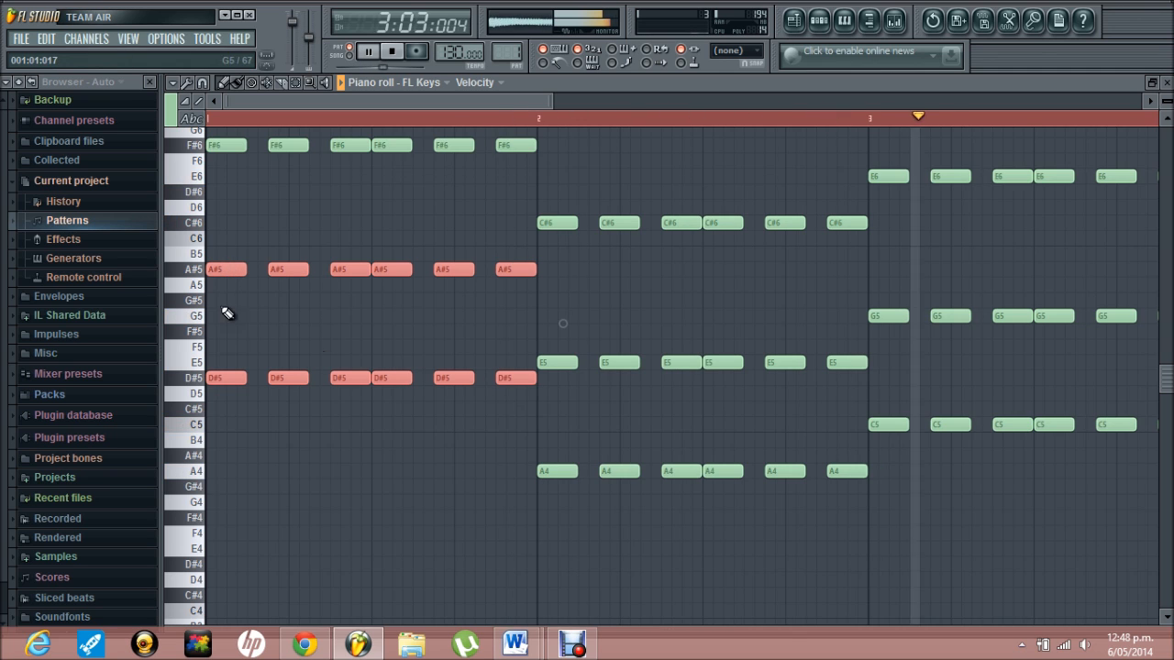
{"action": "left_click_drag", "start_coordinate": [224, 256], "coordinate": [224, 247]}
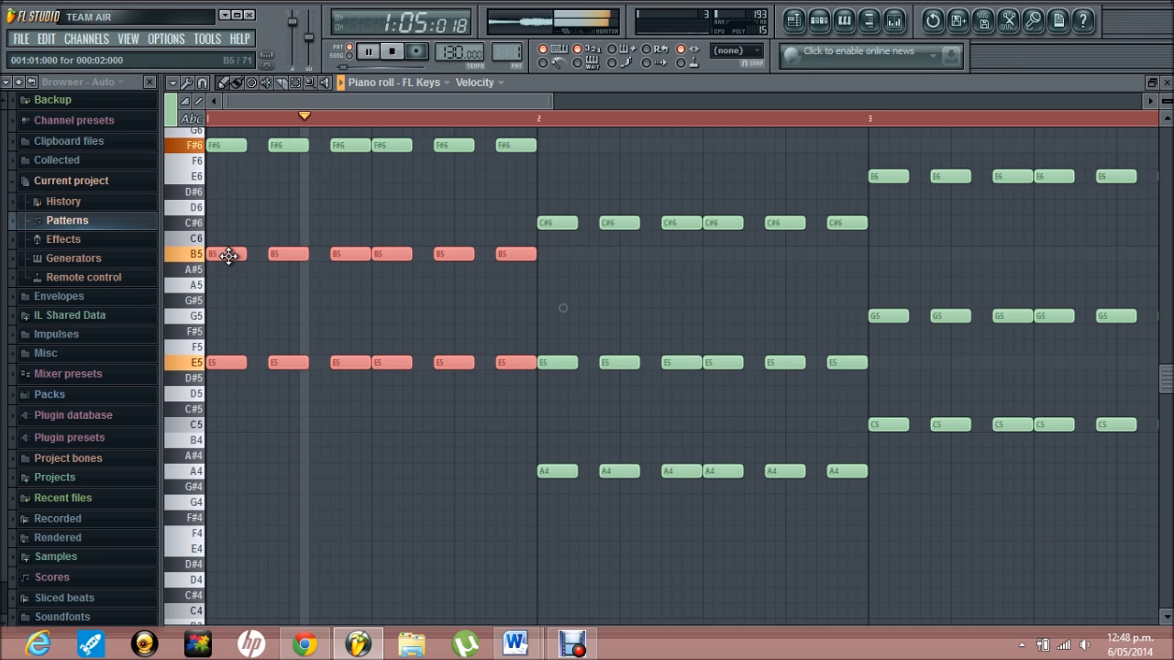
{"action": "key", "text": "space"}
{"action": "left_click_drag", "start_coordinate": [228, 255], "coordinate": [224, 286]}
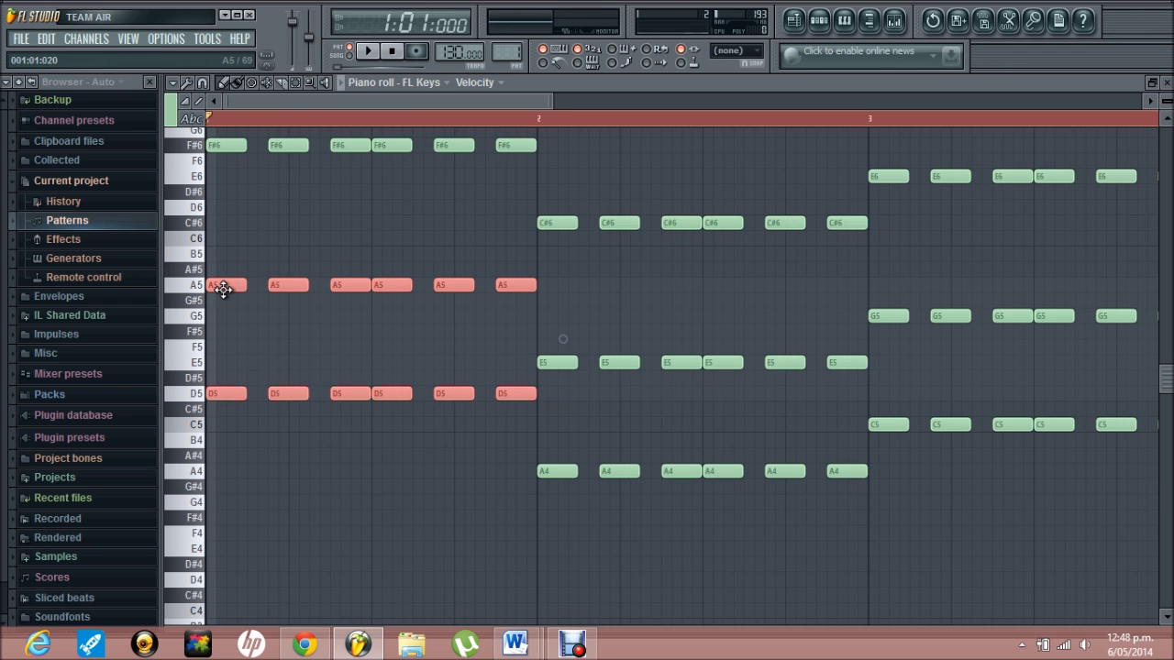
- Try bar 1's chords one octave lower during playback, and move them back up to F#6, A5 and D5
{"action": "key", "text": "space"}
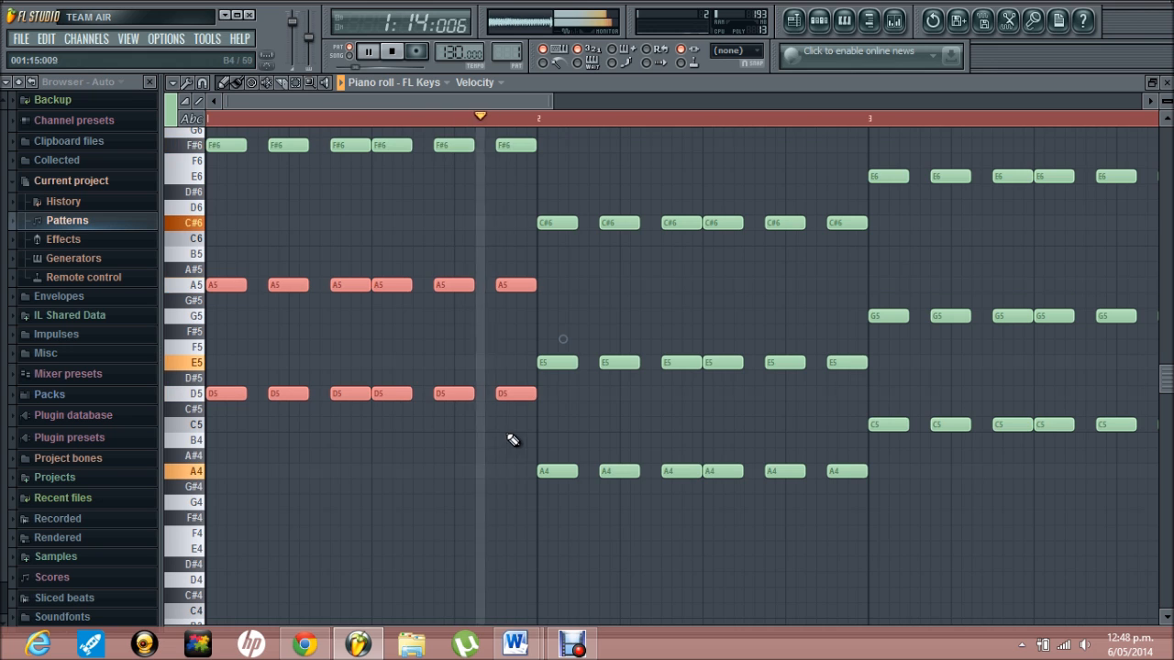
{"action": "left_click_drag", "start_coordinate": [516, 431], "coordinate": [213, 333]}
{"action": "left_click", "coordinate": [301, 263]}
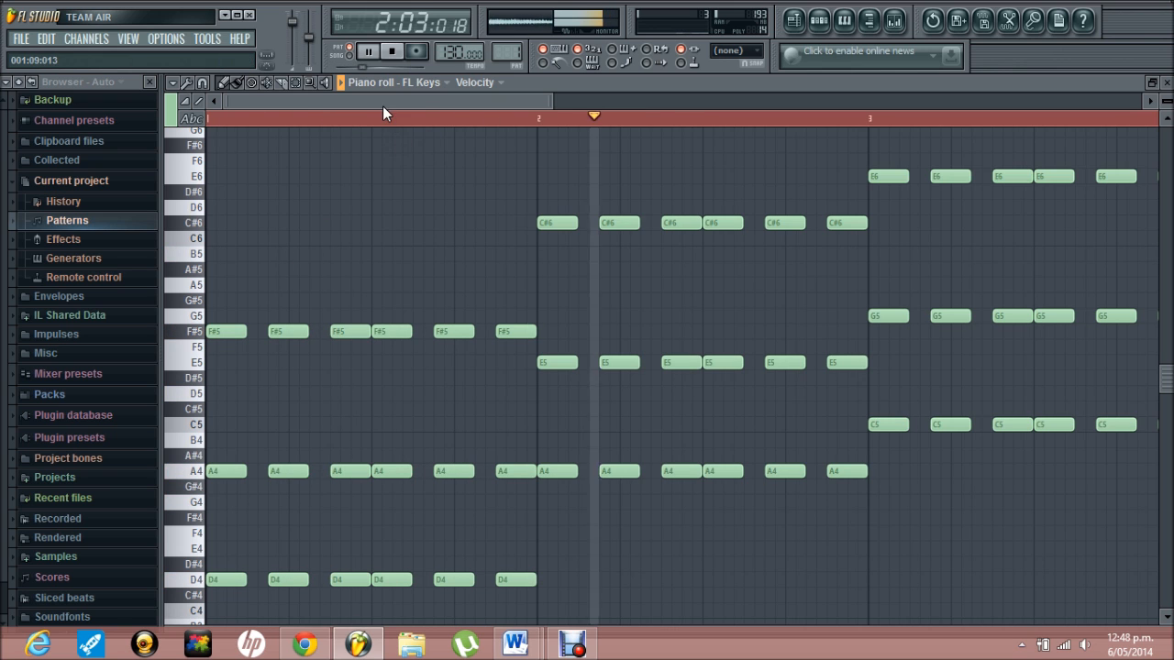
{"action": "left_click_drag", "start_coordinate": [376, 104], "coordinate": [382, 104]}
{"action": "left_click_drag", "start_coordinate": [521, 601], "coordinate": [120, 298]}
{"action": "left_click_drag", "start_coordinate": [218, 329], "coordinate": [218, 144]}
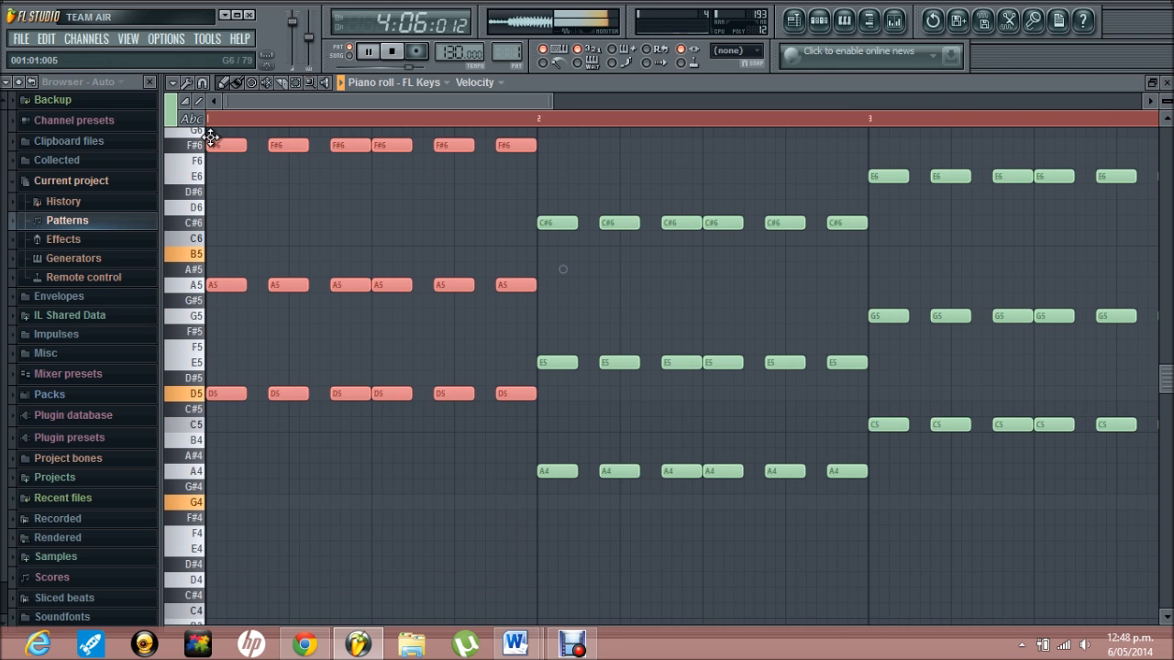
- Try raising bar 3's two lower note rows by one and two semitones during playback, and return them to G5 and C5
{"action": "left_click", "coordinate": [446, 203]}
{"action": "left_click_drag", "start_coordinate": [376, 104], "coordinate": [570, 105]}
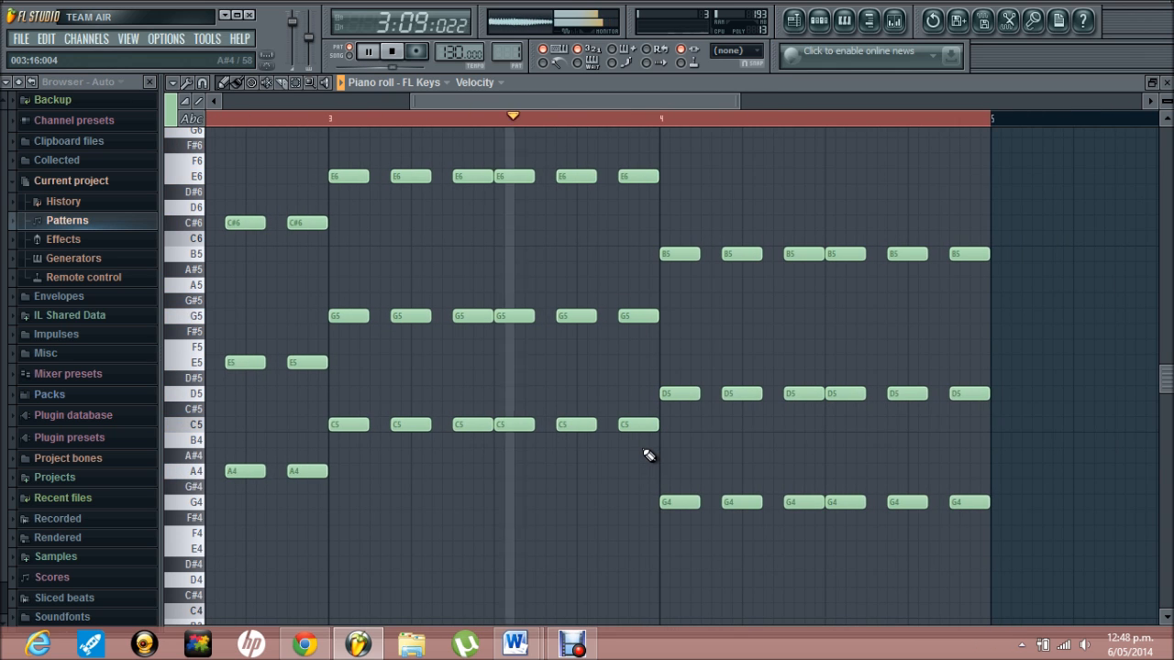
{"action": "left_click_drag", "start_coordinate": [641, 460], "coordinate": [350, 298]}
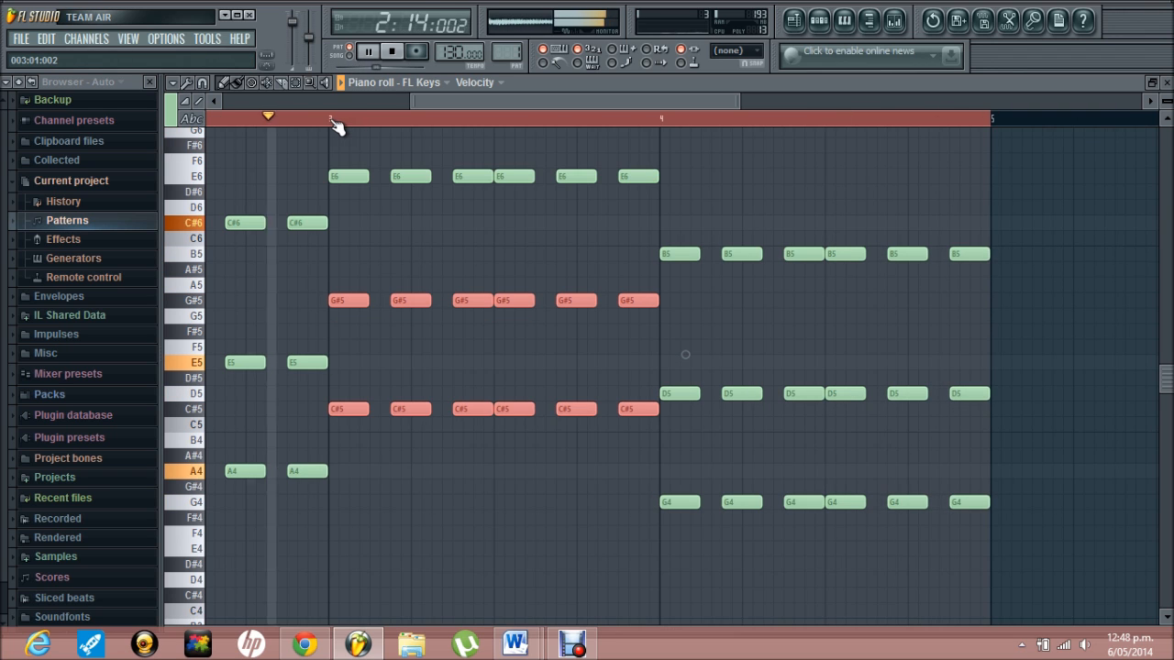
{"action": "key", "text": "space"}
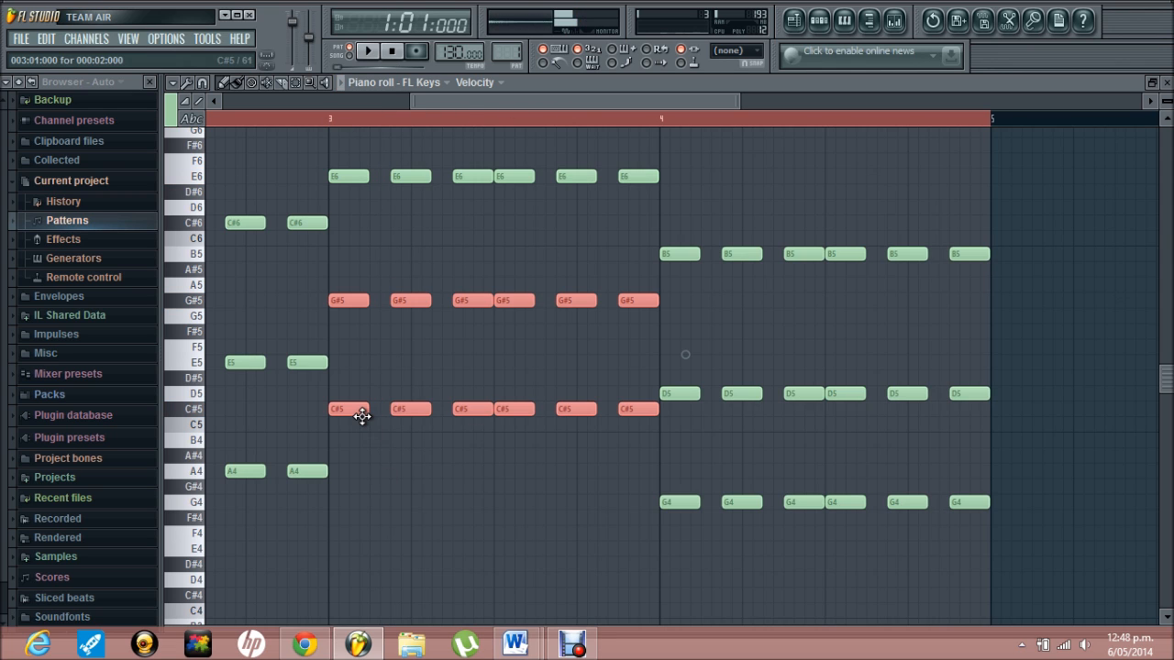
{"action": "left_click_drag", "start_coordinate": [362, 413], "coordinate": [361, 393]}
{"action": "left_click", "coordinate": [334, 120]}
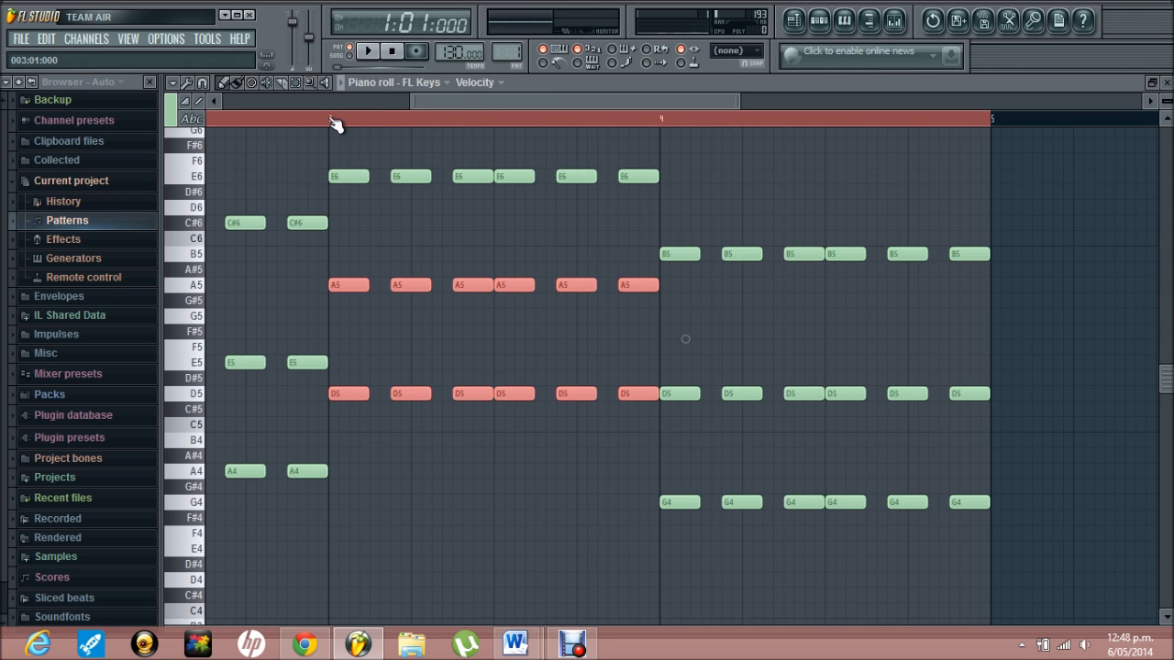
{"action": "key", "text": "space"}
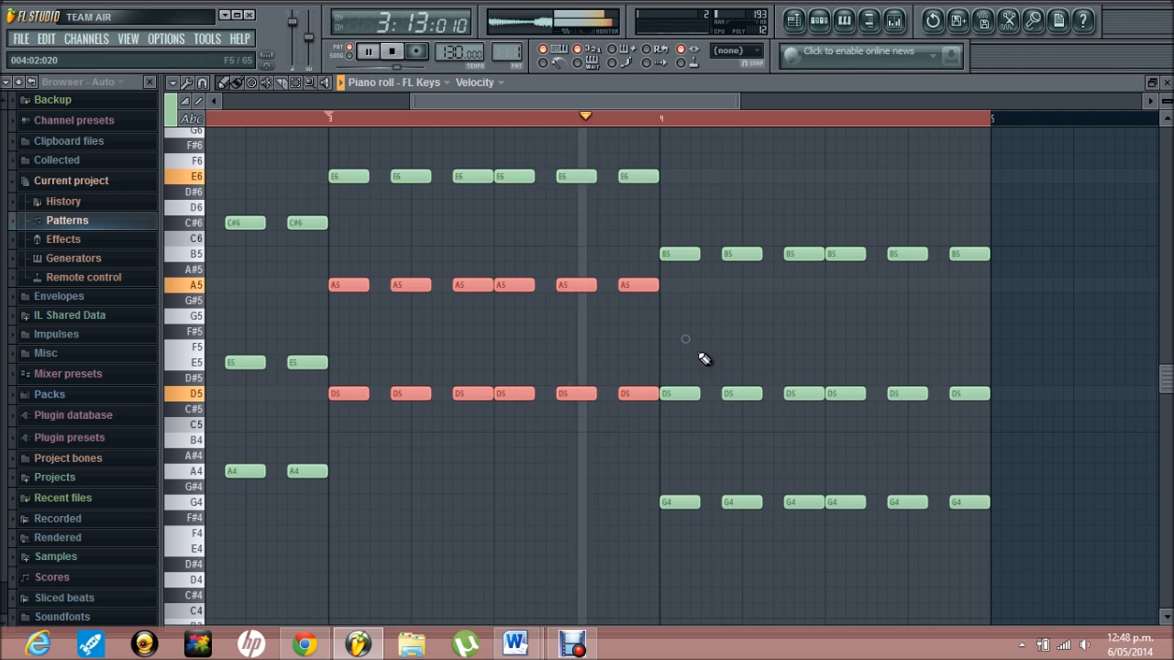
{"action": "left_click_drag", "start_coordinate": [629, 398], "coordinate": [624, 433]}
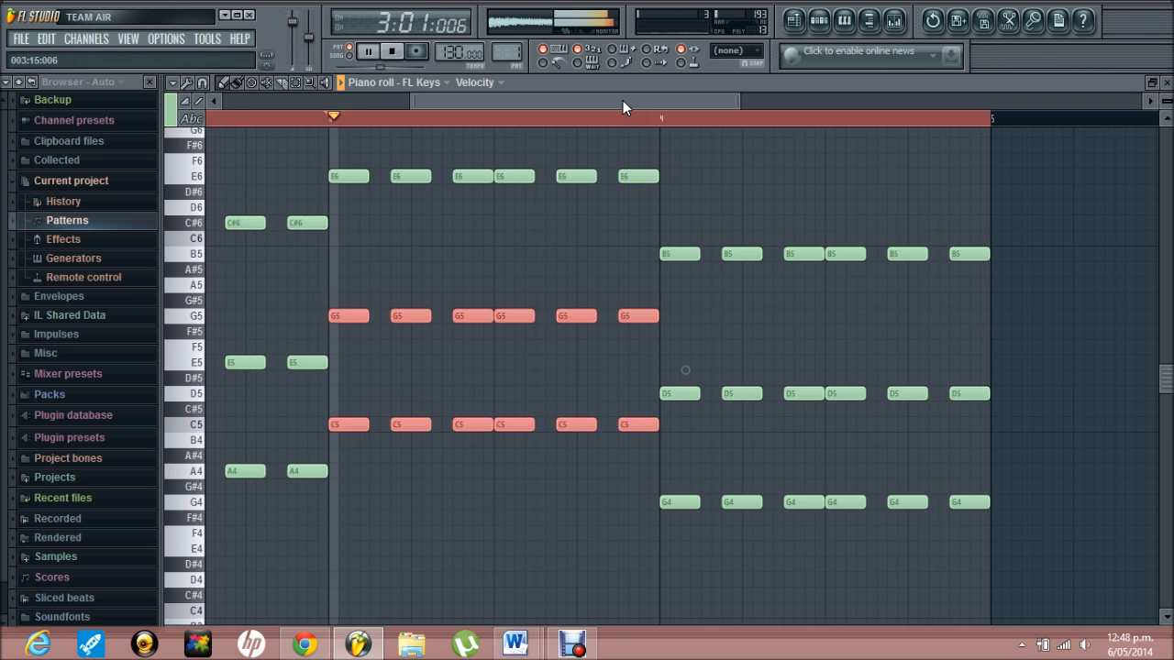
- Move all of bar 3's chords down to B5, D5 and G4, and deselect the notes
{"action": "left_click_drag", "start_coordinate": [645, 446], "coordinate": [352, 137]}
{"action": "left_click_drag", "start_coordinate": [344, 199], "coordinate": [342, 283]}
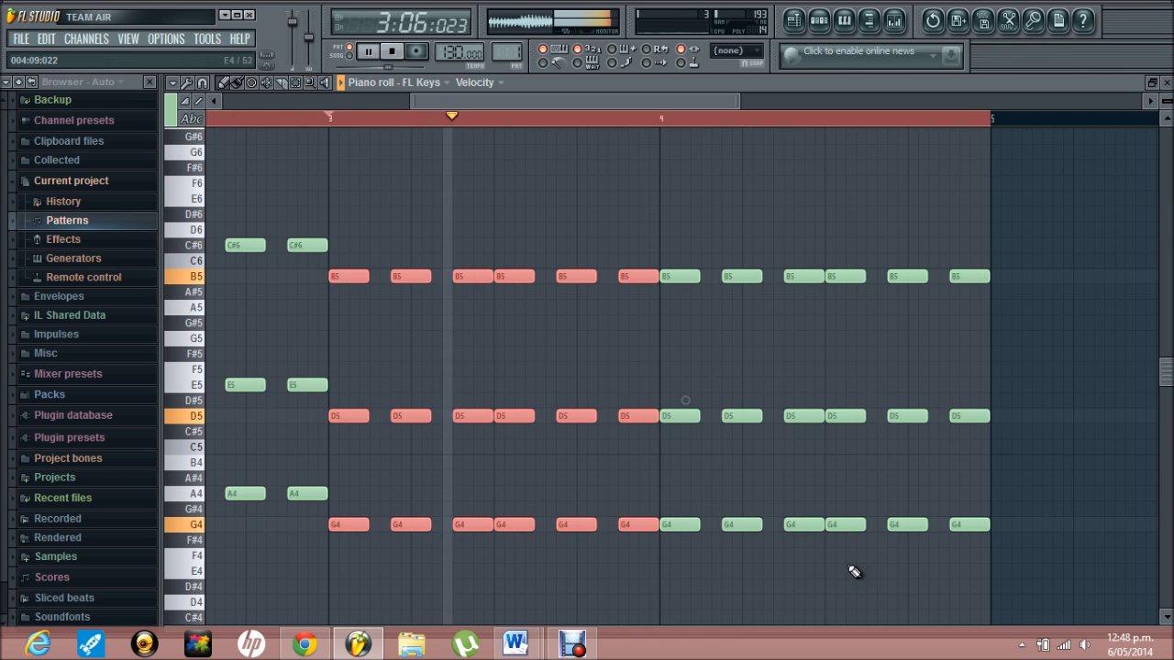
{"action": "left_click", "coordinate": [886, 569]}
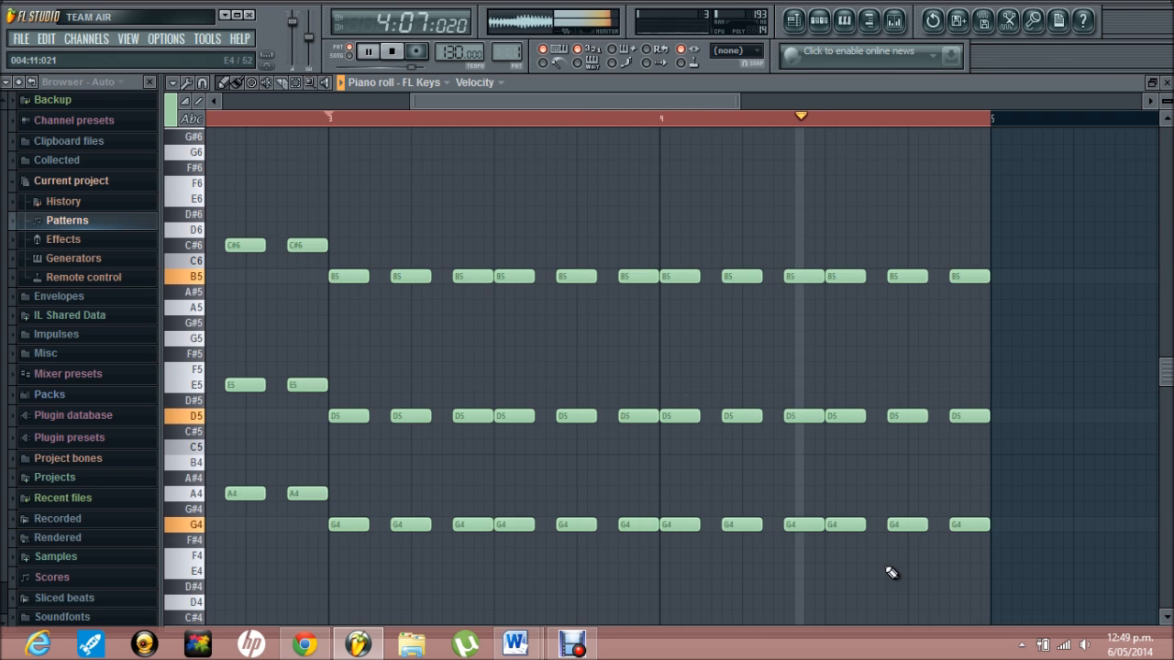
- Try raising the two lower notes of bar 4's last two chords to E5 and A4, and return them to D5 and G4
{"action": "left_click_drag", "start_coordinate": [1002, 546], "coordinate": [682, 367]}
{"action": "mouse_move", "coordinate": [687, 412]}
{"action": "left_mouse_down"}
{"action": "mouse_move", "coordinate": [680, 377]}
{"action": "mouse_move", "coordinate": [688, 412]}
{"action": "left_mouse_up"}
{"action": "left_click_drag", "start_coordinate": [1013, 576], "coordinate": [888, 409]}
{"action": "left_click_drag", "start_coordinate": [904, 414], "coordinate": [904, 384]}
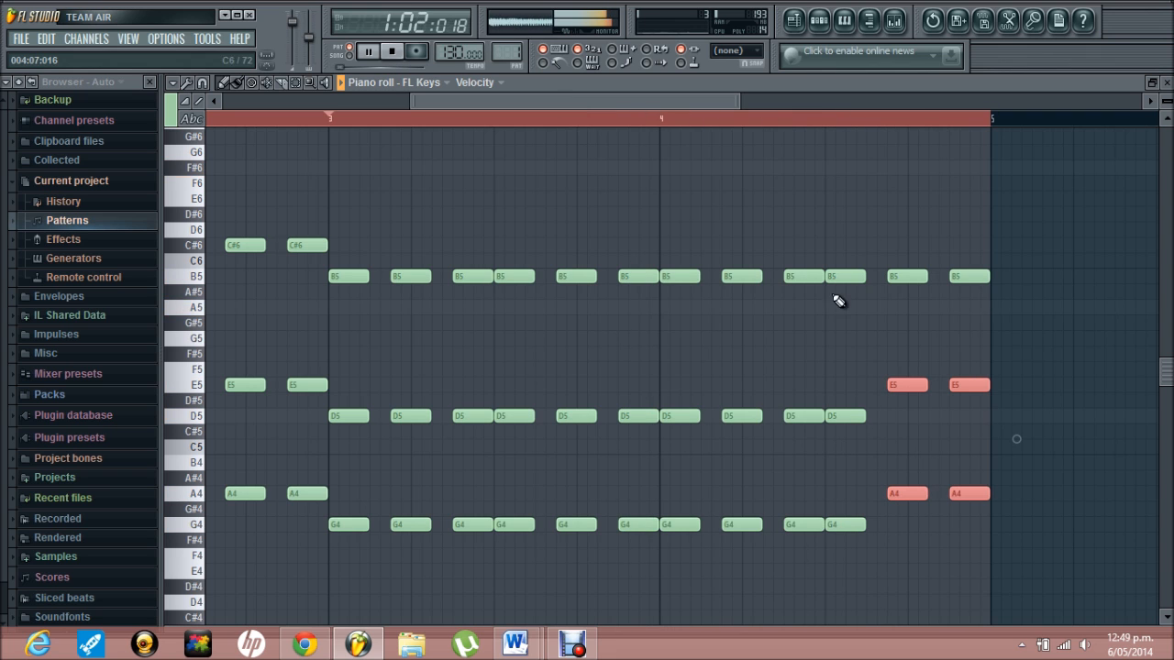
{"action": "left_click_drag", "start_coordinate": [912, 388], "coordinate": [910, 414]}
- Move all of bar 1's chords down to A5, C5 and F4
{"action": "left_click_drag", "start_coordinate": [541, 99], "coordinate": [220, 93]}
{"action": "left_click_drag", "start_coordinate": [516, 453], "coordinate": [208, 198]}
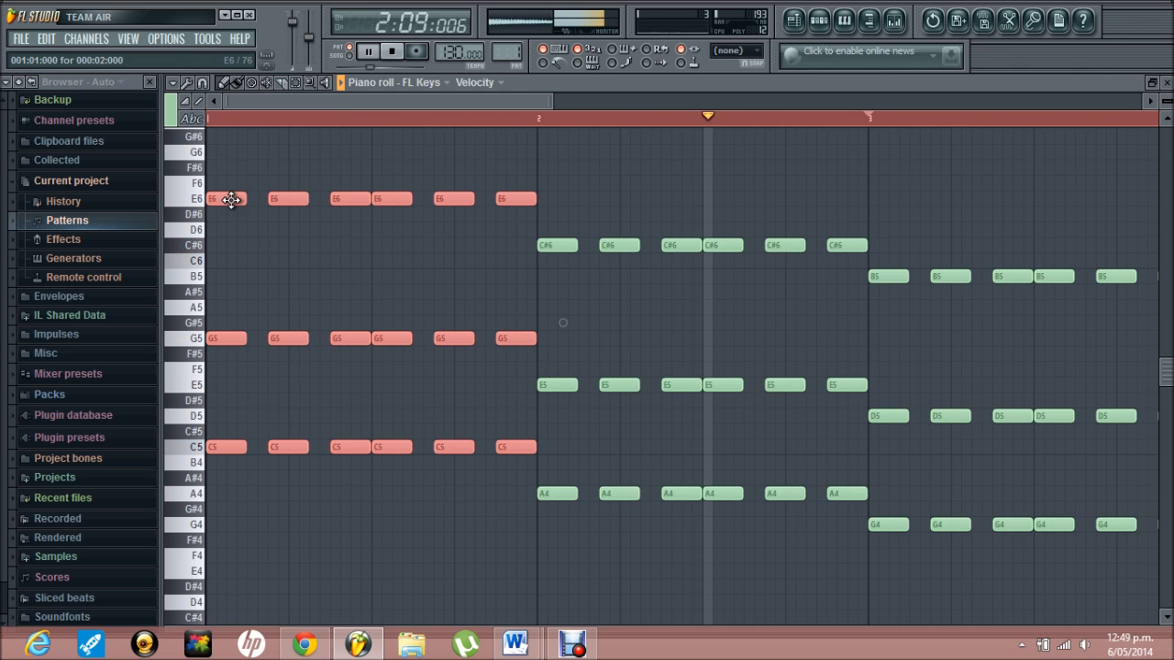
{"action": "left_click_drag", "start_coordinate": [230, 199], "coordinate": [226, 309]}
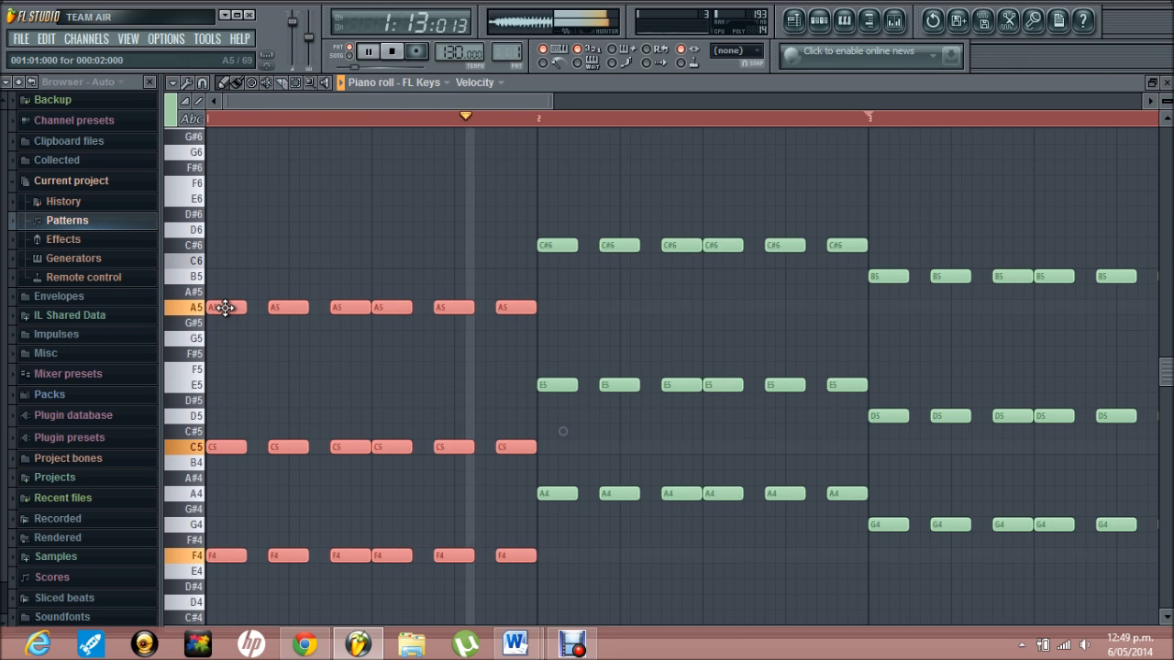
- Raise all of bar 2's chords to E6, G5 and C5, and stop playback after listening to the progression
{"action": "left_click_drag", "start_coordinate": [842, 530], "coordinate": [564, 224]}
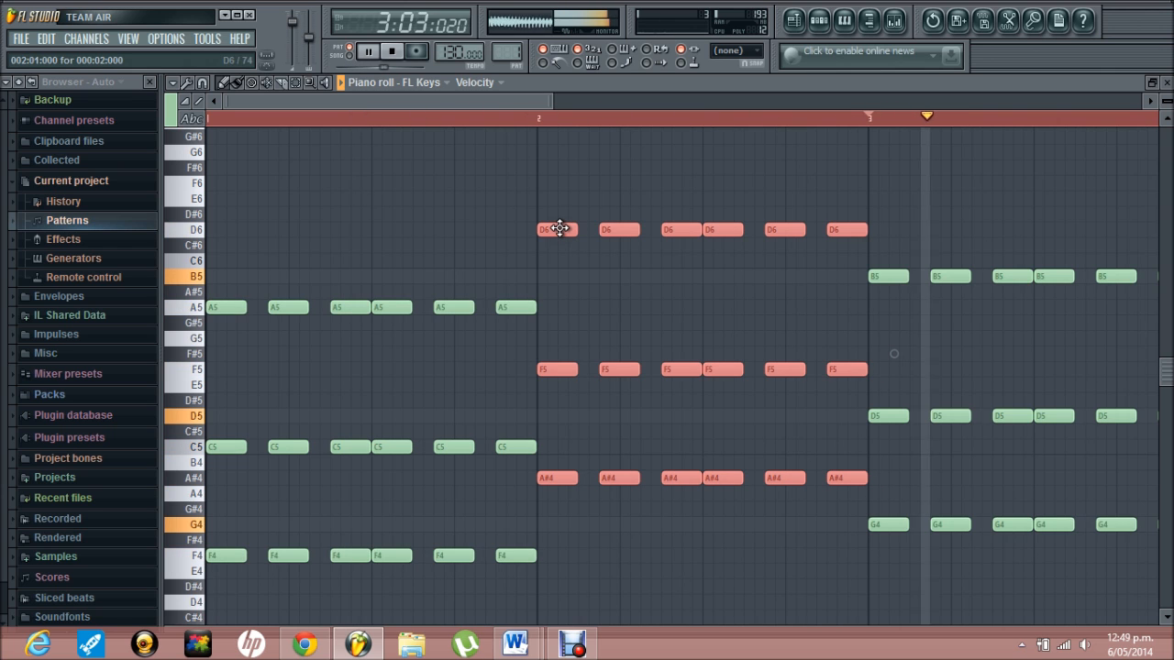
{"action": "left_click_drag", "start_coordinate": [559, 228], "coordinate": [560, 193]}
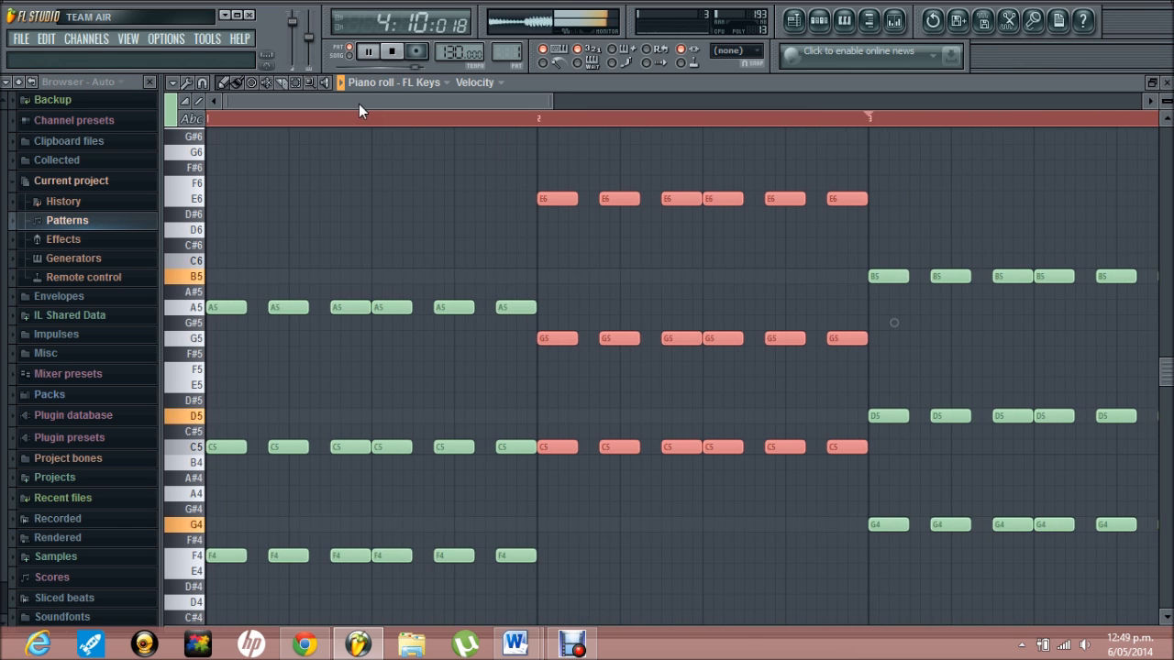
{"action": "left_click", "coordinate": [348, 178], "text": "ctrl"}
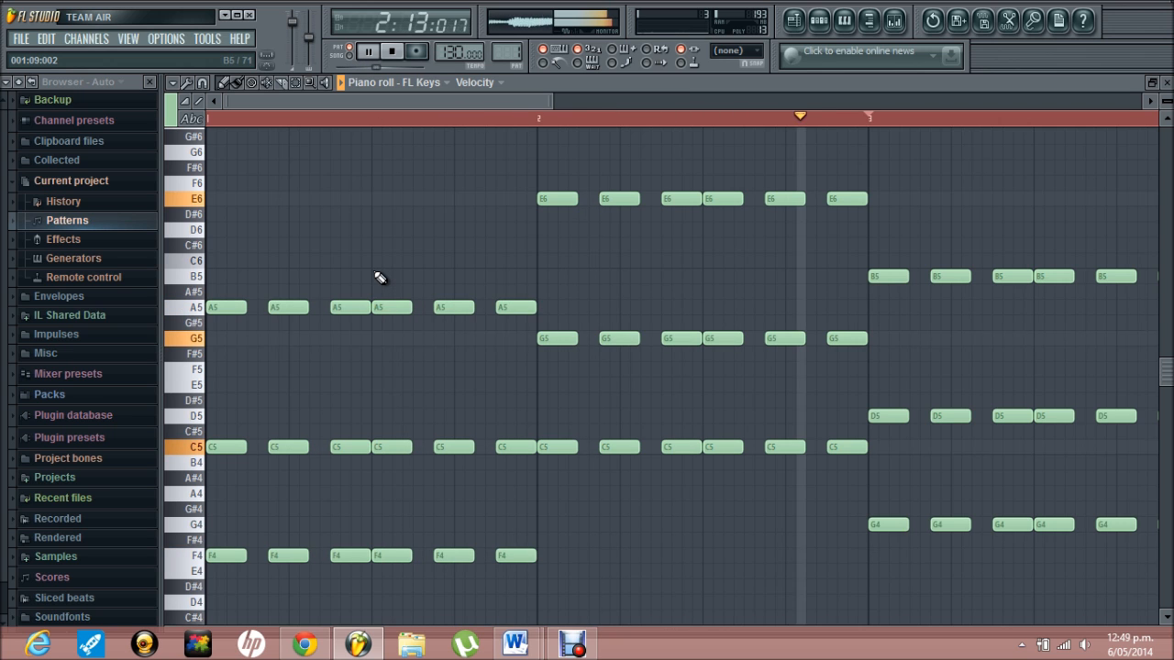
{"action": "scroll", "coordinate": [380, 278], "scroll_direction": "down", "scroll_amount": 2}
{"action": "scroll", "coordinate": [380, 278], "scroll_direction": "up", "scroll_amount": 3}
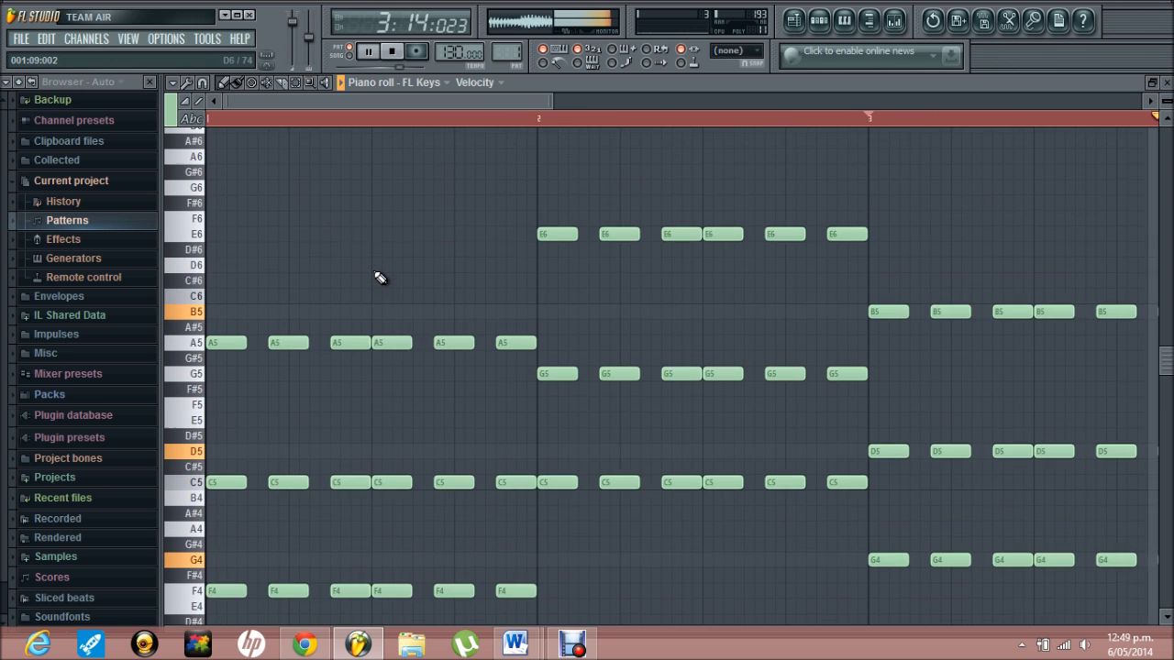
{"action": "scroll", "coordinate": [380, 278], "scroll_direction": "down", "scroll_amount": 1}
{"action": "key", "text": "space"}
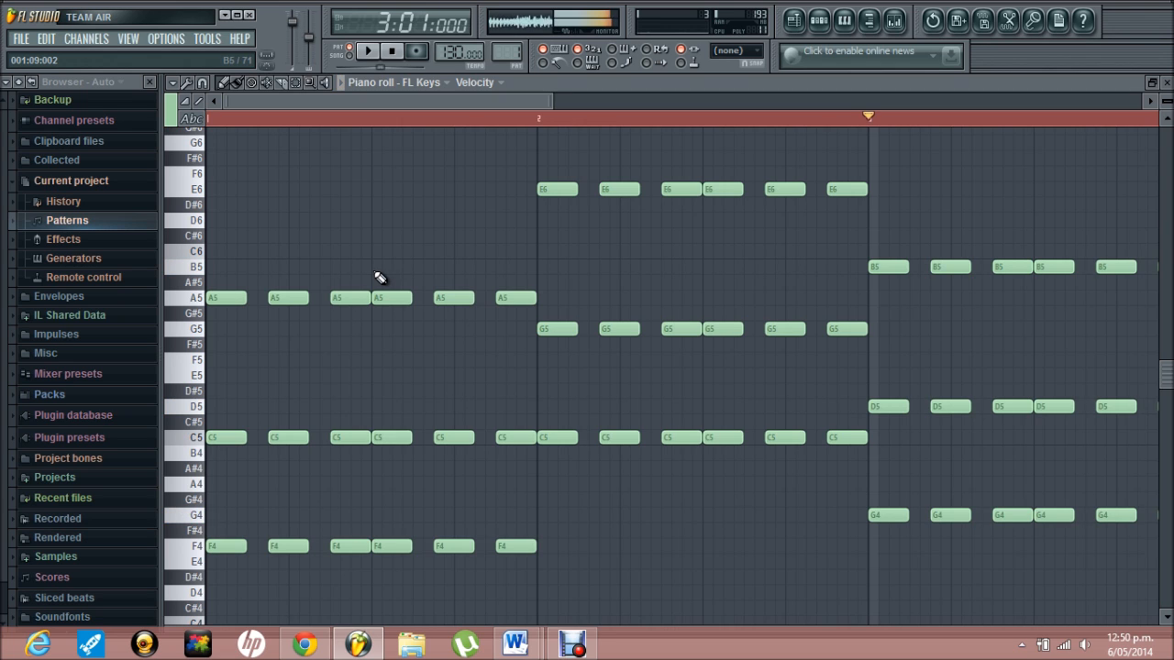
{"action": "left_click", "coordinate": [393, 53]}
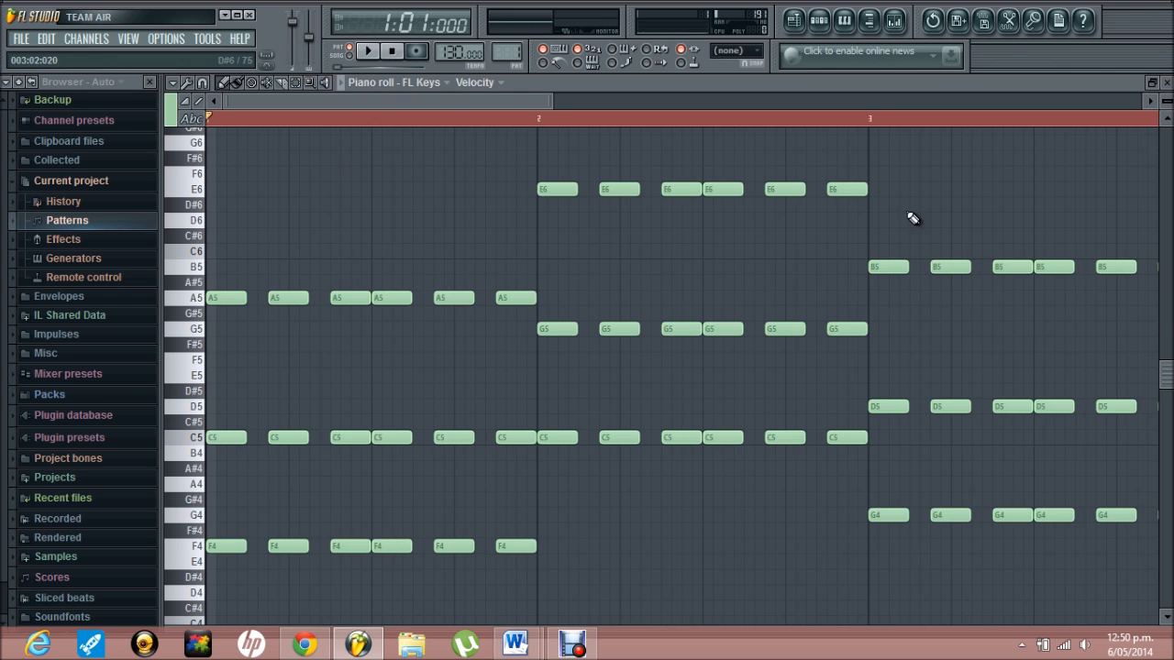
- Close the piano roll and clone the FL Keys channel
{"action": "left_click", "coordinate": [1166, 81]}
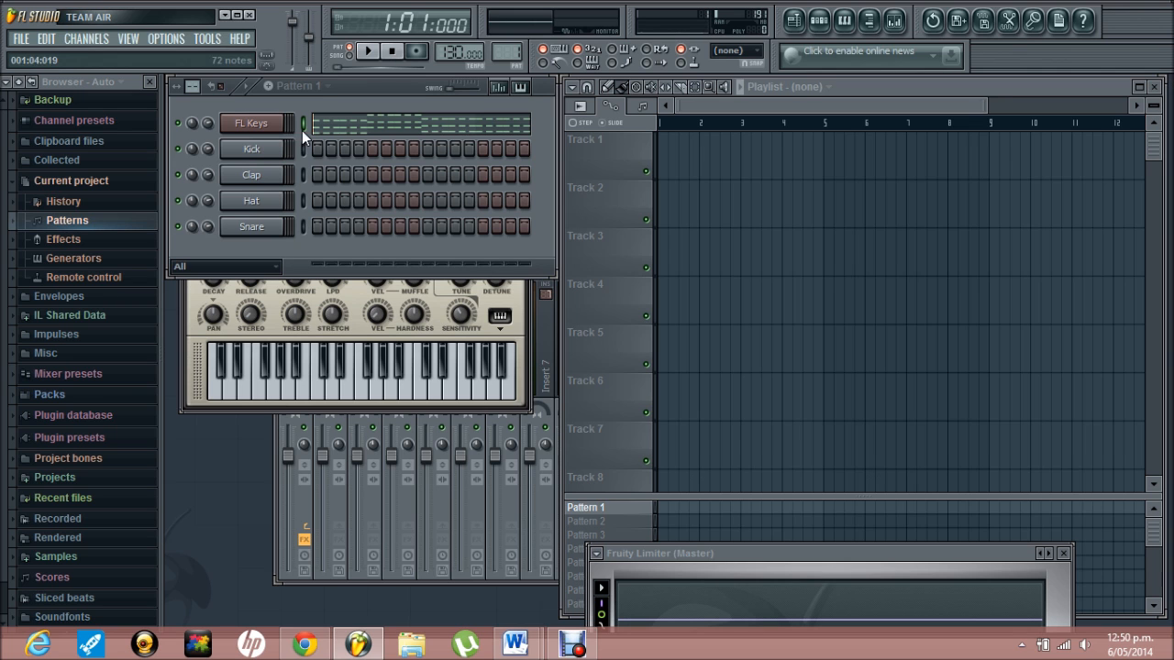
{"action": "right_click", "coordinate": [262, 130]}
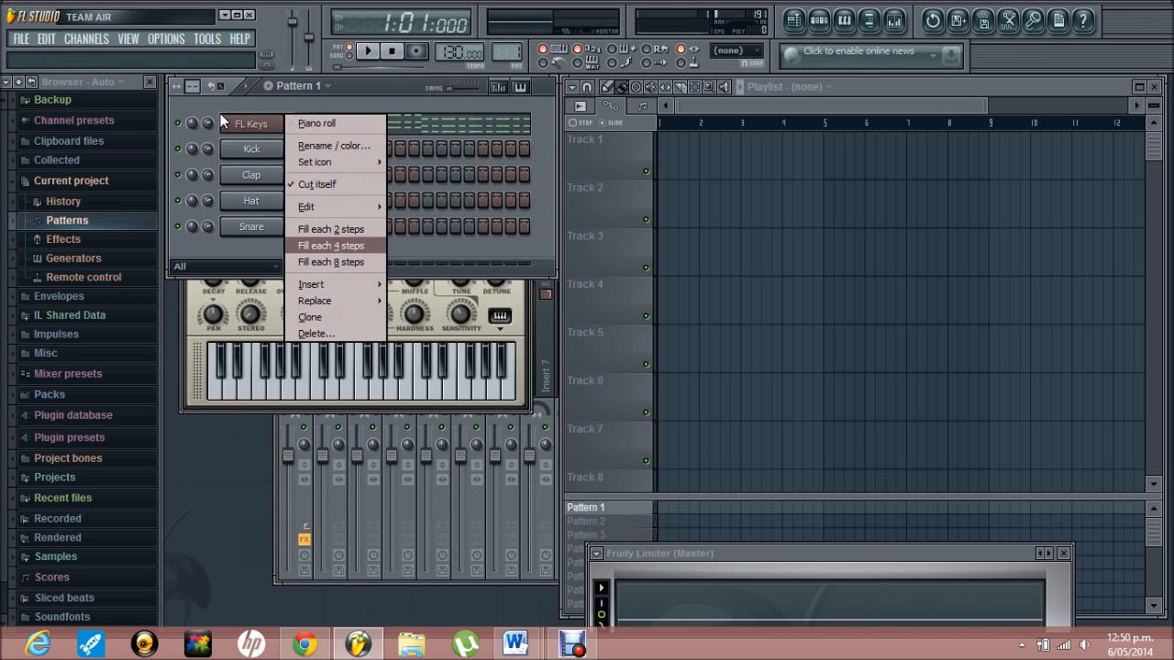
{"action": "left_click", "coordinate": [329, 317]}
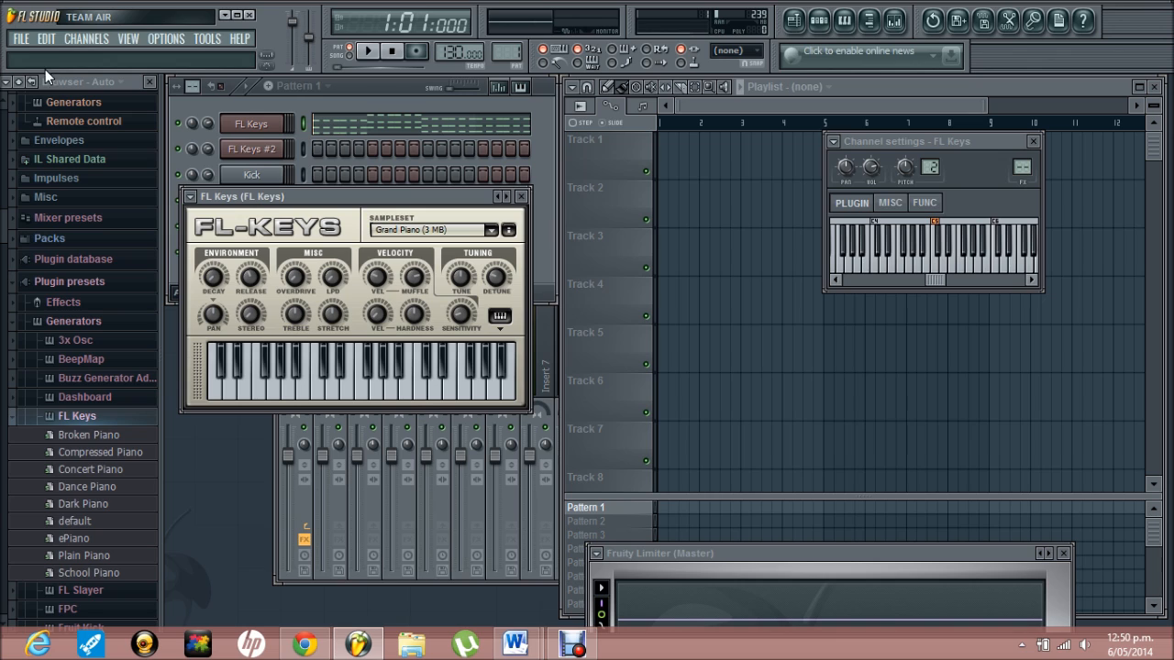
- Lower the sensitivity of FL Keys to -80% and of FL Keys #2 to -79%, playing the pattern to check the sound
{"action": "left_click", "coordinate": [459, 319]}
{"action": "key", "text": "space"}
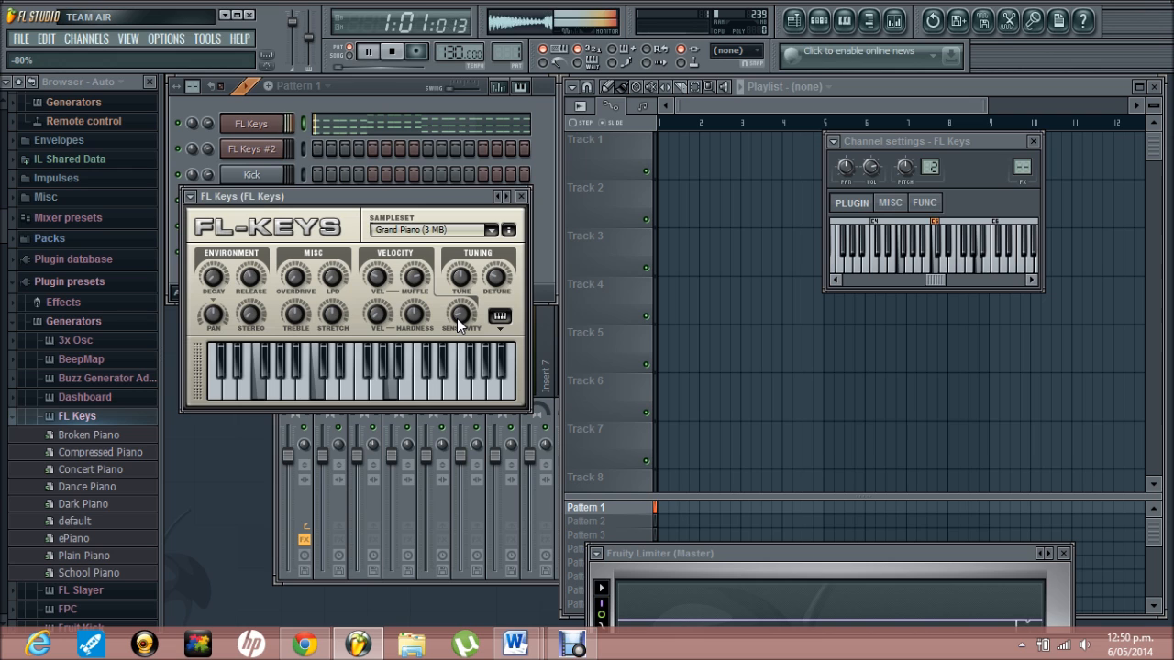
{"action": "left_click", "coordinate": [262, 151]}
{"action": "key", "text": "space"}
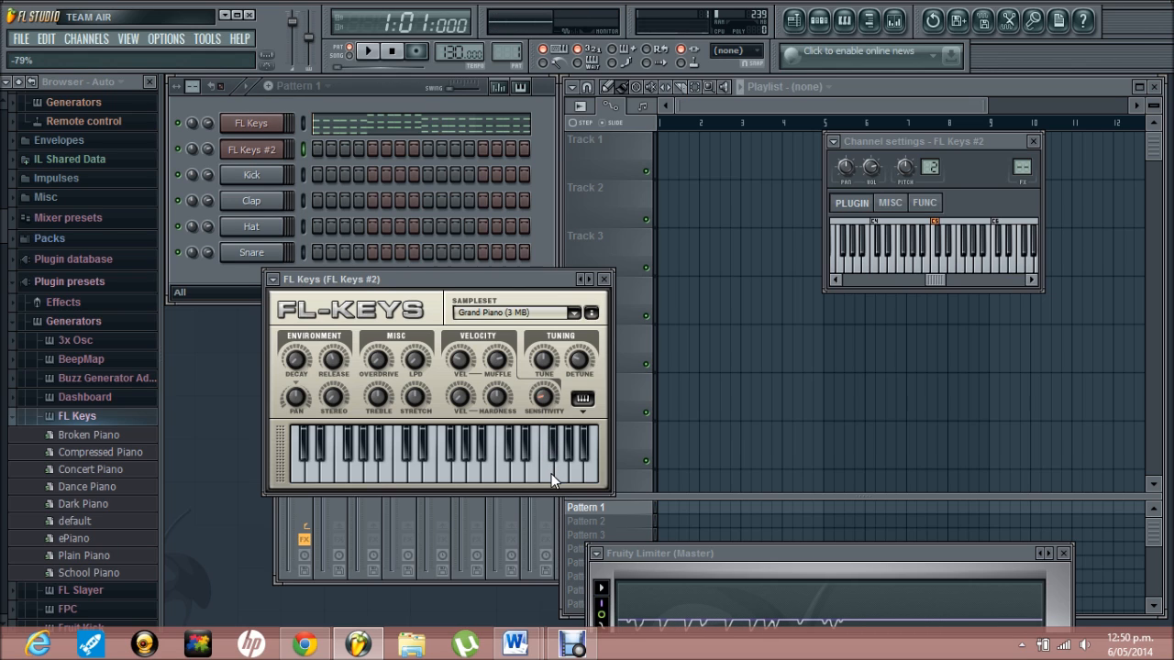
- In FL Keys #2's piano roll, add a melody following the chord rhythm with A5 and C5 in bar 1, E6 and G5 in bar 2
{"action": "right_click", "coordinate": [273, 149]}
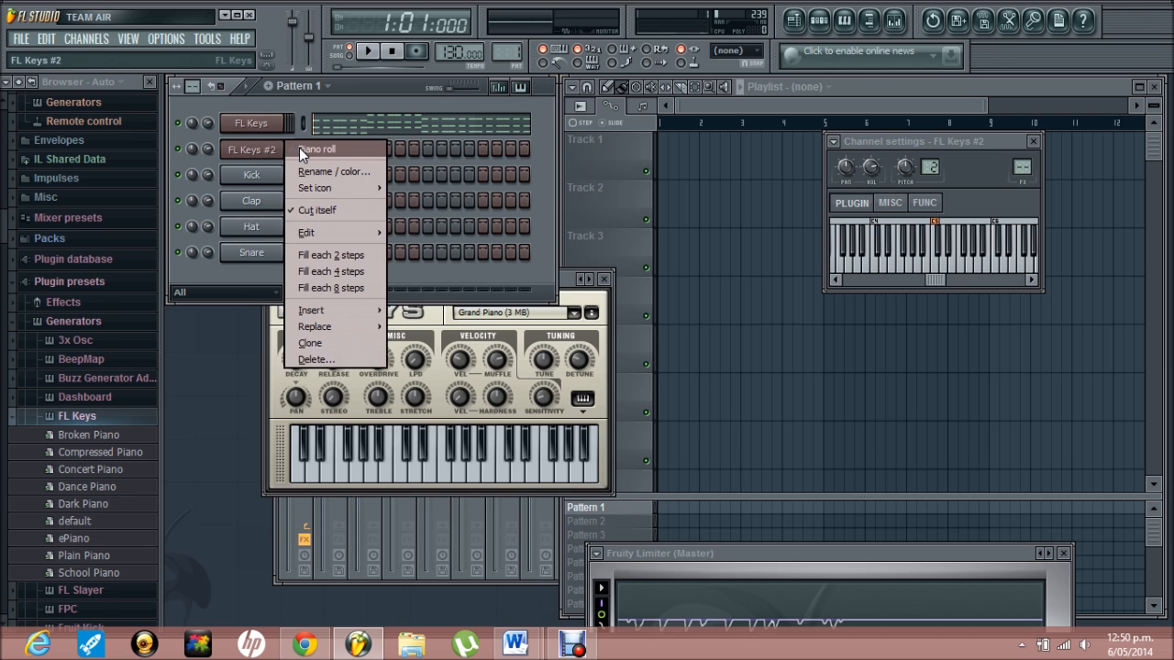
{"action": "left_click", "coordinate": [303, 150]}
{"action": "left_click", "coordinate": [213, 238]}
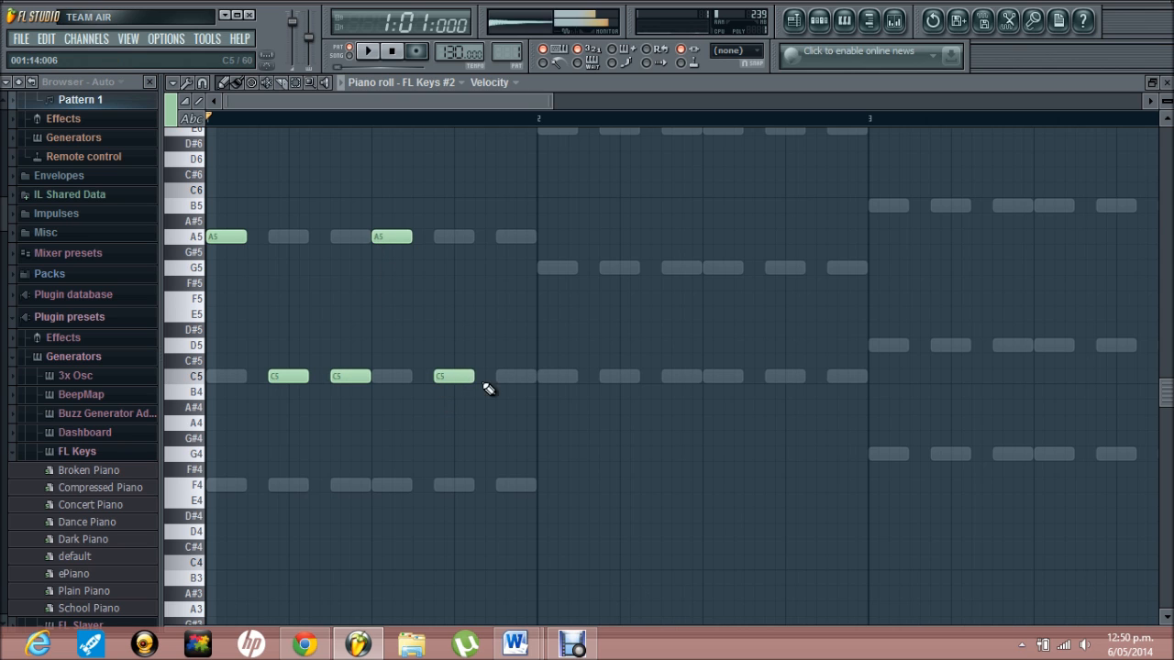
{"action": "scroll", "coordinate": [501, 387], "scroll_direction": "up", "scroll_amount": 4}
{"action": "left_click", "coordinate": [556, 303]}
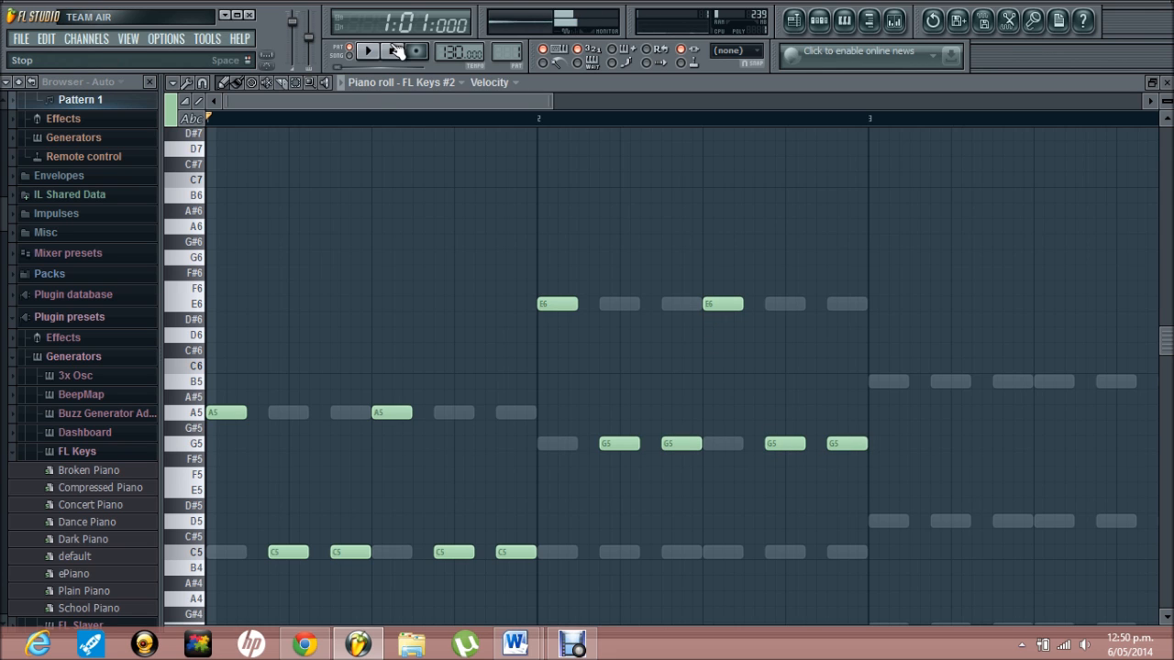
- Add B5 and D5 melody notes in bar 3 on the same rhythm and copy them into bar 4
{"action": "left_click_drag", "start_coordinate": [378, 100], "coordinate": [504, 102]}
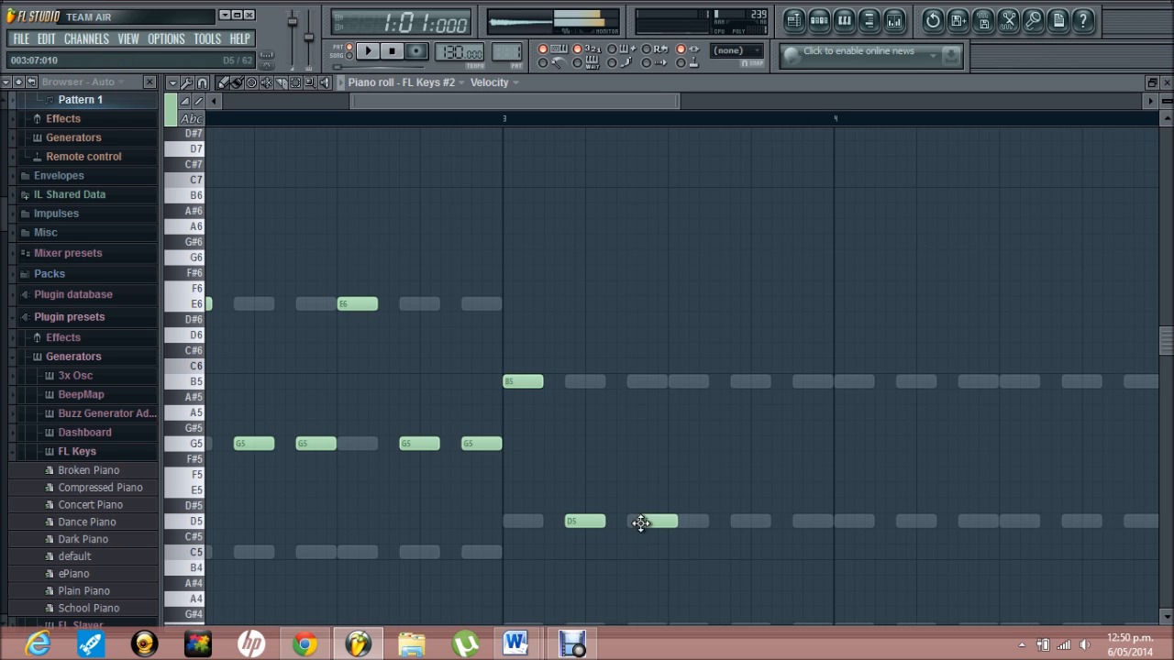
{"action": "left_click_drag", "start_coordinate": [715, 552], "coordinate": [681, 380]}
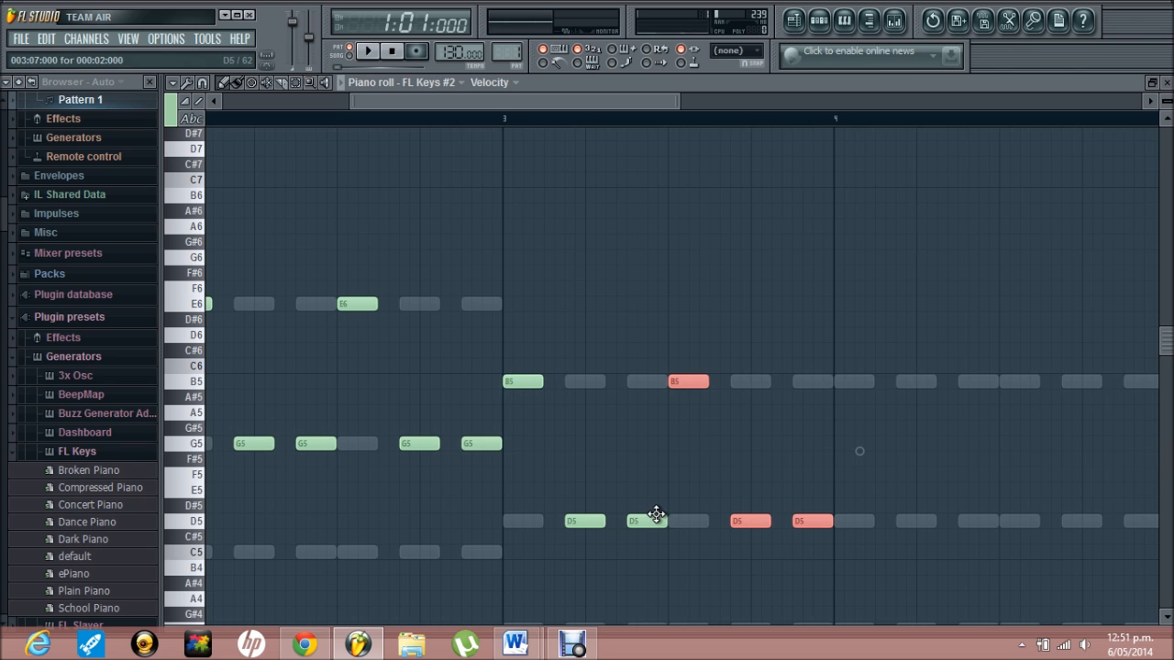
{"action": "left_click_drag", "start_coordinate": [604, 503], "coordinate": [835, 379]}
{"action": "left_click", "coordinate": [877, 334], "text": "ctrl"}
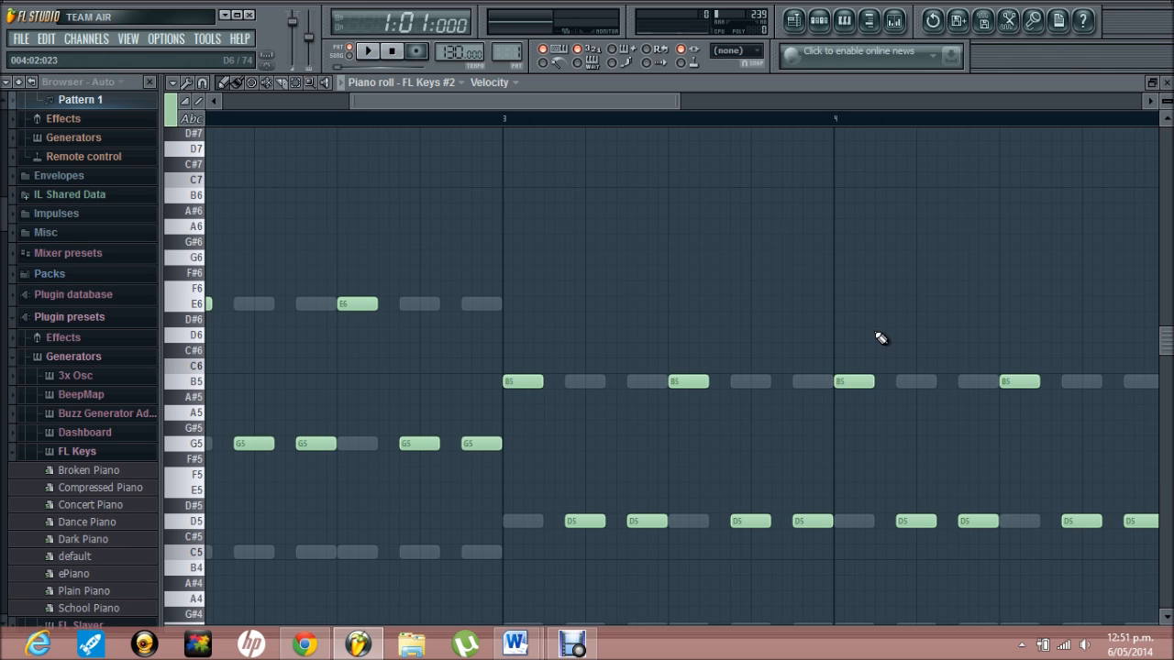
- Play back the melody and replace bar 4's fifth note with C6
{"action": "key", "text": "space"}
{"action": "left_click_drag", "start_coordinate": [550, 101], "coordinate": [480, 95]}
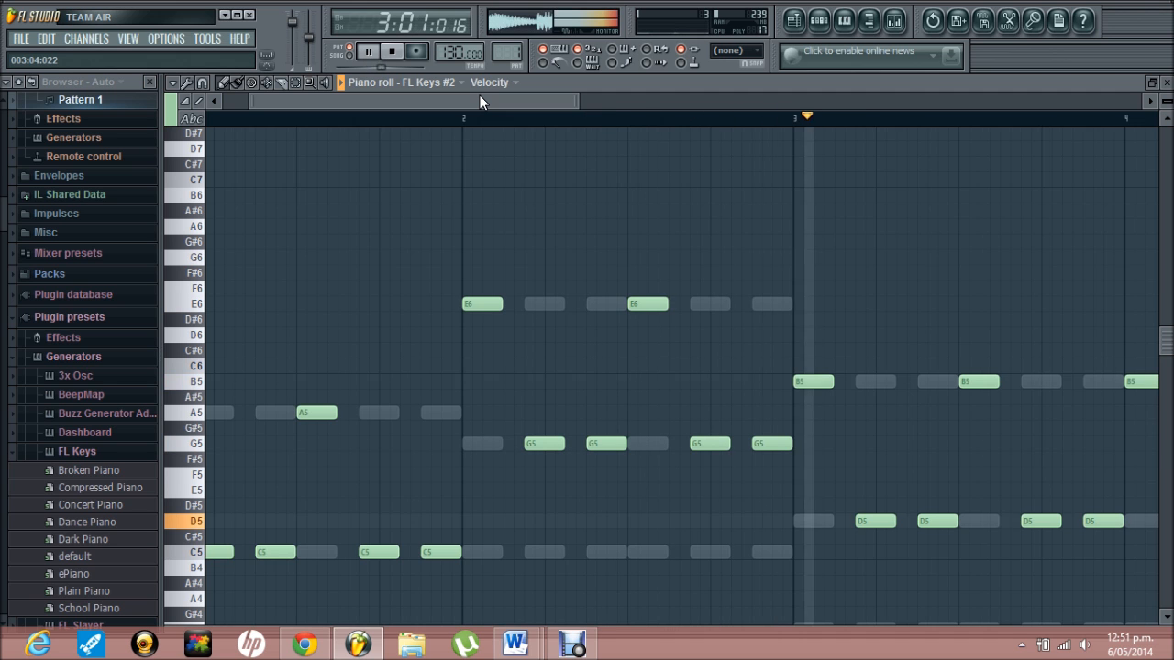
{"action": "left_click_drag", "start_coordinate": [466, 97], "coordinate": [597, 131]}
{"action": "key", "text": "space"}
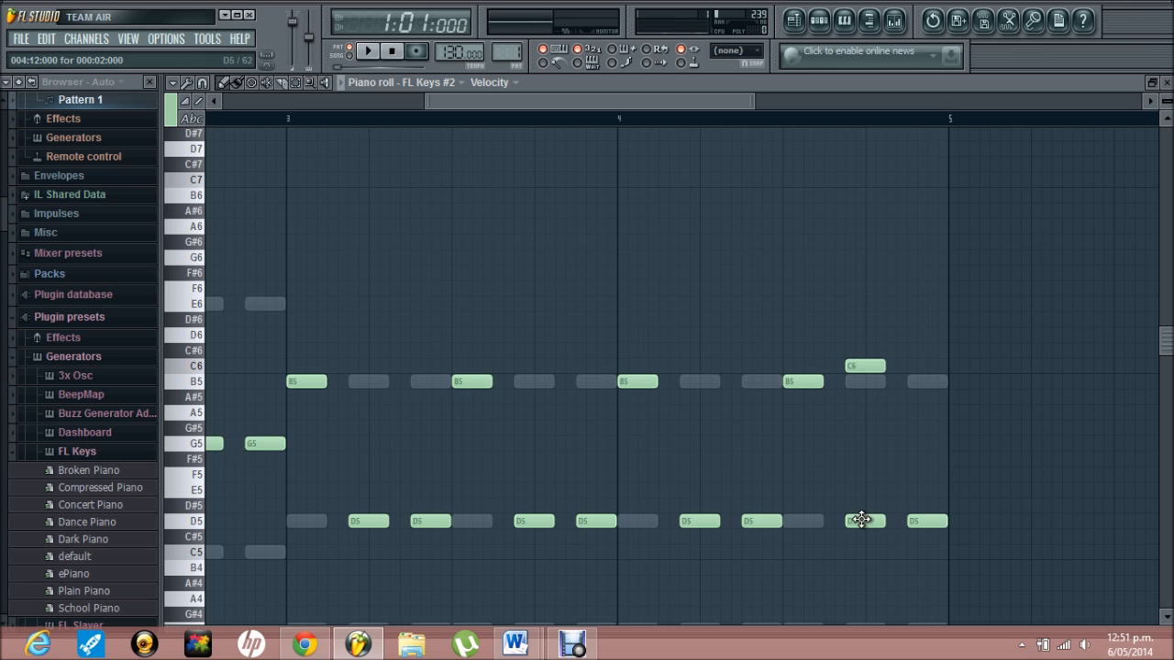
{"action": "key", "text": "space"}
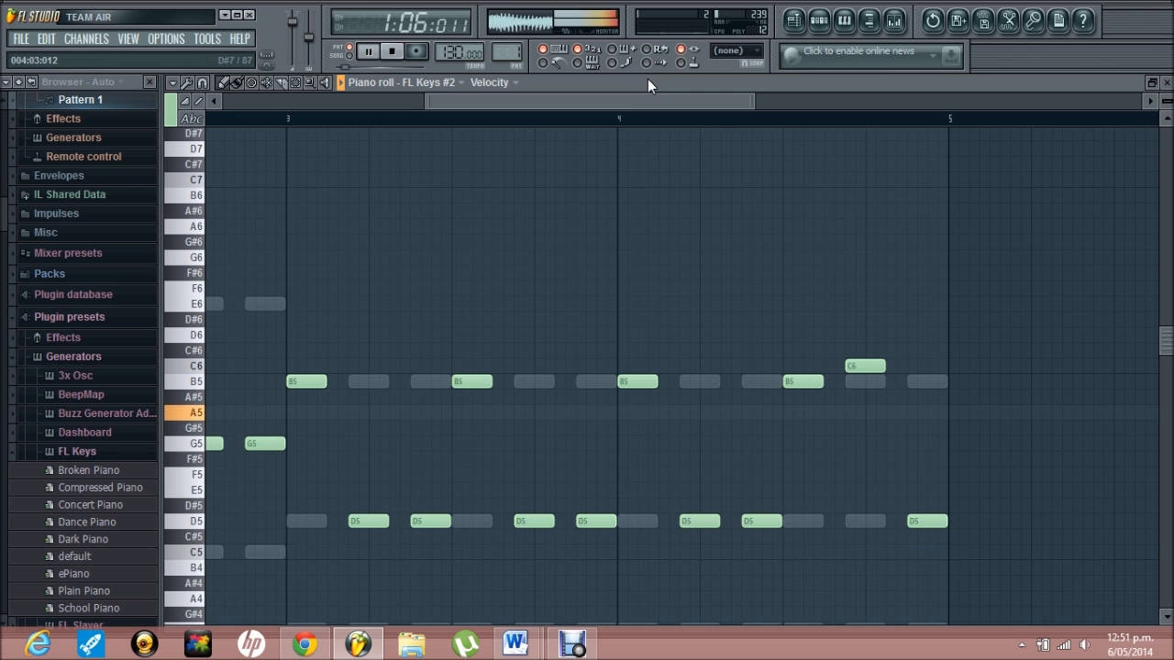
- Replace bar 1's last two melody notes with B5 and C6, and play back the change
{"action": "left_click_drag", "start_coordinate": [624, 101], "coordinate": [156, 119]}
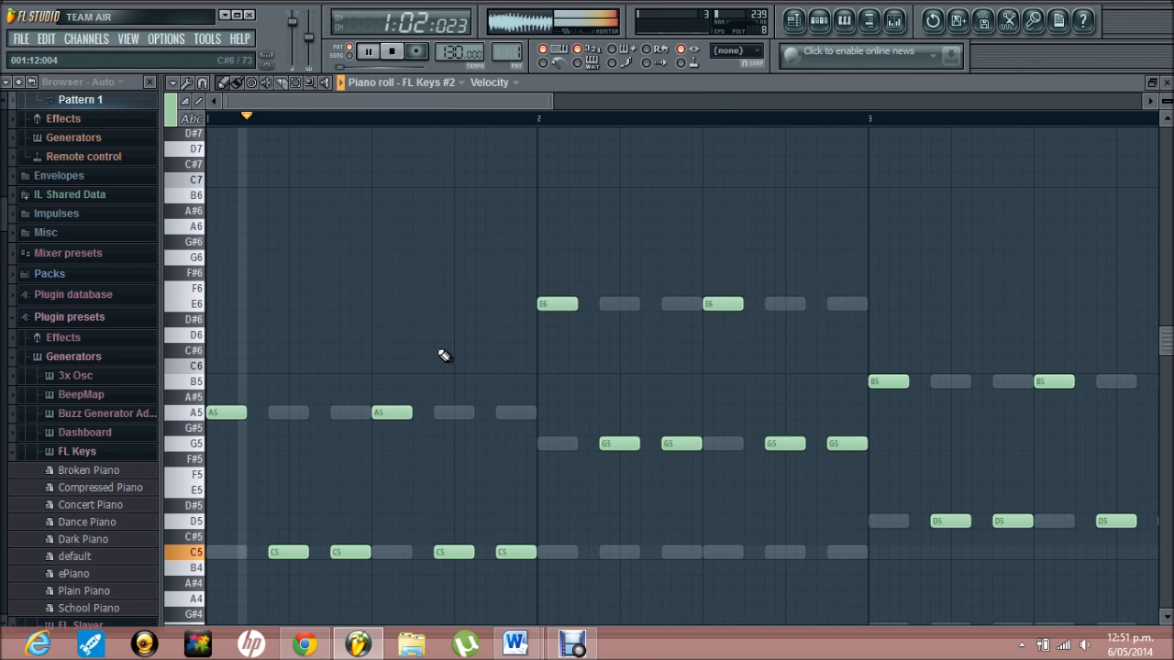
{"action": "key", "text": "space"}
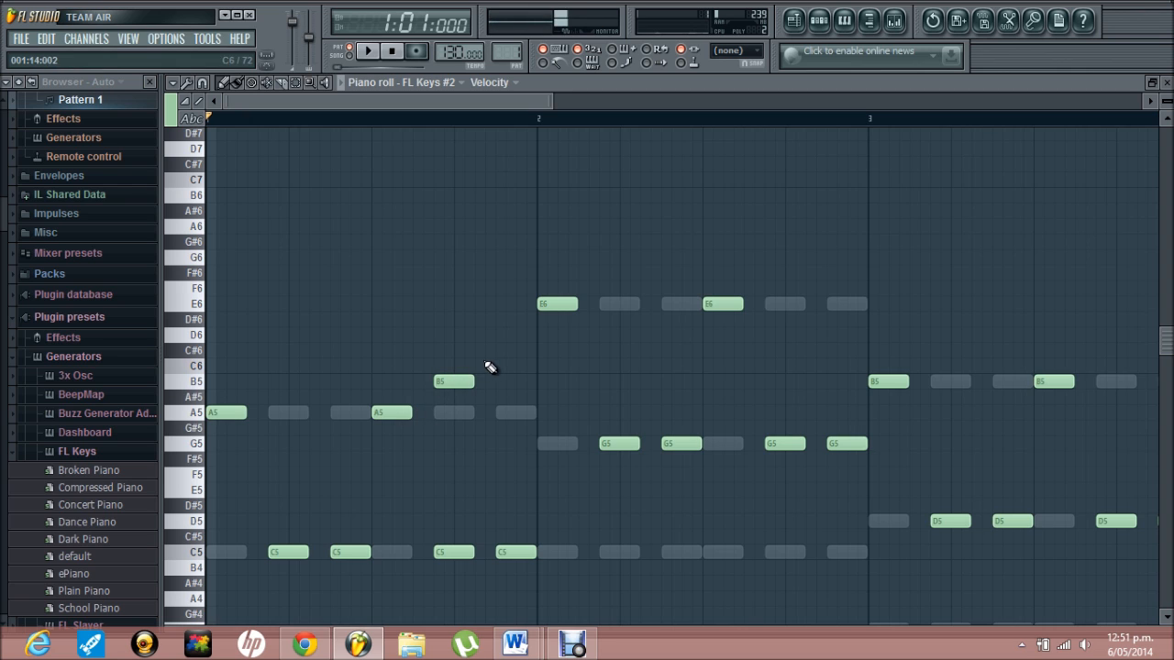
{"action": "left_click_drag", "start_coordinate": [498, 351], "coordinate": [500, 381]}
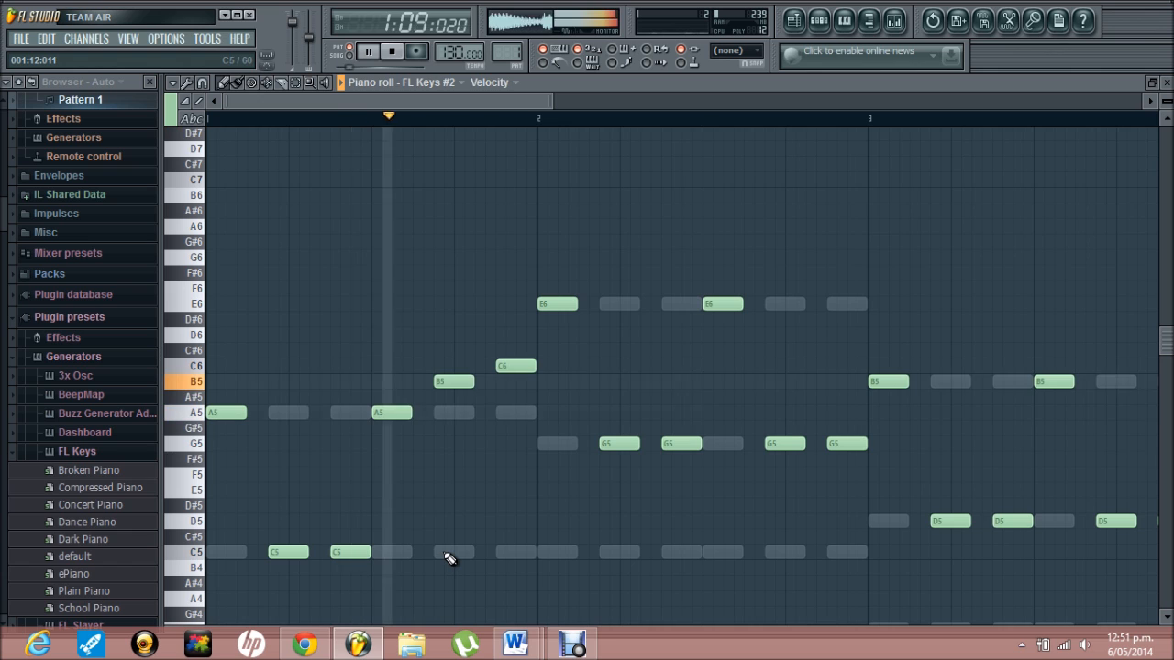
{"action": "key", "text": "space"}
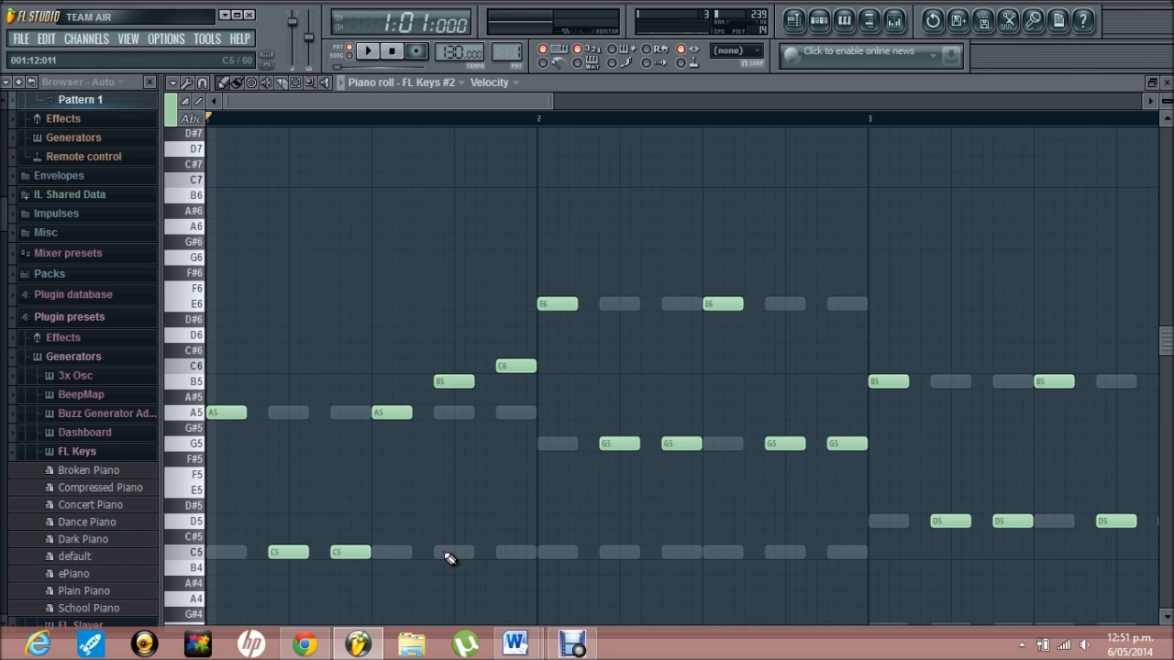
- Play back the FL Keys #2 melody and try lowering bar 1's fifth note to C5
{"action": "key", "text": "space"}
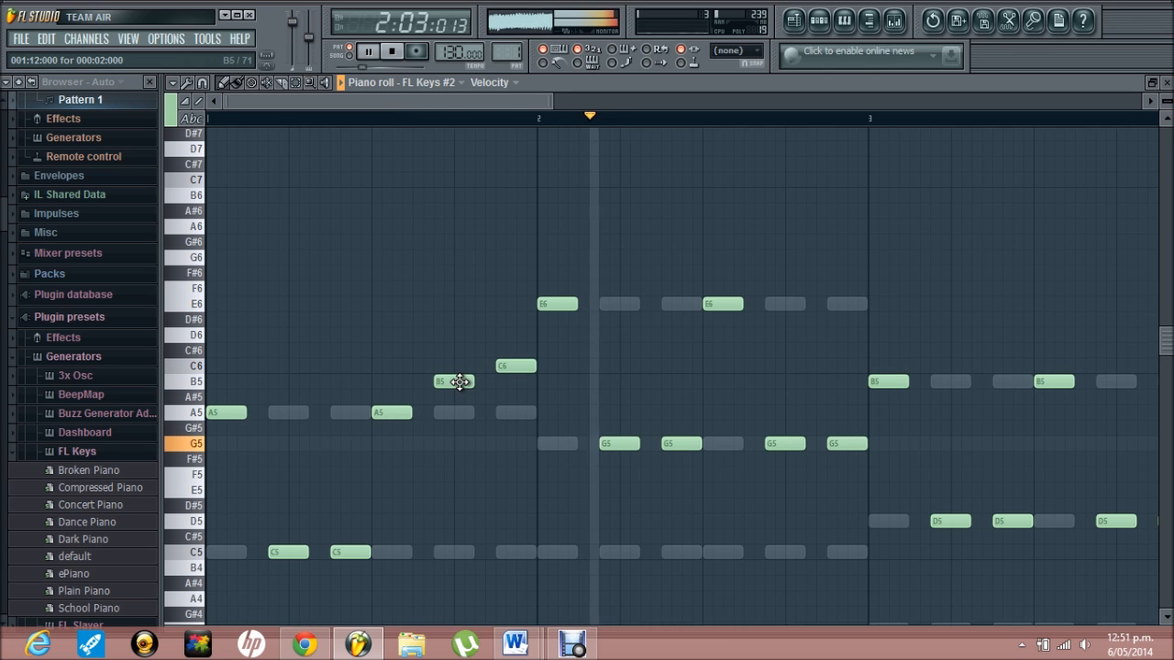
{"action": "key", "text": "space"}
{"action": "key", "text": "space"}
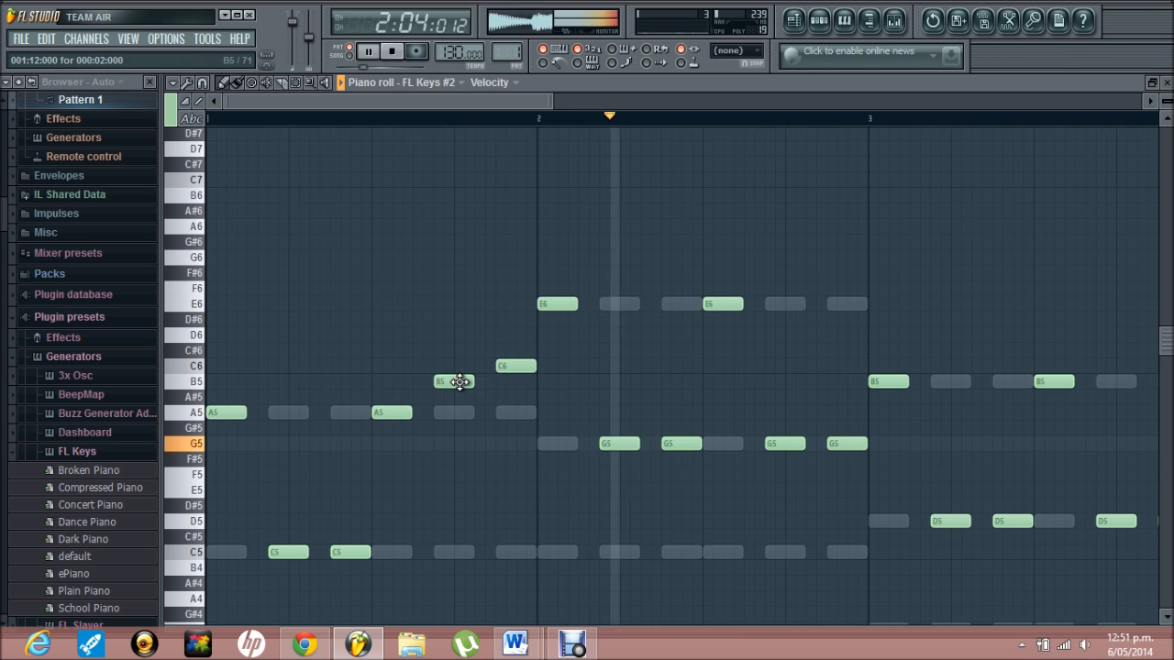
{"action": "left_click_drag", "start_coordinate": [460, 381], "coordinate": [459, 548]}
{"action": "key", "text": "space"}
{"action": "key", "text": "space"}
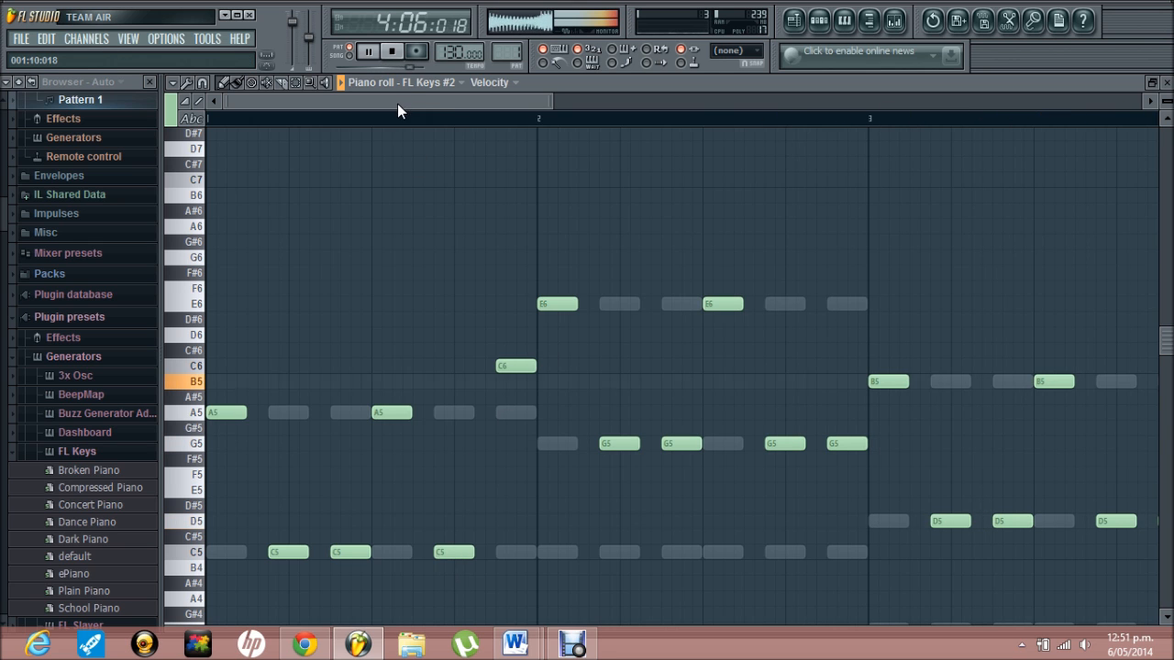
- Try D5 for bar 4's last two melody notes and C5 for bar 1's last note
{"action": "left_click", "coordinate": [542, 114]}
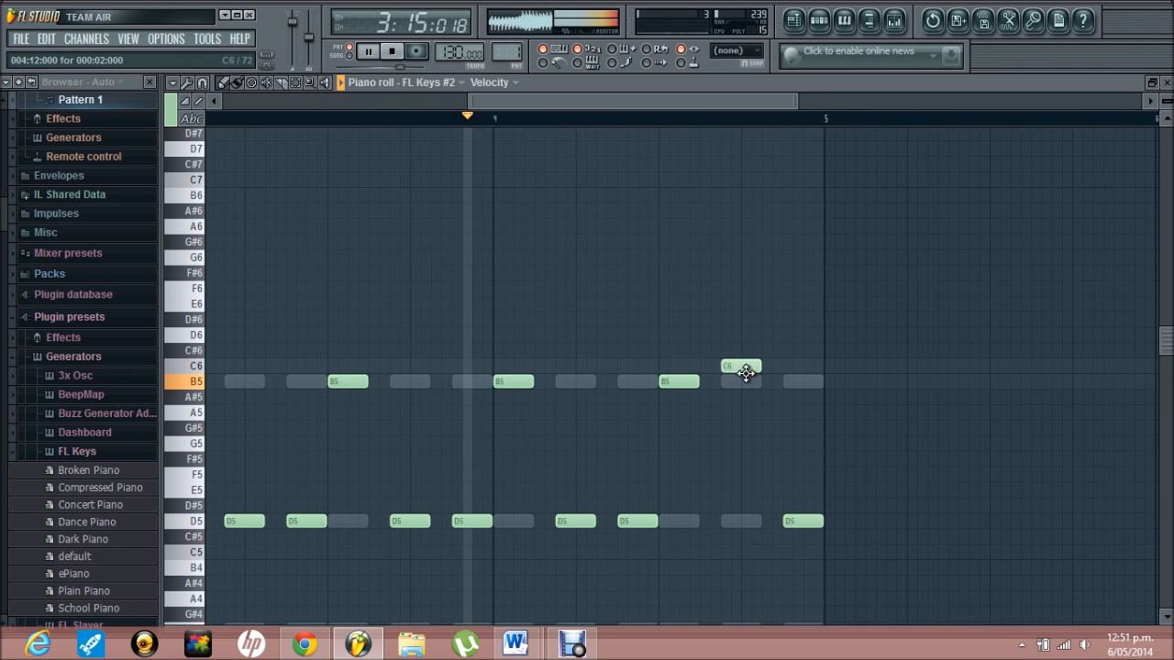
{"action": "left_click_drag", "start_coordinate": [745, 372], "coordinate": [746, 386]}
{"action": "left_click_drag", "start_coordinate": [813, 516], "coordinate": [812, 372]}
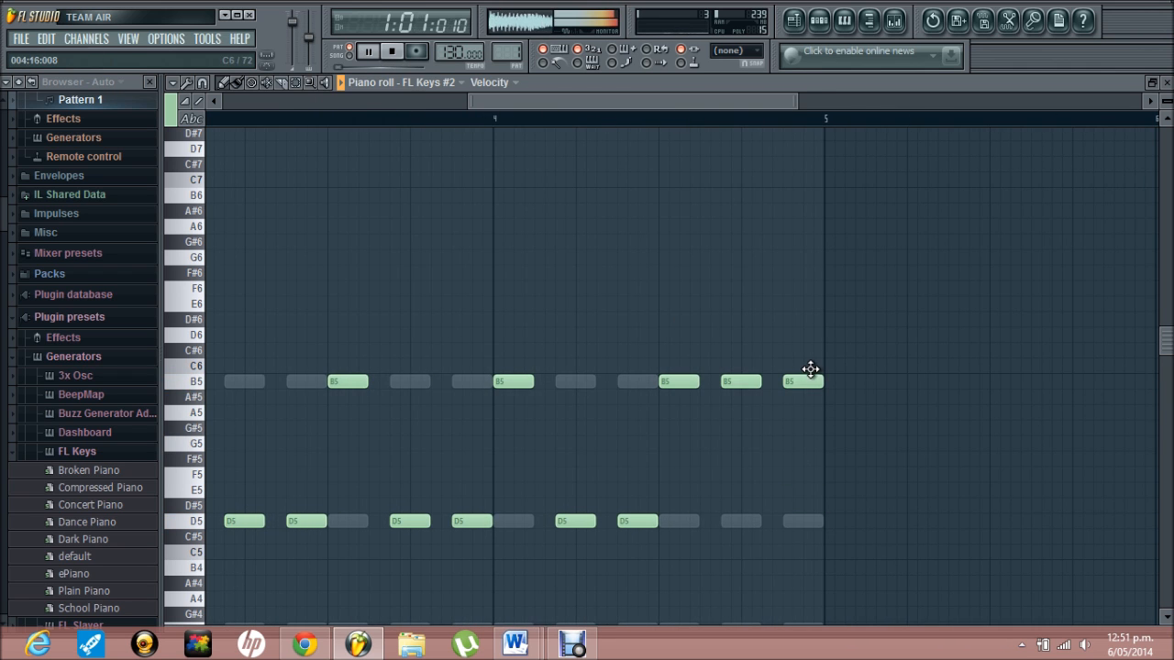
{"action": "right_click", "coordinate": [813, 385]}
{"action": "right_click", "coordinate": [741, 382]}
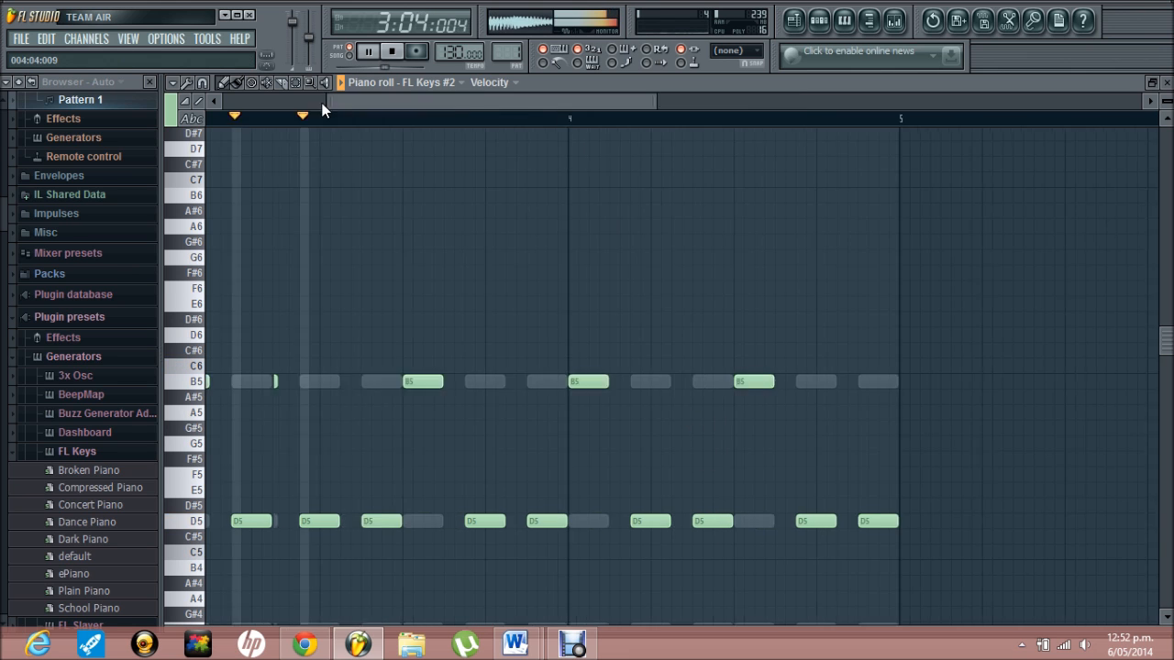
{"action": "left_click_drag", "start_coordinate": [511, 369], "coordinate": [514, 554]}
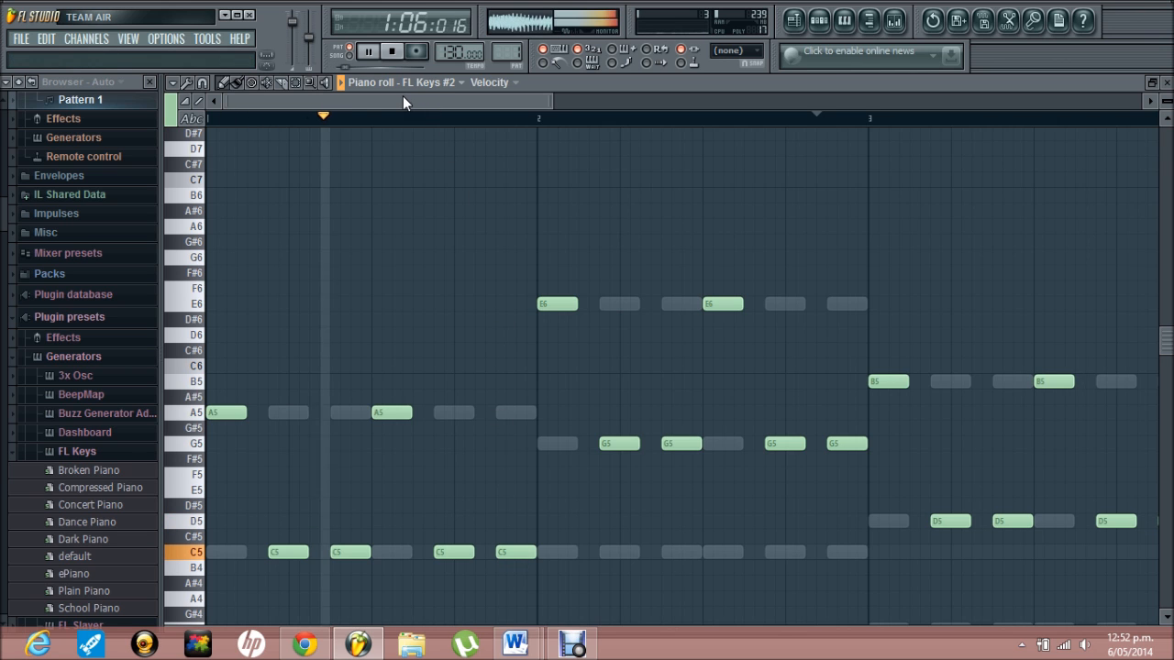
- Select all melody notes, raise them one octave and clear the selection
{"action": "left_click_drag", "start_coordinate": [402, 100], "coordinate": [572, 117]}
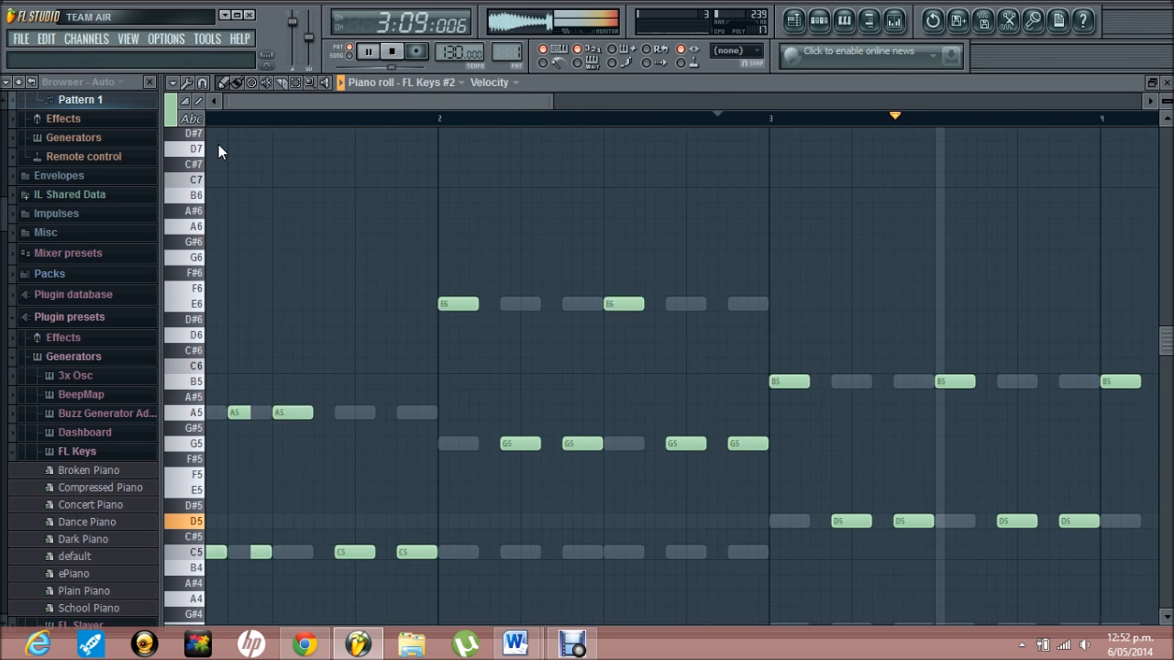
{"action": "key", "text": "ctrl+a"}
{"action": "left_click_drag", "start_coordinate": [226, 414], "coordinate": [225, 229]}
{"action": "left_click", "coordinate": [481, 303], "text": "ctrl"}
{"action": "scroll", "coordinate": [488, 309], "scroll_direction": "up", "scroll_amount": 2}
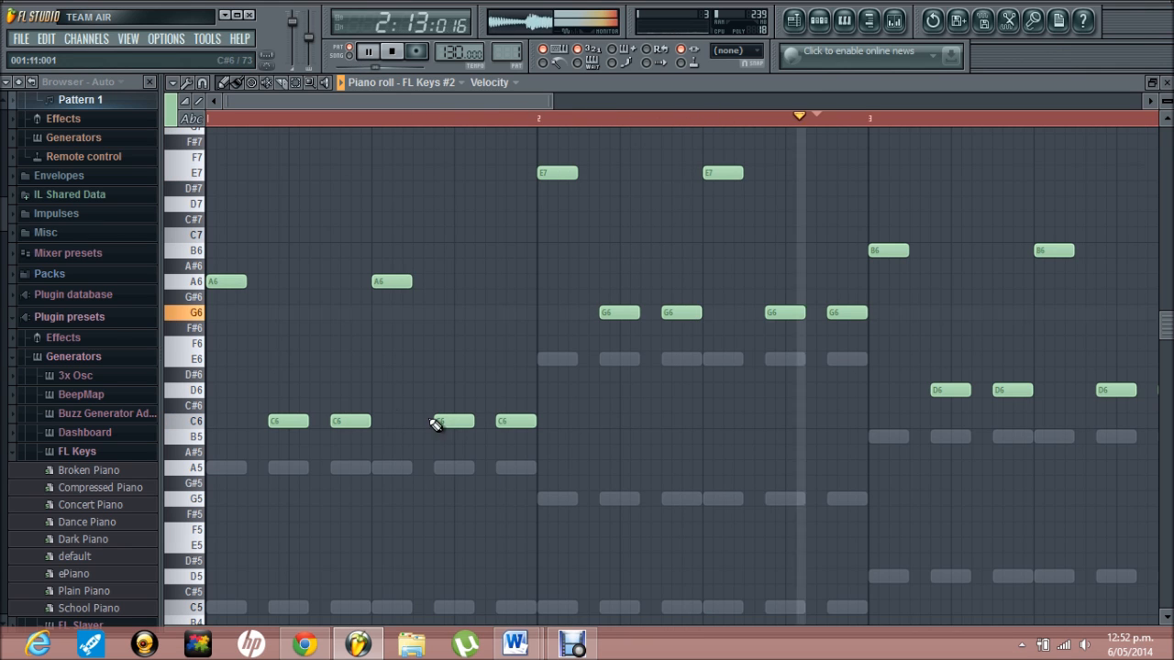
- Change bar 1's last two melody notes to B6 and C7, and bar 2's last two to D7 and C7
{"action": "left_click_drag", "start_coordinate": [453, 419], "coordinate": [454, 250]}
{"action": "left_click_drag", "start_coordinate": [514, 420], "coordinate": [513, 235]}
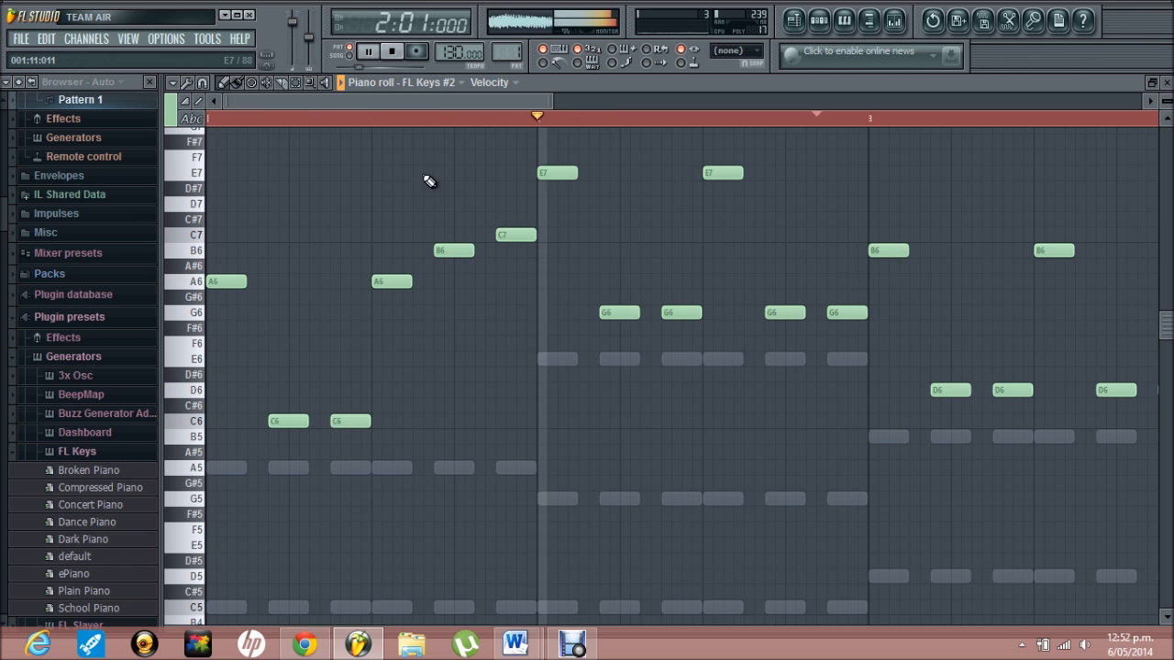
{"action": "left_click_drag", "start_coordinate": [393, 101], "coordinate": [513, 131]}
{"action": "key", "text": "space"}
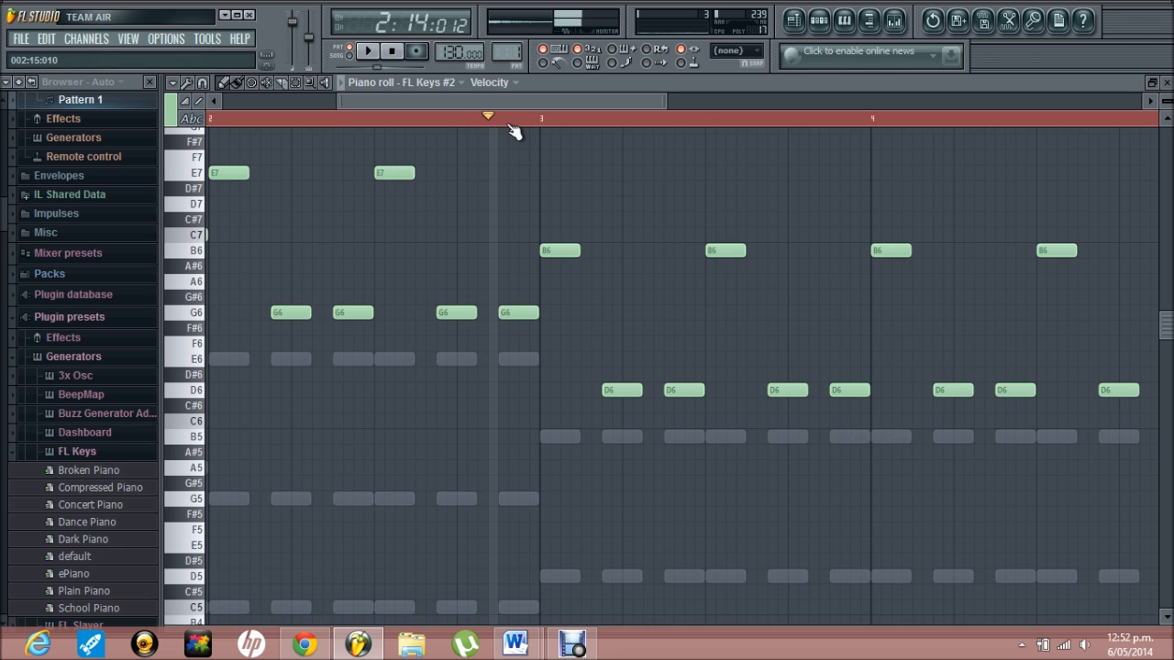
{"action": "left_click_drag", "start_coordinate": [431, 209], "coordinate": [444, 203]}
{"action": "left_click", "coordinate": [490, 236]}
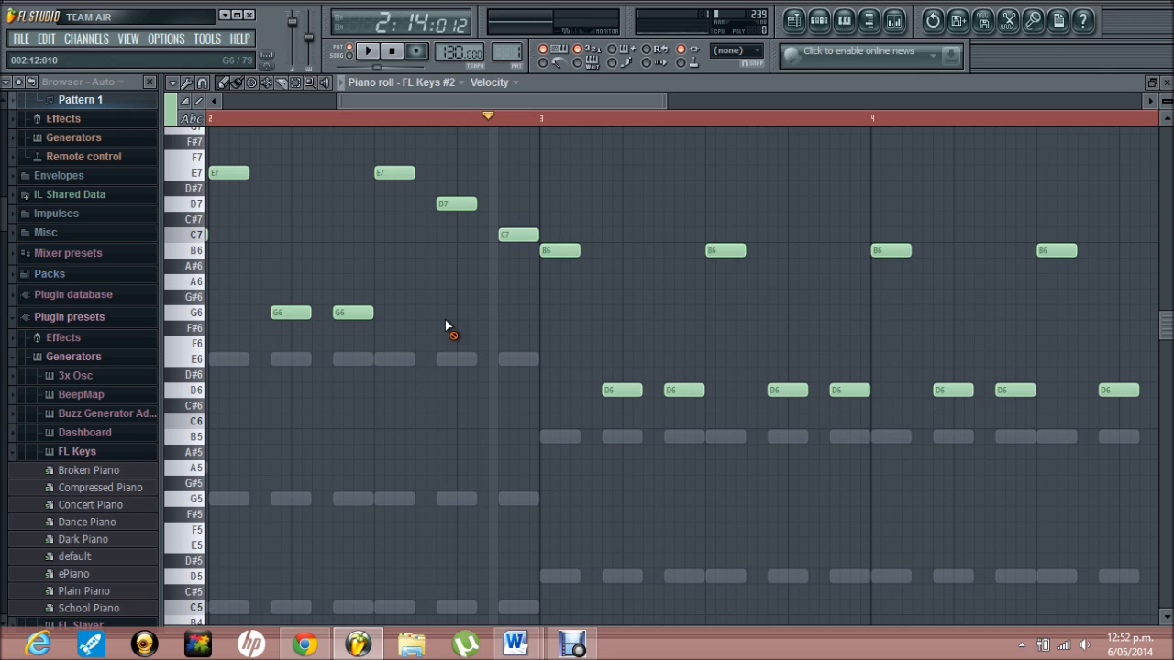
{"action": "left_click", "coordinate": [374, 54]}
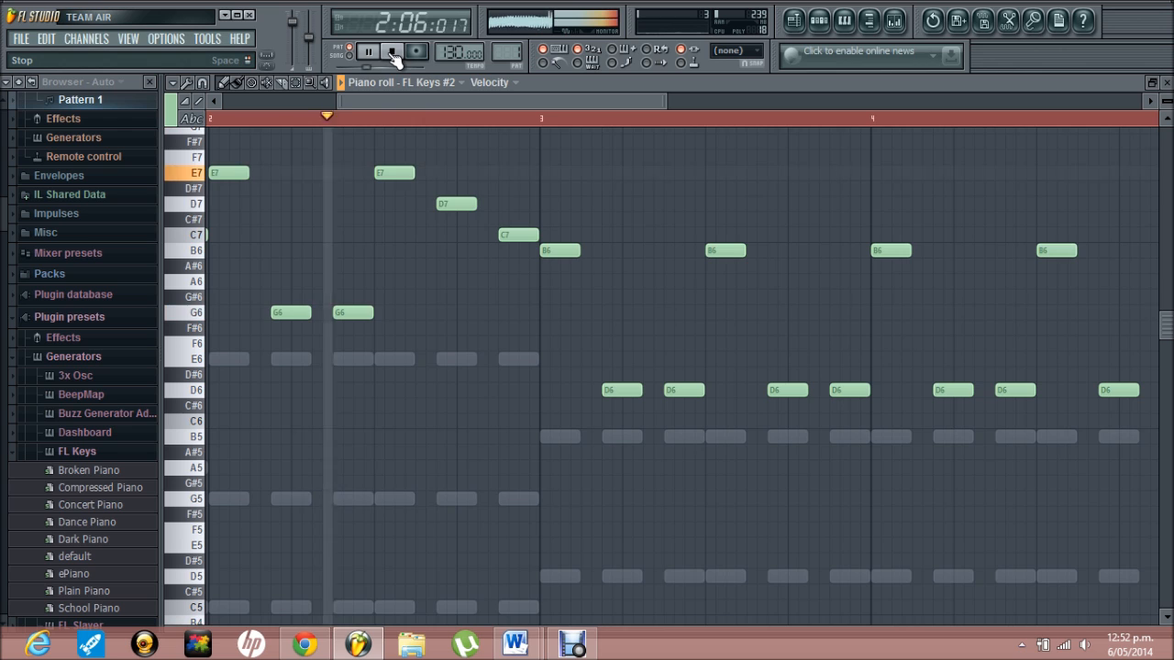
{"action": "left_click", "coordinate": [392, 52]}
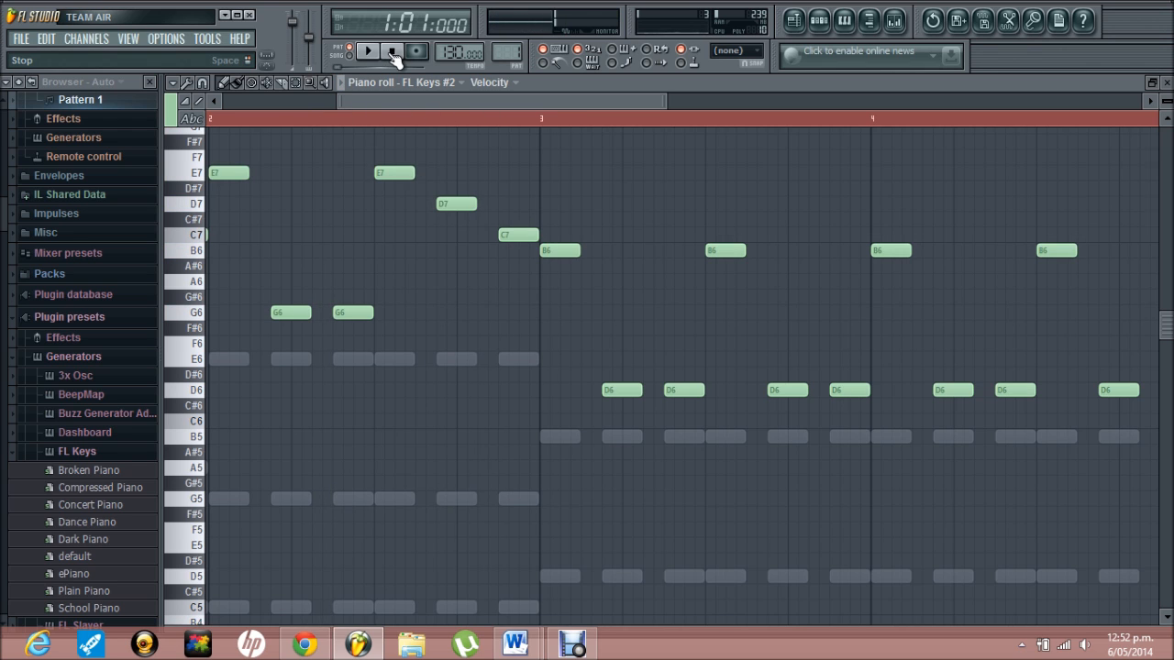
- Move bar 3's first and fourth melody notes to D7 and its other four notes to A6
{"action": "left_click", "coordinate": [508, 228]}
{"action": "left_click", "coordinate": [546, 207]}
{"action": "left_click", "coordinate": [619, 389]}
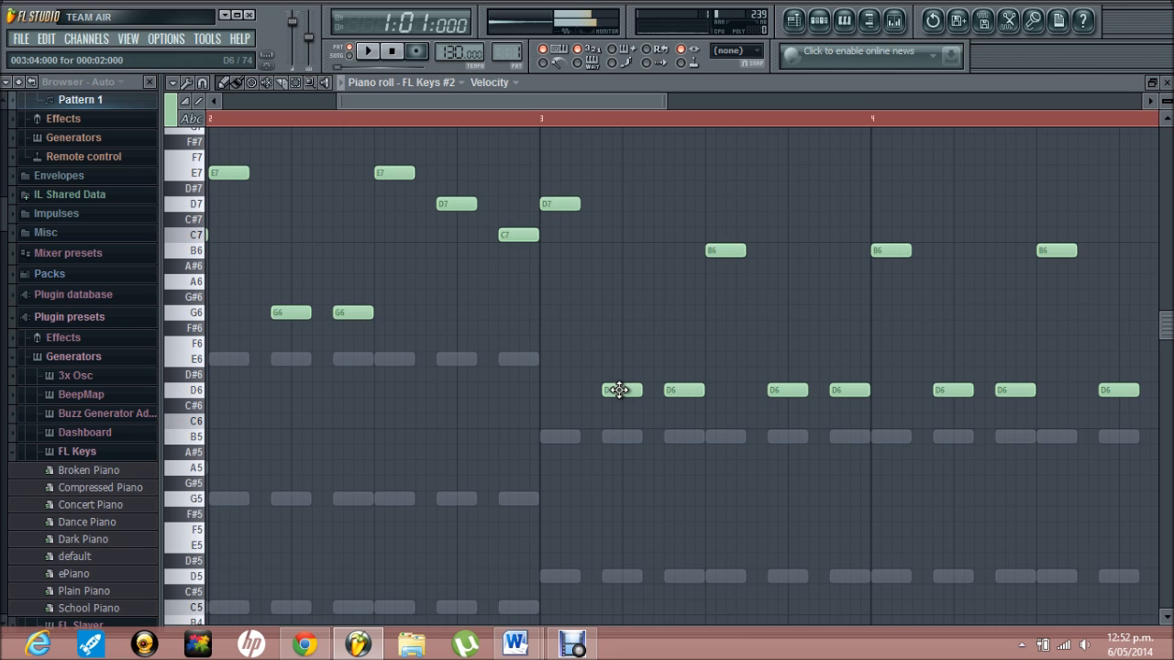
{"action": "mouse_move", "coordinate": [608, 298]}
{"action": "left_mouse_down"}
{"action": "mouse_move", "coordinate": [608, 248]}
{"action": "mouse_move", "coordinate": [610, 284]}
{"action": "left_mouse_up"}
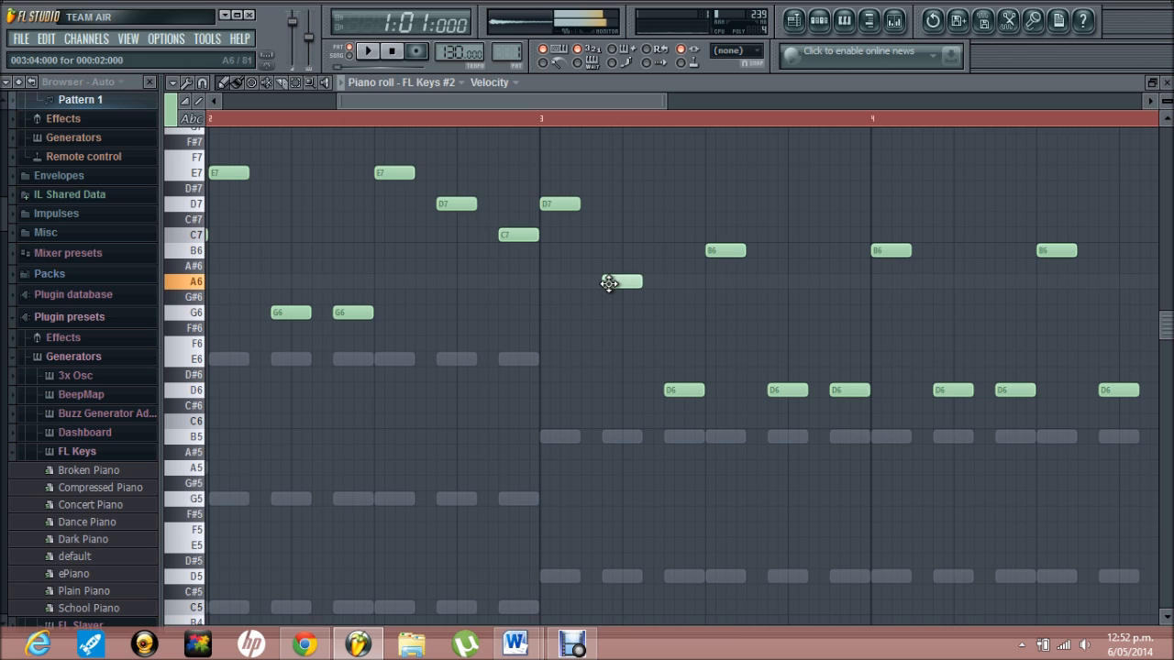
{"action": "left_click", "coordinate": [686, 281]}
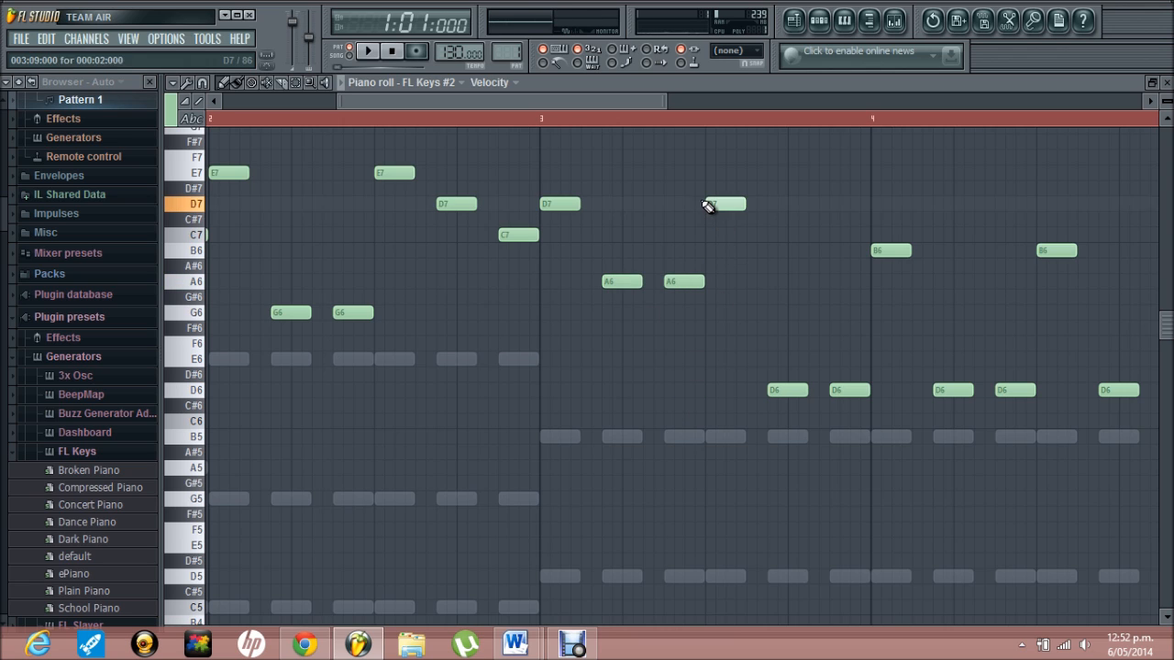
{"action": "left_click", "coordinate": [796, 285]}
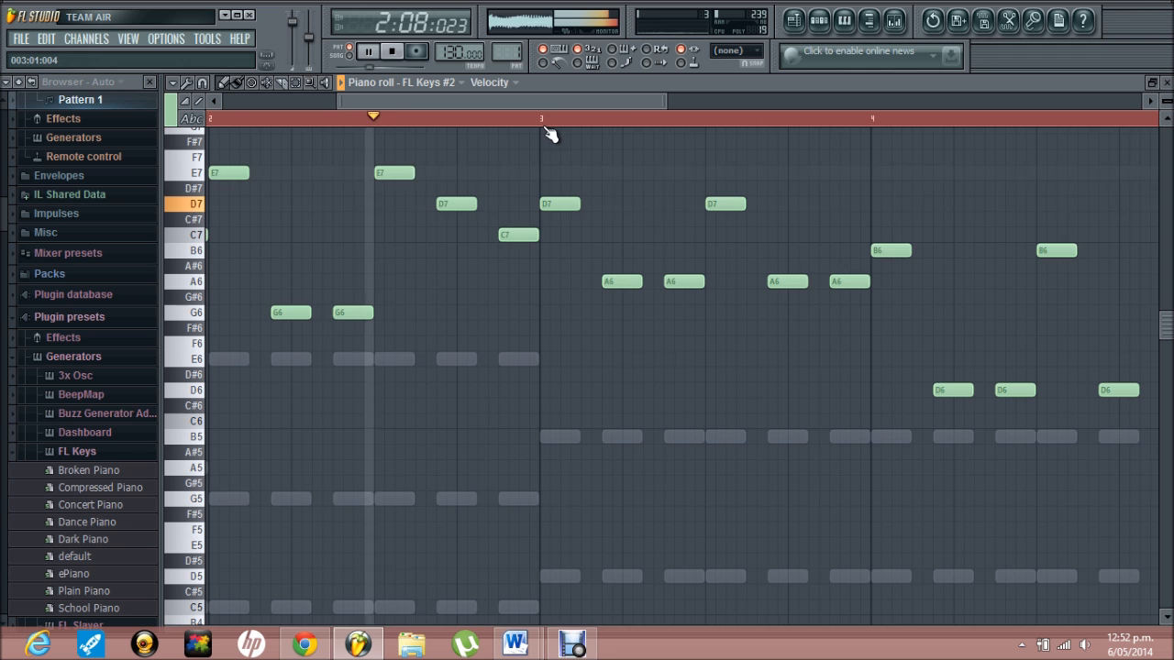
- Lower bar 3's four A6 melody notes to G6 during playback, and stop playback
{"action": "left_click_drag", "start_coordinate": [551, 104], "coordinate": [599, 105]}
{"action": "left_click_drag", "start_coordinate": [713, 319], "coordinate": [489, 313]}
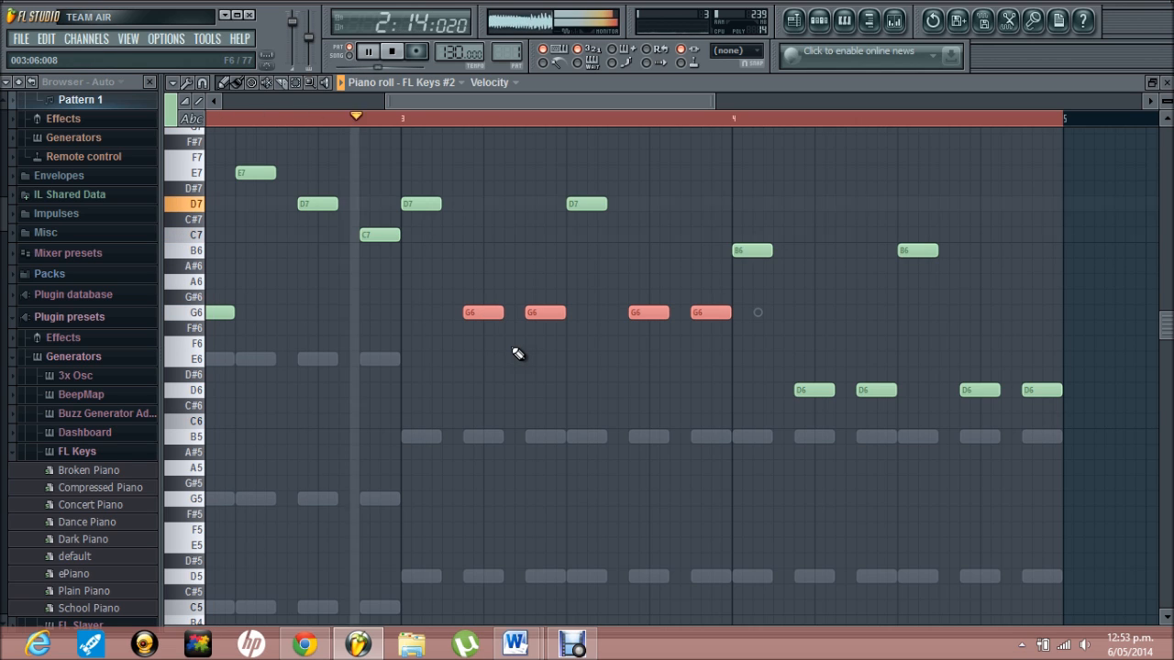
{"action": "key", "text": "space"}
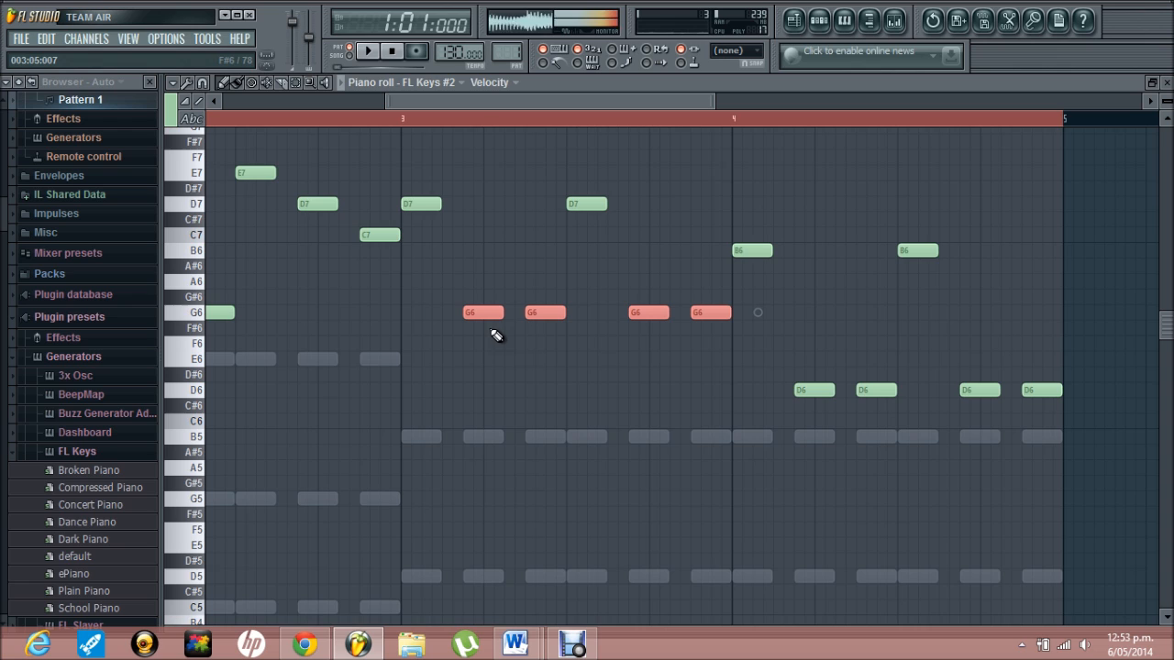
- Set bar 4's first and fourth melody notes to D7, its last to E7 and the rest to G6, and play back the pattern
{"action": "left_click_drag", "start_coordinate": [760, 249], "coordinate": [762, 199]}
{"action": "left_click_drag", "start_coordinate": [1009, 423], "coordinate": [841, 333]}
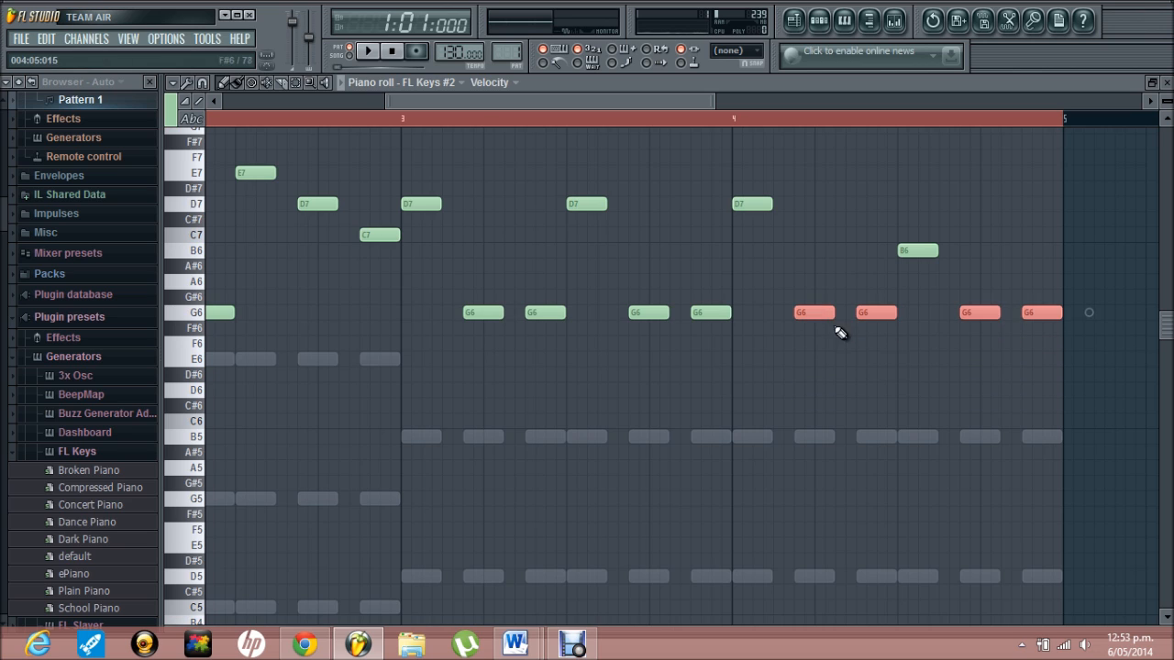
{"action": "left_click", "coordinate": [888, 355], "text": "ctrl"}
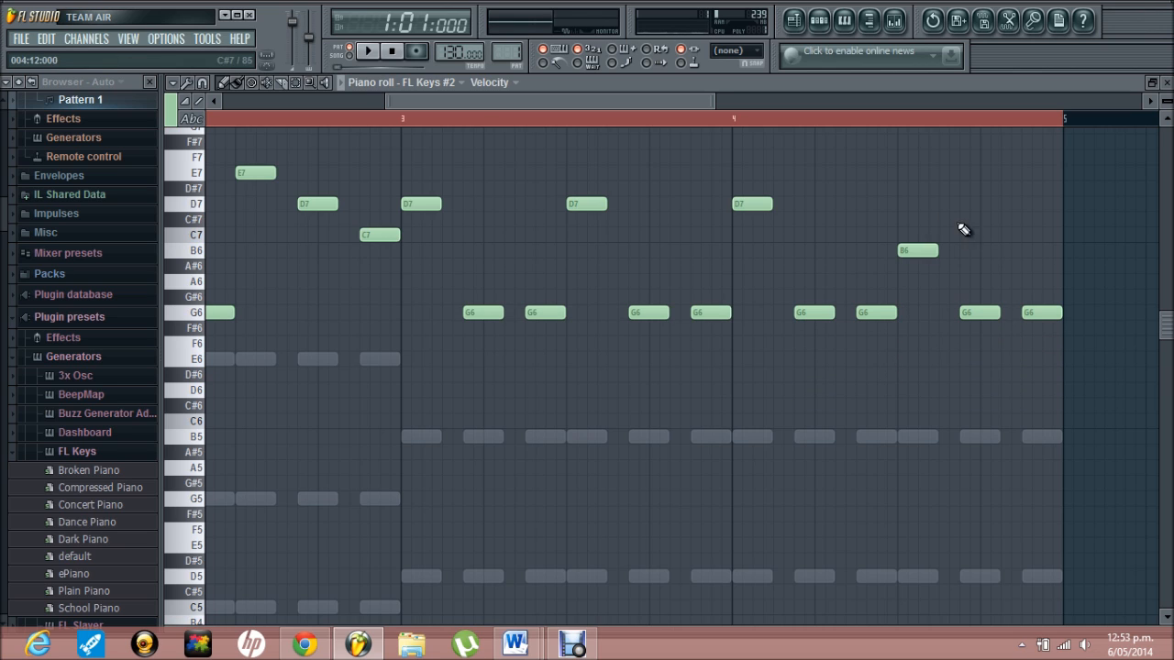
{"action": "left_click_drag", "start_coordinate": [917, 245], "coordinate": [964, 162]}
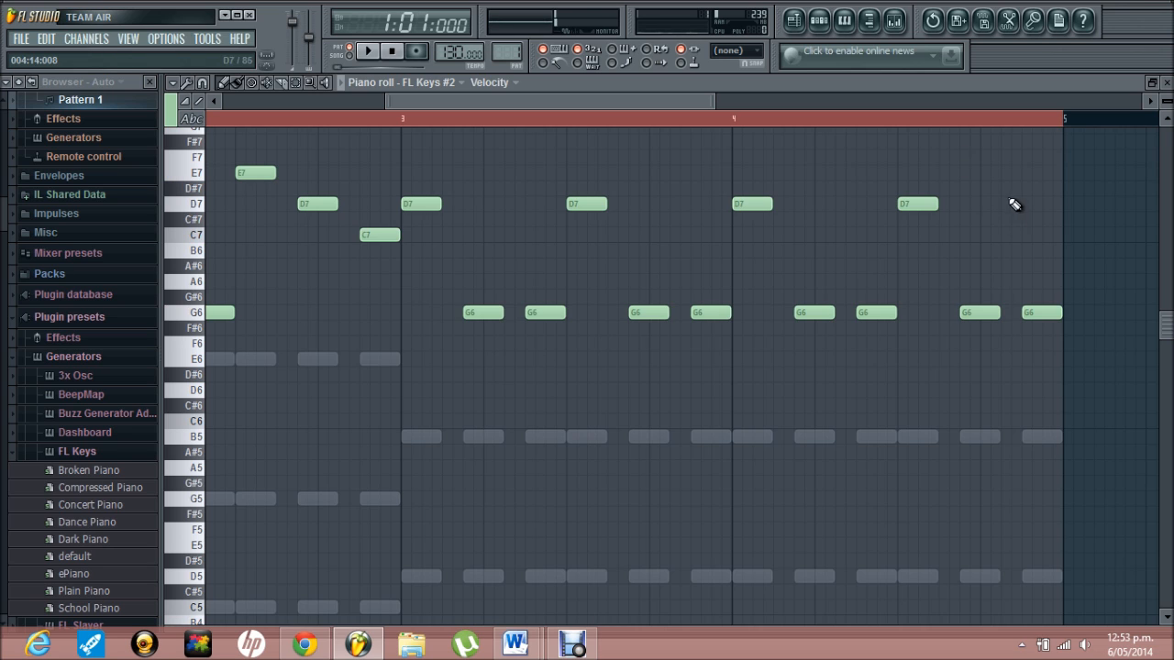
{"action": "left_click_drag", "start_coordinate": [1018, 190], "coordinate": [1035, 172]}
{"action": "key", "text": "space"}
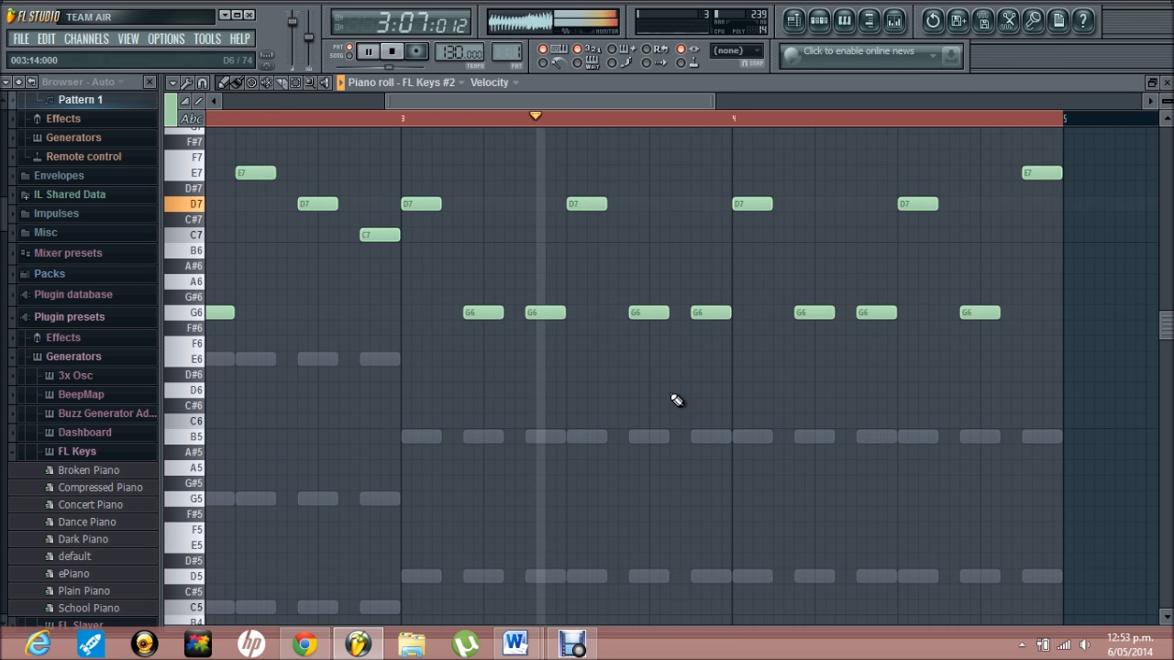
{"action": "key", "text": "space"}
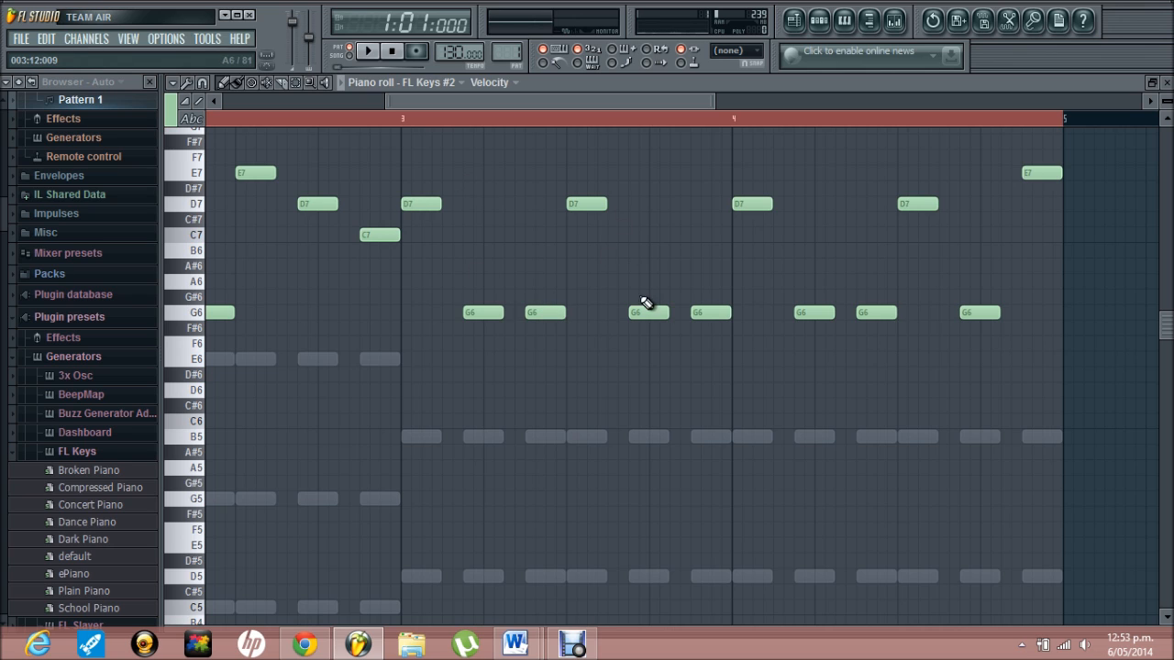
- Change bar 3's last two melody notes to E7 and C7, and bar 4's last two to E7 and F7
{"action": "left_click", "coordinate": [582, 198]}
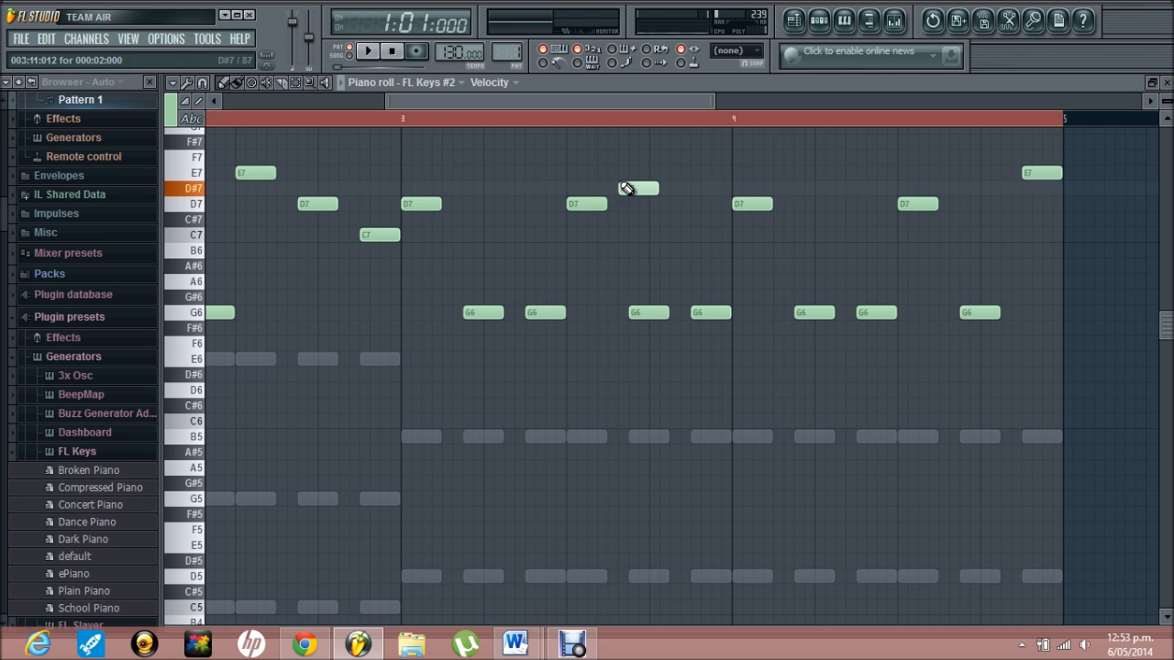
{"action": "left_click_drag", "start_coordinate": [627, 191], "coordinate": [627, 166]}
{"action": "left_click_drag", "start_coordinate": [684, 208], "coordinate": [690, 250]}
{"action": "right_click", "coordinate": [711, 312]}
{"action": "right_click", "coordinate": [648, 313]}
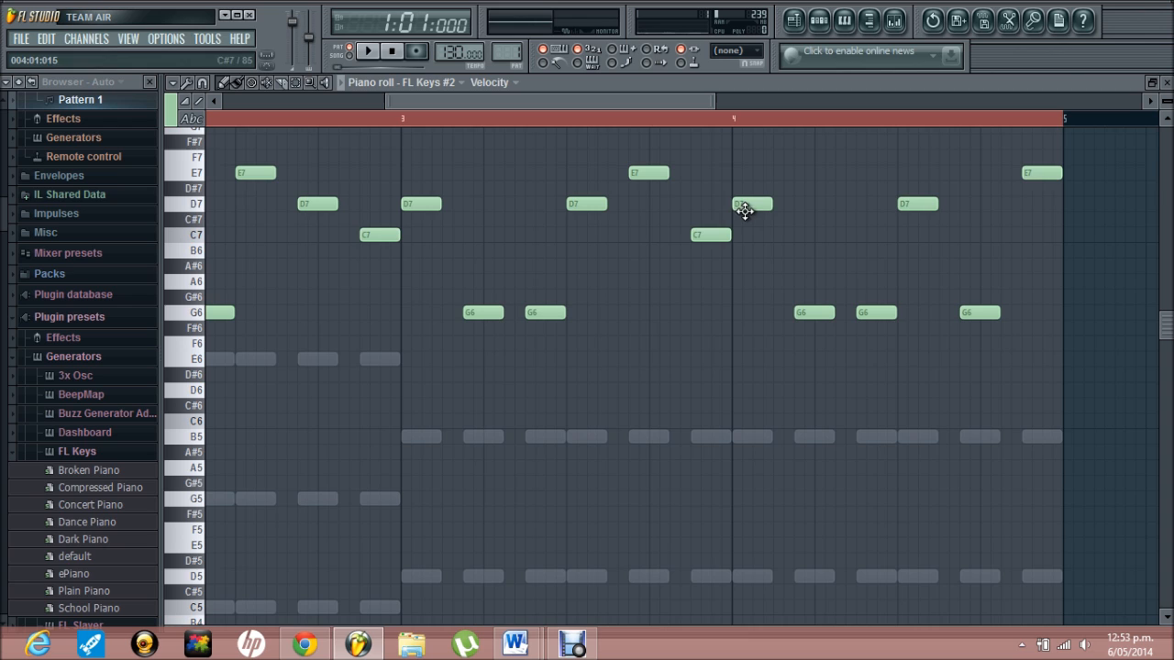
{"action": "left_click_drag", "start_coordinate": [819, 326], "coordinate": [813, 310]}
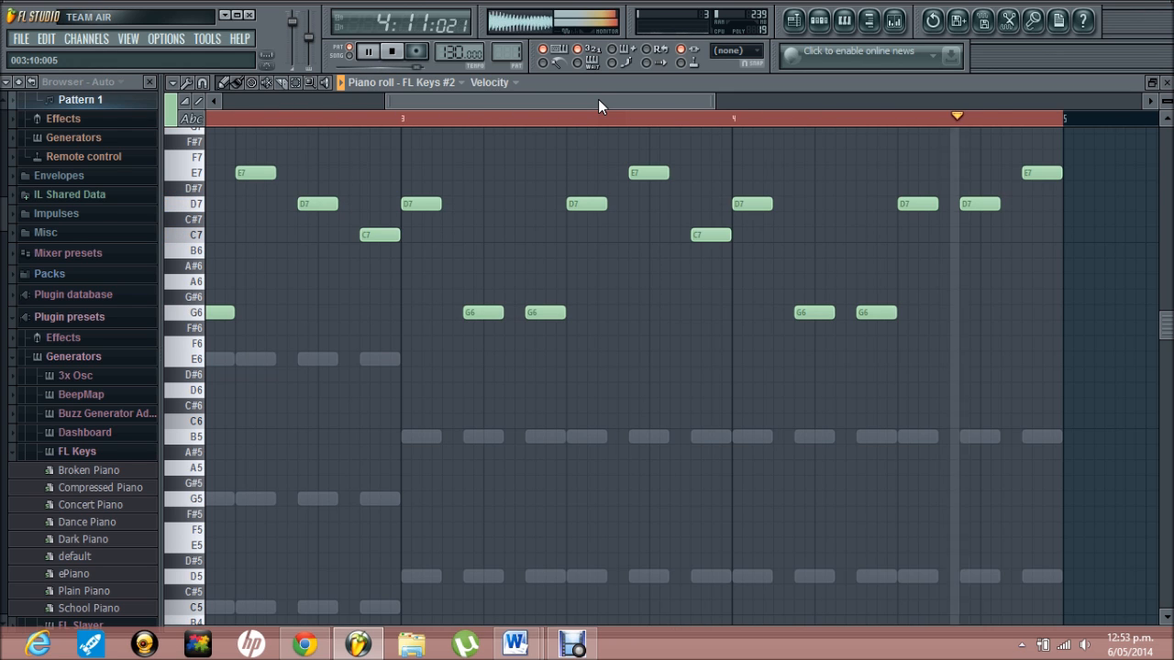
{"action": "left_click_drag", "start_coordinate": [972, 203], "coordinate": [1037, 158]}
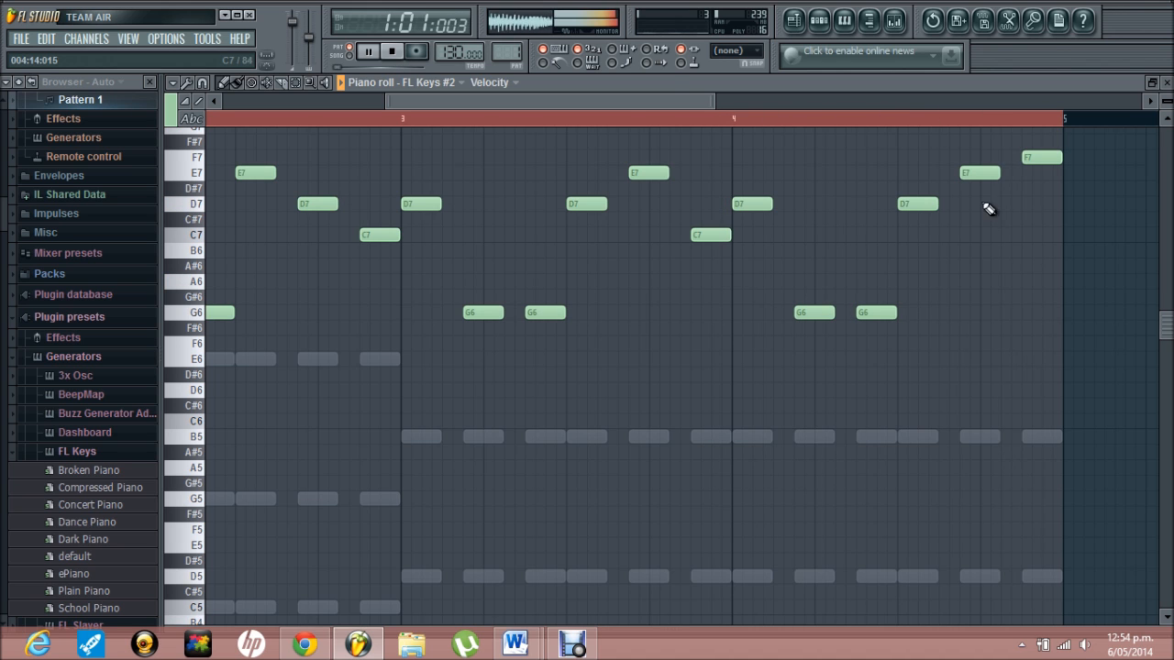
- Duplicate the entire melody one octave lower, keeping the original notes, and clear the selection
{"action": "left_click_drag", "start_coordinate": [626, 107], "coordinate": [456, 110]}
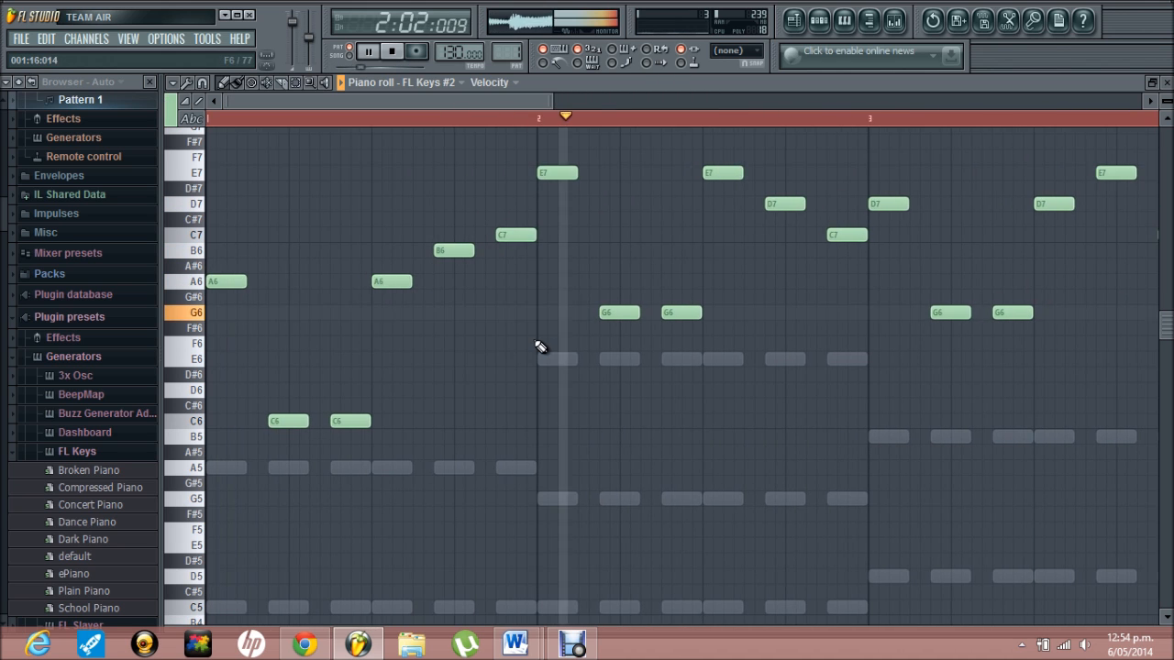
{"action": "key", "text": "ctrl+a"}
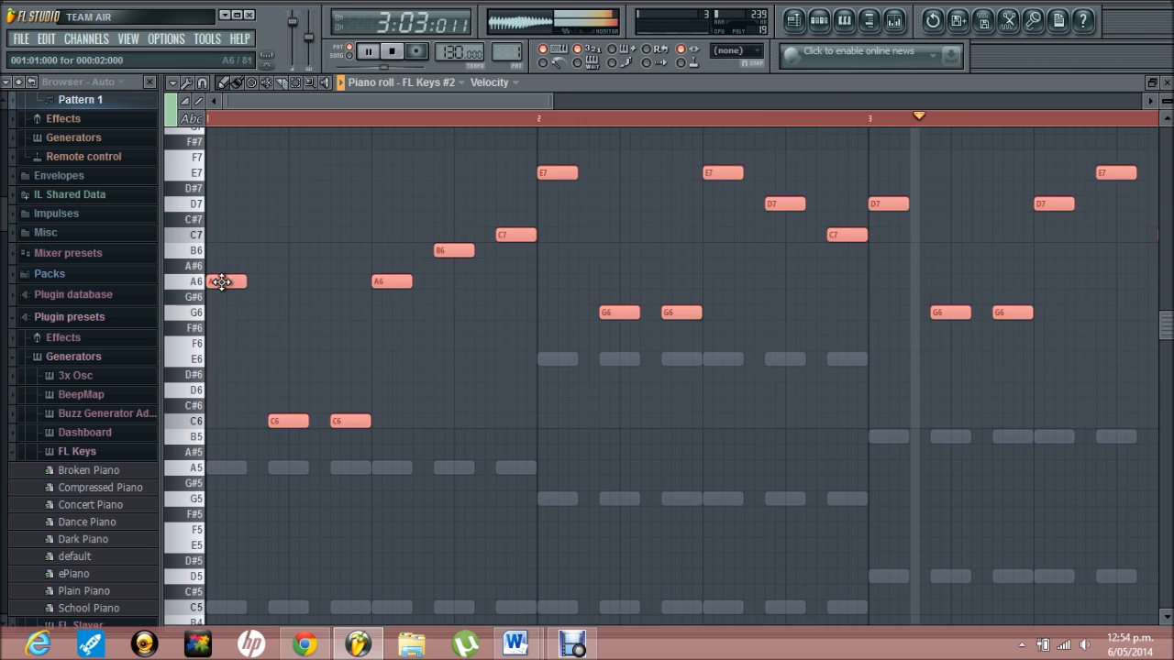
{"action": "left_click_drag", "start_coordinate": [224, 281], "coordinate": [220, 470]}
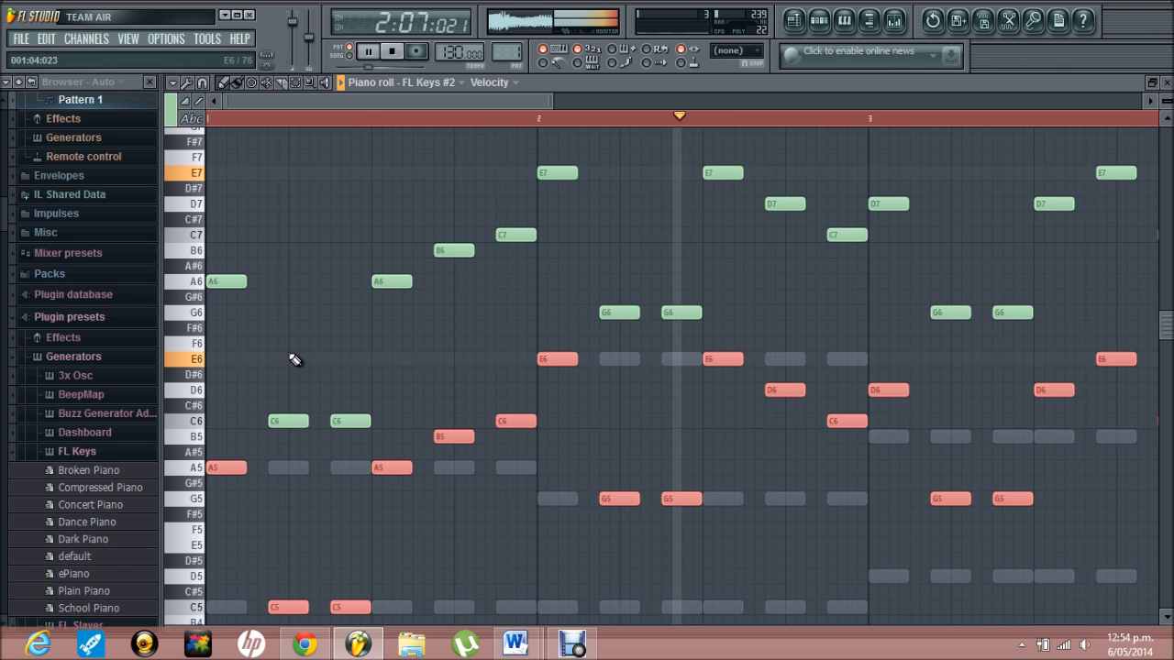
{"action": "left_click", "coordinate": [356, 350], "text": "ctrl"}
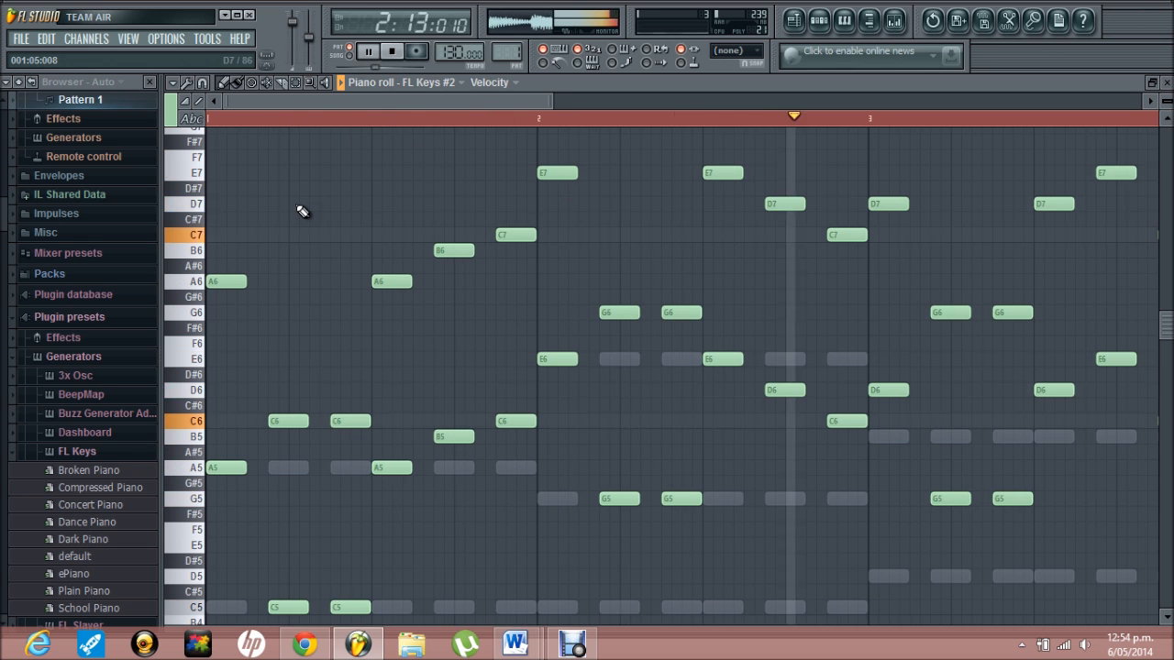
- Switch from the melody to the FL Keys chord part in the piano roll, and stop playback
{"action": "left_click", "coordinate": [1167, 83]}
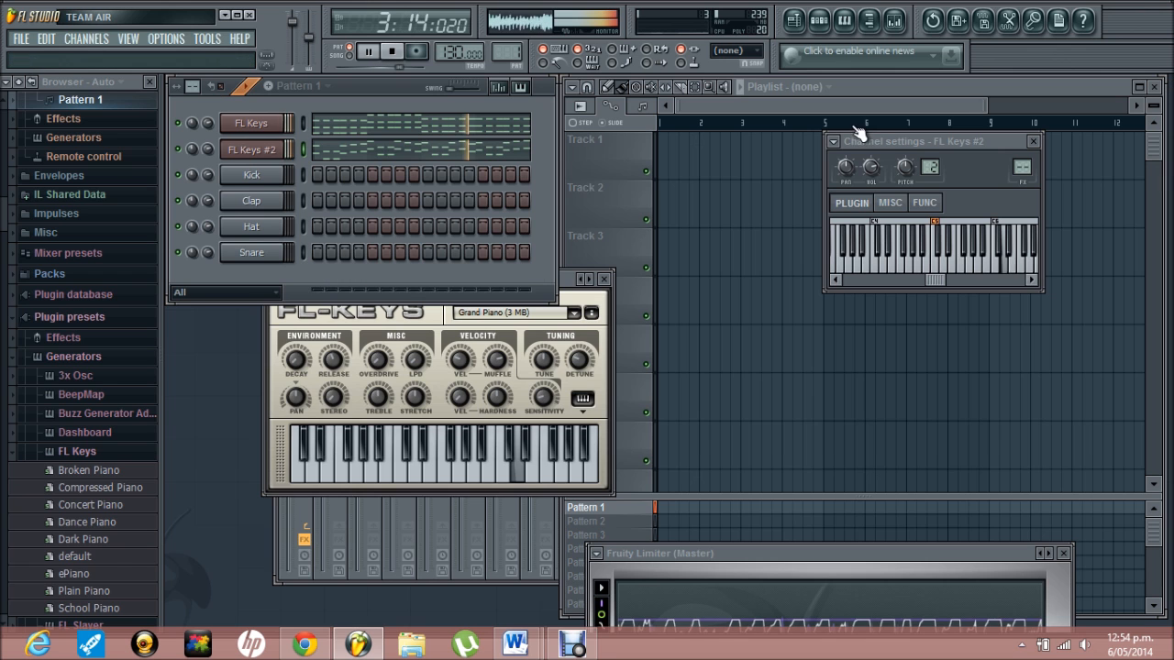
{"action": "left_click", "coordinate": [362, 137]}
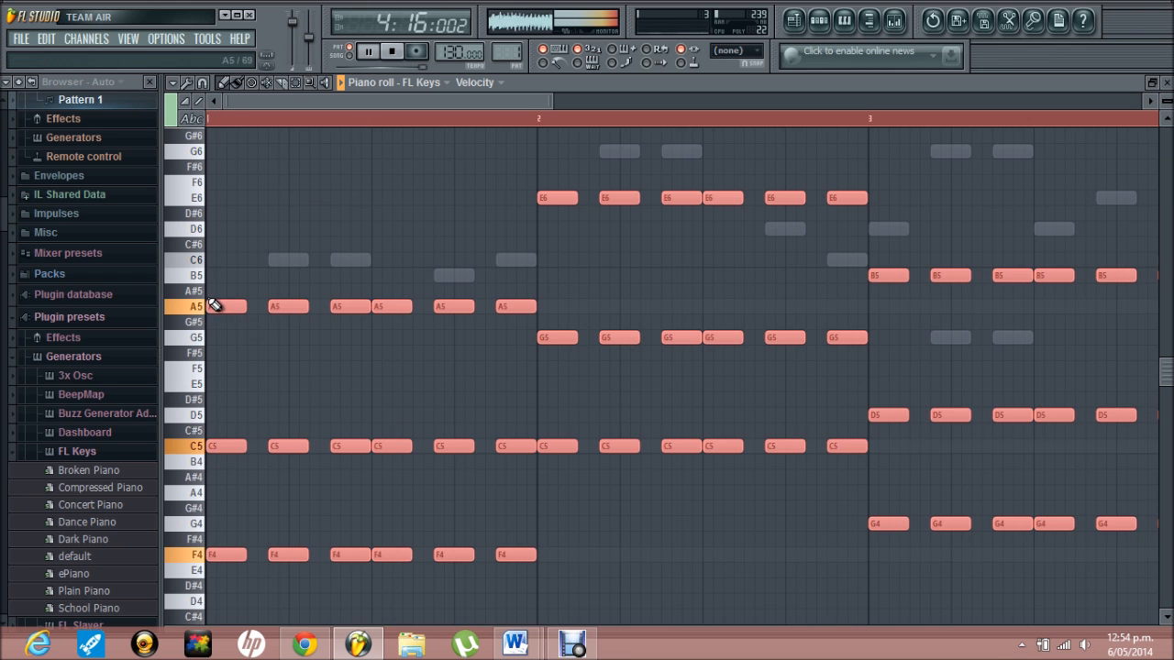
{"action": "scroll", "coordinate": [322, 544], "scroll_direction": "down", "scroll_amount": 3}
{"action": "scroll", "coordinate": [323, 544], "scroll_direction": "down", "scroll_amount": 1}
{"action": "key", "text": "space"}
{"action": "scroll", "coordinate": [352, 542], "scroll_direction": "down", "scroll_amount": 1}
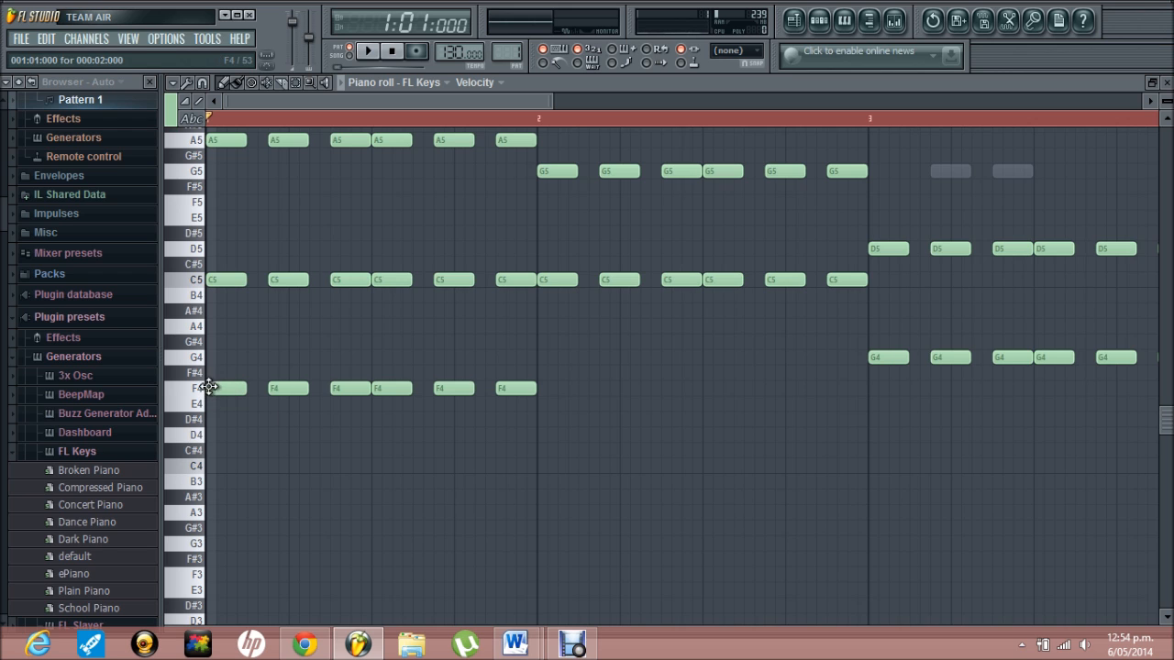
{"action": "left_click", "coordinate": [1167, 81]}
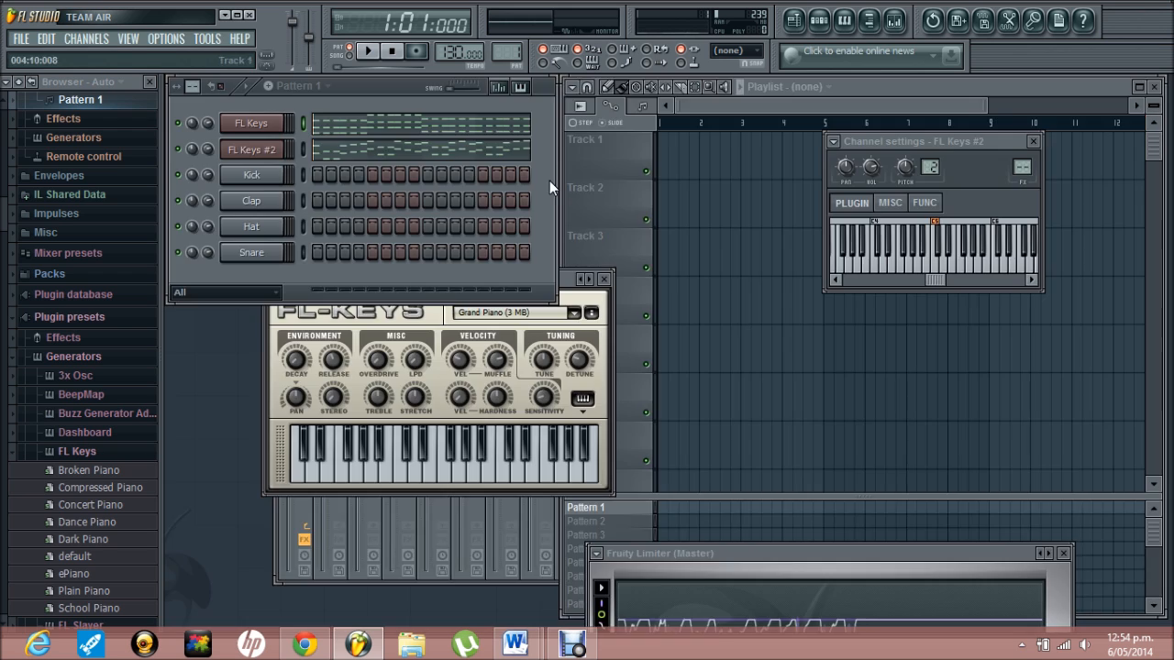
{"action": "left_click", "coordinate": [329, 133]}
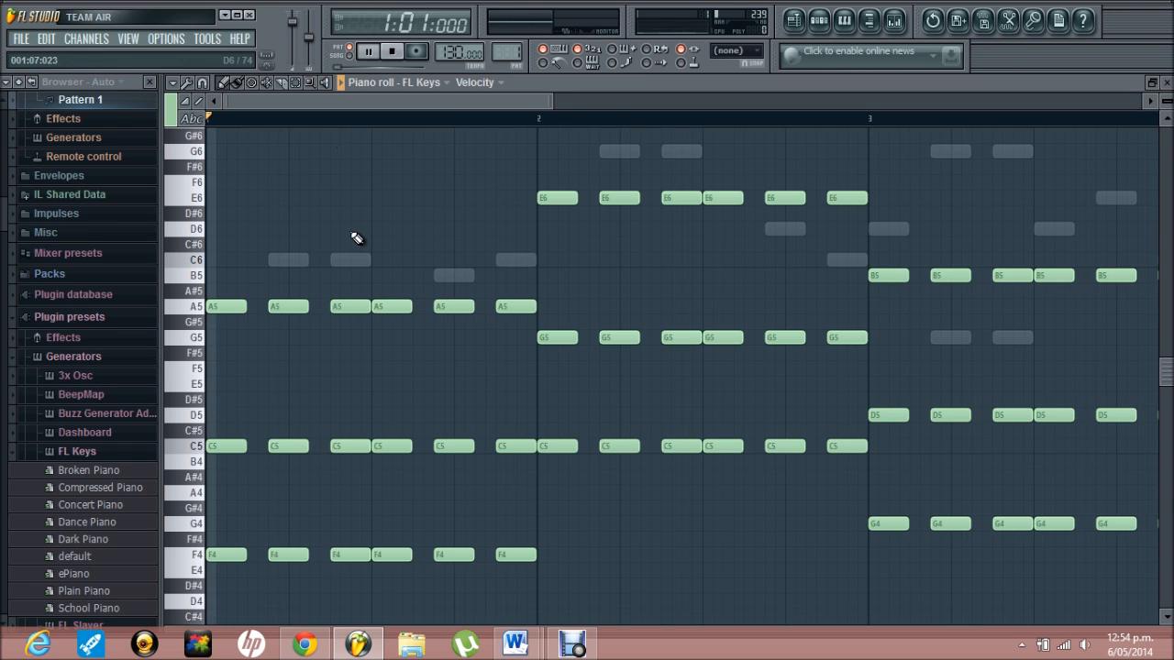
{"action": "key", "text": "space"}
- Duplicate the chords' lowest notes one octave lower, at F3, C4 and G3, keeping the originals, and play back the pattern
{"action": "scroll", "coordinate": [356, 373], "scroll_direction": "down", "scroll_amount": 5}
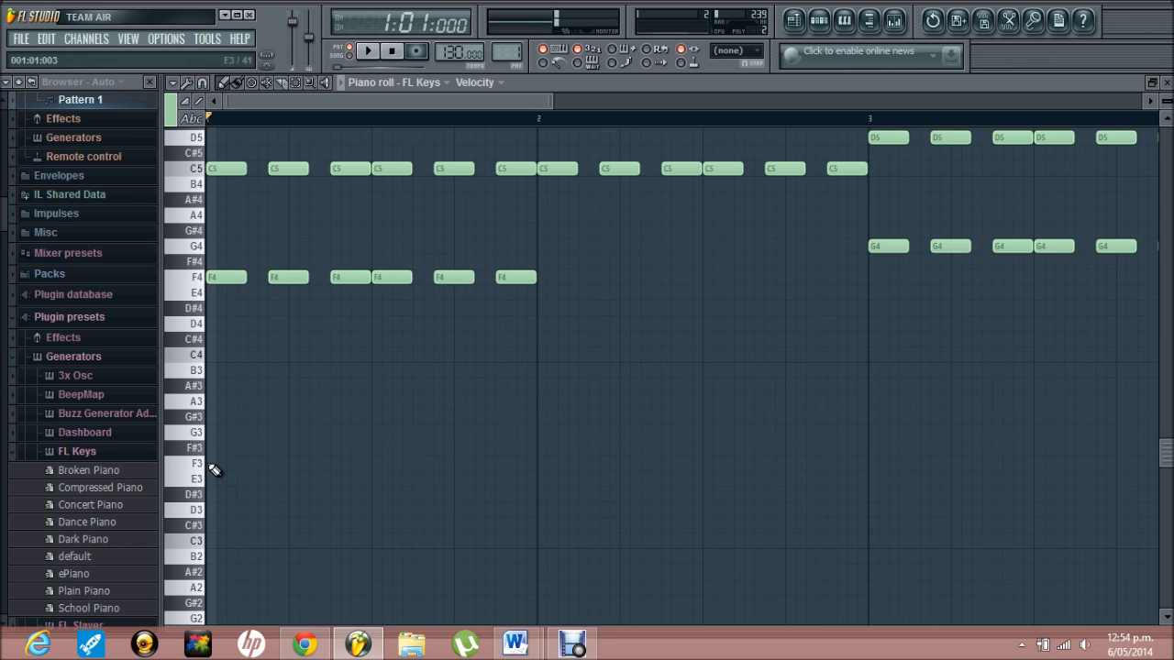
{"action": "double_click", "coordinate": [179, 280]}
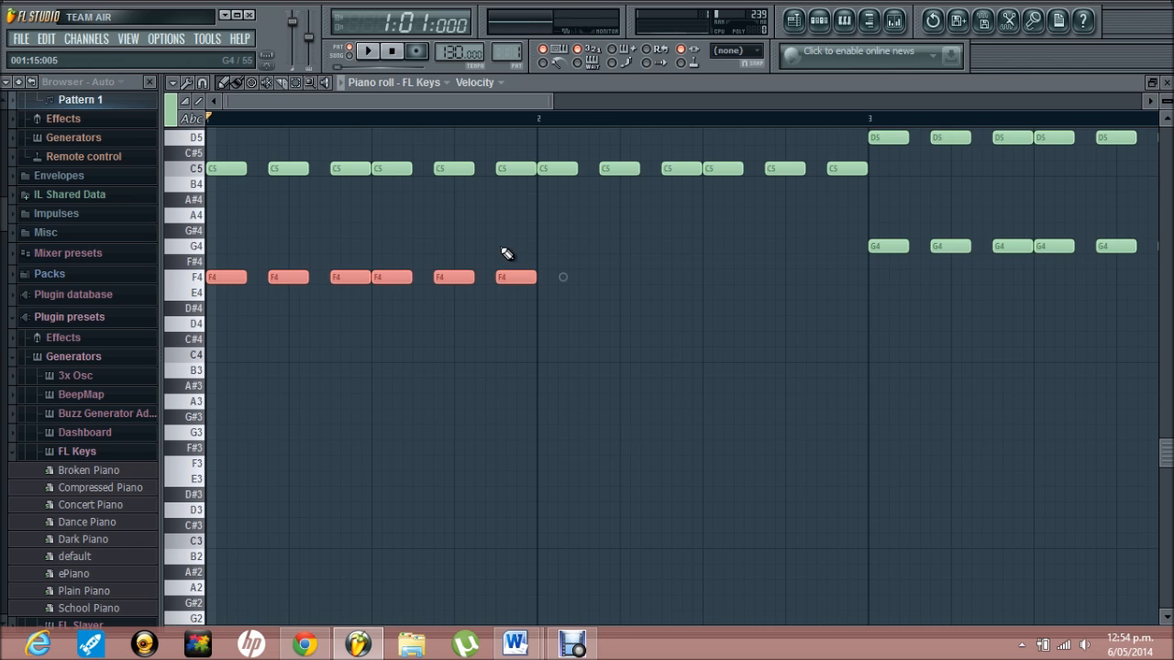
{"action": "left_click_drag", "start_coordinate": [573, 171], "coordinate": [868, 174]}
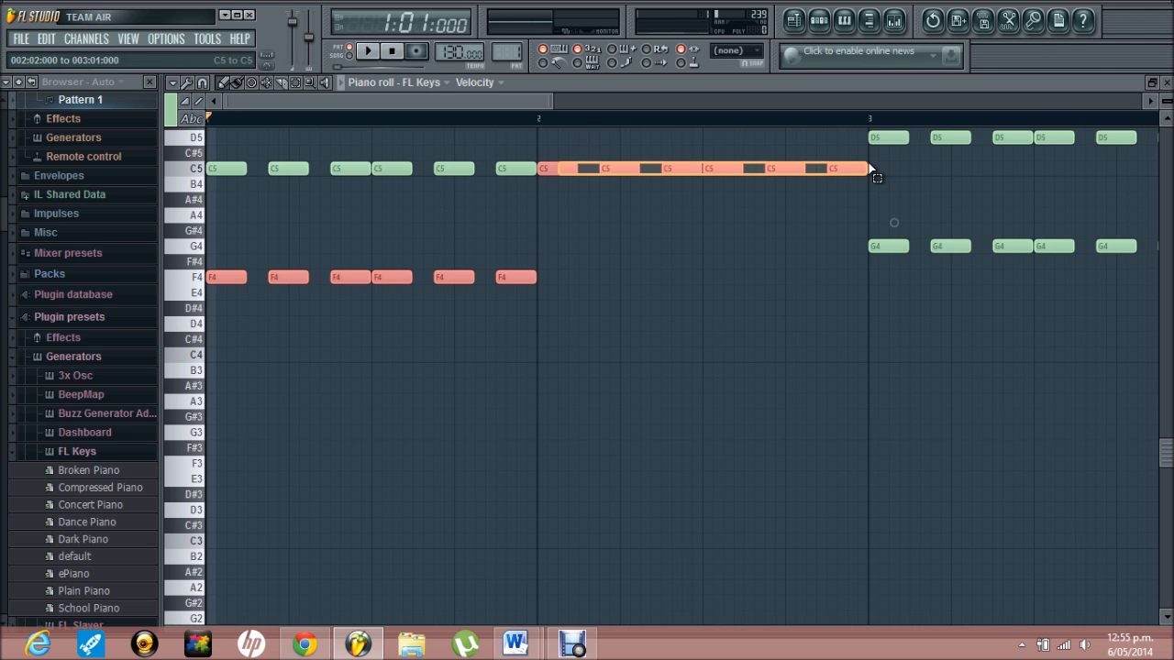
{"action": "double_click", "coordinate": [206, 247]}
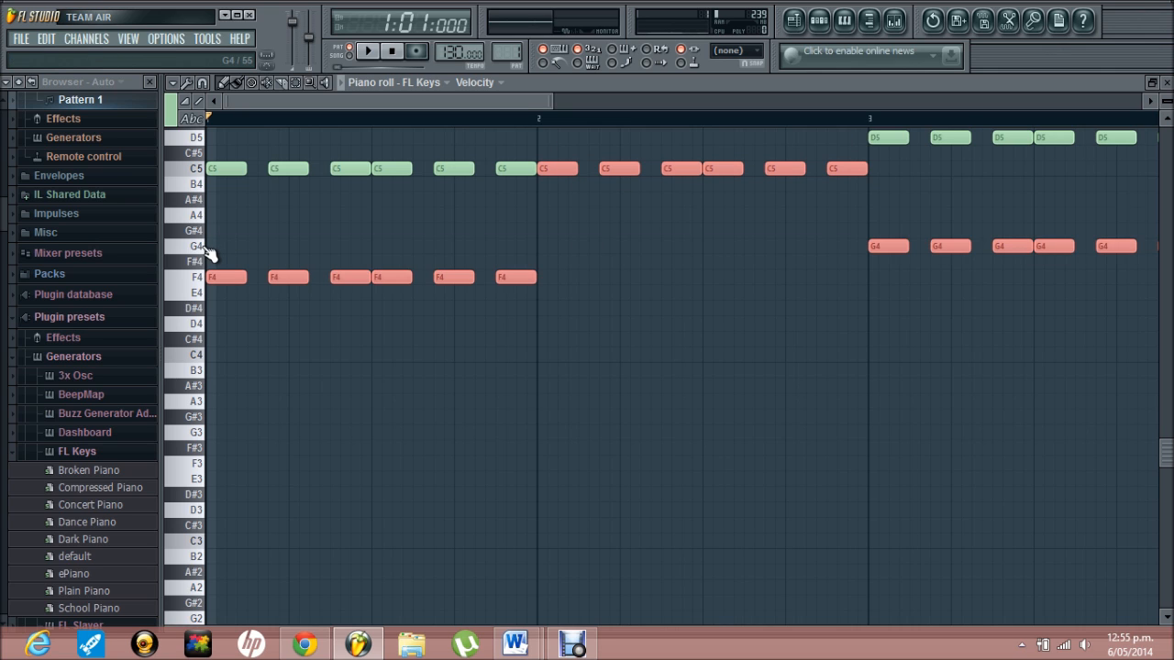
{"action": "left_click_drag", "start_coordinate": [220, 280], "coordinate": [213, 463]}
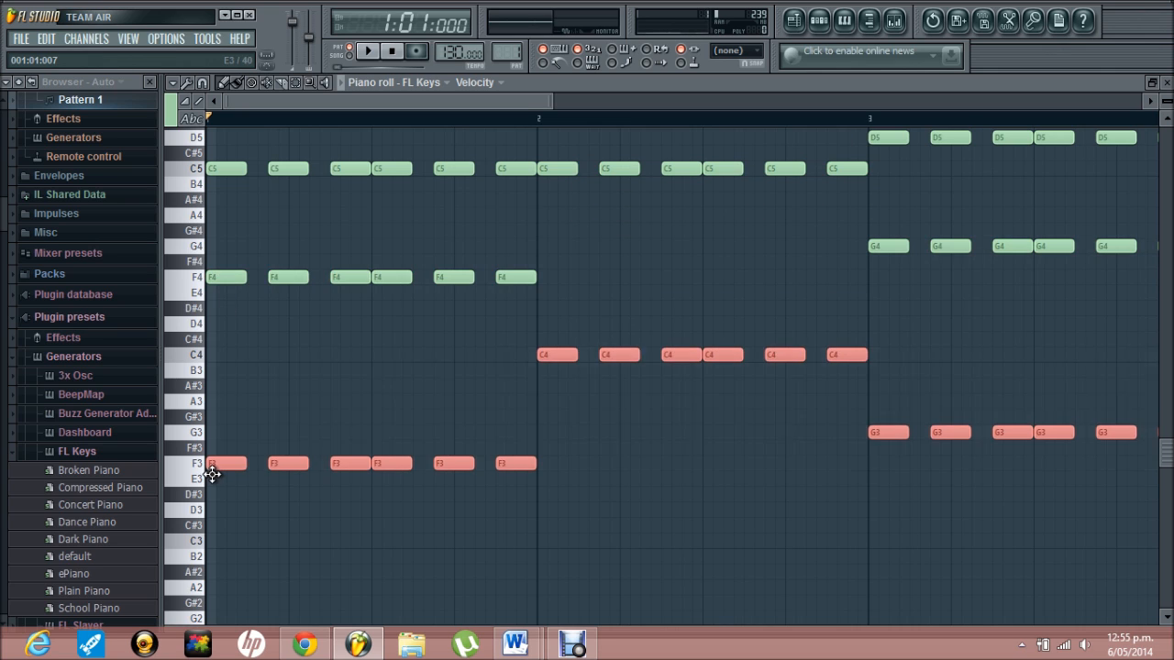
{"action": "key", "text": "space"}
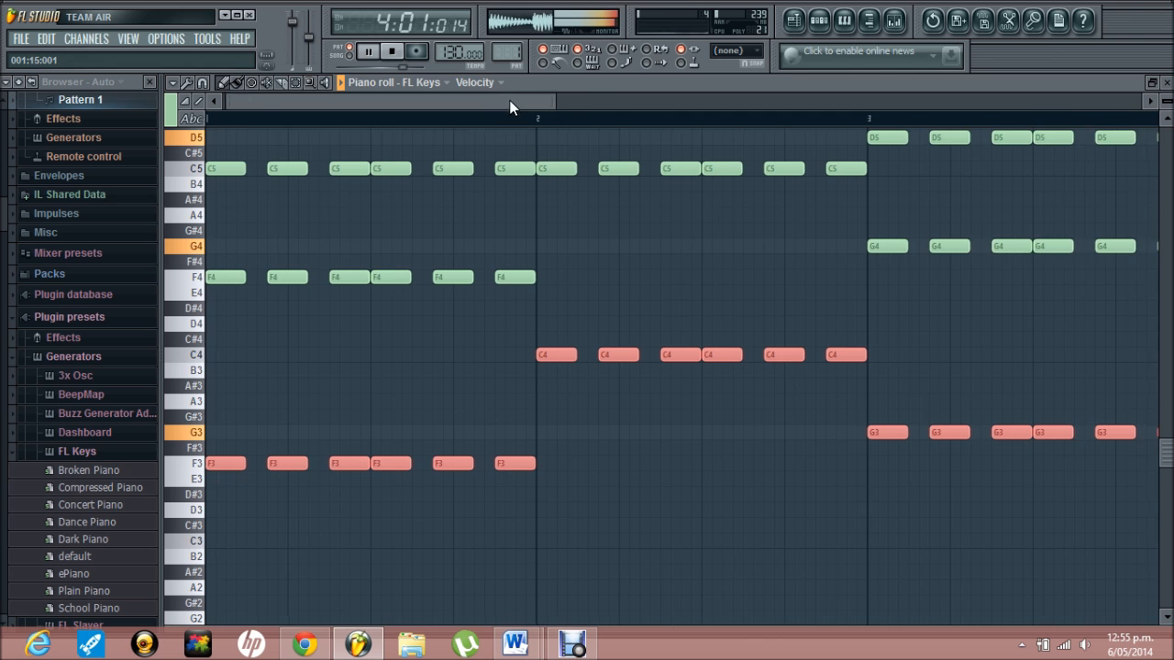
- Move bar 3's last two FL Keys #2 melody notes to G6 and their lower doubles to G5, and stop playback
{"action": "left_click", "coordinate": [1167, 83]}
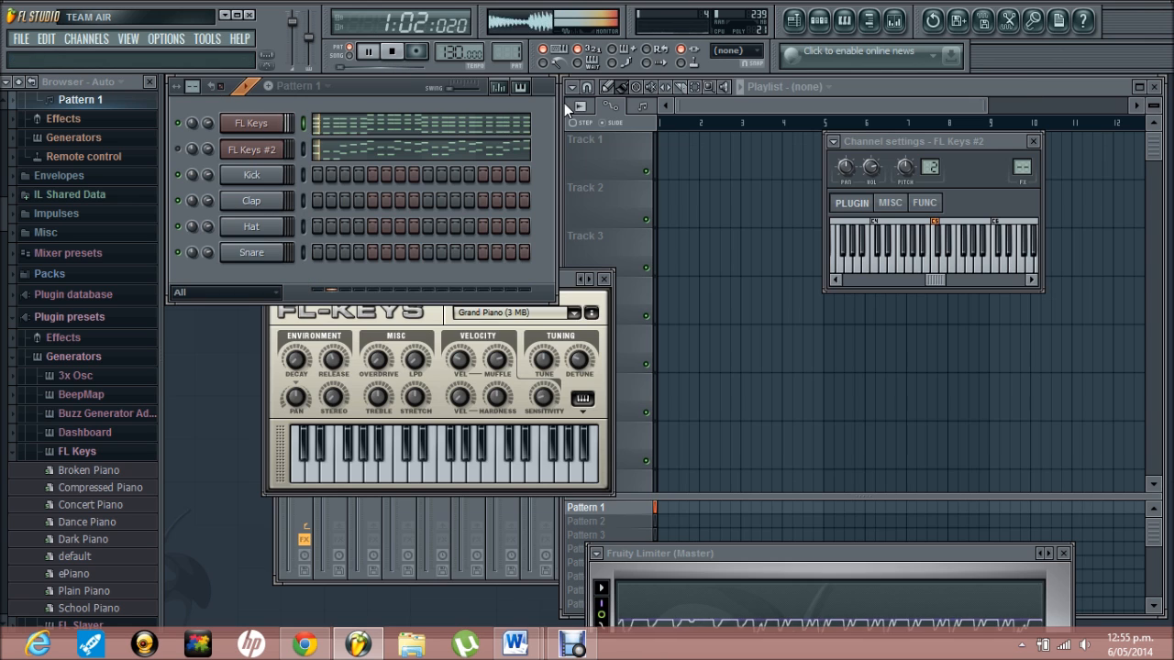
{"action": "left_click", "coordinate": [179, 149]}
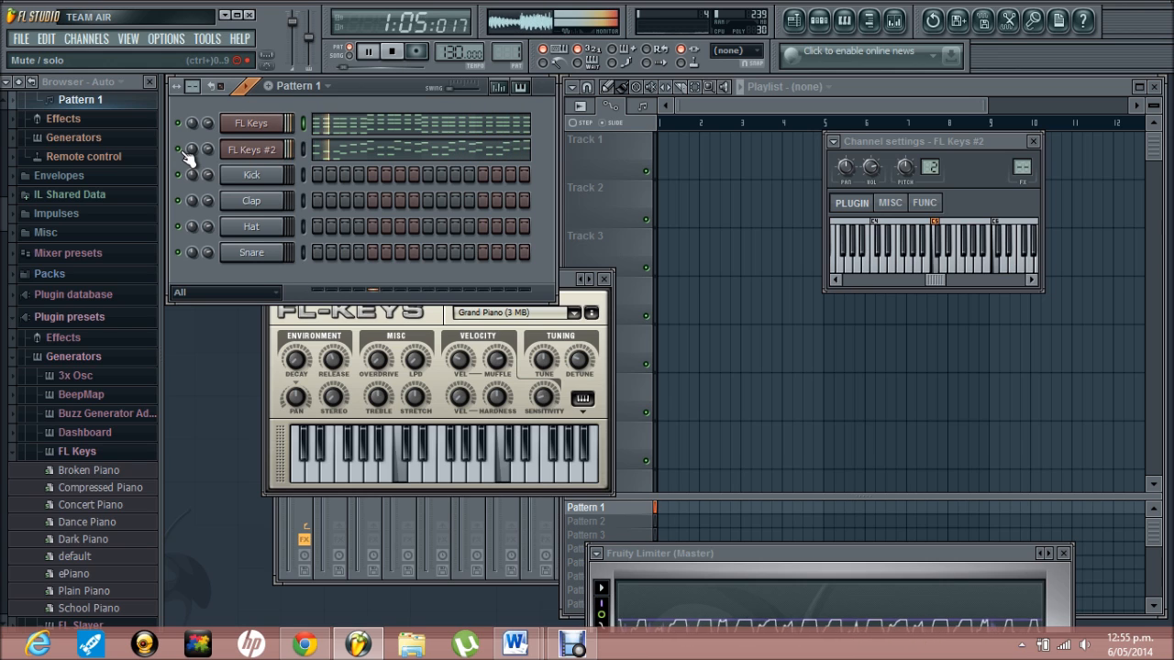
{"action": "left_click", "coordinate": [392, 151]}
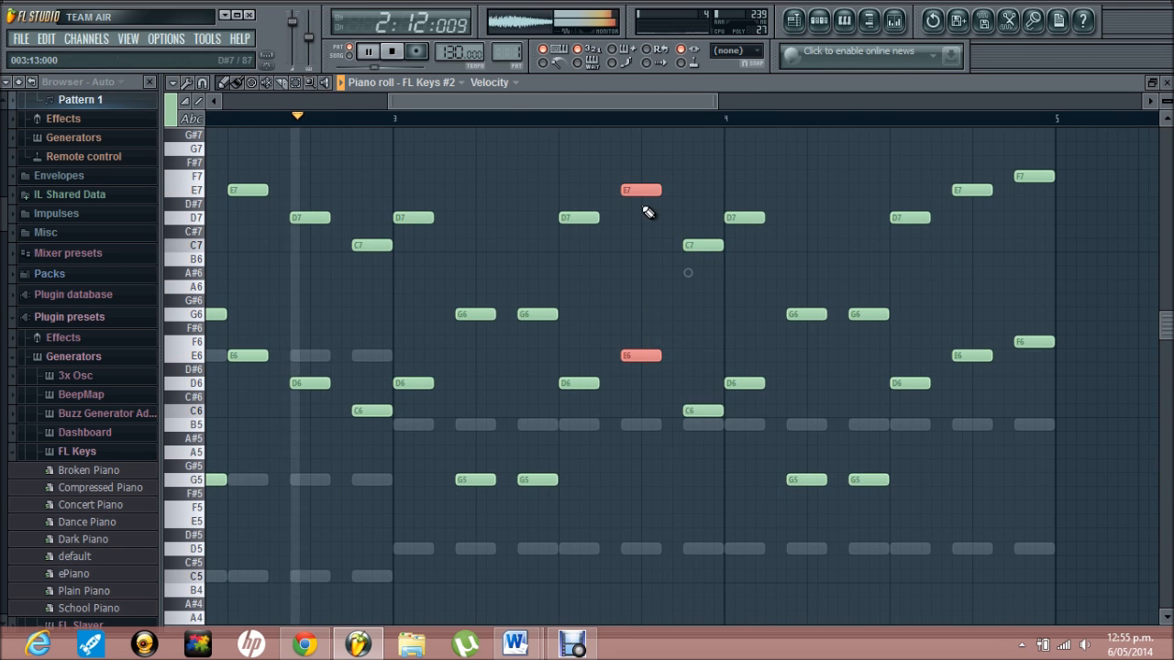
{"action": "key", "text": "ctrl+z"}
{"action": "left_click_drag", "start_coordinate": [633, 190], "coordinate": [632, 313]}
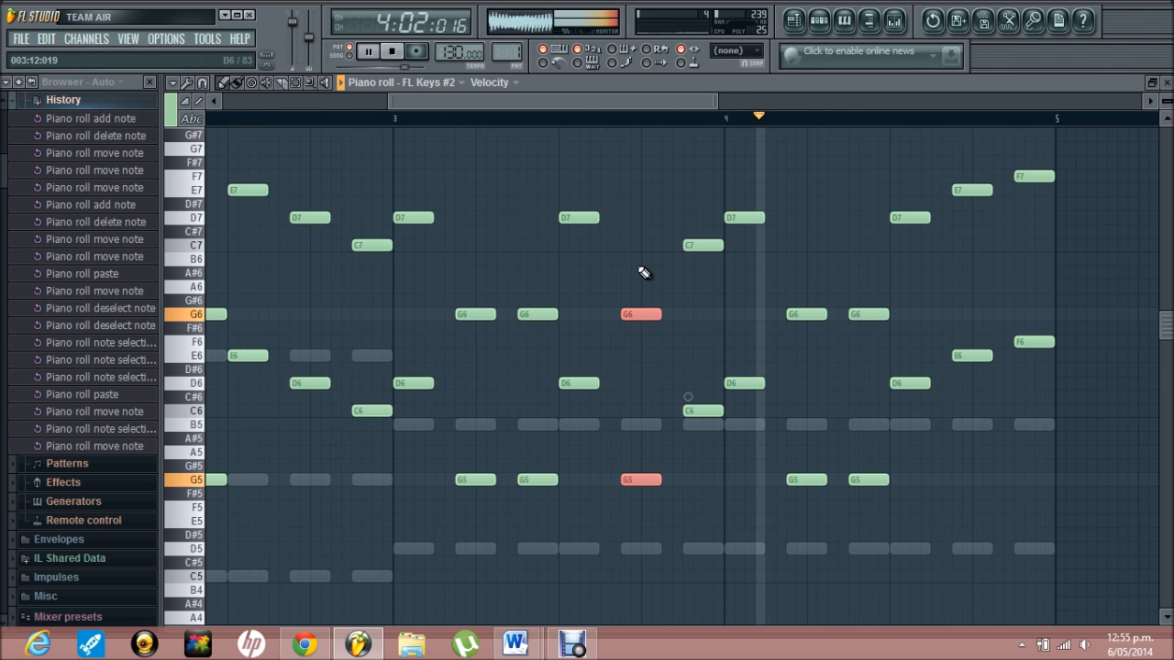
{"action": "left_click", "coordinate": [707, 478]}
{"action": "left_click_drag", "start_coordinate": [707, 478], "coordinate": [706, 319]}
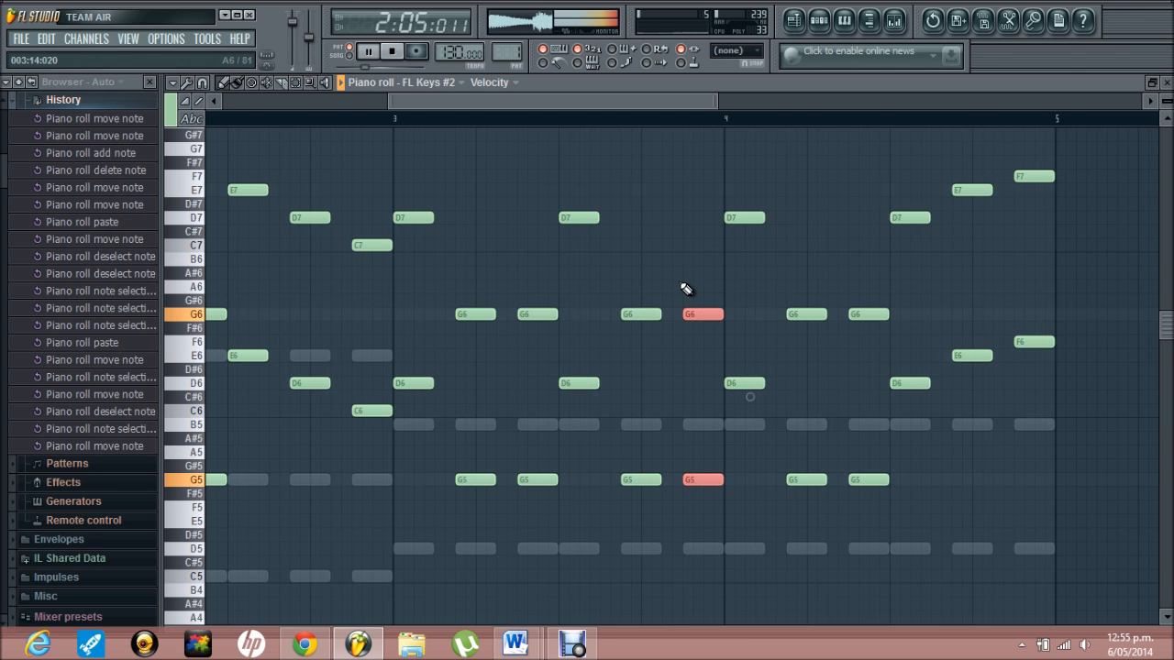
{"action": "left_click", "coordinate": [681, 288]}
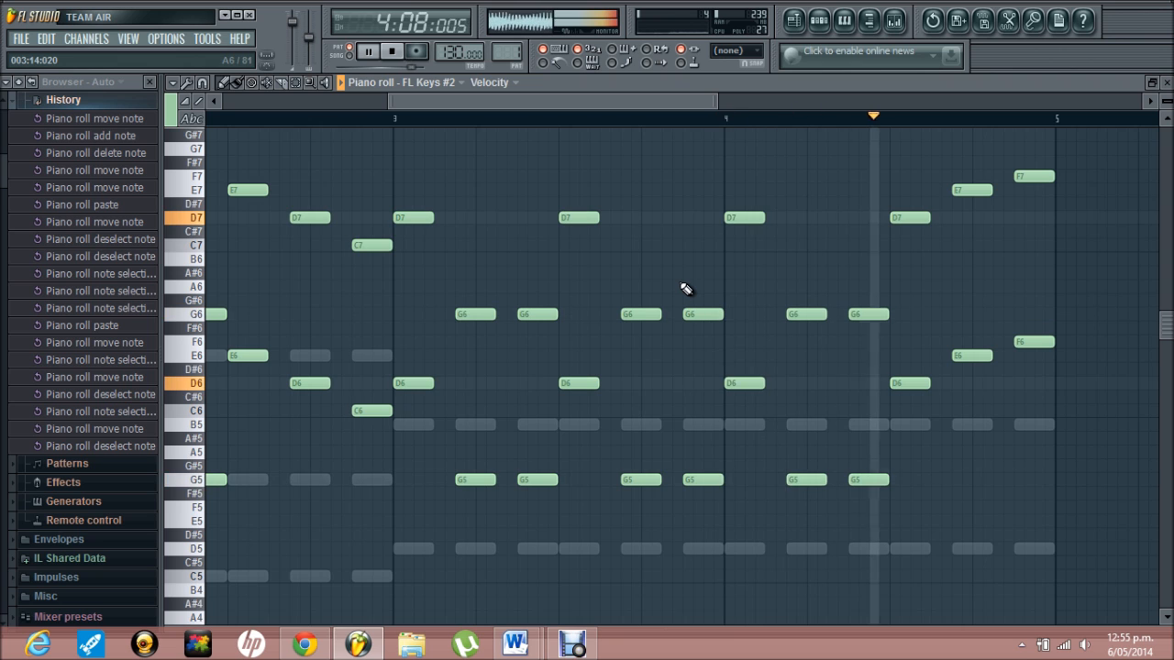
{"action": "left_click", "coordinate": [1165, 83]}
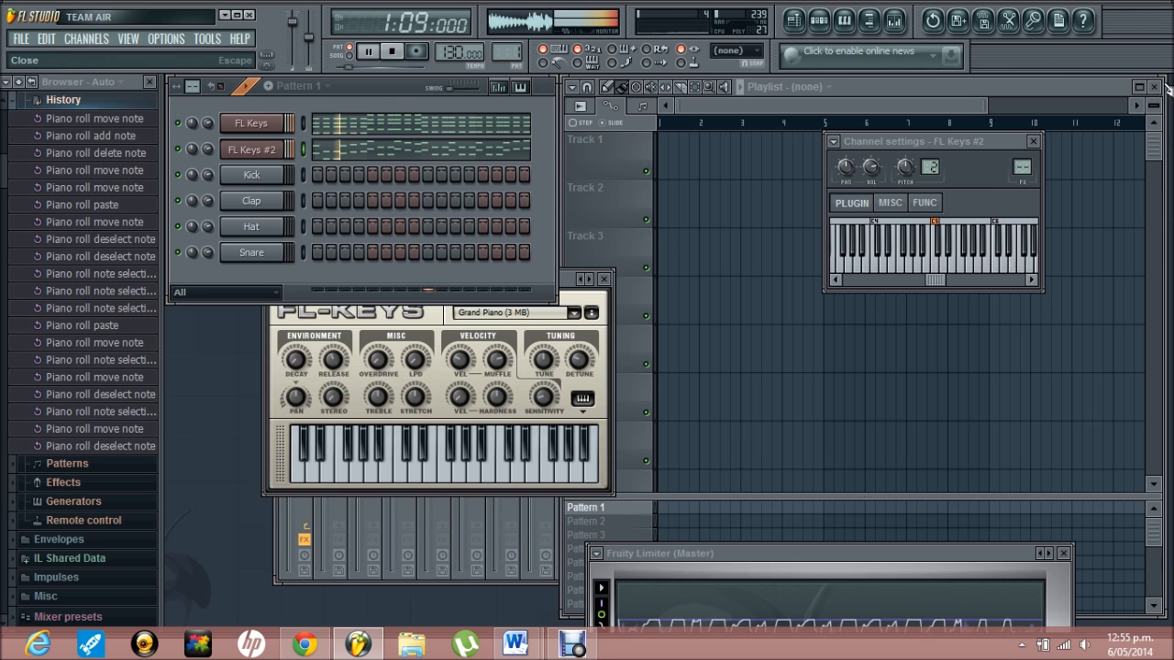
{"action": "key", "text": "space"}
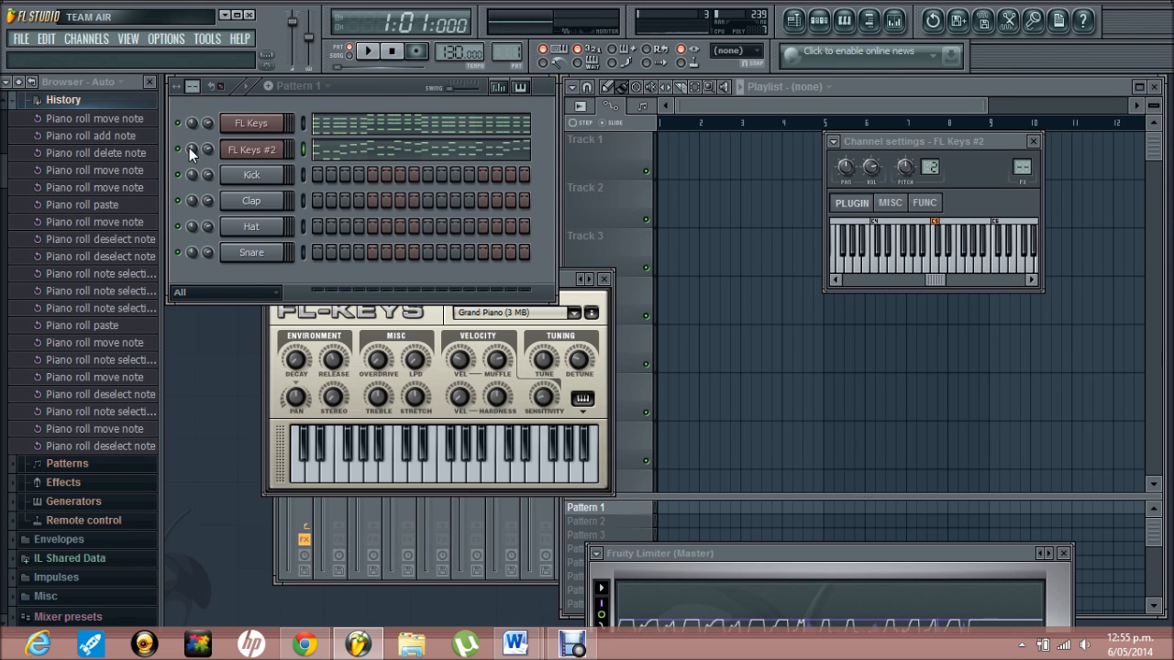
- Collapse the browser folders and lower the channel volumes of FL Keys to about 61% and FL Keys #2 to 55%
{"action": "left_click", "coordinate": [17, 81]}
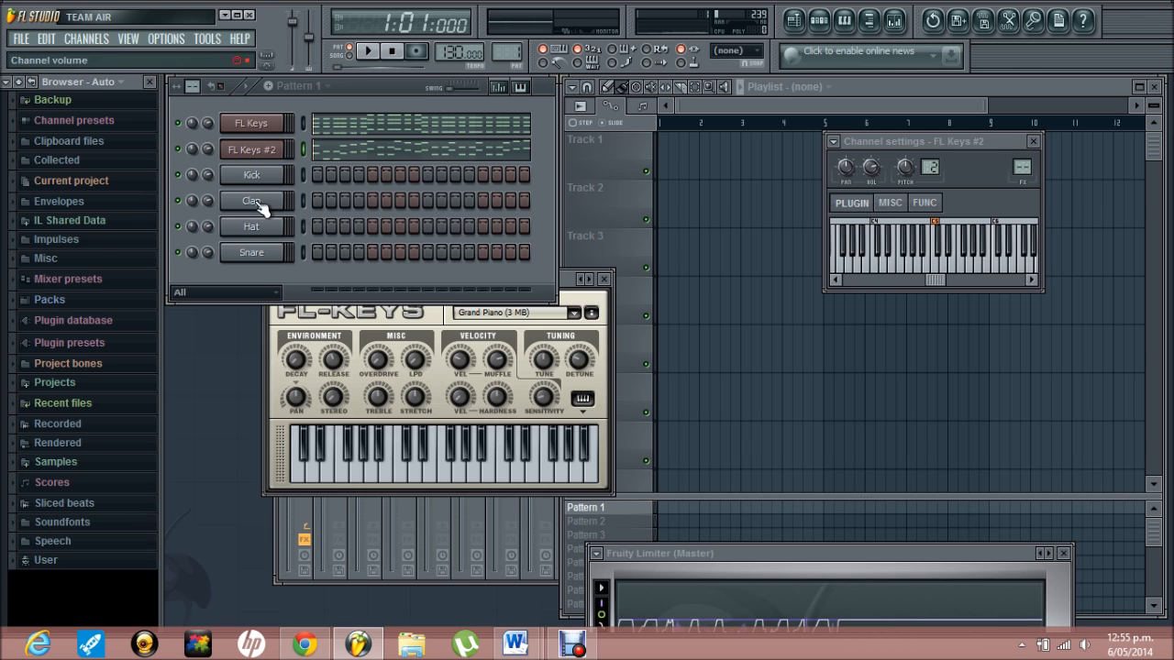
{"action": "left_click", "coordinate": [212, 122]}
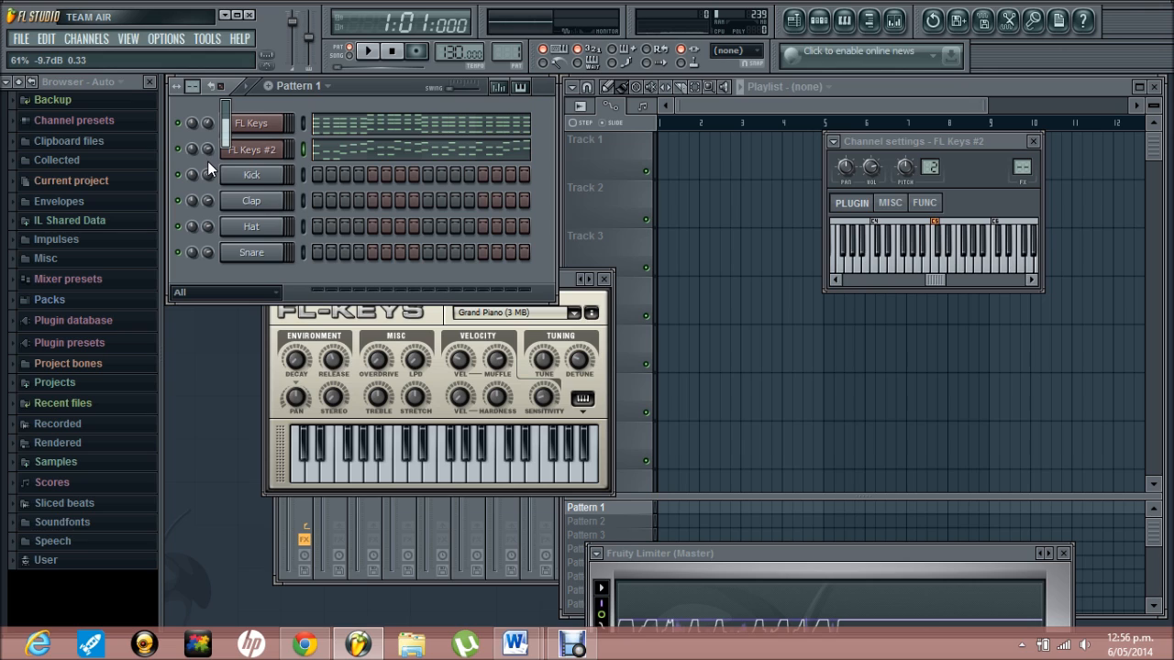
{"action": "left_click_drag", "start_coordinate": [207, 162], "coordinate": [206, 200]}
{"action": "key", "text": "XF86AudioRaiseVolume"}
{"action": "key", "text": "XF86AudioRaiseVolume"}
{"action": "key", "text": "XF86AudioRaiseVolume"}
{"action": "key", "text": "XF86AudioRaiseVolume"}
{"action": "key", "text": "XF86AudioRaiseVolume"}
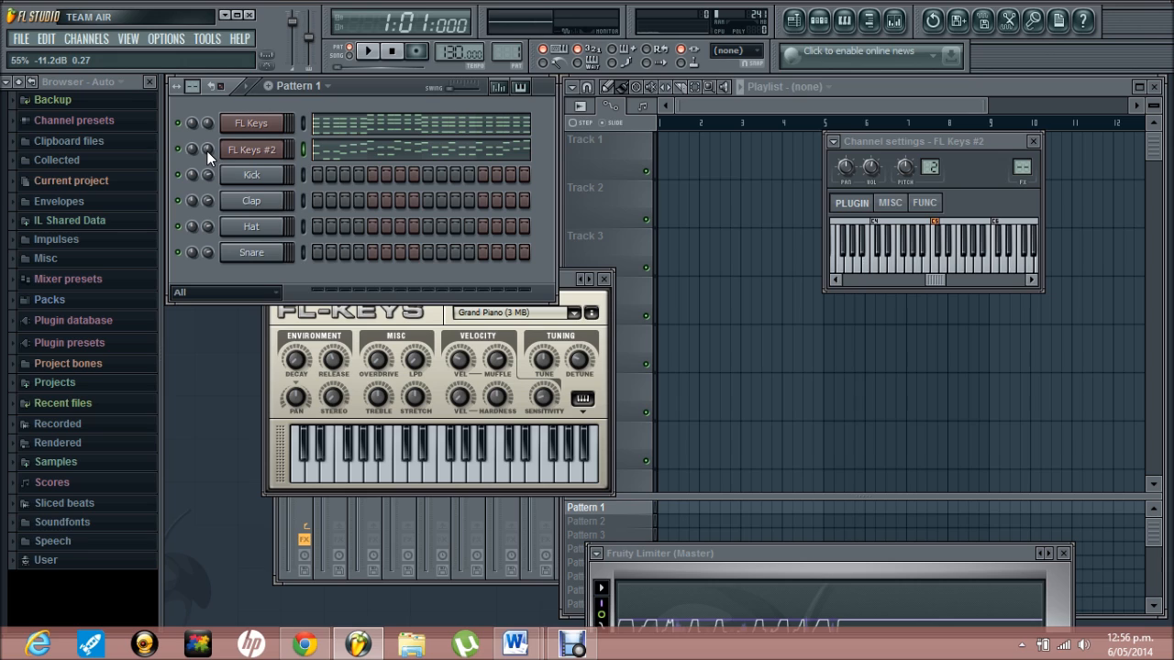
- Insert a Sylenth1 channel above Kick and move its plugin window so the whole synth is visible
{"action": "right_click", "coordinate": [262, 182]}
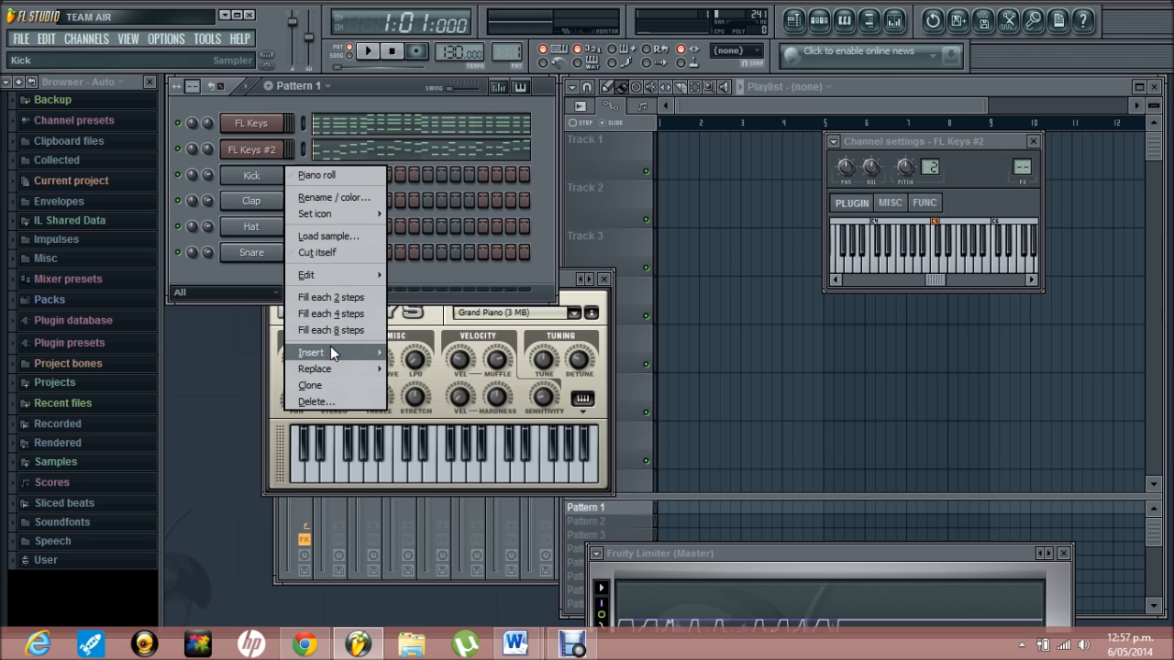
{"action": "mouse_move", "coordinate": [331, 354]}
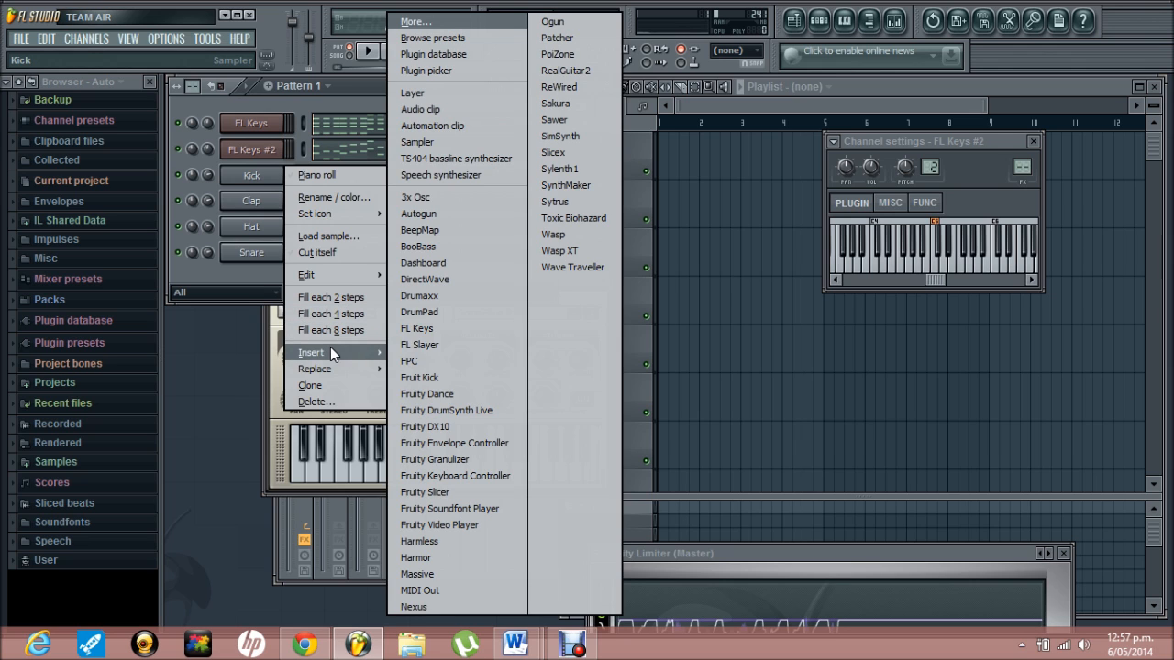
{"action": "left_click", "coordinate": [587, 170]}
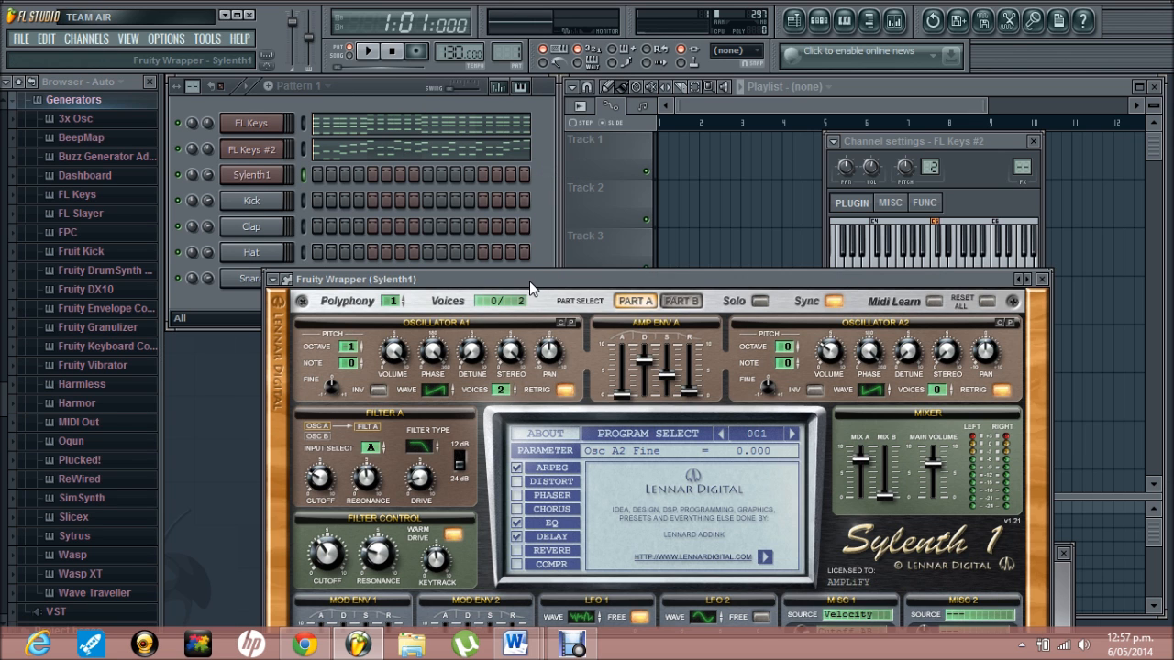
{"action": "left_click_drag", "start_coordinate": [529, 281], "coordinate": [543, 97]}
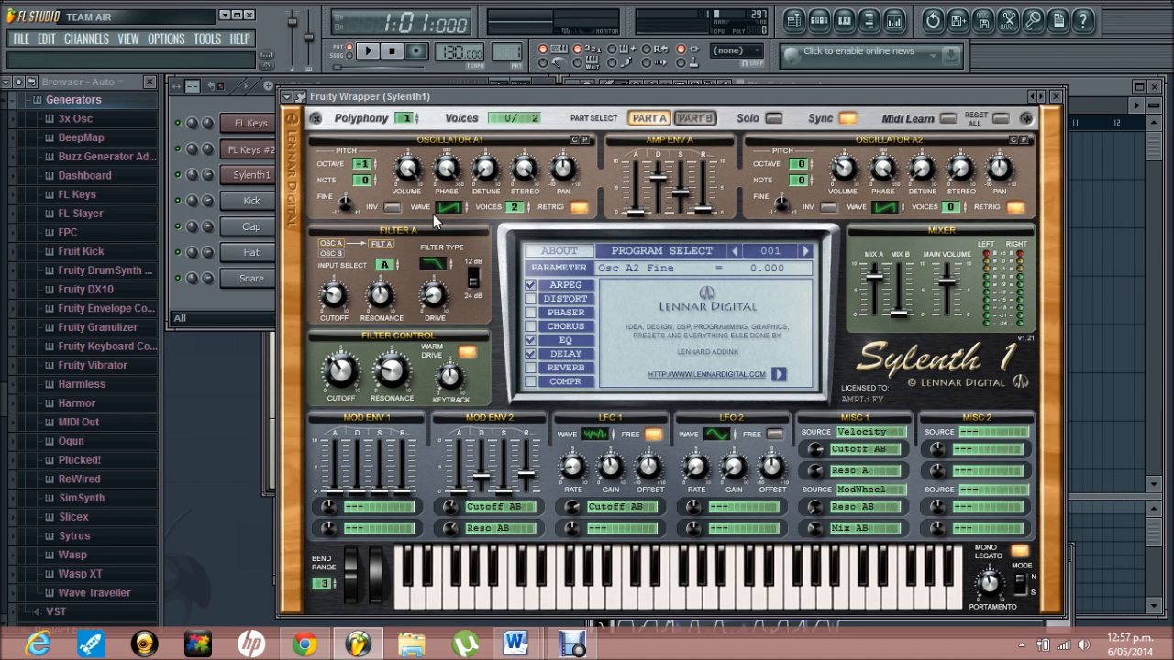
- Load the Simple Bass.fxp preset into Sylenth1 and set its filter control cutoff to 76.46 Hz
{"action": "left_click", "coordinate": [313, 119]}
{"action": "left_click", "coordinate": [339, 436]}
{"action": "double_click", "coordinate": [489, 168]}
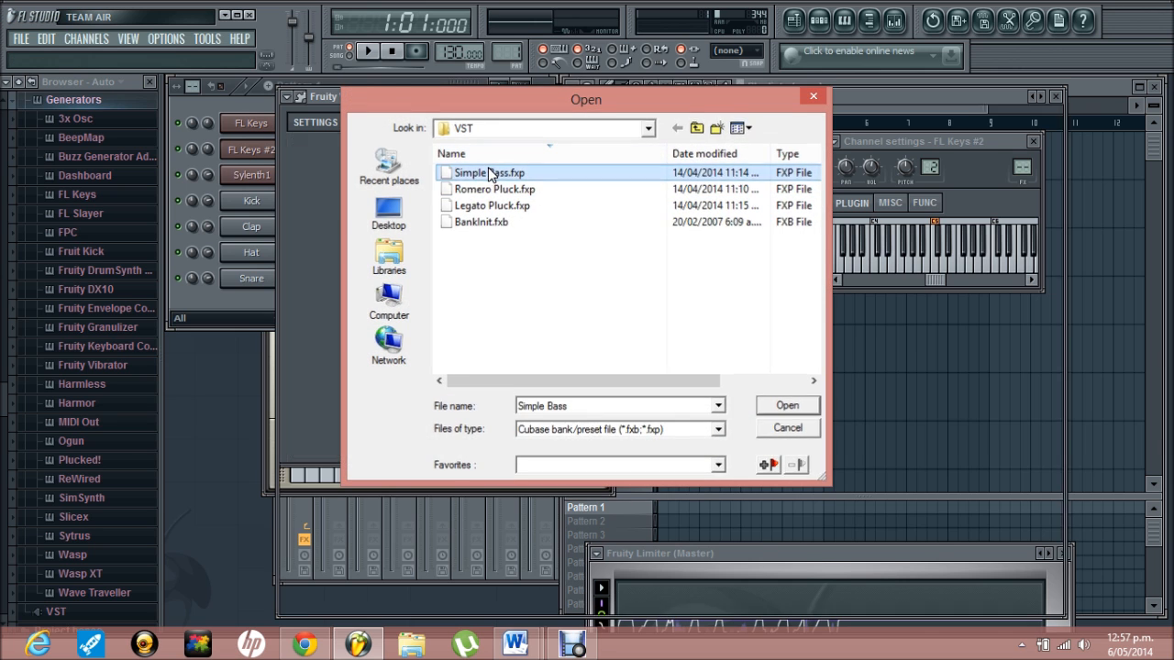
{"action": "left_click_drag", "start_coordinate": [347, 377], "coordinate": [346, 387]}
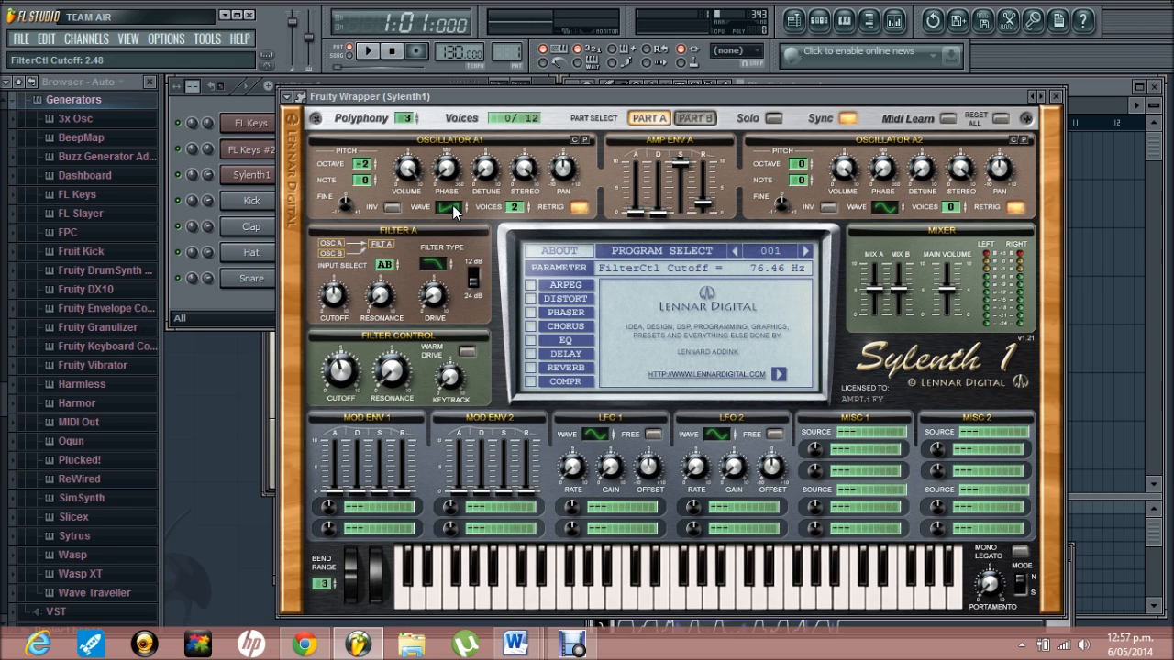
- Copy the selected lowest FL Keys notes, F3, C4 and G3, into the Sylenth1 channel's piano roll
{"action": "left_click", "coordinate": [251, 104]}
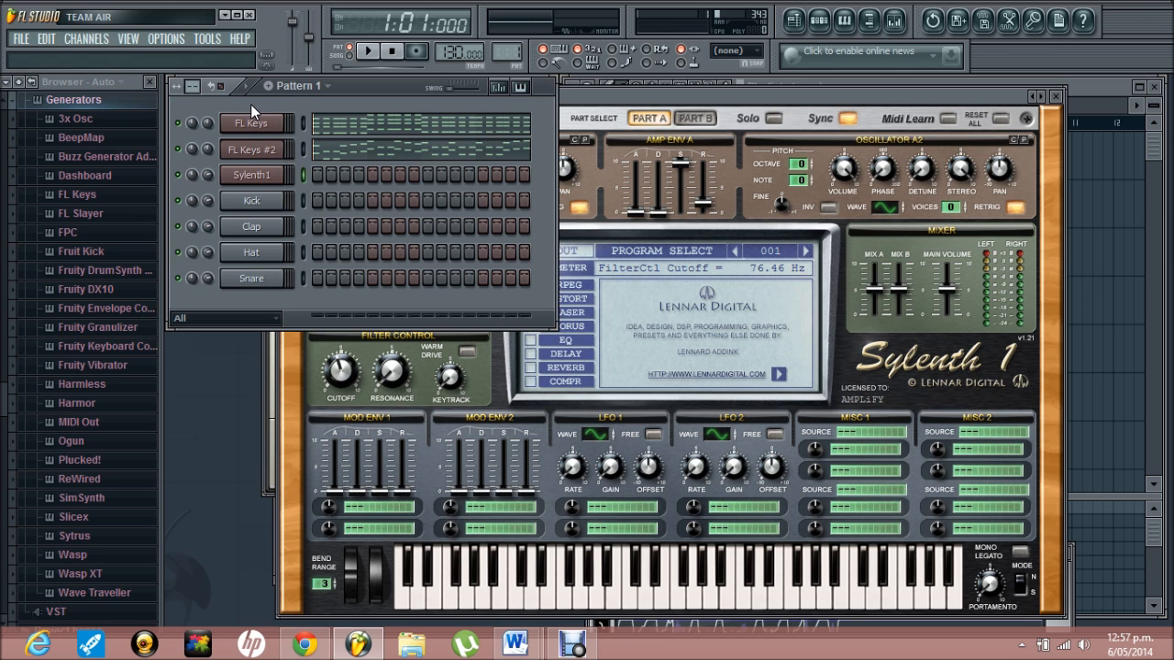
{"action": "left_click", "coordinate": [348, 130]}
{"action": "left_click_drag", "start_coordinate": [204, 475], "coordinate": [225, 581]}
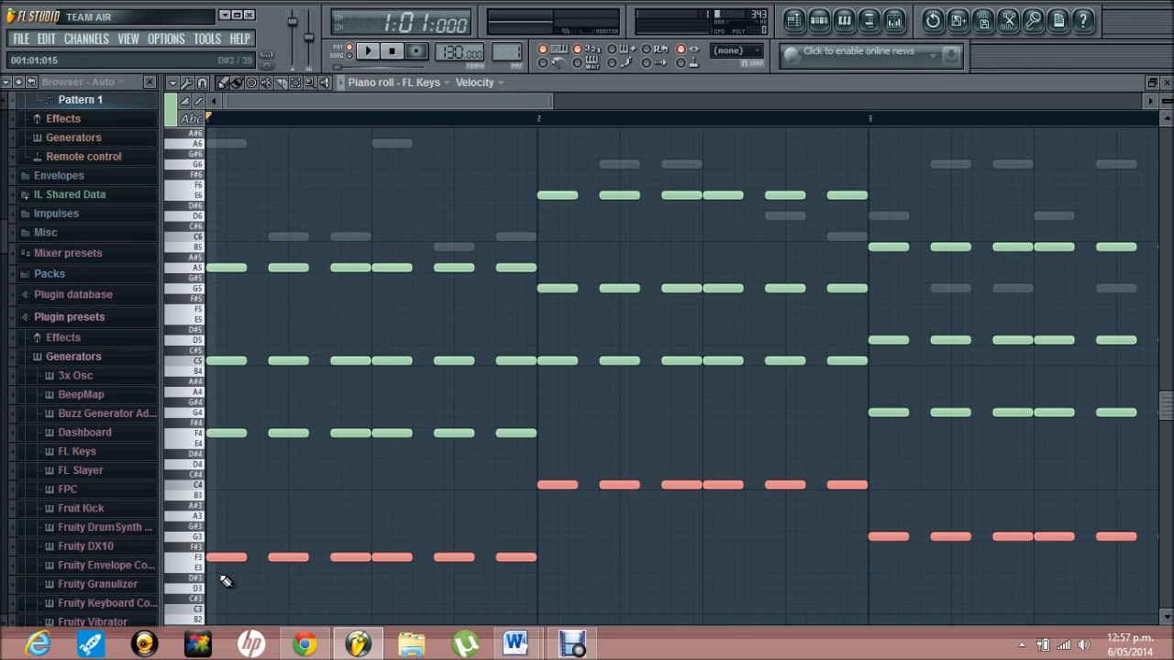
{"action": "left_click", "coordinate": [1164, 81]}
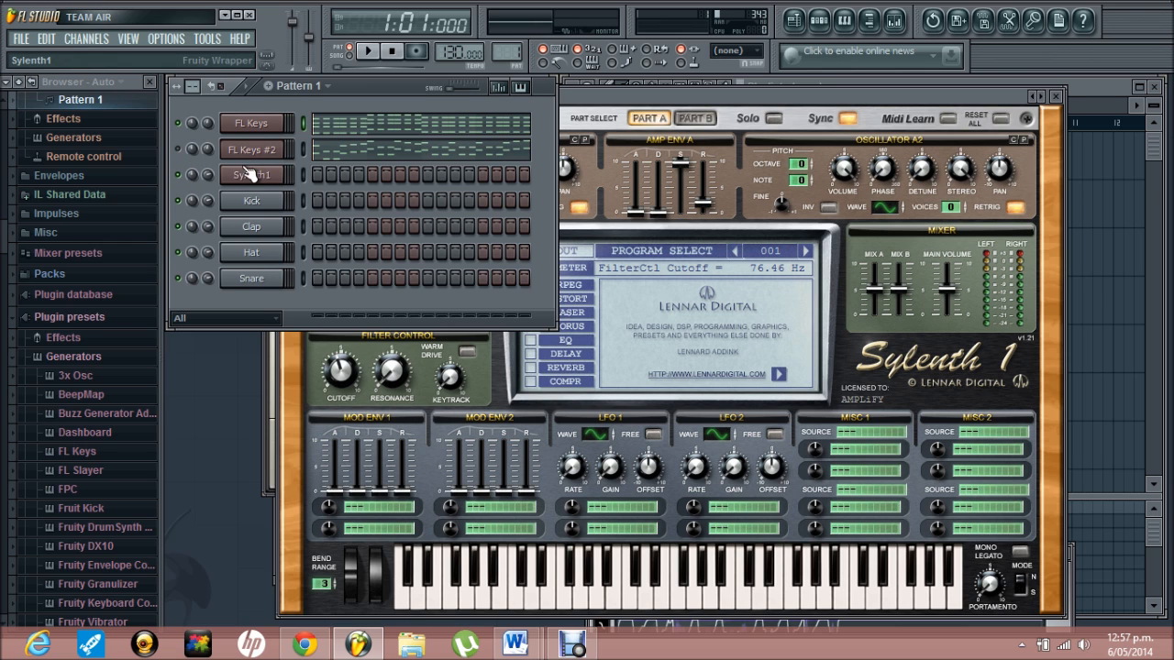
{"action": "right_click", "coordinate": [284, 173]}
{"action": "left_click", "coordinate": [294, 176]}
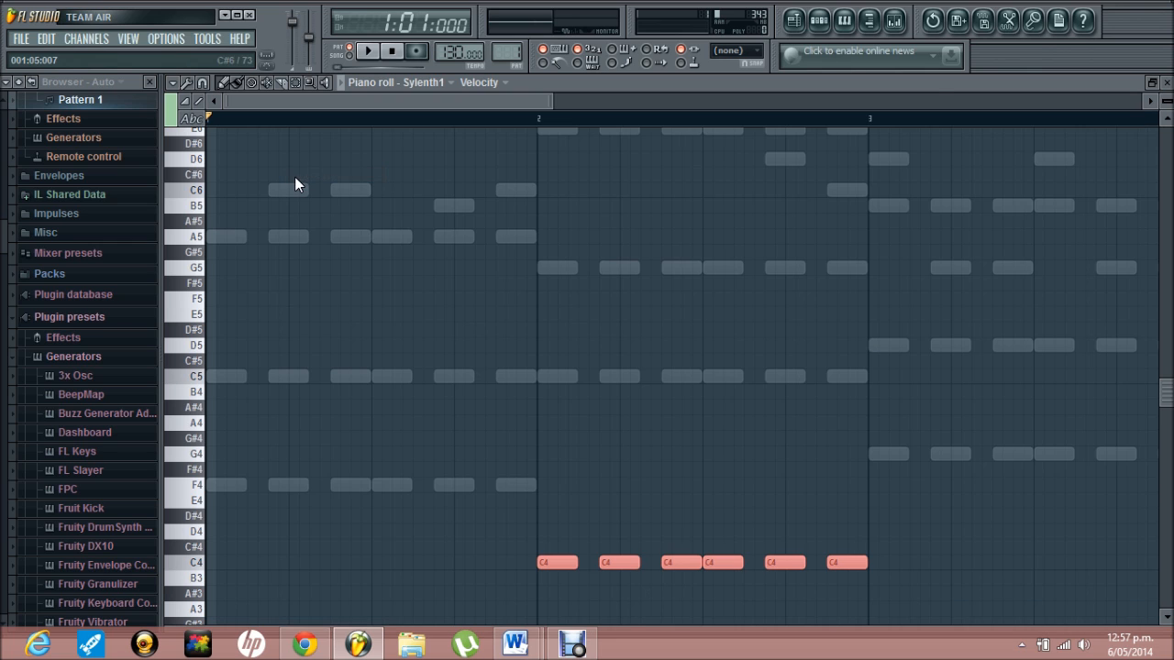
- Raise the Sylenth1 bass notes one octave, to F4, C5 and G4, and return to the synth's window
{"action": "left_click_drag", "start_coordinate": [548, 561], "coordinate": [552, 373]}
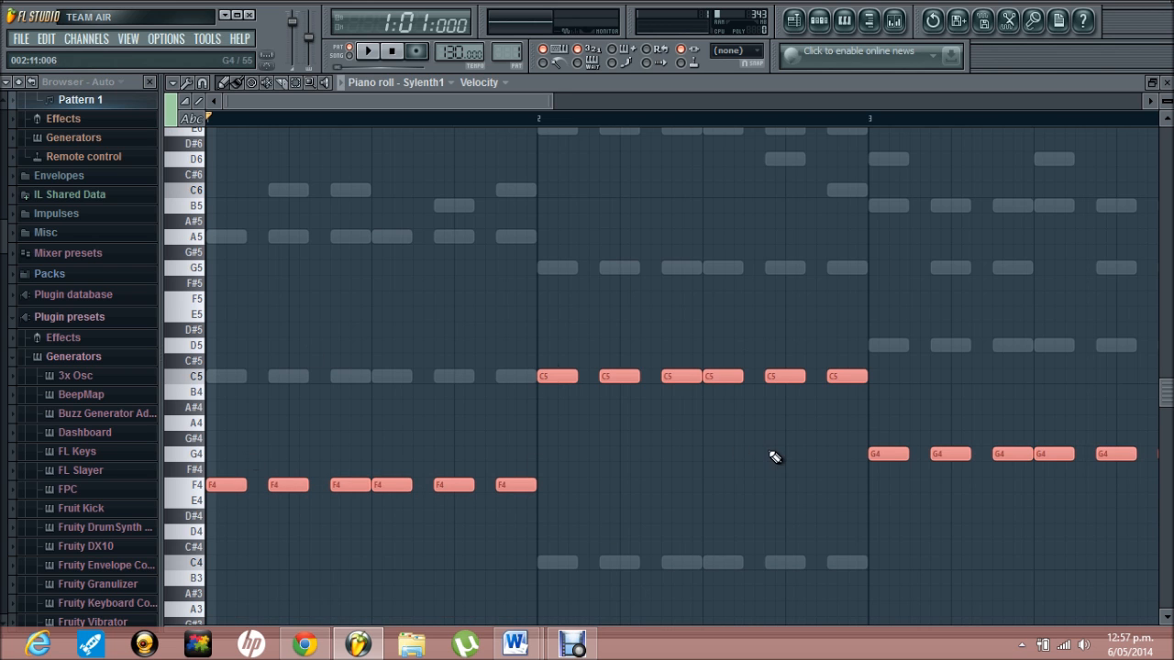
{"action": "left_click", "coordinate": [1161, 84]}
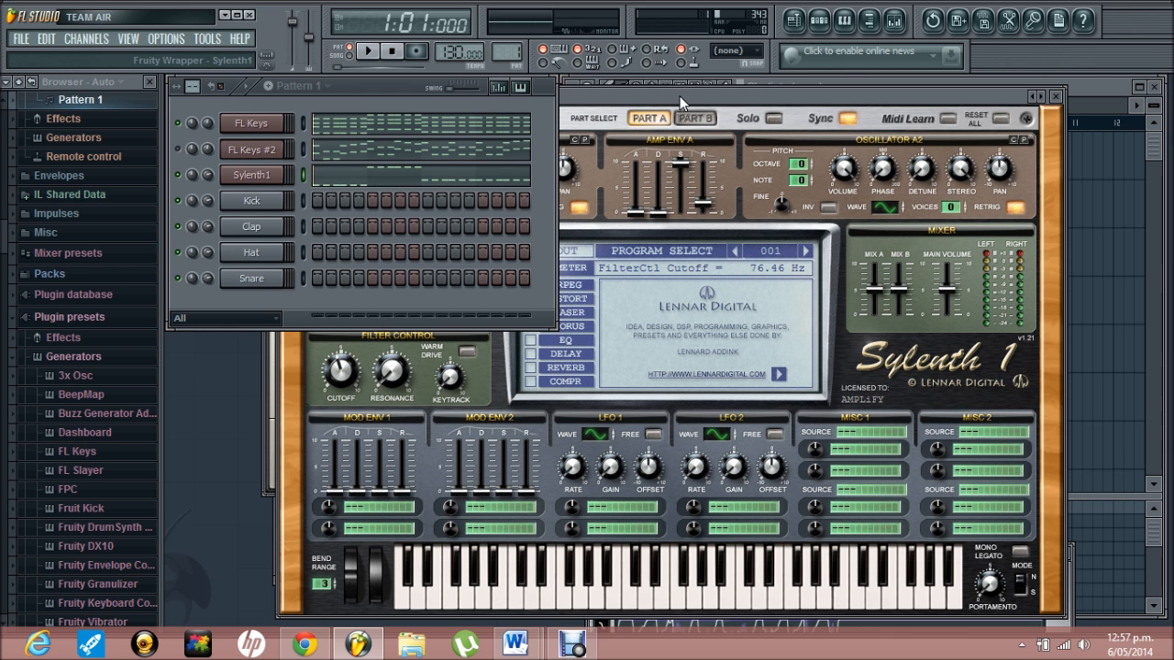
{"action": "left_click", "coordinate": [680, 95]}
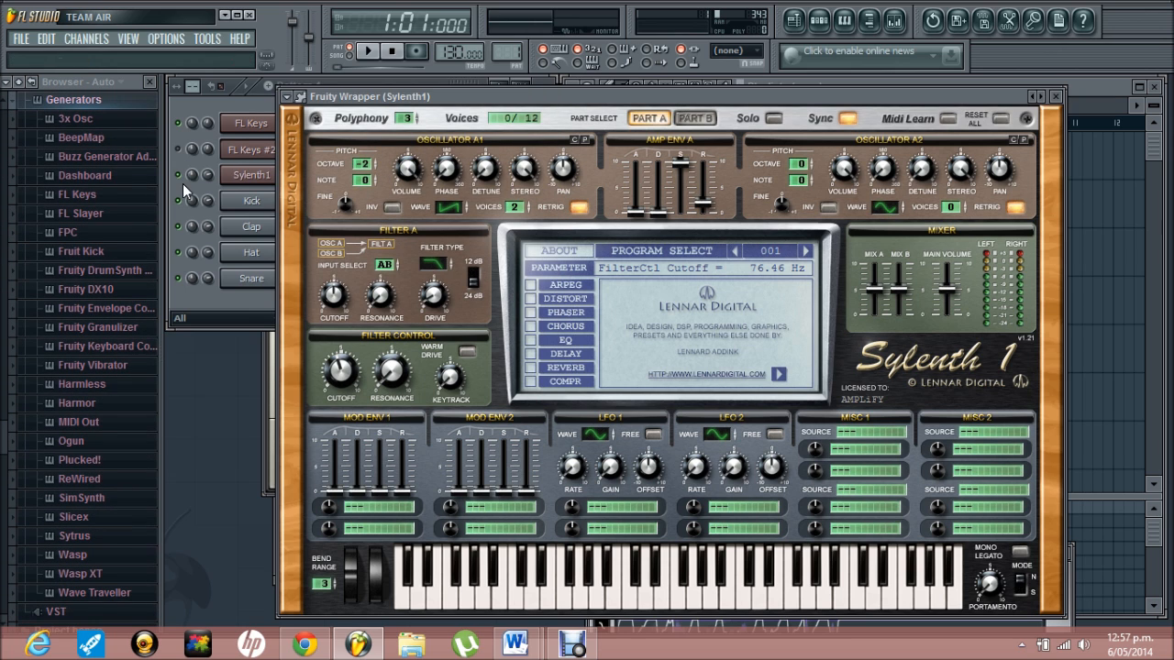
- Play the pattern while setting Sylenth1's filter control cutoff to 62.64 Hz and the Sylenth1 channel's volume to about 56%
{"action": "left_click", "coordinate": [220, 105]}
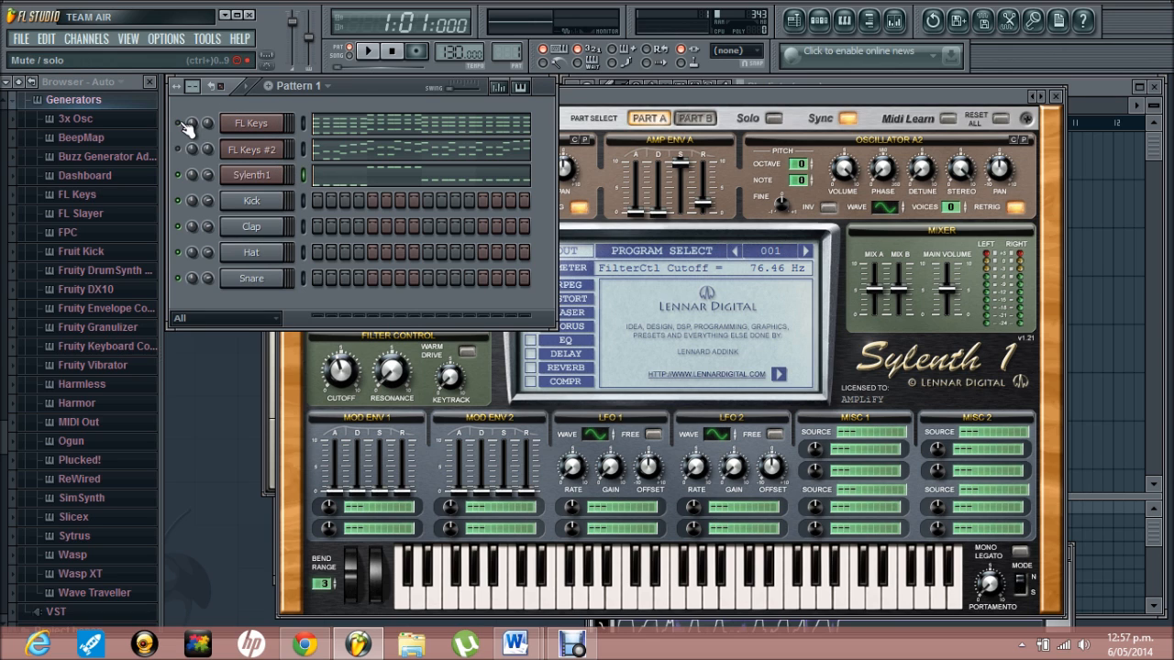
{"action": "key", "text": "space"}
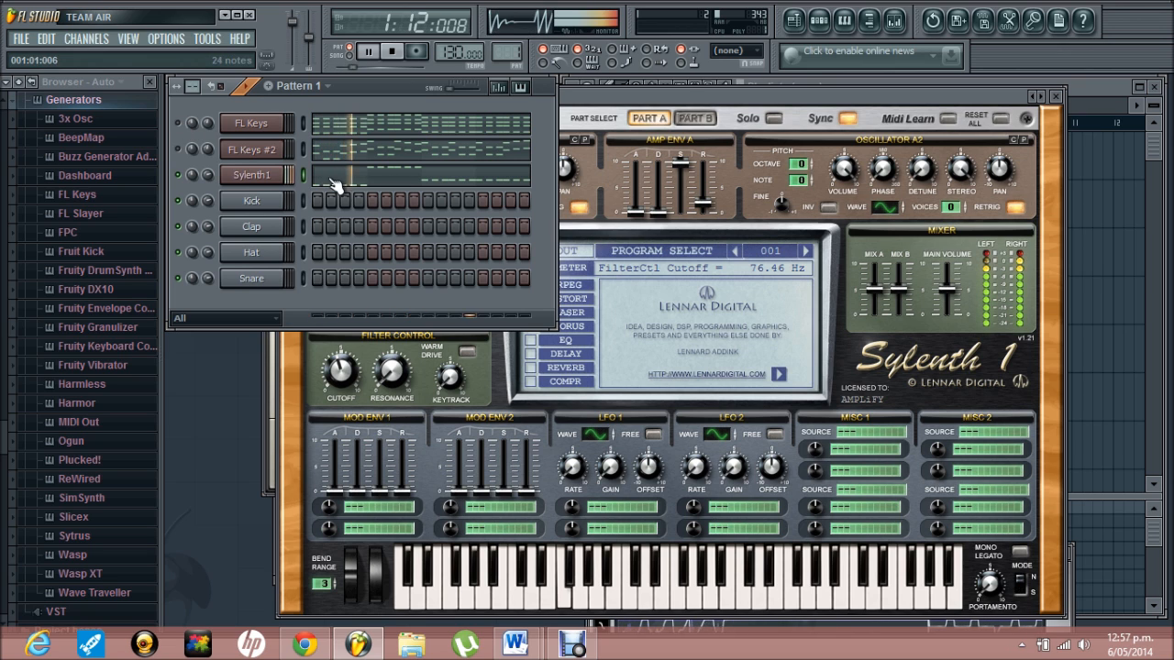
{"action": "left_click", "coordinate": [675, 98]}
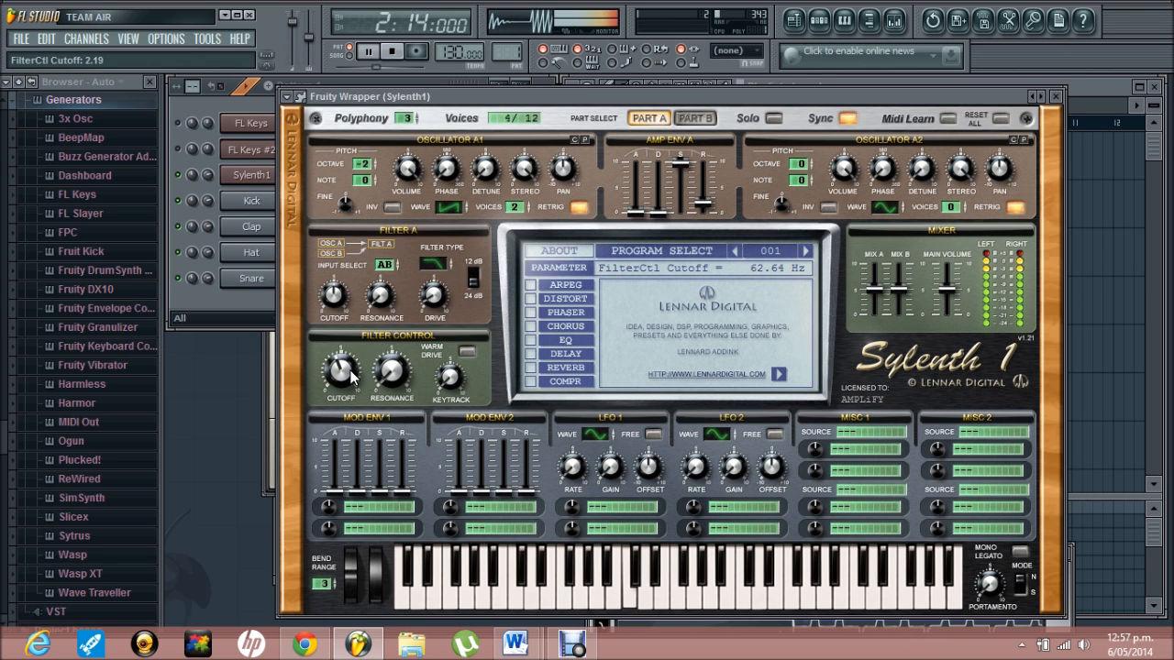
{"action": "left_click", "coordinate": [198, 173]}
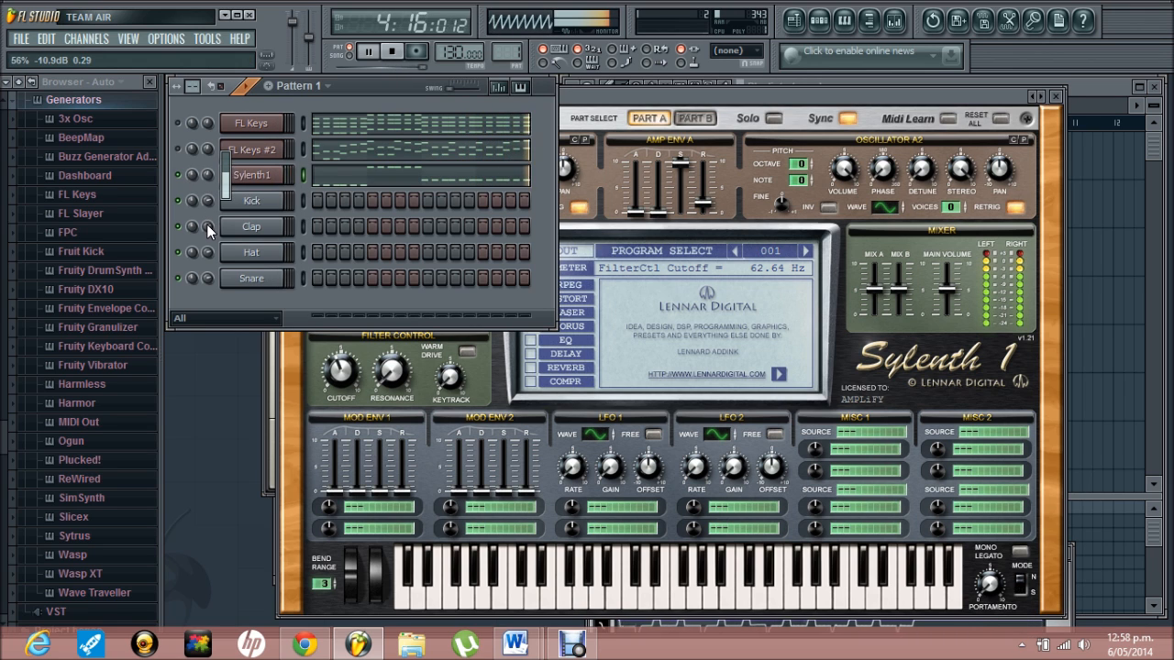
{"action": "key", "text": "space"}
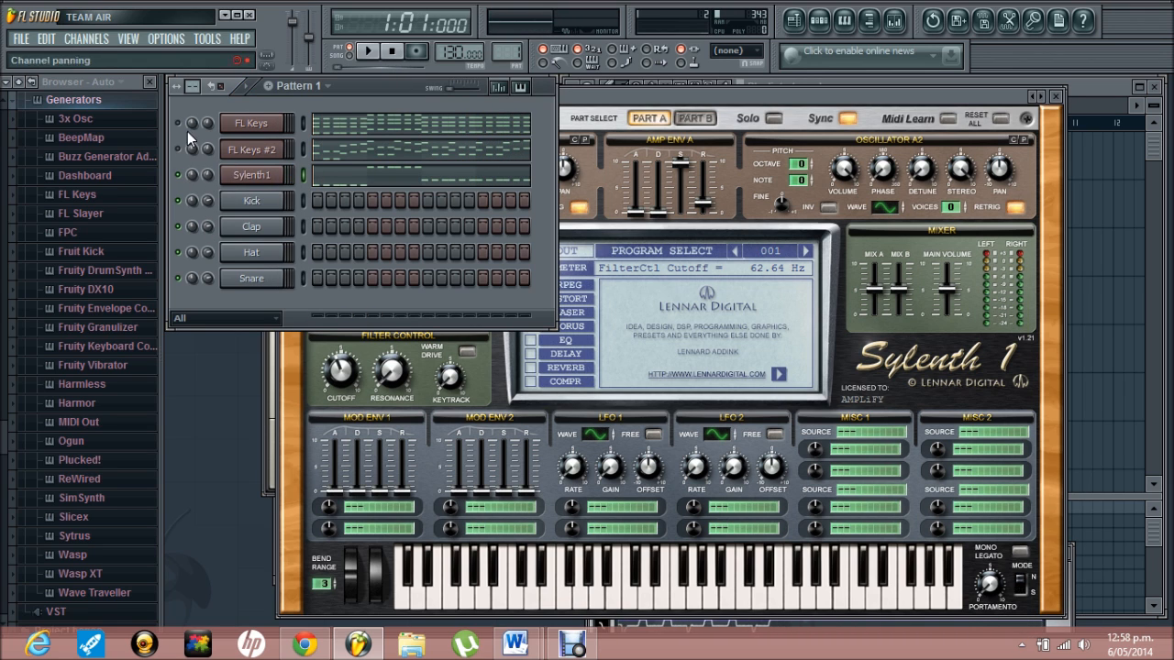
- Replay the pattern and set the release of Sylenth1's Part A amp envelope to 2.45
{"action": "key", "text": "space"}
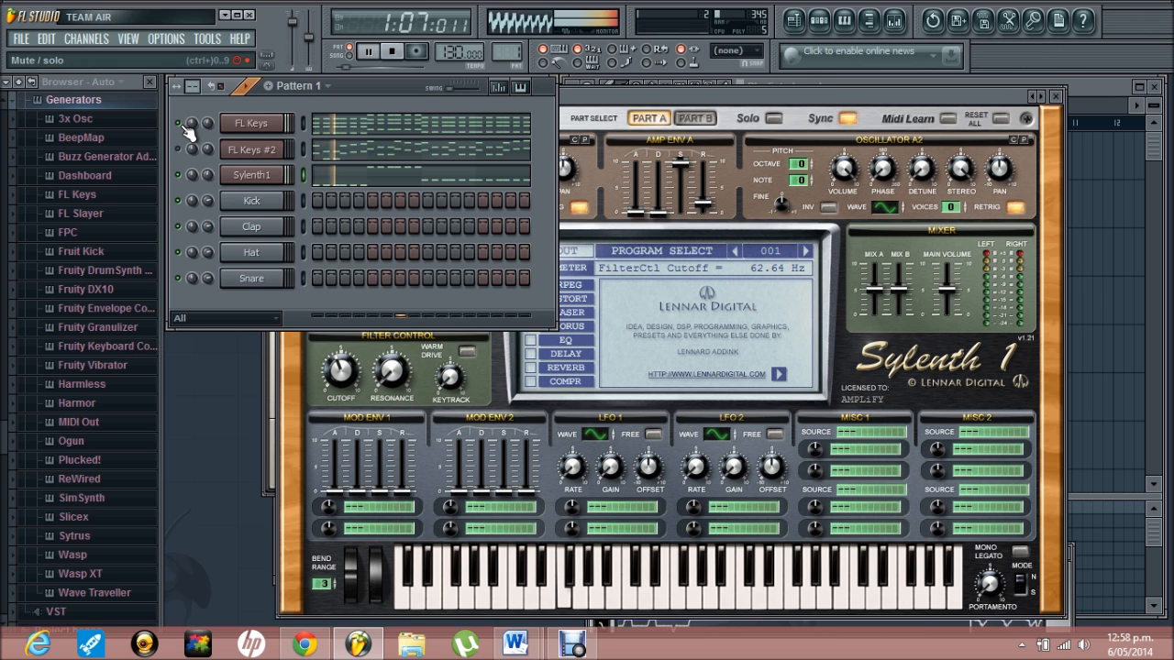
{"action": "left_click", "coordinate": [660, 103]}
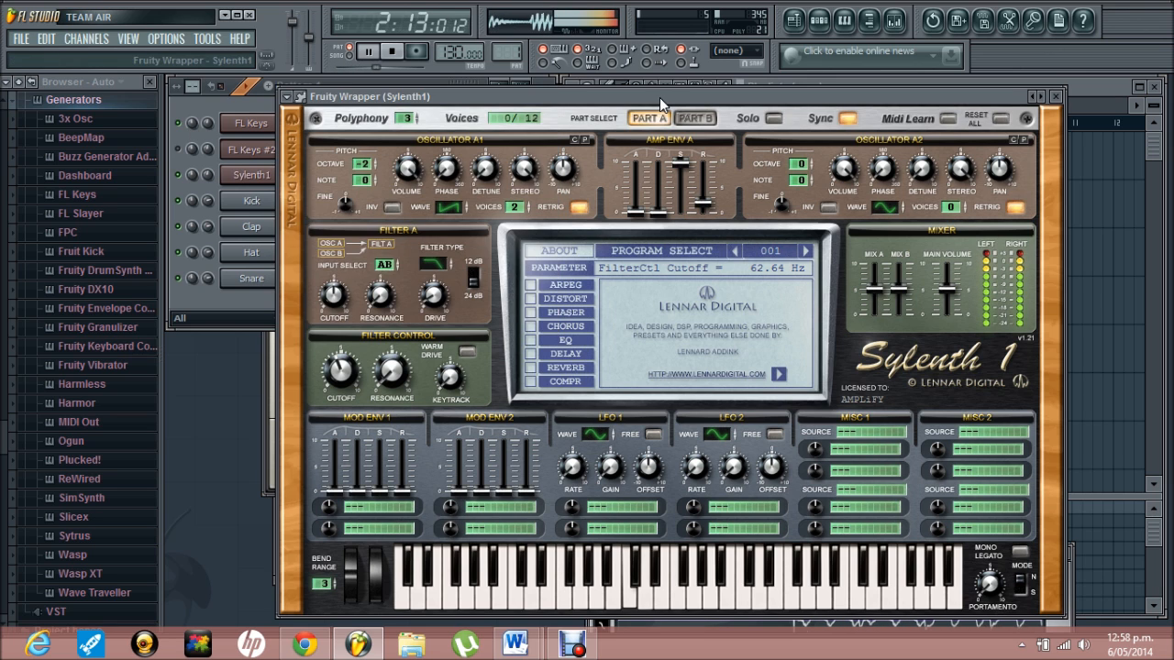
{"action": "left_click", "coordinate": [184, 127]}
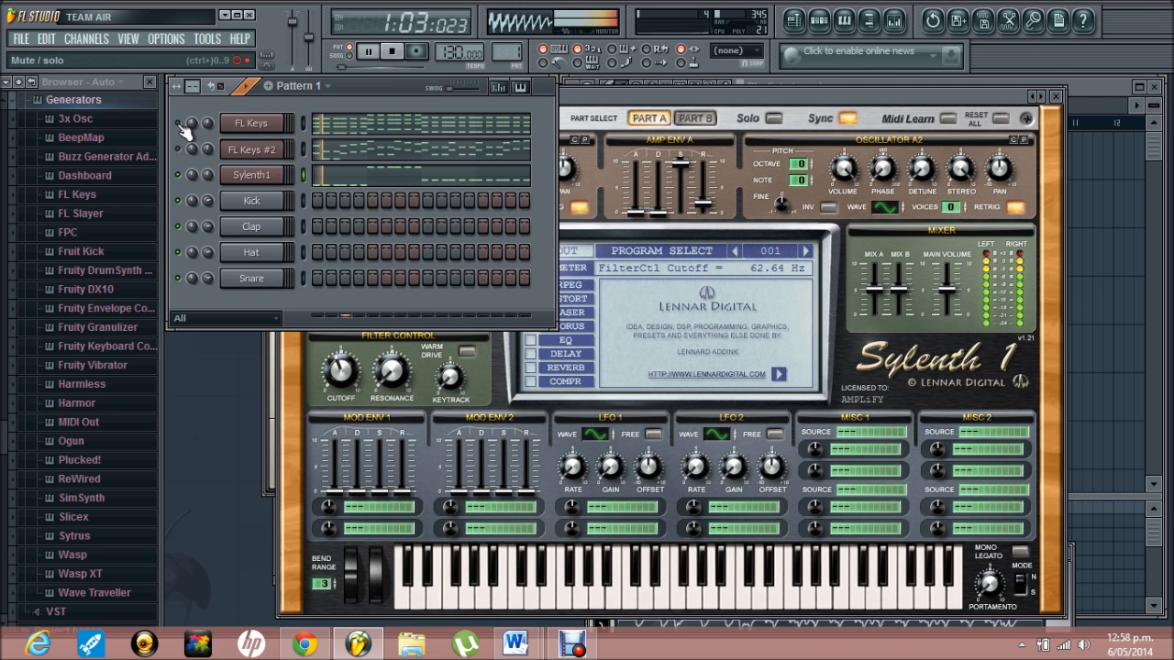
{"action": "left_click", "coordinate": [701, 201]}
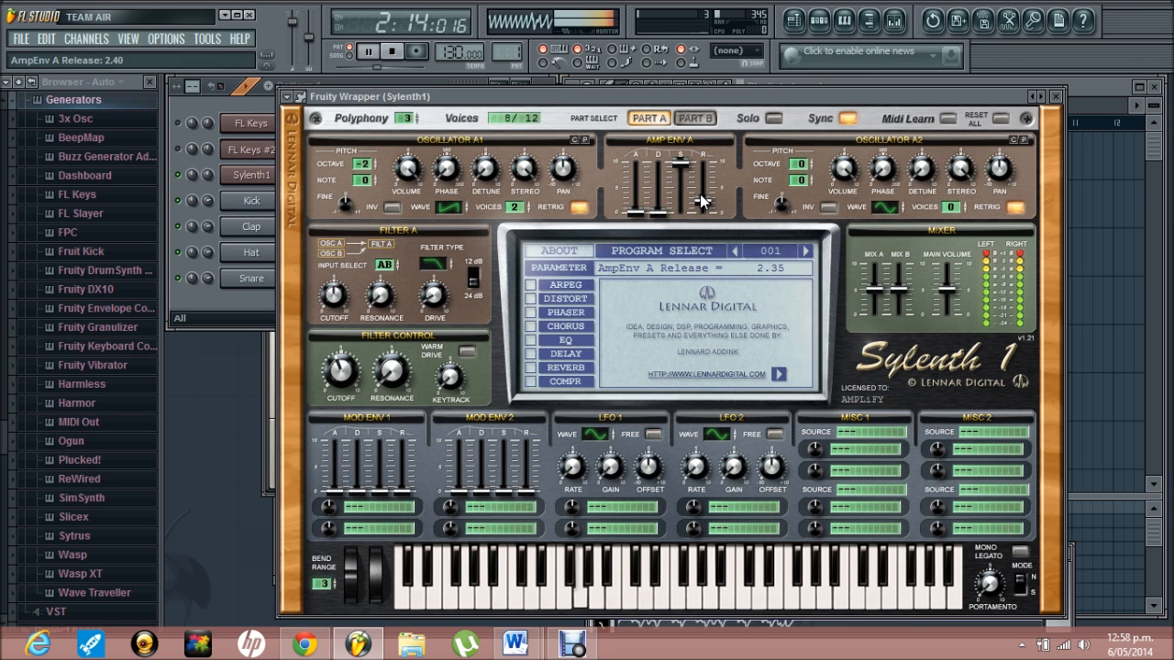
{"action": "left_click_drag", "start_coordinate": [701, 193], "coordinate": [702, 194]}
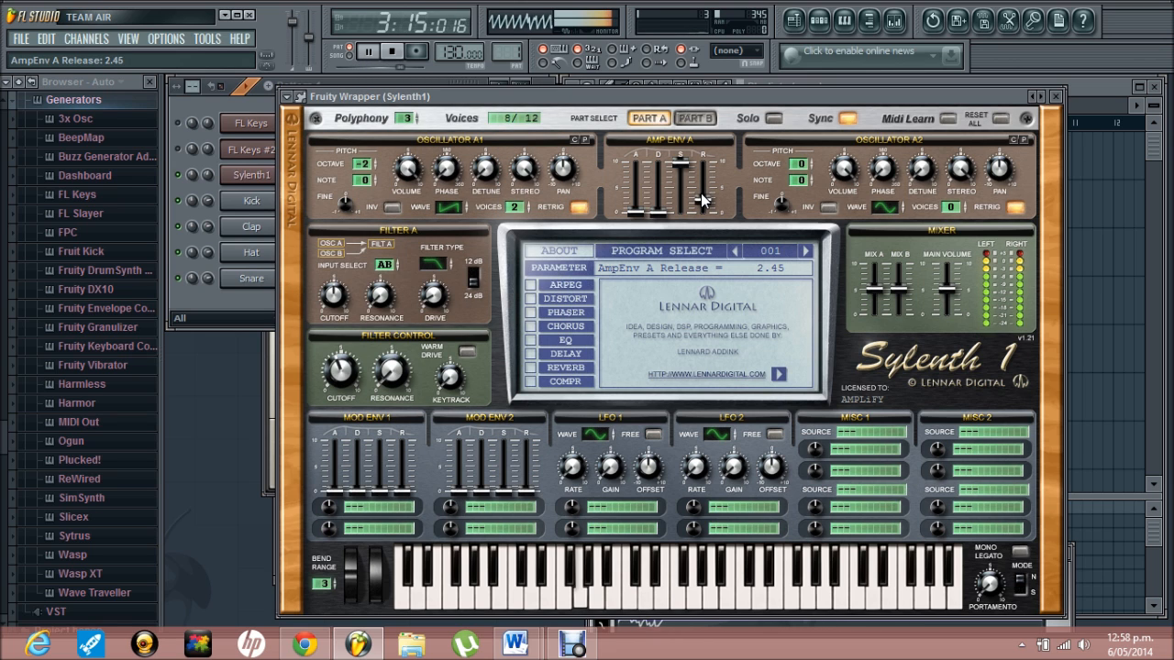
- Adjust the release of Sylenth1's Part B amp envelope and lower the filter control cutoff to about 40 Hz
{"action": "left_click", "coordinate": [695, 119]}
{"action": "left_click_drag", "start_coordinate": [703, 196], "coordinate": [706, 202]}
{"action": "scroll", "coordinate": [706, 202], "scroll_direction": "up", "scroll_amount": 2}
{"action": "left_click_drag", "start_coordinate": [348, 371], "coordinate": [347, 371]}
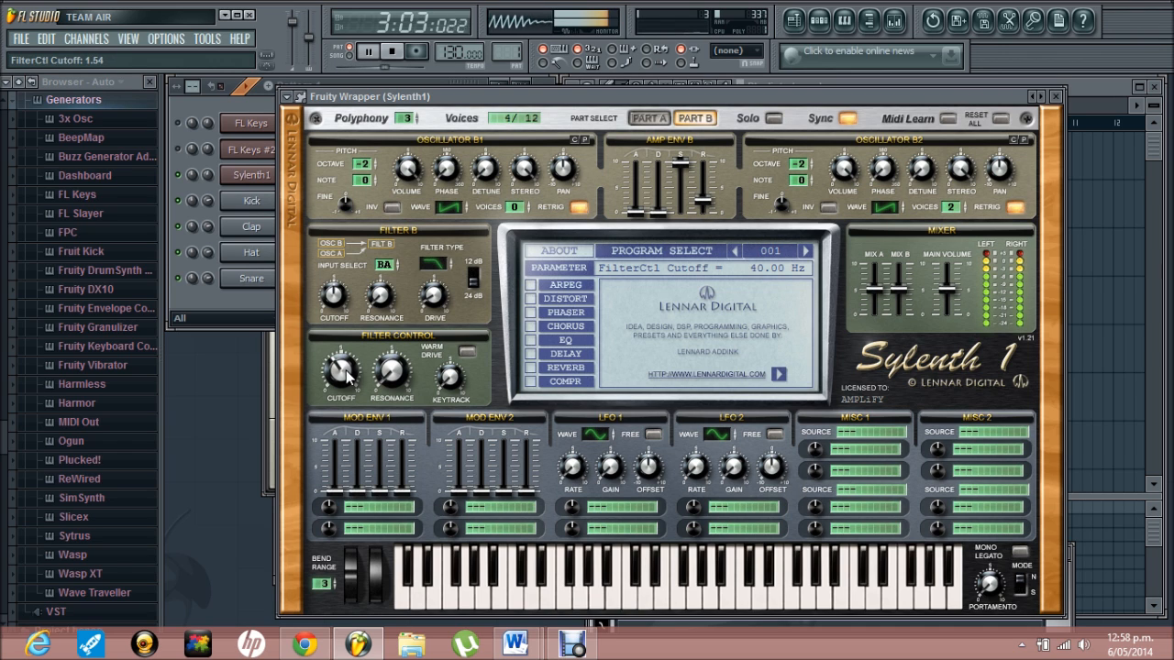
- Set the drive to 0.80 on both Filter B and Filter A of Sylenth1
{"action": "scroll", "coordinate": [347, 371], "scroll_direction": "up", "scroll_amount": 1}
{"action": "scroll", "coordinate": [436, 295], "scroll_direction": "up", "scroll_amount": 1}
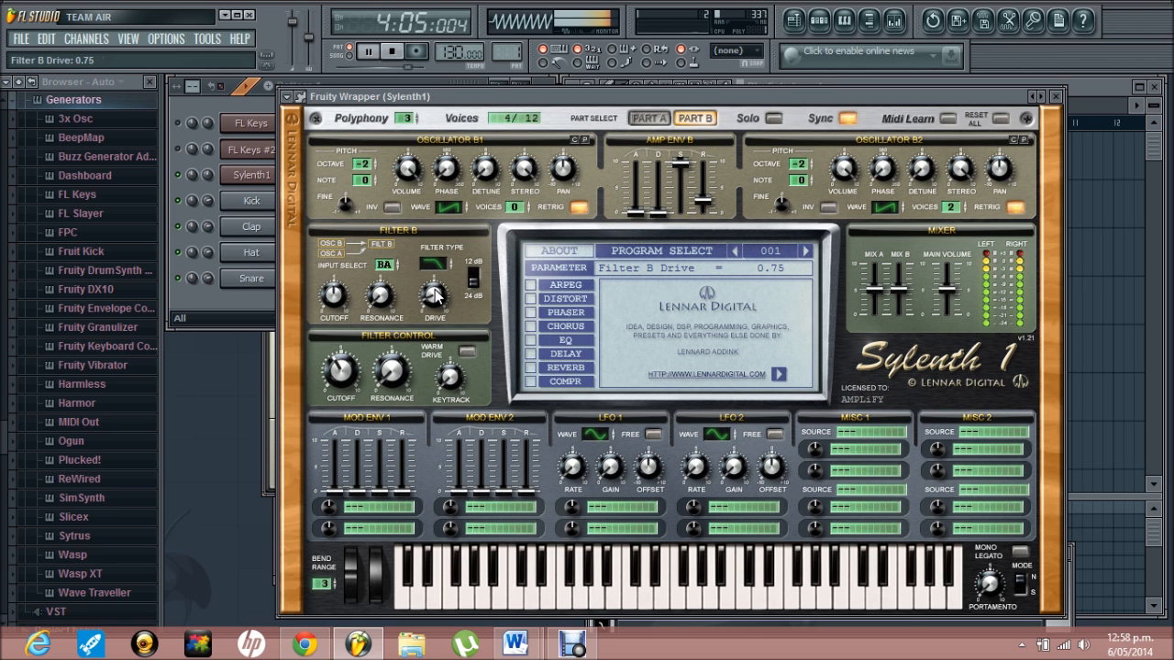
{"action": "scroll", "coordinate": [435, 294], "scroll_direction": "up", "scroll_amount": 3}
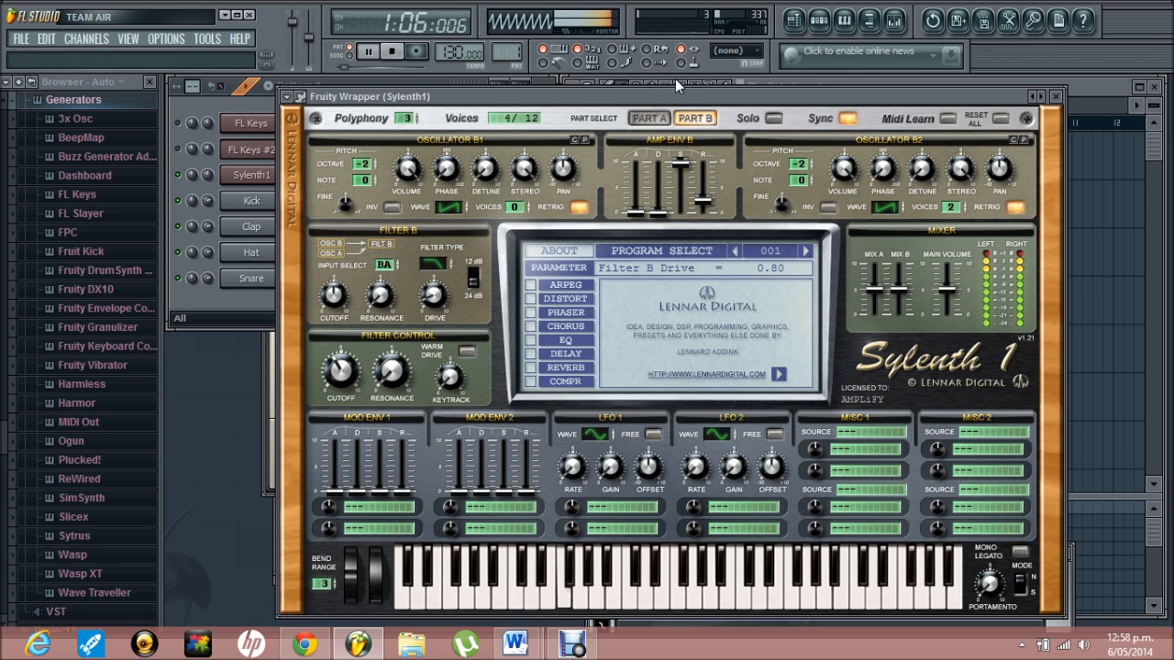
{"action": "left_click", "coordinate": [660, 117]}
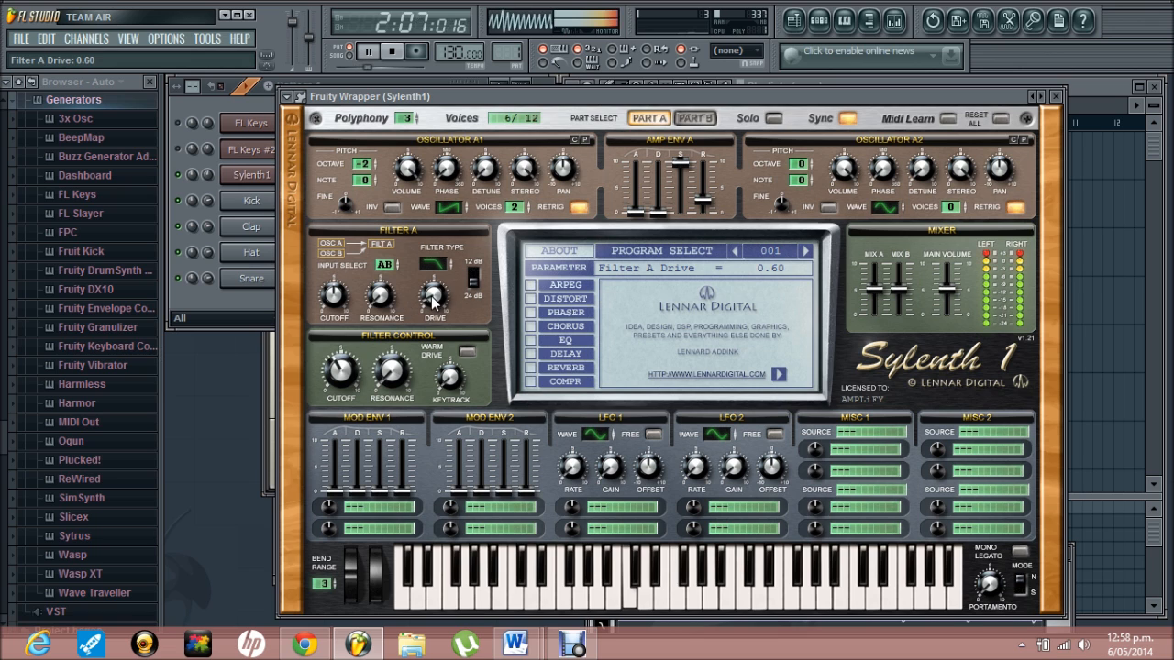
{"action": "scroll", "coordinate": [433, 298], "scroll_direction": "up", "scroll_amount": 3}
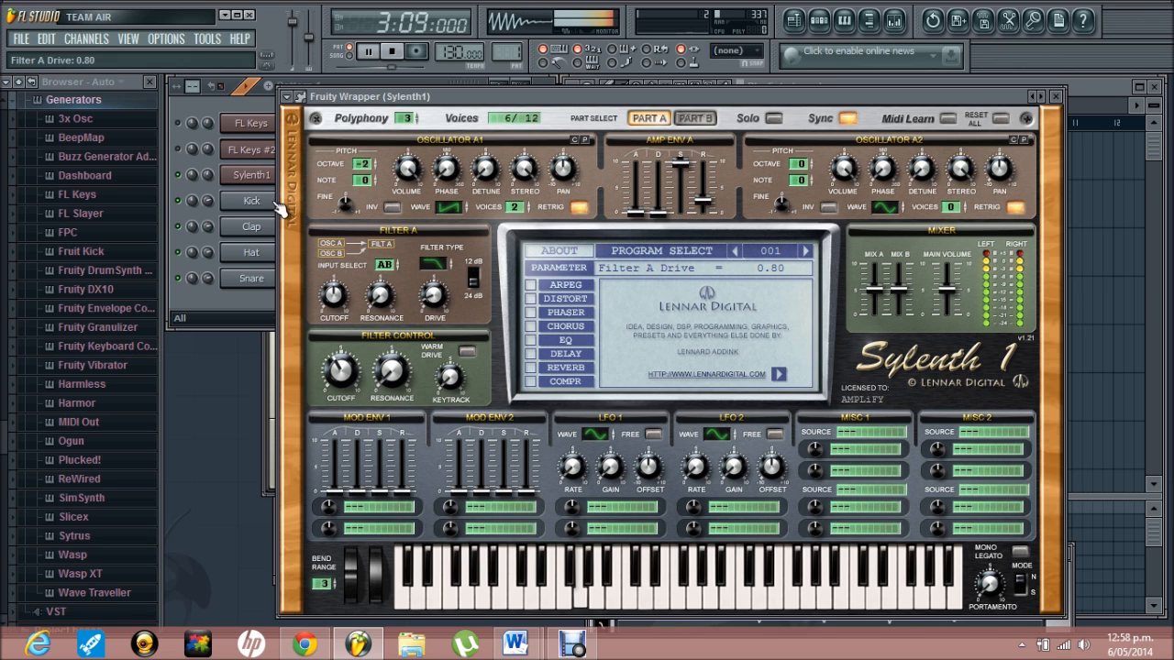
- Select all the FL Keys #2 melody notes in bars 3 and 4 and stop playback
{"action": "left_click", "coordinate": [199, 110]}
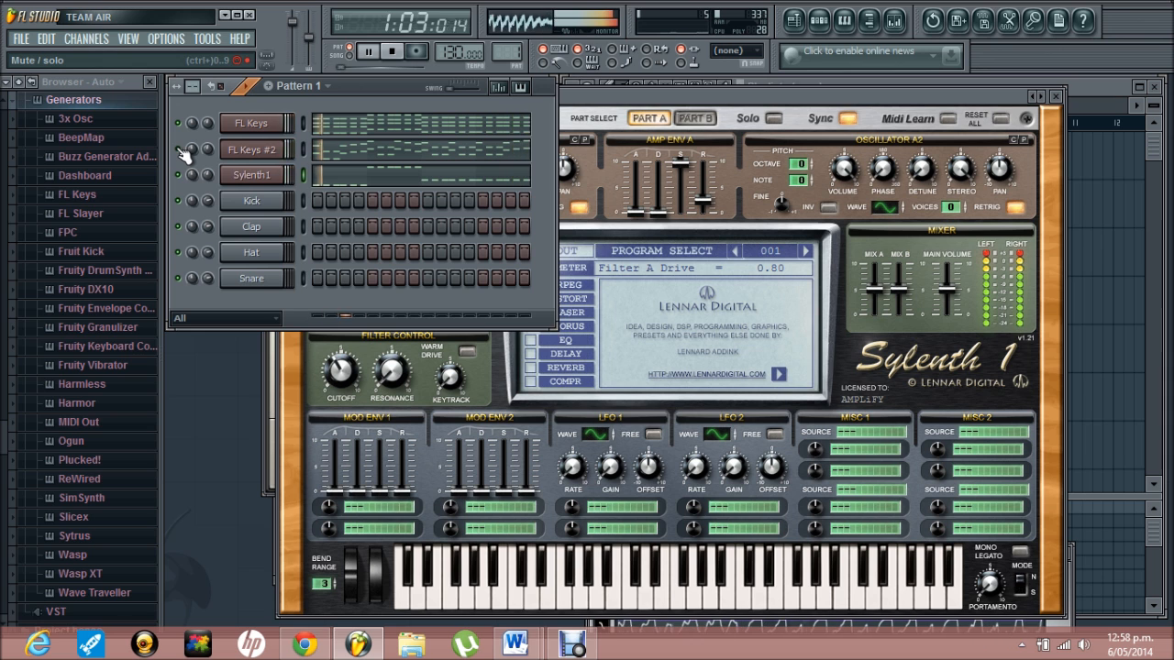
{"action": "left_click", "coordinate": [385, 152]}
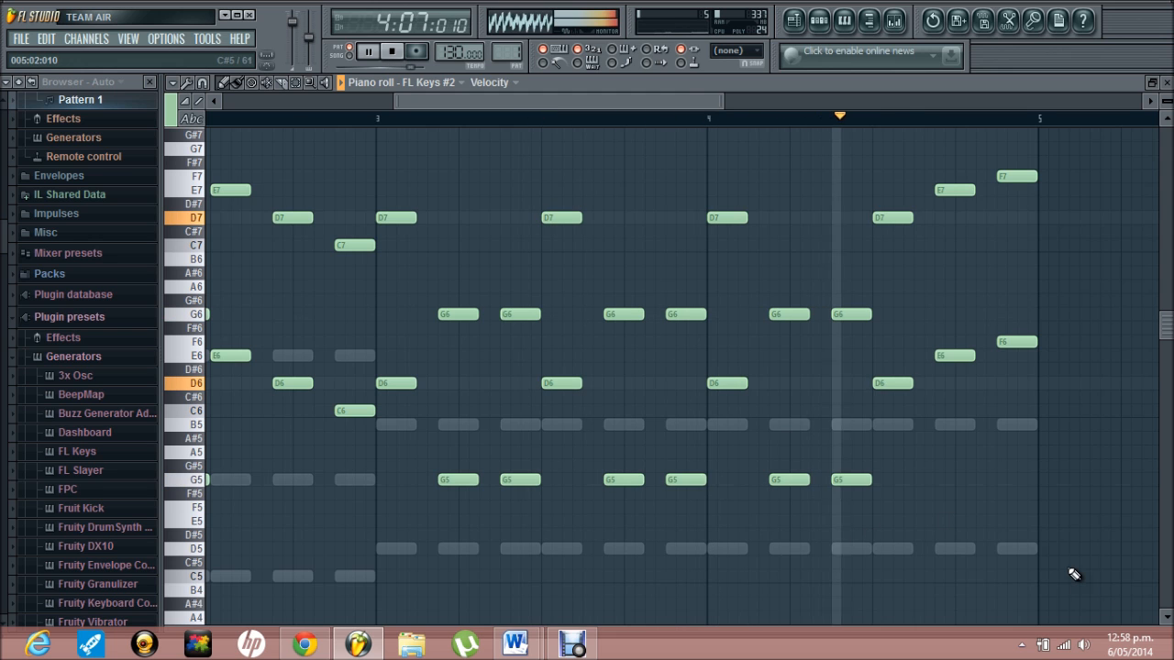
{"action": "left_click_drag", "start_coordinate": [1067, 568], "coordinate": [392, 170]}
{"action": "key", "text": "space"}
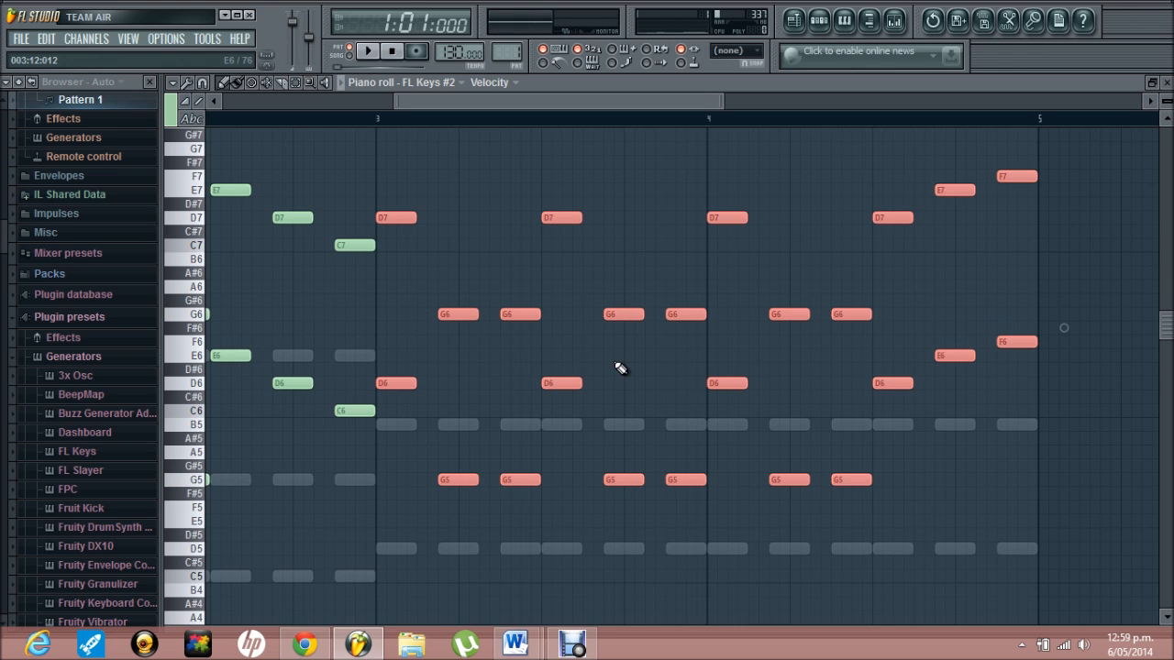
- Raise the velocity of the selected bar 3 and 4 melody notes through their note properties and expose the velocity lane
{"action": "left_click_drag", "start_coordinate": [551, 103], "coordinate": [253, 102]}
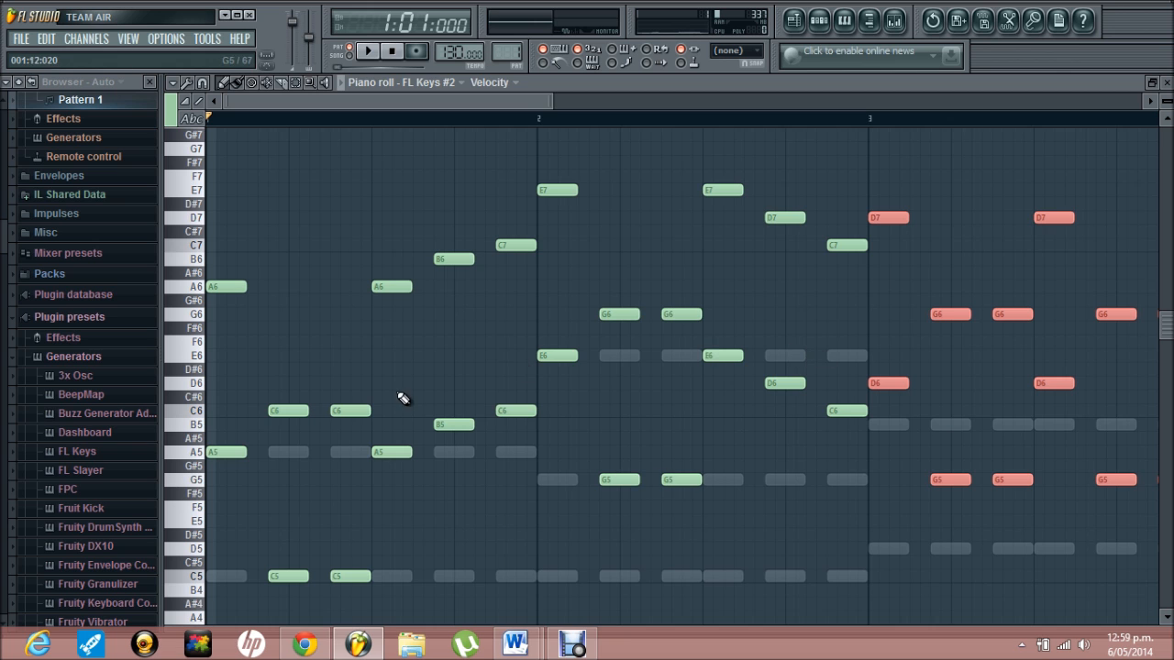
{"action": "left_click_drag", "start_coordinate": [384, 101], "coordinate": [579, 137]}
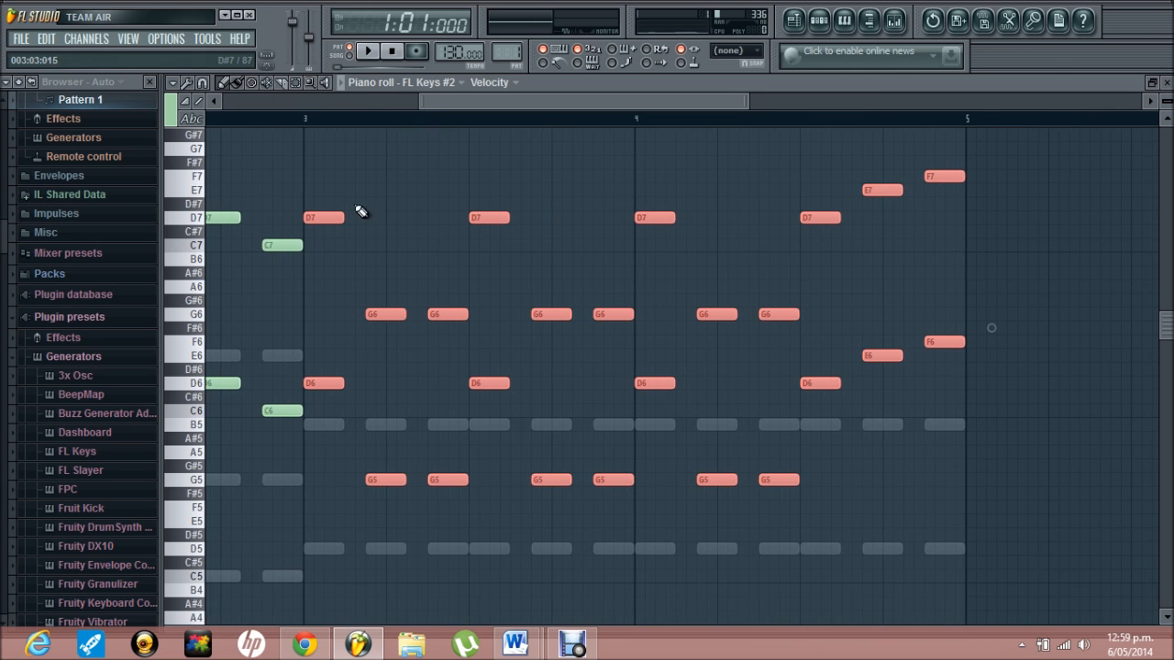
{"action": "double_click", "coordinate": [327, 217]}
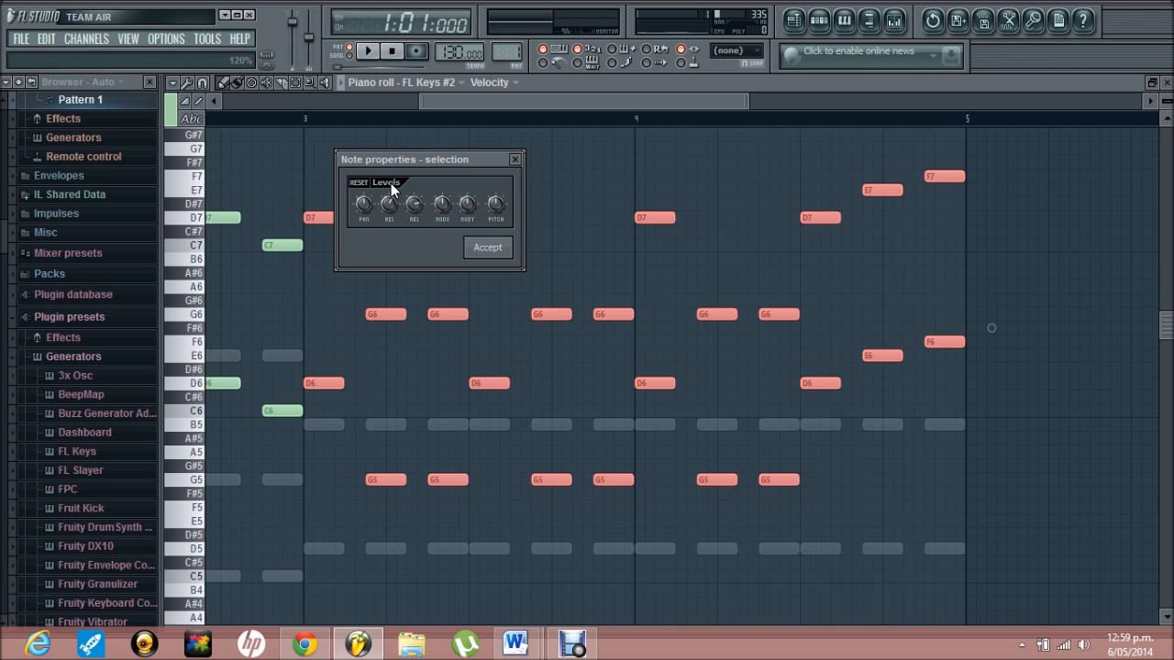
{"action": "left_click", "coordinate": [477, 248]}
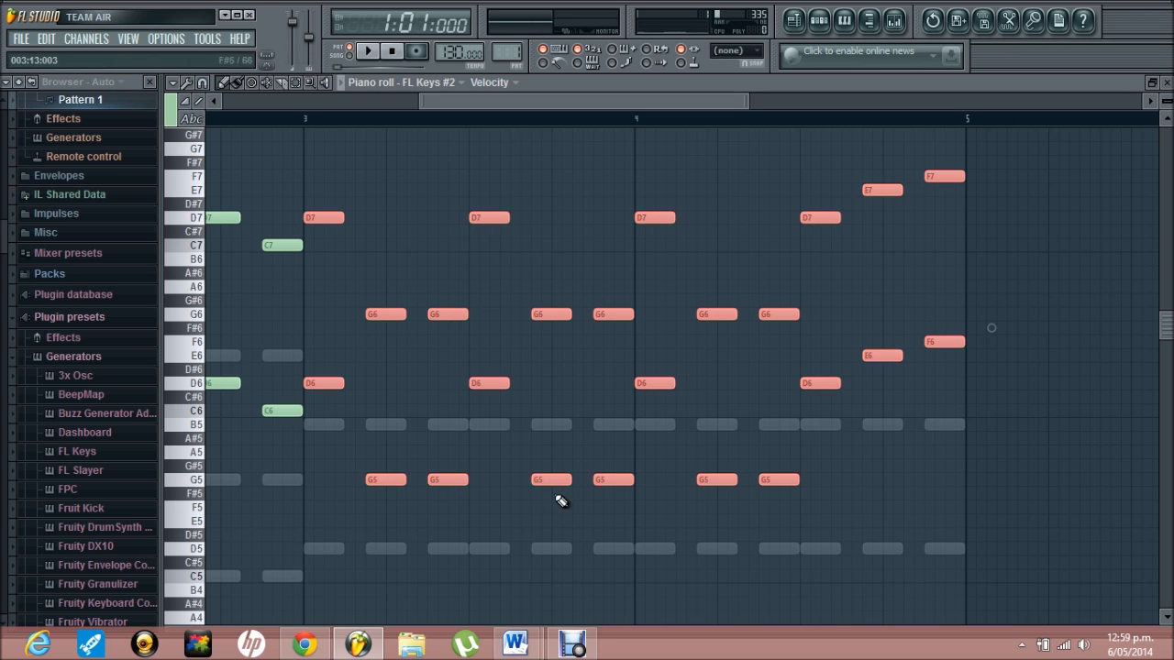
{"action": "left_click_drag", "start_coordinate": [881, 629], "coordinate": [876, 358]}
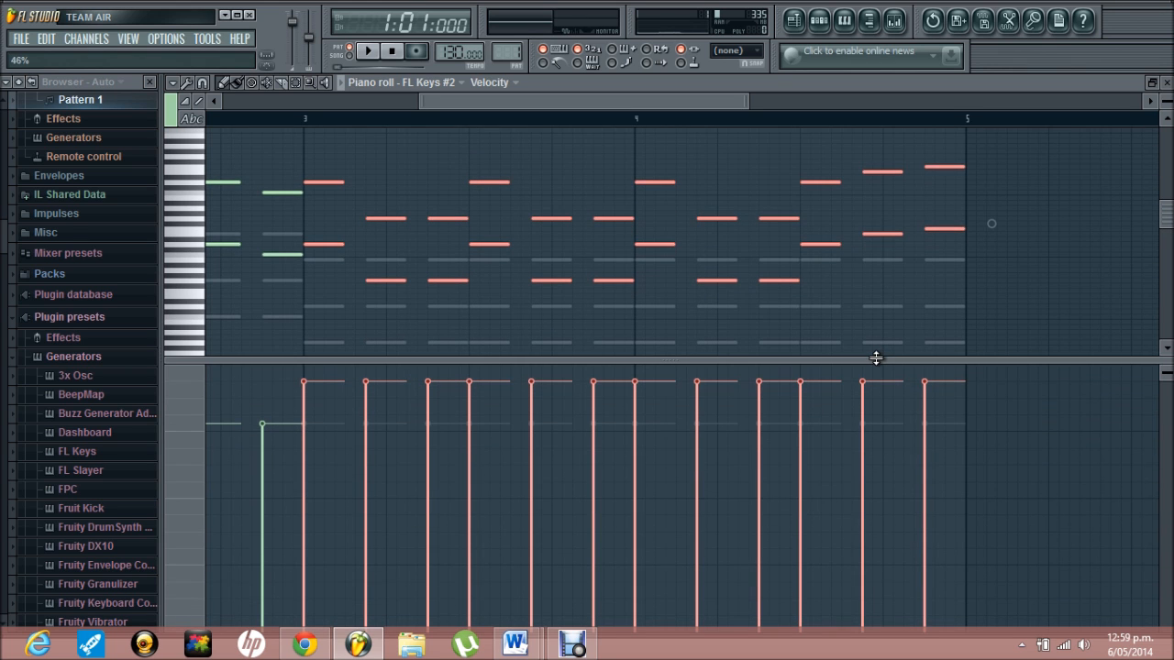
- Raise the selected melody notes' velocity to the maximum while the pattern plays, and collapse the velocity lane
{"action": "key", "text": "space"}
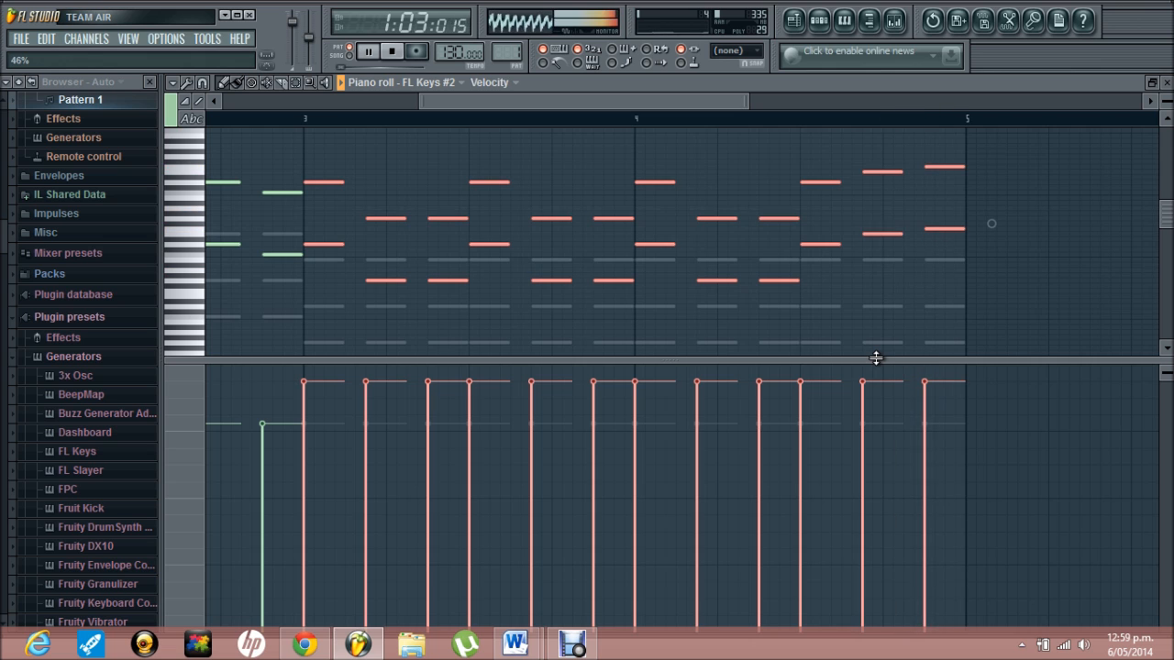
{"action": "double_click", "coordinate": [322, 180]}
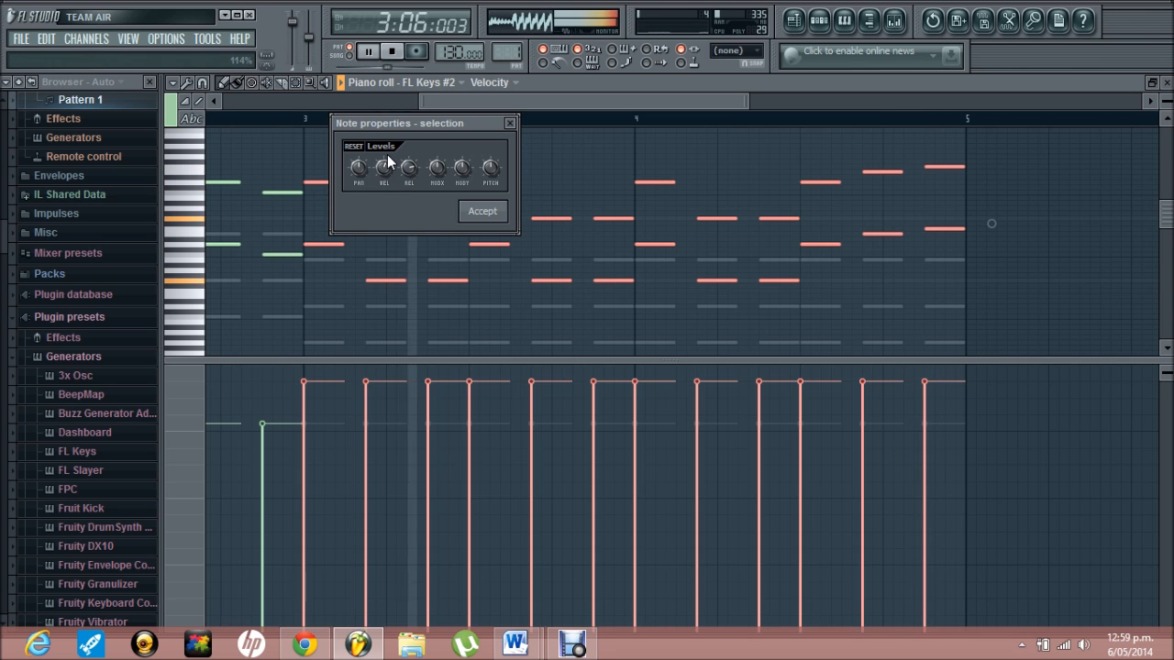
{"action": "left_click", "coordinate": [483, 212]}
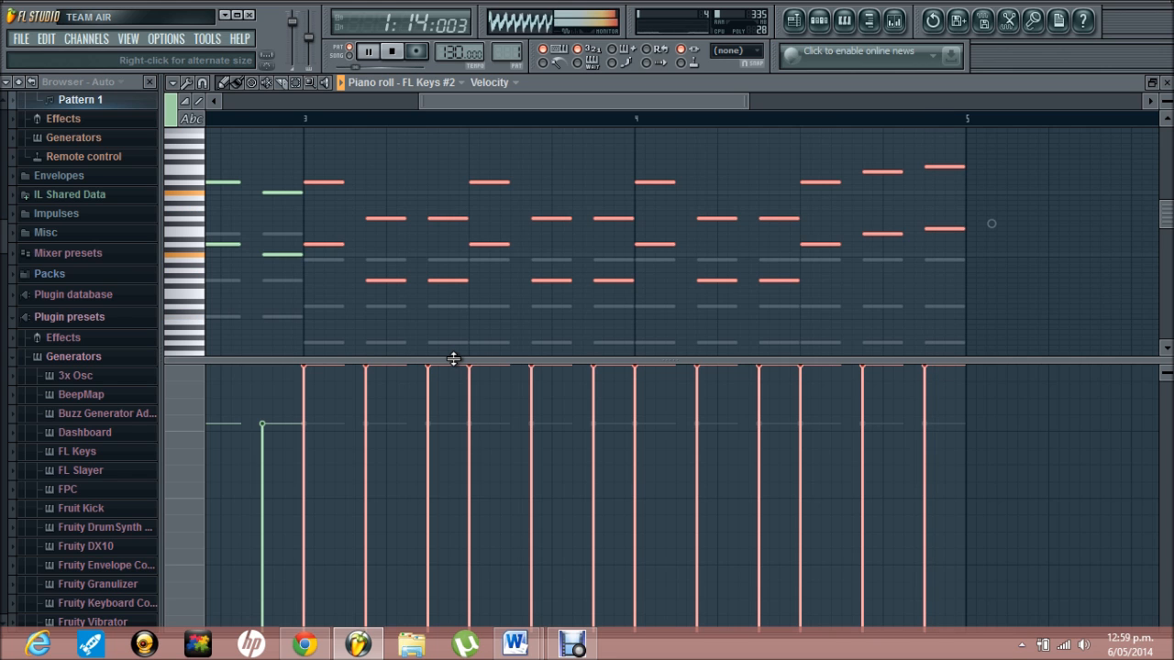
{"action": "left_click_drag", "start_coordinate": [453, 359], "coordinate": [440, 627]}
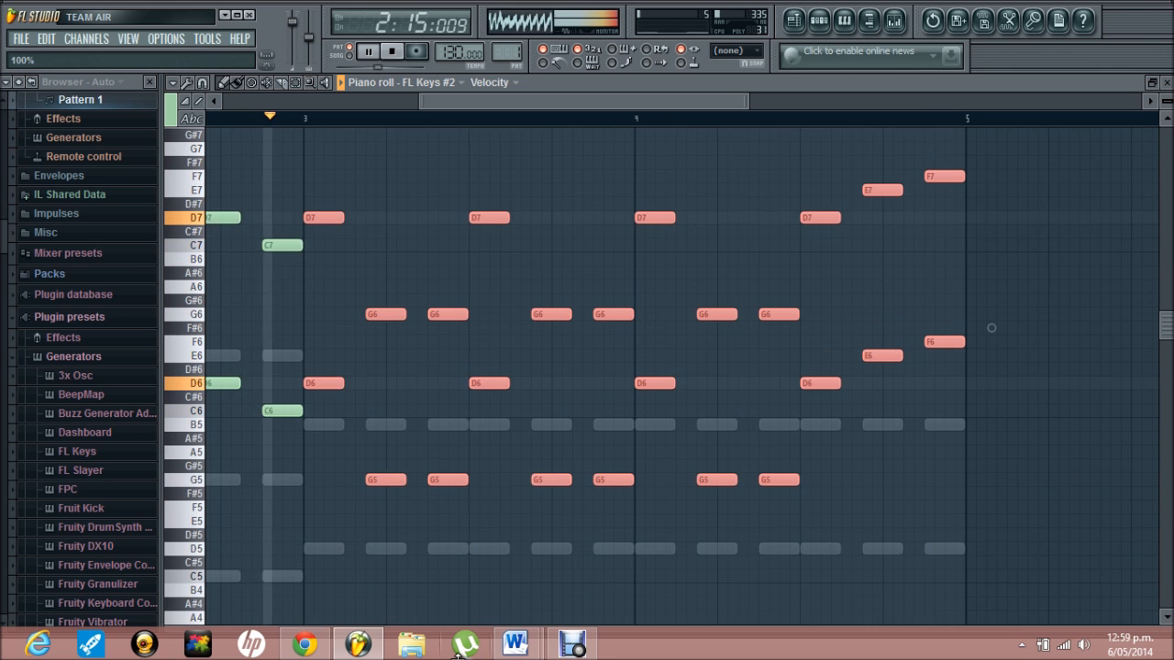
{"action": "key", "text": "space"}
- Move the existing Sylenth1 window aside and insert a second Sylenth1 channel above Kick
{"action": "left_click", "coordinate": [1165, 82]}
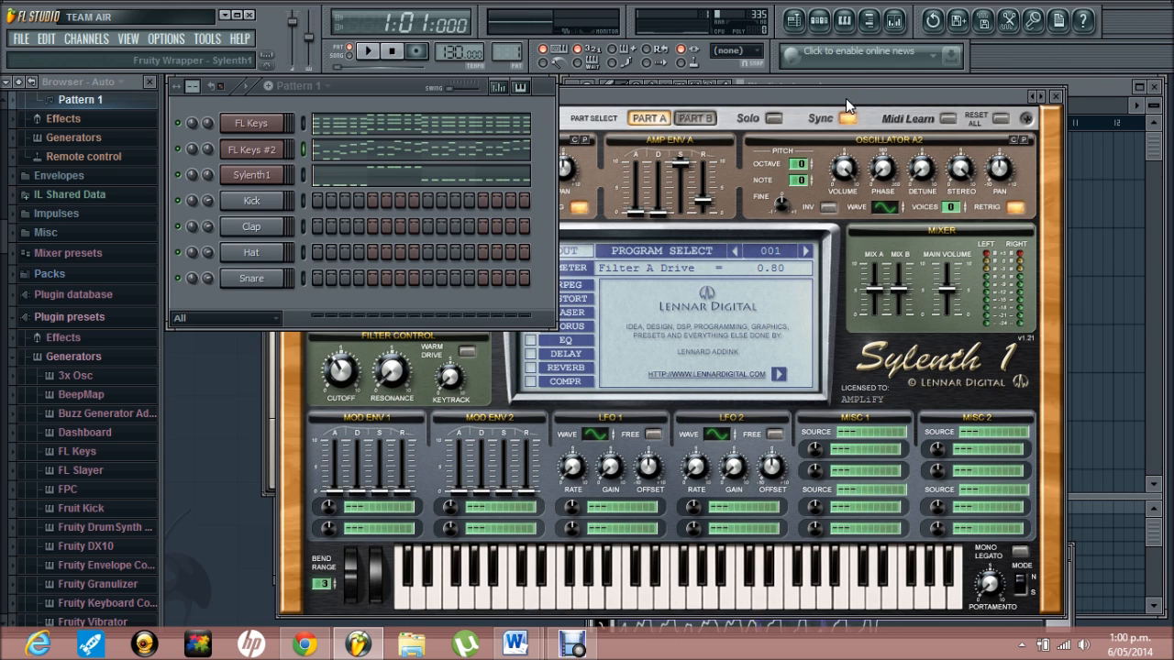
{"action": "left_click_drag", "start_coordinate": [846, 99], "coordinate": [930, 134]}
{"action": "left_click", "coordinate": [260, 218]}
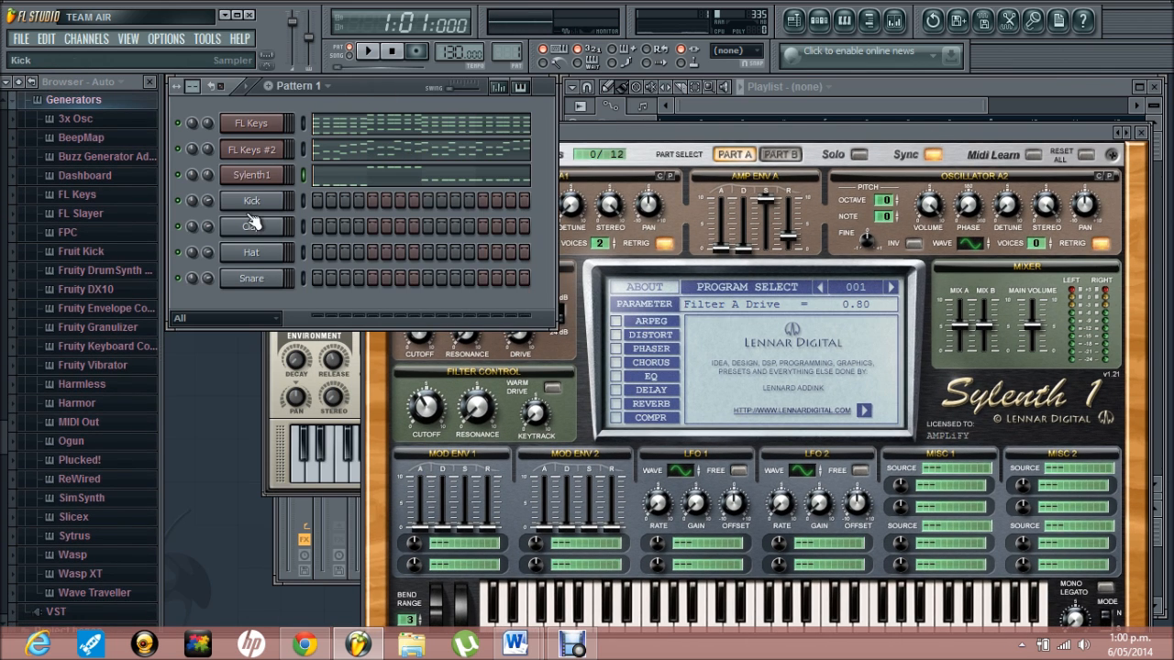
{"action": "right_click", "coordinate": [251, 209]}
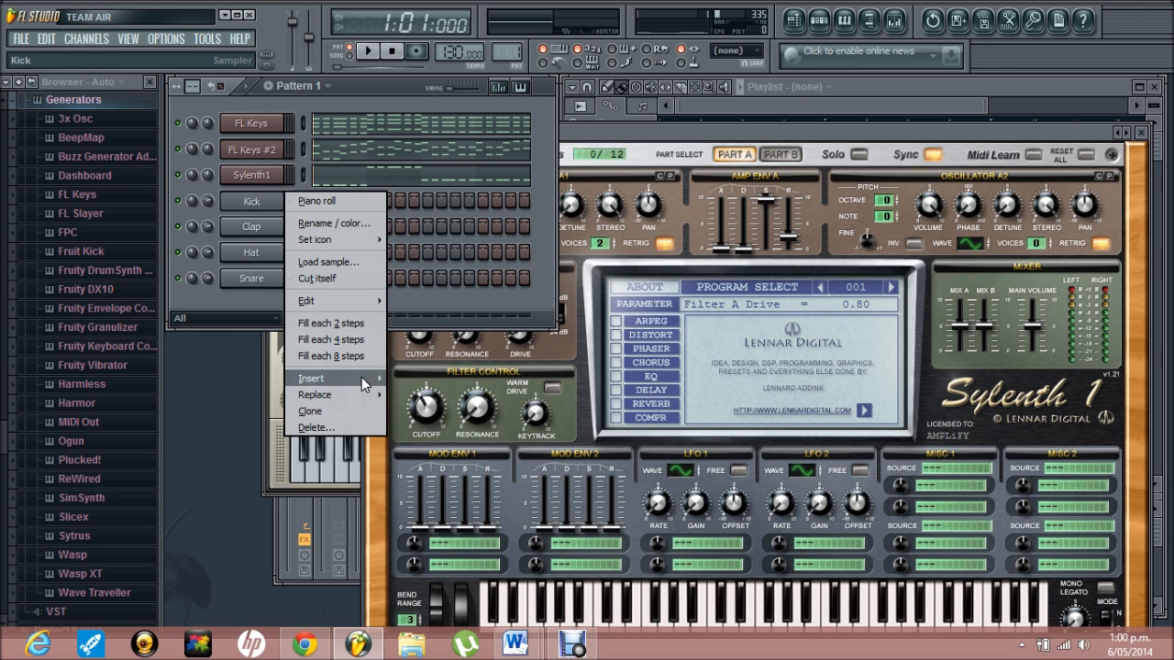
{"action": "mouse_move", "coordinate": [362, 377]}
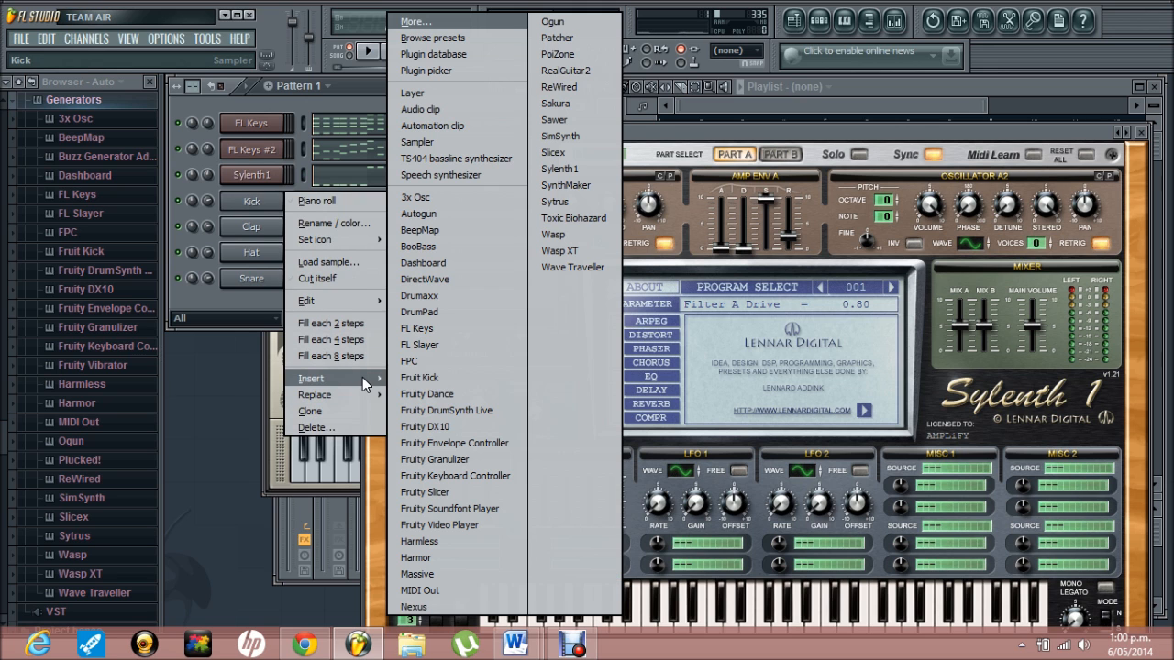
{"action": "left_click", "coordinate": [580, 167]}
{"action": "left_click_drag", "start_coordinate": [469, 323], "coordinate": [433, 99]}
- Load a saved preset file into the new Sylenth1 #2 channel
{"action": "left_click", "coordinate": [363, 97]}
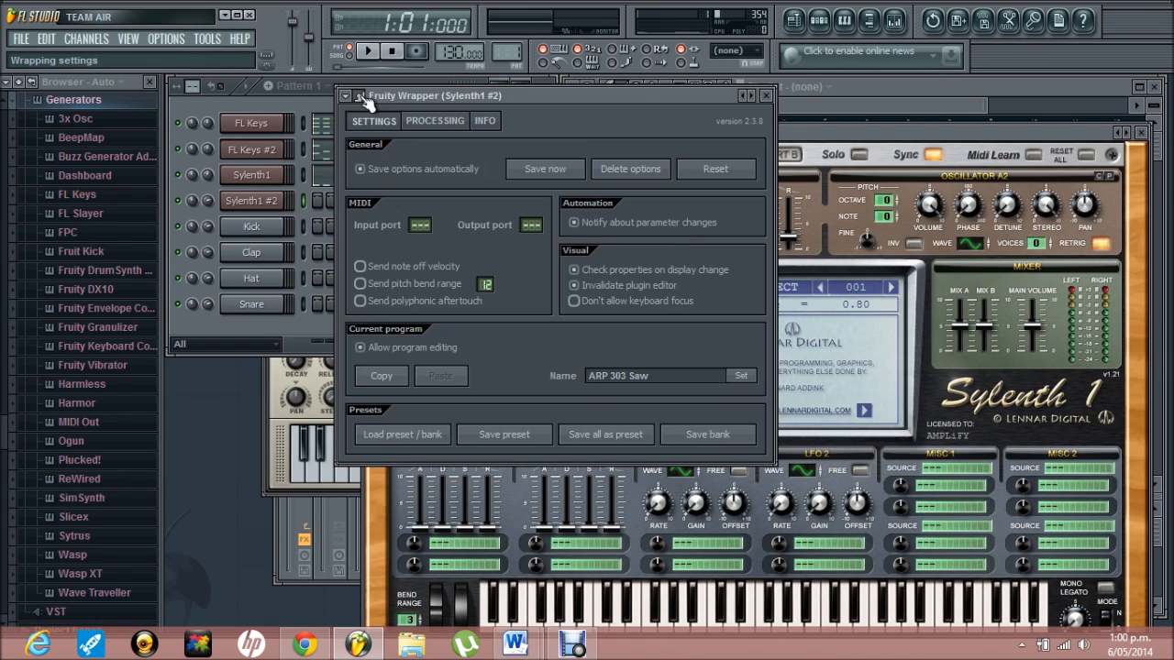
{"action": "left_click", "coordinate": [397, 435]}
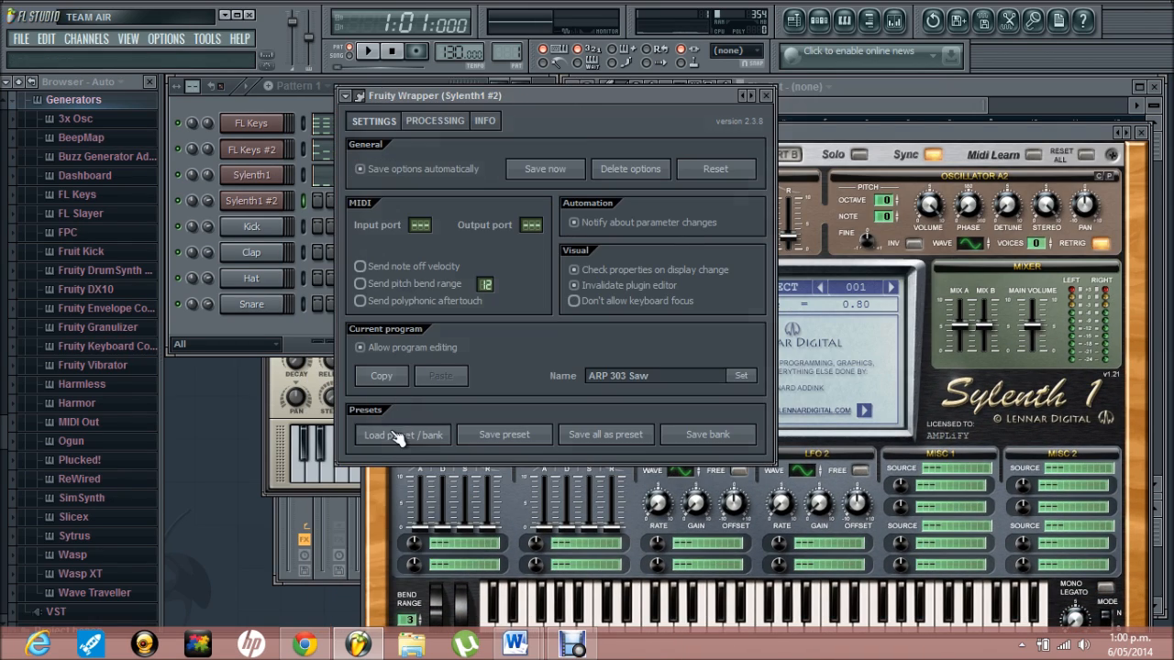
{"action": "double_click", "coordinate": [520, 189]}
- Copy the upper-octave melody notes in the FL Keys #2 piano roll, including the two C6 notes in bar 1
{"action": "left_click", "coordinate": [298, 109]}
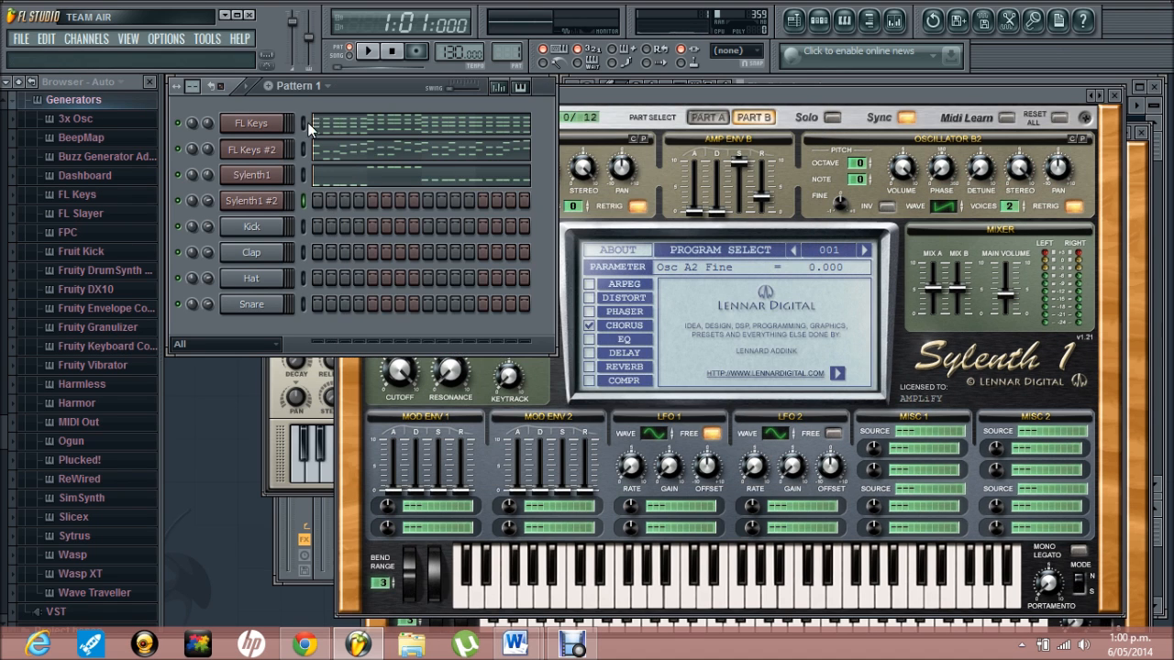
{"action": "left_click", "coordinate": [368, 154]}
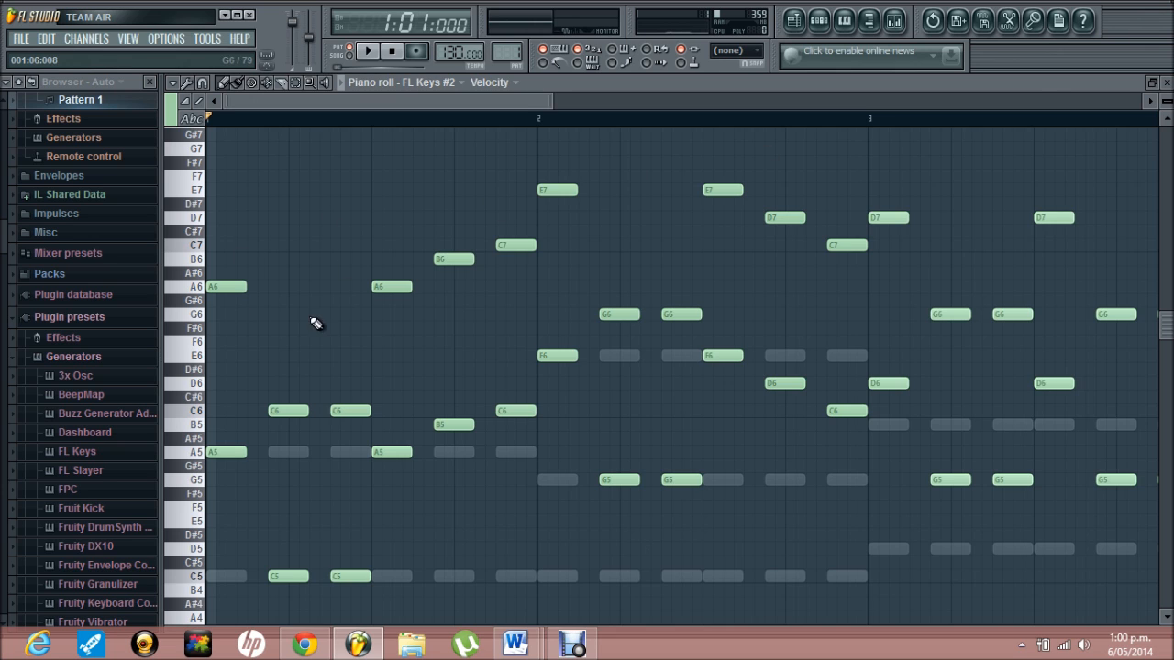
{"action": "left_click_drag", "start_coordinate": [195, 189], "coordinate": [211, 264]}
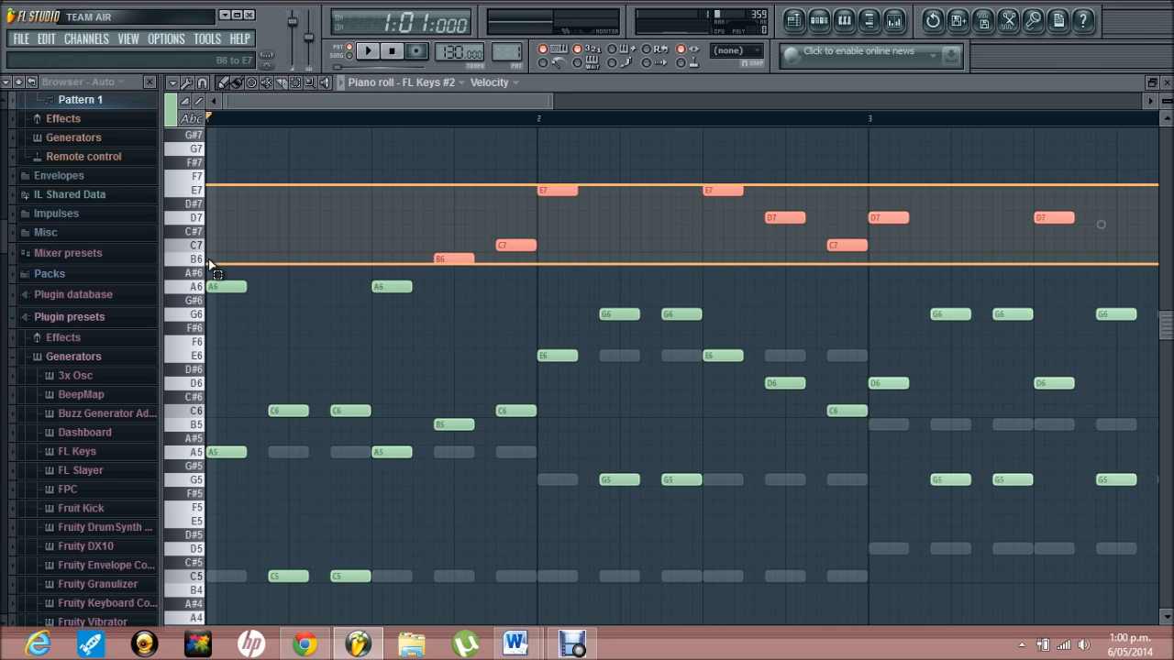
{"action": "left_click_drag", "start_coordinate": [210, 264], "coordinate": [202, 310]}
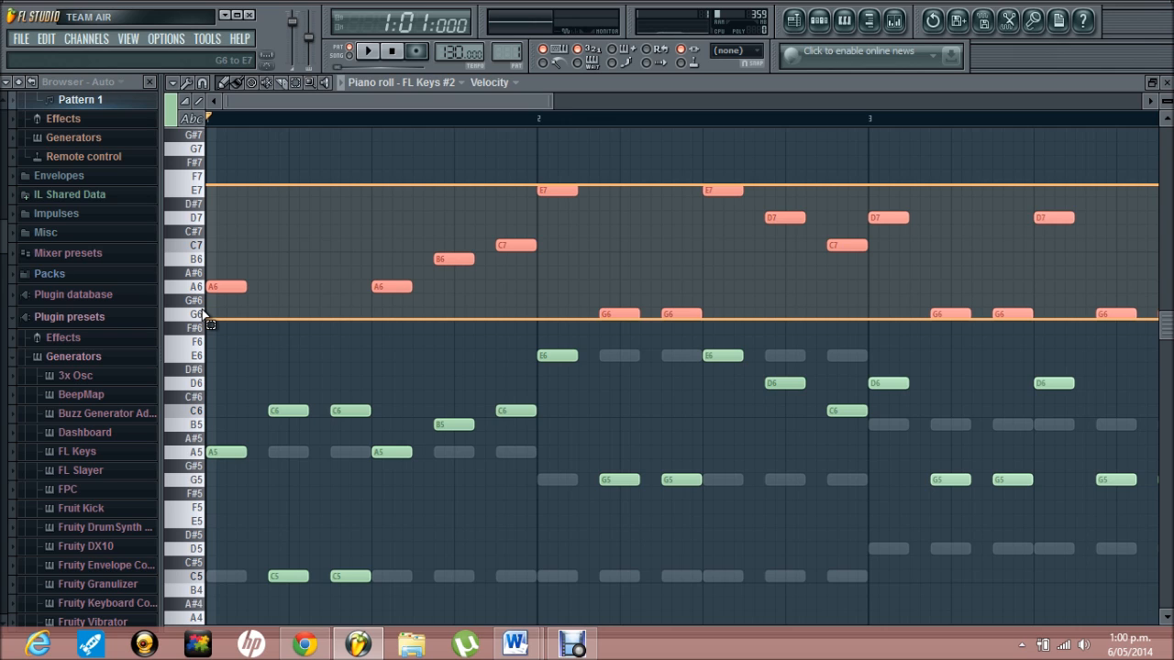
{"action": "left_click", "coordinate": [296, 411], "text": "ctrl+shift"}
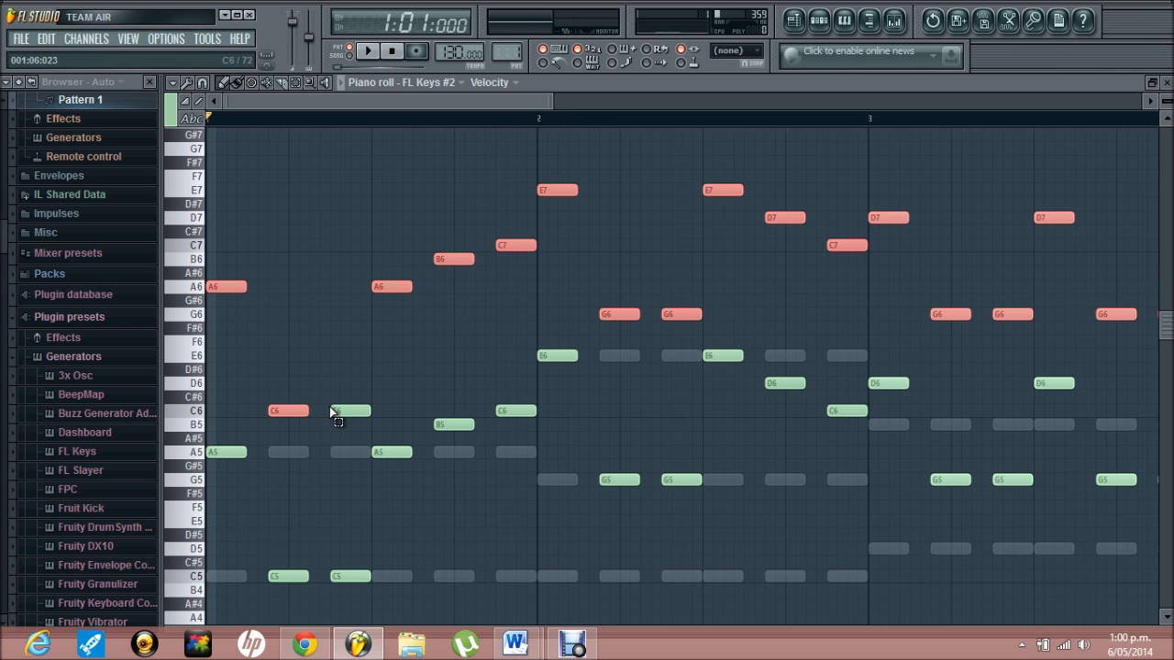
{"action": "left_click", "coordinate": [357, 409], "text": "ctrl+shift"}
{"action": "left_click_drag", "start_coordinate": [380, 93], "coordinate": [553, 110]}
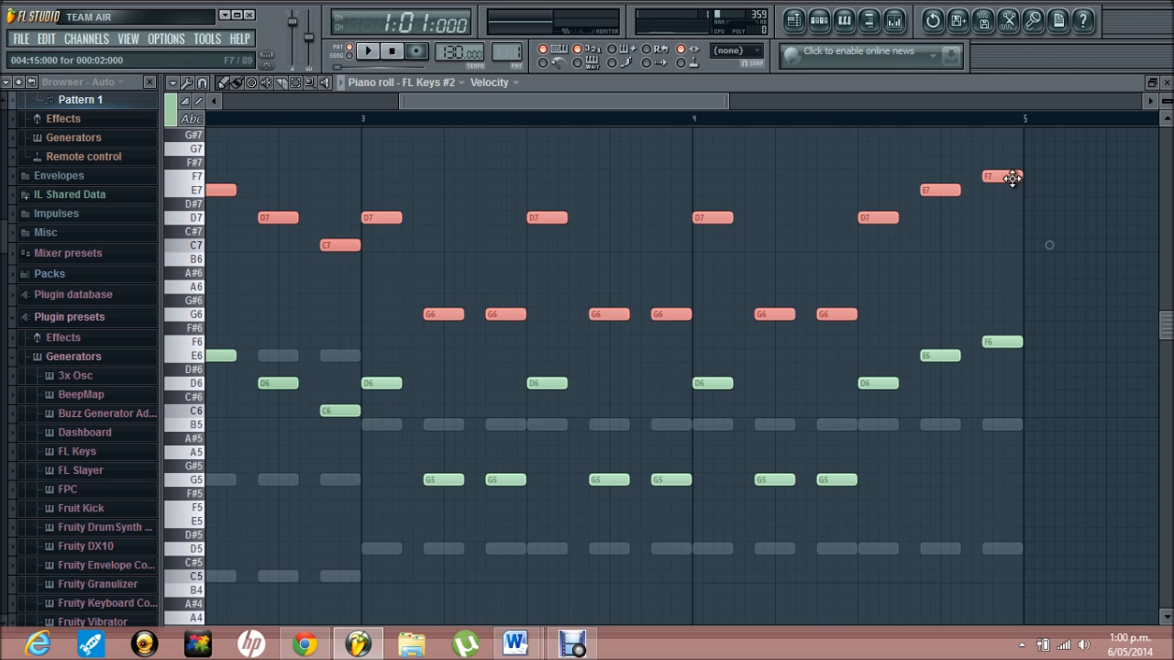
{"action": "left_click", "coordinate": [1168, 82]}
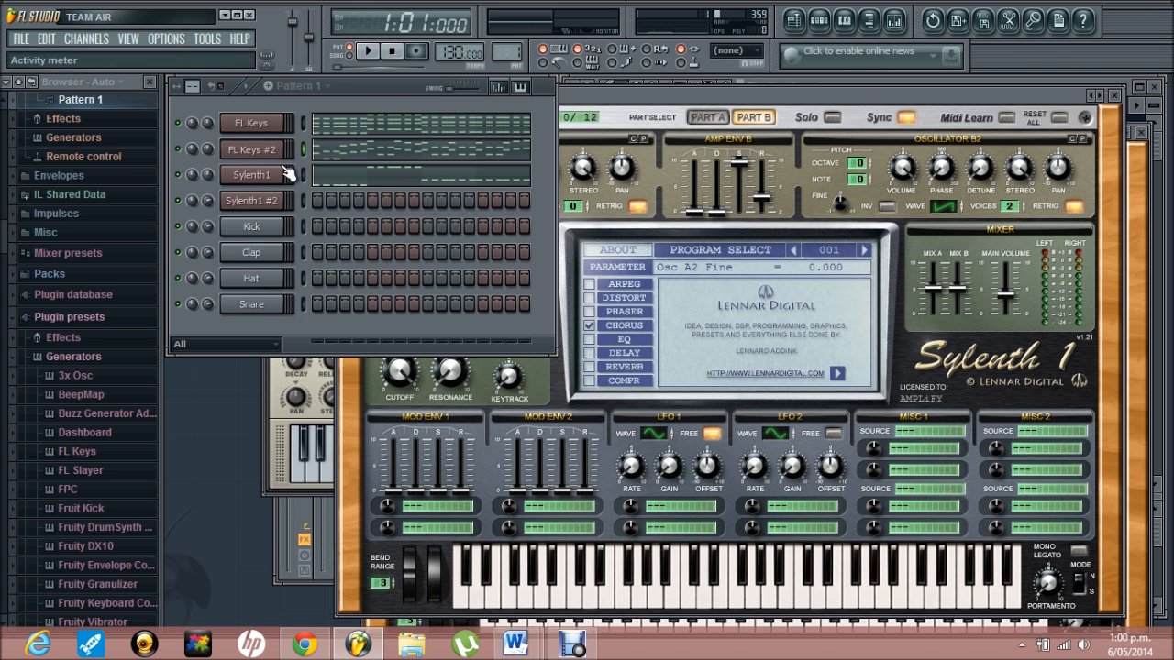
- Paste the copied melody into the Sylenth1 #2 piano roll and transpose it down one octave
{"action": "right_click", "coordinate": [264, 204]}
{"action": "left_click", "coordinate": [298, 201]}
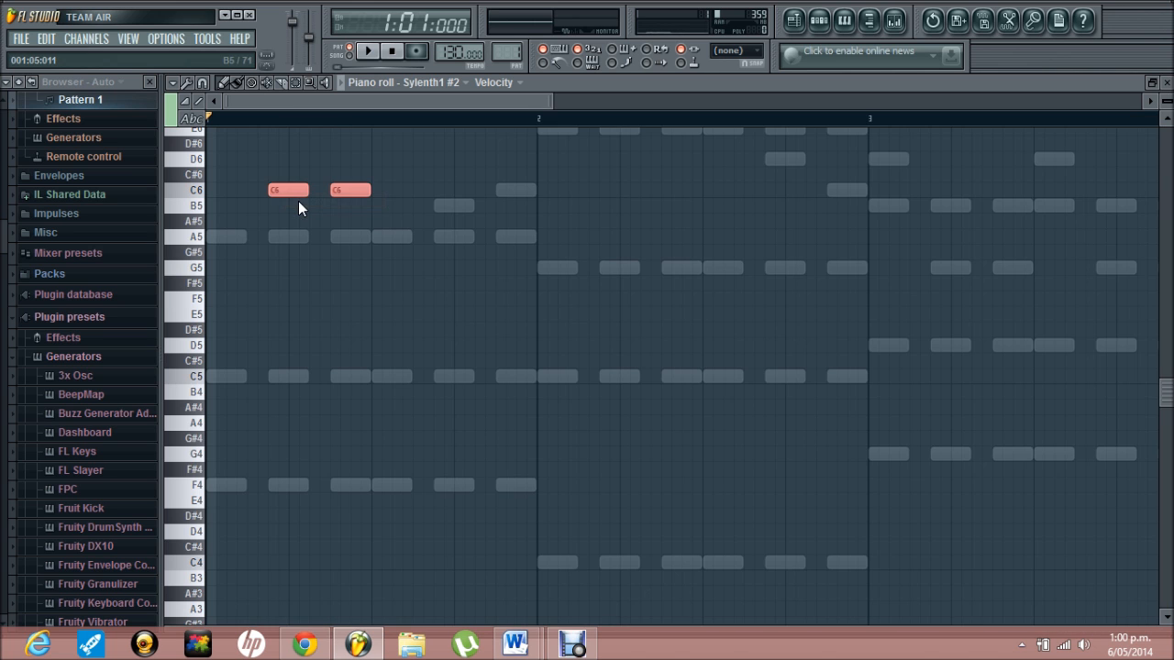
{"action": "scroll", "coordinate": [709, 255], "scroll_direction": "up", "scroll_amount": 5}
{"action": "left_click_drag", "start_coordinate": [290, 331], "coordinate": [289, 518]}
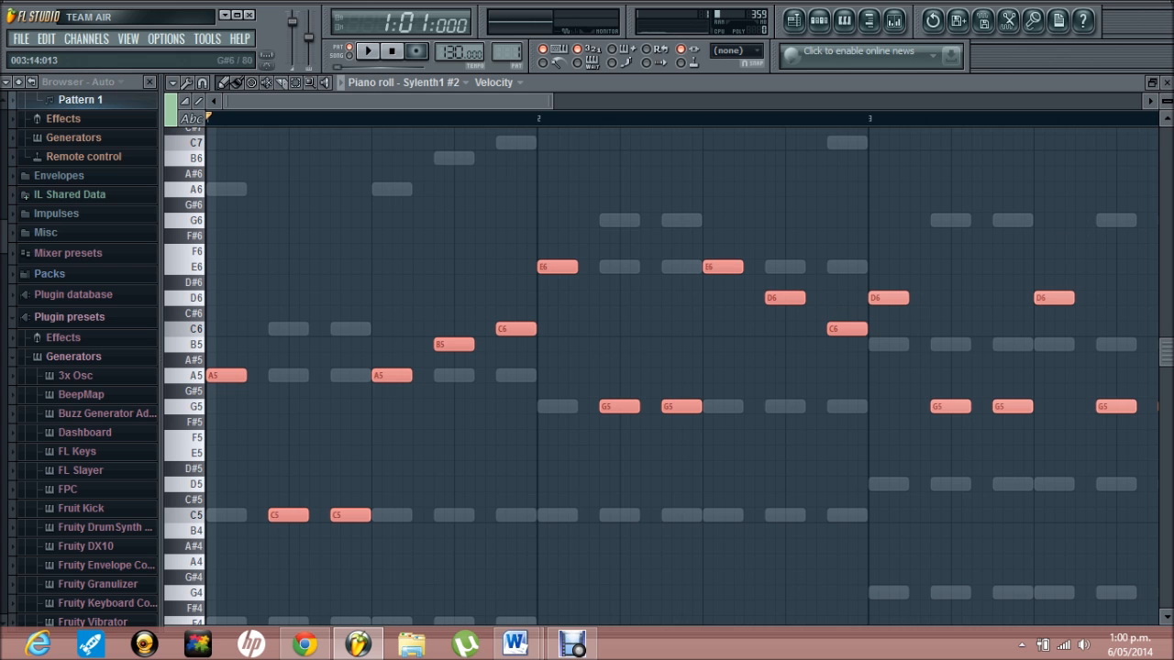
{"action": "left_click", "coordinate": [1169, 83]}
- Play the pattern with FL Keys #2 briefly muted and lower the Sylenth1 #2 channel volume
{"action": "left_click", "coordinate": [633, 95]}
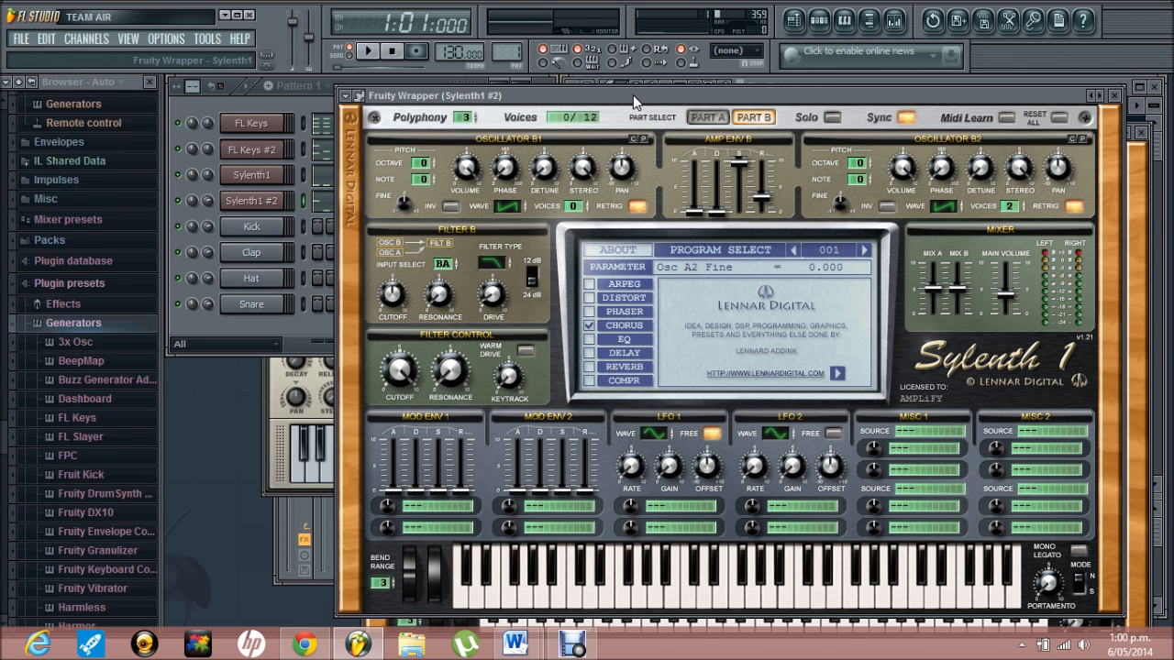
{"action": "left_click", "coordinate": [280, 99]}
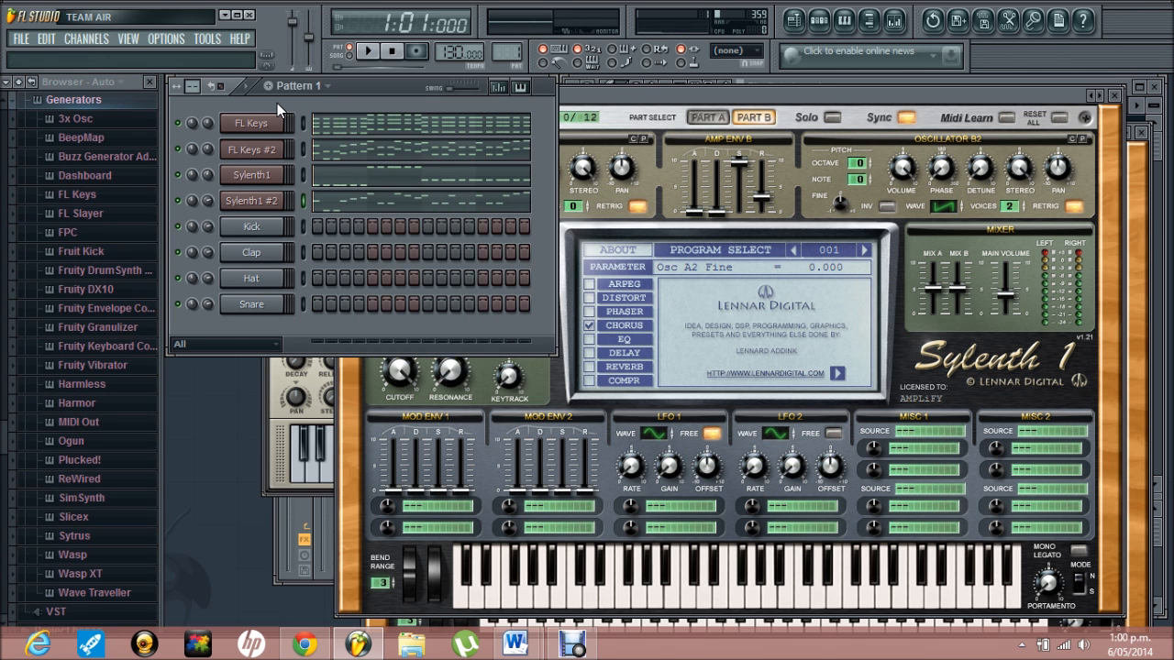
{"action": "left_click", "coordinate": [179, 149]}
{"action": "key", "text": "space"}
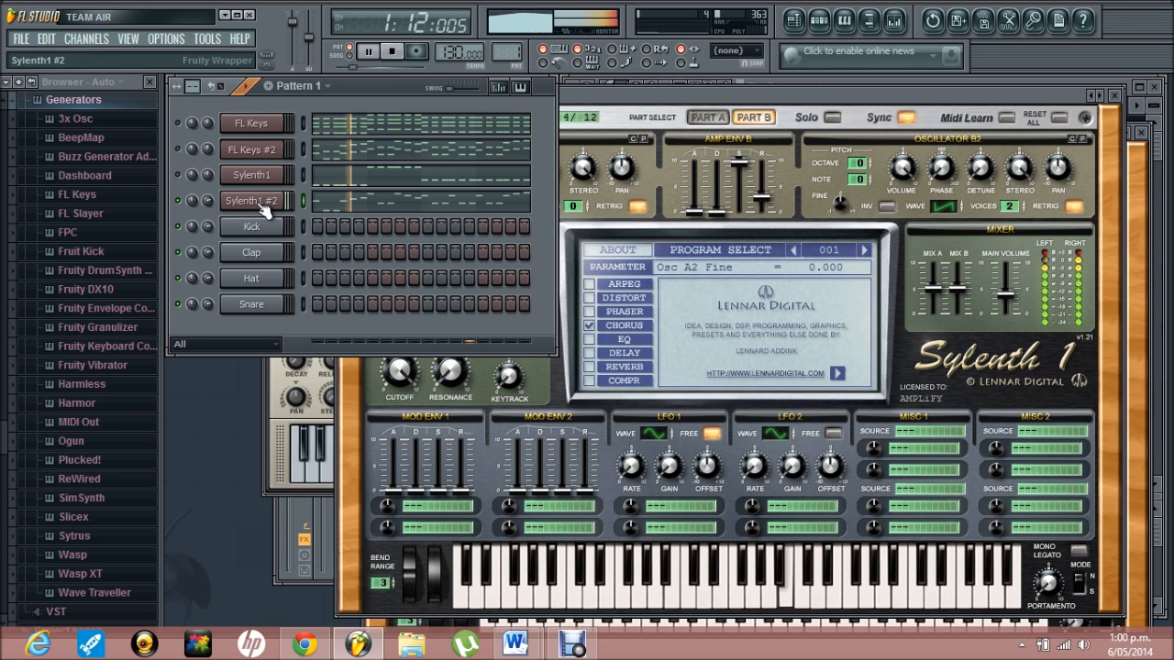
{"action": "left_click", "coordinate": [178, 149]}
{"action": "left_click_drag", "start_coordinate": [203, 198], "coordinate": [205, 248]}
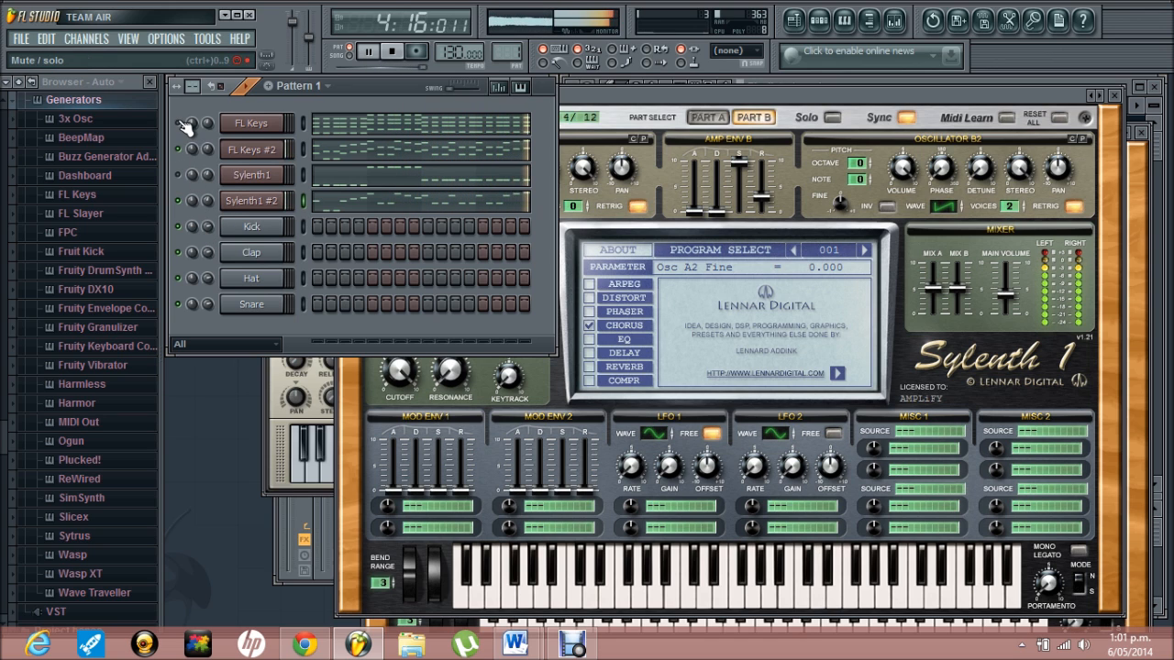
{"action": "key", "text": "space"}
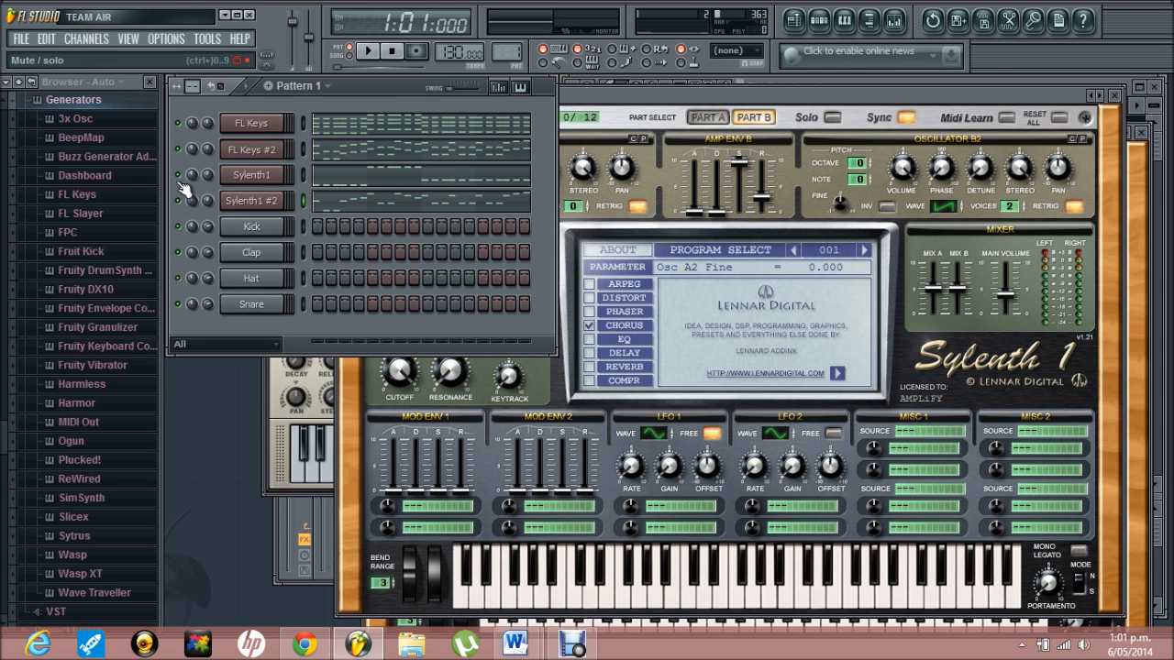
- Replay the pattern, fine-tune the Sylenth1 #2 channel volume, and stop playback
{"action": "key", "text": "space"}
{"action": "mouse_move", "coordinate": [207, 201]}
{"action": "left_mouse_down"}
{"action": "mouse_move", "coordinate": [208, 217]}
{"action": "mouse_move", "coordinate": [207, 201]}
{"action": "left_mouse_up"}
{"action": "left_click", "coordinate": [720, 95]}
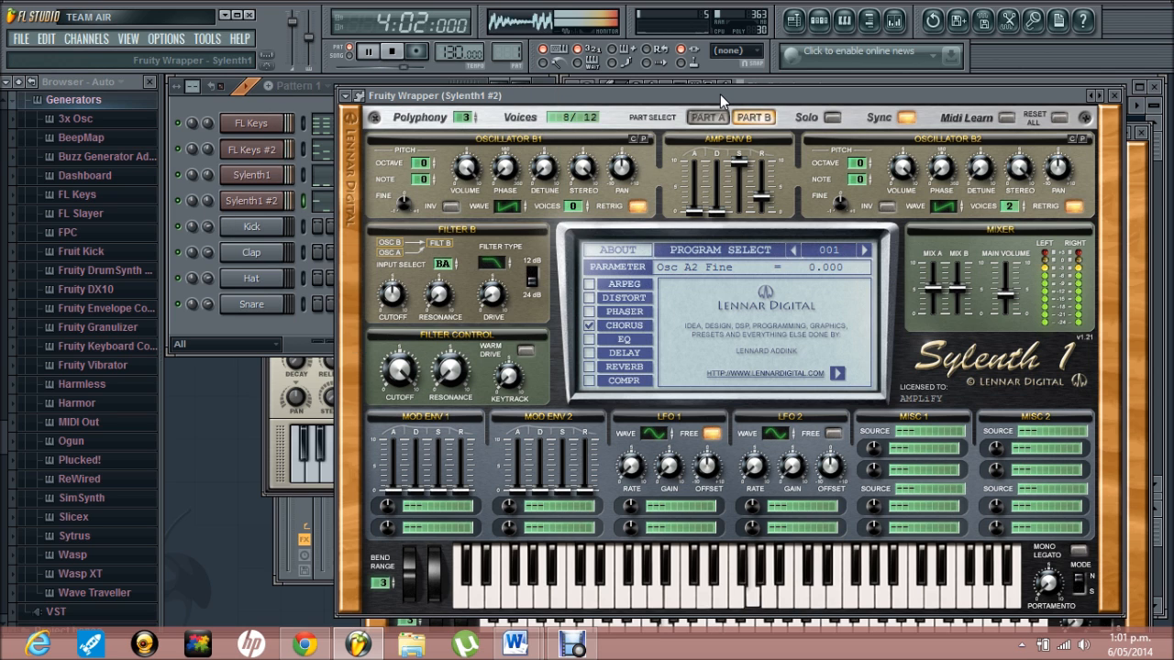
{"action": "left_click_drag", "start_coordinate": [720, 94], "coordinate": [733, 94]}
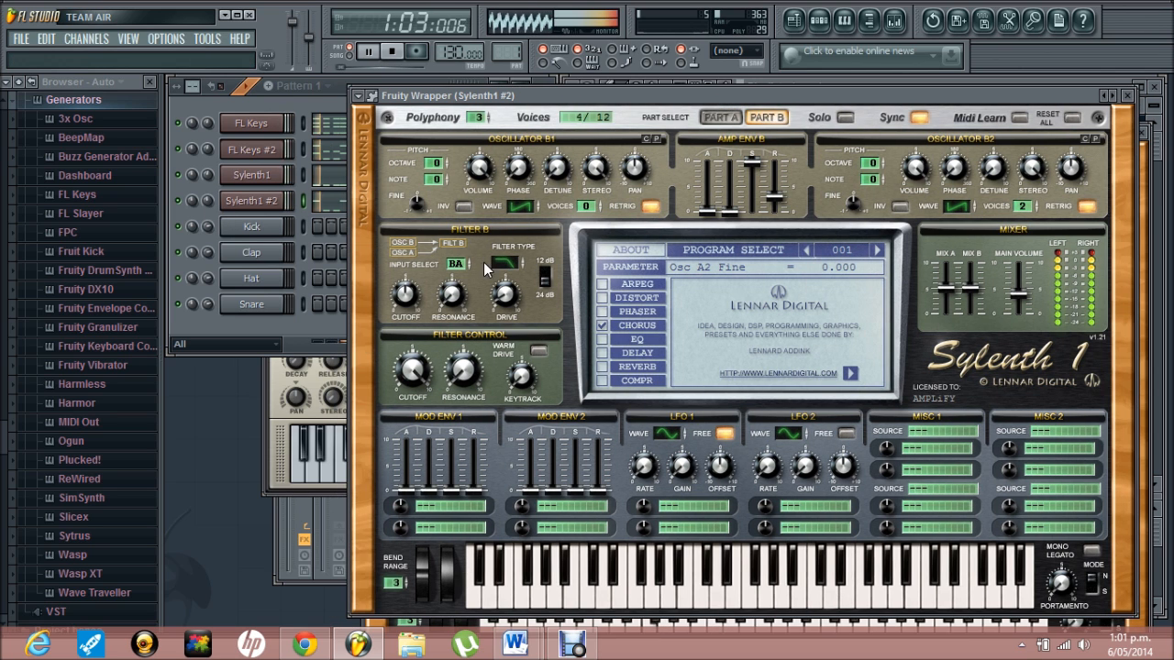
{"action": "left_click", "coordinate": [338, 108]}
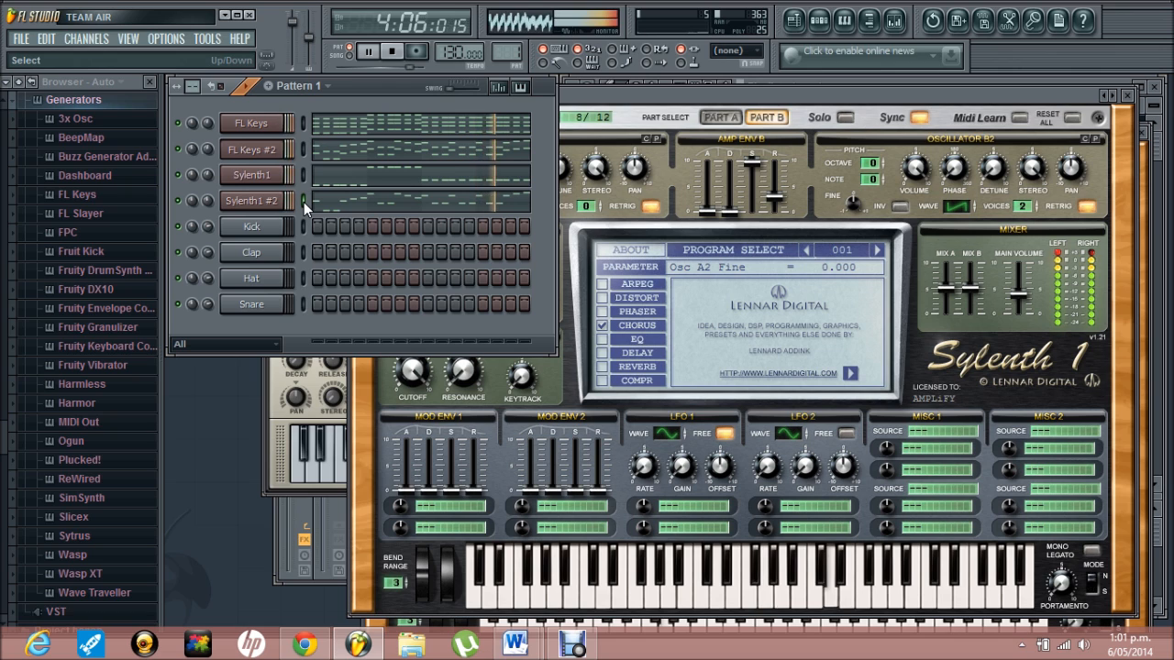
{"action": "key", "text": "space"}
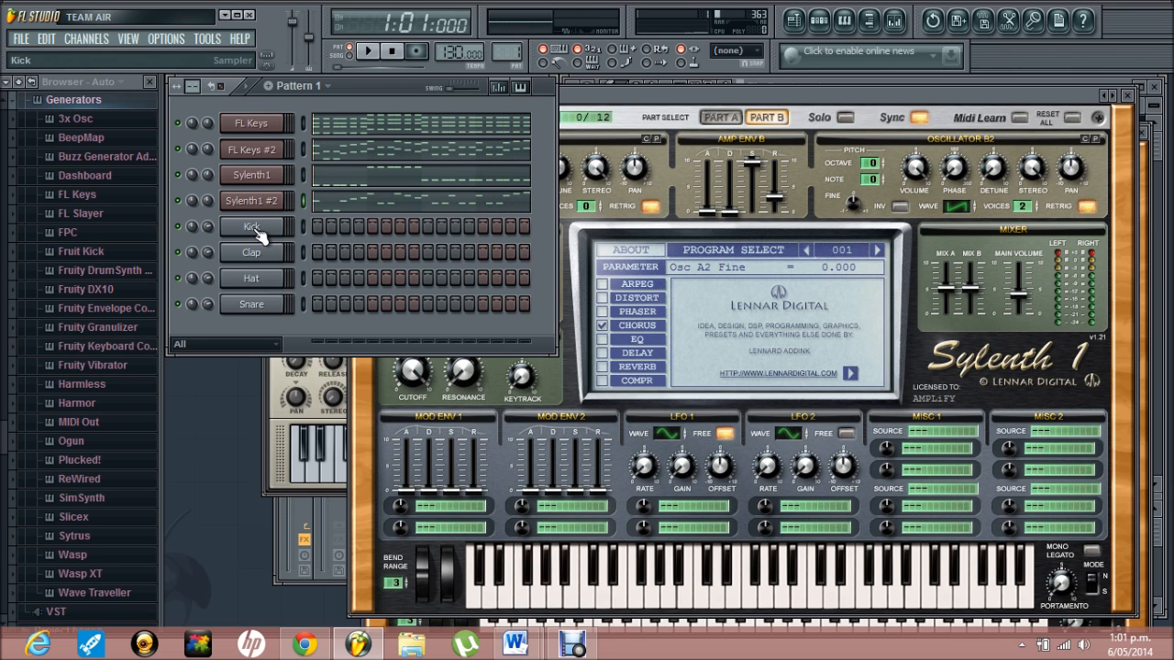
- Insert a Nexus channel above Kick and move its plugin window fully into view
{"action": "right_click", "coordinate": [259, 236]}
{"action": "mouse_move", "coordinate": [358, 404]}
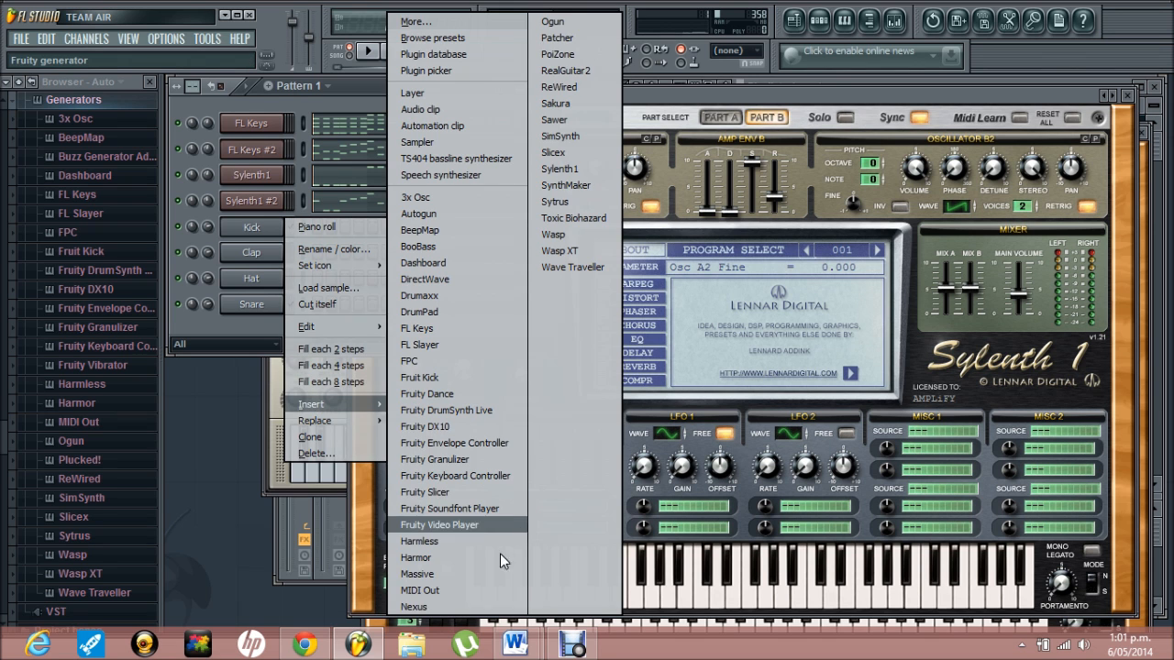
{"action": "left_click", "coordinate": [415, 607]}
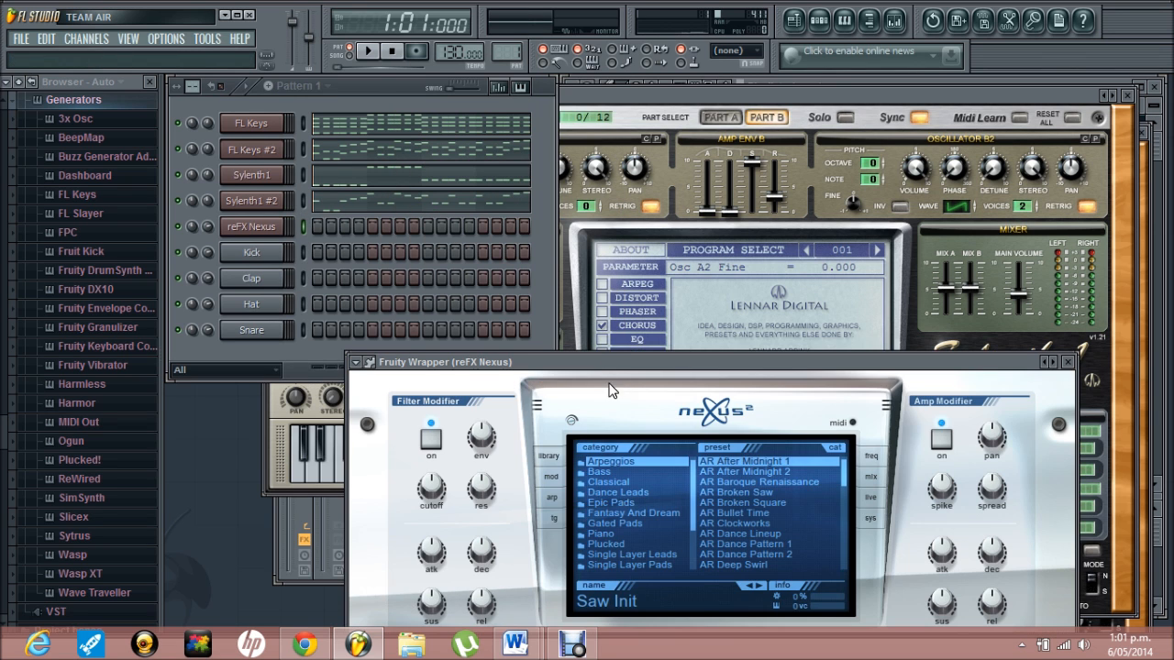
{"action": "left_click_drag", "start_coordinate": [610, 367], "coordinate": [532, 153]}
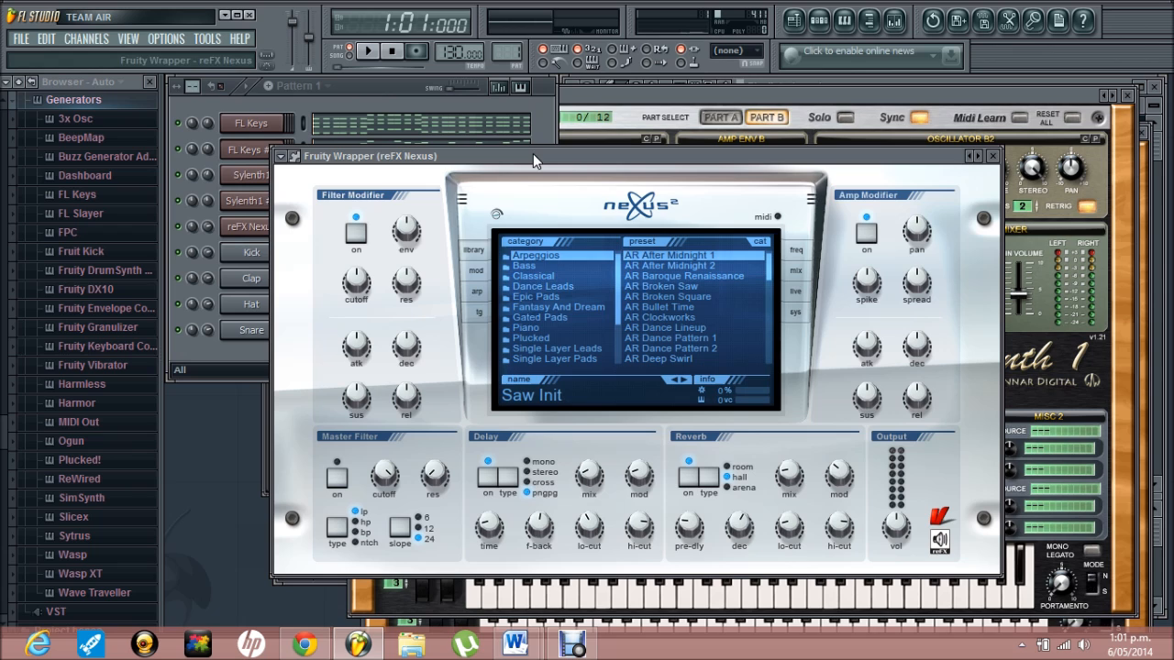
- Load the LD Egopunk preset from Dance Leads in Nexus, audition it, and raise its amp modifier release
{"action": "left_click", "coordinate": [562, 287]}
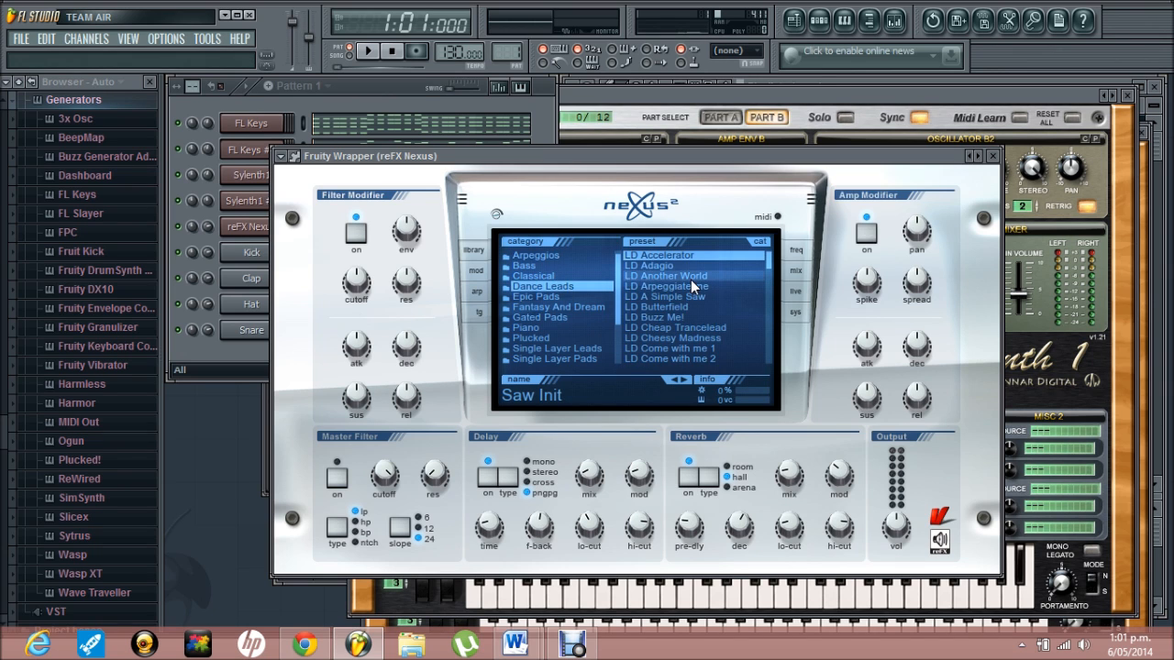
{"action": "scroll", "coordinate": [691, 280], "scroll_direction": "down", "scroll_amount": 6}
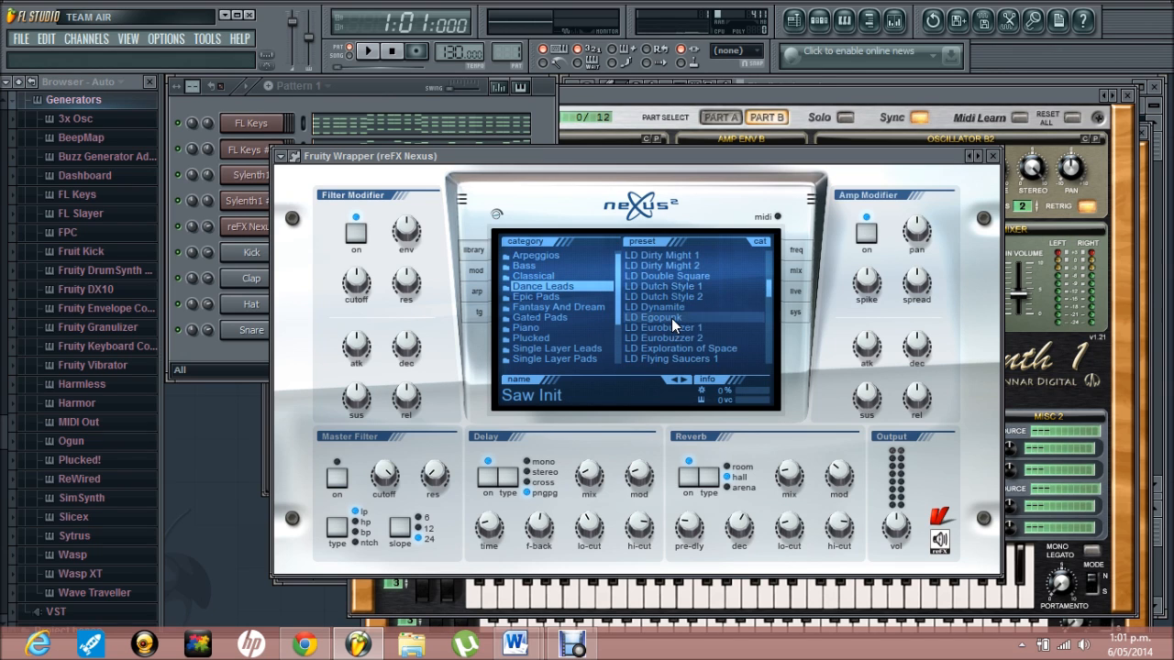
{"action": "left_click", "coordinate": [672, 318]}
{"action": "key", "text": "z"}
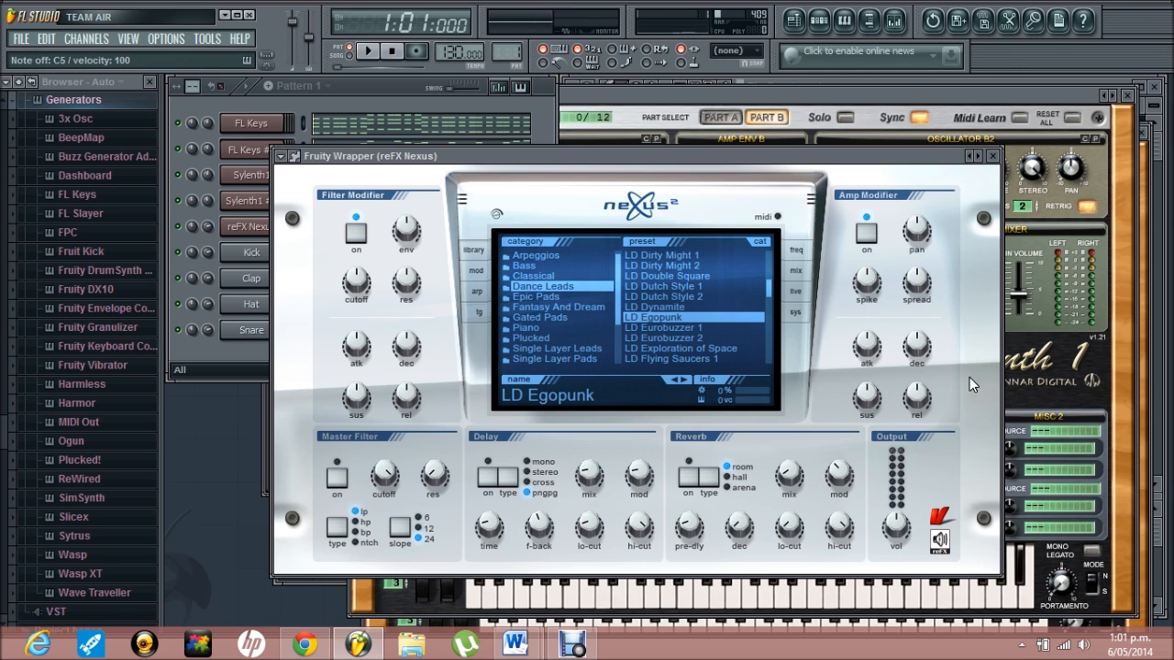
{"action": "mouse_move", "coordinate": [925, 396]}
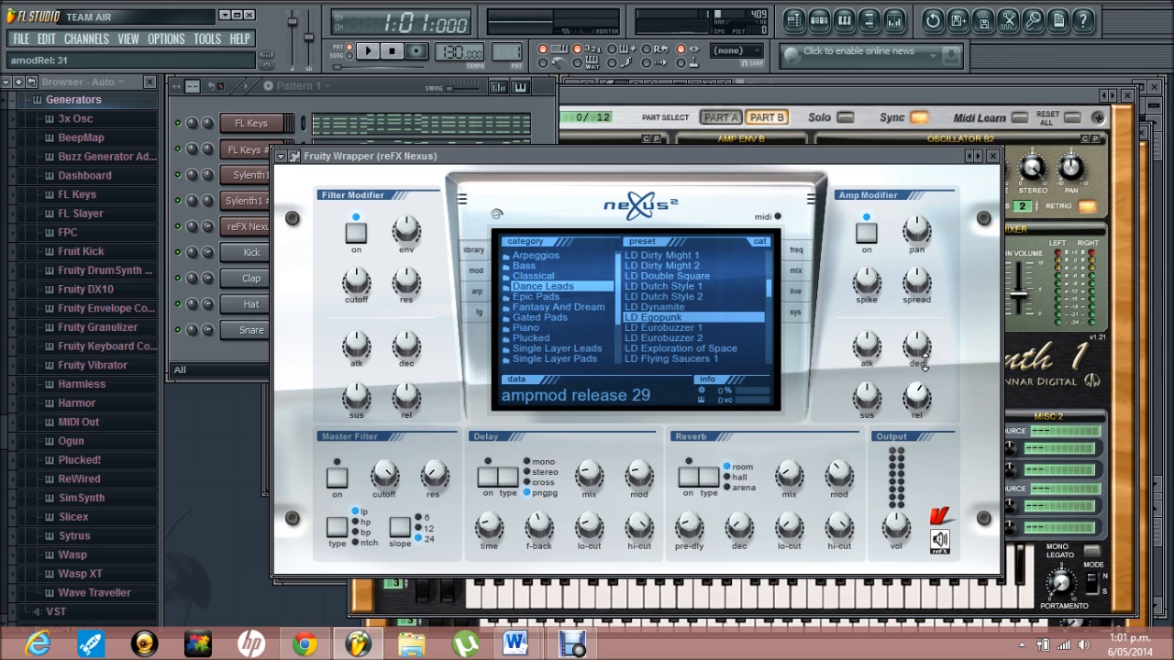
- Paste the copied melody into the reFX Nexus piano roll and play the pattern
{"action": "left_click", "coordinate": [352, 83]}
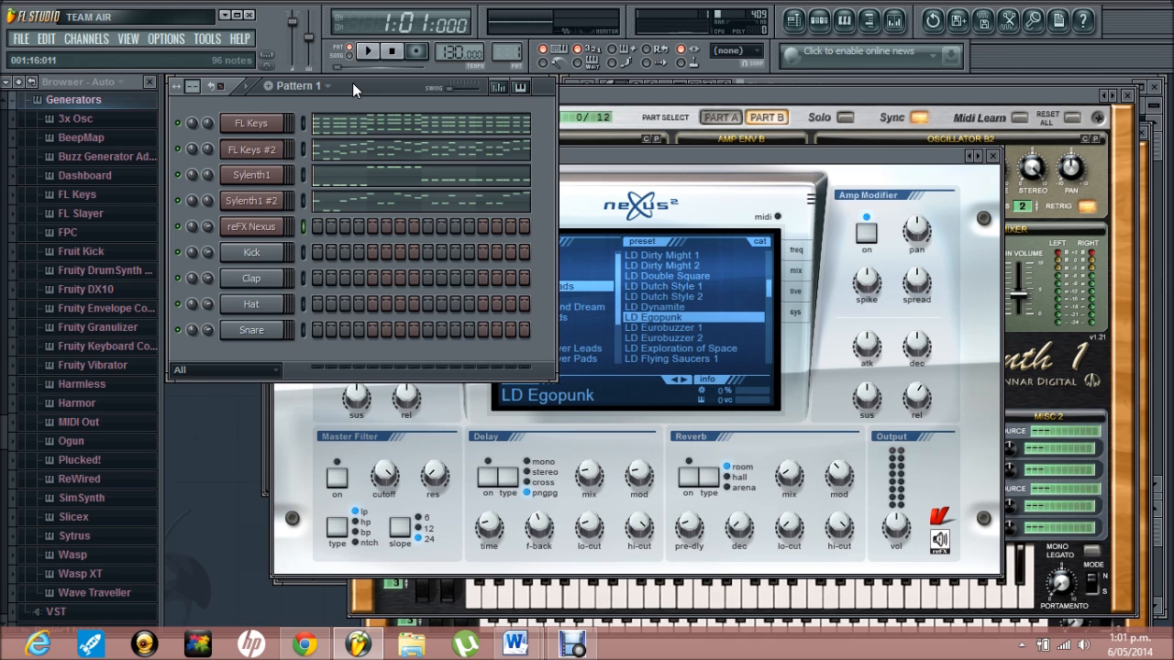
{"action": "right_click", "coordinate": [290, 227]}
{"action": "left_click", "coordinate": [303, 227]}
{"action": "key", "text": "space"}
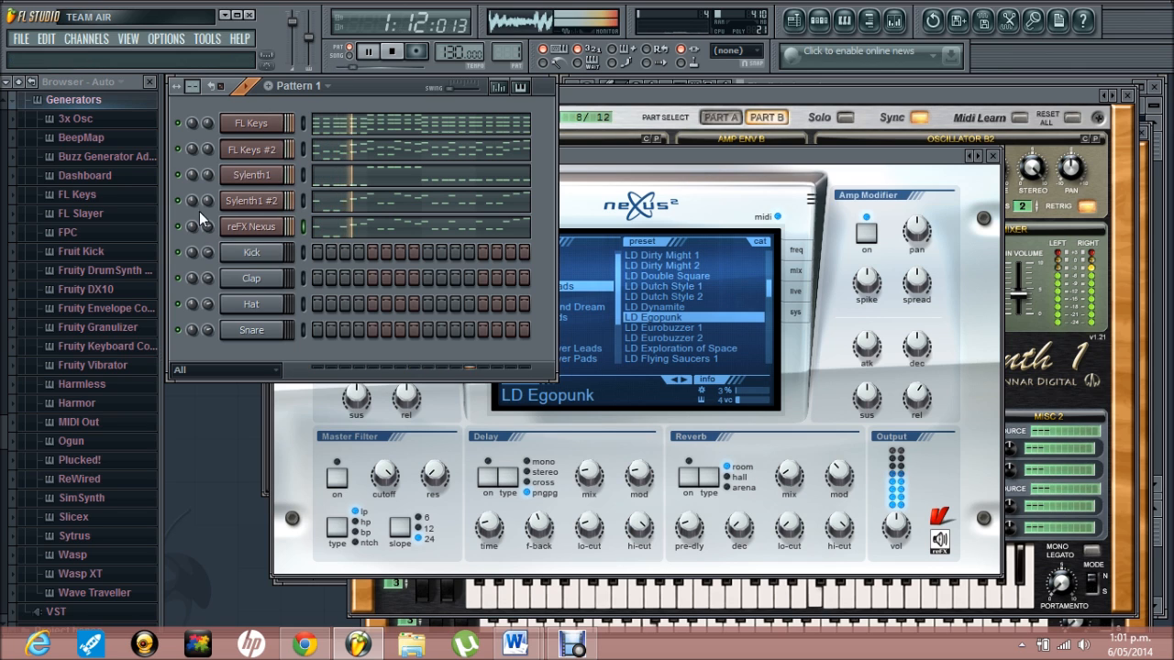
- Set the Part A amp envelope release of Sylenth1 #2 to 3.50 and adjust the FL Keys channel volume during playback
{"action": "left_click", "coordinate": [251, 201]}
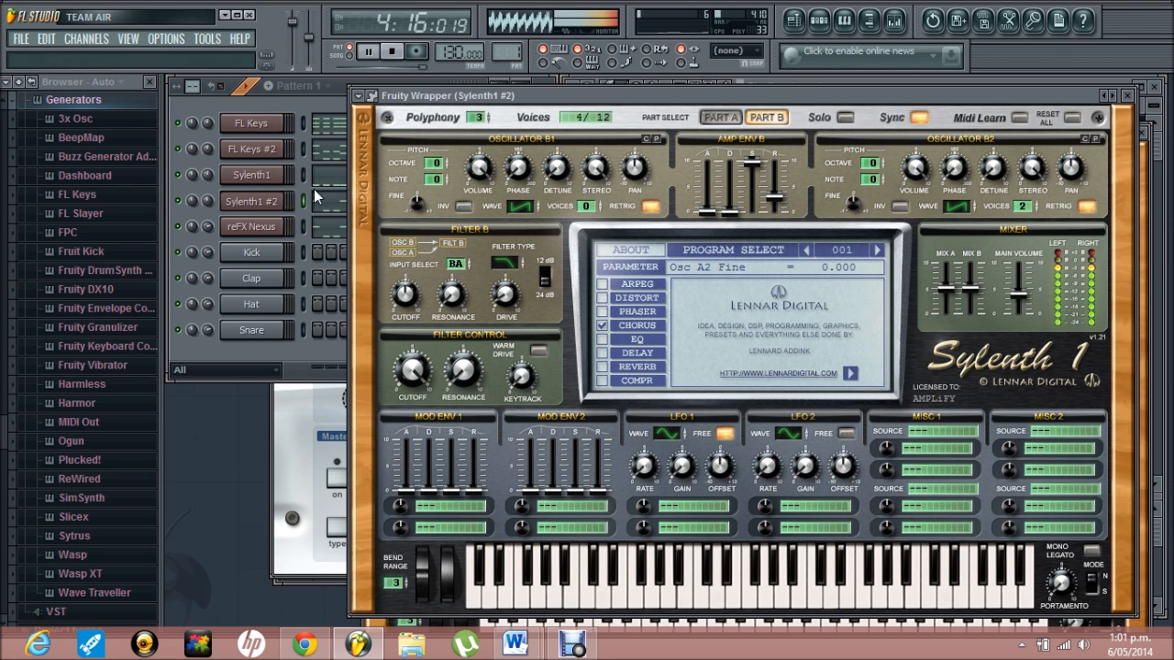
{"action": "double_click", "coordinate": [255, 198]}
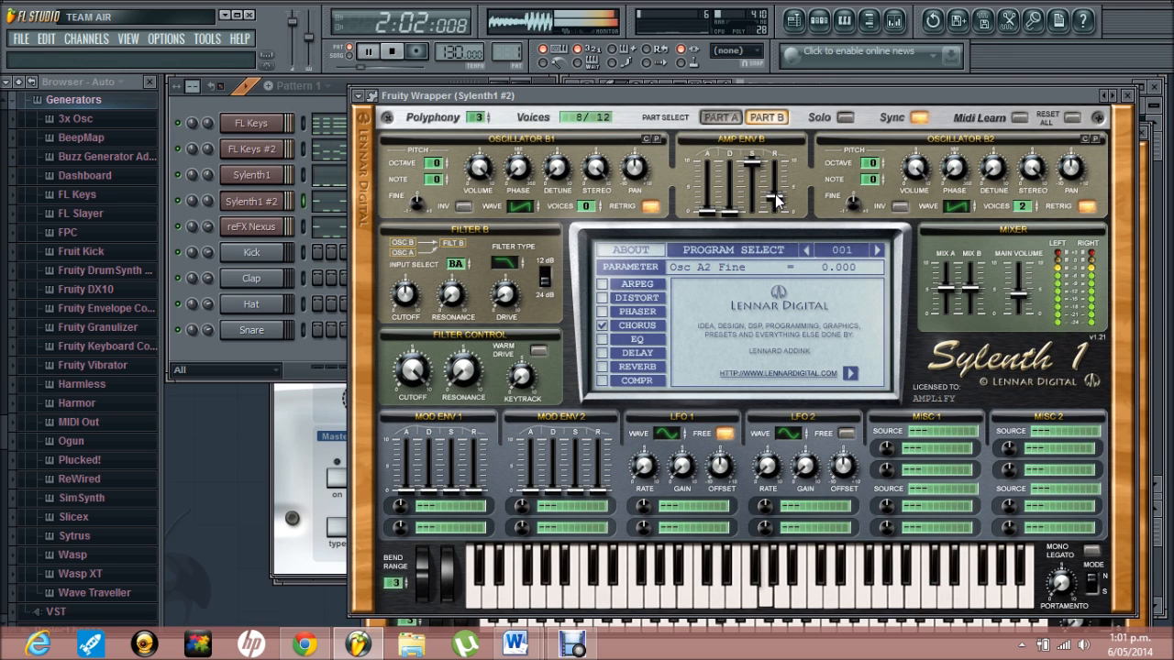
{"action": "left_click_drag", "start_coordinate": [773, 188], "coordinate": [777, 191]}
{"action": "left_click", "coordinate": [731, 118]}
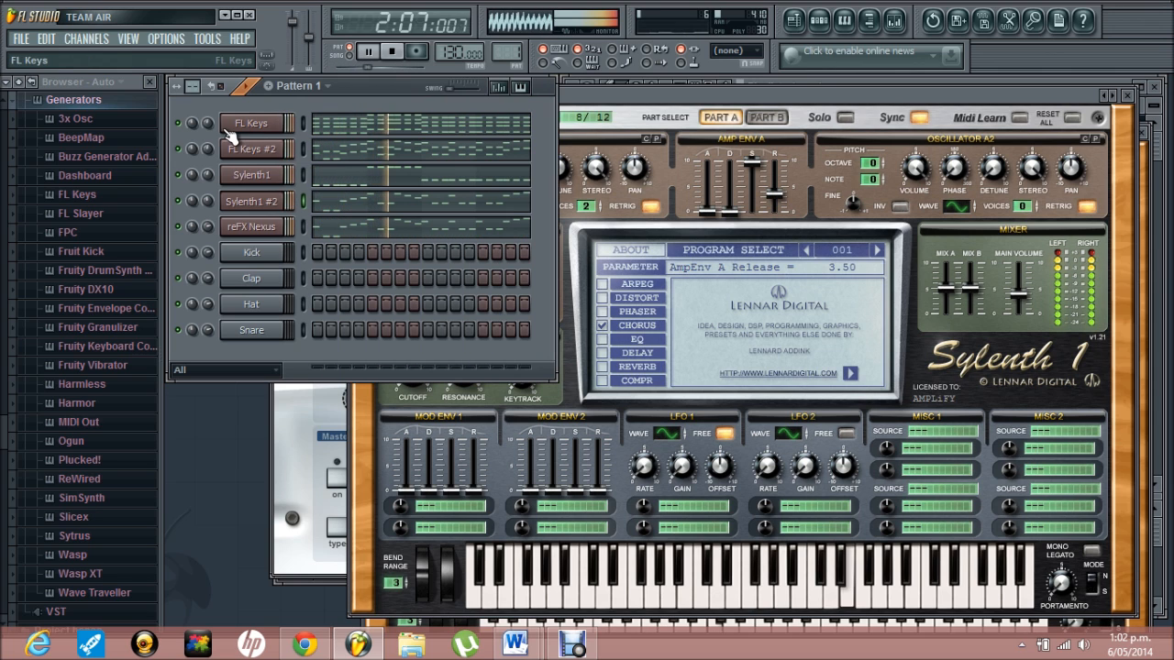
{"action": "left_click_drag", "start_coordinate": [211, 123], "coordinate": [211, 127]}
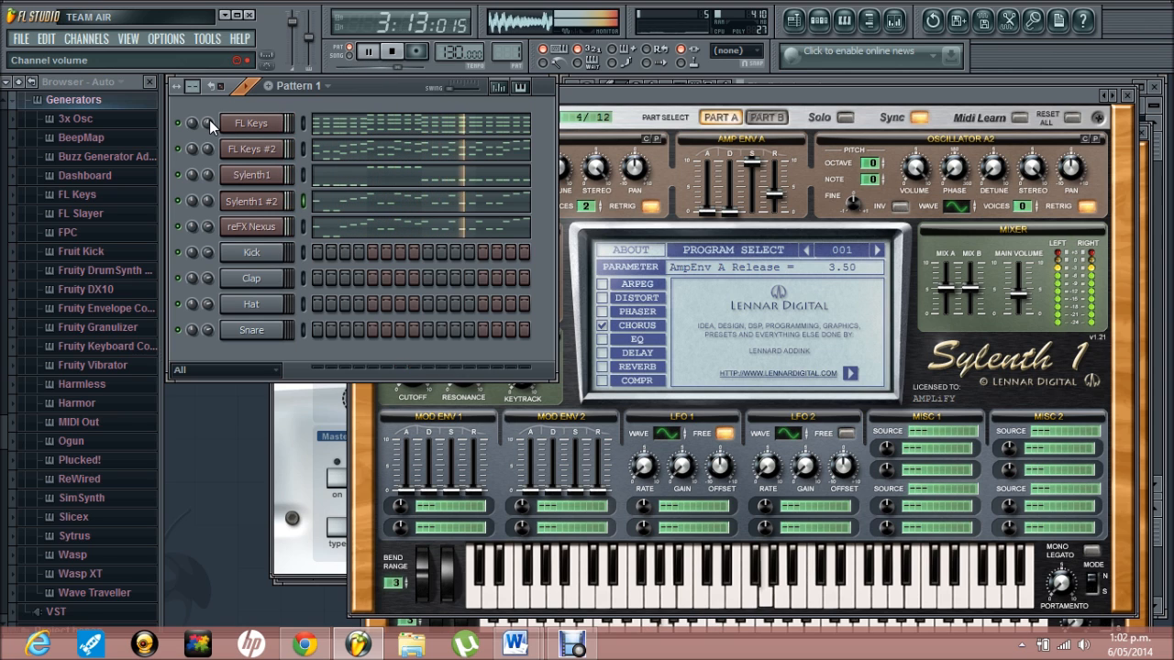
{"action": "key", "text": "space"}
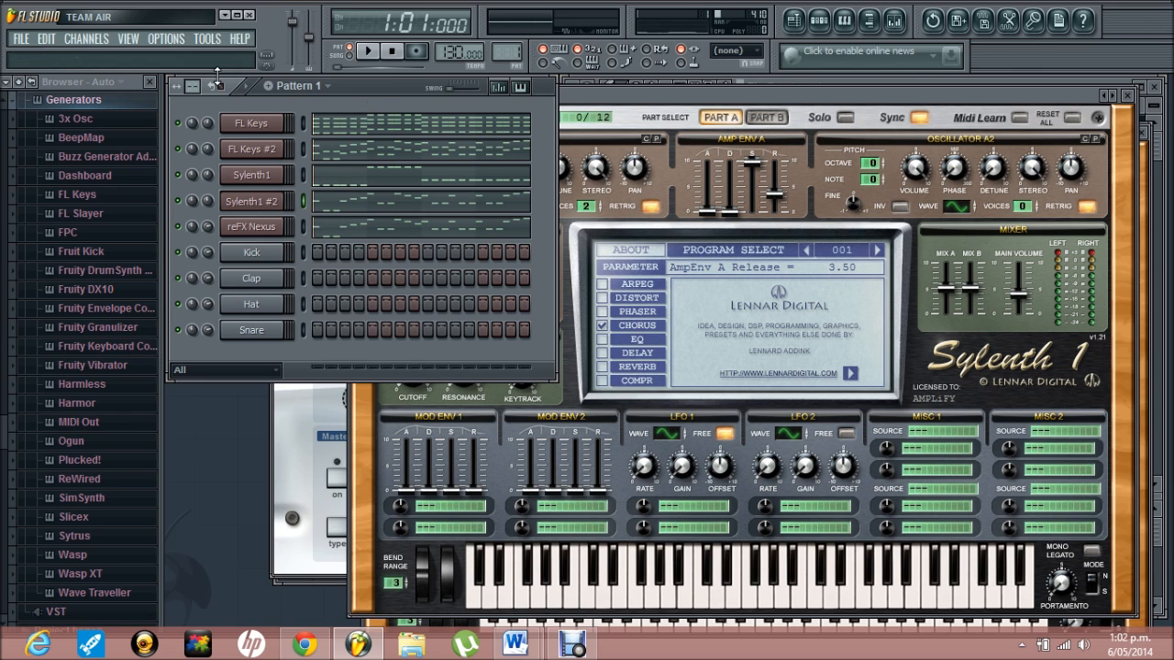
- Rename the FL Keys channel as Chords
{"action": "right_click", "coordinate": [281, 125]}
{"action": "left_click", "coordinate": [314, 151]}
{"action": "type", "text": "Chords"}
{"action": "key", "text": "Return"}
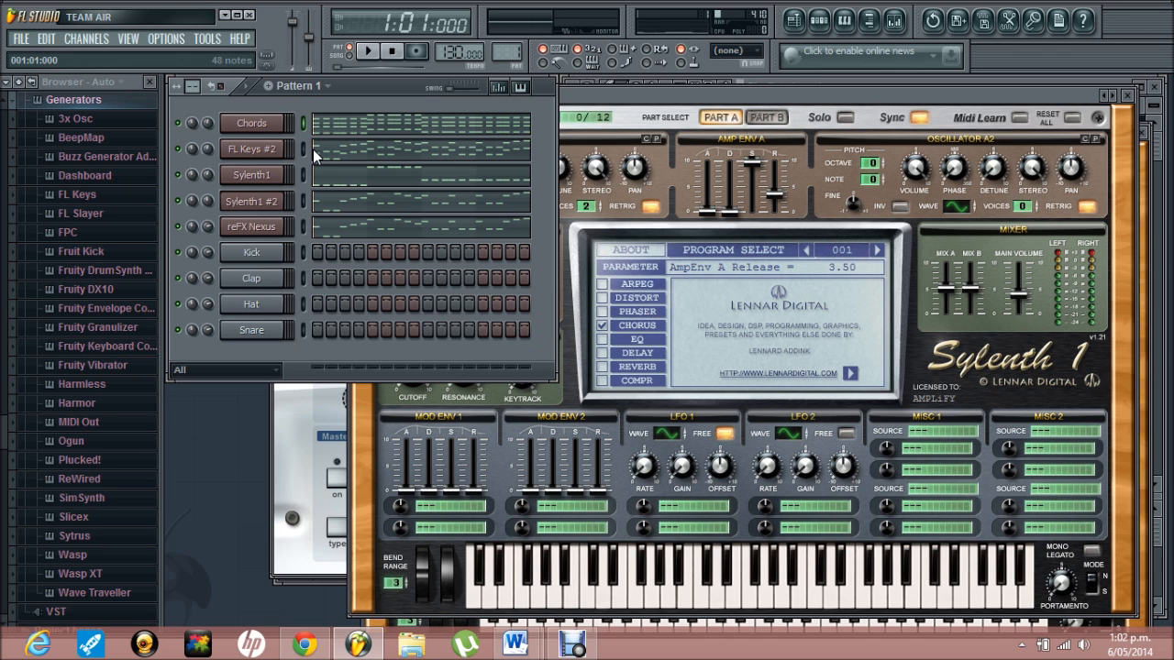
- Rename the FL Keys #2 channel as Piano Lead
{"action": "right_click", "coordinate": [269, 151]}
{"action": "left_click", "coordinate": [292, 166]}
{"action": "type", "text": "Pi"}
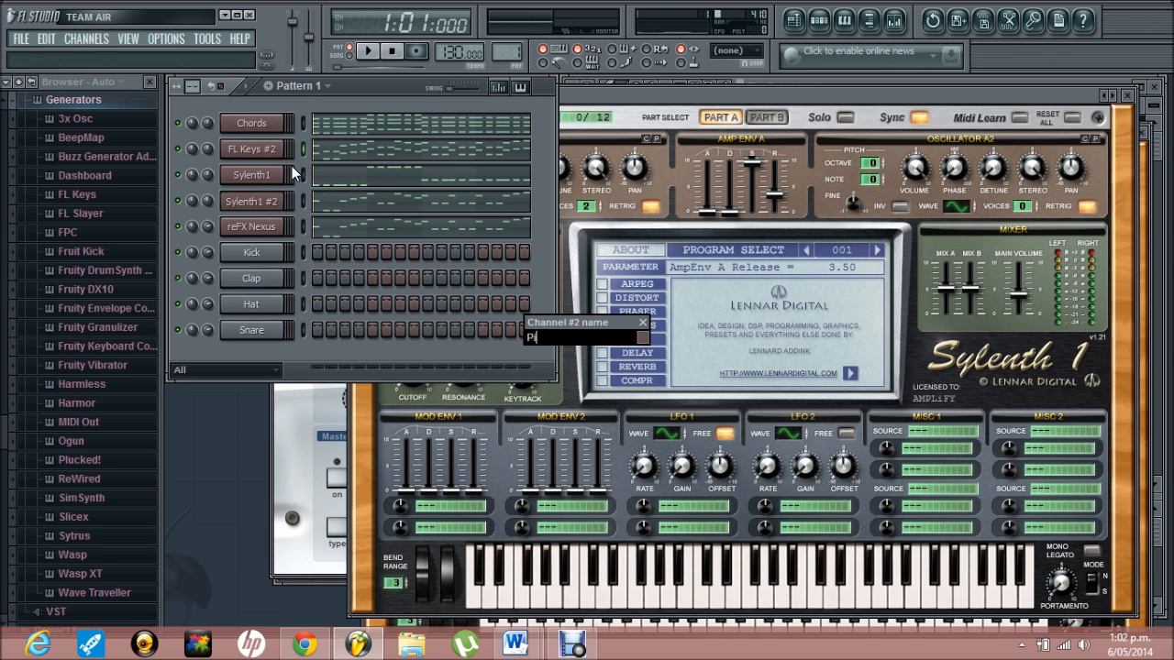
{"action": "type", "text": "ano Lead"}
{"action": "key", "text": "Return"}
- Rename the Sylenth1 channel as Bass
{"action": "right_click", "coordinate": [268, 176]}
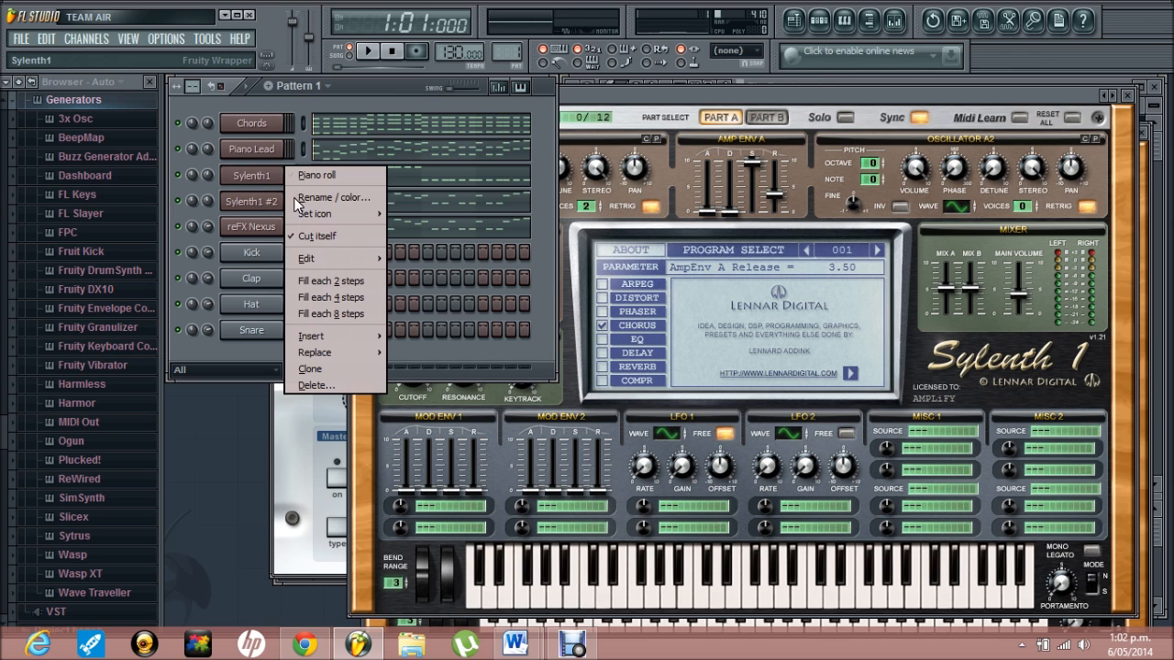
{"action": "left_click", "coordinate": [300, 202]}
{"action": "type", "text": "Bass"}
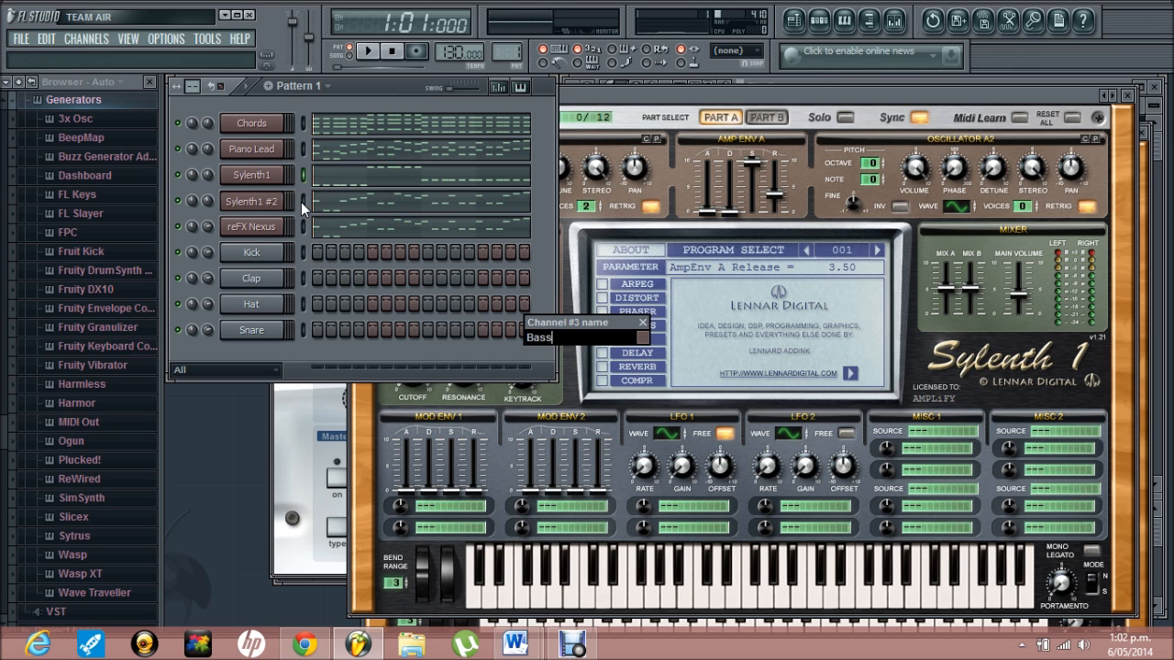
{"action": "key", "text": "Return"}
- Rename the Sylenth1 #2 channel as Lead and the reFX Nexus channel as Lead 2
{"action": "right_click", "coordinate": [290, 202]}
{"action": "left_click", "coordinate": [318, 218]}
{"action": "type", "text": "Lead"}
{"action": "key", "text": "Return"}
{"action": "right_click", "coordinate": [283, 225]}
{"action": "left_click", "coordinate": [309, 248]}
{"action": "type", "text": "Lead 2"}
{"action": "key", "text": "Return"}
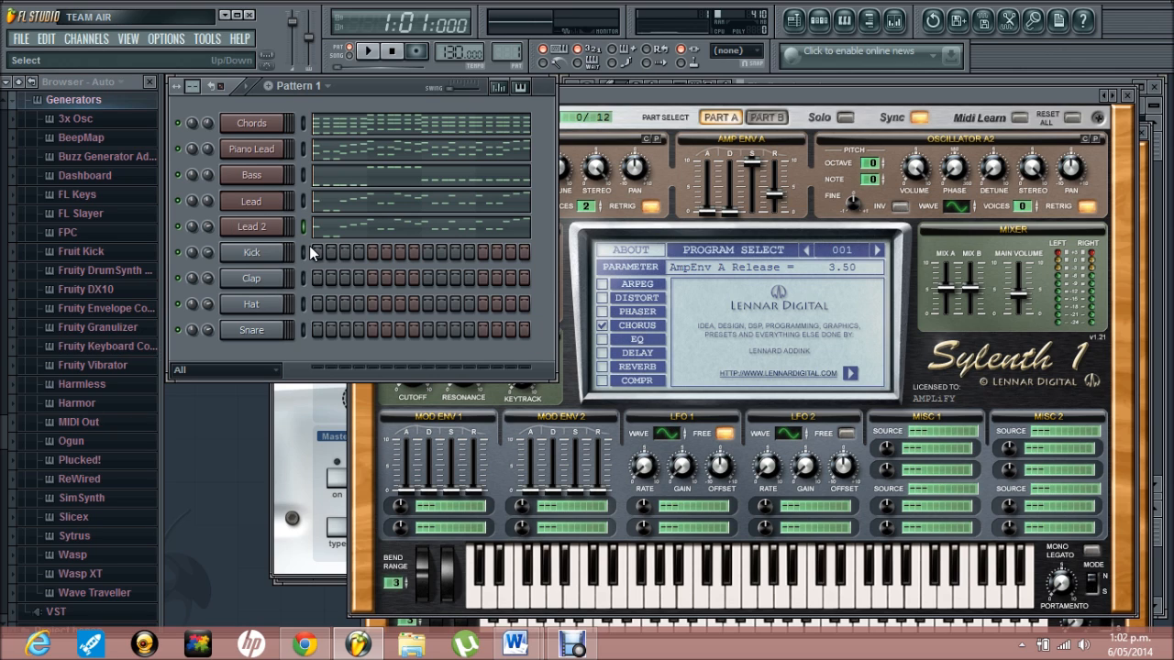
- Rename the Kick channel as Sidechain
{"action": "right_click", "coordinate": [280, 254]}
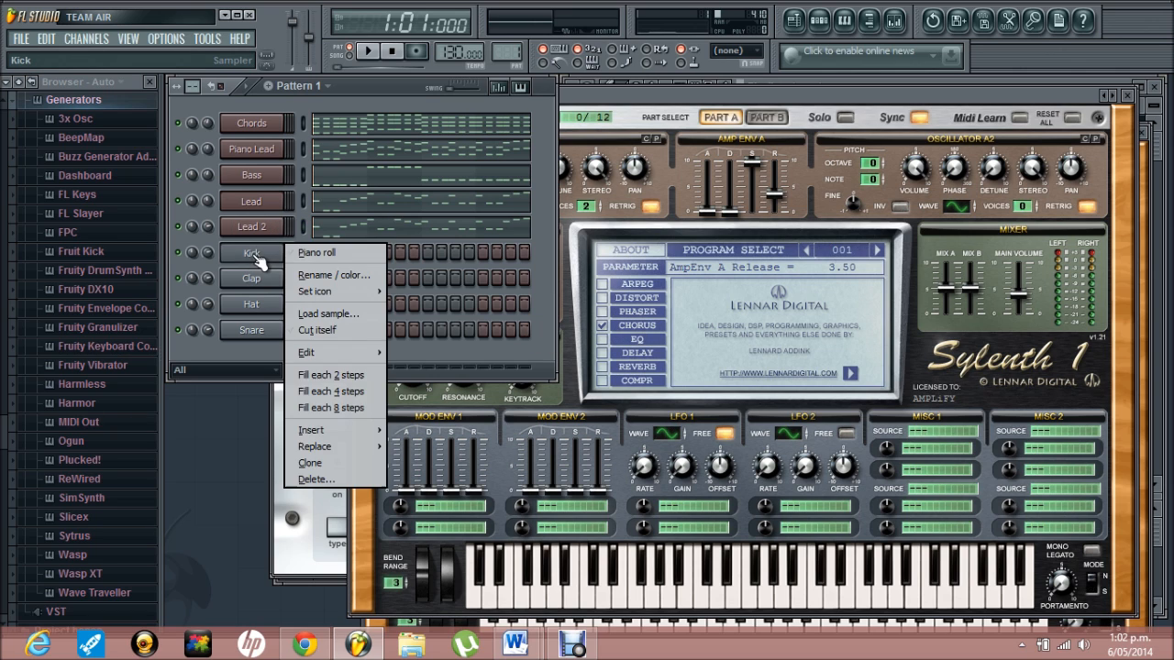
{"action": "left_click", "coordinate": [306, 274]}
{"action": "type", "text": "Sidechain"}
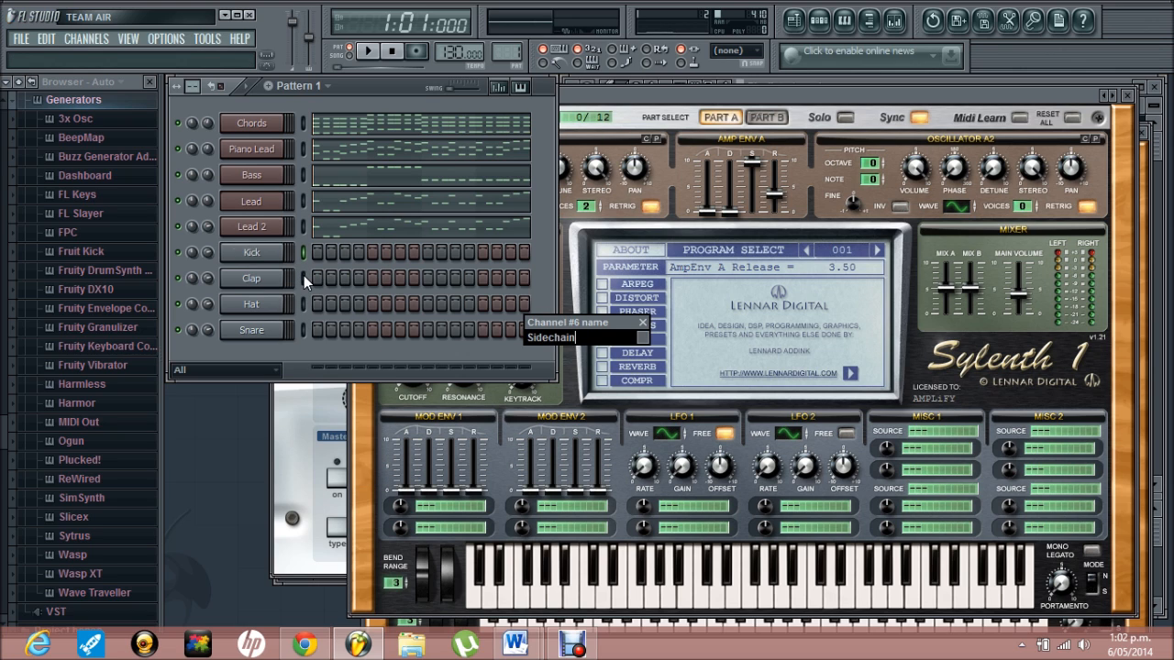
{"action": "key", "text": "Return"}
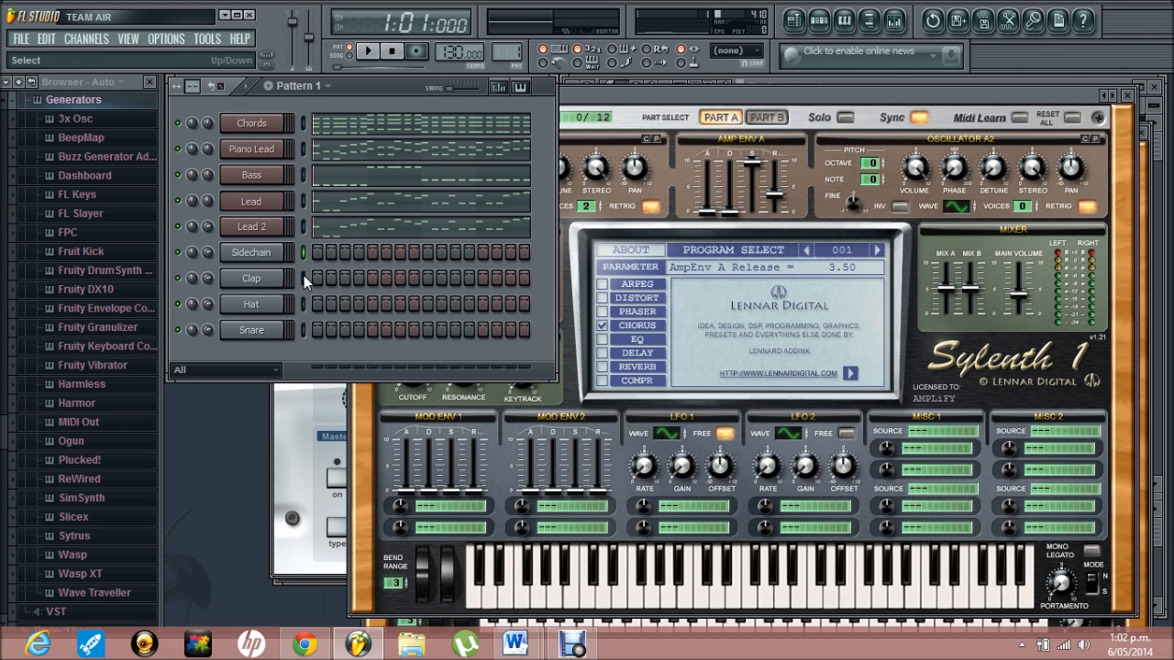
- Show the mixer and link the Sidechain channel to mixer insert 1
{"action": "left_click", "coordinate": [304, 149]}
{"action": "left_click", "coordinate": [304, 123]}
{"action": "left_click", "coordinate": [894, 19]}
{"action": "left_click_drag", "start_coordinate": [615, 271], "coordinate": [722, 239]}
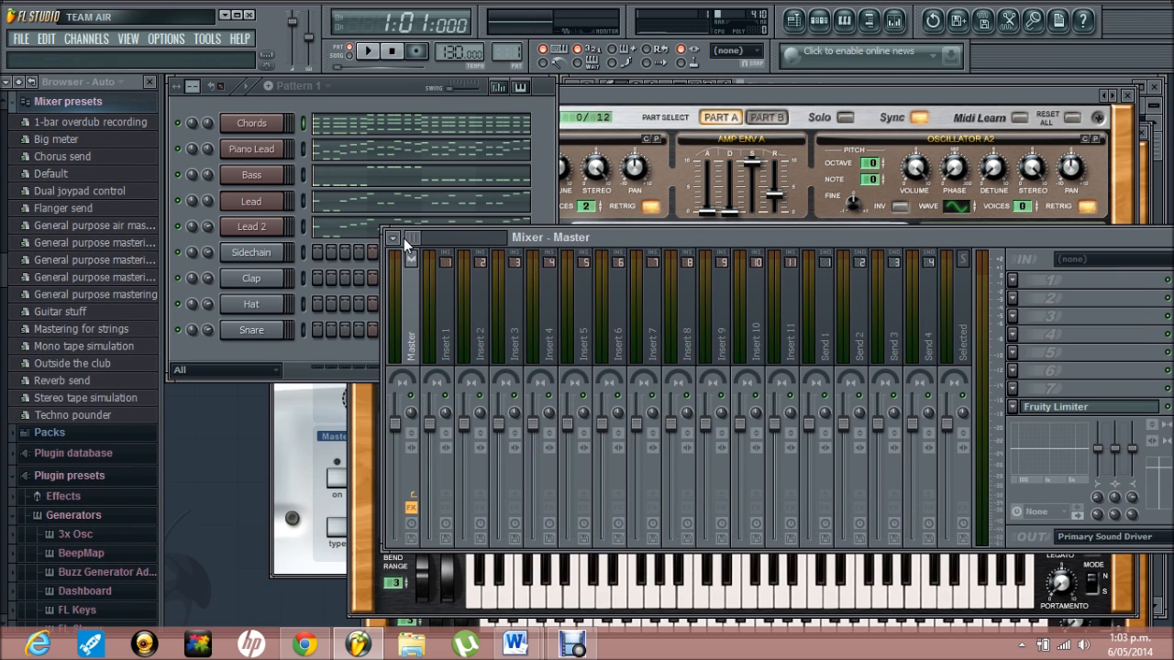
{"action": "left_click", "coordinate": [304, 252]}
{"action": "left_click", "coordinate": [587, 237]}
{"action": "left_click", "coordinate": [451, 336]}
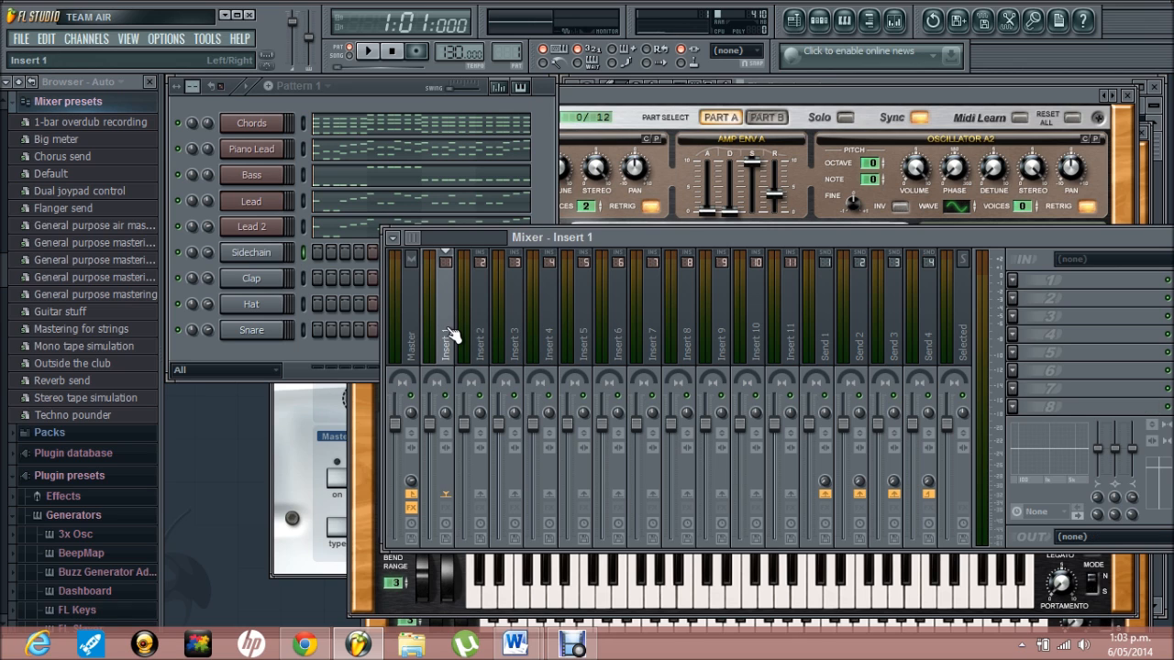
{"action": "key", "text": "ctrl+l"}
- Link the Chords channel to mixer insert 6 and the Piano Lead channel to insert 7
{"action": "left_click", "coordinate": [304, 123]}
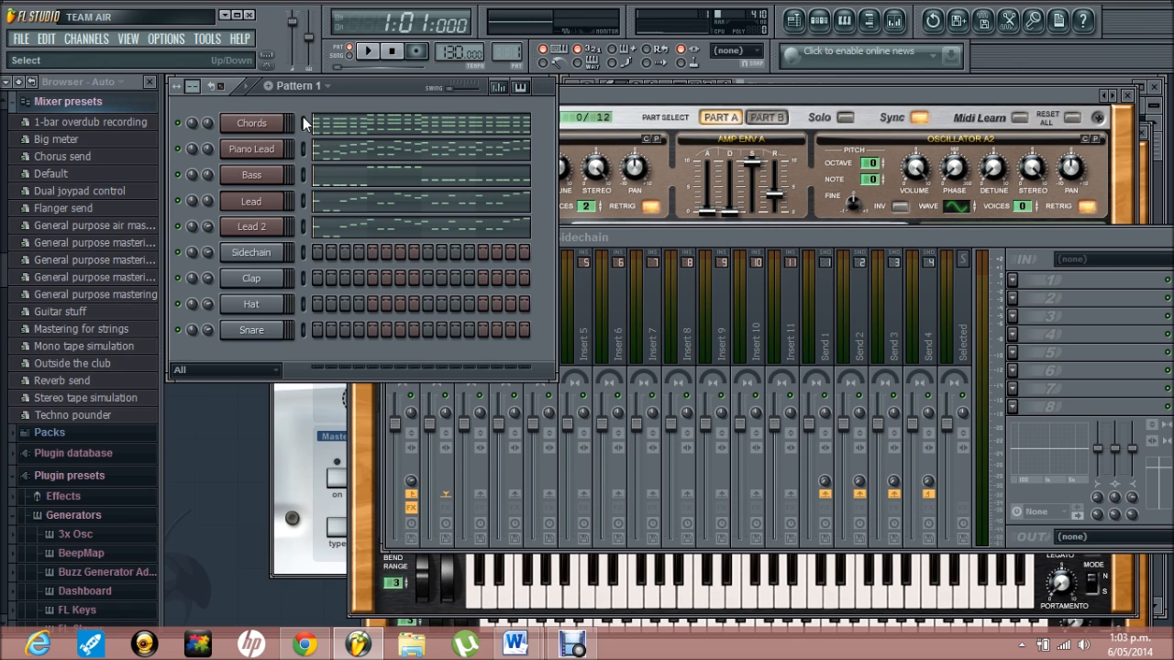
{"action": "left_click", "coordinate": [620, 341]}
{"action": "key", "text": "ctrl+l"}
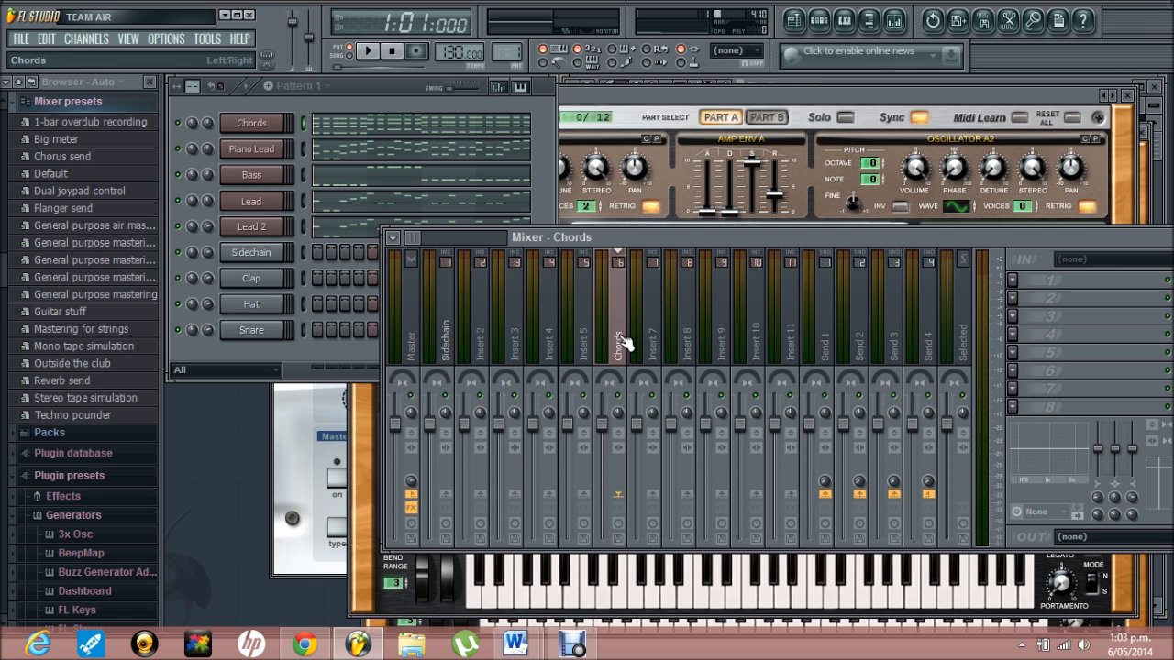
{"action": "left_click", "coordinate": [303, 149]}
{"action": "left_click", "coordinate": [657, 332]}
{"action": "key", "text": "ctrl+l"}
- Link the Bass, Lead and Lead 2 channels to mixer inserts 8, 9 and 10 respectively
{"action": "left_click", "coordinate": [303, 174]}
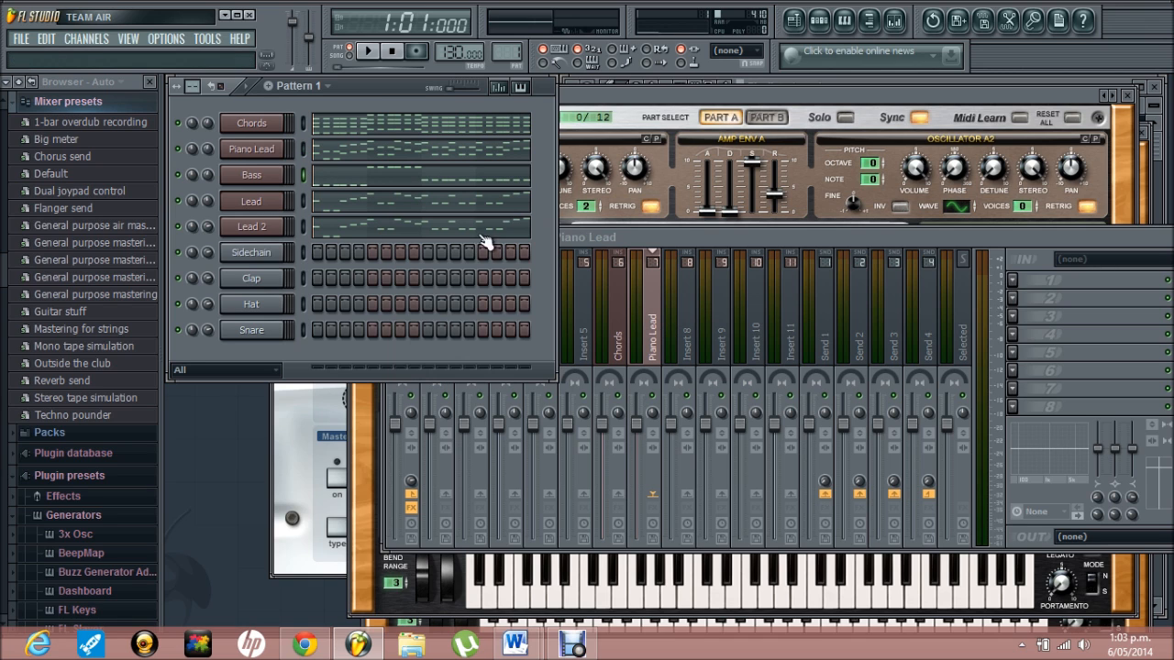
{"action": "left_click", "coordinate": [688, 342]}
{"action": "key", "text": "ctrl+l"}
{"action": "left_click", "coordinate": [304, 201]}
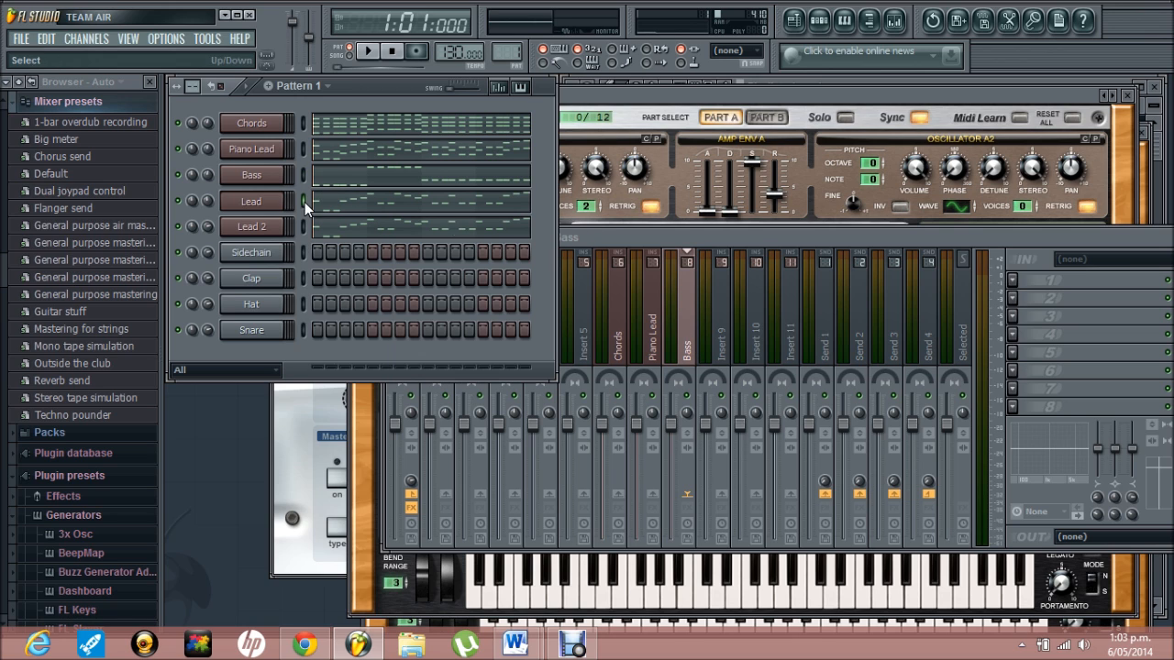
{"action": "left_click", "coordinate": [721, 328]}
{"action": "key", "text": "ctrl+l"}
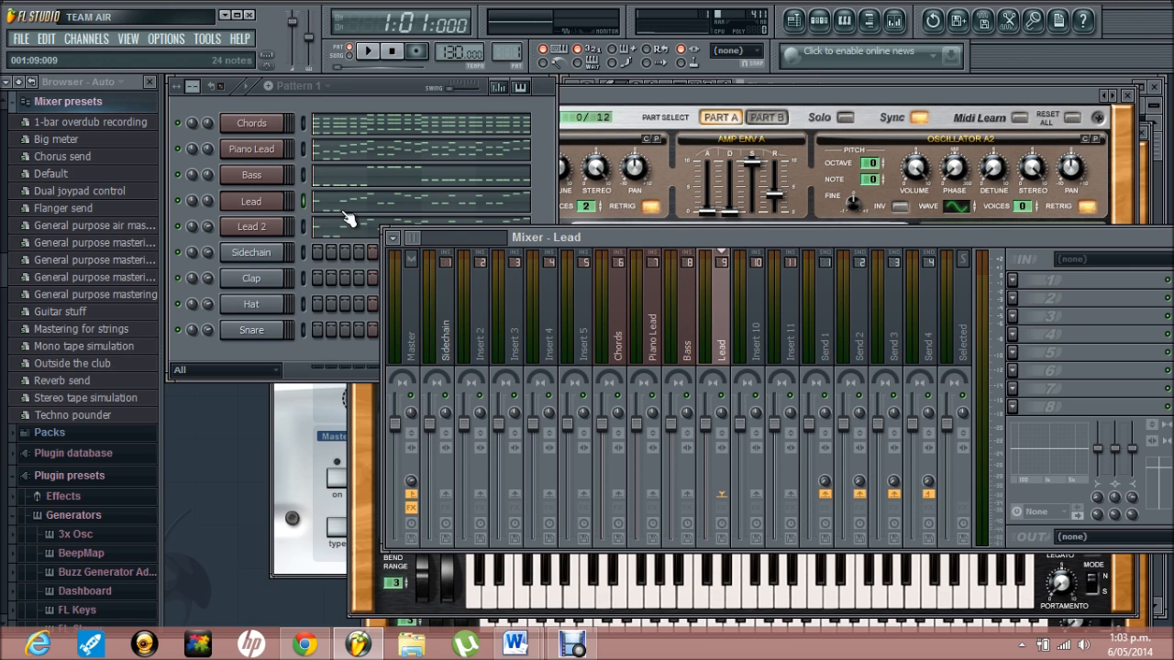
{"action": "left_click", "coordinate": [304, 227]}
{"action": "left_click", "coordinate": [756, 352]}
{"action": "key", "text": "ctrl+l"}
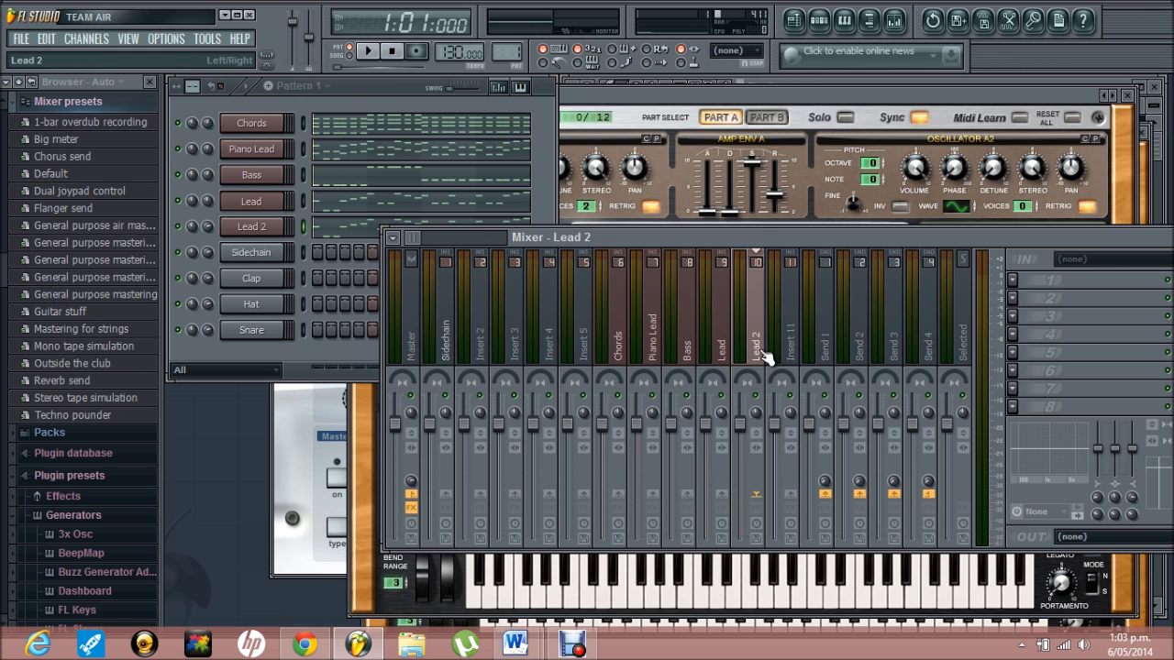
- Clone the Sidechain channel and link the copy to mixer insert 2
{"action": "right_click", "coordinate": [260, 254]}
{"action": "left_click", "coordinate": [321, 463]}
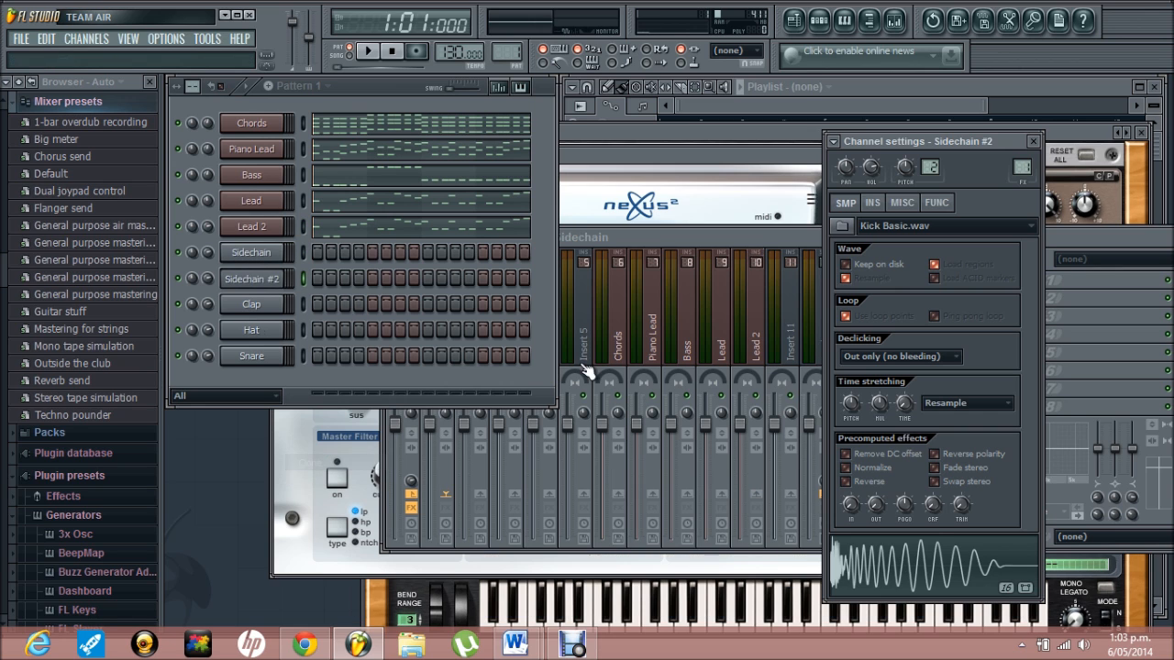
{"action": "left_click", "coordinate": [613, 264]}
{"action": "left_click", "coordinate": [496, 341]}
{"action": "key", "text": "ctrl+l"}
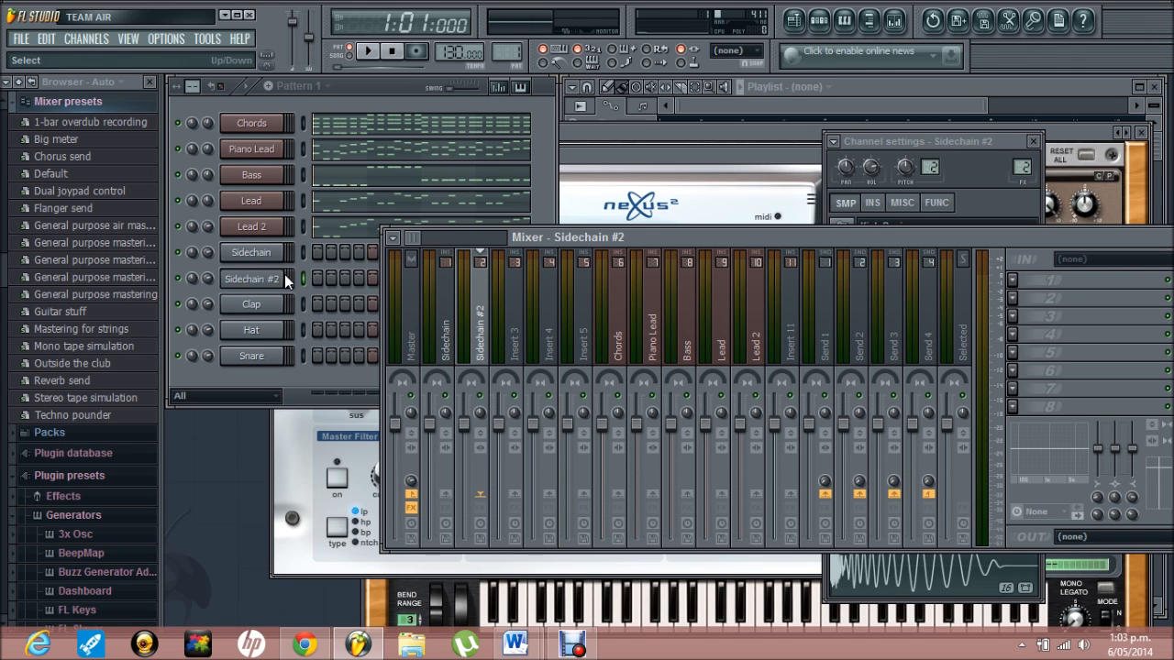
- Load Fruity Peak Controller into the first effect slot of the Sidechain mixer track
{"action": "left_click", "coordinate": [444, 364]}
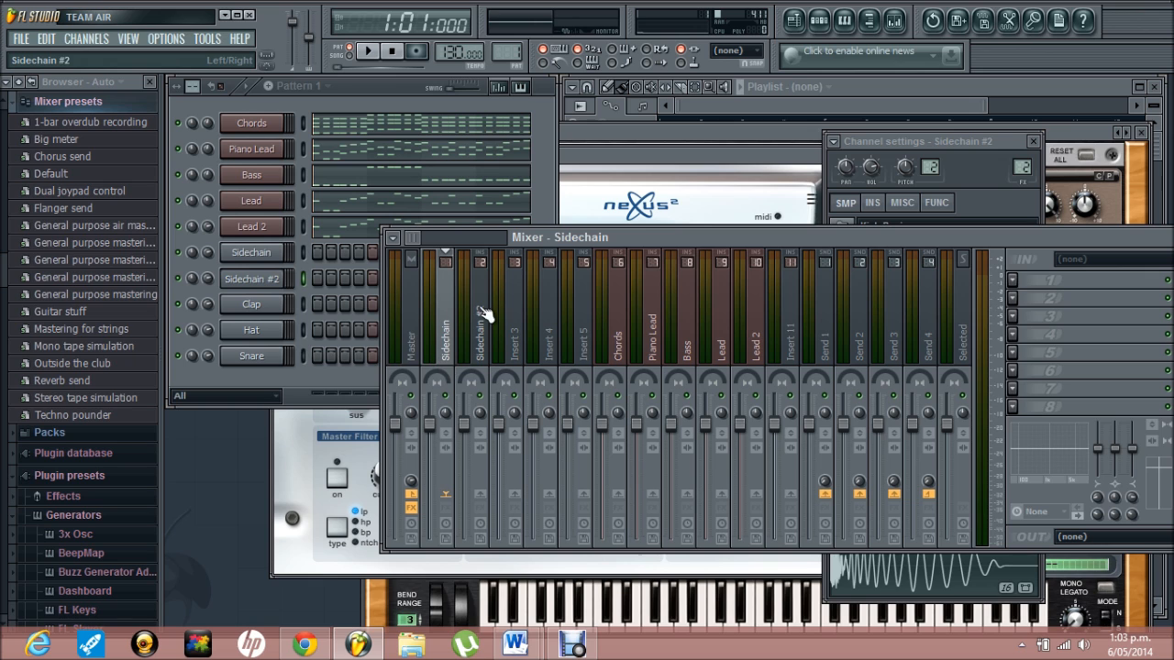
{"action": "left_click_drag", "start_coordinate": [641, 232], "coordinate": [581, 195]}
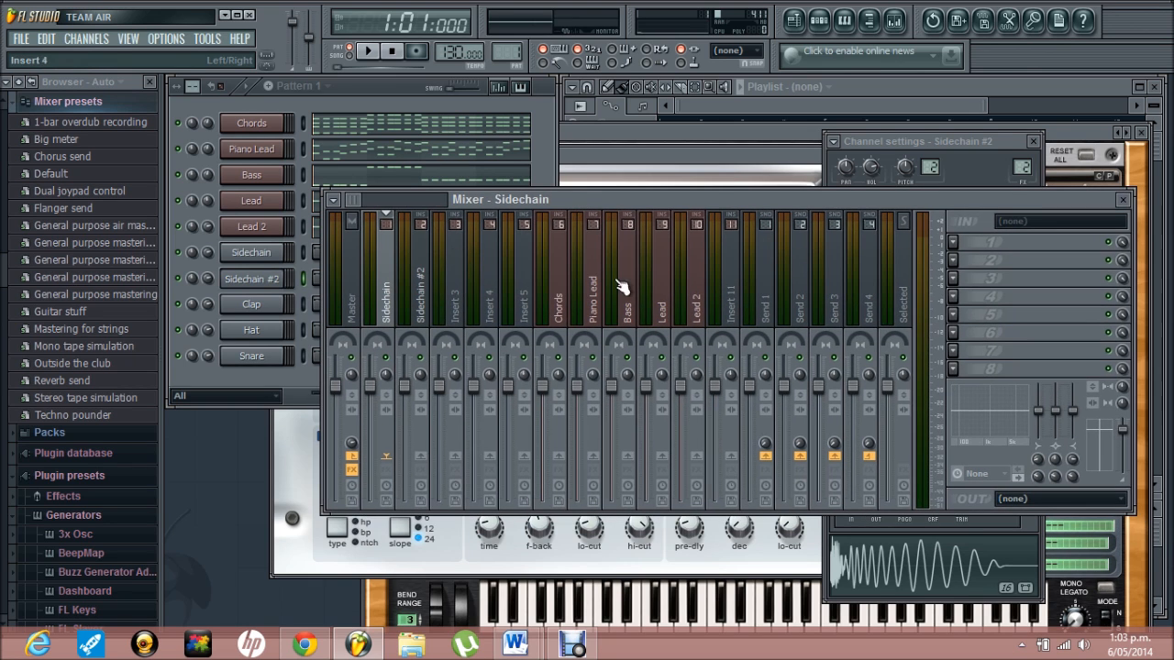
{"action": "left_click", "coordinate": [952, 242]}
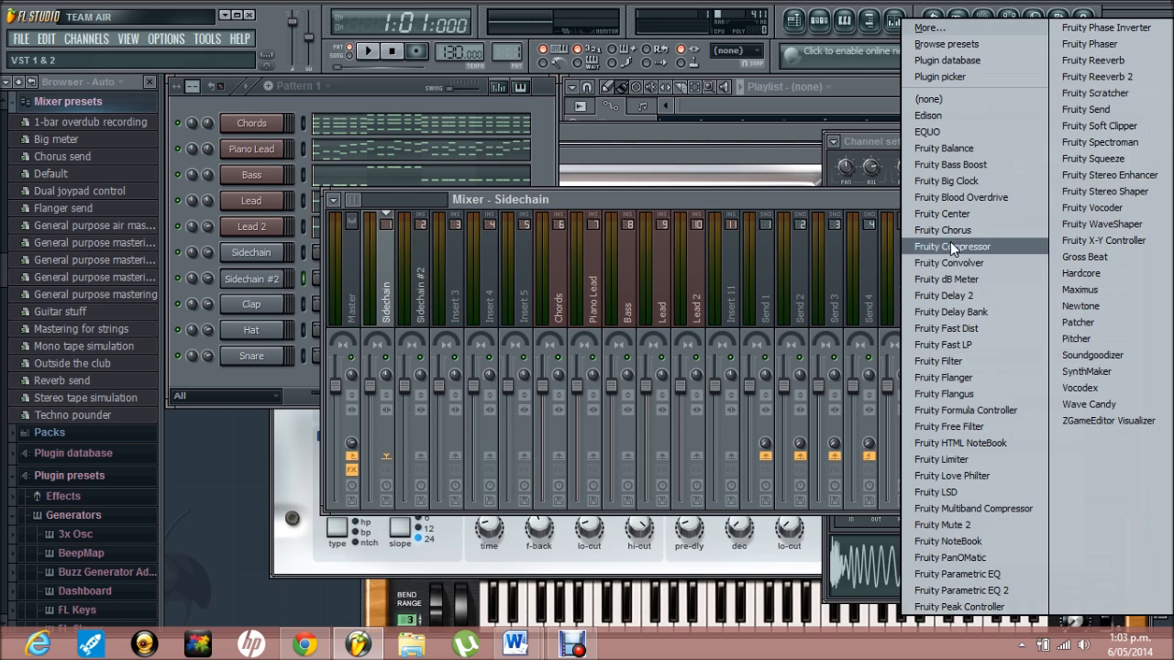
{"action": "left_click", "coordinate": [969, 610]}
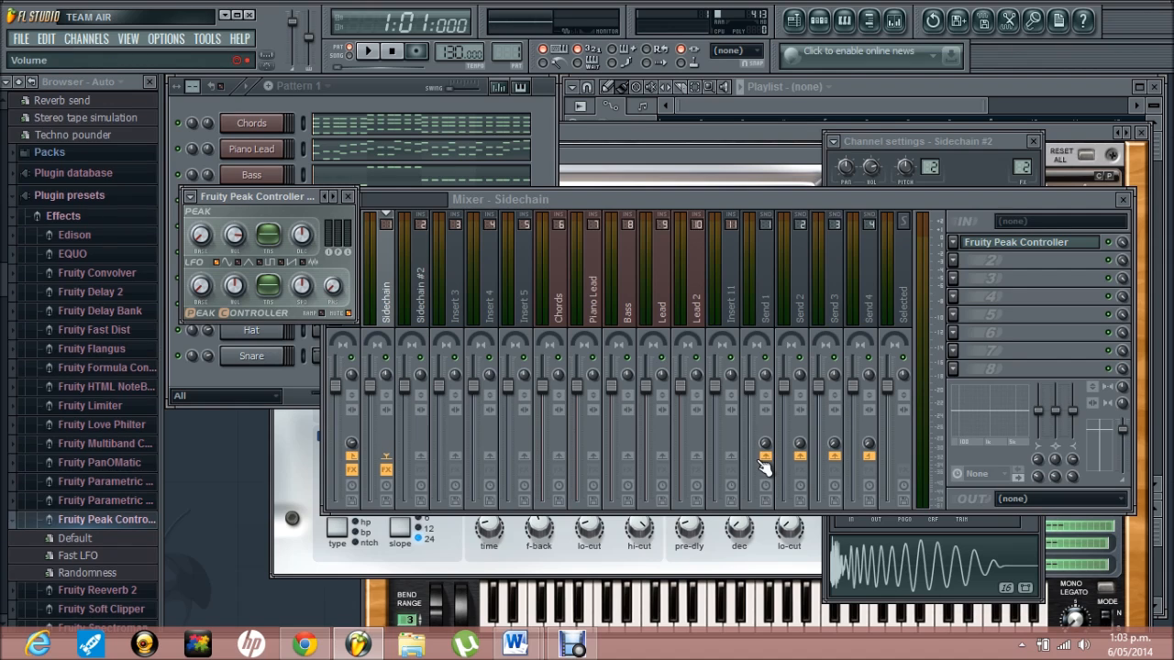
- Adjust the peak base and LFO base of the Sidechain track's Fruity Peak Controller
{"action": "left_click", "coordinate": [764, 395]}
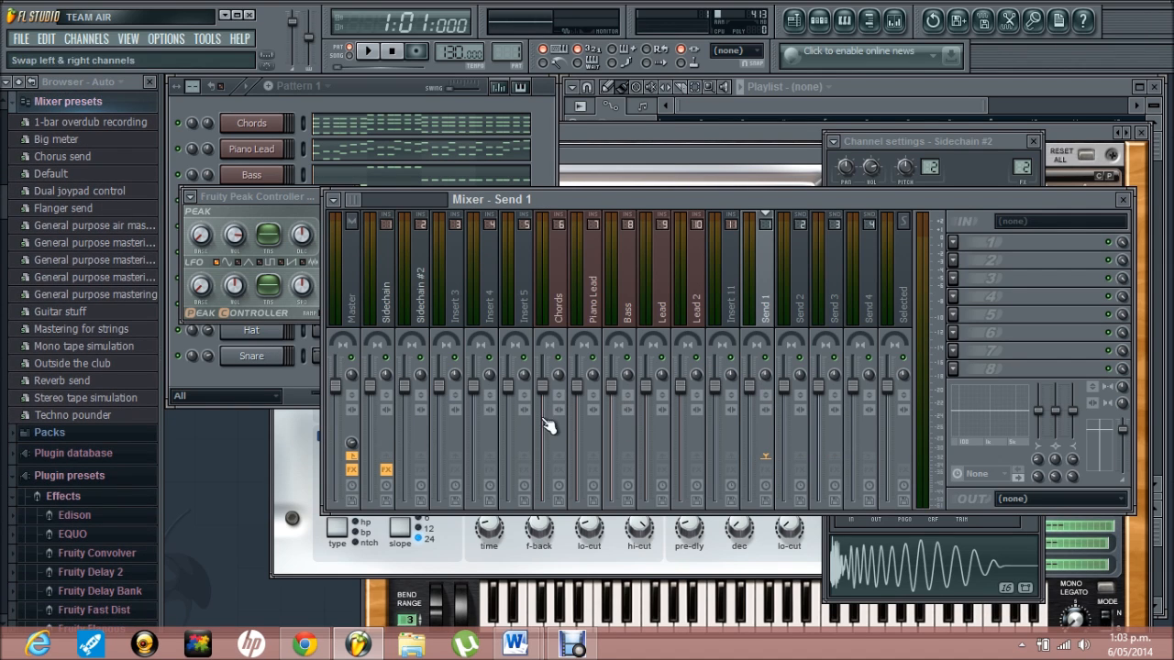
{"action": "mouse_move", "coordinate": [250, 202]}
{"action": "left_mouse_down"}
{"action": "mouse_move", "coordinate": [272, 196]}
{"action": "mouse_move", "coordinate": [236, 202]}
{"action": "mouse_move", "coordinate": [247, 202]}
{"action": "left_mouse_up"}
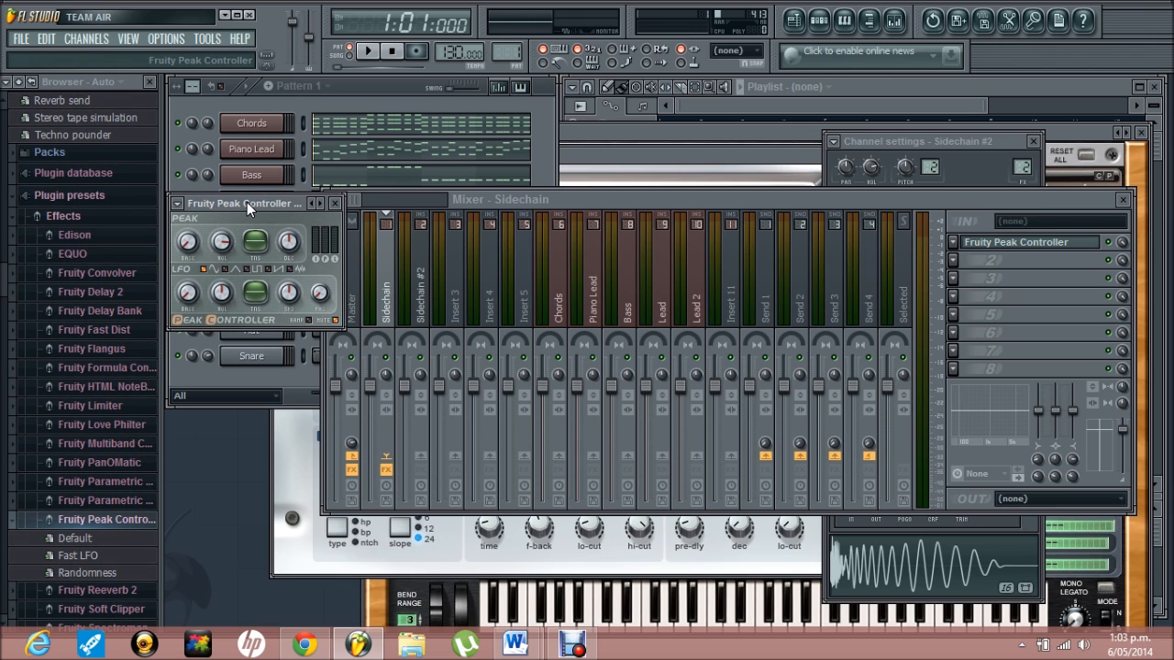
{"action": "left_click", "coordinate": [188, 243]}
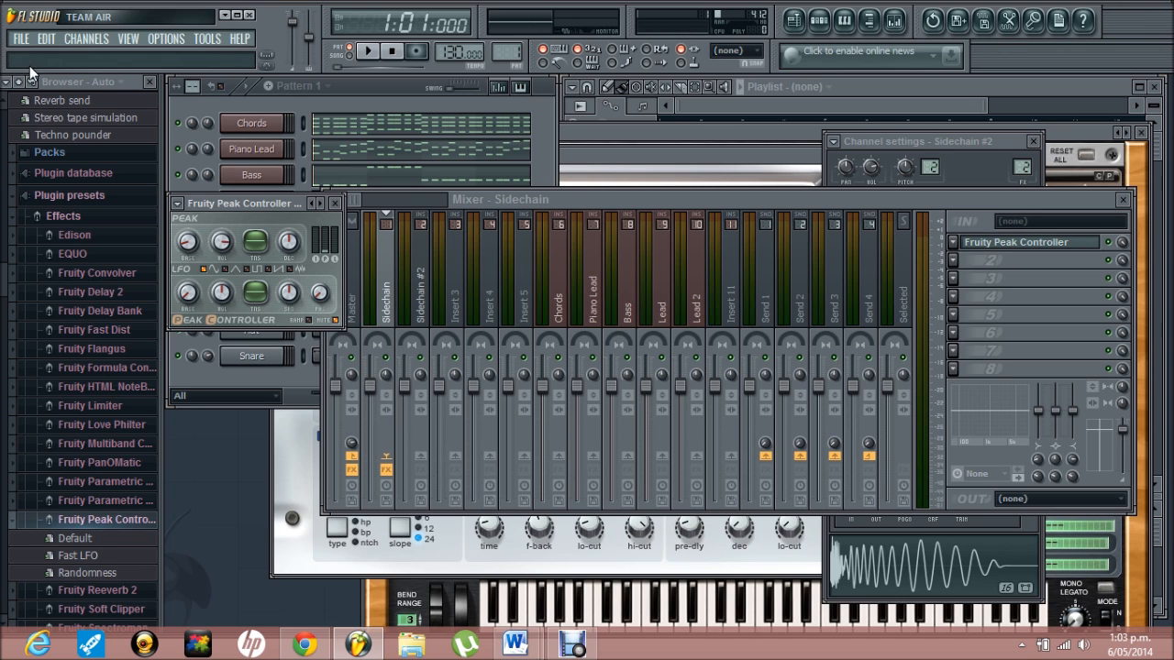
{"action": "left_click_drag", "start_coordinate": [187, 299], "coordinate": [188, 292]}
- Load Fruity Peak Controller into the Sidechain #2 track's first slot, set its peak base to about 9% and adjust its LFO base
{"action": "left_click", "coordinate": [424, 317]}
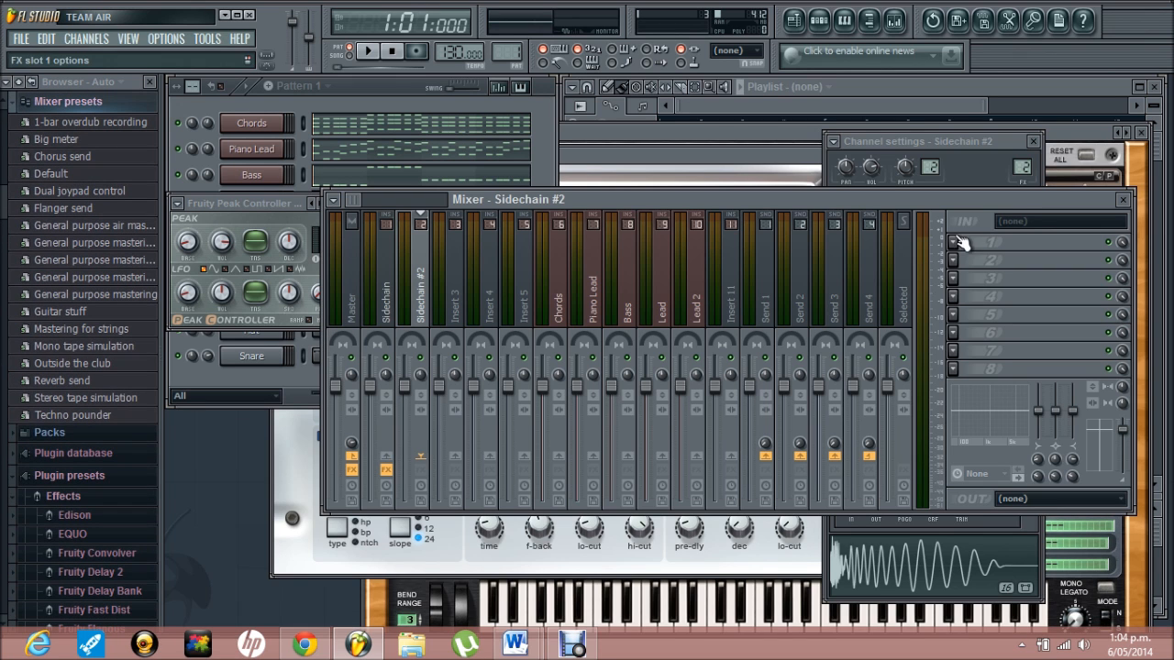
{"action": "left_click", "coordinate": [958, 242]}
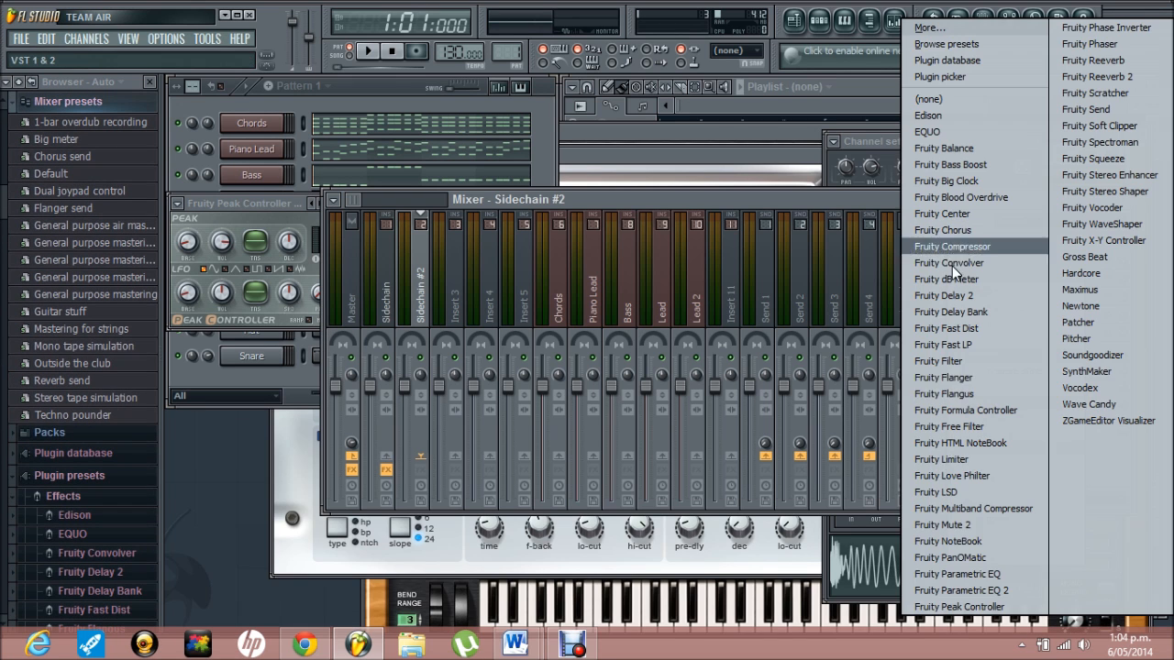
{"action": "left_click", "coordinate": [947, 604]}
{"action": "left_click_drag", "start_coordinate": [204, 244], "coordinate": [204, 240]}
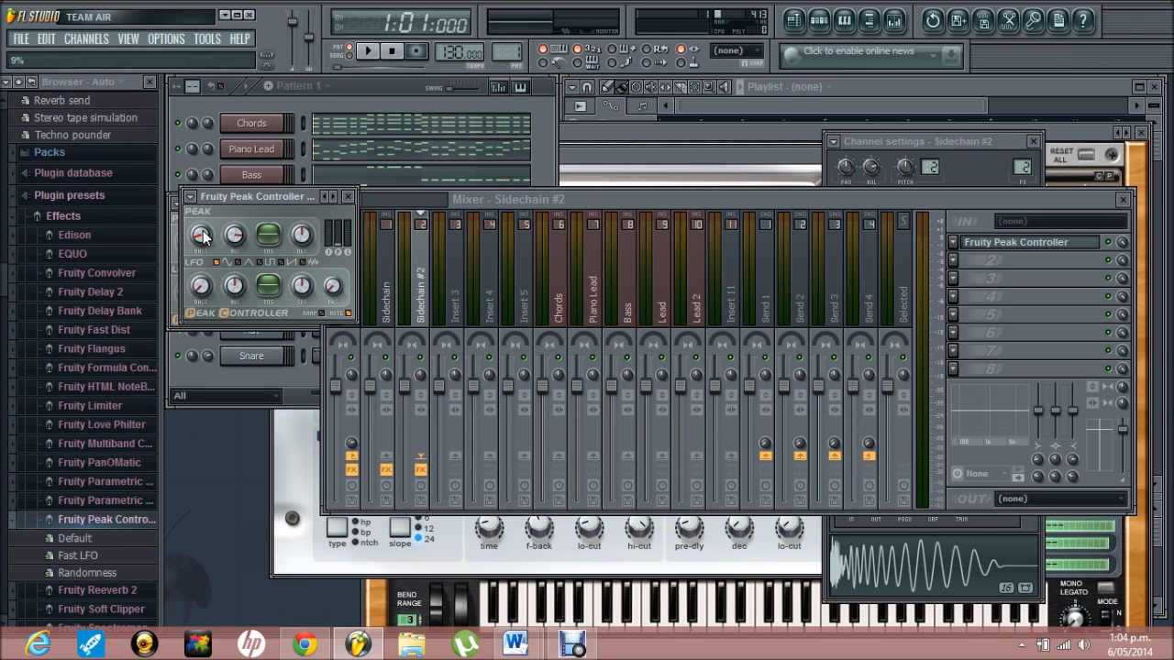
{"action": "left_click_drag", "start_coordinate": [203, 290], "coordinate": [205, 289]}
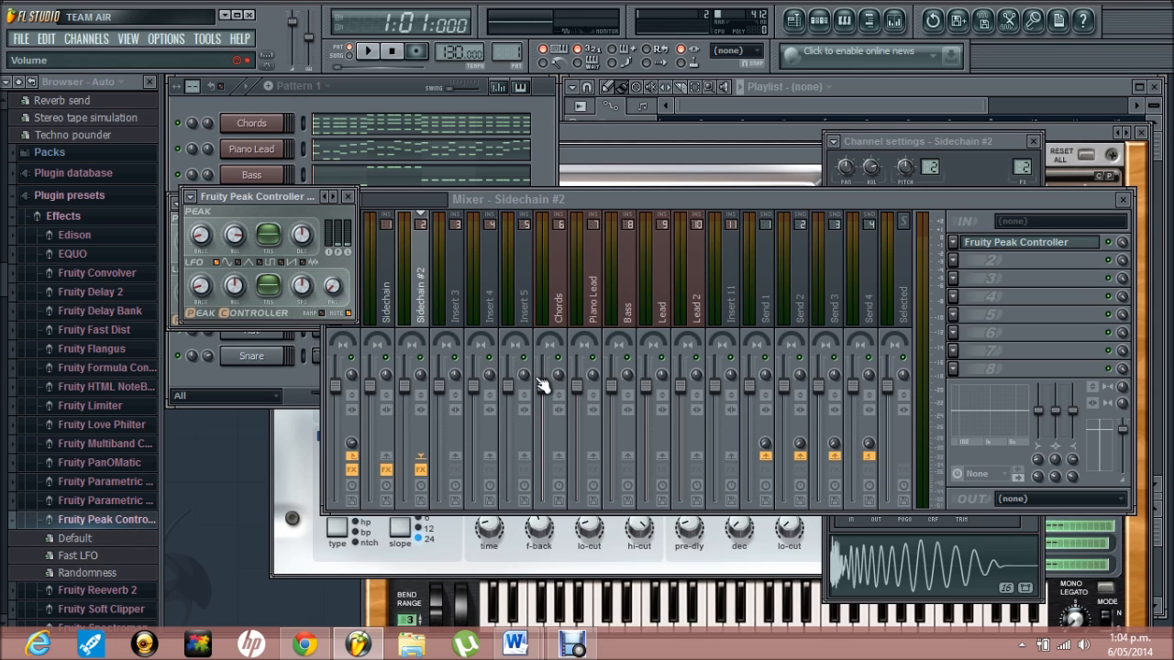
- Fill every fourth step of the Sidechain and Sidechain #2 channels
{"action": "left_click", "coordinate": [359, 88]}
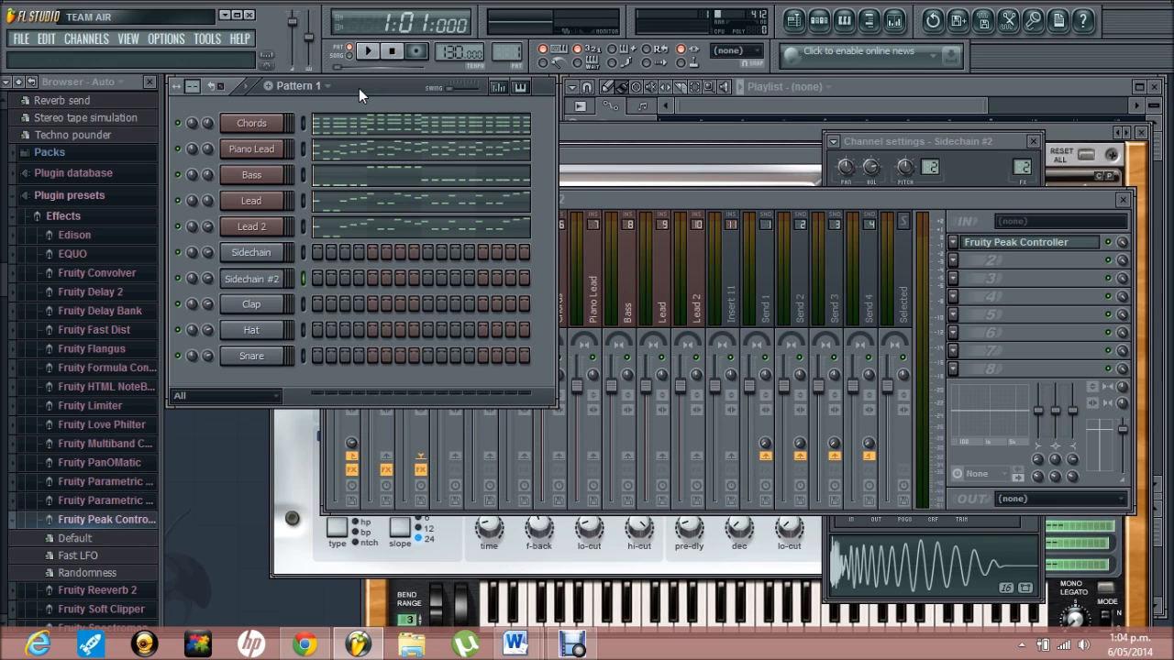
{"action": "right_click", "coordinate": [258, 253]}
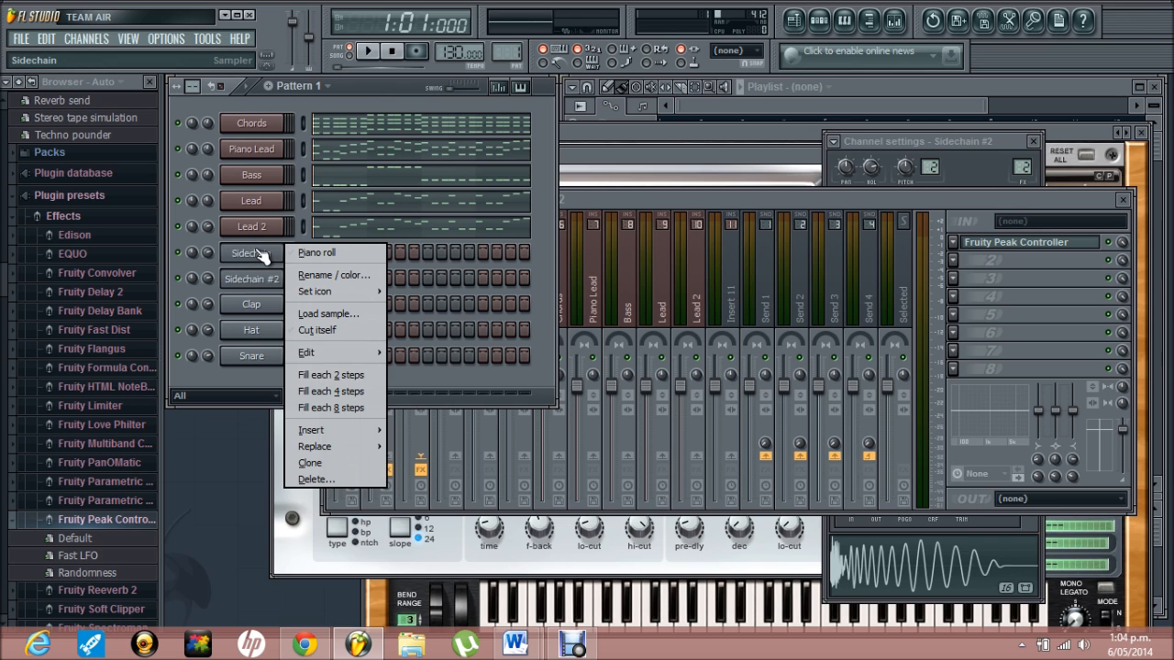
{"action": "left_click", "coordinate": [311, 394]}
{"action": "right_click", "coordinate": [255, 279]}
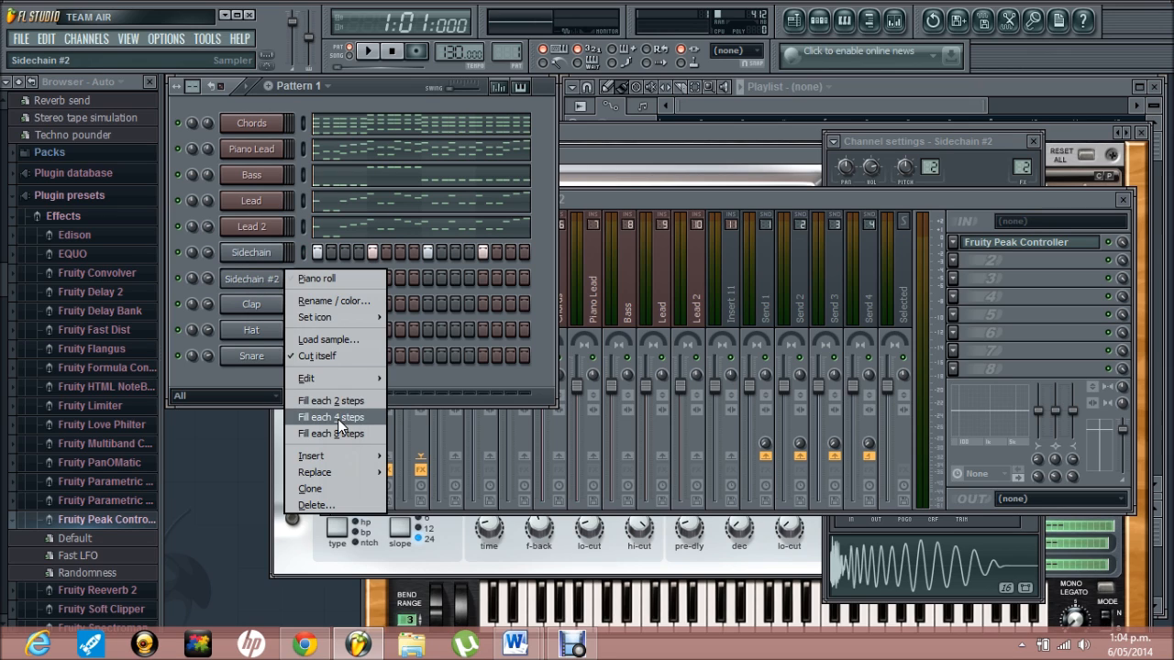
{"action": "left_click", "coordinate": [338, 419]}
{"action": "left_click", "coordinate": [179, 252]}
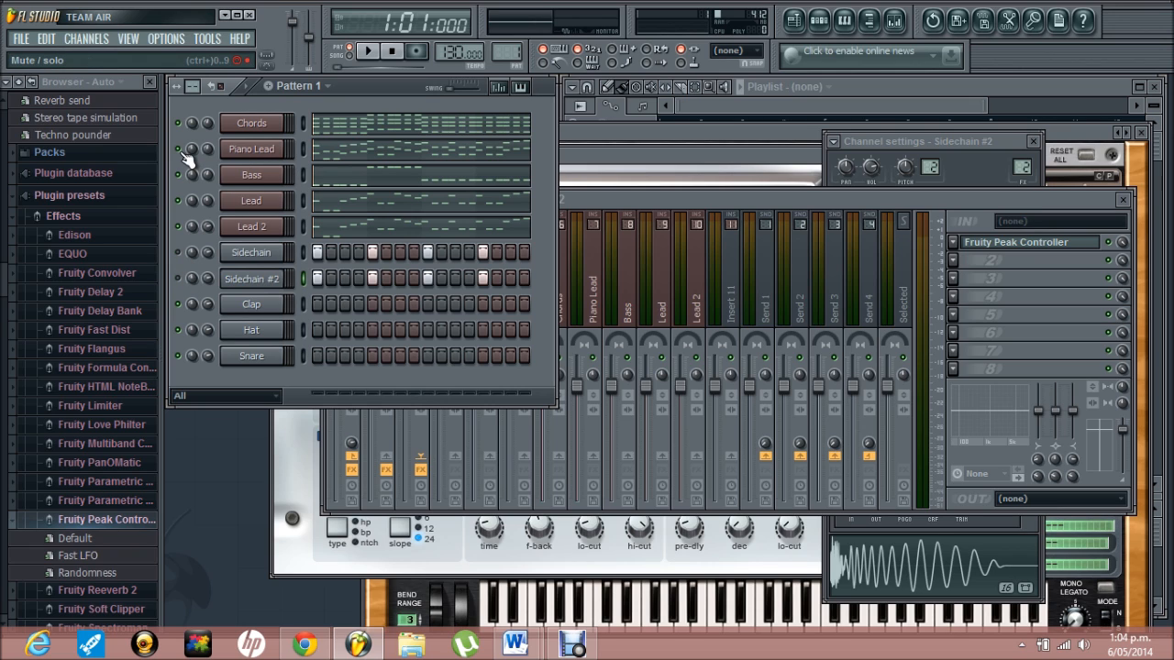
- Link the Chords mixer track's volume fader to the internal controller Peak ctrl (Sidechain) - Peak+LFO
{"action": "left_click", "coordinate": [668, 200]}
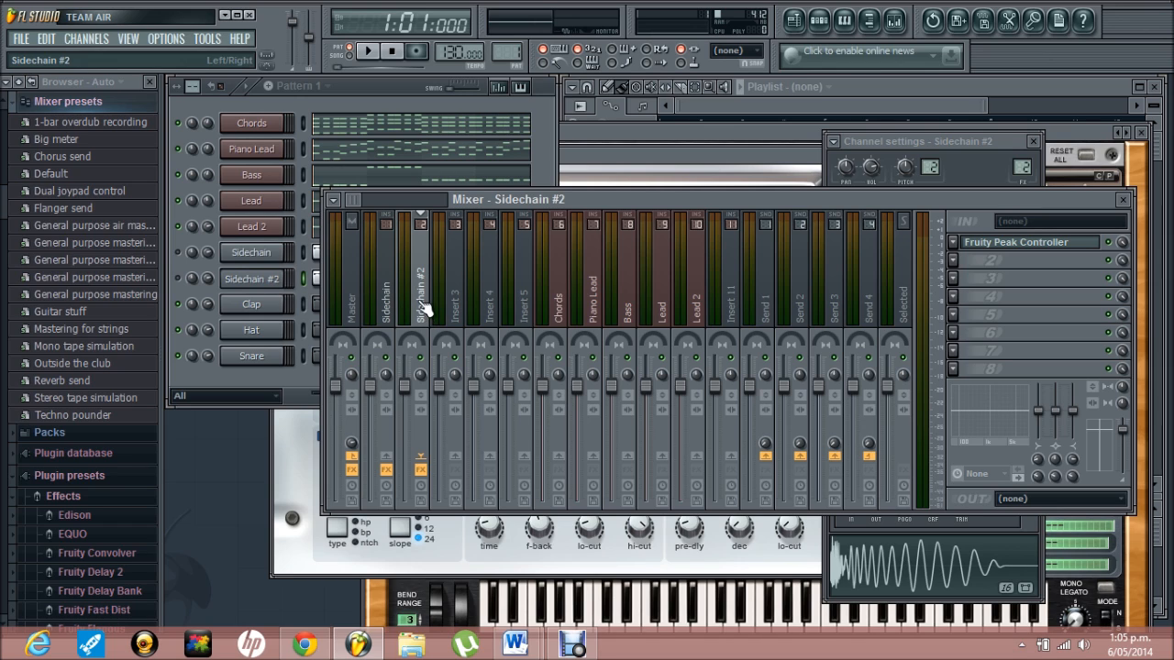
{"action": "left_click", "coordinate": [392, 305]}
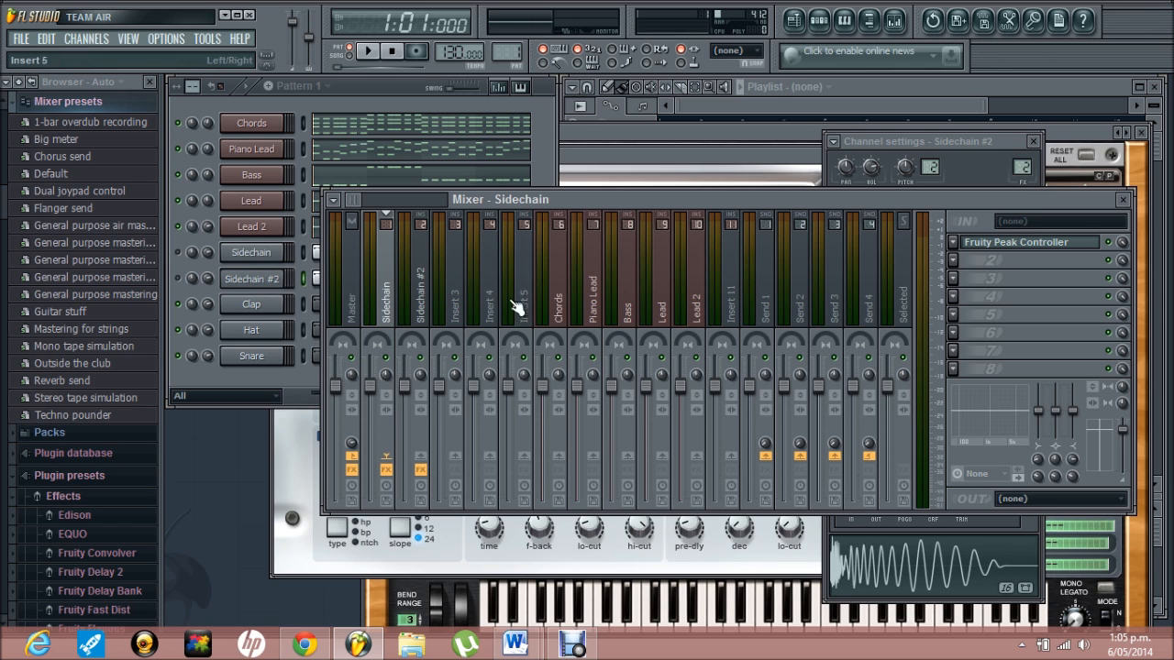
{"action": "right_click", "coordinate": [543, 385]}
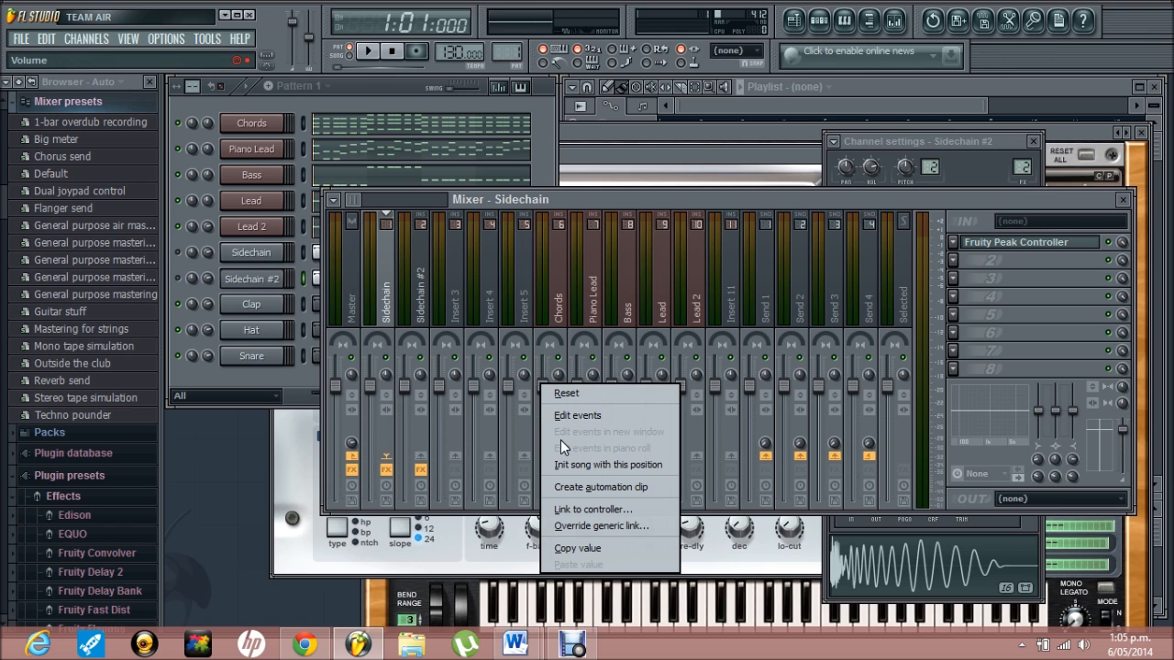
{"action": "left_click", "coordinate": [599, 206]}
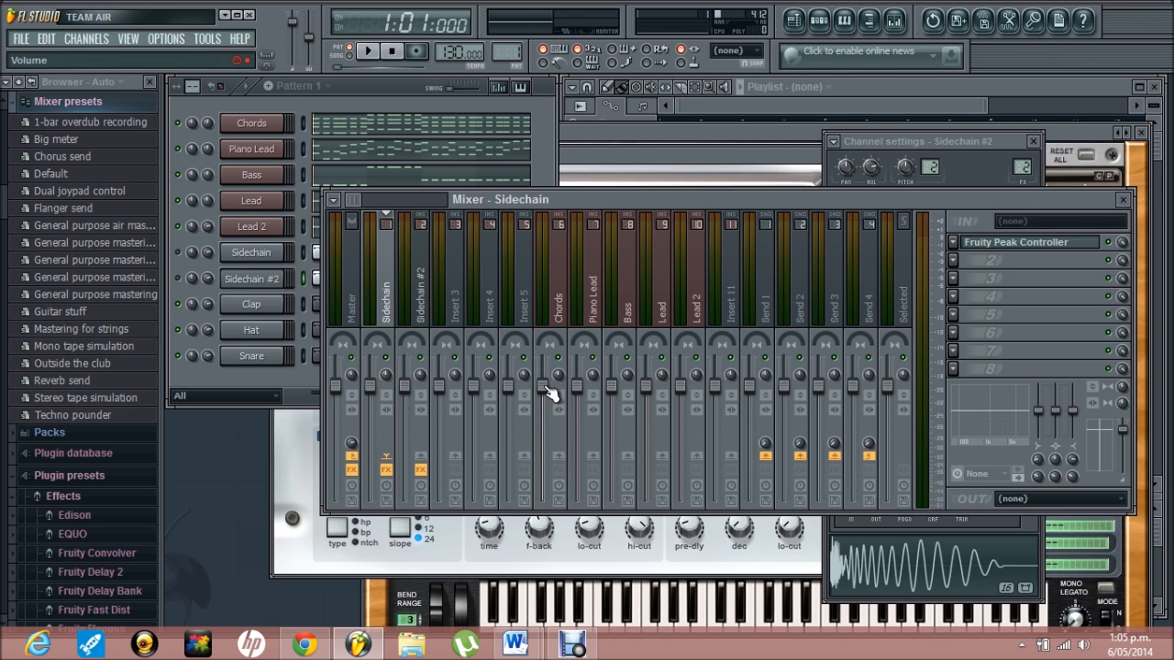
{"action": "left_click", "coordinate": [548, 392]}
{"action": "right_click", "coordinate": [549, 392]}
{"action": "left_click", "coordinate": [550, 400]}
{"action": "right_click", "coordinate": [551, 398]}
{"action": "left_click", "coordinate": [595, 515]}
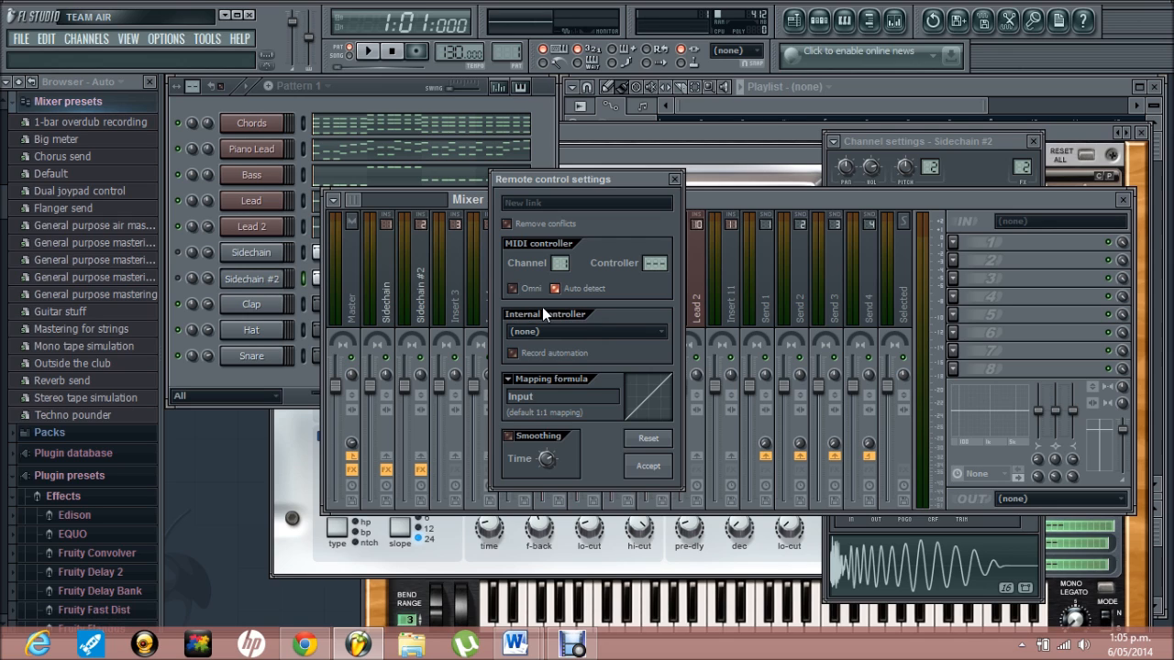
{"action": "left_click", "coordinate": [585, 332]}
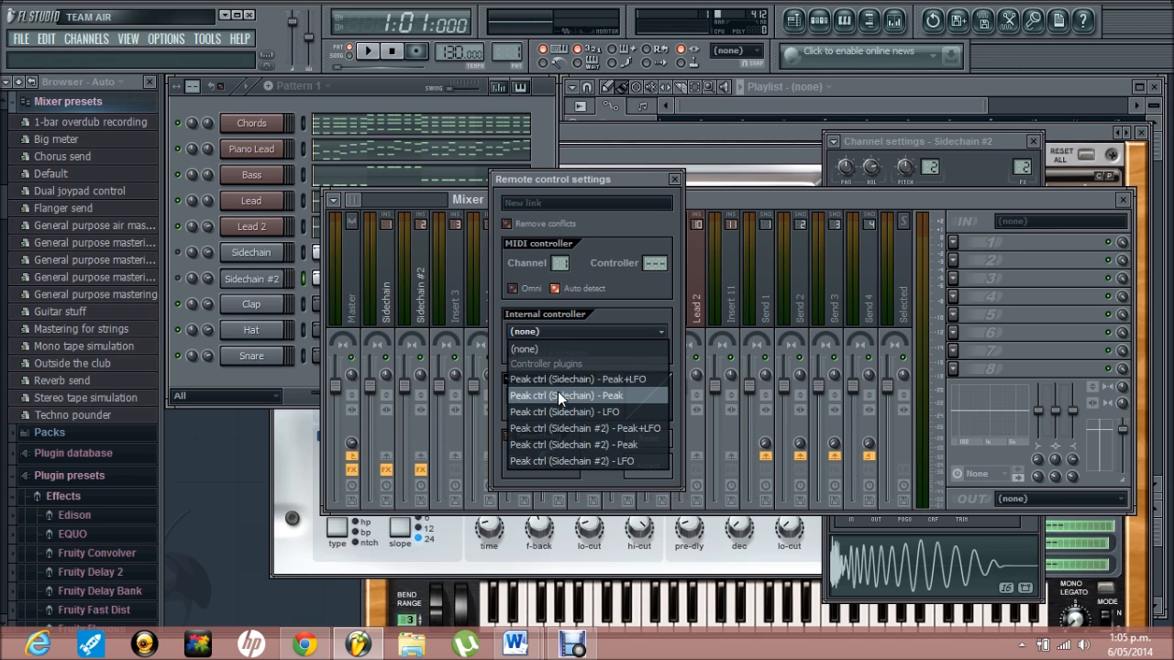
{"action": "left_click", "coordinate": [641, 380]}
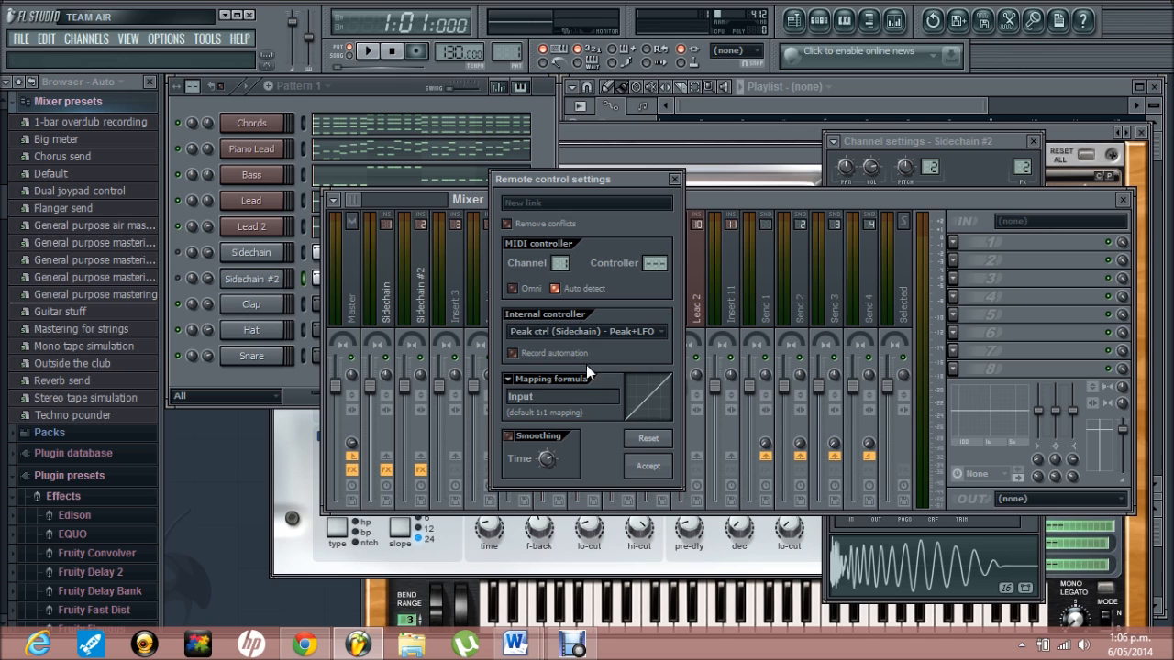
- Give the Chords volume link the Inverted mapping formula and accept the link
{"action": "left_click", "coordinate": [510, 381]}
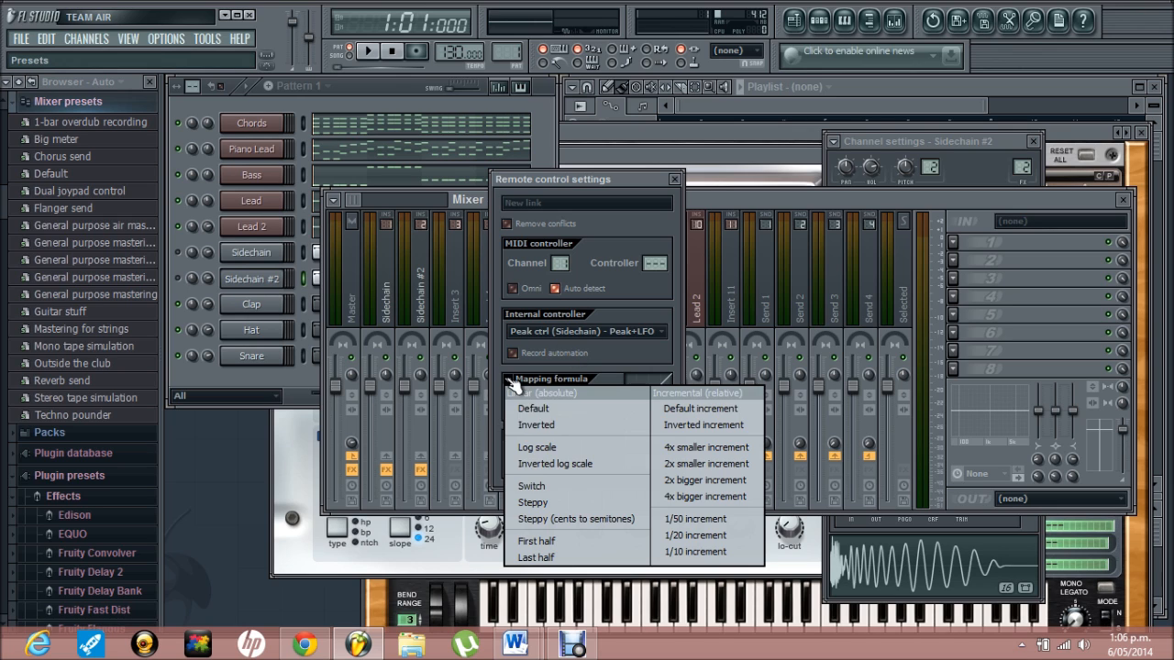
{"action": "left_click", "coordinate": [548, 424]}
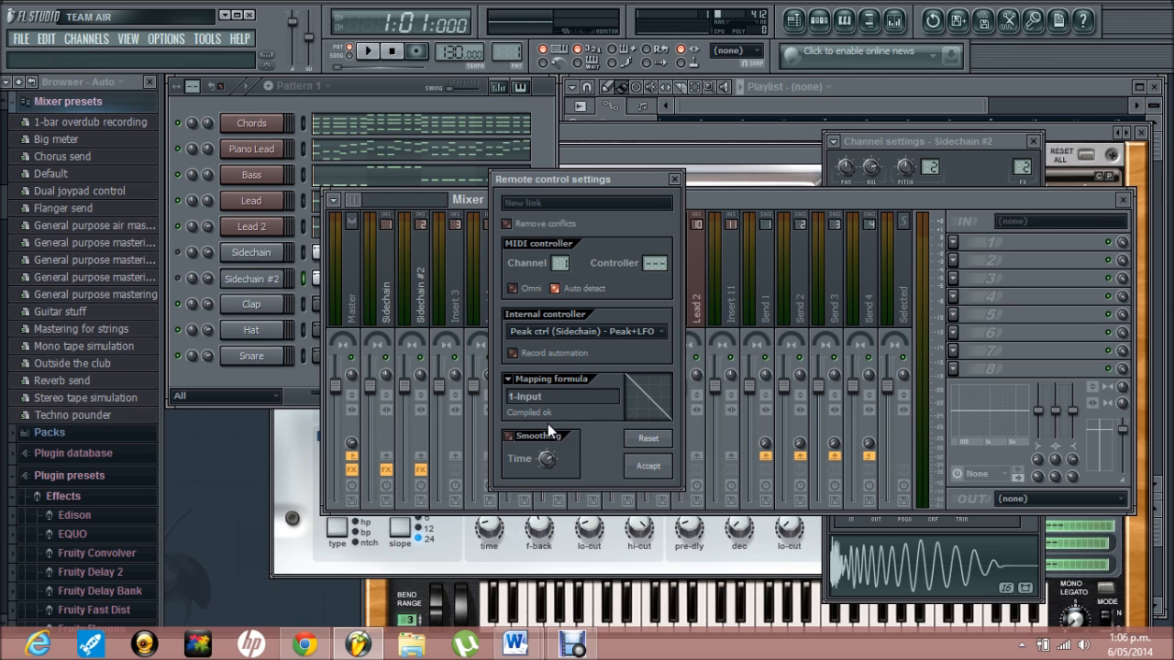
{"action": "left_click", "coordinate": [646, 468]}
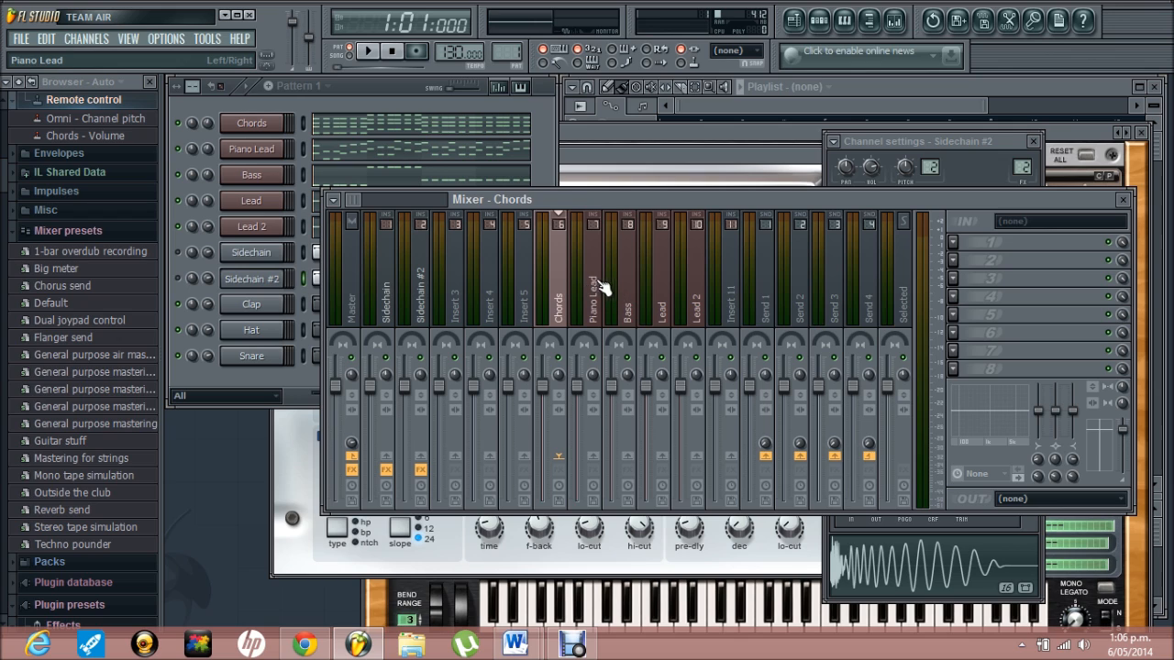
- Move the Piano Lead mixer track to insert 8 so it swaps places with Bass
{"action": "left_click", "coordinate": [594, 289]}
{"action": "key", "text": "alt+Right"}
{"action": "left_click", "coordinate": [594, 289]}
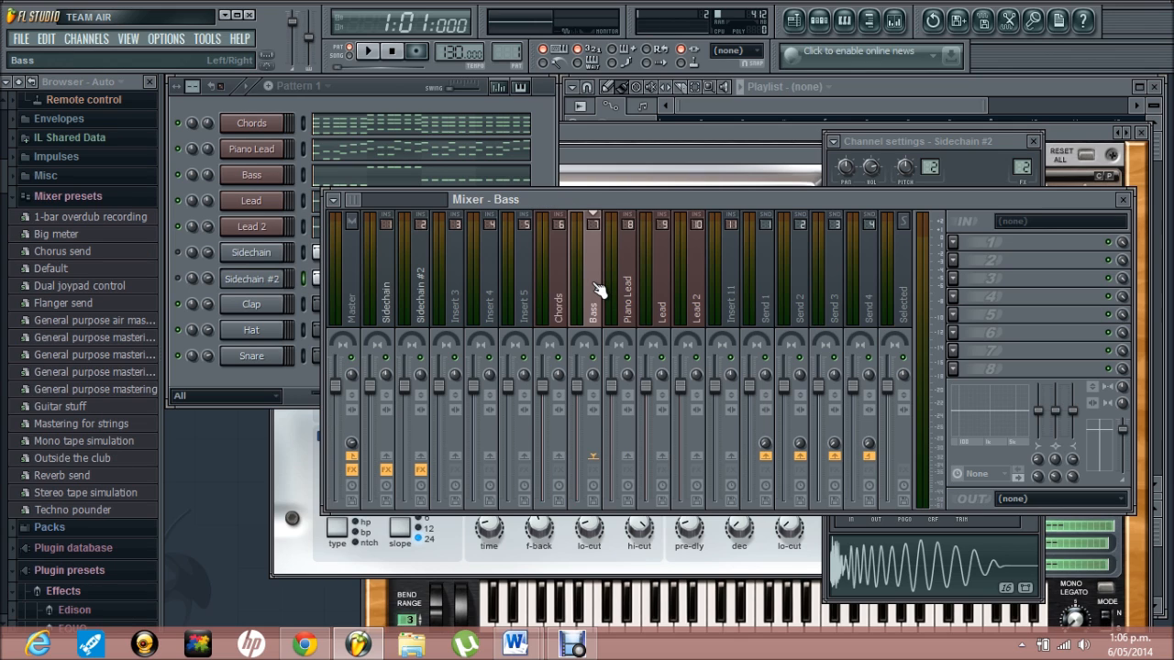
- Link the Bass track's volume fader to Peak ctrl (Sidechain) - Peak+LFO with the Inverted mapping formula
{"action": "right_click", "coordinate": [584, 394]}
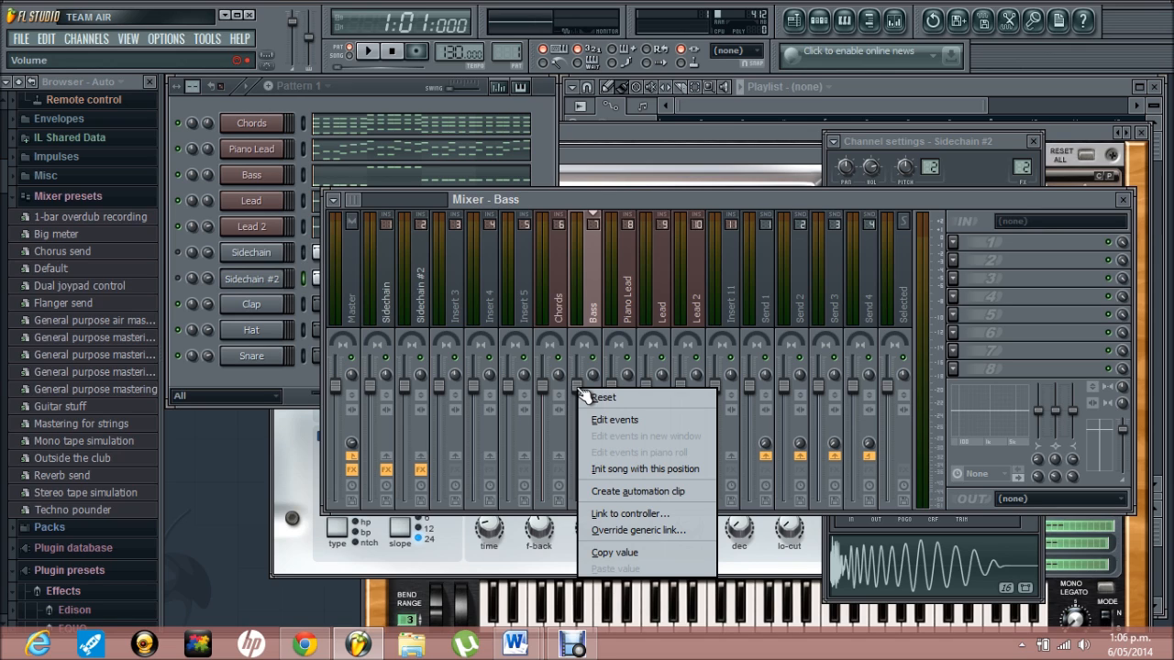
{"action": "left_click", "coordinate": [609, 516]}
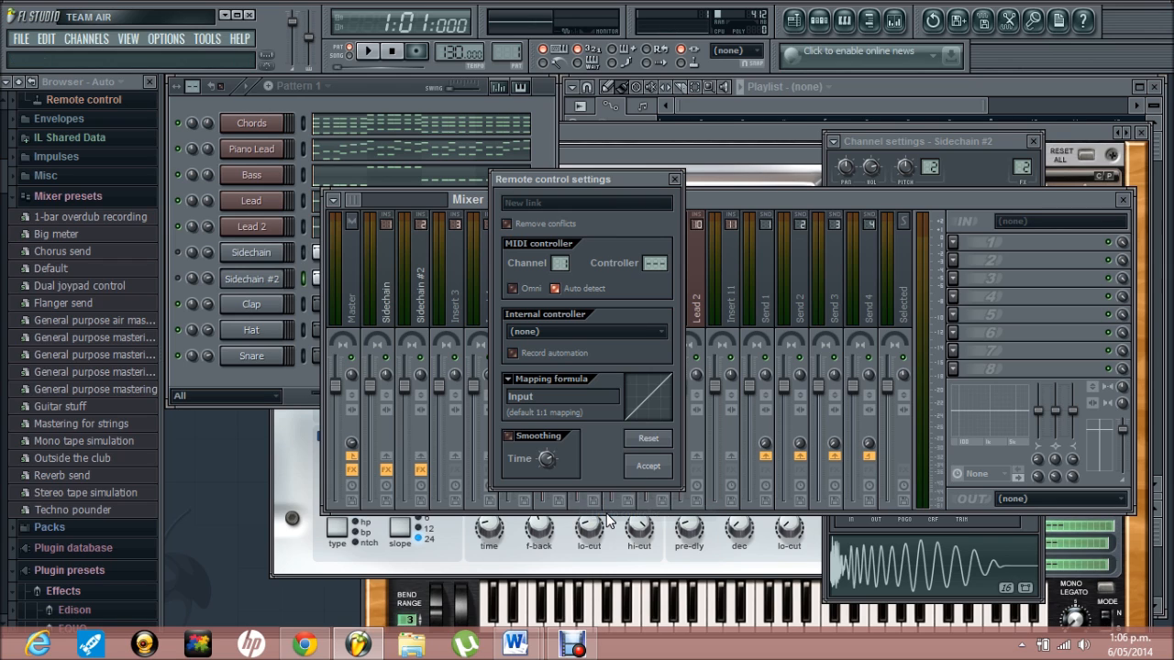
{"action": "left_click", "coordinate": [561, 343]}
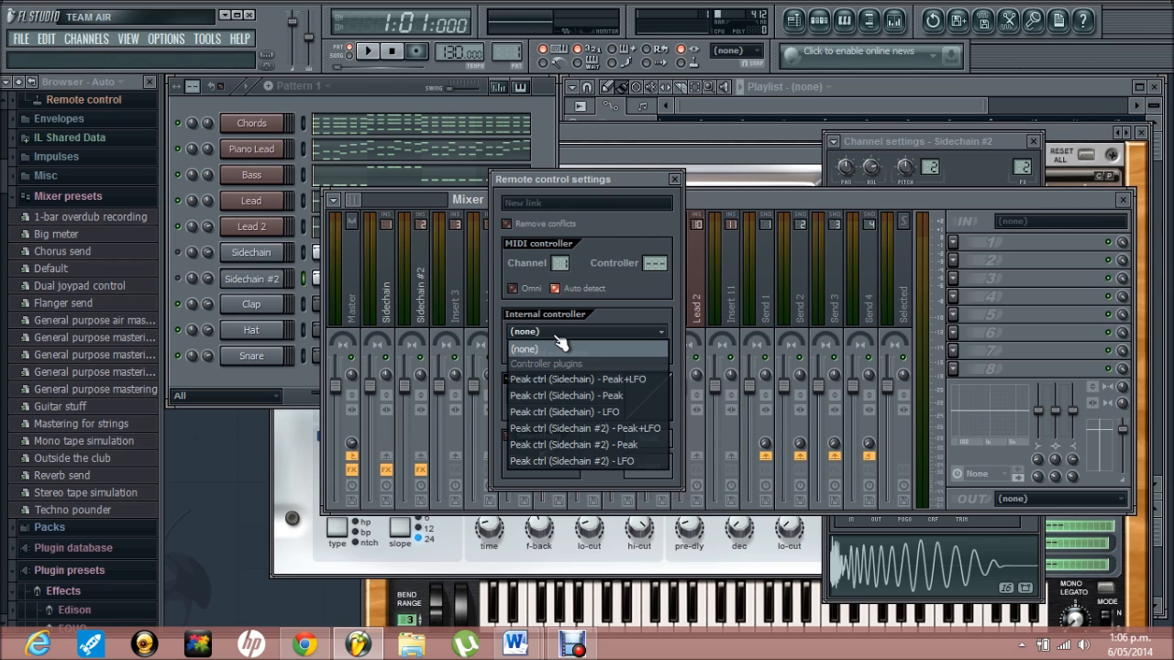
{"action": "left_click", "coordinate": [534, 381]}
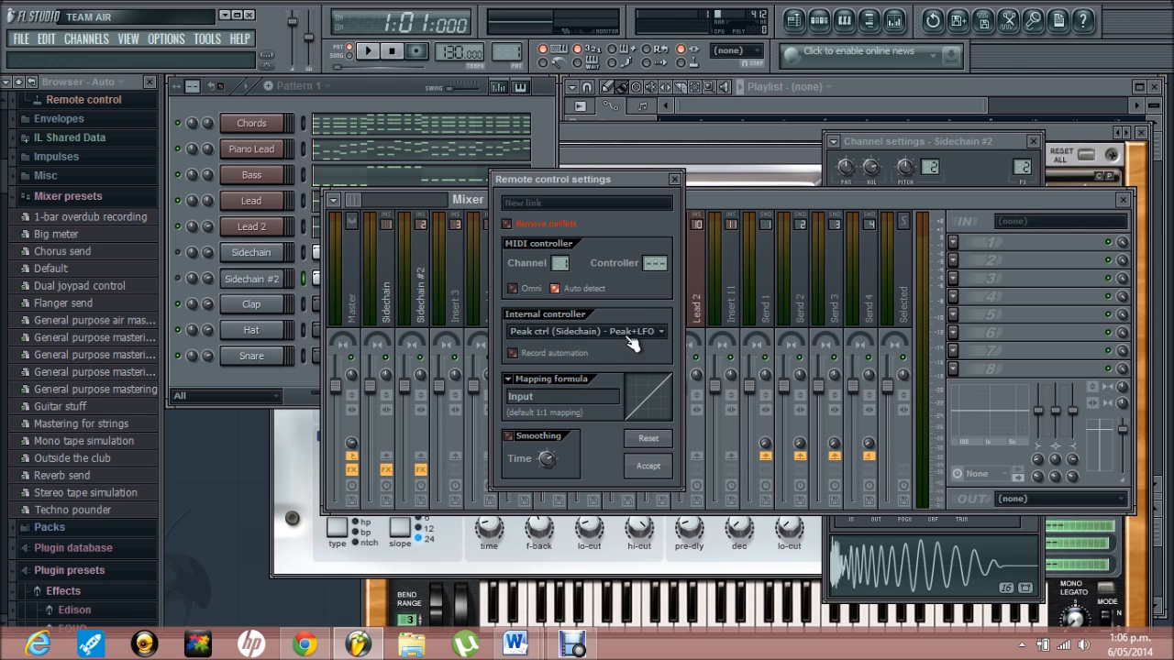
{"action": "left_click", "coordinate": [517, 385]}
{"action": "left_click", "coordinate": [519, 422]}
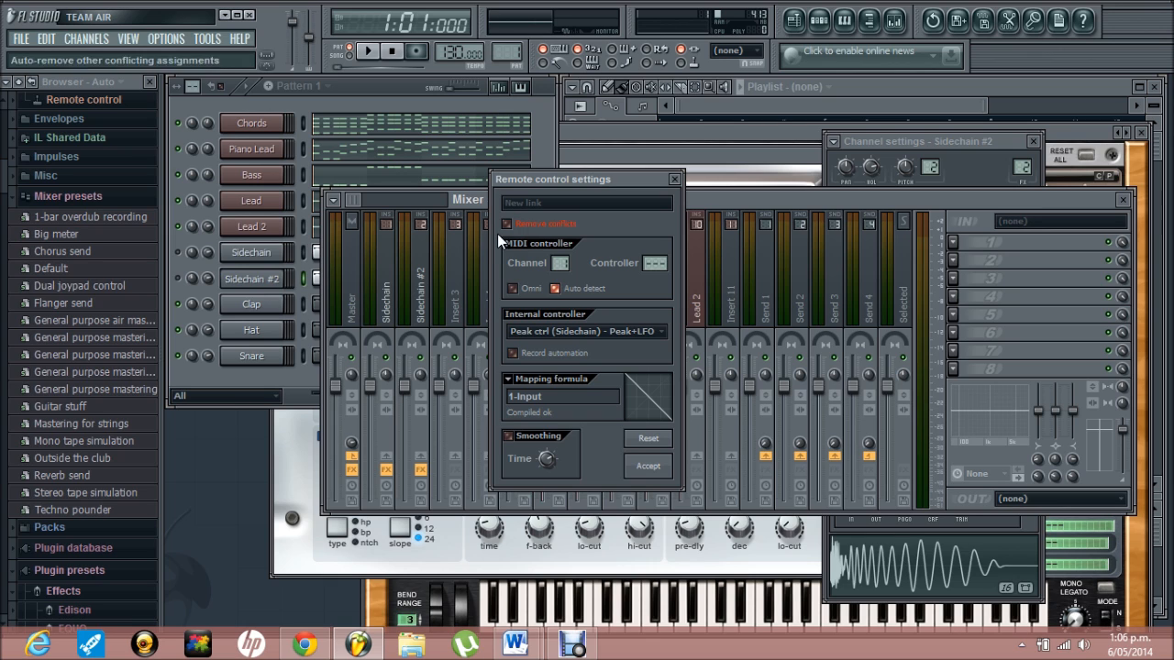
{"action": "left_click", "coordinate": [648, 469]}
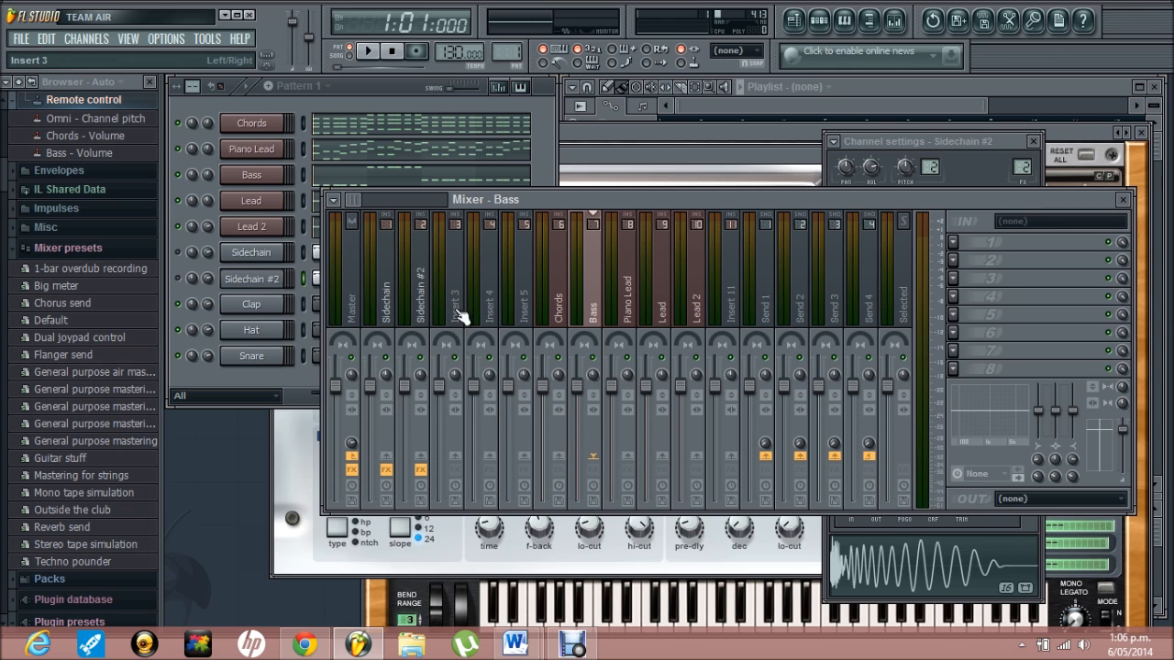
- Link the Piano Lead track's volume fader to Peak ctrl (Sidechain #2) - Peak+LFO with the Inverted mapping formula
{"action": "left_click", "coordinate": [632, 301]}
{"action": "left_click", "coordinate": [699, 310]}
{"action": "left_click", "coordinate": [653, 312]}
{"action": "left_click", "coordinate": [628, 303]}
{"action": "right_click", "coordinate": [619, 395]}
{"action": "left_click", "coordinate": [655, 515]}
{"action": "left_click", "coordinate": [599, 333]}
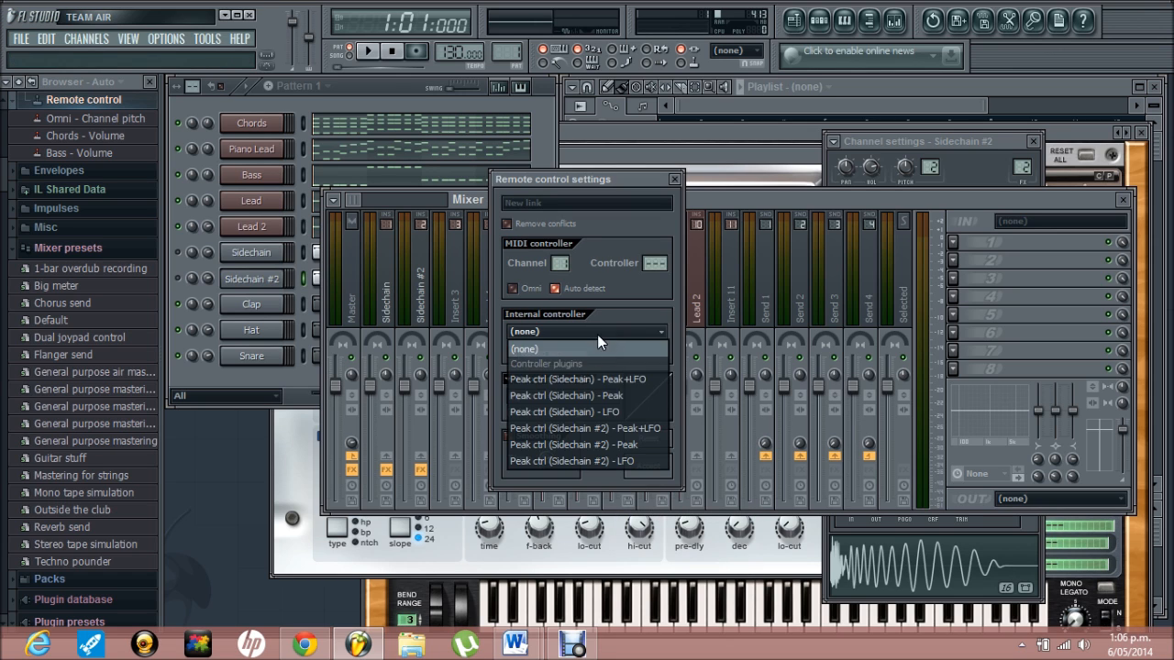
{"action": "left_click", "coordinate": [592, 428]}
{"action": "left_click", "coordinate": [510, 379]}
{"action": "left_click", "coordinate": [534, 425]}
{"action": "left_click", "coordinate": [650, 467]}
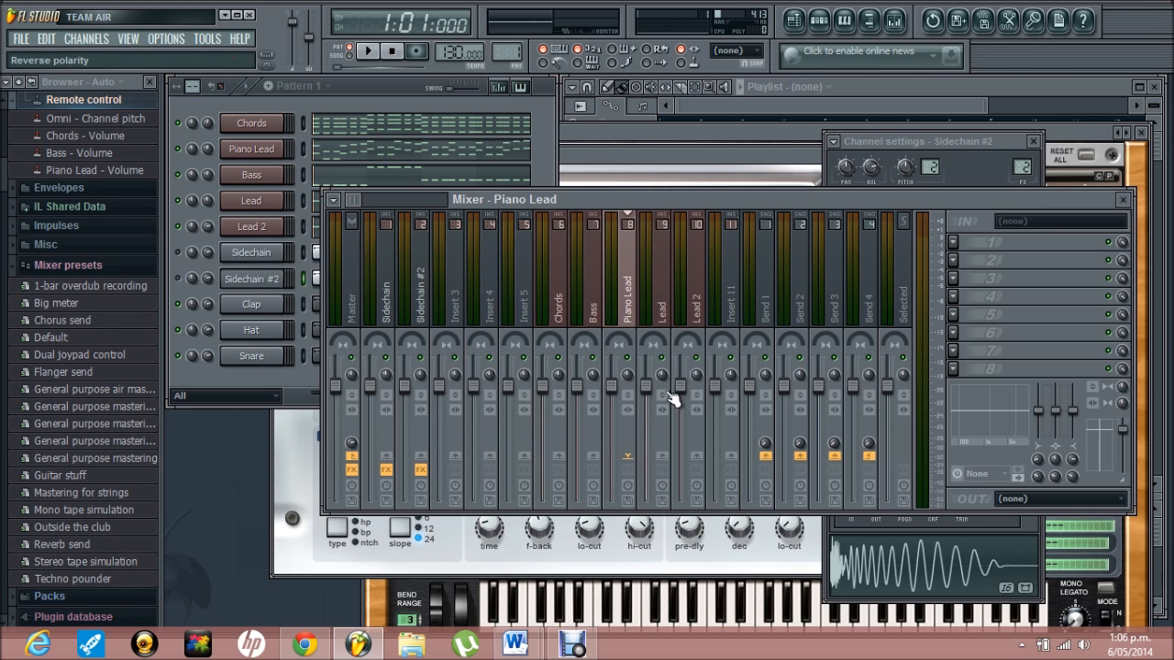
- Link the Lead track's volume fader to Peak ctrl (Sidechain #2) - Peak+LFO with the Inverted mapping formula
{"action": "right_click", "coordinate": [646, 391]}
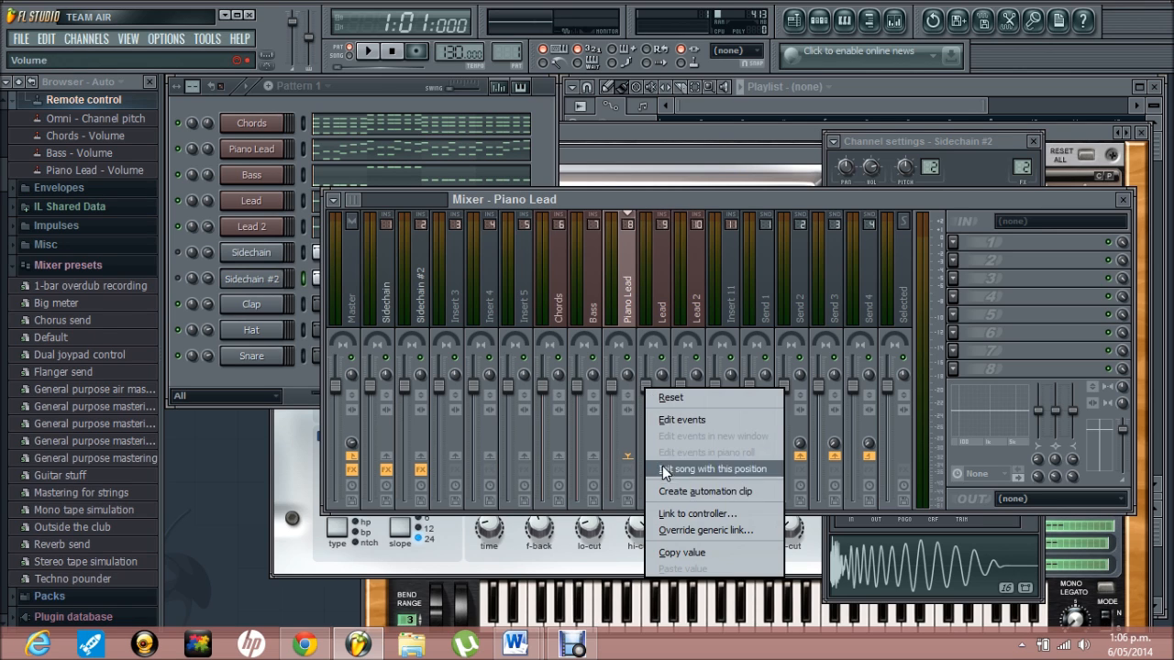
{"action": "left_click", "coordinate": [672, 515]}
{"action": "left_click", "coordinate": [581, 333]}
{"action": "left_click", "coordinate": [572, 429]}
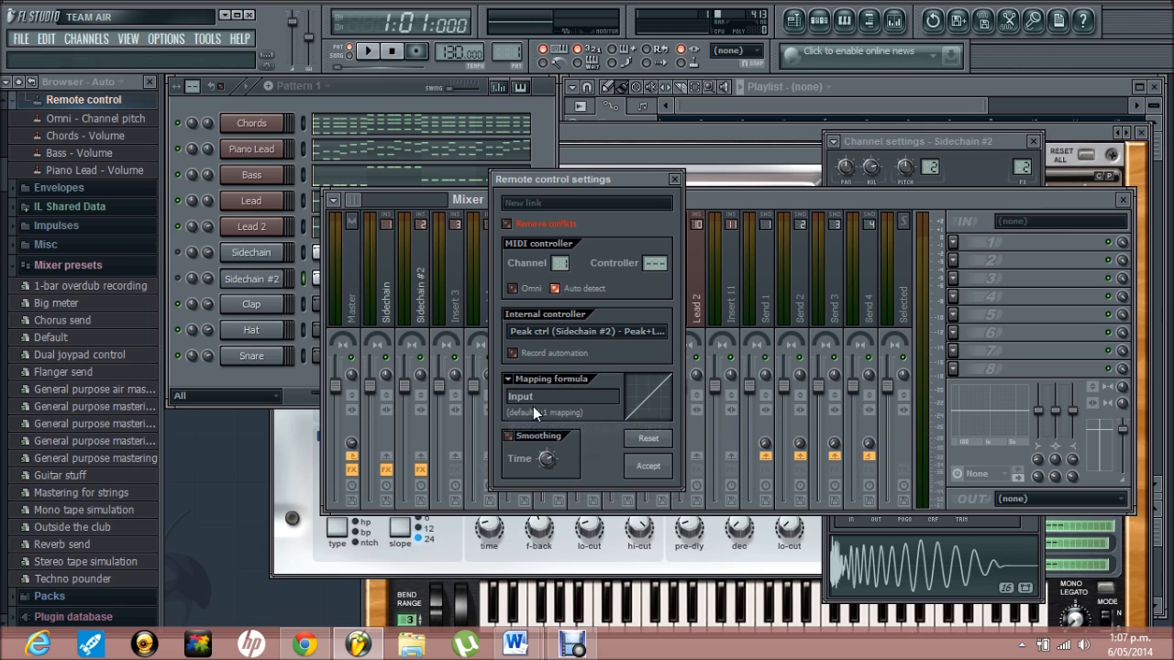
{"action": "left_click", "coordinate": [510, 378]}
{"action": "left_click", "coordinate": [538, 439]}
{"action": "left_click", "coordinate": [656, 479]}
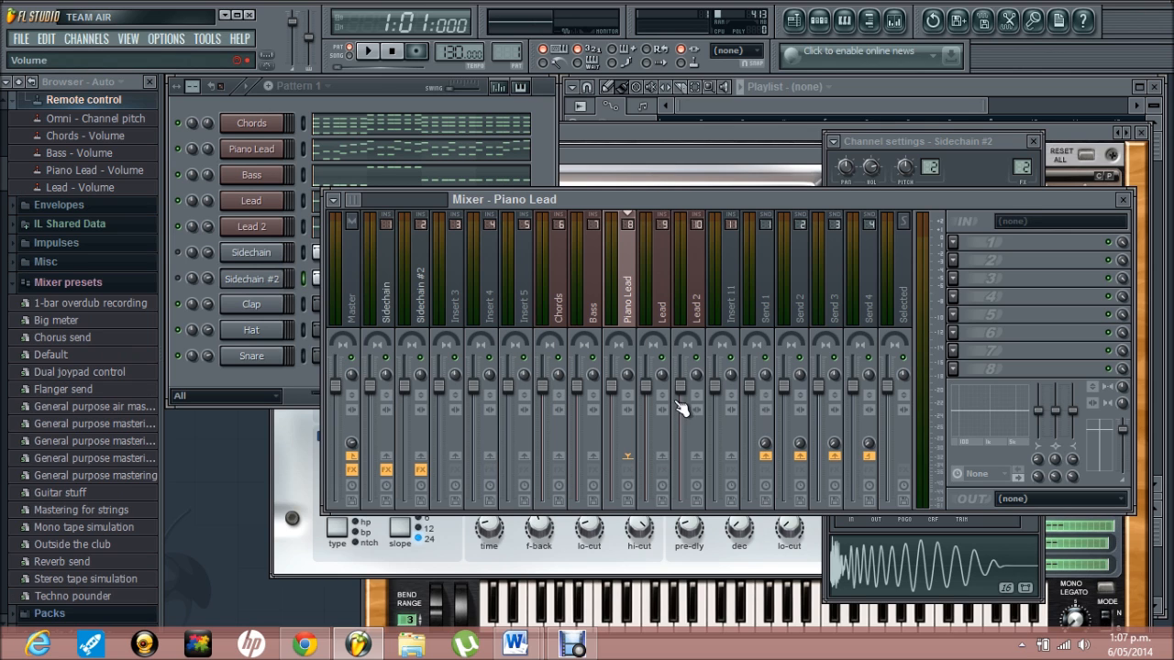
- Link the Lead 2 track's volume fader to Peak ctrl (Sidechain #2) - Peak+LFO with the Inverted mapping formula
{"action": "right_click", "coordinate": [678, 392]}
{"action": "left_click", "coordinate": [698, 516]}
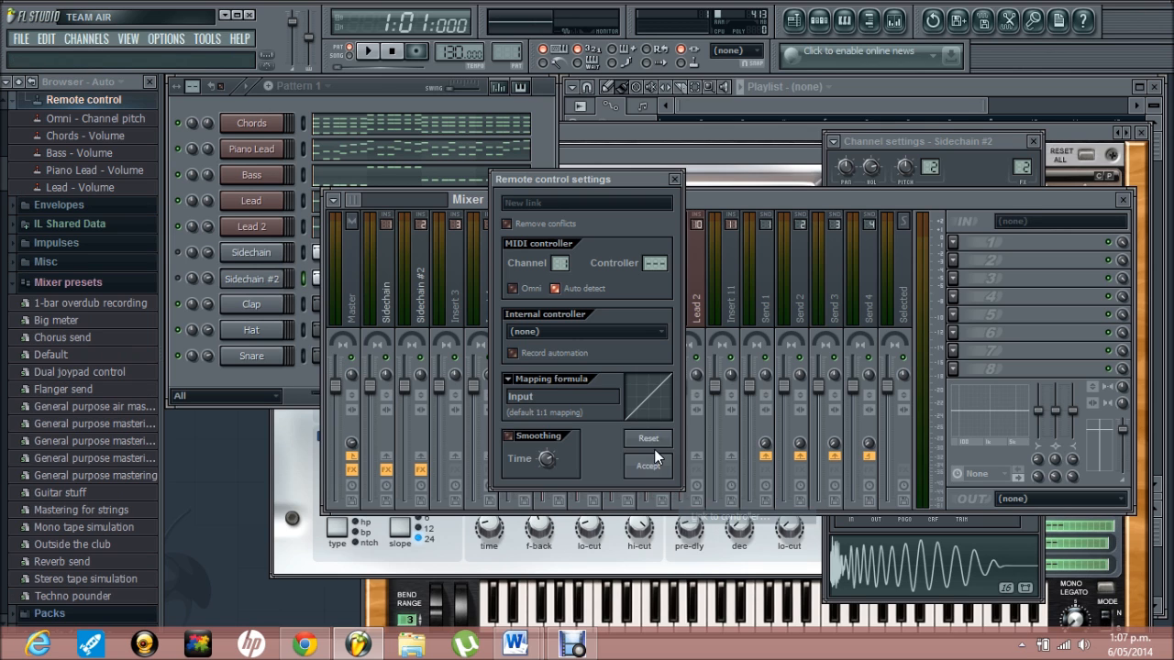
{"action": "left_click", "coordinate": [583, 333]}
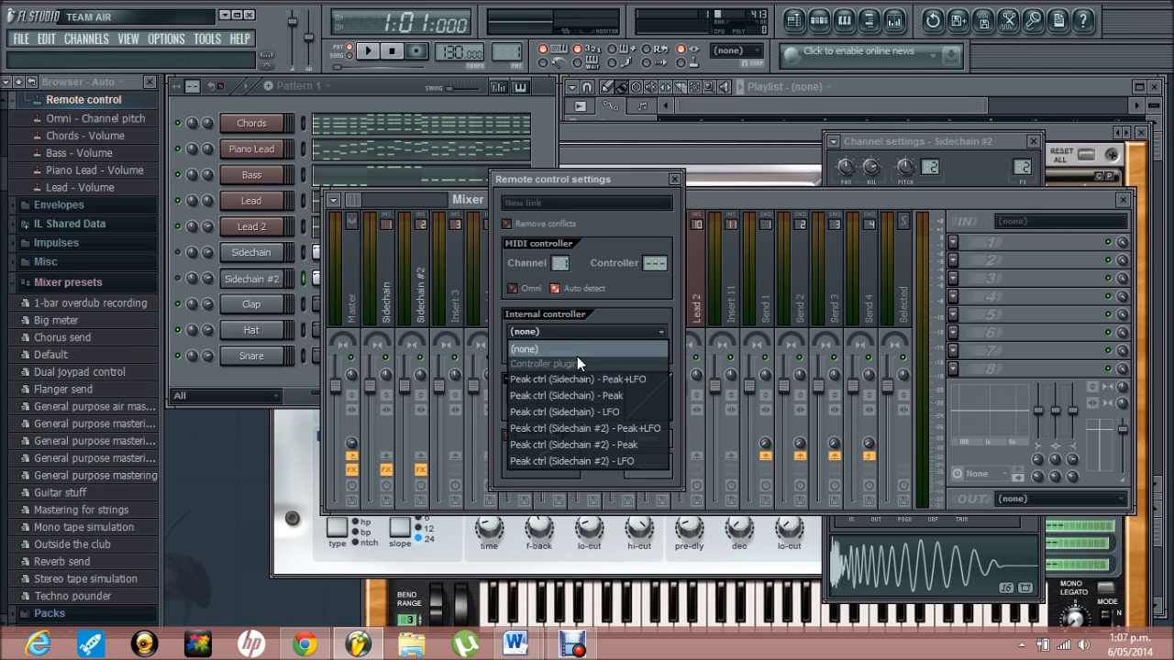
{"action": "left_click", "coordinate": [567, 426]}
{"action": "left_click", "coordinate": [509, 391]}
{"action": "left_click", "coordinate": [535, 427]}
{"action": "left_click", "coordinate": [648, 466]}
- Reopen the Lead track's volume link settings to check them and accept them again
{"action": "right_click", "coordinate": [655, 388]}
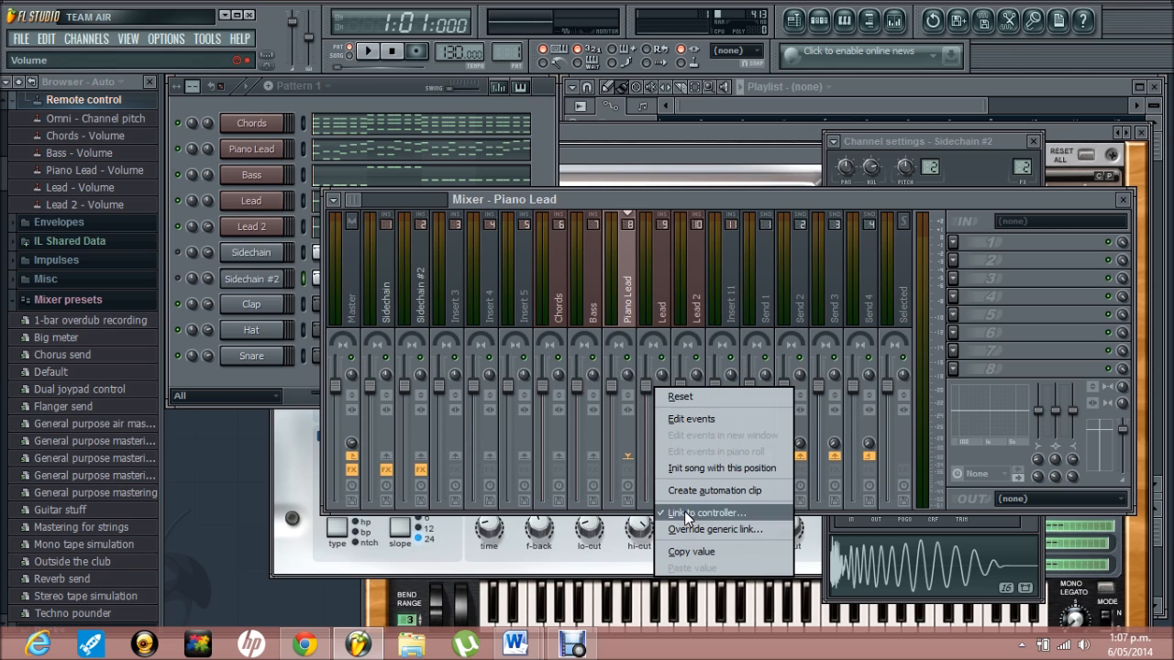
{"action": "left_click", "coordinate": [684, 511]}
{"action": "left_click", "coordinate": [648, 466]}
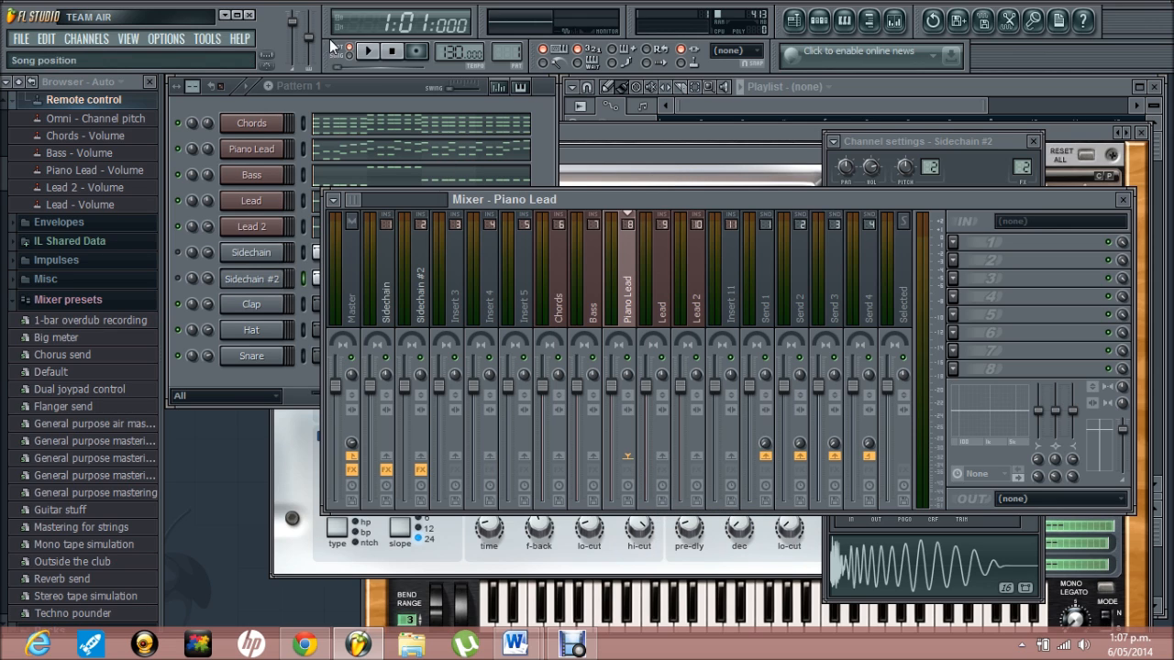
- Play back the pattern, keeping the mixer in view, to check how the Chords volume responds to the sidechain
{"action": "left_click", "coordinate": [359, 99]}
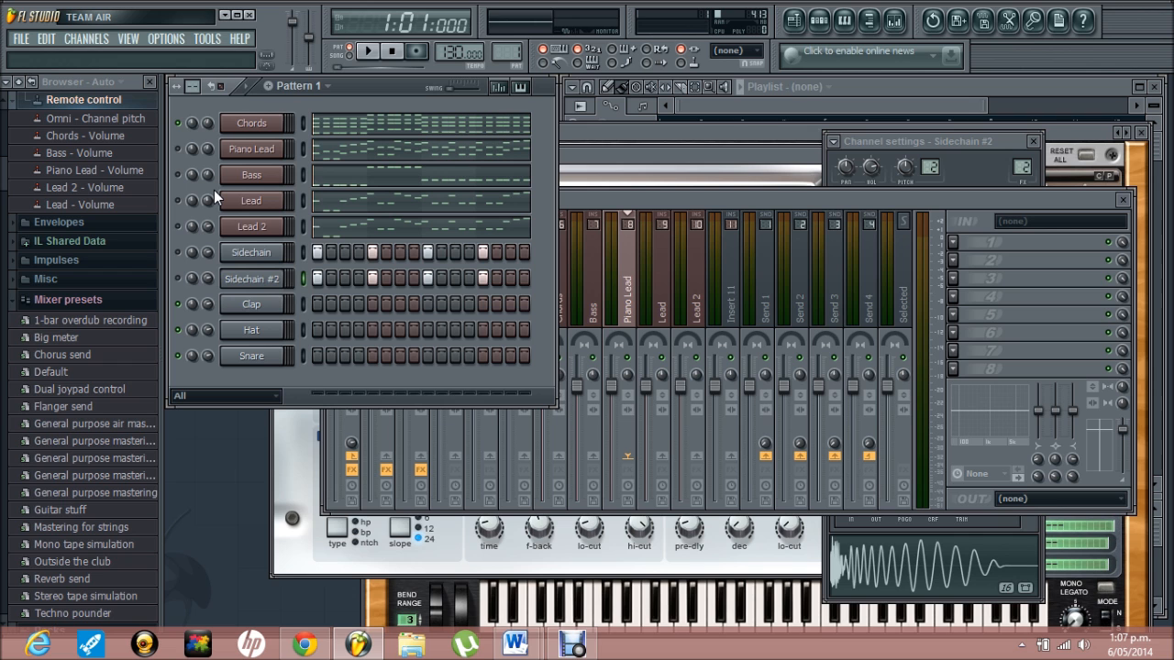
{"action": "key", "text": "space"}
{"action": "left_click", "coordinate": [675, 200]}
{"action": "mouse_move", "coordinate": [652, 202]}
{"action": "left_mouse_down"}
{"action": "mouse_move", "coordinate": [634, 200]}
{"action": "mouse_move", "coordinate": [616, 241]}
{"action": "mouse_move", "coordinate": [720, 209]}
{"action": "mouse_move", "coordinate": [643, 223]}
{"action": "left_mouse_up"}
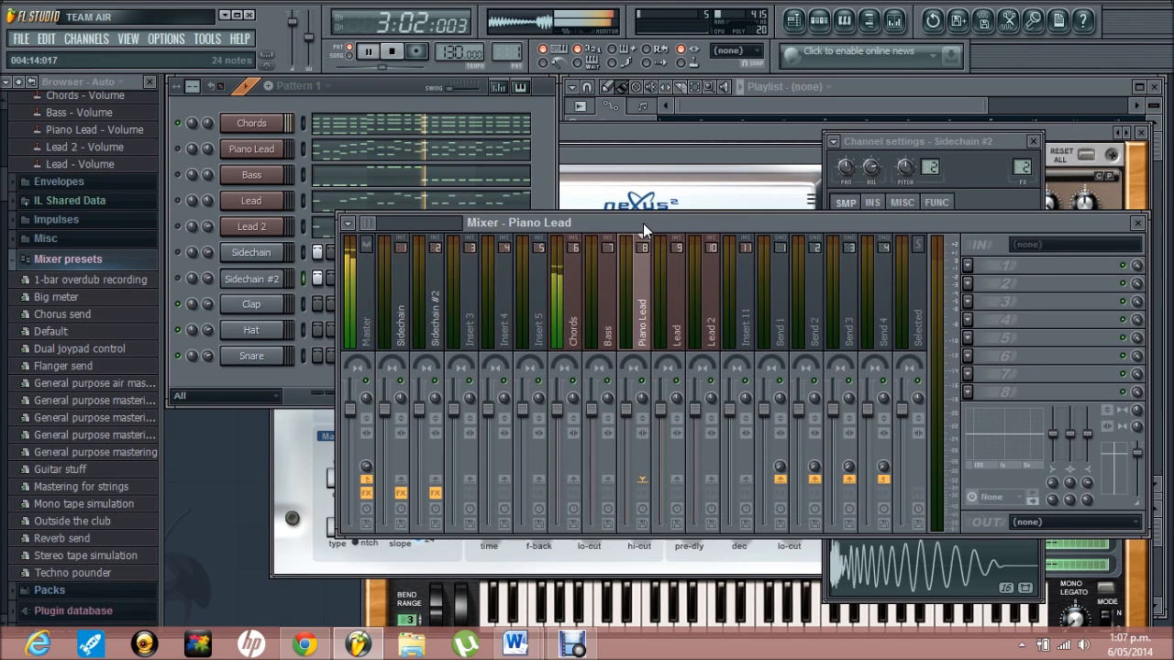
{"action": "left_click", "coordinate": [370, 90]}
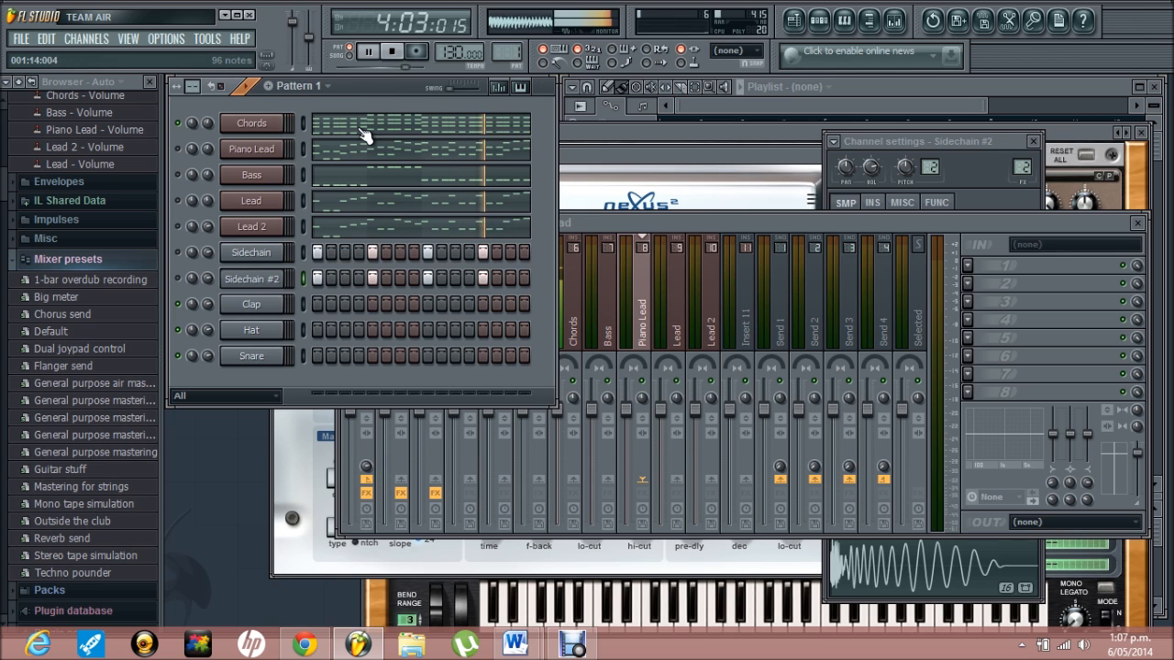
{"action": "key", "text": "space"}
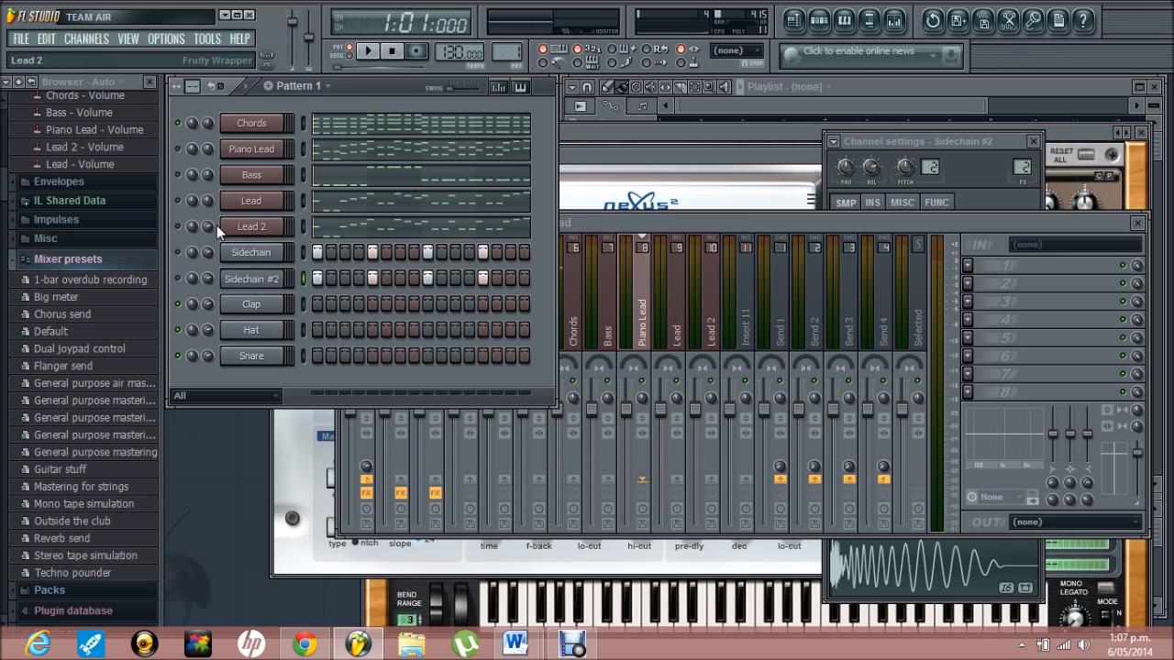
{"action": "key", "text": "space"}
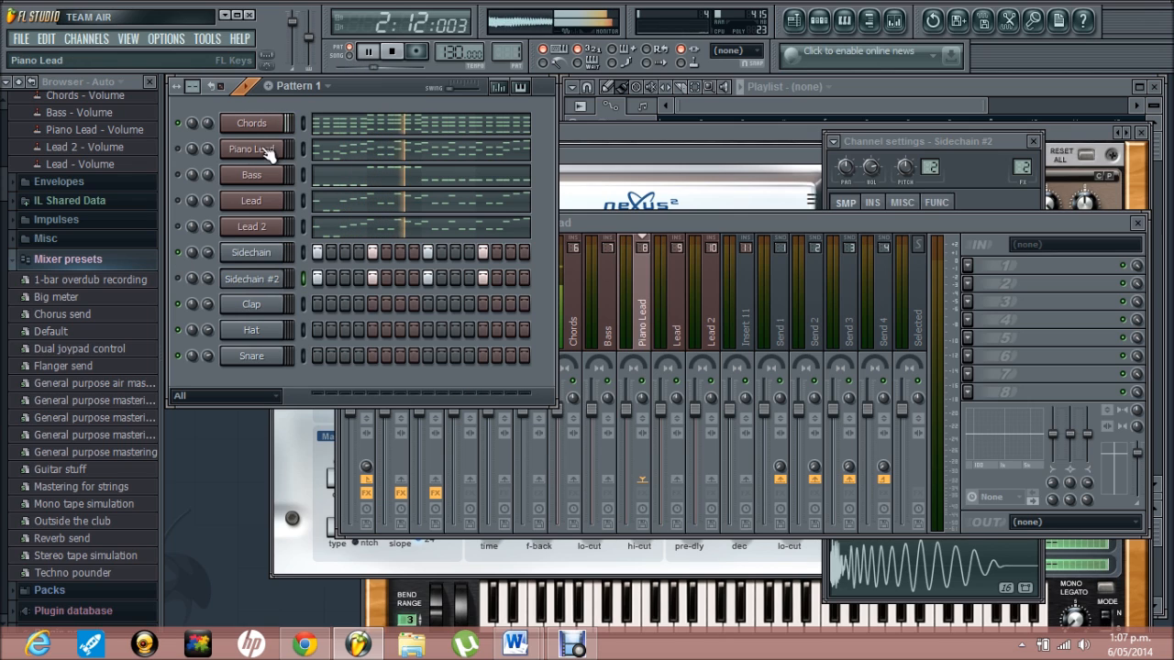
{"action": "key", "text": "space"}
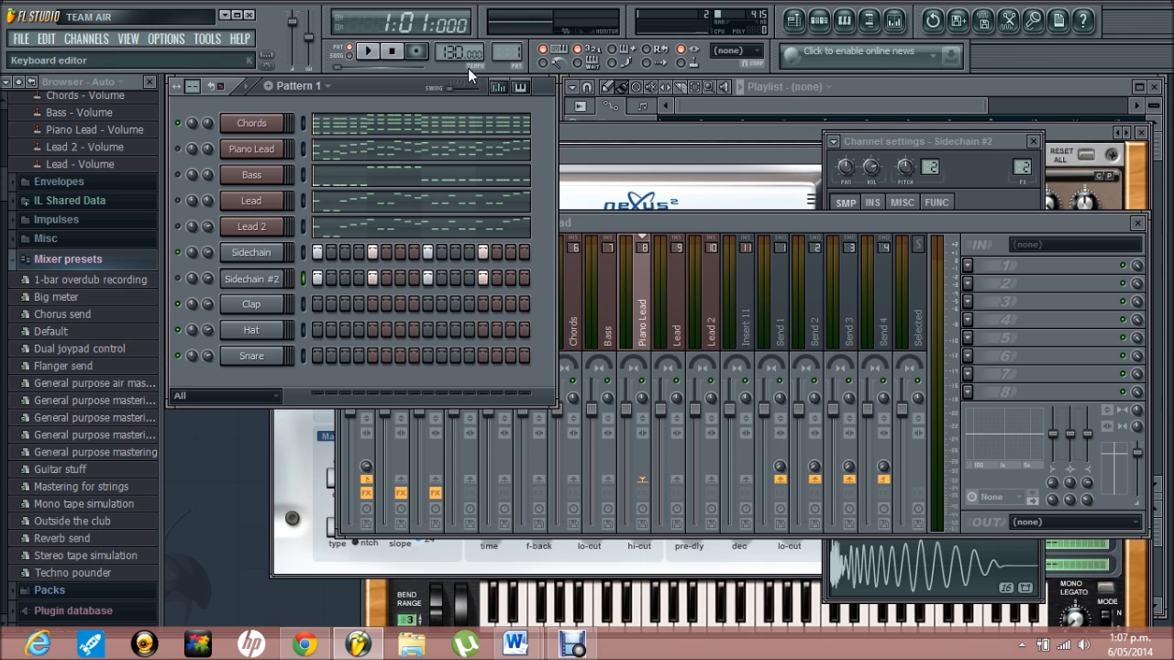
- Turn on step sequence repeating for Pattern 1 and play it back to hear the sidechained chords and bass
{"action": "left_click", "coordinate": [221, 87]}
{"action": "left_click", "coordinate": [370, 55]}
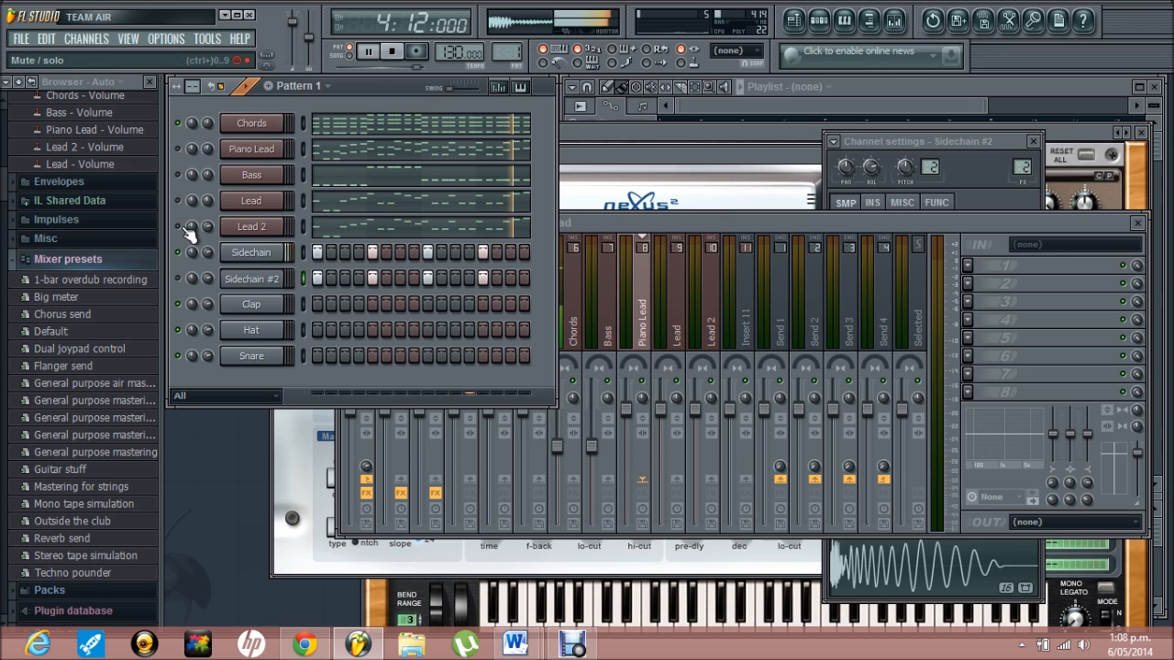
{"action": "key", "text": "space"}
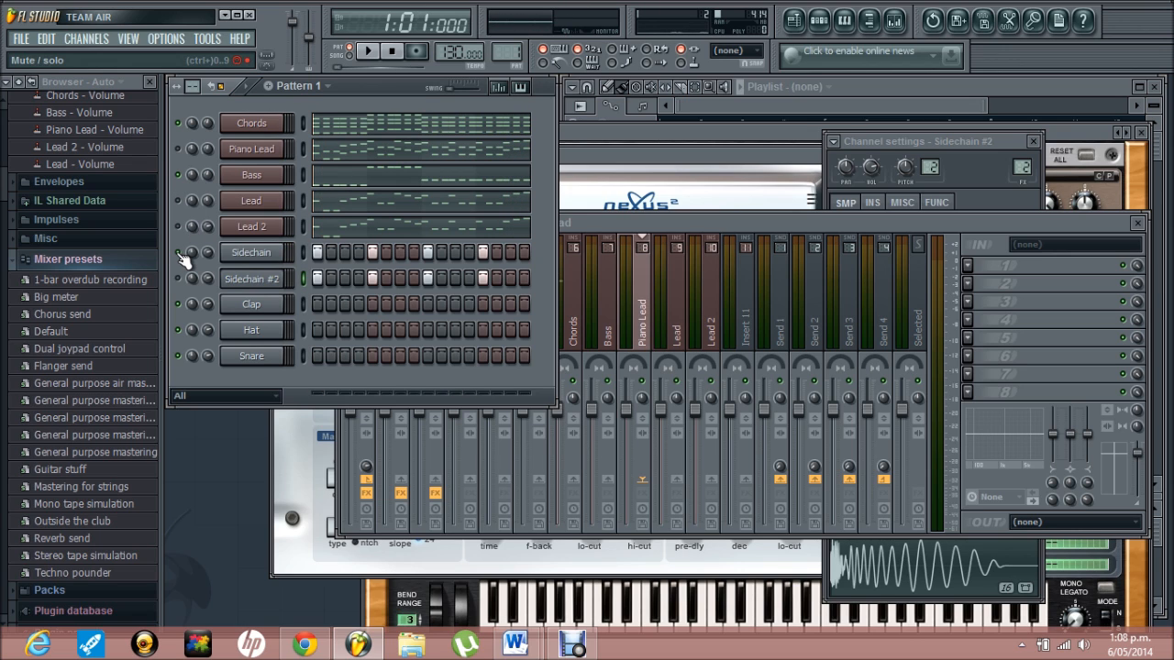
{"action": "key", "text": "space"}
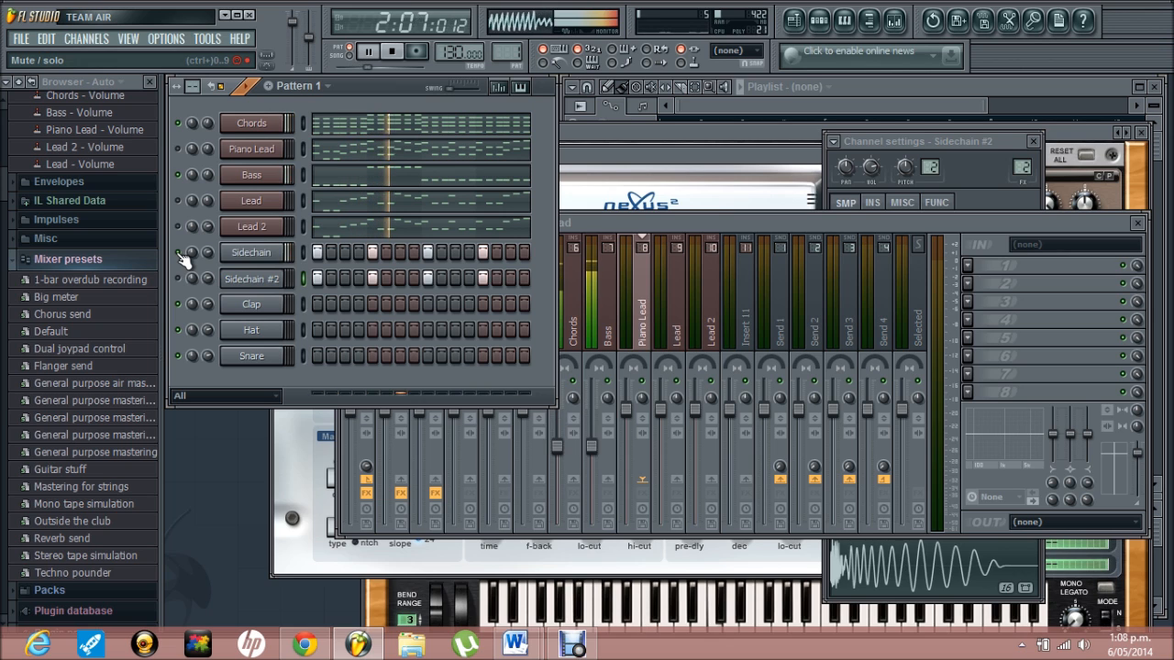
- Stop the playback, mute the Chords, Bass and Sidechain channels, and unmute Piano Lead, Lead and Lead 2
{"action": "left_click", "coordinate": [692, 229]}
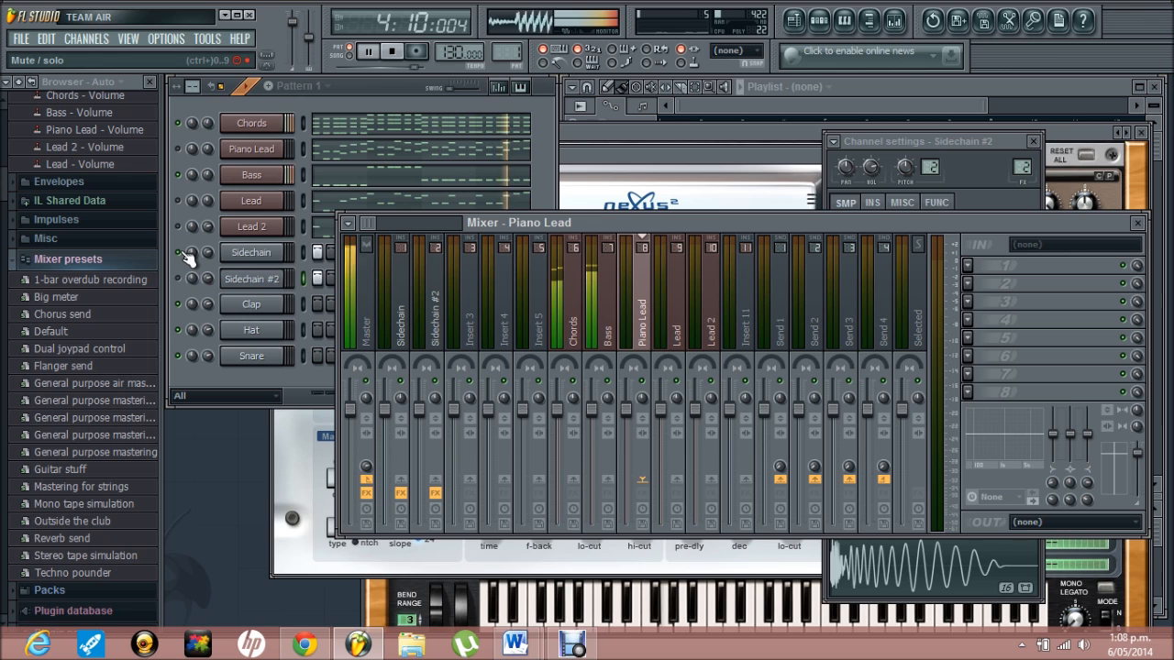
{"action": "key", "text": "space"}
{"action": "left_click", "coordinate": [168, 133]}
{"action": "left_click", "coordinate": [178, 123]}
{"action": "left_click", "coordinate": [178, 174]}
{"action": "left_click", "coordinate": [178, 149]}
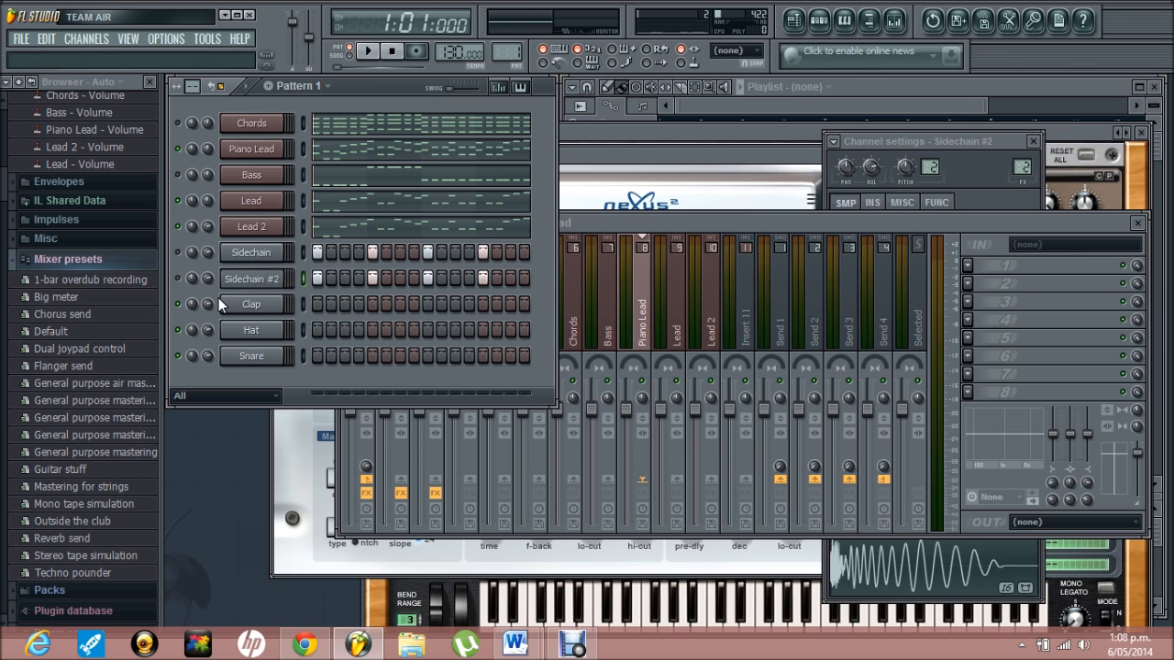
- Play back the piano lead and leads with the Sidechain #2 channel muted and unmuted to compare the sidechain effect
{"action": "key", "text": "space"}
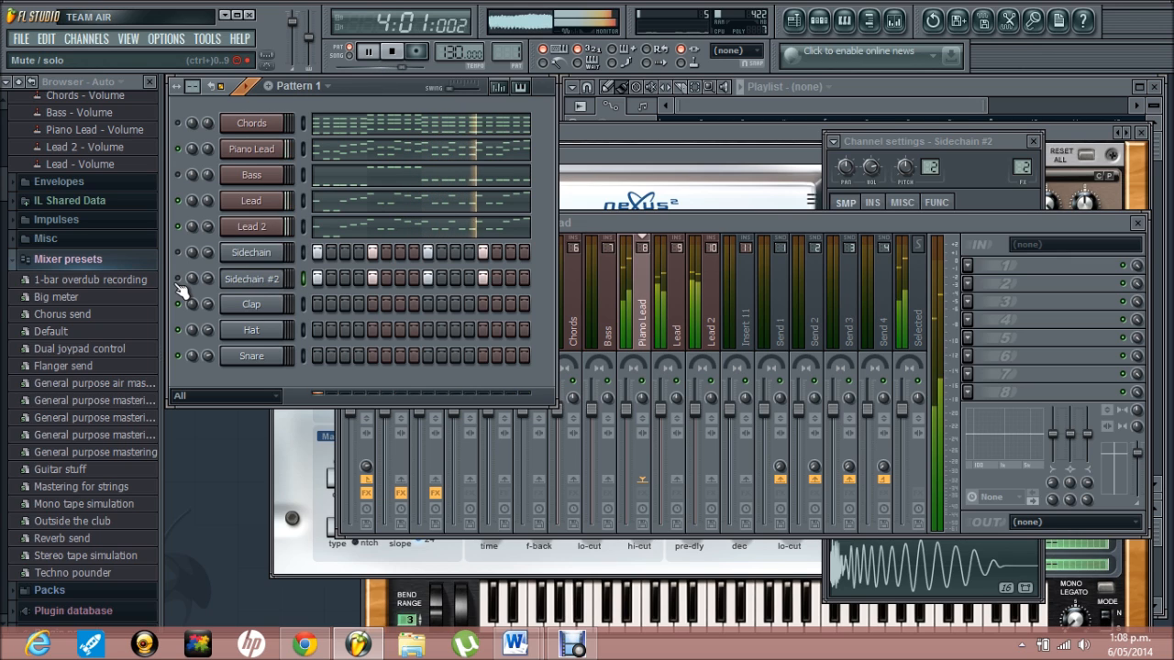
{"action": "key", "text": "space"}
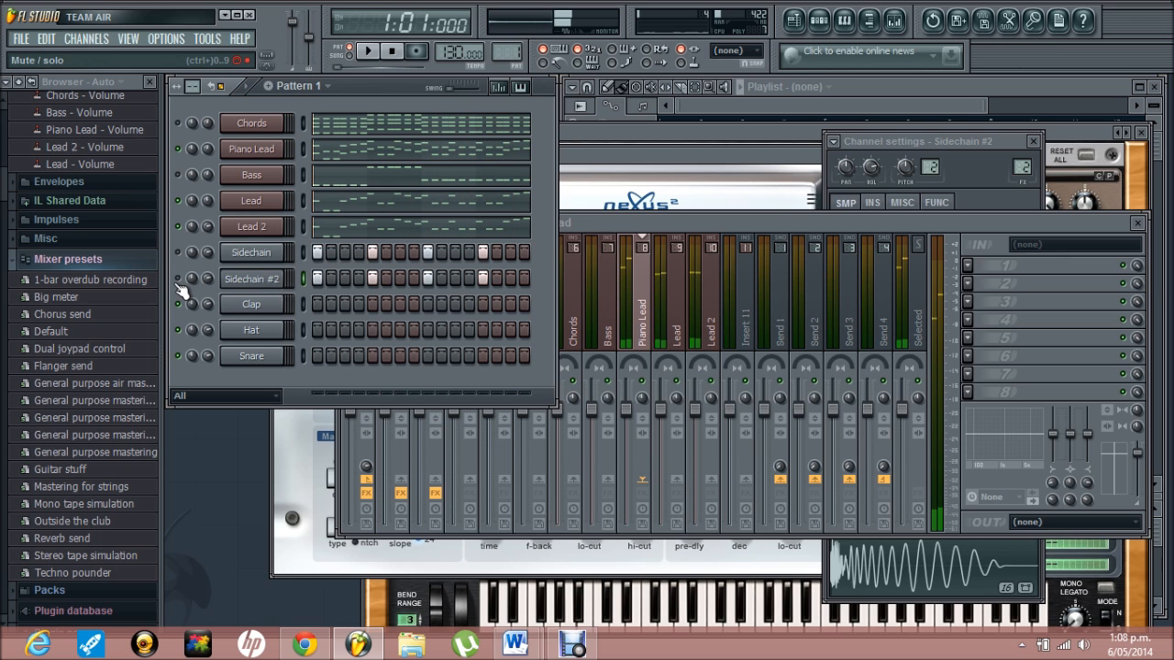
{"action": "key", "text": "space"}
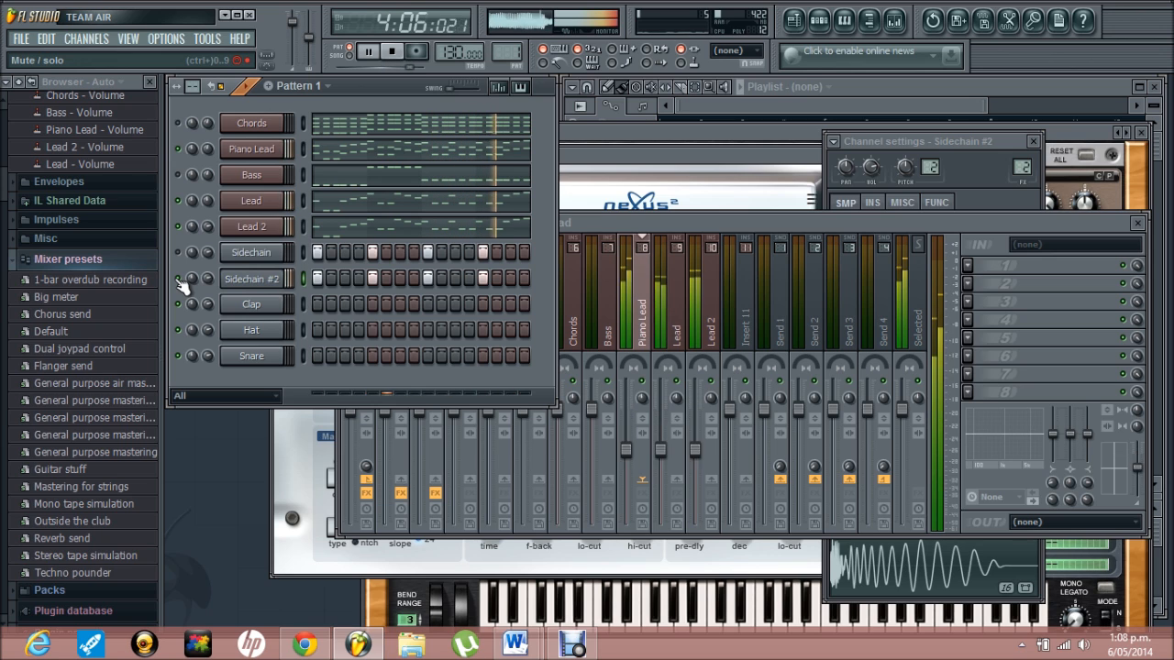
{"action": "key", "text": "space"}
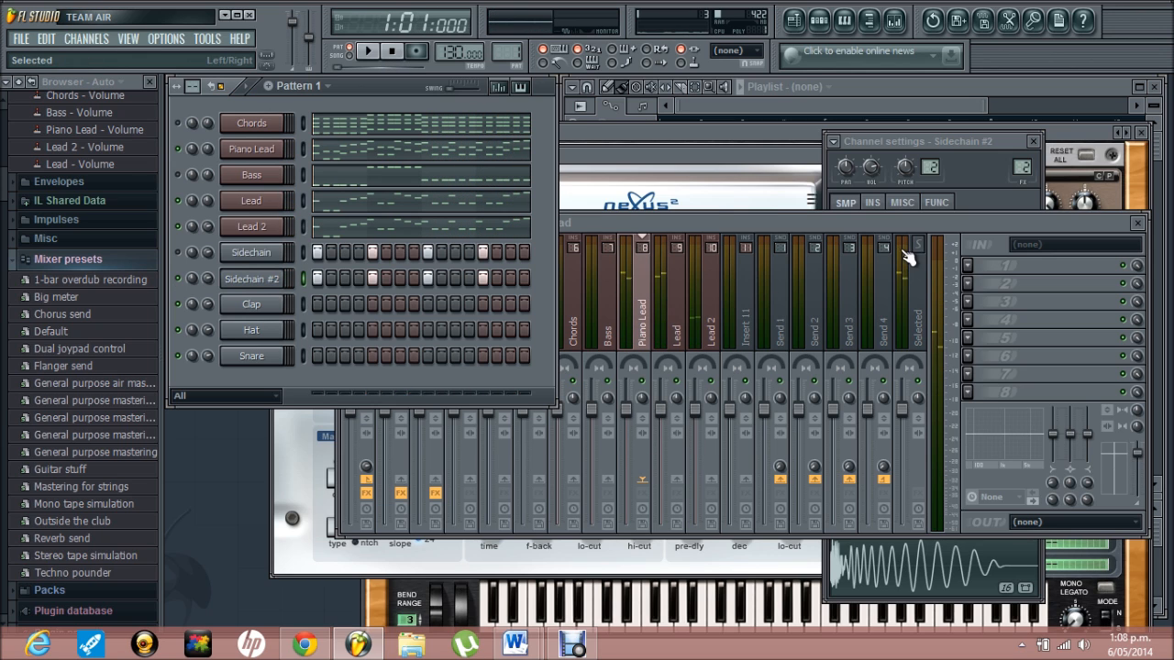
- Select the Sidechain #2 mixer track to display its effect slots
{"action": "left_click", "coordinate": [686, 229]}
{"action": "left_click", "coordinate": [439, 340]}
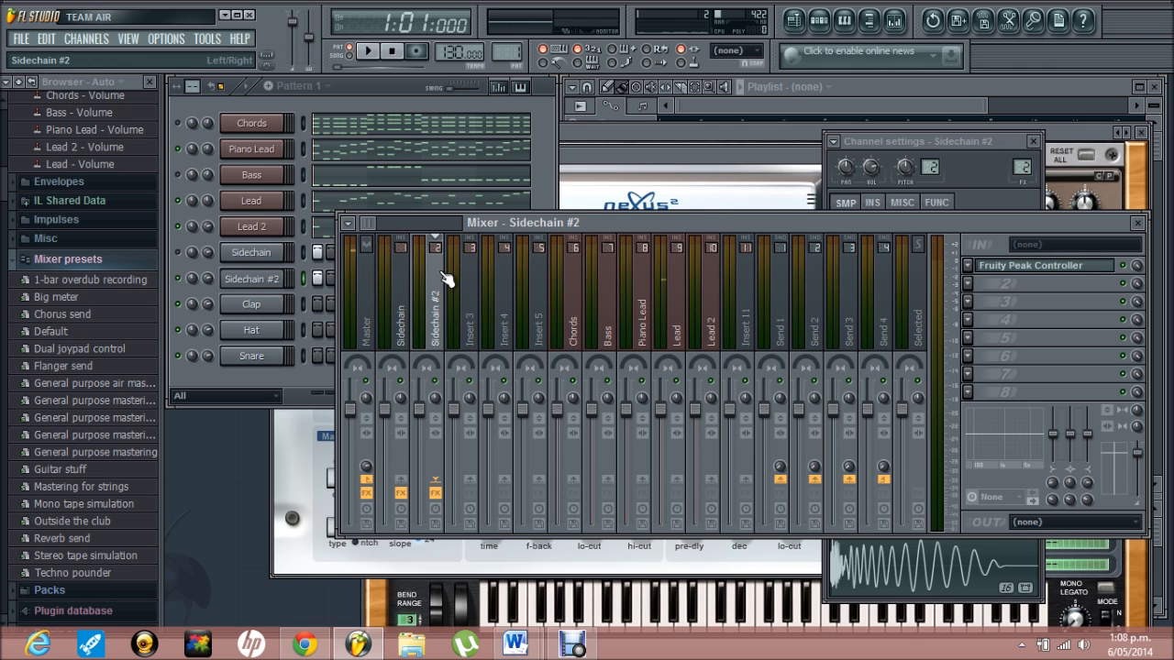
- Examine the Fruity Peak Controller on the Sidechain #2 mixer track and the sidechain step patterns in the channel rack
{"action": "left_click", "coordinate": [1032, 268]}
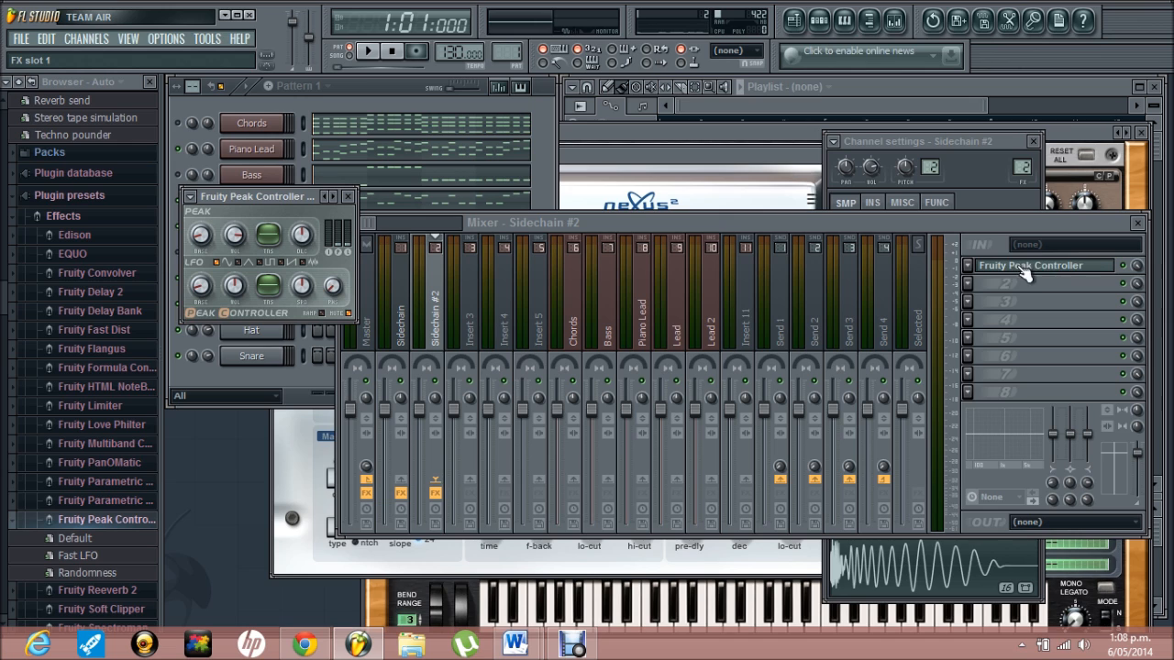
{"action": "left_click", "coordinate": [369, 88]}
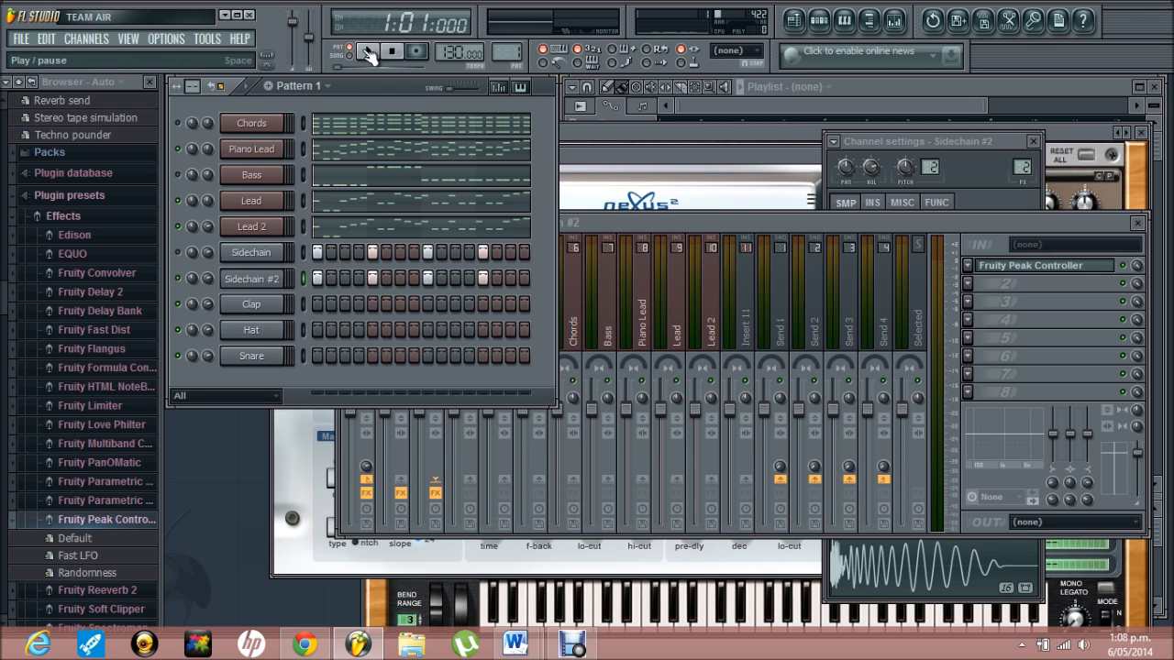
{"action": "left_click", "coordinate": [943, 229]}
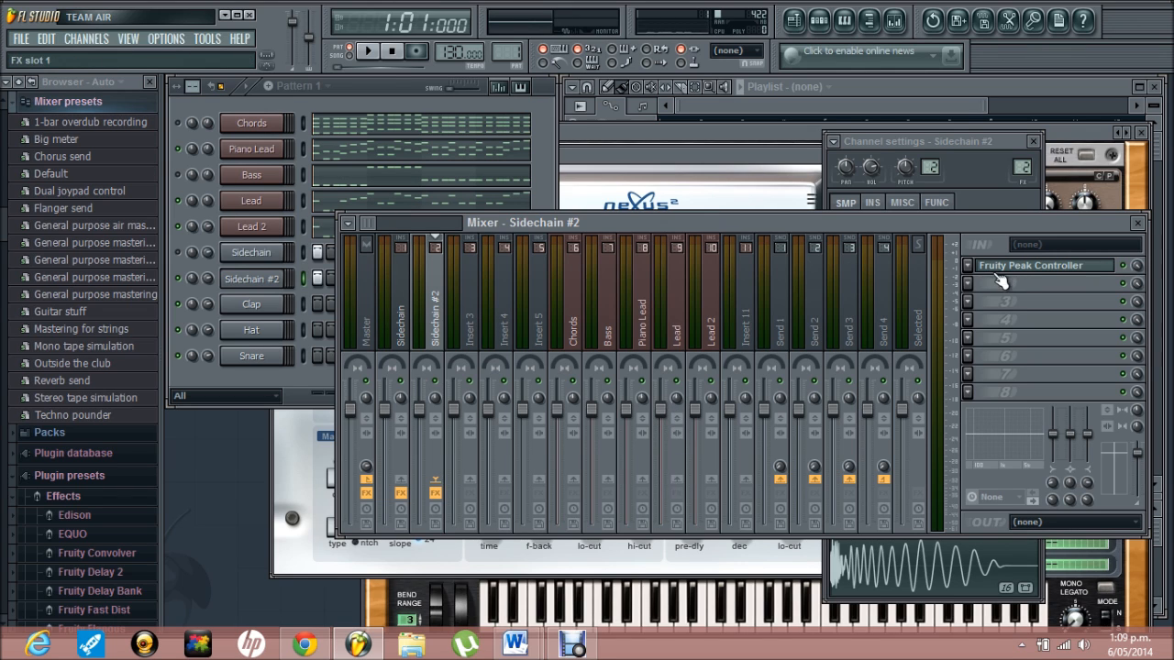
- Play Pattern 1 and watch how the Sidechain #2 Fruity Peak Controller drives the mixer faders, stopping once examined
{"action": "left_click", "coordinate": [371, 58]}
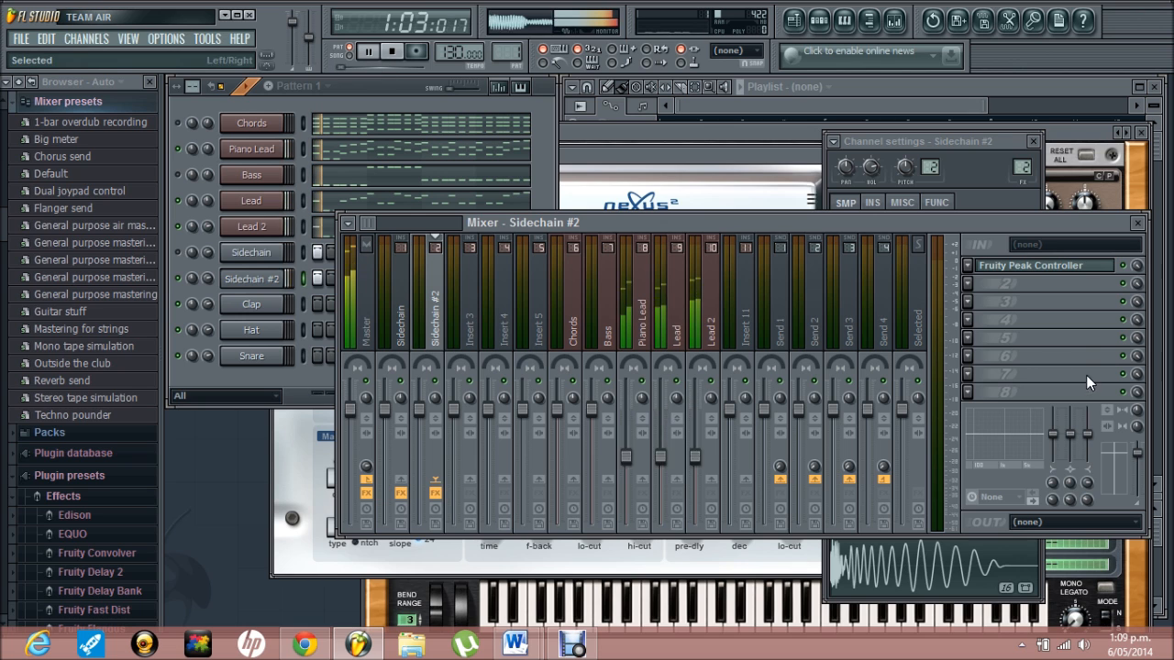
{"action": "left_click", "coordinate": [1009, 265]}
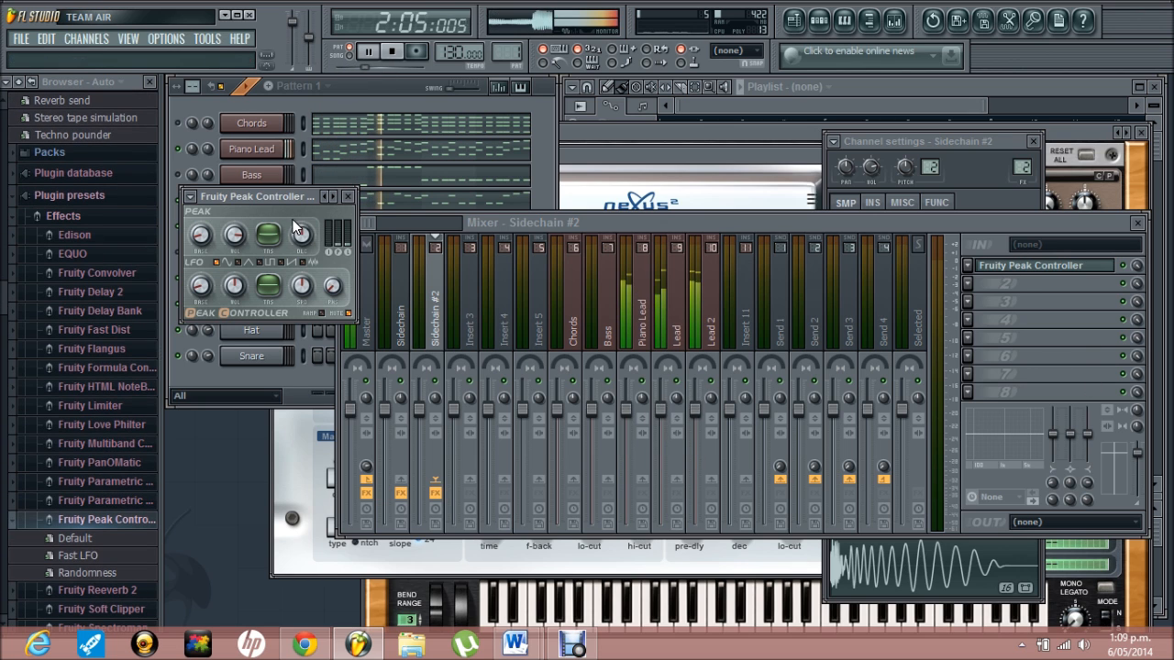
{"action": "left_click_drag", "start_coordinate": [267, 235], "coordinate": [269, 311]}
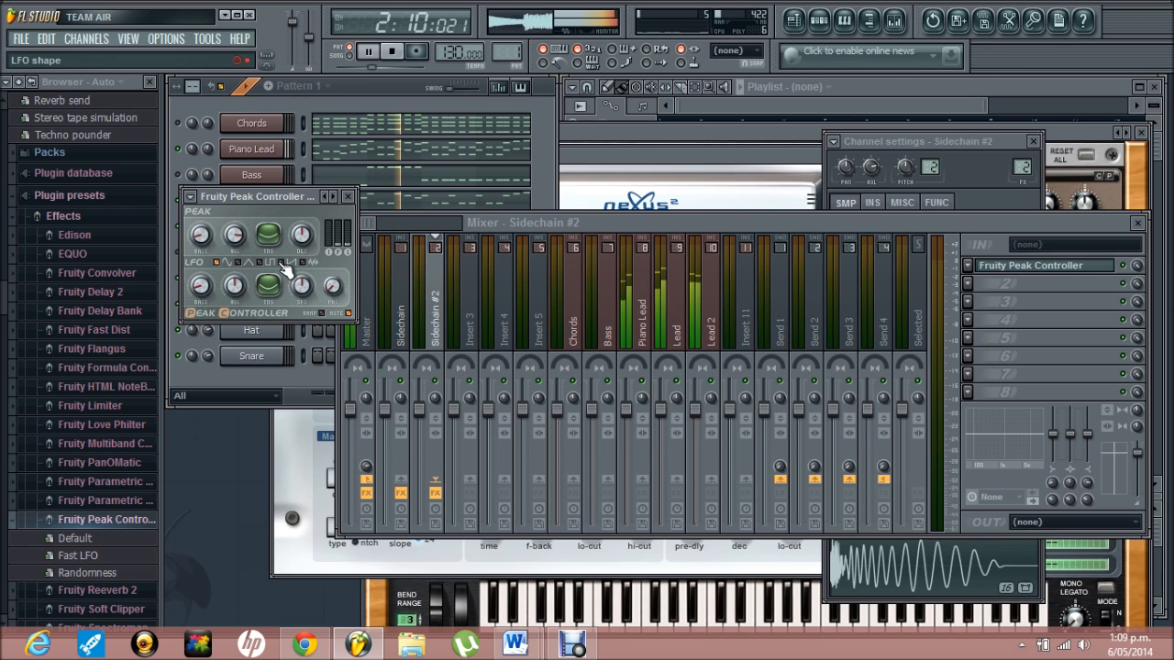
{"action": "left_click_drag", "start_coordinate": [268, 237], "coordinate": [268, 238]}
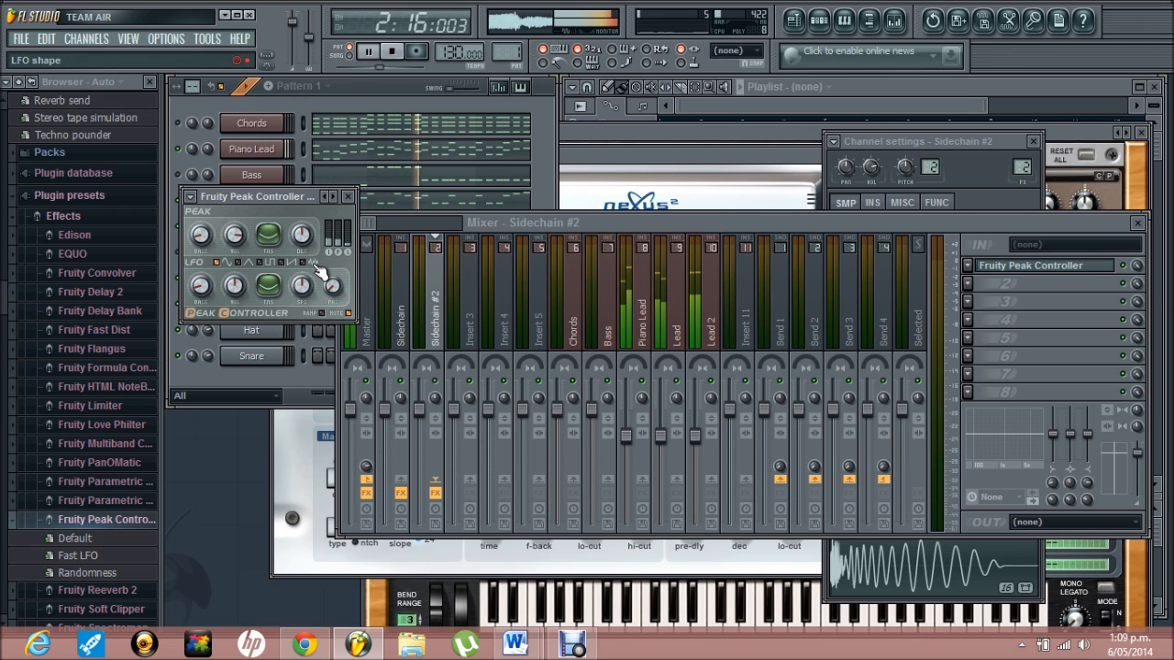
{"action": "key", "text": "space"}
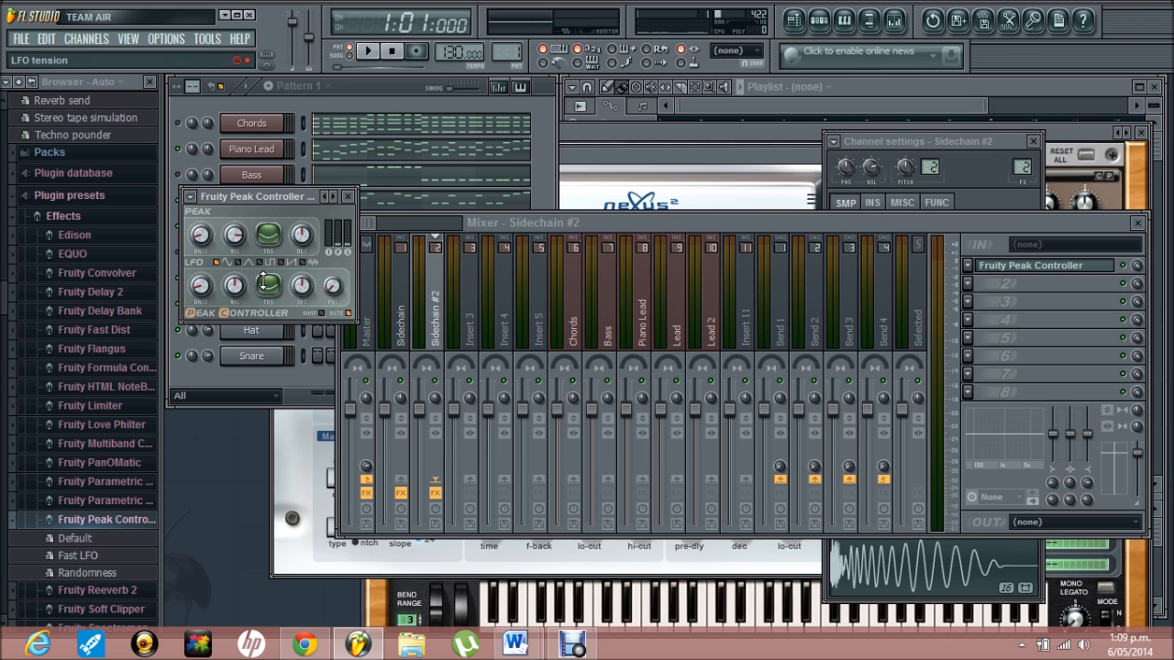
- Audition Pattern 1 while switching the Sidechain and Sidechain #2 channels to compare their pumping effect
{"action": "left_click", "coordinate": [379, 89]}
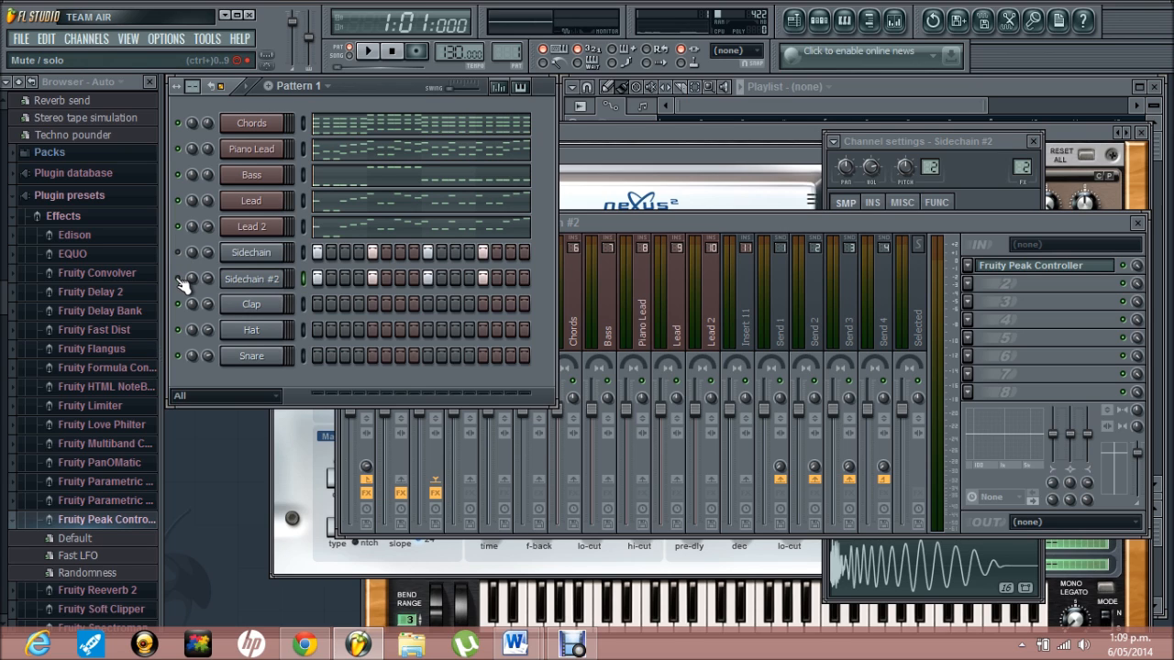
{"action": "key", "text": "space"}
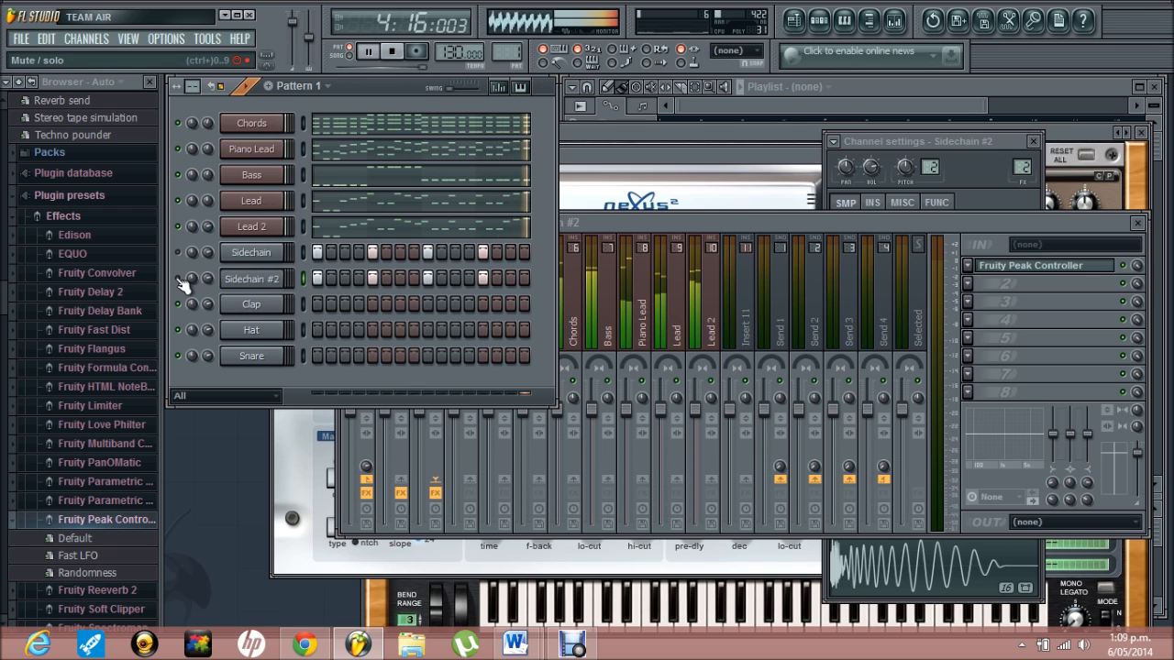
{"action": "key", "text": "space"}
{"action": "key", "text": "space"}
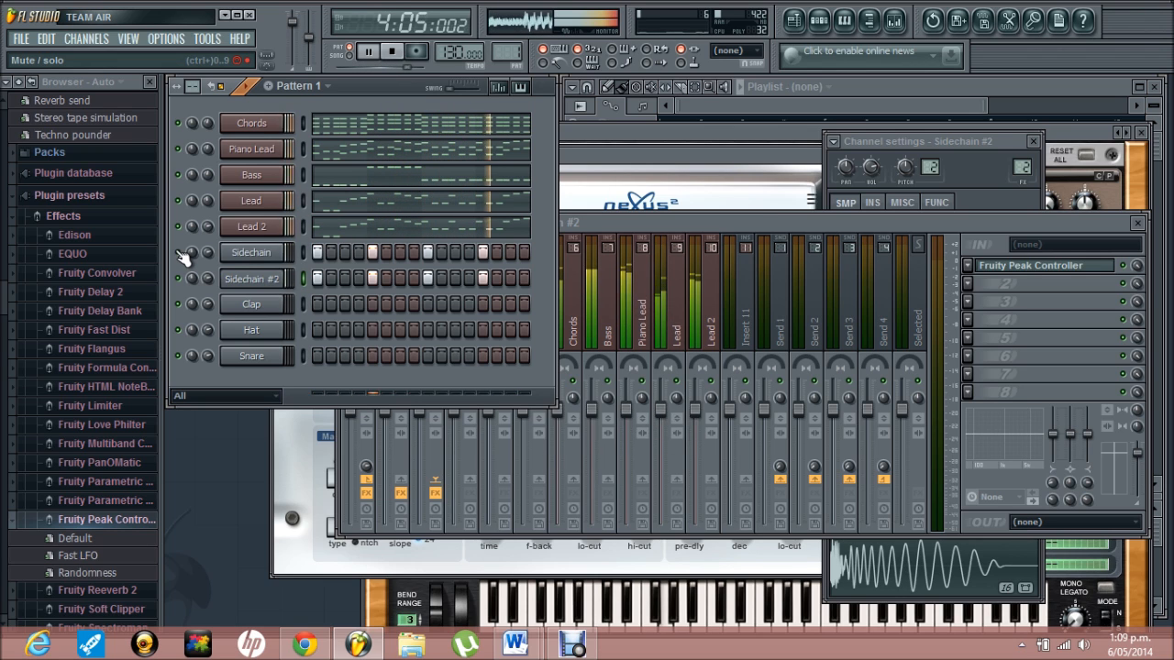
{"action": "key", "text": "space"}
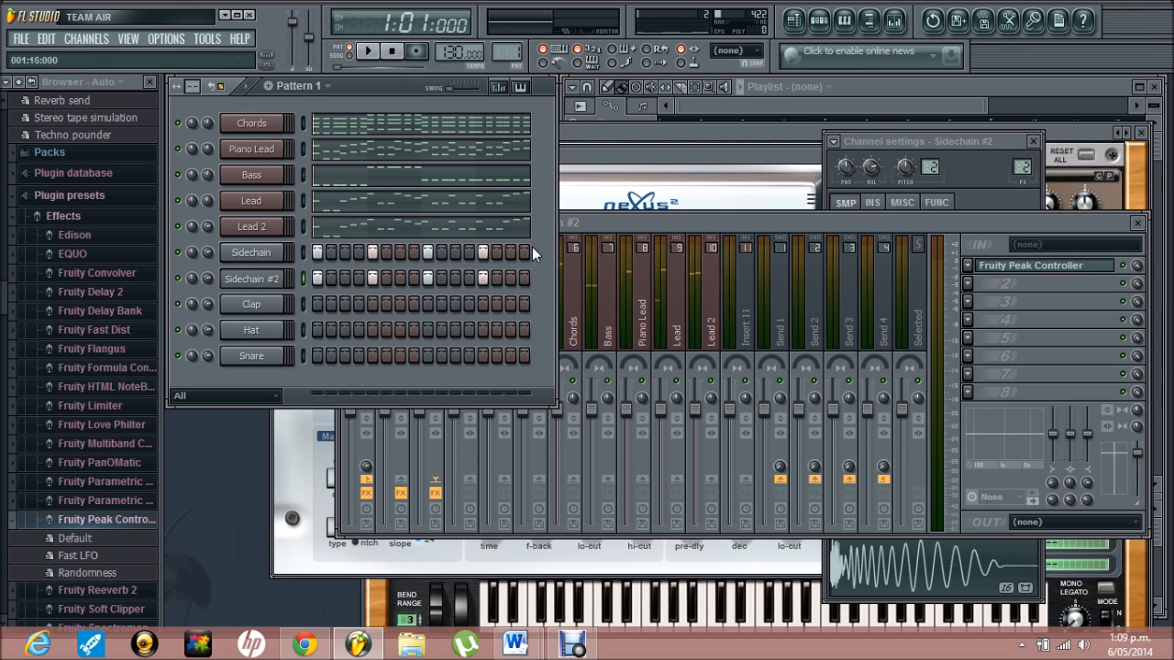
- Insert a 3x Osc channel above the Chords channel and play a few C5 test notes on it
{"action": "right_click", "coordinate": [250, 124]}
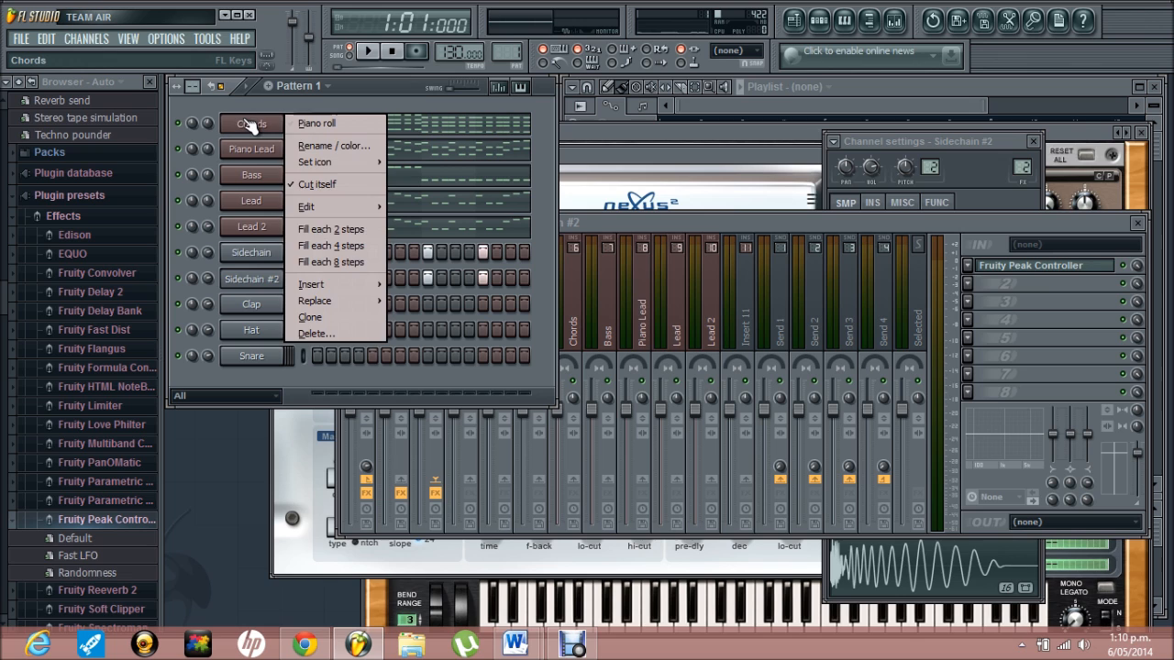
{"action": "mouse_move", "coordinate": [325, 285]}
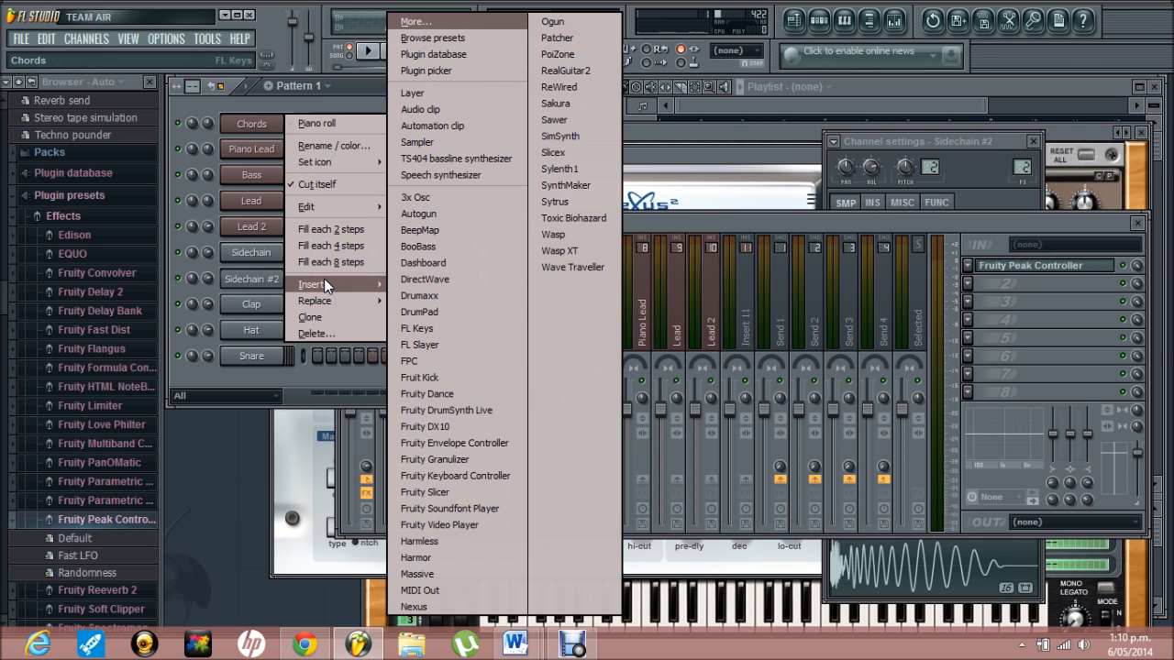
{"action": "left_click", "coordinate": [249, 121]}
{"action": "right_click", "coordinate": [248, 120]}
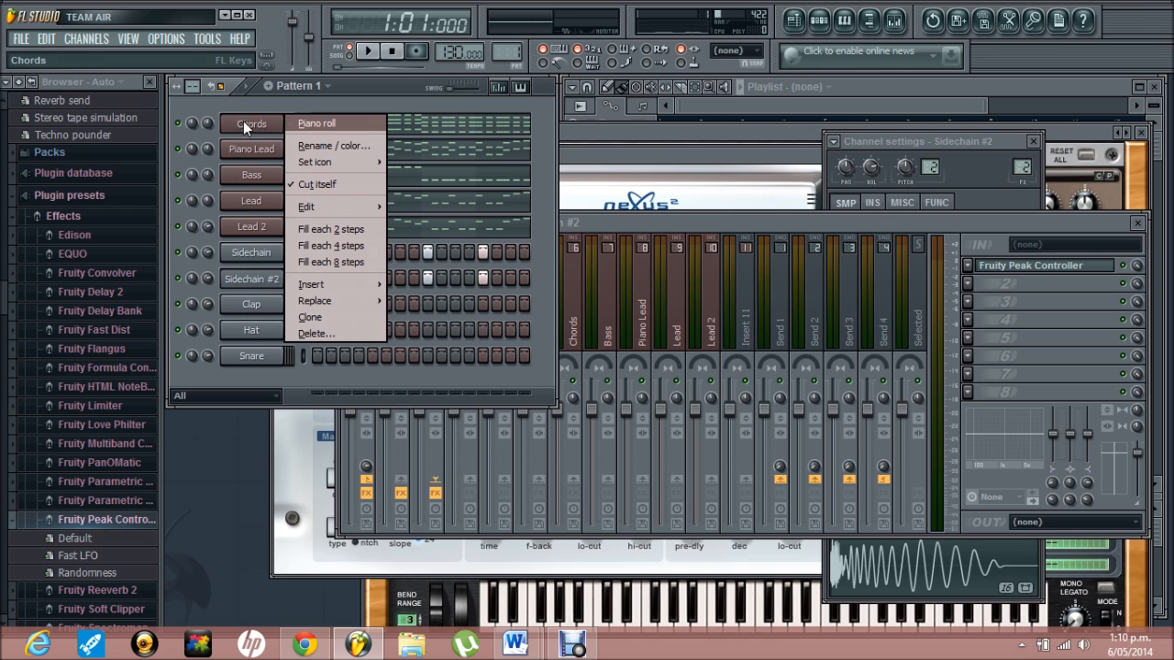
{"action": "mouse_move", "coordinate": [342, 286]}
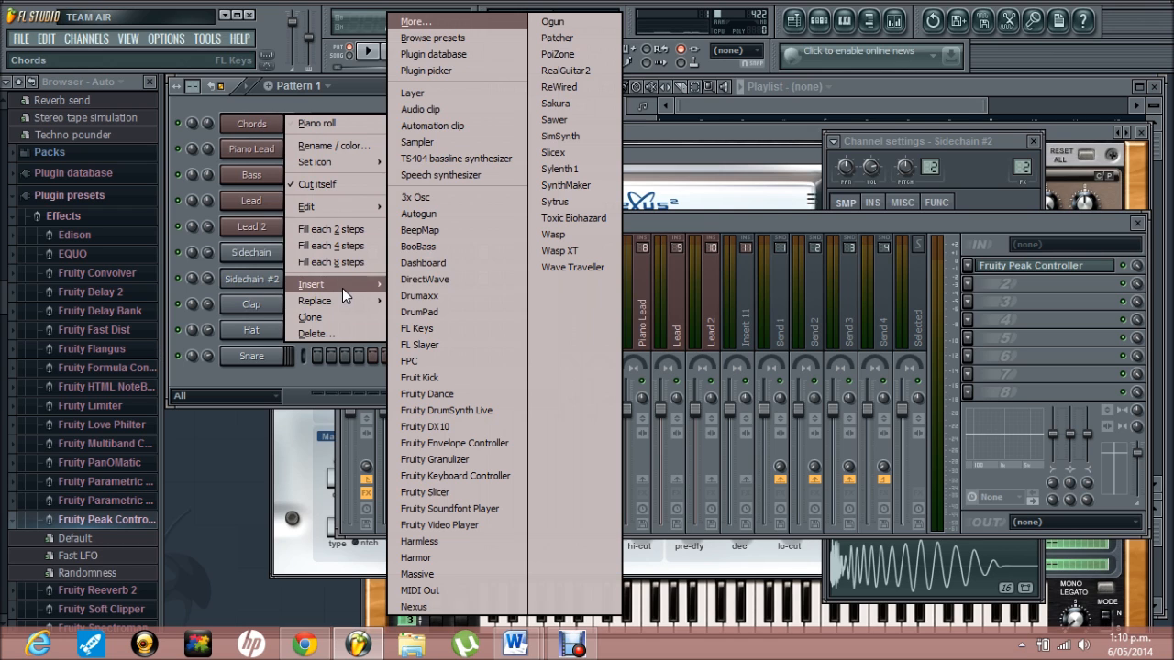
{"action": "left_click", "coordinate": [424, 197]}
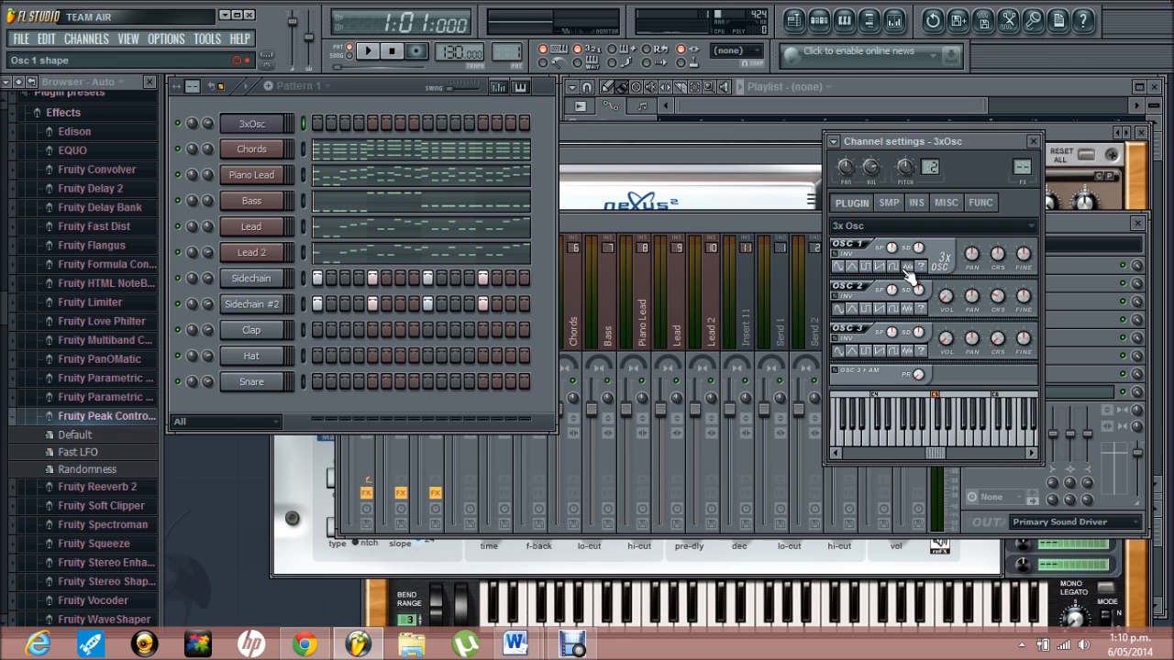
{"action": "key", "text": "q"}
{"action": "key", "text": "q"}
{"action": "key", "text": "q"}
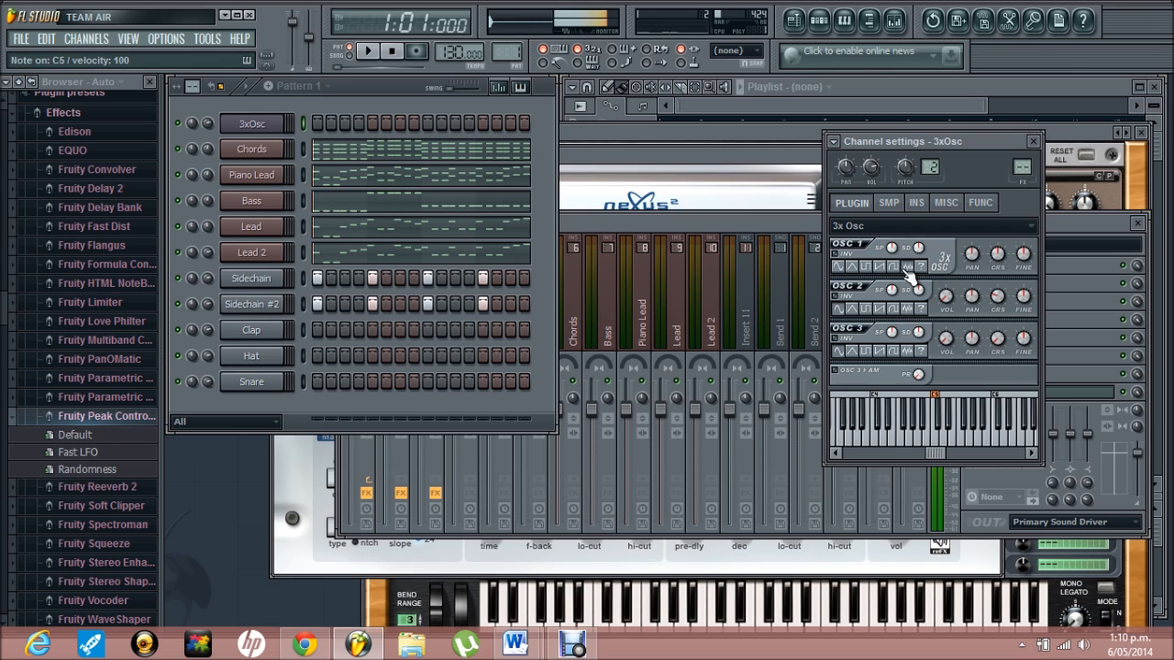
- In the 3xOsc piano roll, draw three C5 notes and copy them across bar 1 to match the ghosted chord rhythm
{"action": "right_click", "coordinate": [255, 126]}
{"action": "left_click", "coordinate": [299, 124]}
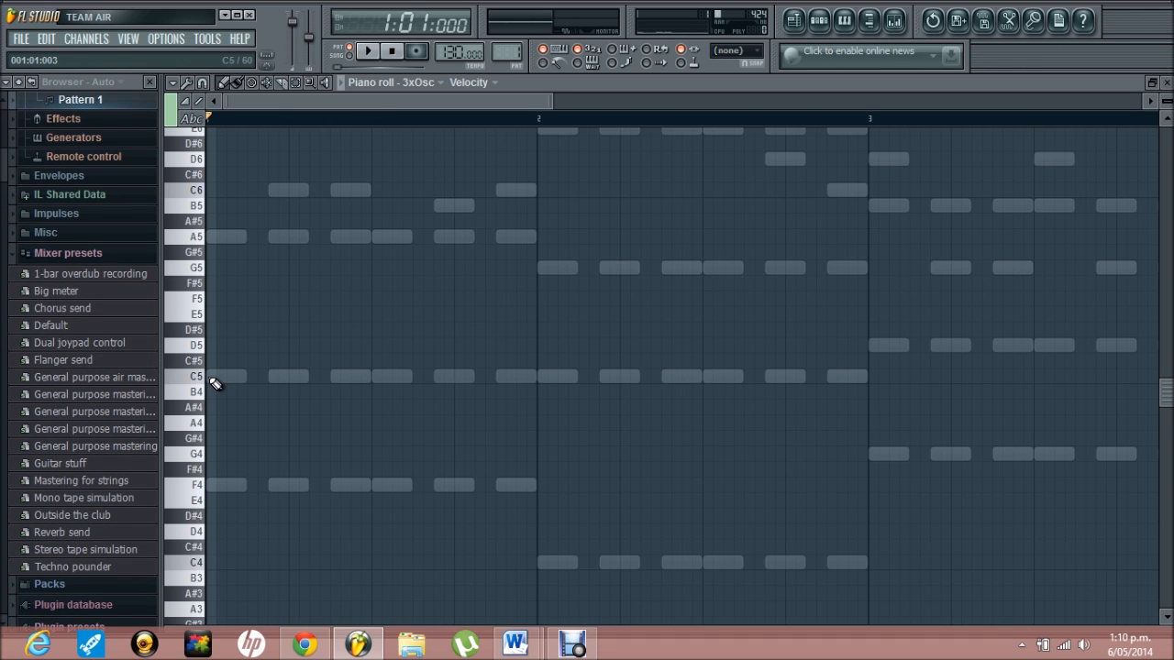
{"action": "left_click", "coordinate": [213, 383]}
{"action": "left_click", "coordinate": [270, 380]}
{"action": "left_click", "coordinate": [336, 380]}
{"action": "left_click_drag", "start_coordinate": [394, 386], "coordinate": [161, 354]}
{"action": "left_click_drag", "start_coordinate": [226, 375], "coordinate": [388, 375]}
- Copy the bar 1 C5 notes across the remaining bars of the pattern and close the piano roll
{"action": "left_click_drag", "start_coordinate": [590, 404], "coordinate": [233, 294]}
{"action": "left_click_drag", "start_coordinate": [226, 375], "coordinate": [548, 374]}
{"action": "key", "text": "ctrl+a"}
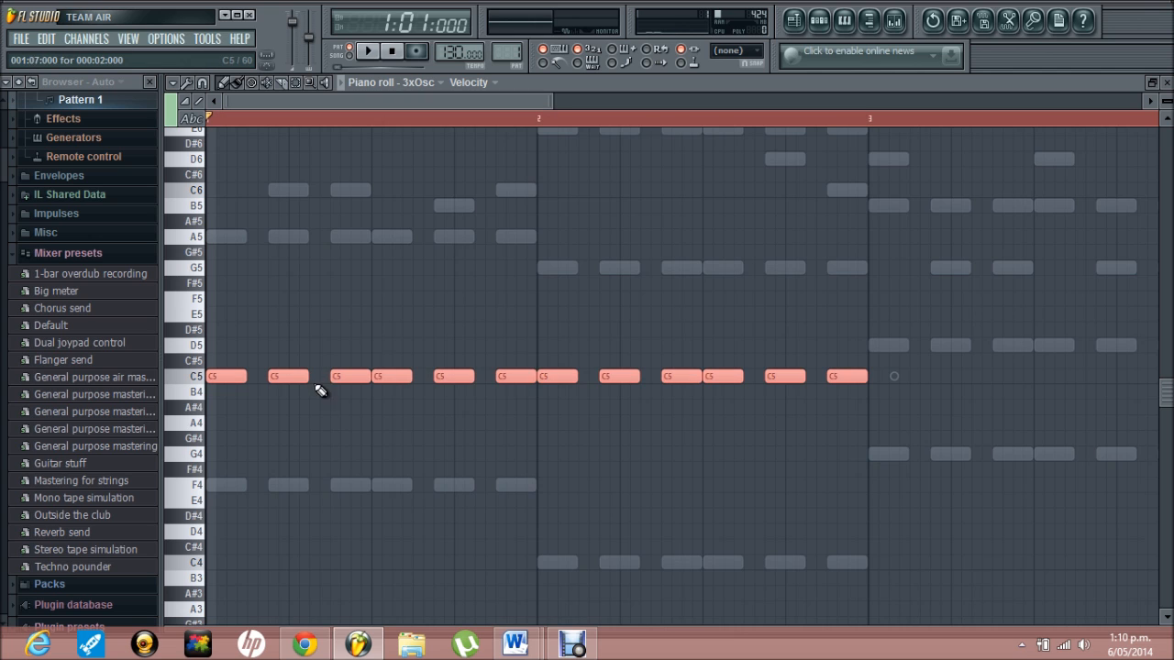
{"action": "left_click_drag", "start_coordinate": [217, 378], "coordinate": [871, 380]}
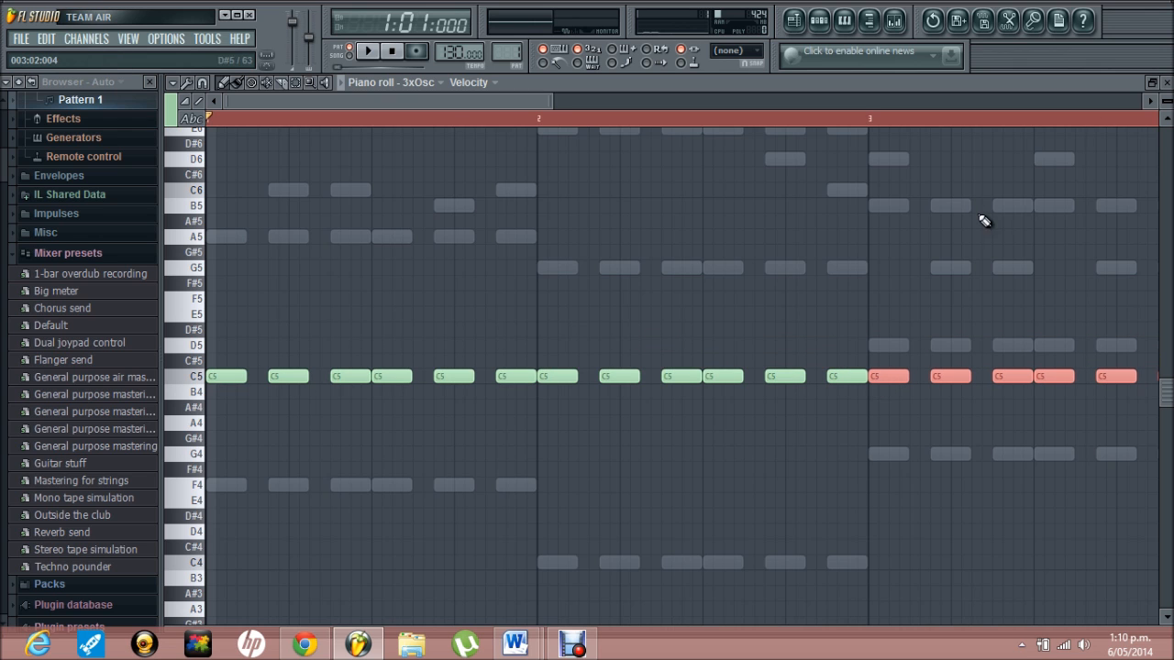
{"action": "left_click", "coordinate": [1168, 82]}
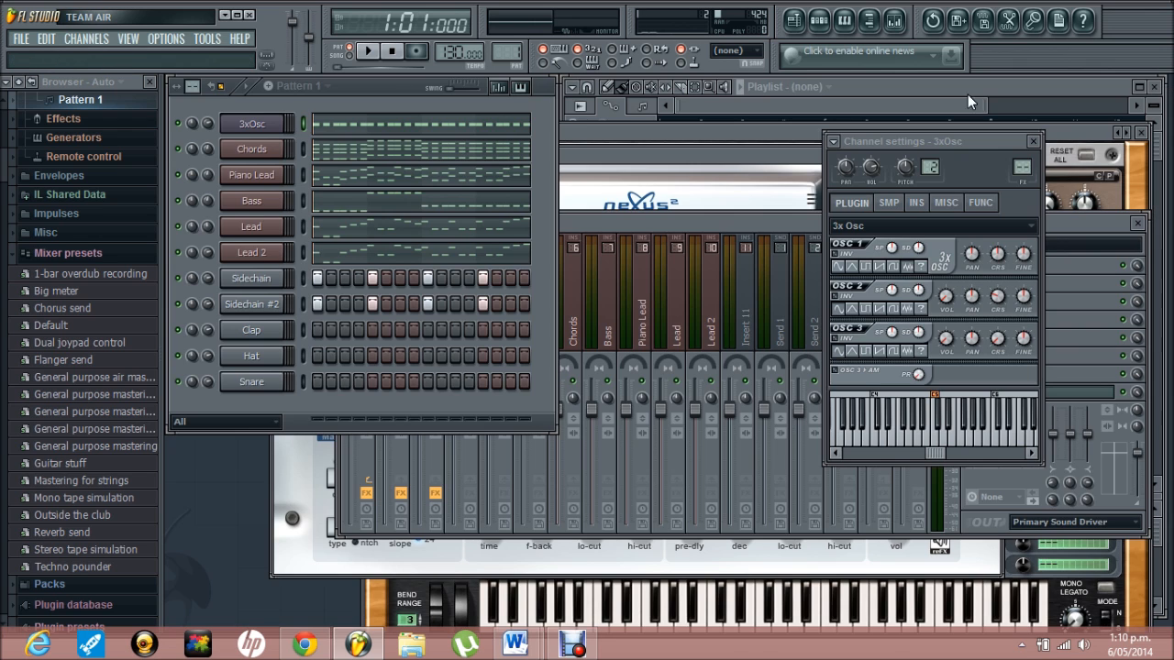
- Solo the 3xOsc channel and play back its C5 rhythm
{"action": "right_click", "coordinate": [186, 128]}
{"action": "key", "text": "space"}
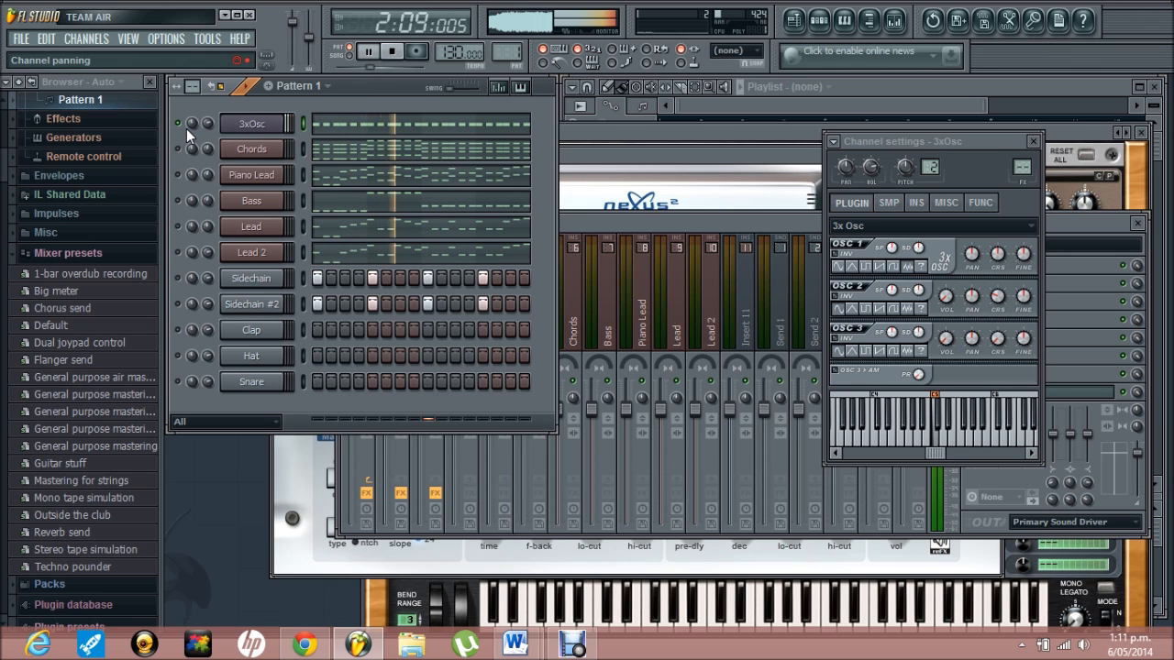
{"action": "key", "text": "space"}
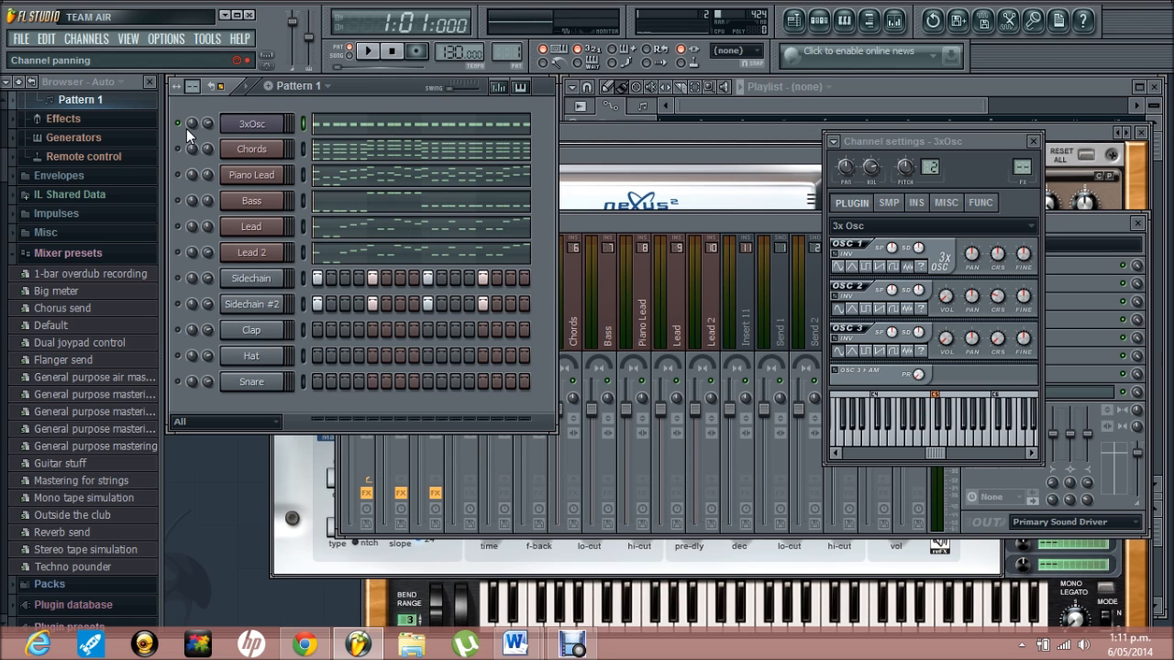
- Enable the 3xOsc channel's volume envelope and lower its attack, decay and sustain to the minimum
{"action": "left_click", "coordinate": [288, 125]}
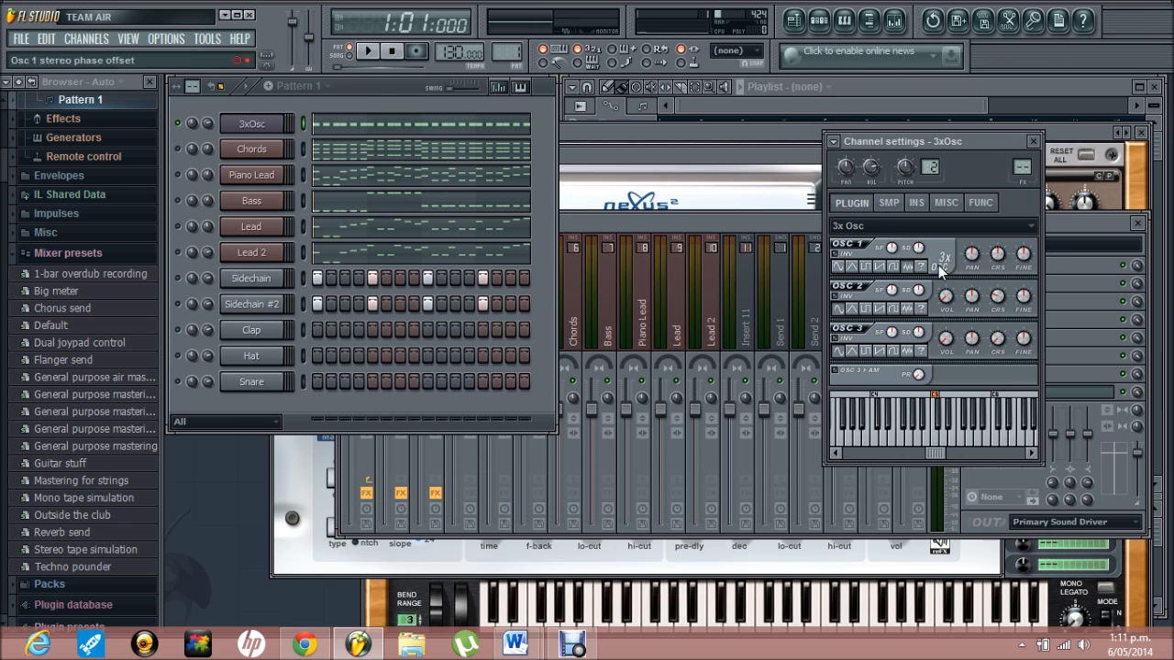
{"action": "left_click", "coordinate": [917, 205]}
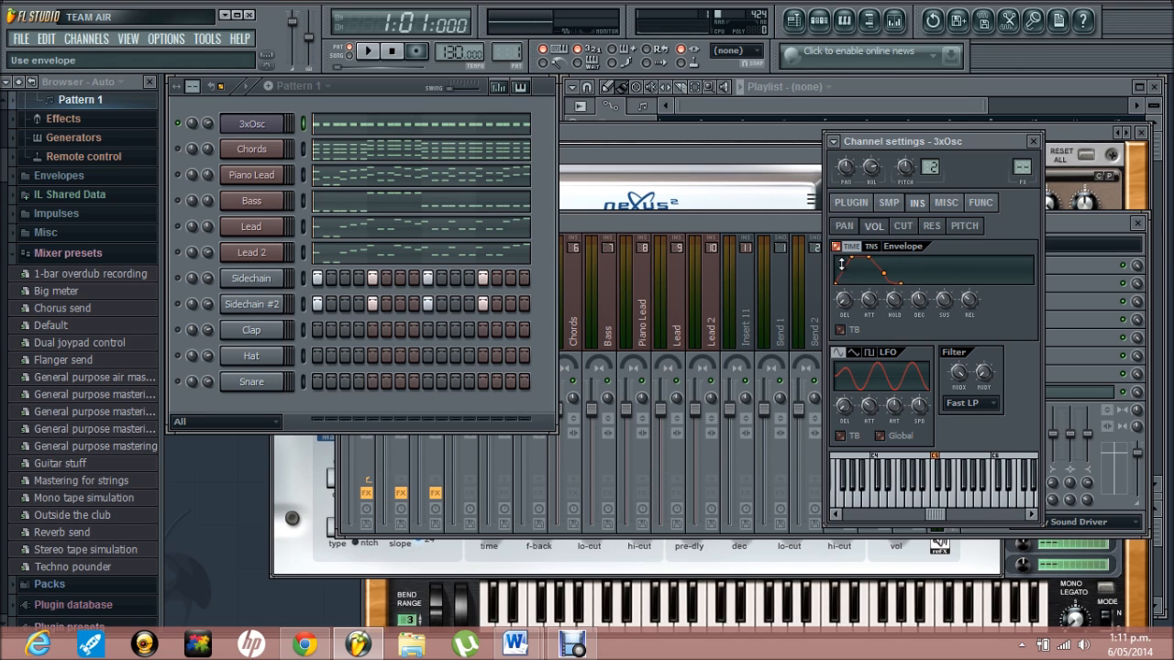
{"action": "left_click_drag", "start_coordinate": [872, 310], "coordinate": [870, 385]}
{"action": "left_click_drag", "start_coordinate": [871, 272], "coordinate": [869, 398]}
- Set the decay and release times of the 3xOsc volume envelope to 3 steps each
{"action": "right_click", "coordinate": [920, 307]}
{"action": "mouse_move", "coordinate": [948, 328]}
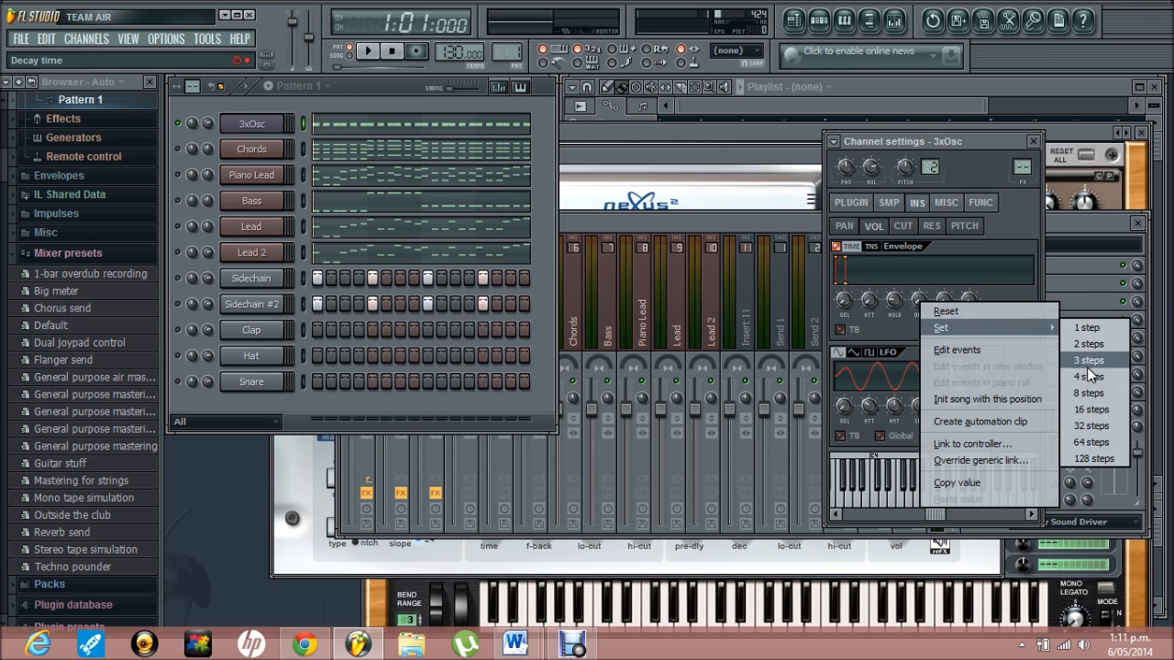
{"action": "left_click", "coordinate": [1088, 376]}
{"action": "right_click", "coordinate": [920, 303]}
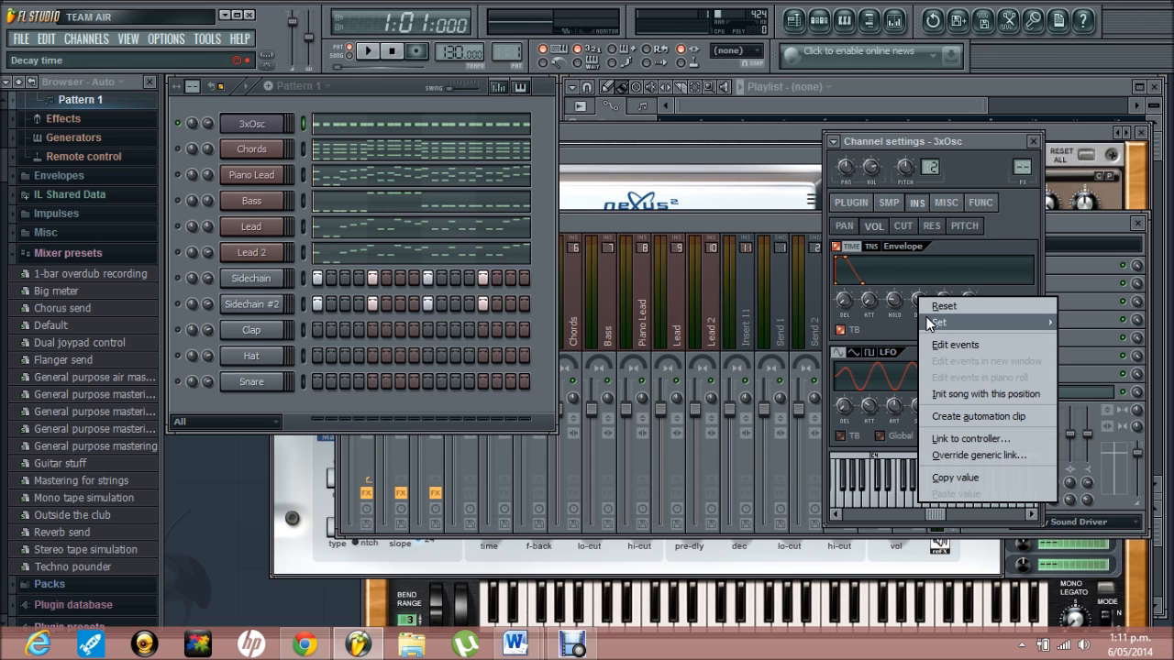
{"action": "mouse_move", "coordinate": [939, 323]}
{"action": "left_click", "coordinate": [1110, 368]}
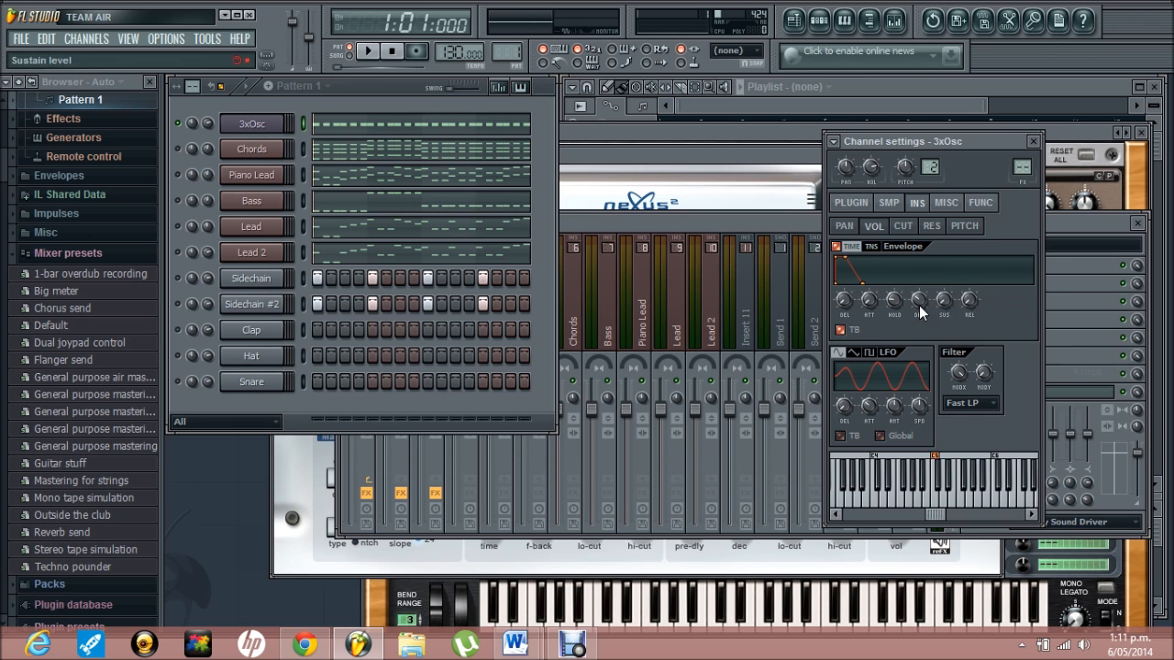
{"action": "right_click", "coordinate": [969, 301]}
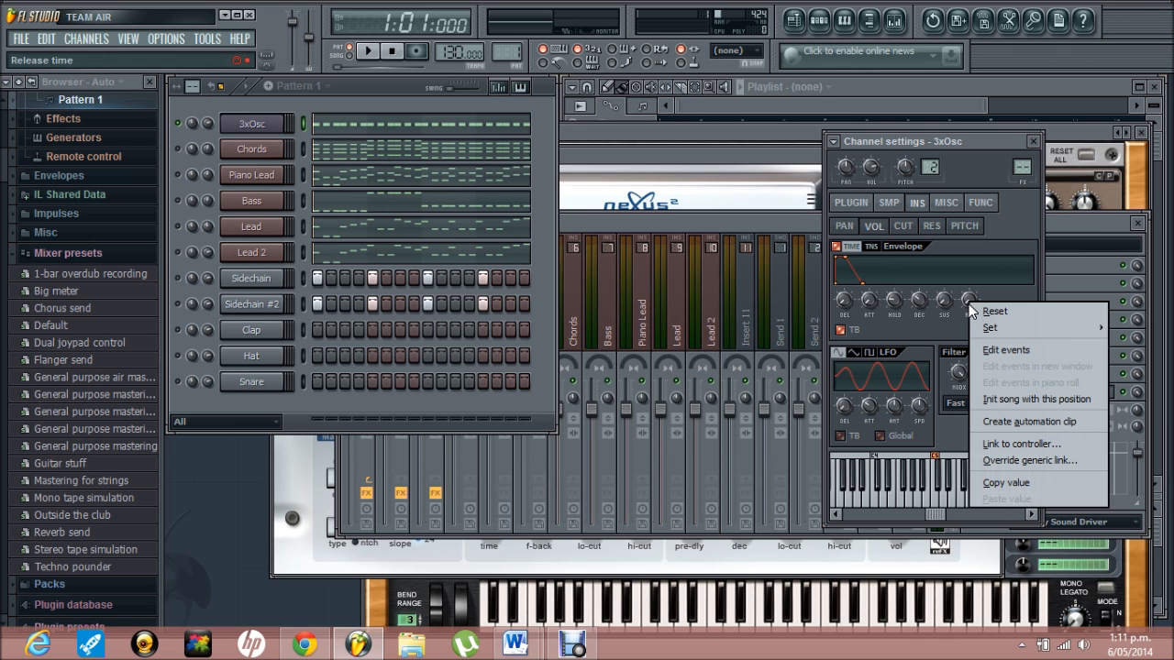
{"action": "mouse_move", "coordinate": [986, 328]}
{"action": "left_click", "coordinate": [1133, 362]}
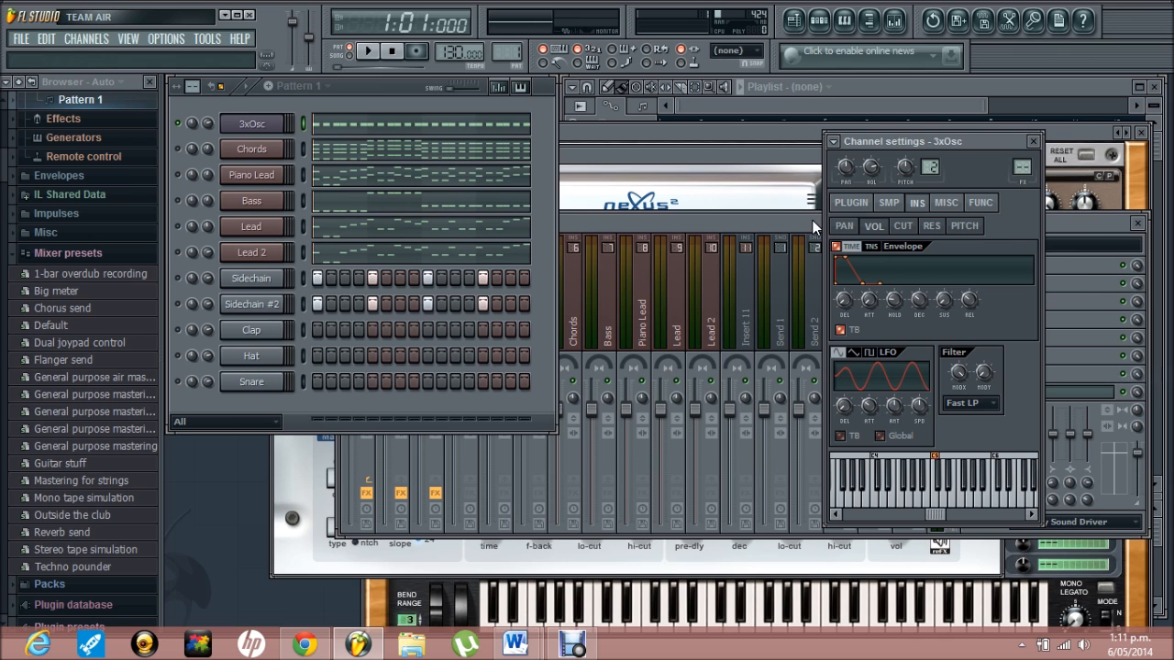
- Play the soloed 3xOsc channel with its volume envelope off and on to compare the sound
{"action": "key", "text": "space"}
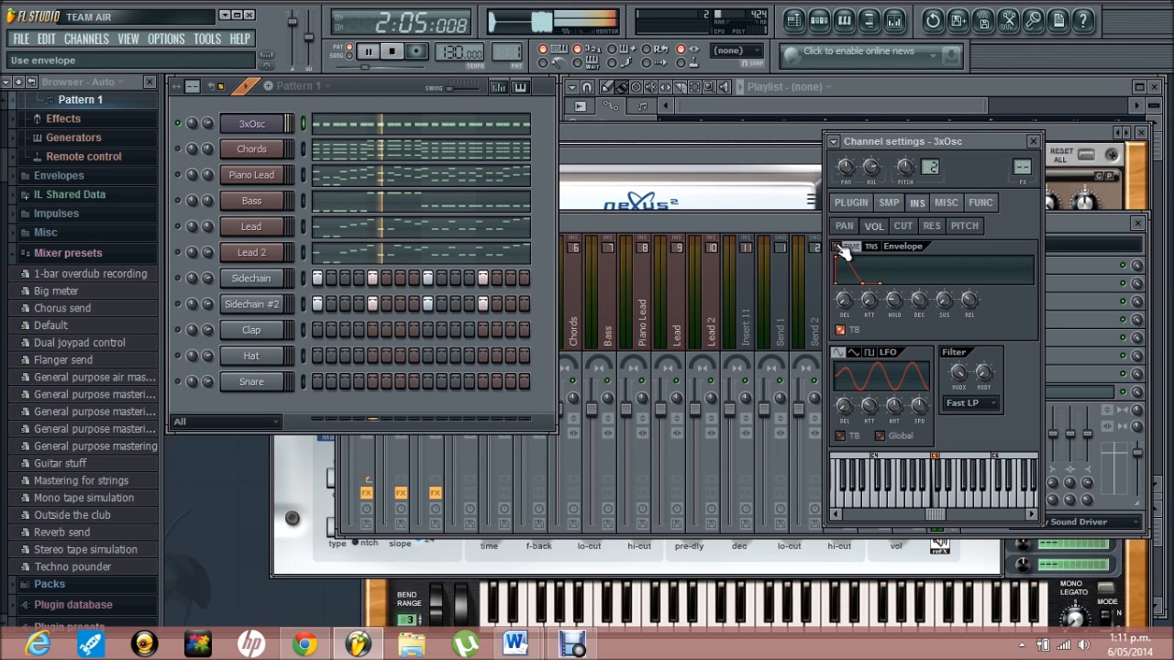
{"action": "key", "text": "space"}
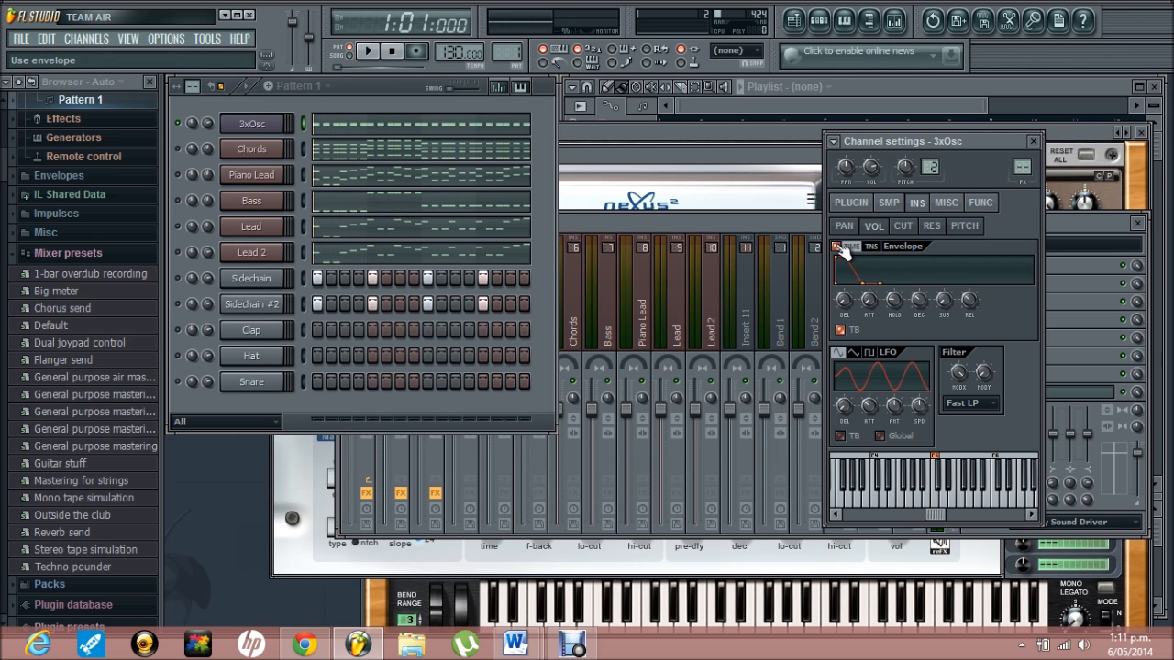
{"action": "key", "text": "space"}
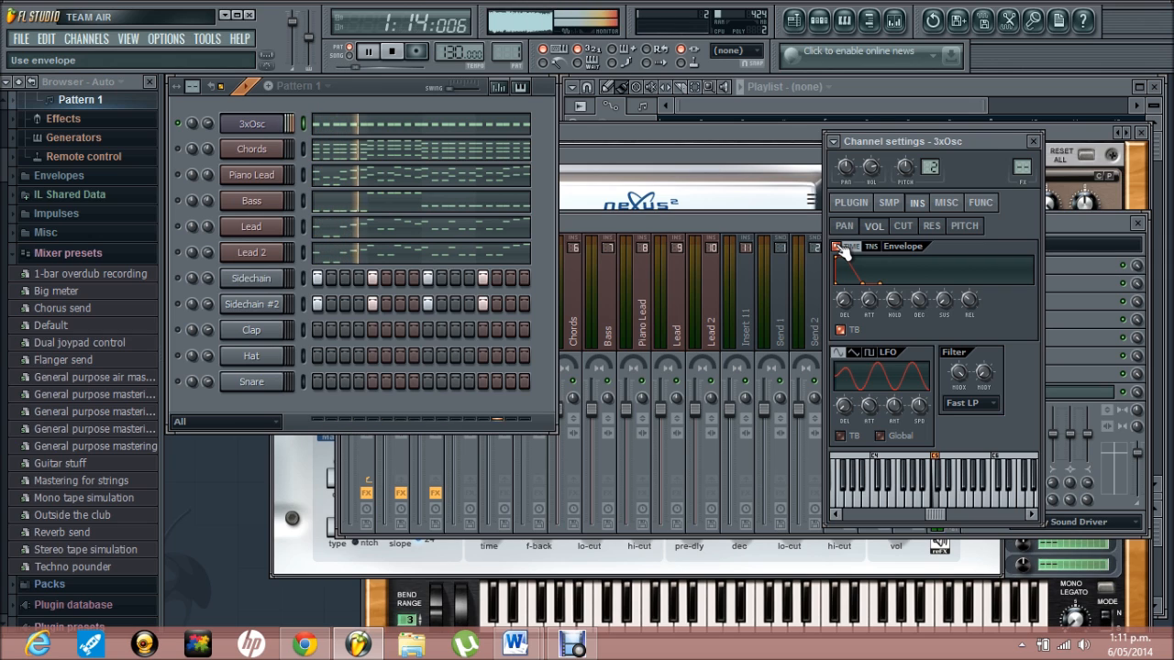
{"action": "key", "text": "space"}
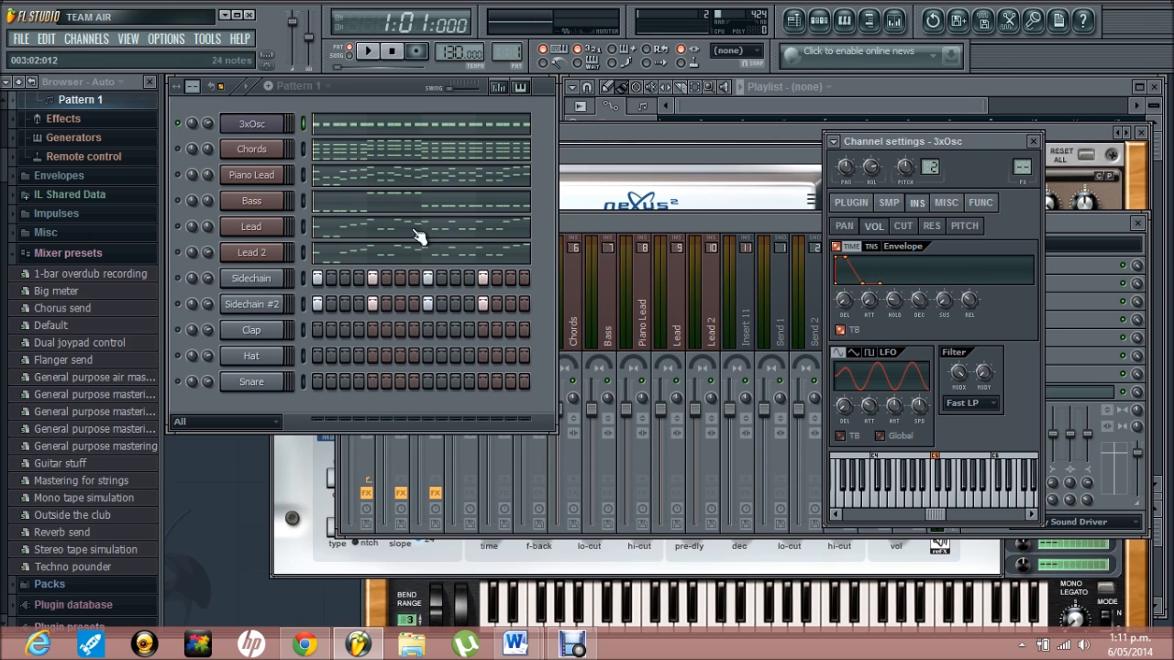
- Route the 3xOsc channel to mixer insert 11
{"action": "left_click", "coordinate": [671, 218]}
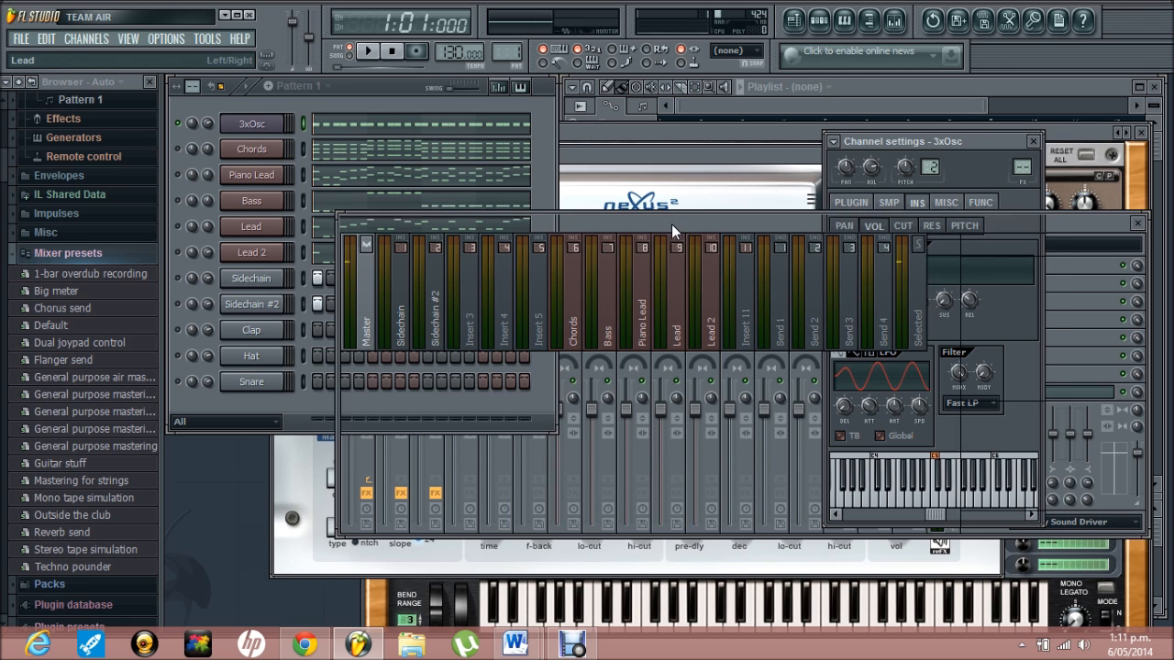
{"action": "left_click", "coordinate": [747, 321]}
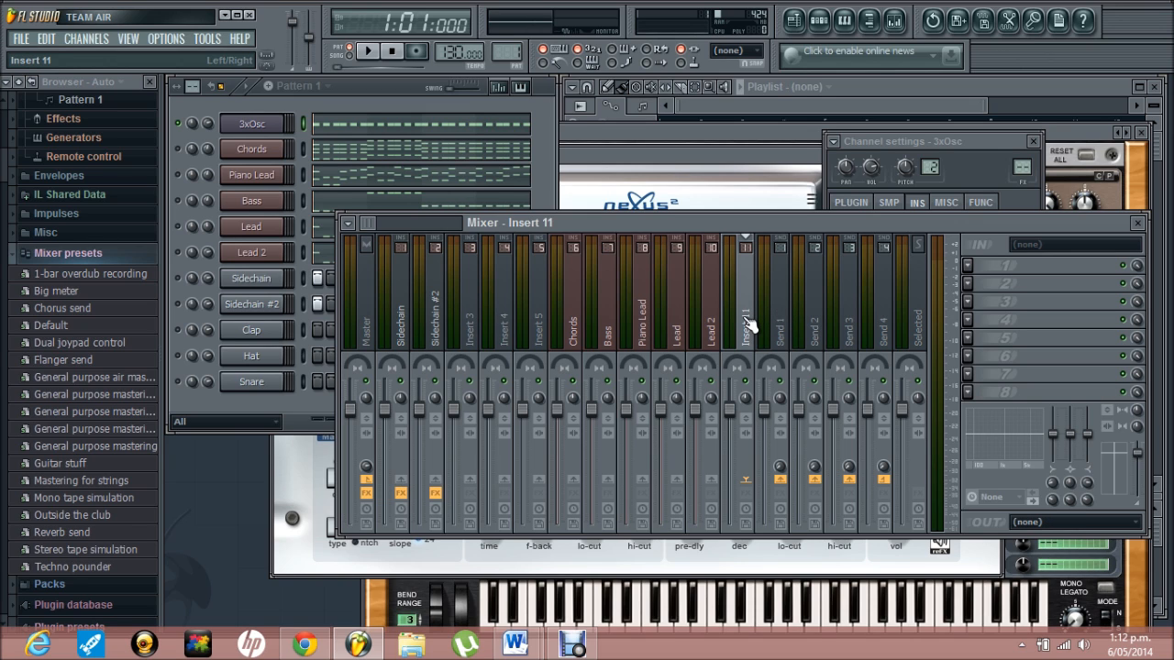
{"action": "key", "text": "ctrl+l"}
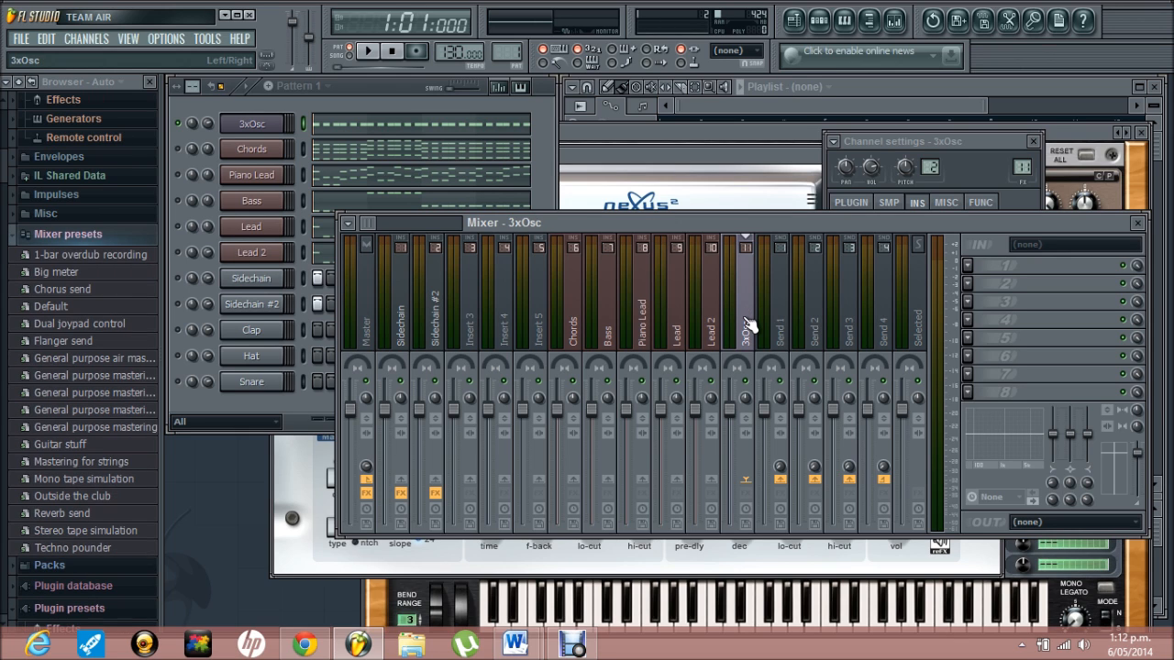
{"action": "right_click", "coordinate": [544, 303]}
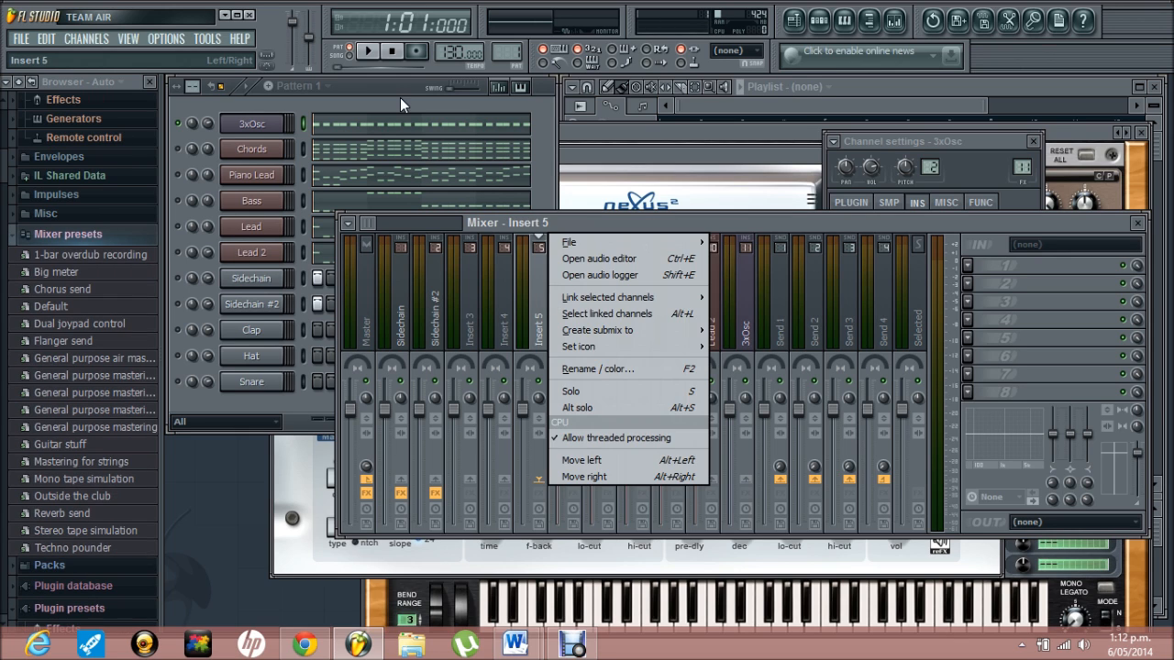
{"action": "left_click", "coordinate": [383, 96]}
{"action": "left_click", "coordinate": [278, 126]}
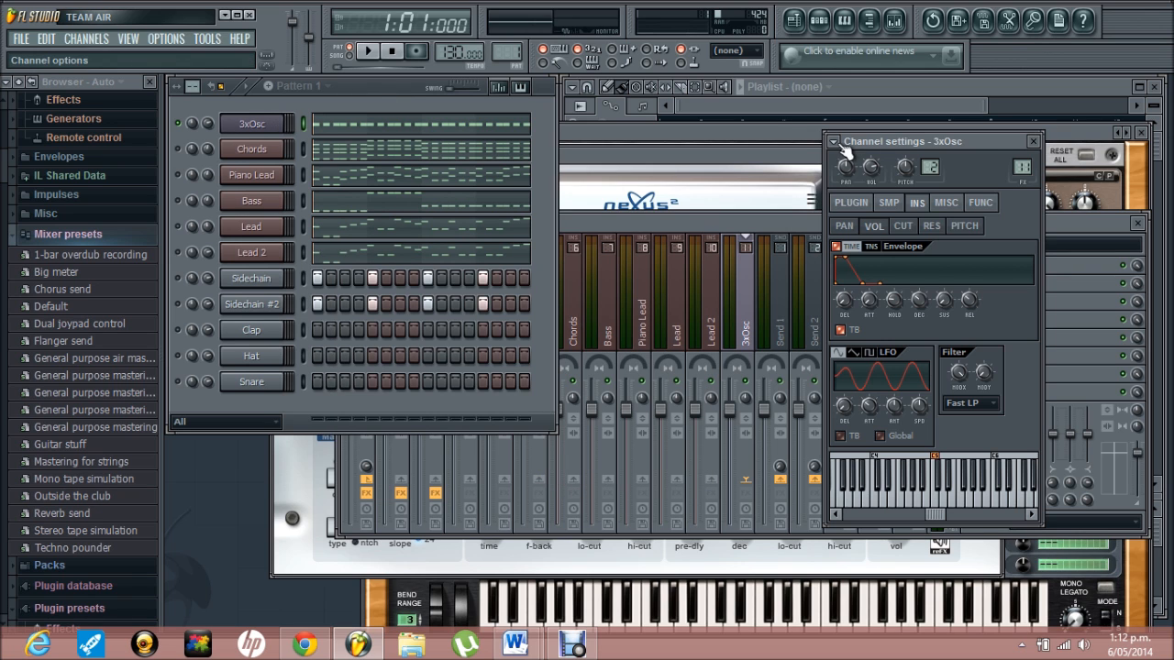
{"action": "left_click", "coordinate": [837, 143]}
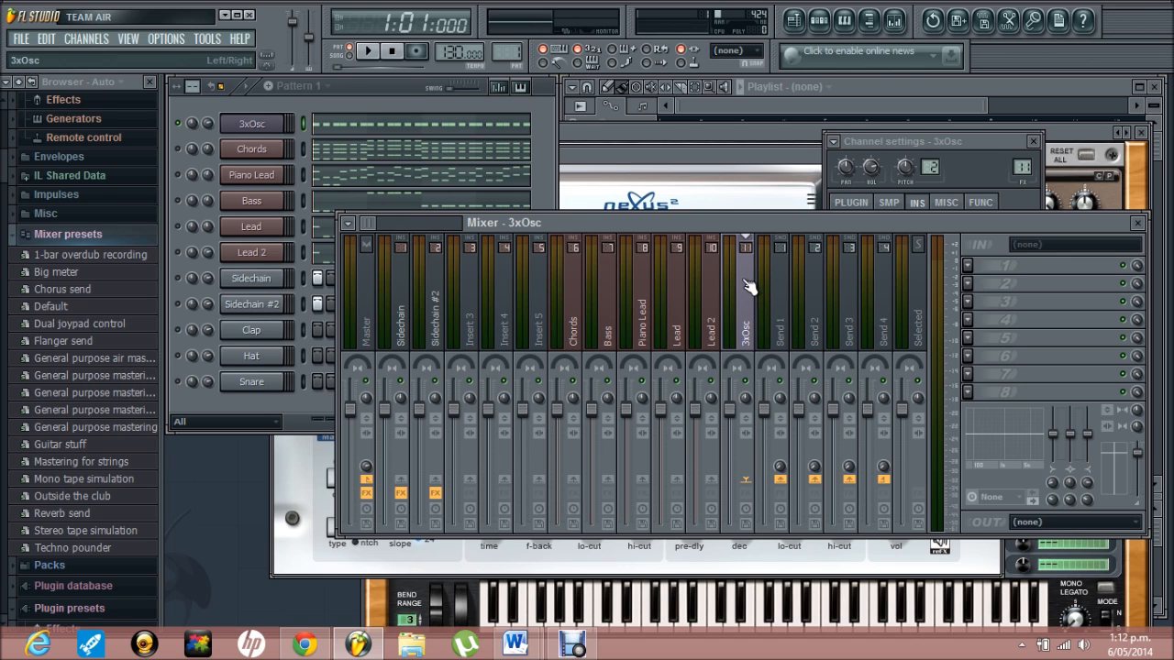
- Rename both the 3xOsc mixer track and its channel to White Noise
{"action": "right_click", "coordinate": [746, 334]}
{"action": "left_click", "coordinate": [815, 375]}
{"action": "type", "text": "White Noise"}
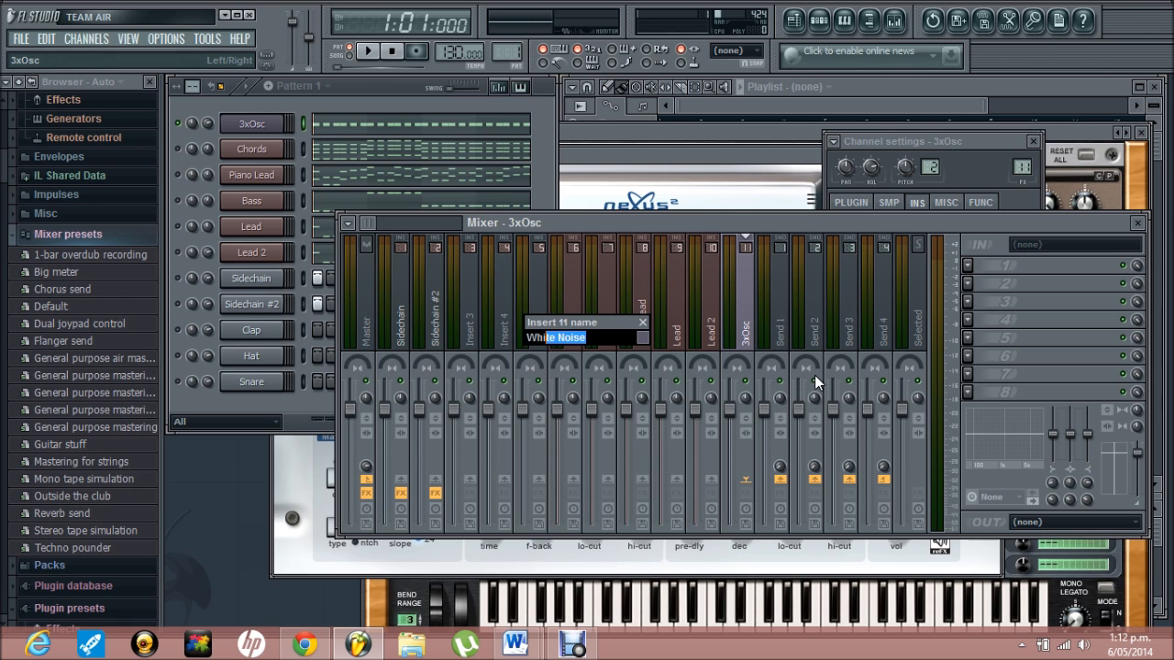
{"action": "key", "text": "Return"}
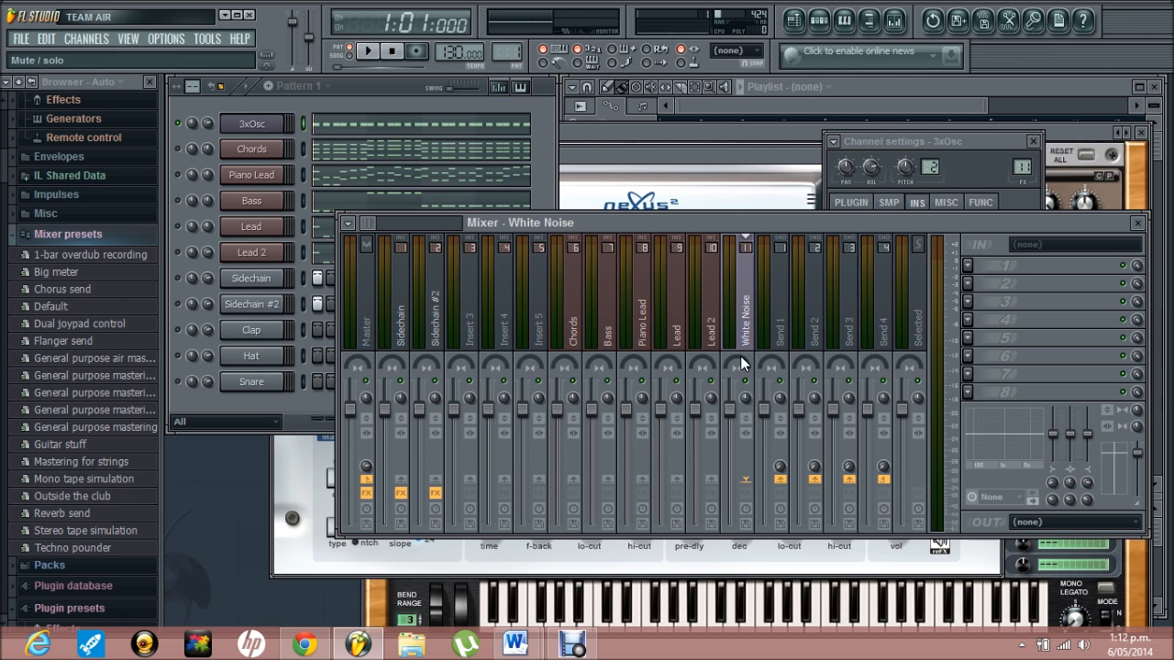
{"action": "right_click", "coordinate": [247, 122]}
{"action": "left_click", "coordinate": [324, 149]}
{"action": "key", "text": "Return"}
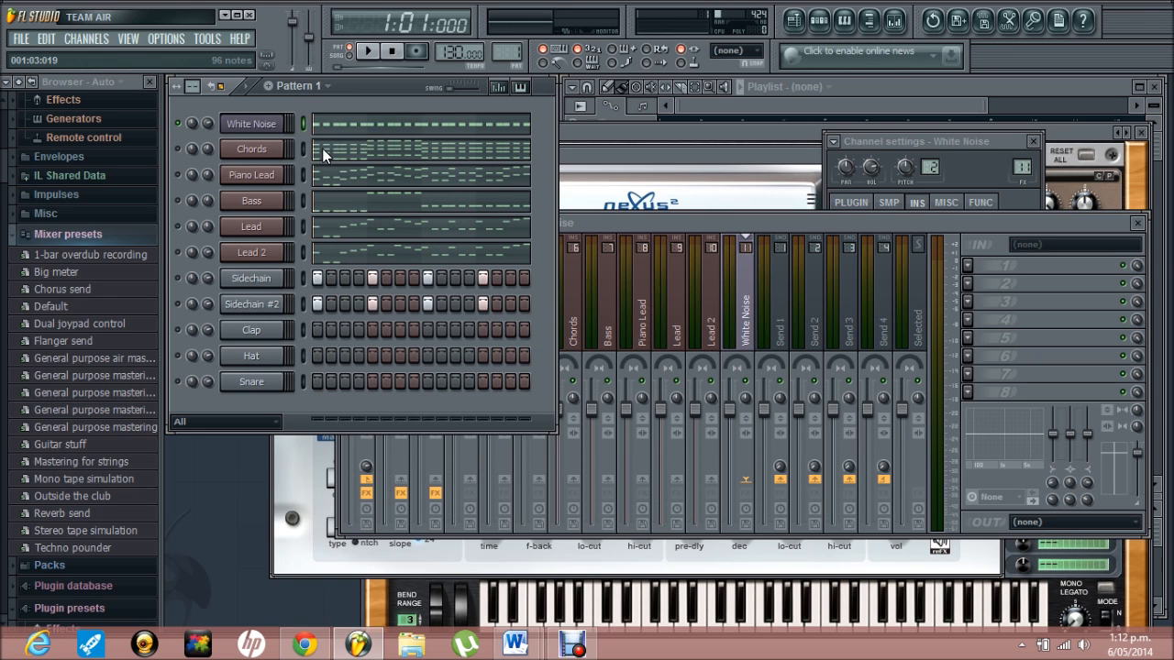
- Load Fruity Filter into the first effect slot of the White Noise mixer track
{"action": "left_click", "coordinate": [793, 227]}
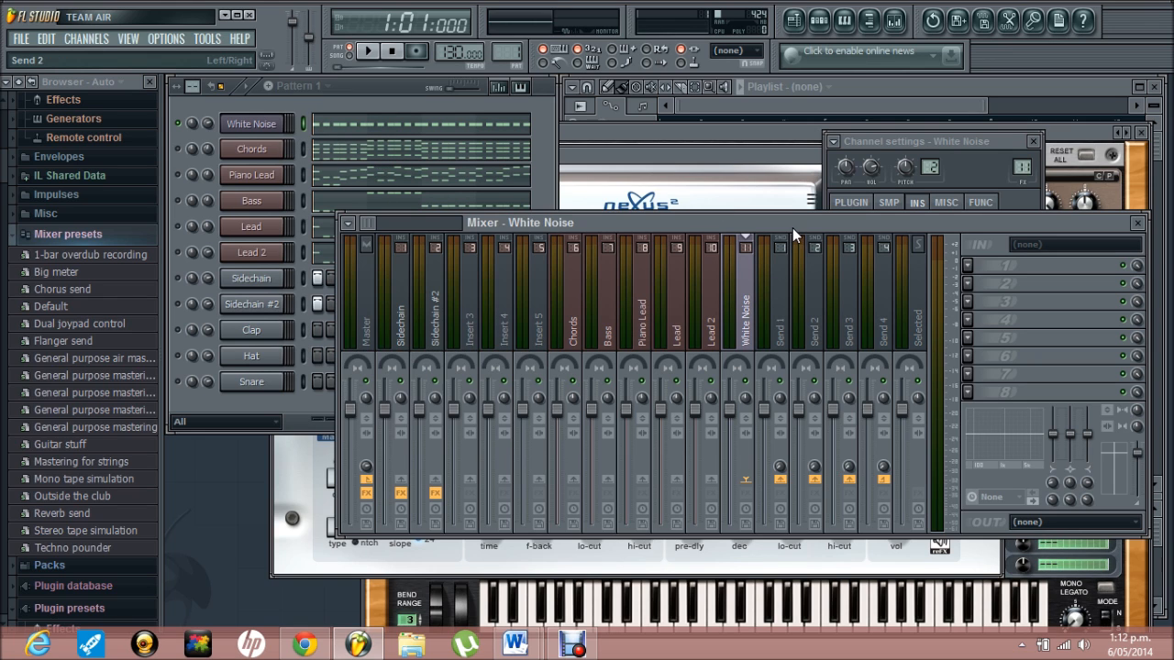
{"action": "left_click", "coordinate": [711, 326]}
{"action": "left_click", "coordinate": [743, 329]}
{"action": "left_click", "coordinate": [968, 266]}
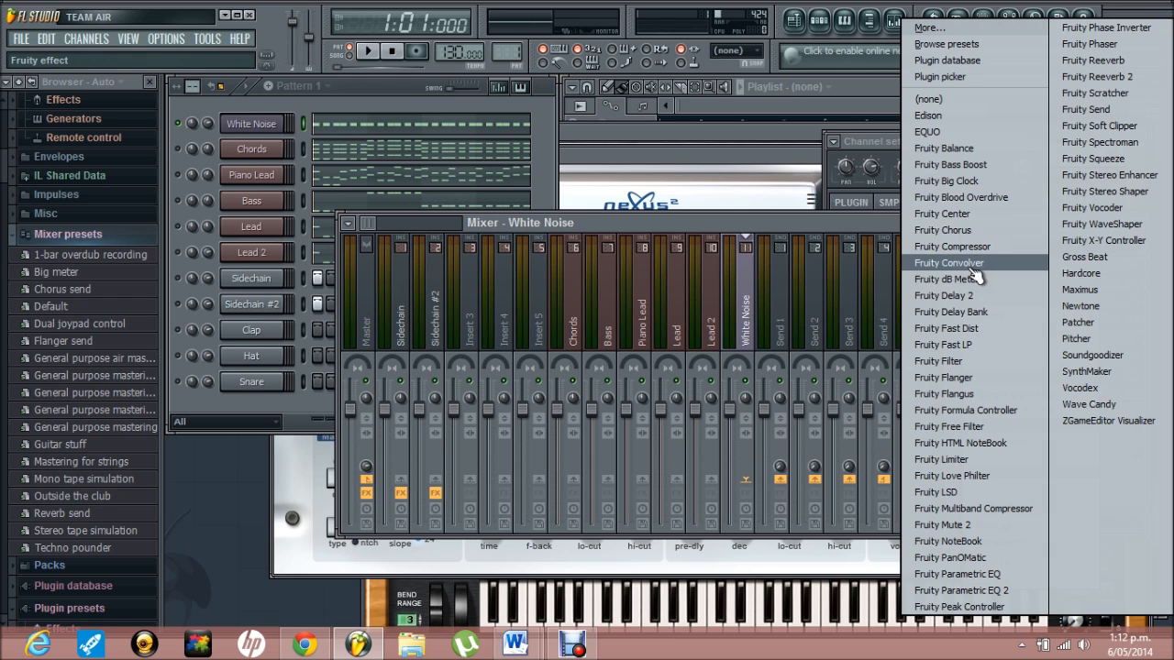
{"action": "left_click", "coordinate": [956, 361]}
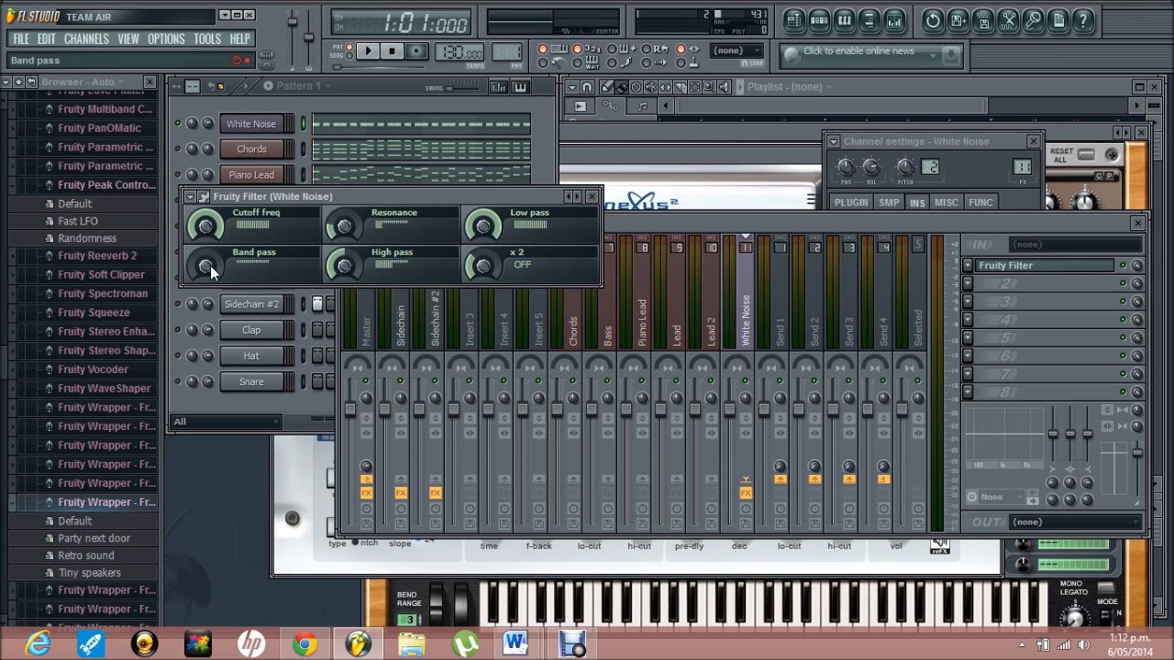
- In Fruity Filter, raise the band pass to maximum, drop the high pass to minimum and slightly lower the low pass
{"action": "left_click_drag", "start_coordinate": [212, 260], "coordinate": [272, 594]}
{"action": "left_click_drag", "start_coordinate": [342, 269], "coordinate": [340, 448]}
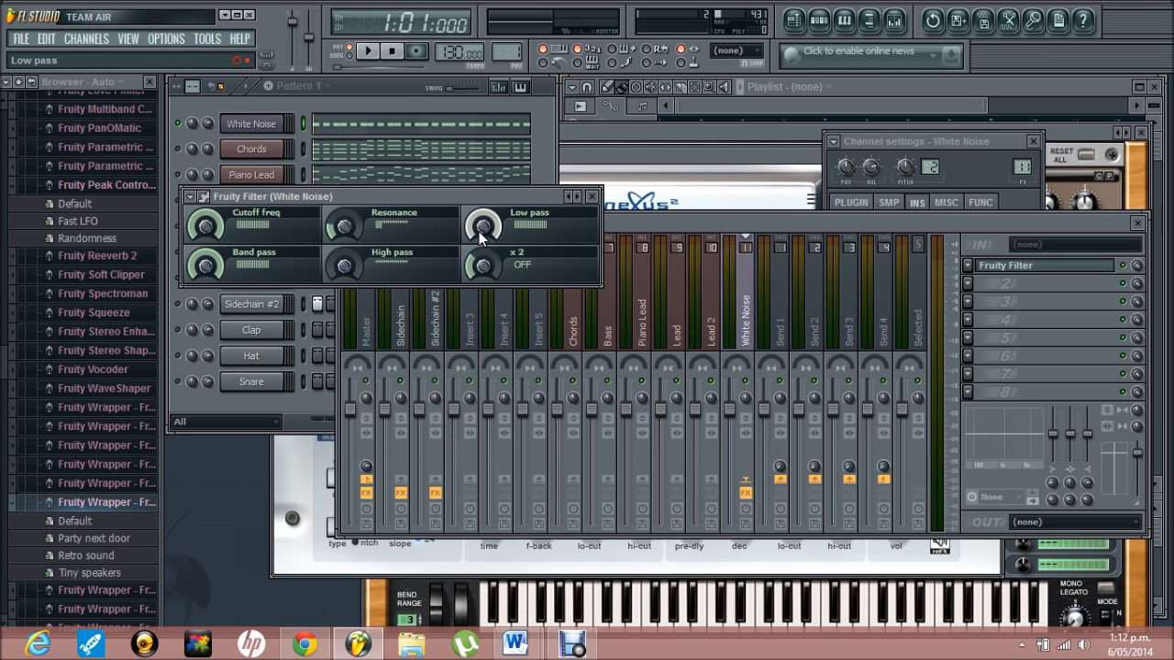
{"action": "left_click_drag", "start_coordinate": [479, 232], "coordinate": [479, 235]}
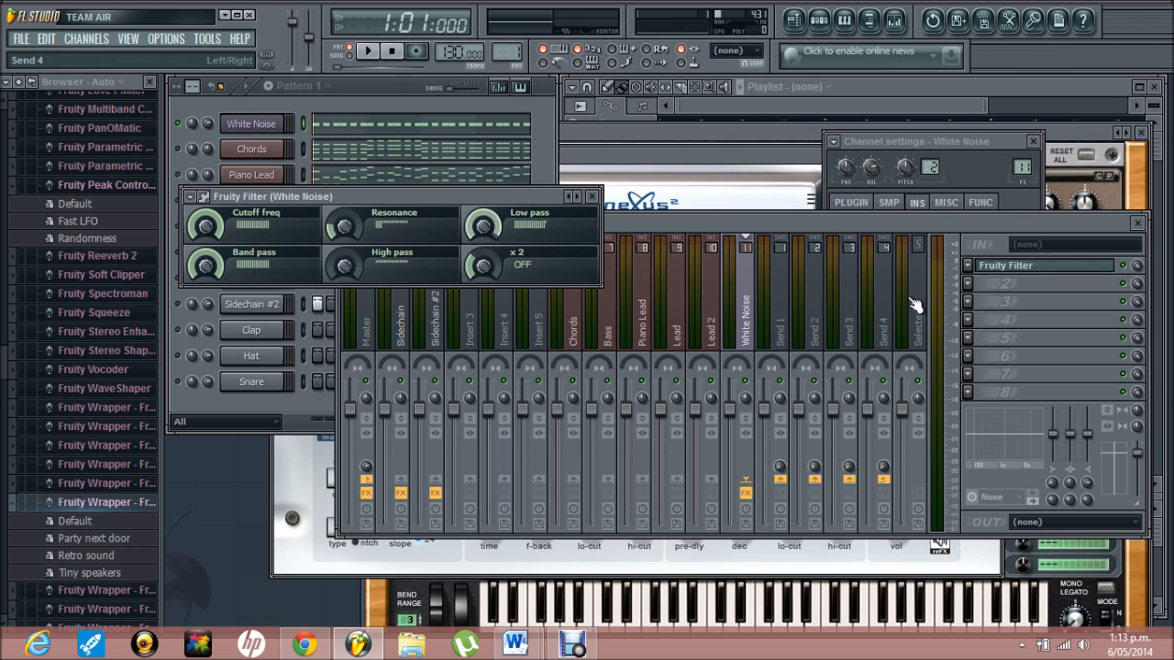
- Play the white noise with Fruity Filter bypassed and enabled to compare the sound
{"action": "left_click", "coordinate": [1131, 277]}
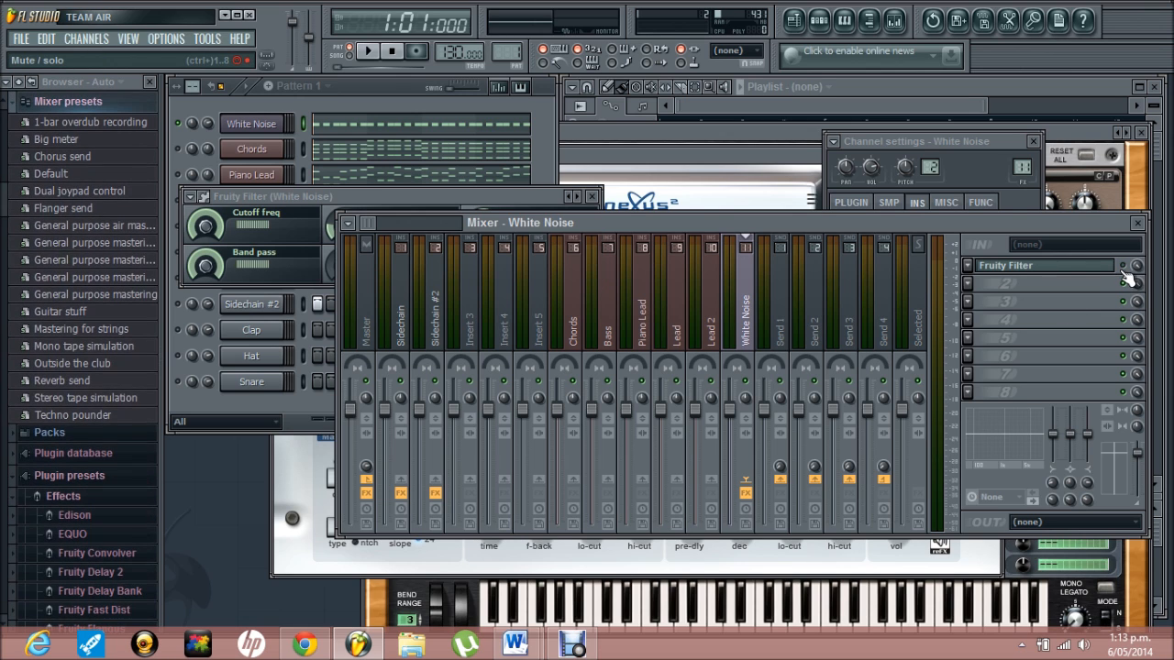
{"action": "key", "text": "space"}
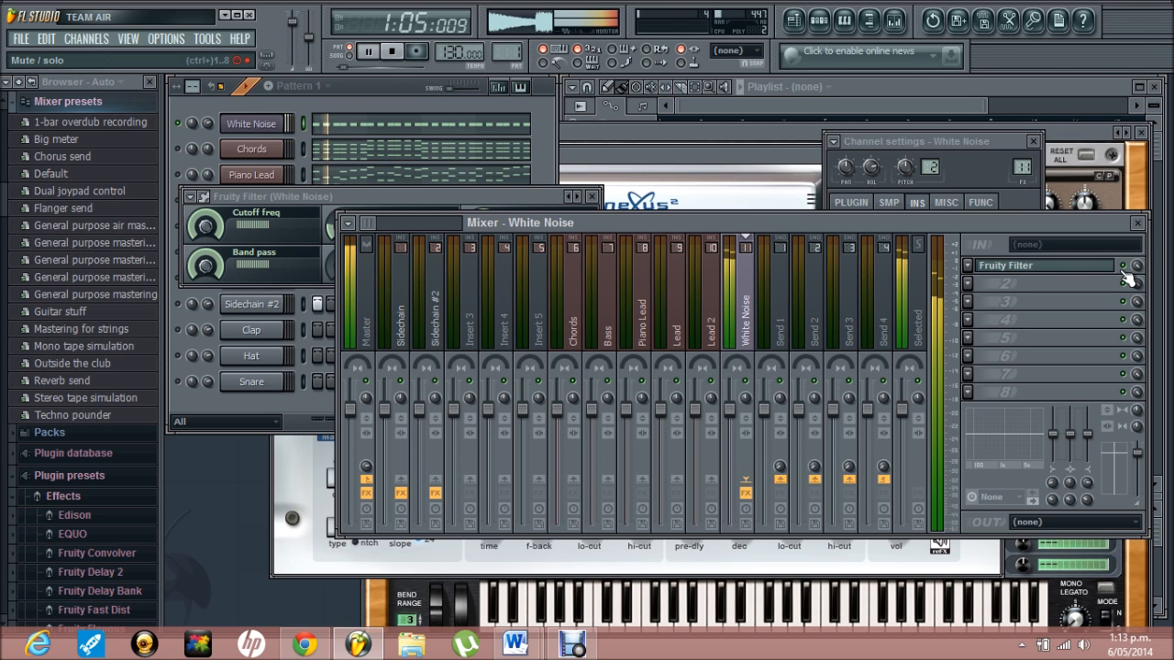
{"action": "left_click", "coordinate": [400, 191]}
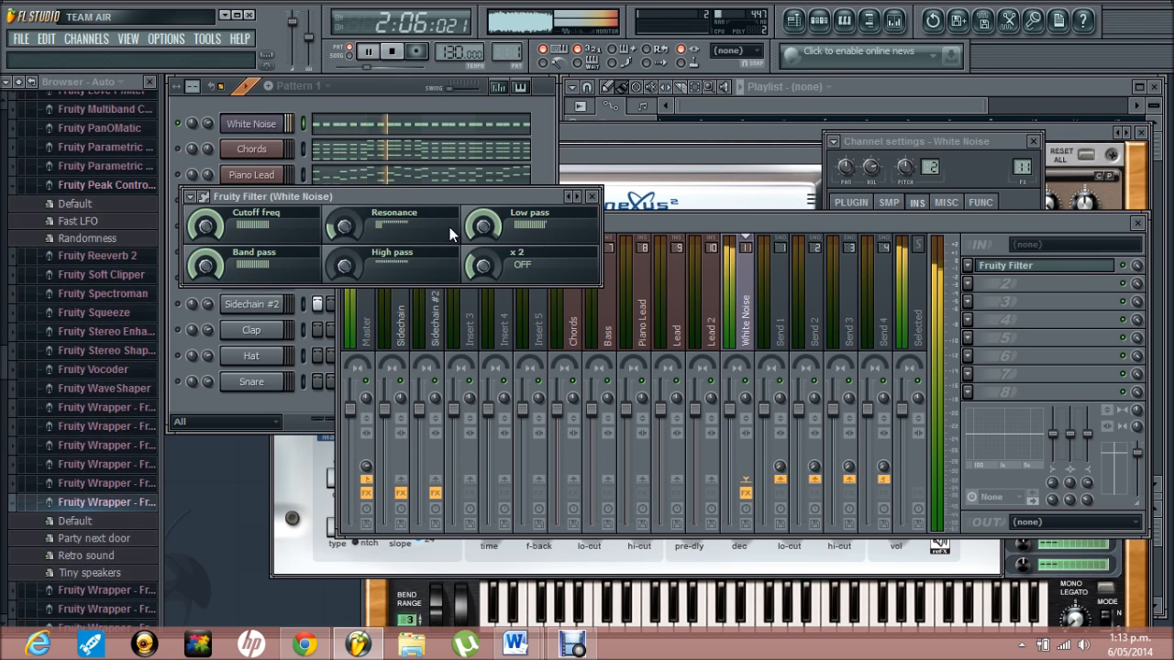
{"action": "key", "text": "space"}
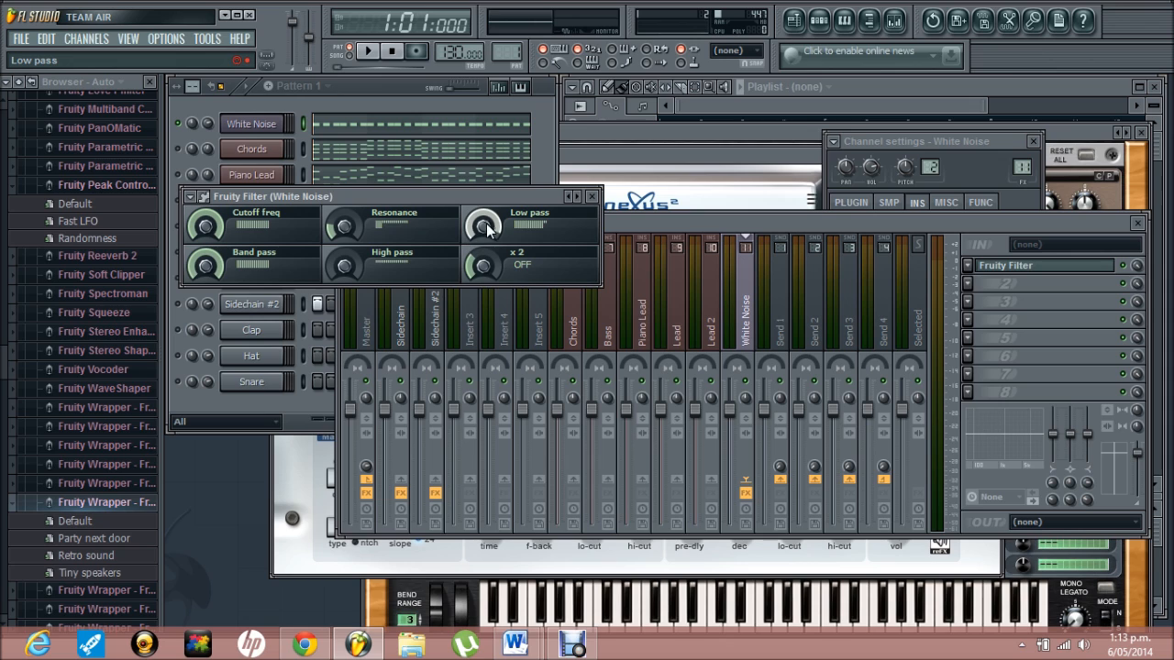
- Fine-tune the low pass level of the White Noise track's Fruity Filter while the pattern plays
{"action": "key", "text": "space"}
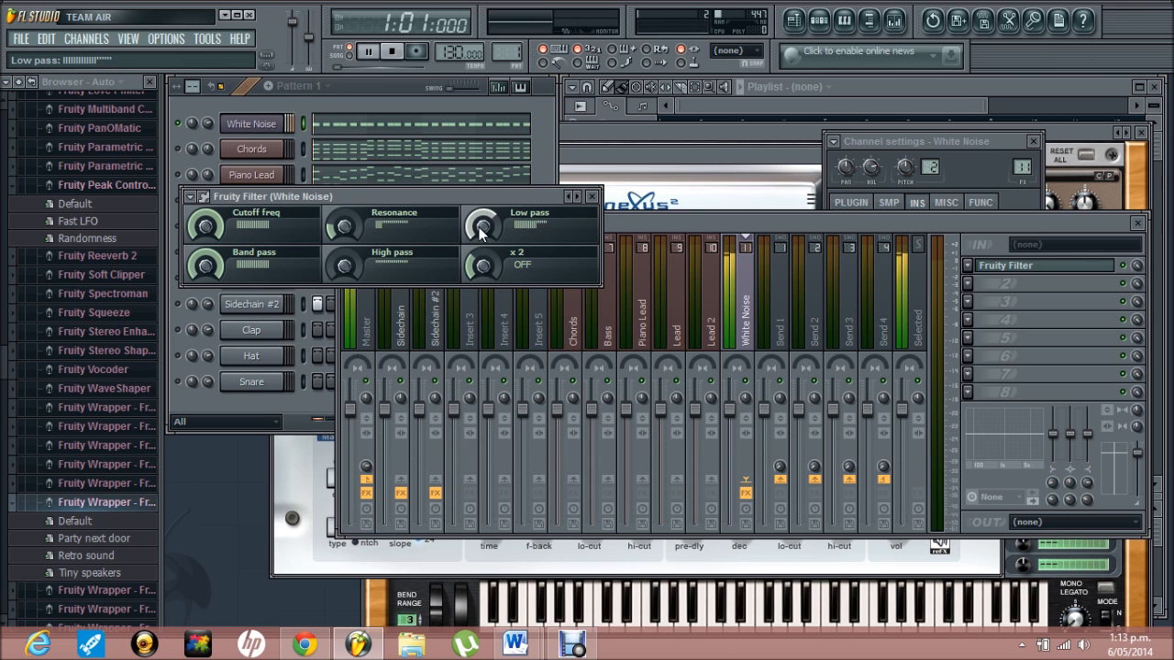
{"action": "left_click_drag", "start_coordinate": [482, 231], "coordinate": [487, 140]}
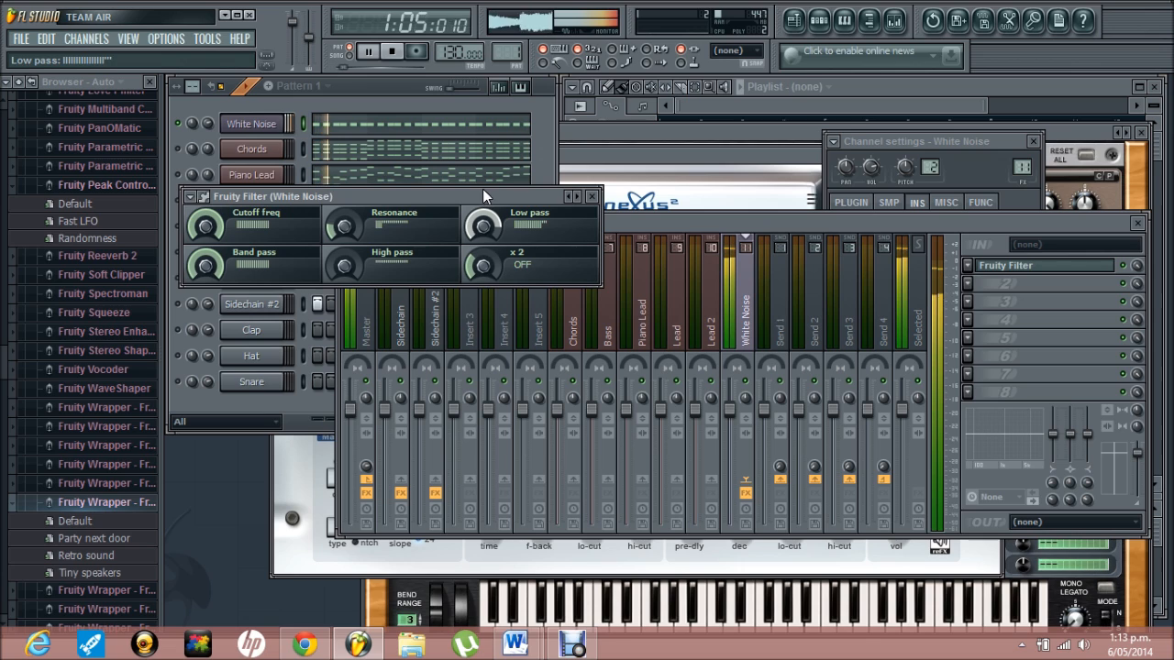
{"action": "key", "text": "space"}
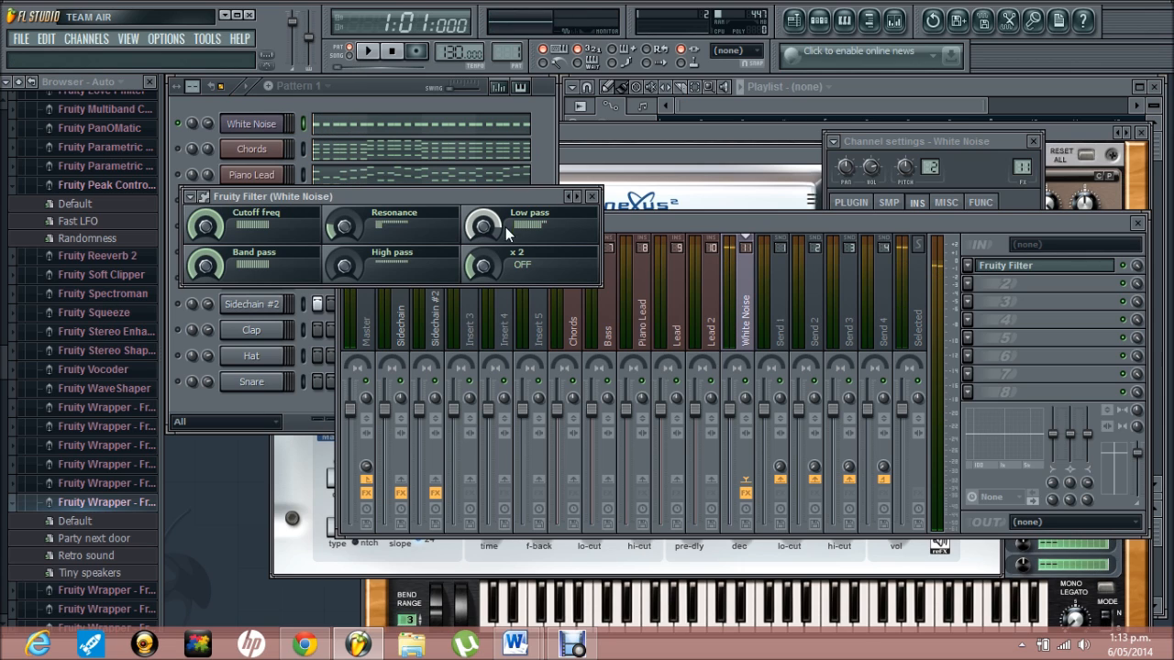
{"action": "left_click", "coordinate": [484, 226]}
- Lower the White Noise channel volume to about 40%
{"action": "left_click", "coordinate": [359, 83]}
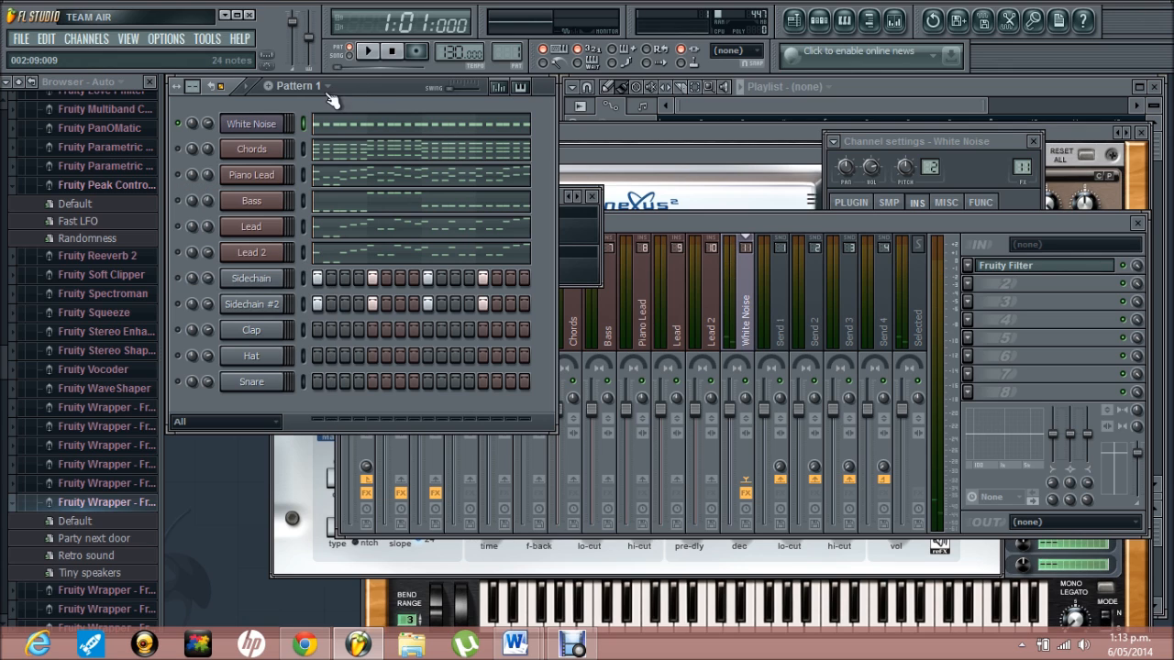
{"action": "left_click_drag", "start_coordinate": [210, 123], "coordinate": [208, 172]}
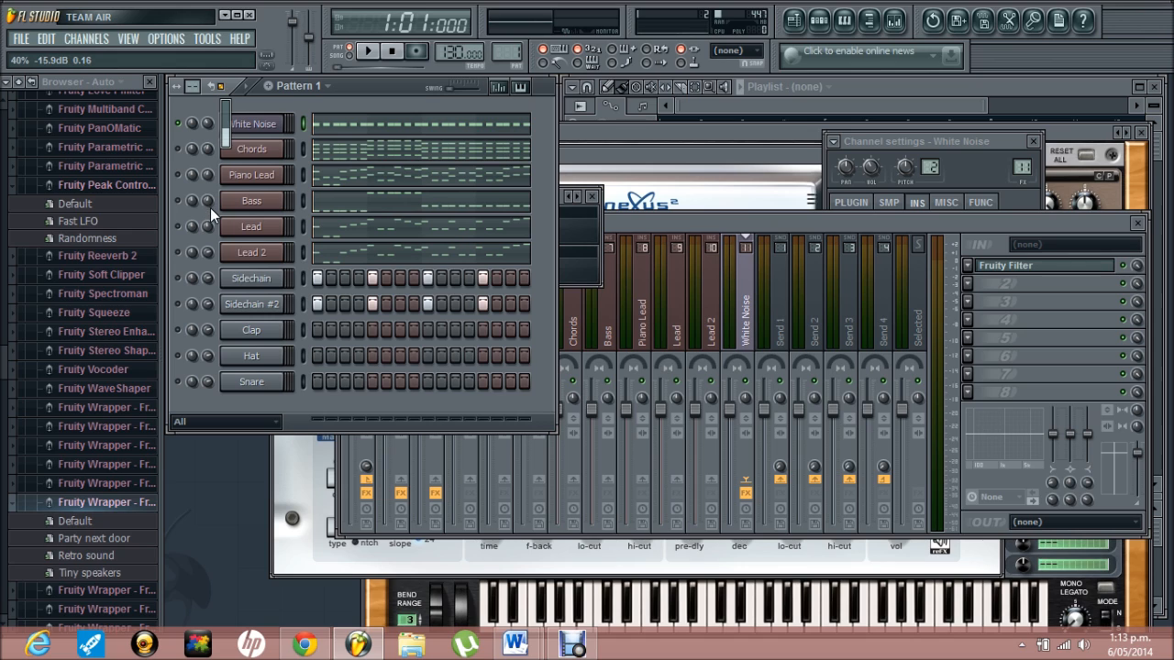
{"action": "left_click_drag", "start_coordinate": [209, 211], "coordinate": [209, 216]}
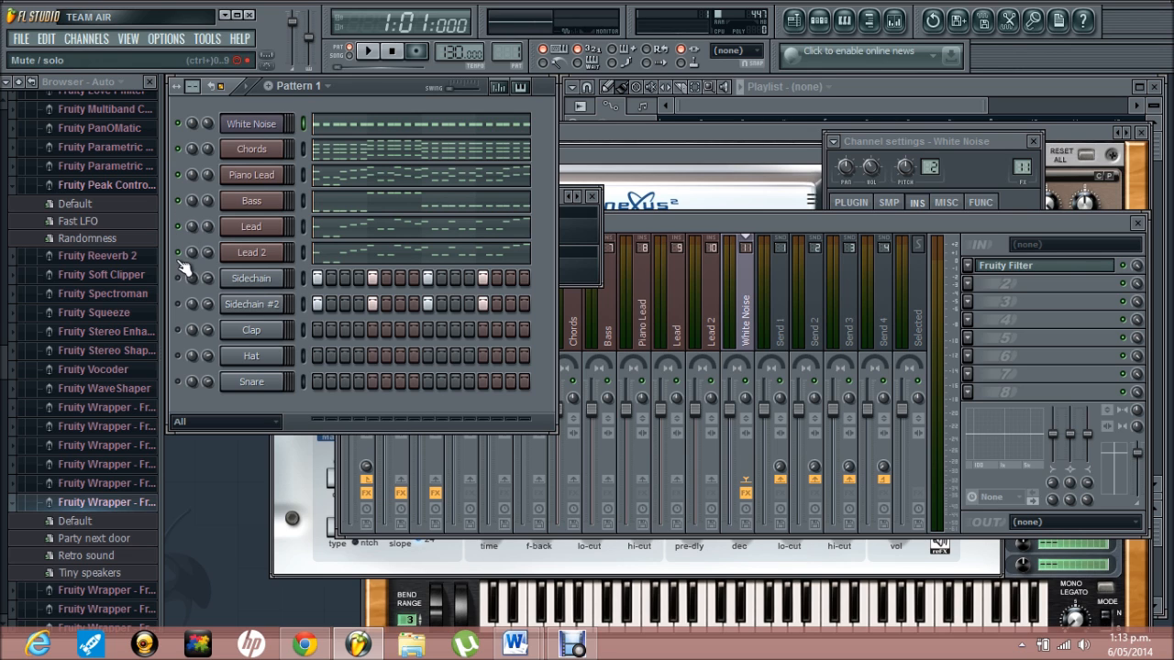
- Link the White Noise mixer track's volume to Peak ctrl (Sidechain #2) - Peak+LFO with the mapping formula 1-Input
{"action": "left_click", "coordinate": [727, 227]}
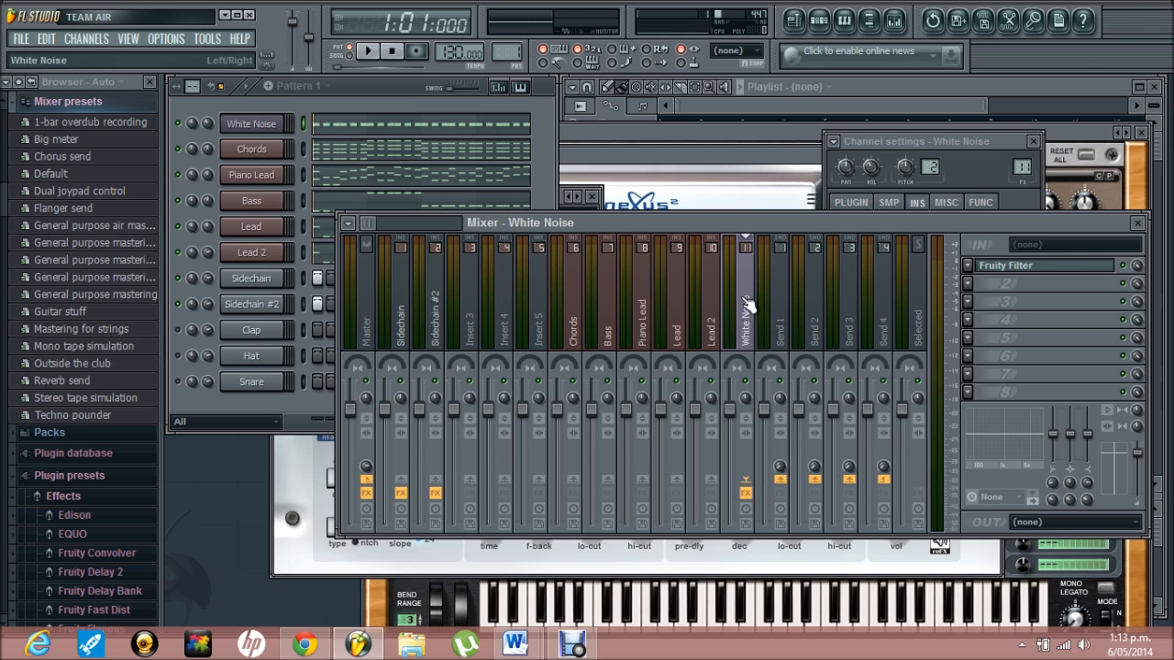
{"action": "right_click", "coordinate": [731, 420]}
{"action": "left_click", "coordinate": [758, 543]}
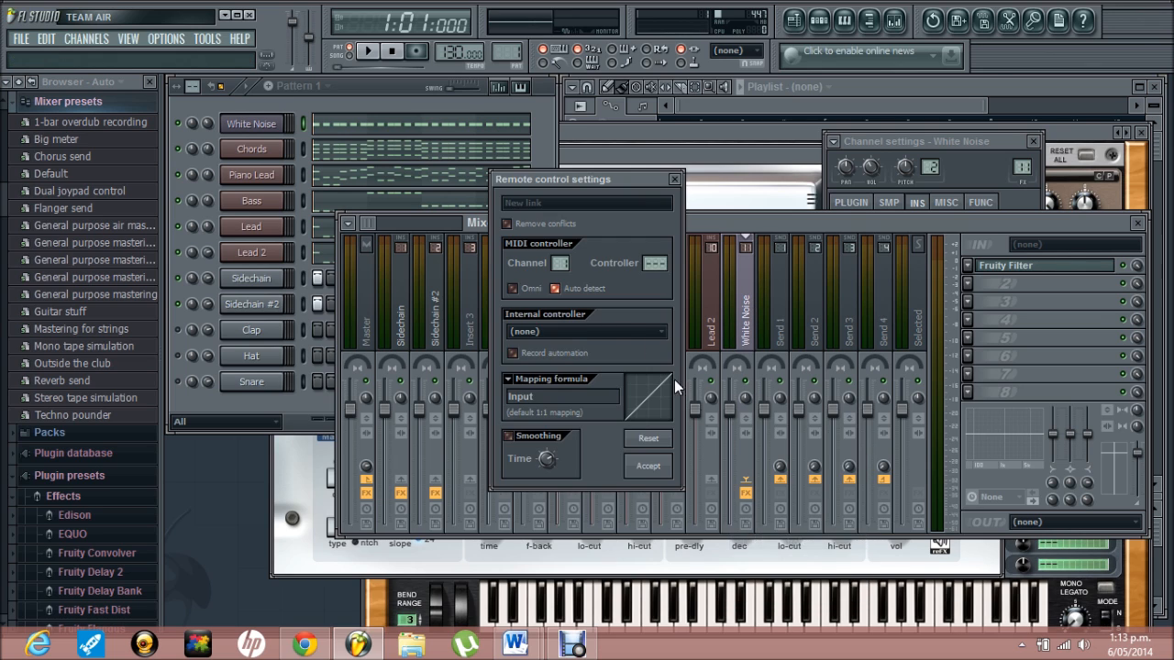
{"action": "left_click", "coordinate": [605, 332]}
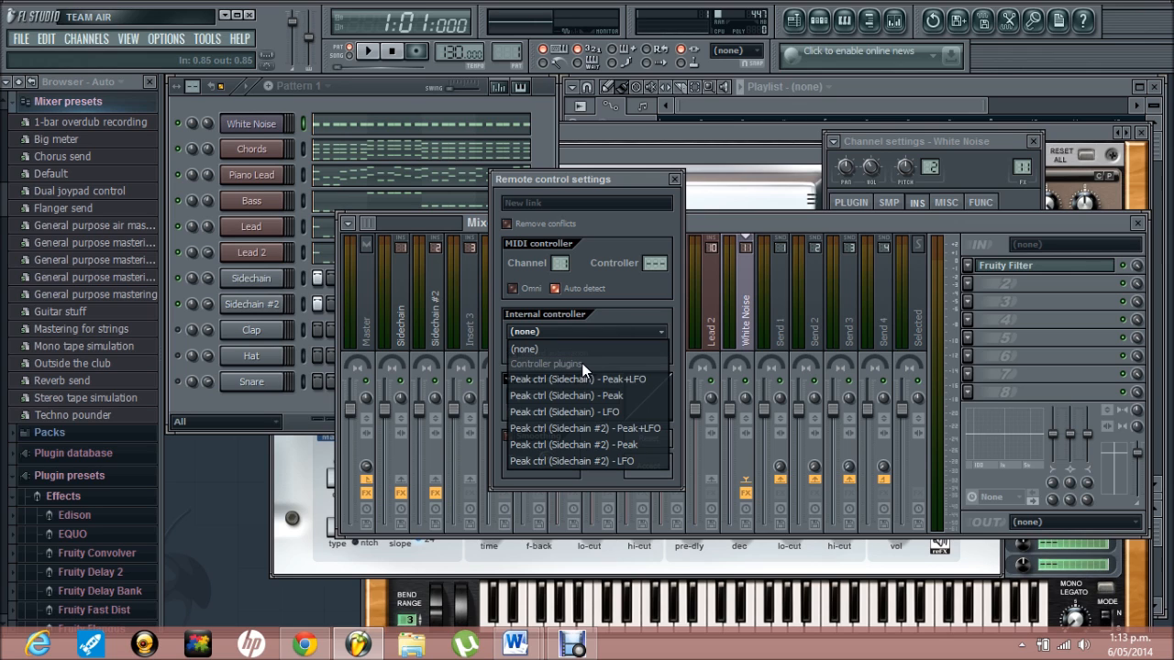
{"action": "left_click", "coordinate": [587, 427]}
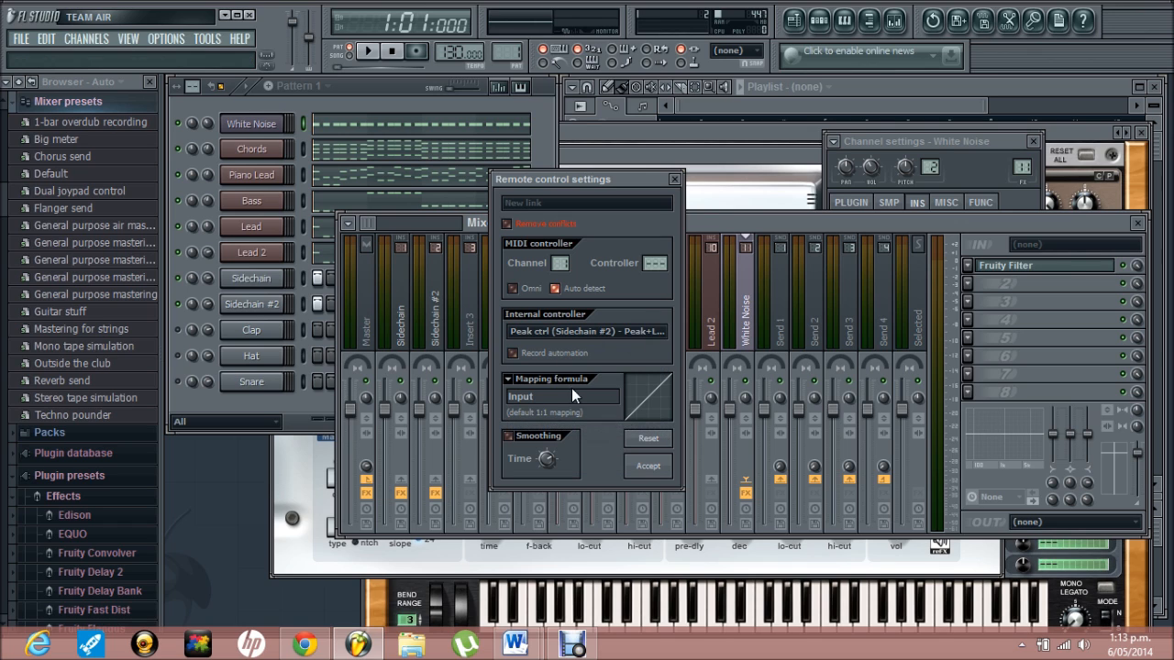
{"action": "left_click", "coordinate": [514, 386]}
{"action": "left_click", "coordinate": [524, 422]}
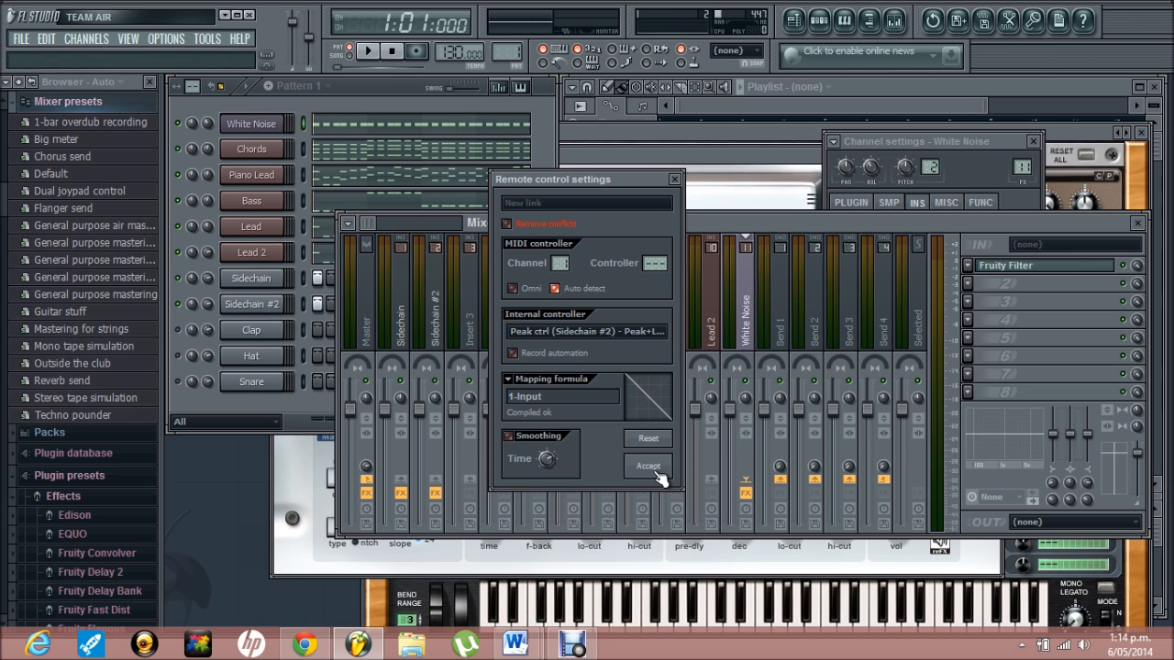
{"action": "left_click", "coordinate": [648, 466]}
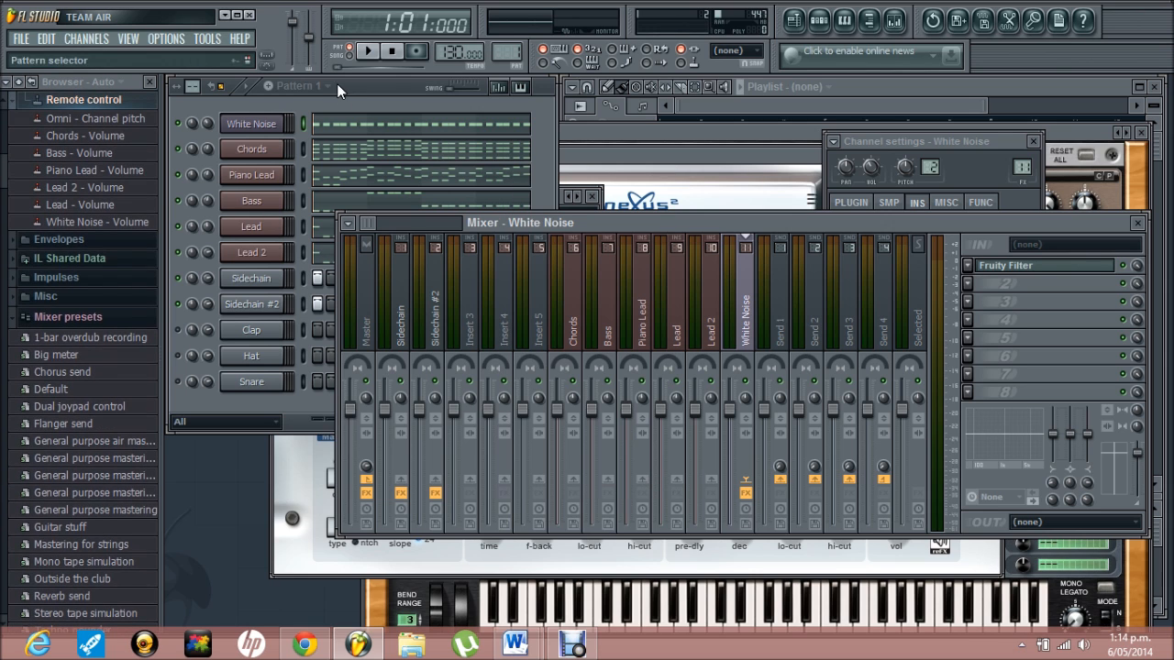
- Play the pattern to hear the sidechained white noise together with the other channels
{"action": "left_click", "coordinate": [351, 84]}
{"action": "key", "text": "space"}
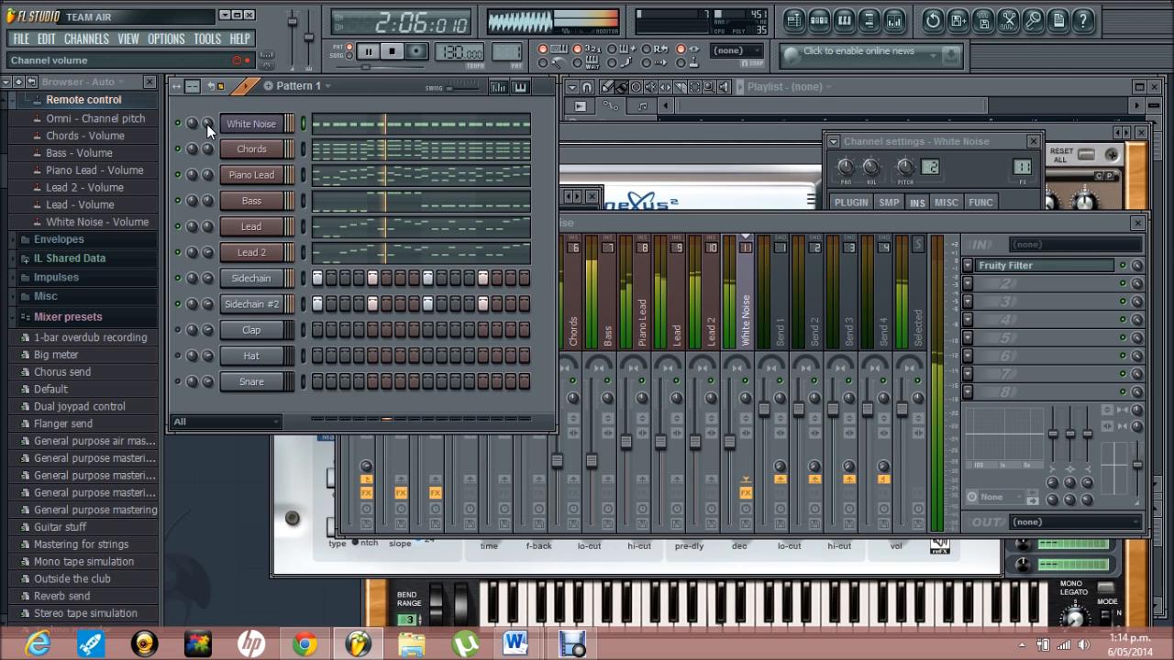
{"action": "key", "text": "space"}
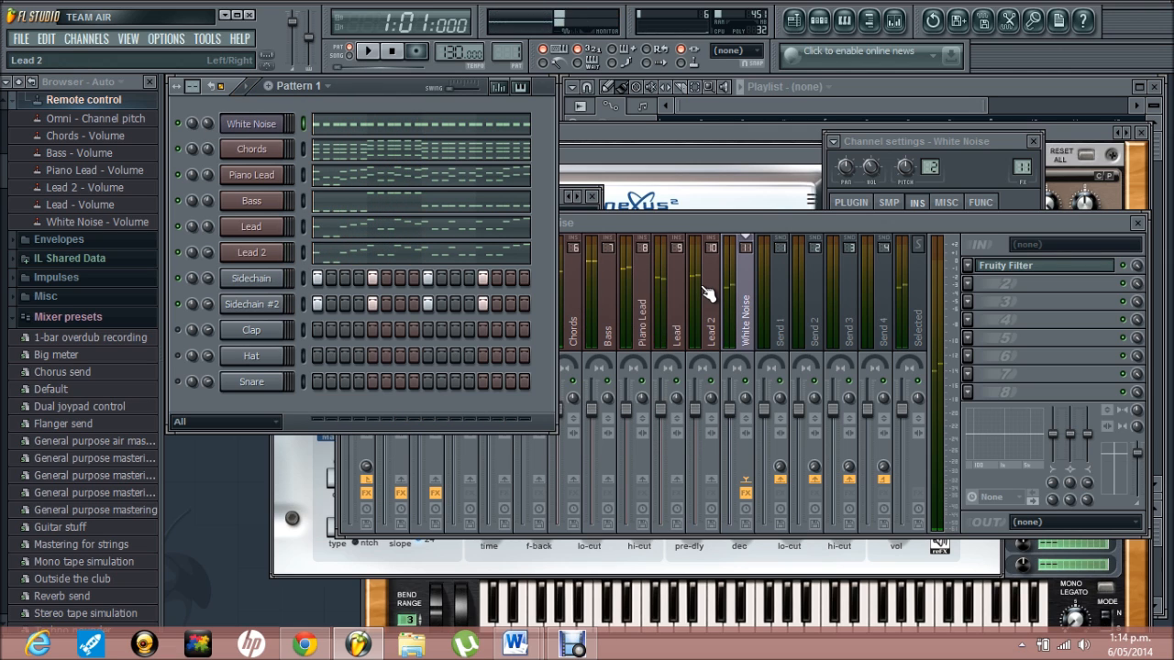
- Relink the White Noise mixer track's volume to Peak ctrl (Sidechain) - Peak+LFO, using the mapping formula 1-Input
{"action": "left_click", "coordinate": [733, 417]}
{"action": "right_click", "coordinate": [734, 417]}
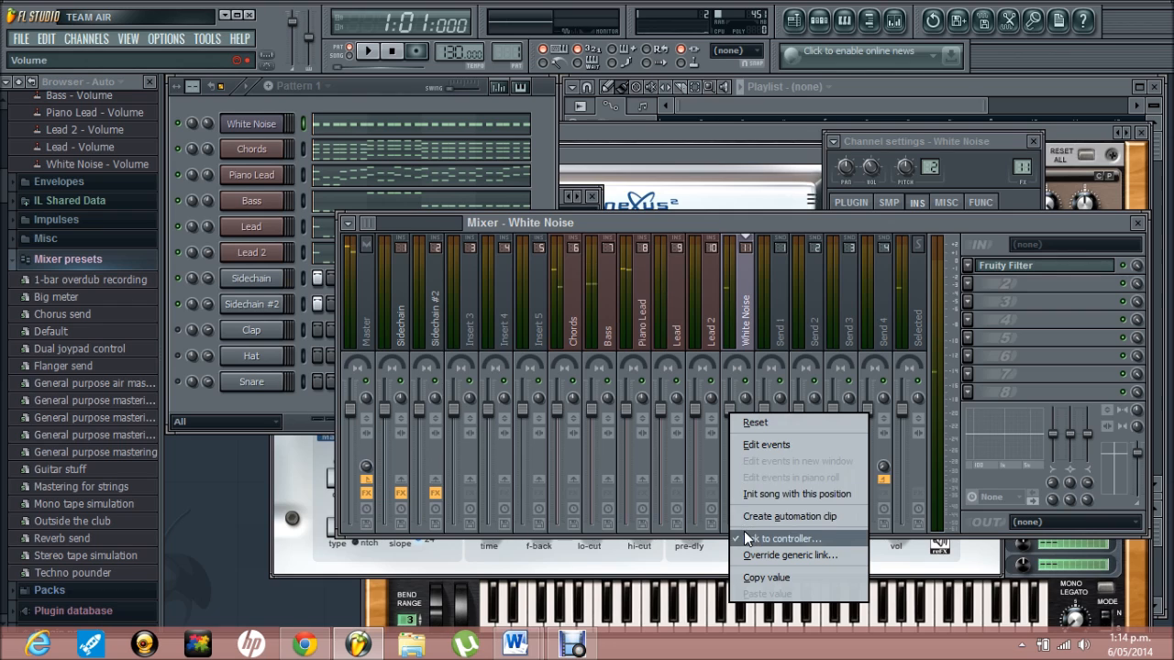
{"action": "left_click", "coordinate": [744, 531]}
{"action": "left_click", "coordinate": [603, 332]}
{"action": "left_click", "coordinate": [586, 378]}
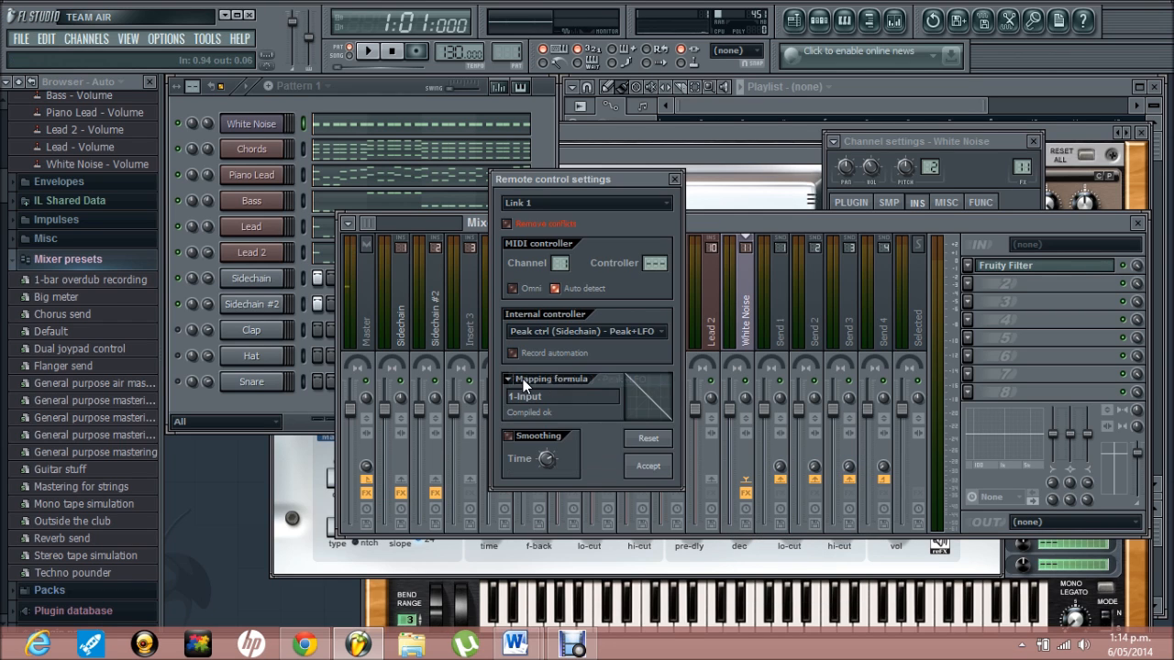
{"action": "left_click", "coordinate": [509, 379]}
{"action": "left_click", "coordinate": [528, 426]}
{"action": "left_click", "coordinate": [640, 457]}
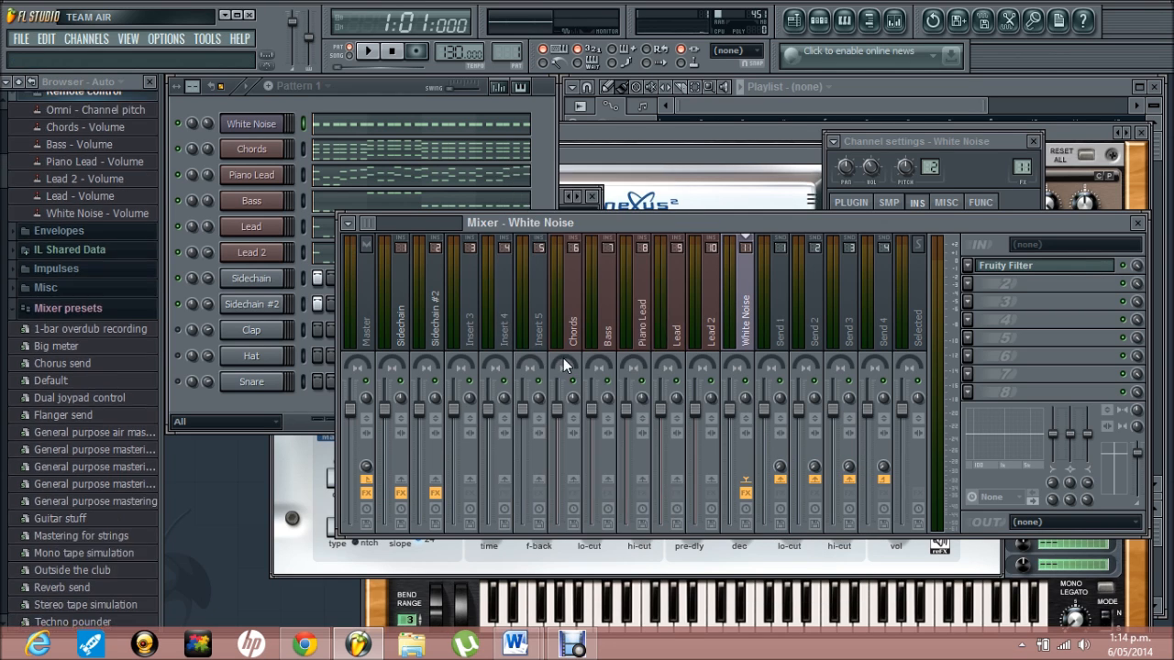
- Play the pattern and fine-tune the White Noise channel volume against the other channels
{"action": "left_click", "coordinate": [375, 90]}
{"action": "key", "text": "space"}
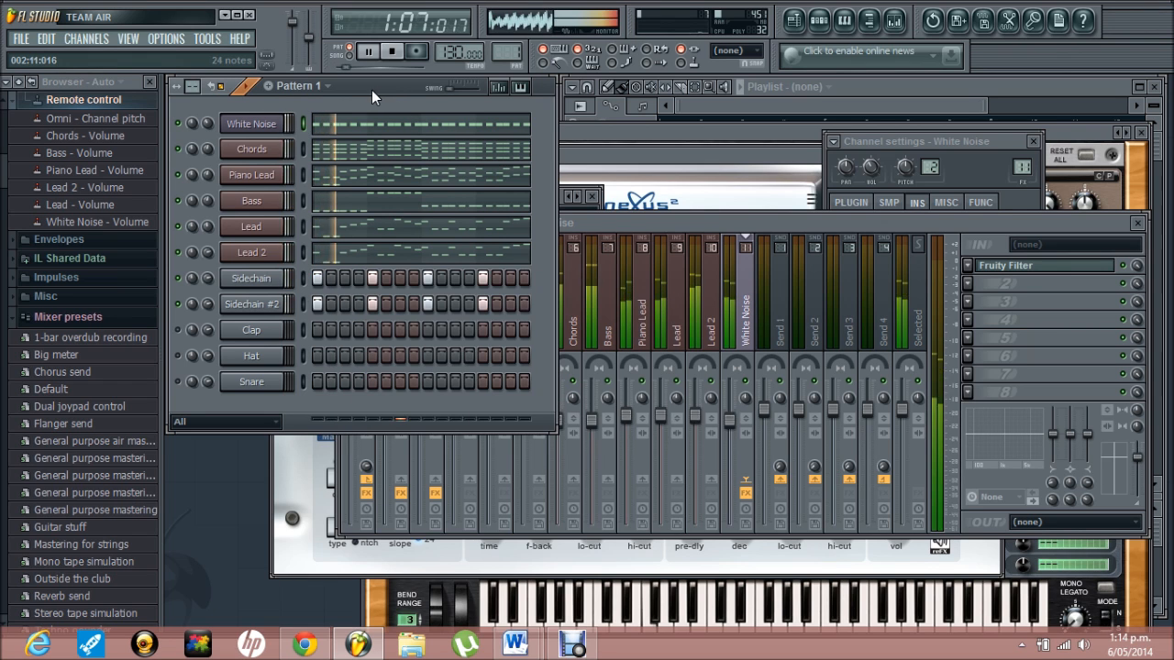
{"action": "mouse_move", "coordinate": [208, 123]}
{"action": "left_mouse_down"}
{"action": "mouse_move", "coordinate": [211, 102]}
{"action": "mouse_move", "coordinate": [210, 115]}
{"action": "left_mouse_up"}
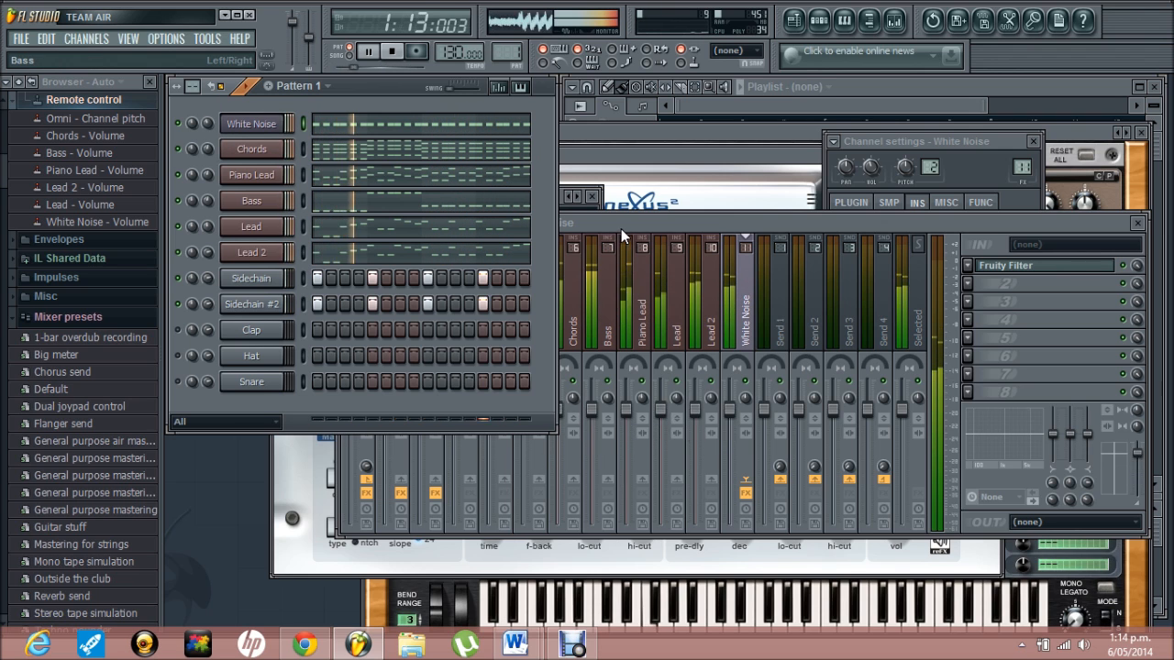
{"action": "key", "text": "space"}
- Load Soundgoodizer in the Bass mixer track's first effect slot with preset A and a low amount
{"action": "left_click", "coordinate": [608, 317]}
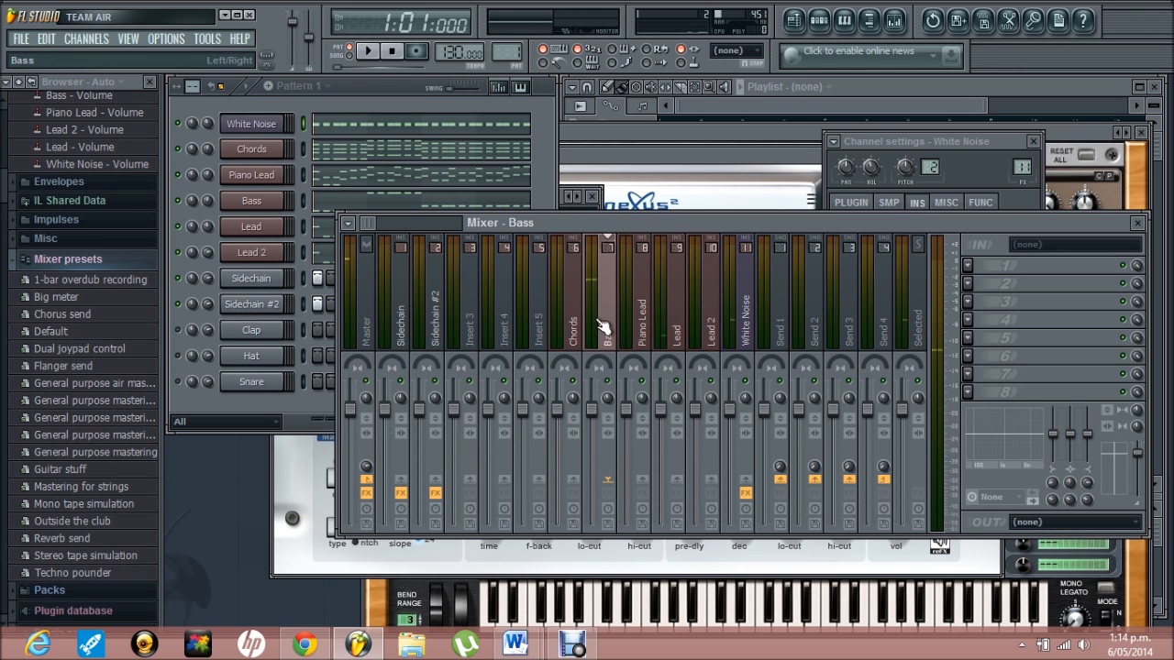
{"action": "left_click", "coordinate": [959, 265]}
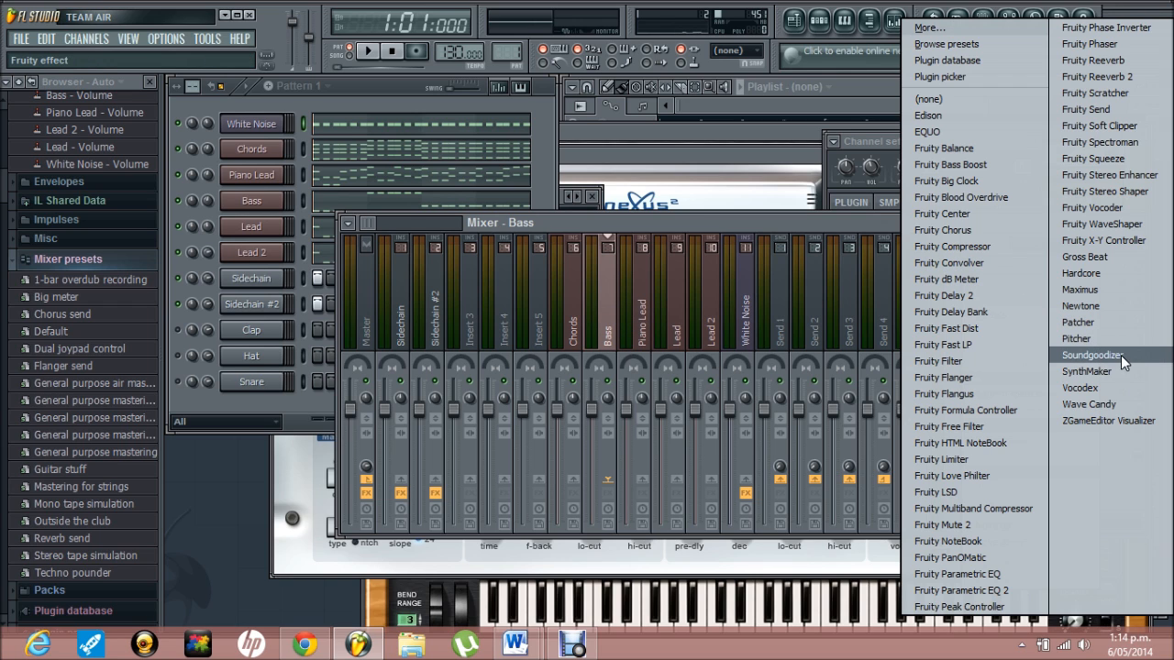
{"action": "left_click", "coordinate": [1089, 357]}
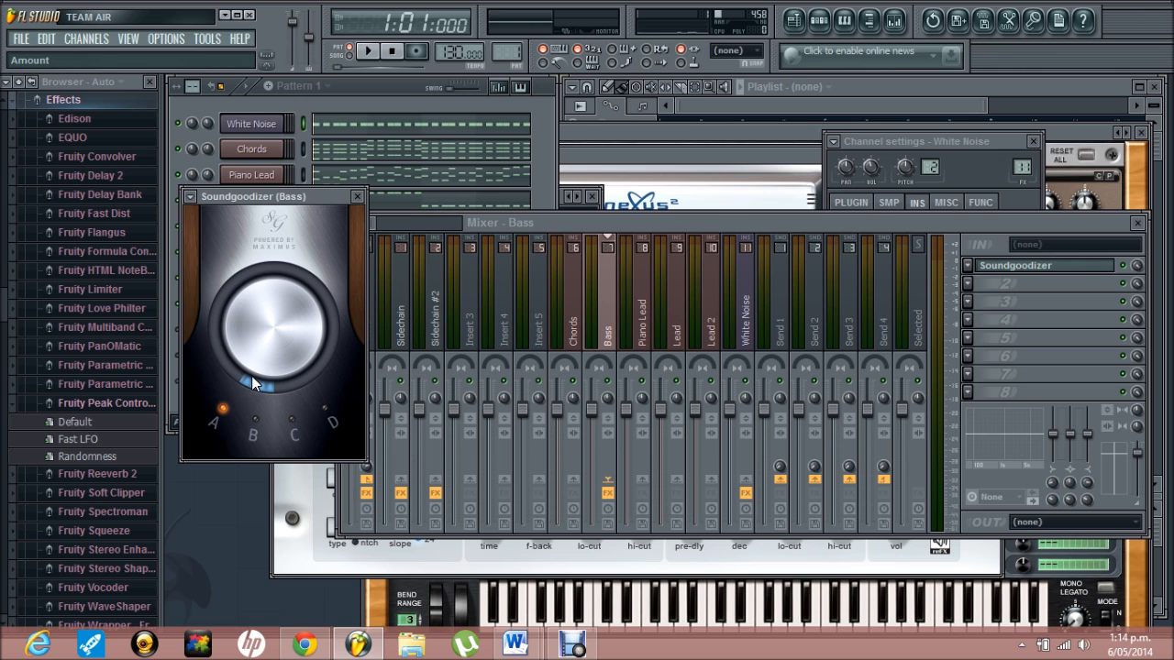
- Play the pattern to hear the Soundgoodizer on the bass together with the other channels
{"action": "key", "text": "space"}
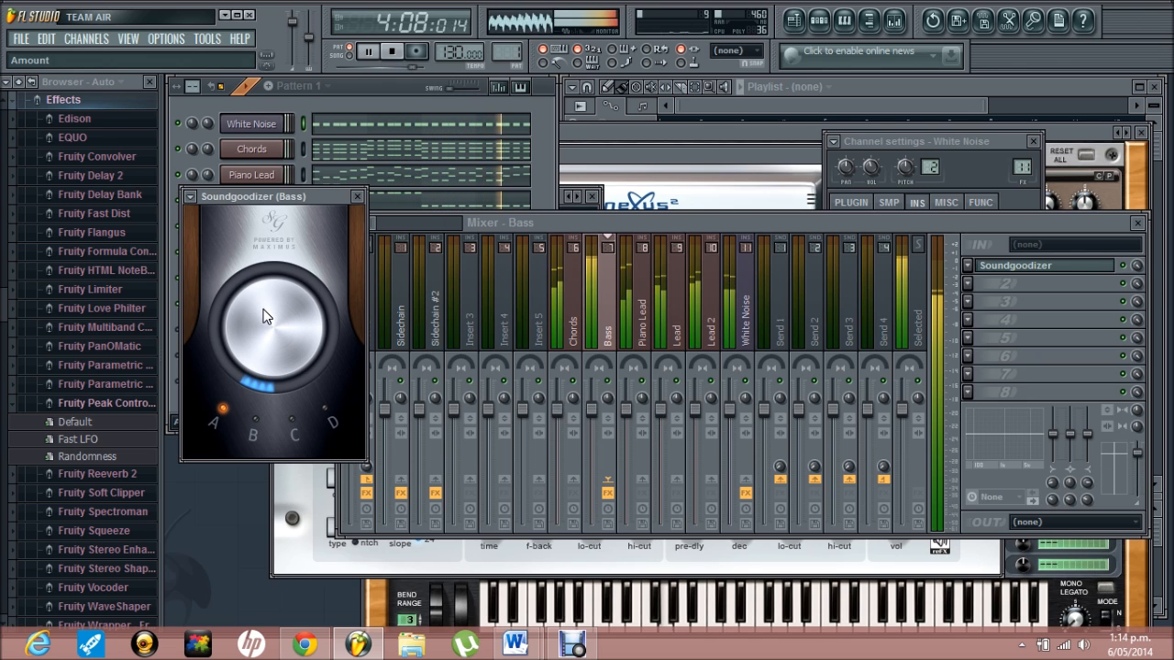
{"action": "left_click", "coordinate": [385, 108]}
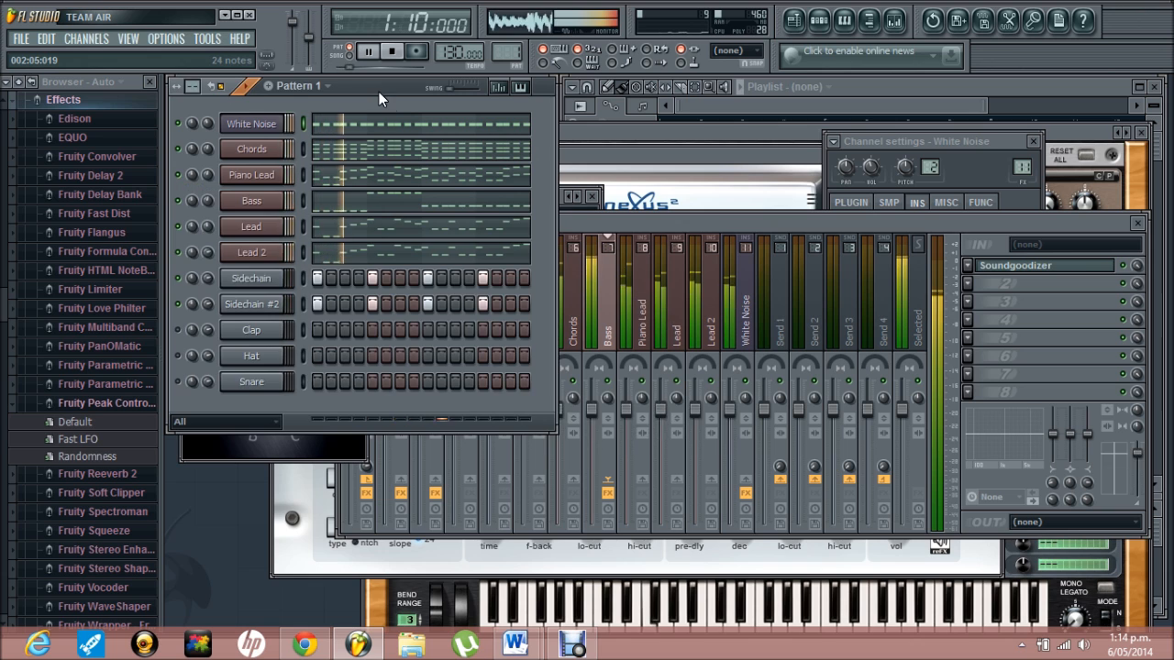
{"action": "left_click", "coordinate": [54, 98]}
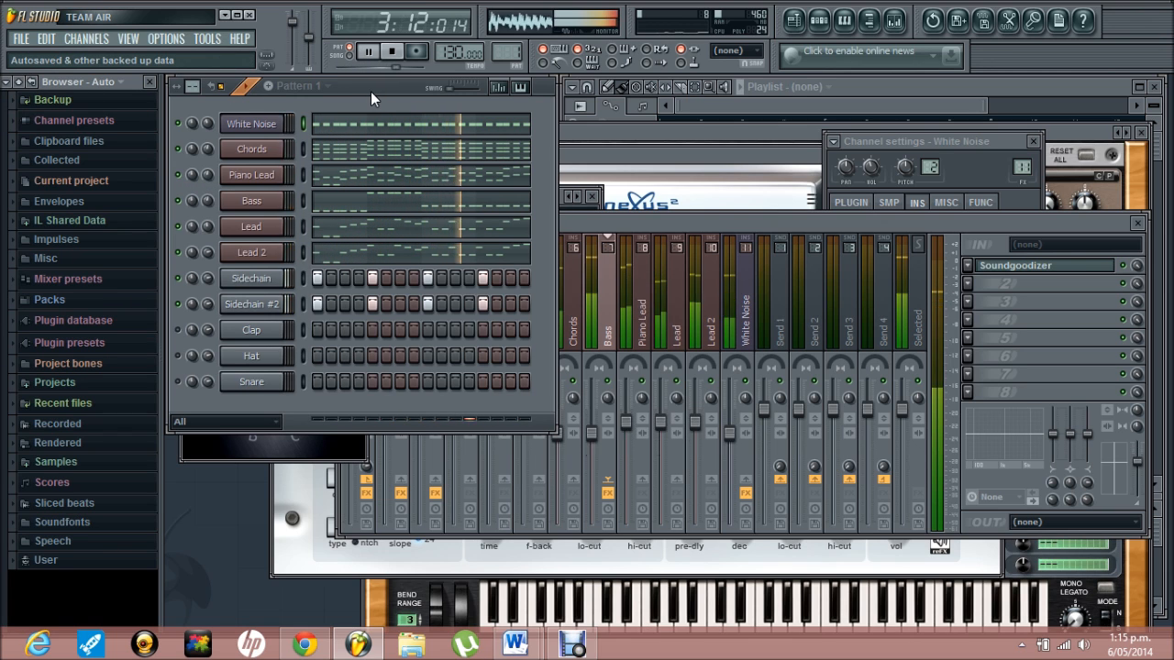
{"action": "key", "text": "space"}
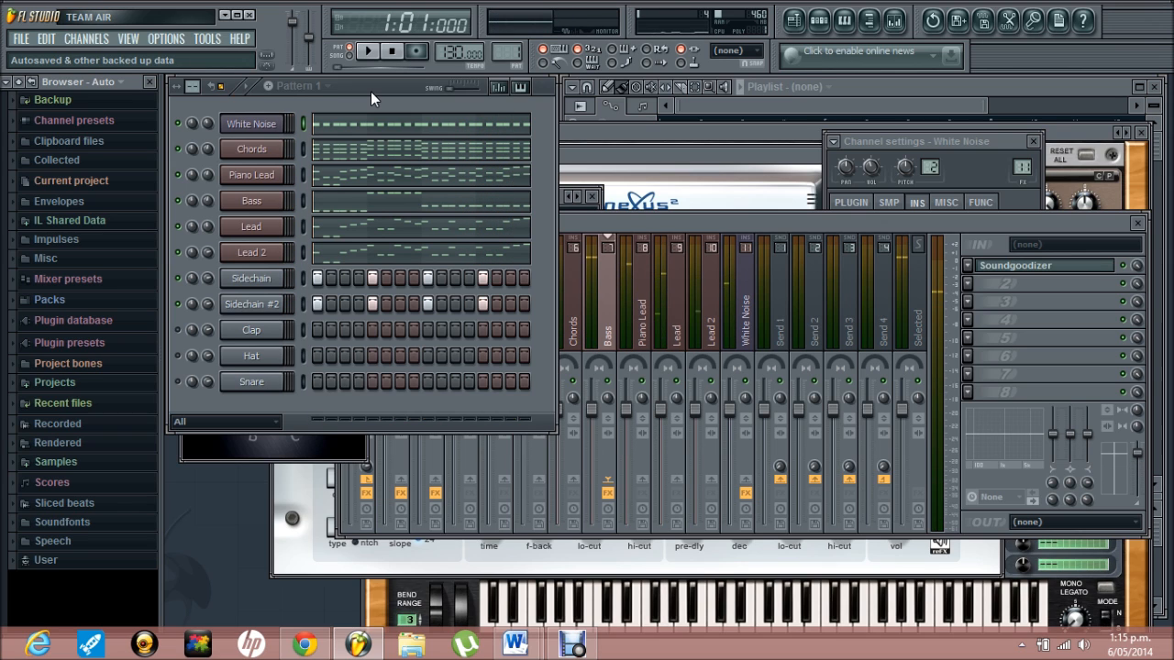
- Bring the Playlist forward and open the VEE Bassdrums folder in the browser's VEE samples
{"action": "left_click", "coordinate": [911, 92]}
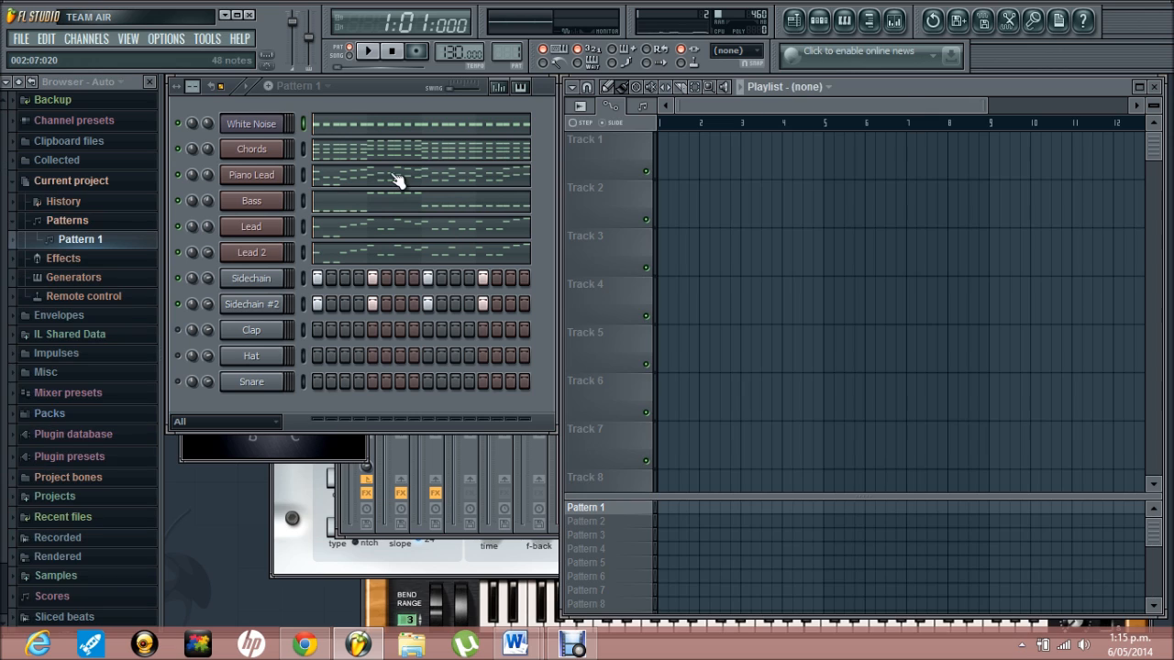
{"action": "left_click", "coordinate": [18, 82]}
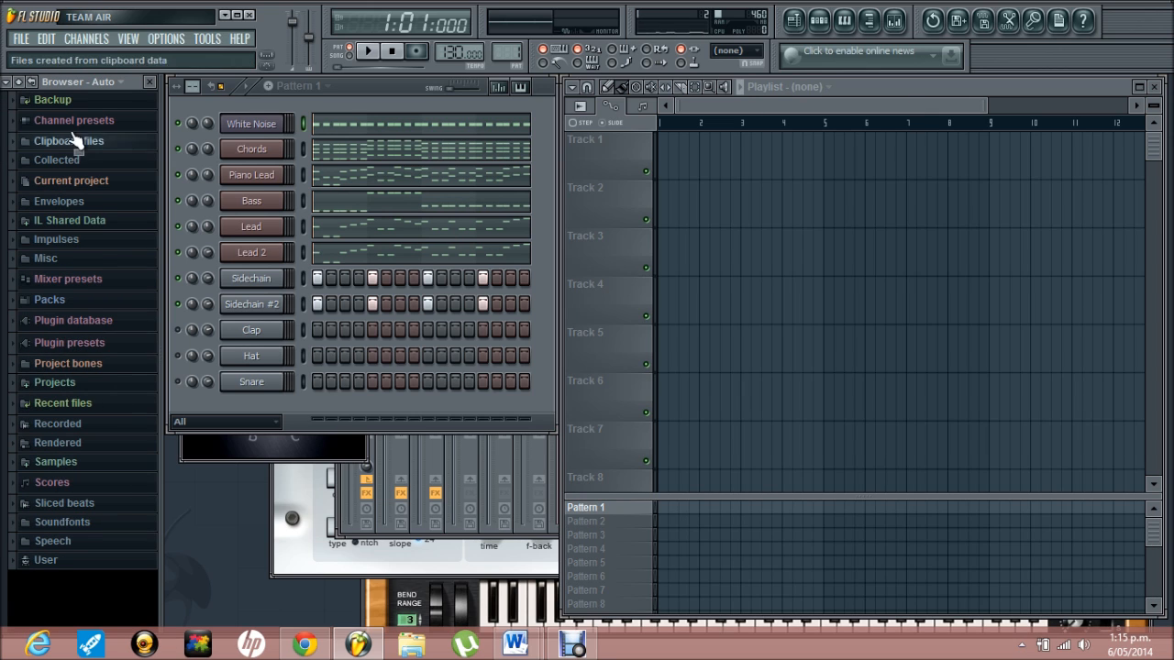
{"action": "left_click", "coordinate": [78, 466]}
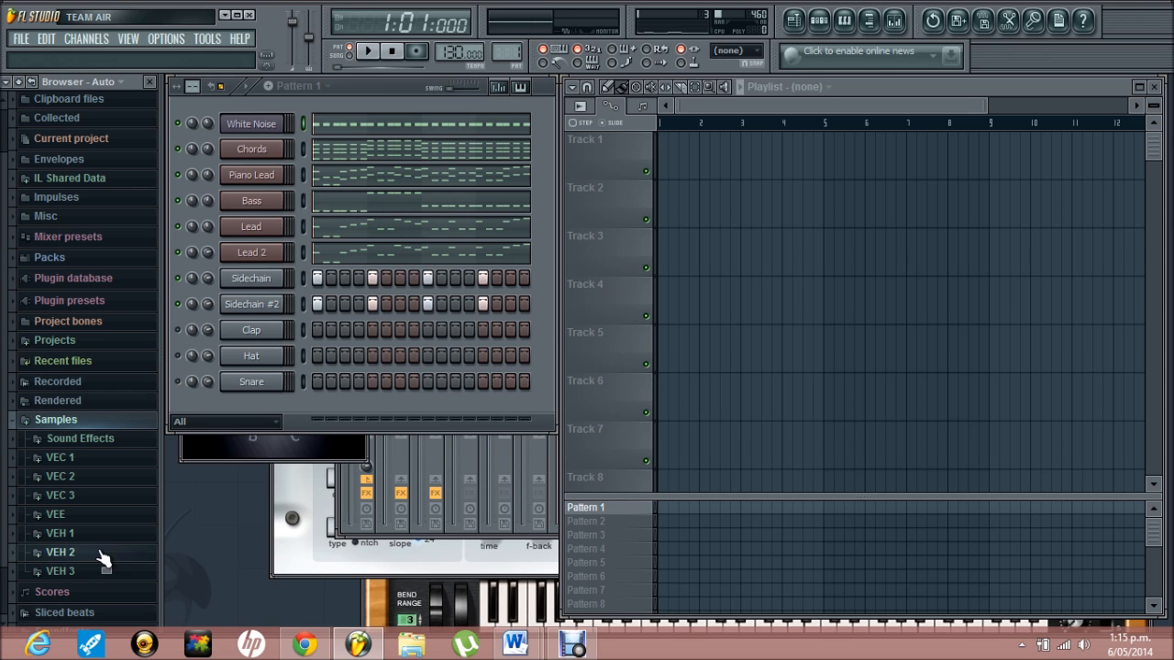
{"action": "left_click", "coordinate": [66, 516]}
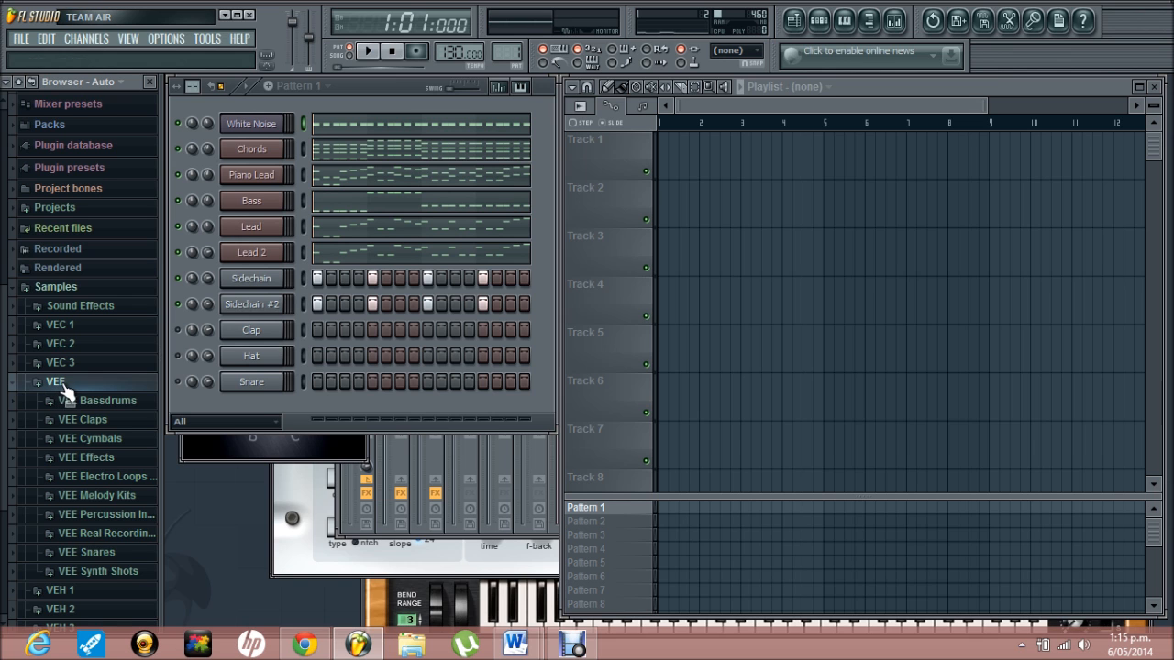
{"action": "left_click", "coordinate": [92, 402]}
- Audition several VEE Bassdrum samples, including 220 and the ones just before it up to 219
{"action": "scroll", "coordinate": [81, 493], "scroll_direction": "down", "scroll_amount": 20}
{"action": "scroll", "coordinate": [81, 493], "scroll_direction": "down", "scroll_amount": 15}
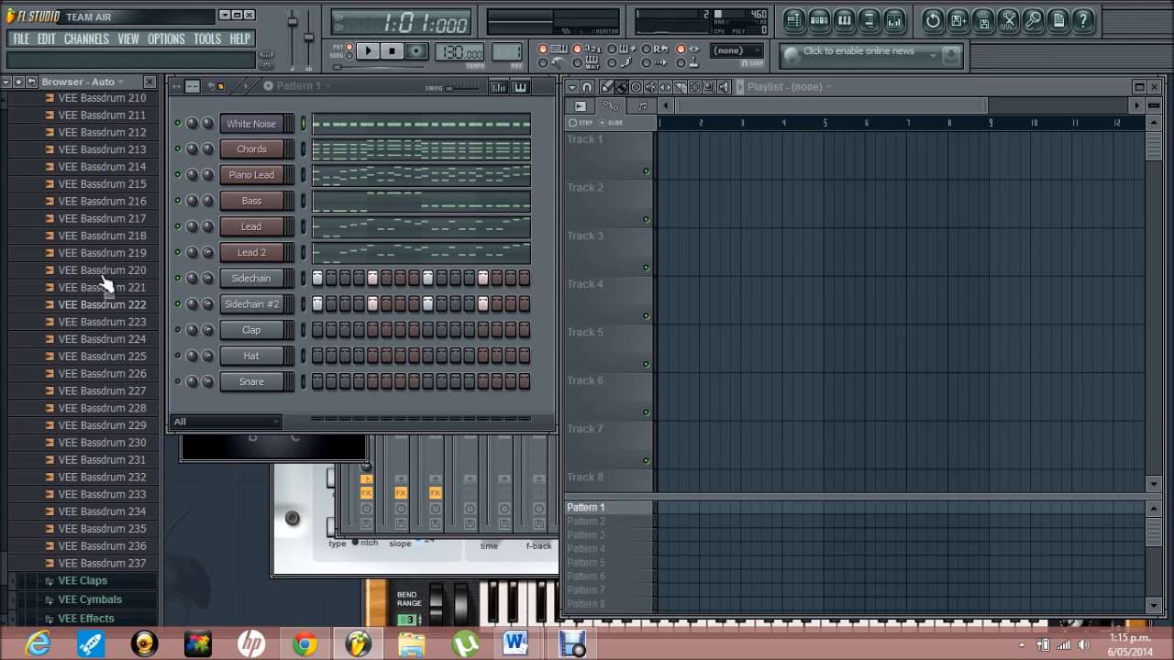
{"action": "left_click", "coordinate": [104, 271]}
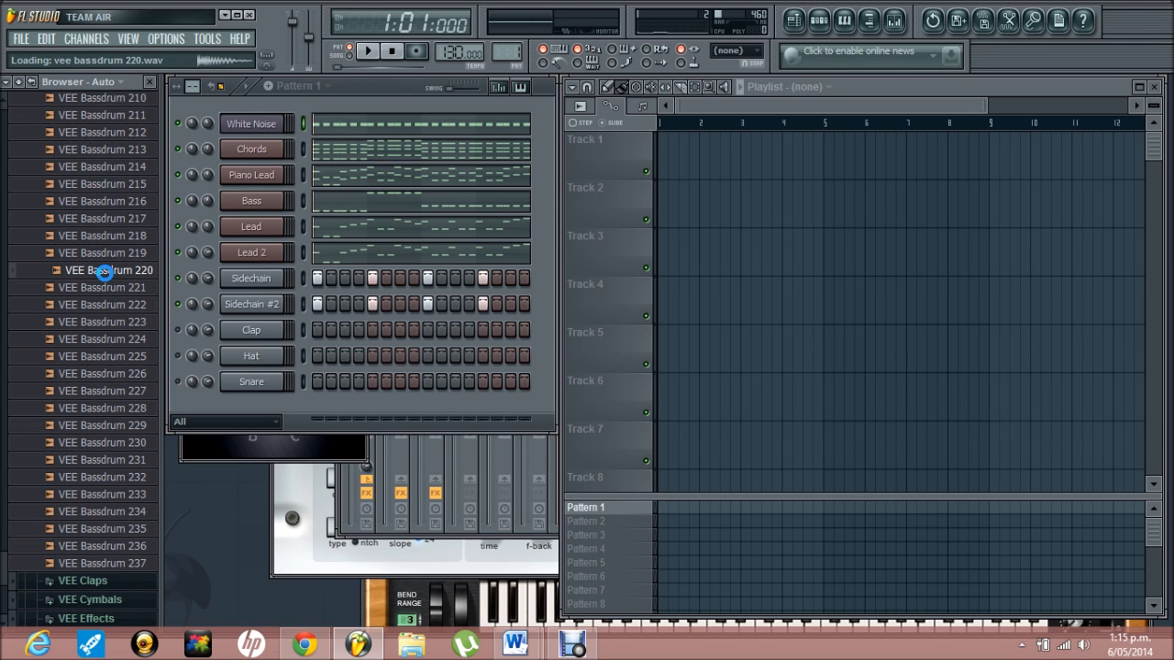
{"action": "scroll", "coordinate": [110, 315], "scroll_direction": "up", "scroll_amount": 20}
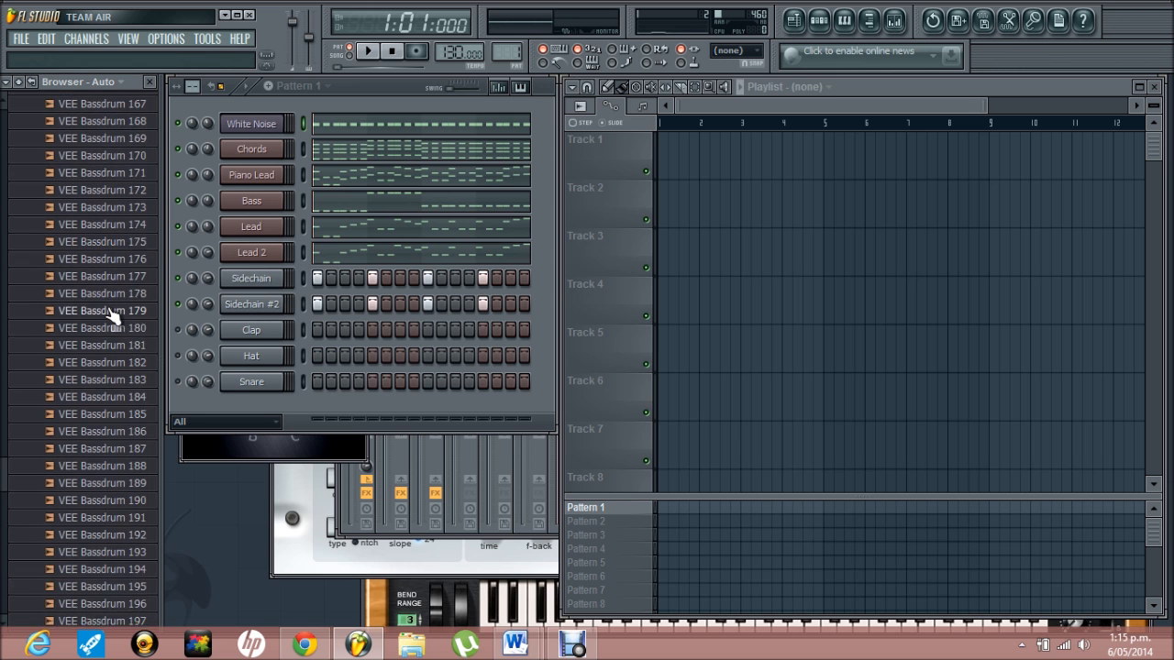
{"action": "scroll", "coordinate": [110, 315], "scroll_direction": "up", "scroll_amount": 6}
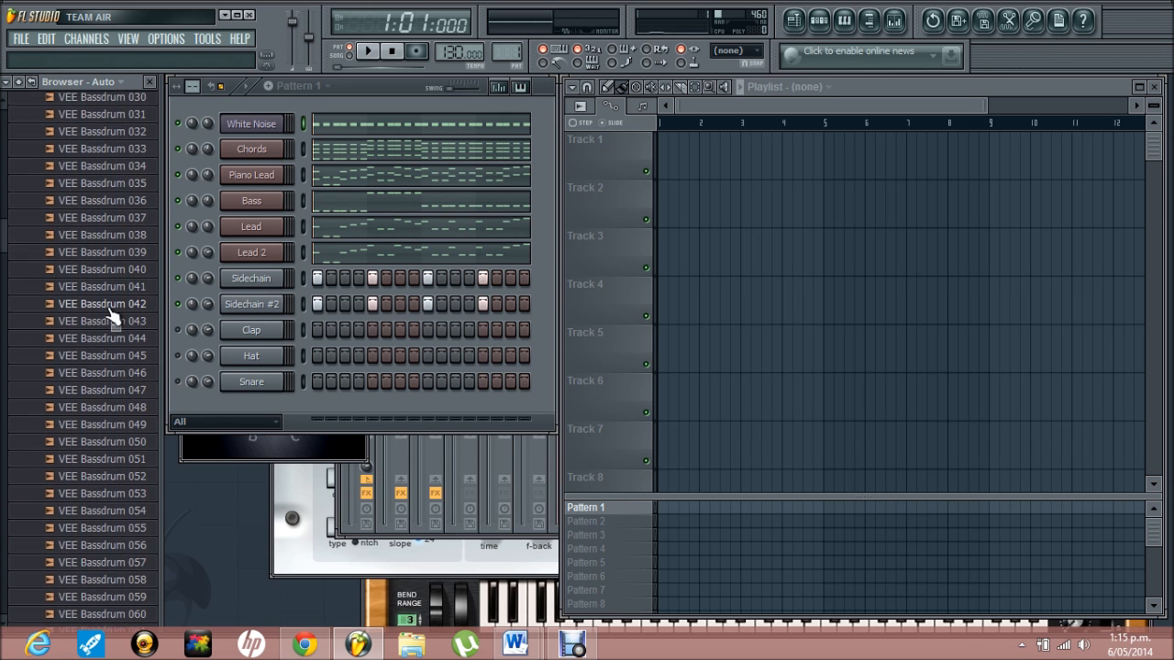
{"action": "scroll", "coordinate": [110, 315], "scroll_direction": "down", "scroll_amount": 20}
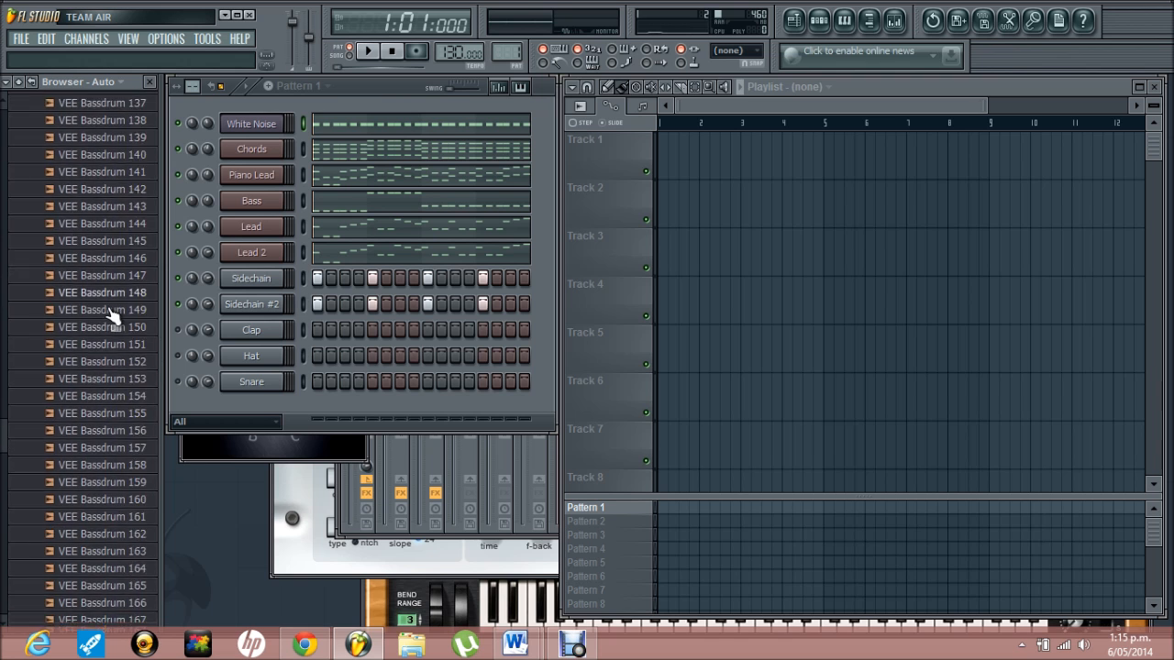
{"action": "scroll", "coordinate": [109, 310], "scroll_direction": "down", "scroll_amount": 1}
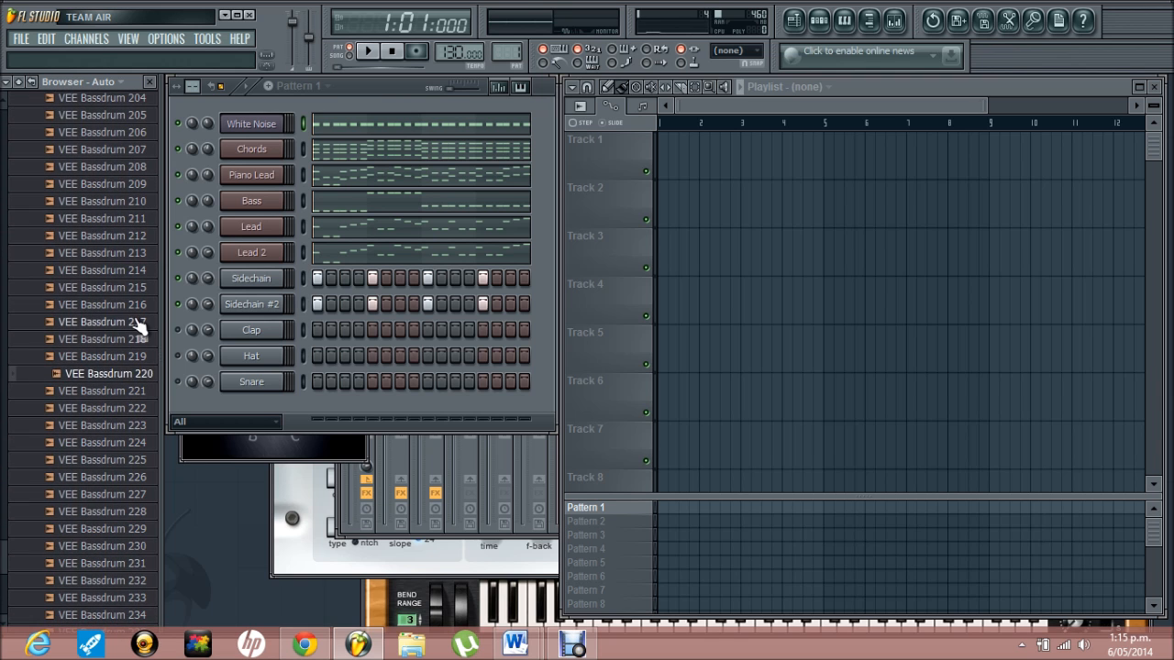
{"action": "left_click", "coordinate": [137, 322]}
{"action": "left_click", "coordinate": [130, 308]}
{"action": "key", "text": "Down"}
{"action": "key", "text": "Down"}
{"action": "key", "text": "Down"}
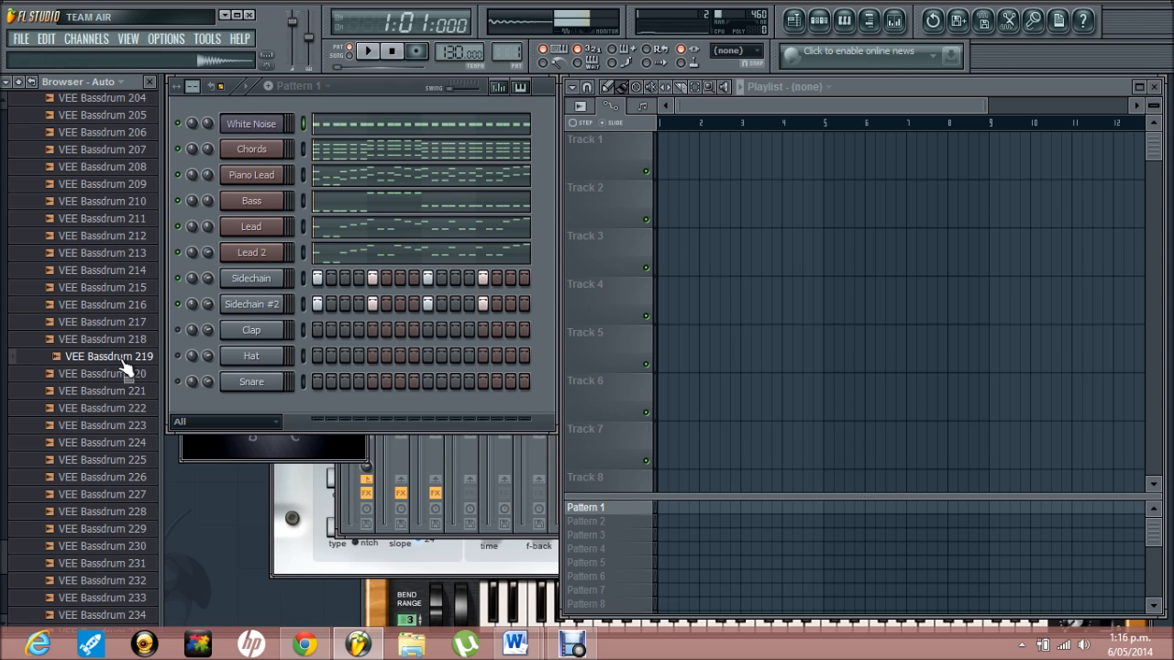
- Add VEE Bassdrum 219 as a new channel between Sidechain #2 and Clap and show its sample settings
{"action": "left_click_drag", "start_coordinate": [129, 360], "coordinate": [259, 319]}
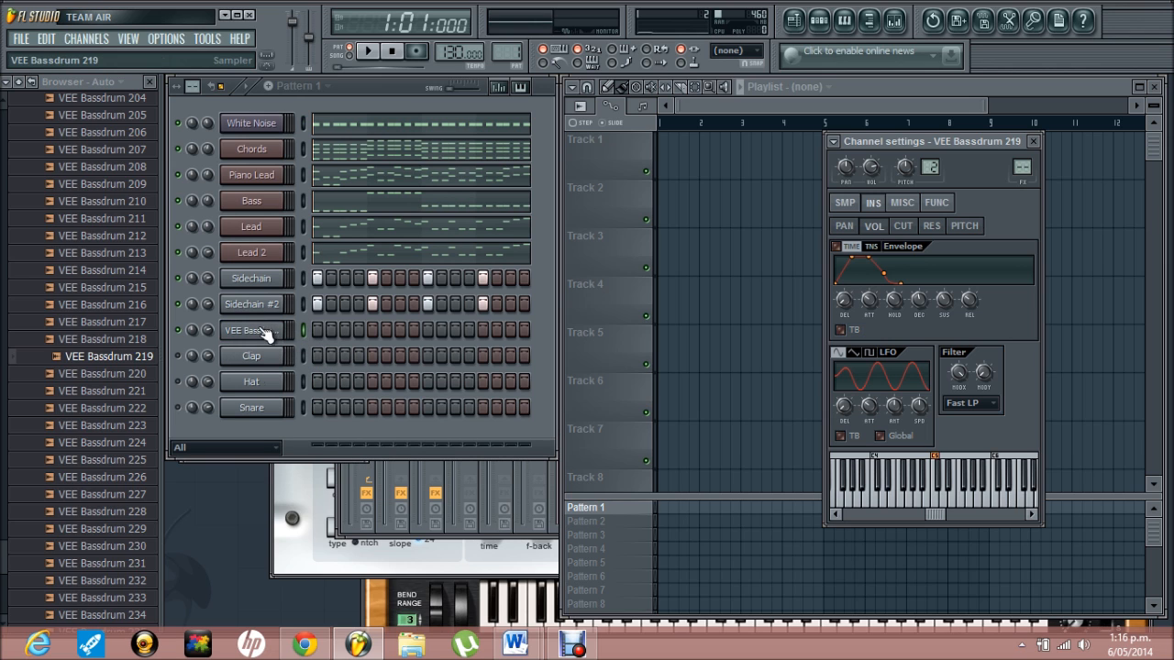
{"action": "left_click", "coordinate": [842, 203]}
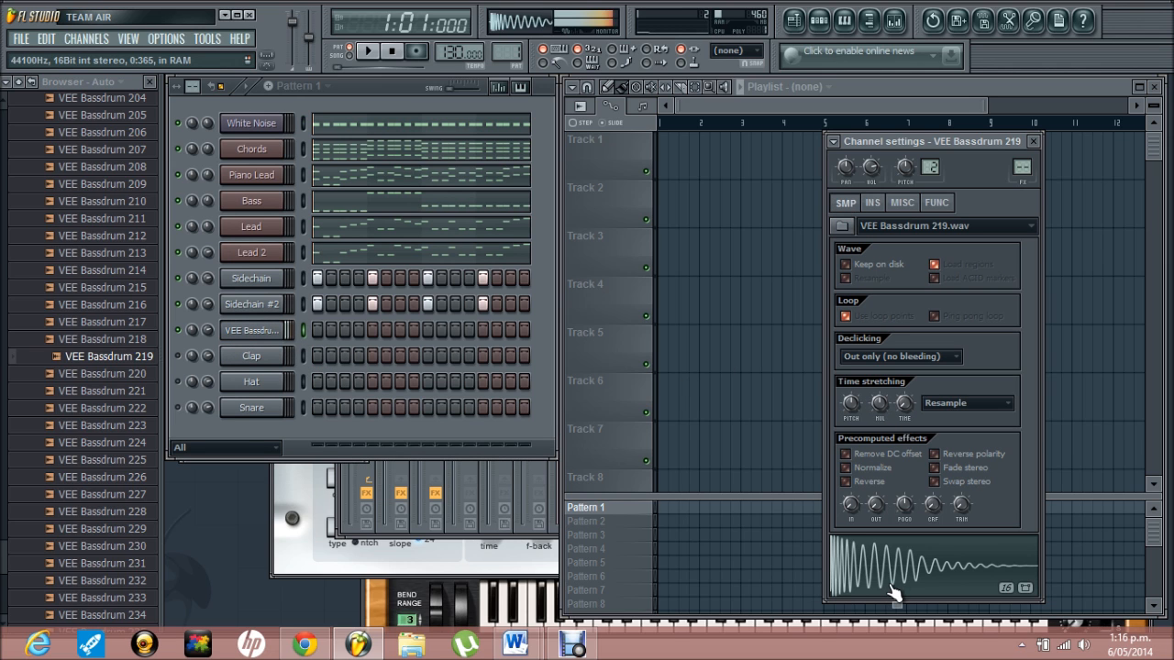
{"action": "left_click_drag", "start_coordinate": [872, 500], "coordinate": [869, 40]}
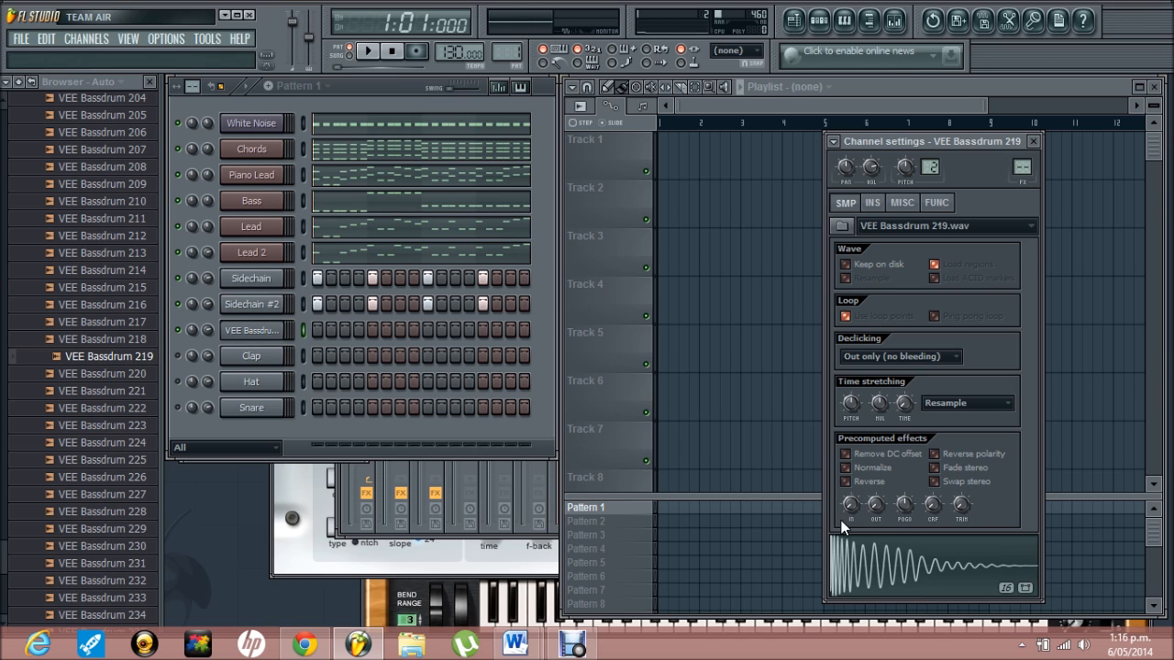
- Rename the VEE Bassdrum 219 channel as Kick 1
{"action": "left_click", "coordinate": [246, 331]}
{"action": "right_click", "coordinate": [237, 334]}
{"action": "left_click", "coordinate": [318, 350]}
{"action": "type", "text": "Kick 1"}
{"action": "key", "text": "Return"}
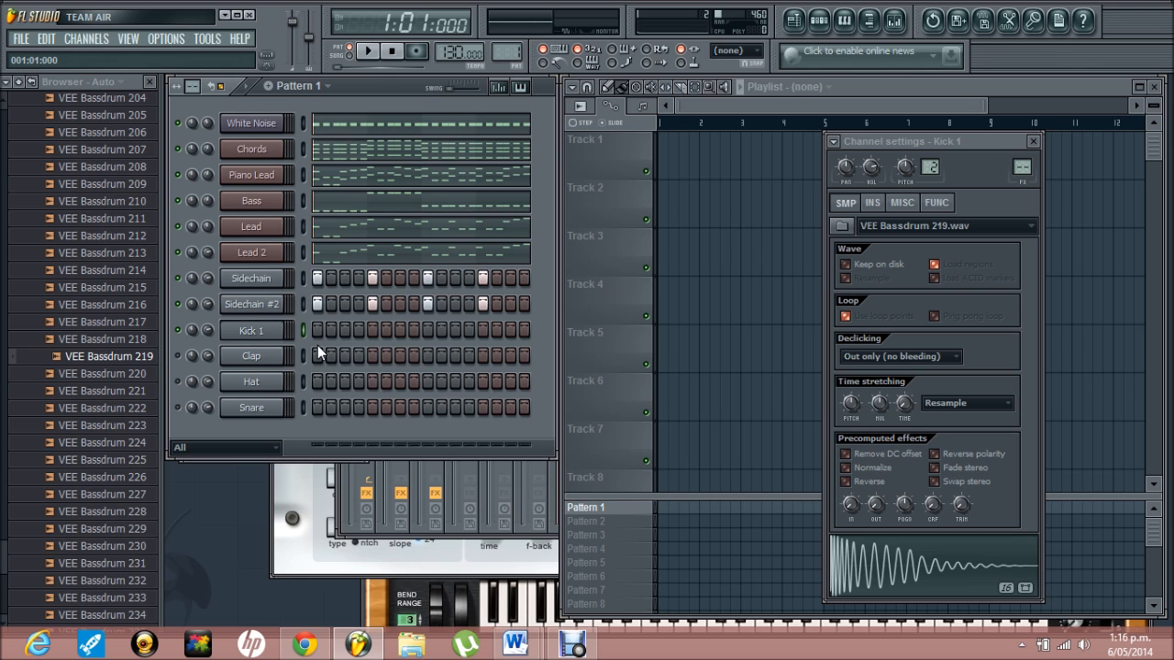
- Set the Kick 1 sample's fade out to about 36% and preview the shortened kick
{"action": "left_click", "coordinate": [876, 511]}
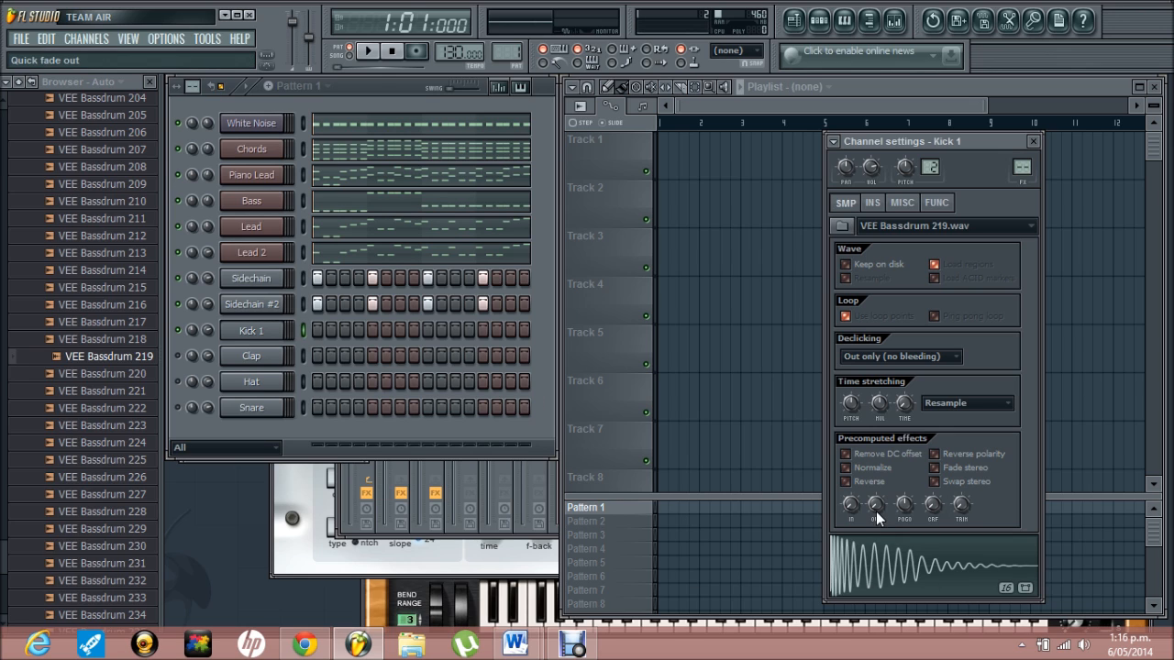
{"action": "left_click", "coordinate": [879, 571]}
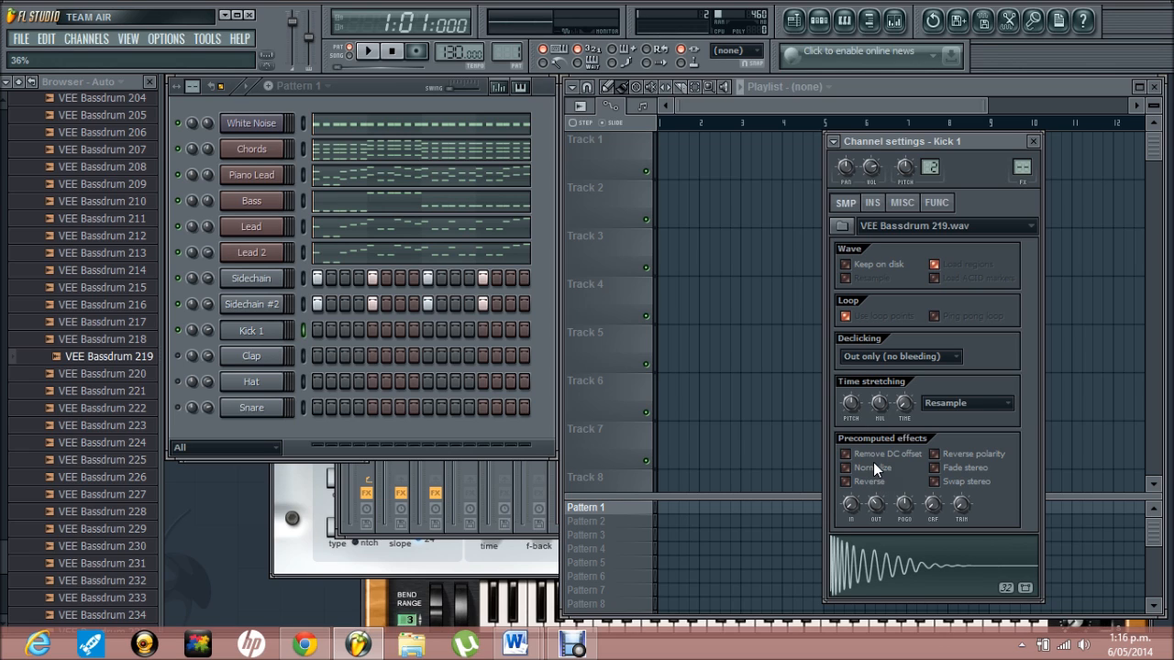
{"action": "left_click", "coordinate": [881, 556]}
- Route Kick 1 to mixer insert 3 and load Soundgoodizer in its first effect slot
{"action": "left_click", "coordinate": [18, 86]}
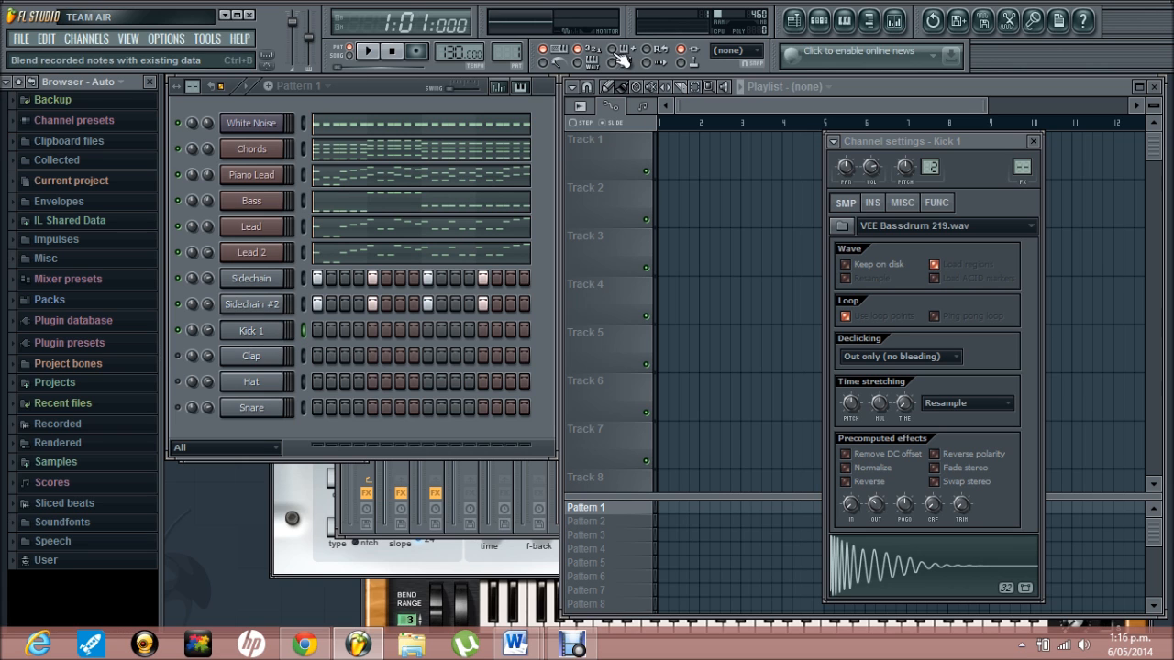
{"action": "left_click", "coordinate": [895, 20]}
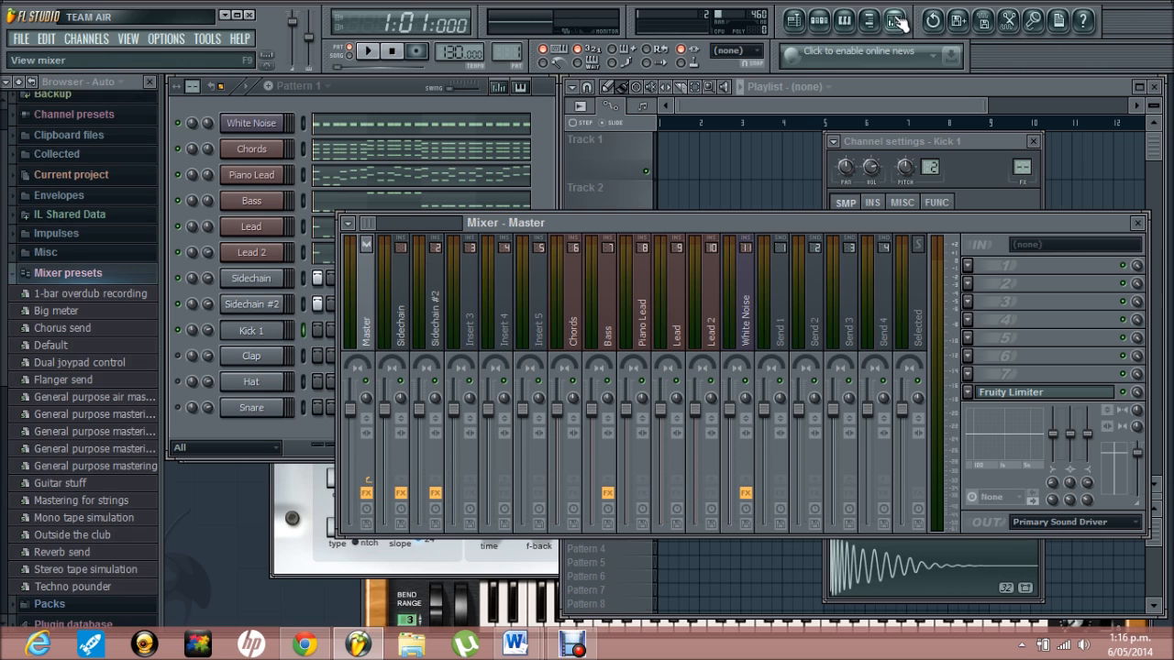
{"action": "left_click", "coordinate": [472, 330]}
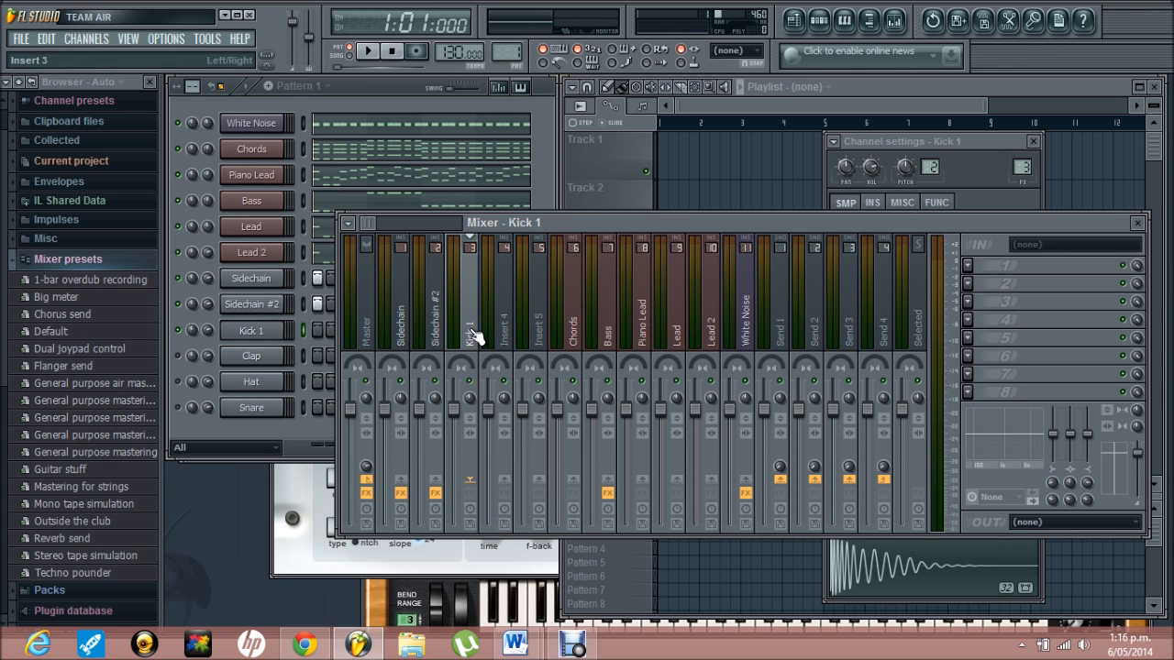
{"action": "left_click", "coordinate": [974, 266]}
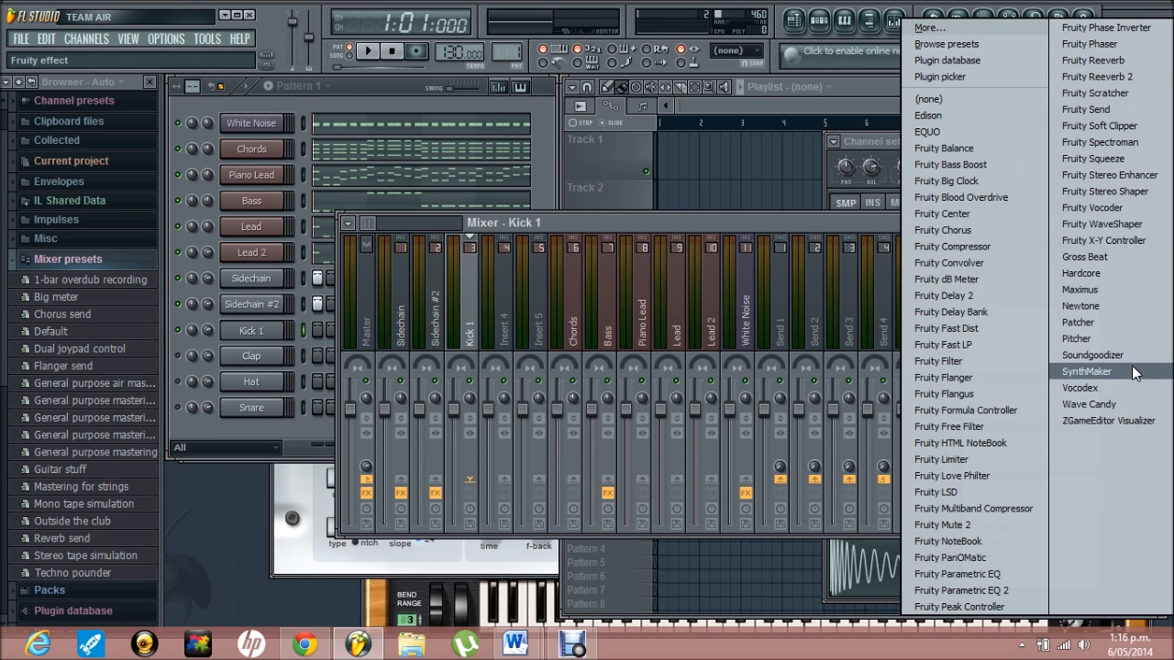
{"action": "left_click", "coordinate": [1133, 356]}
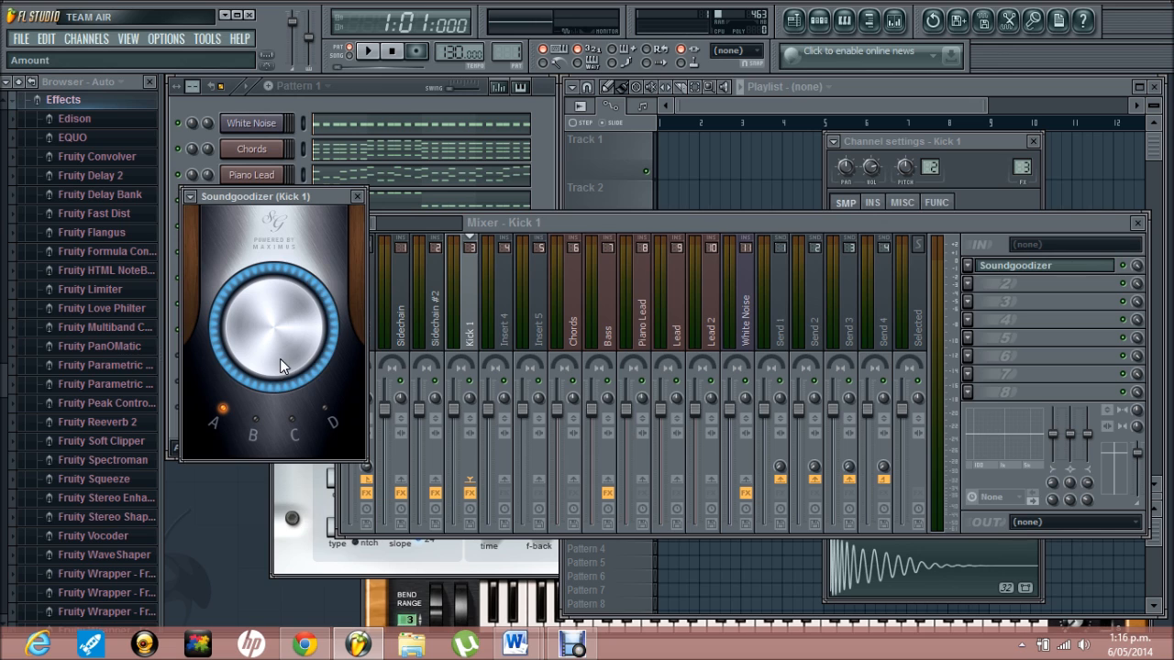
- Audition Kick 1 with its Soundgoodizer bypassed and enabled to compare the sound
{"action": "left_click", "coordinate": [376, 102]}
{"action": "key", "text": "z"}
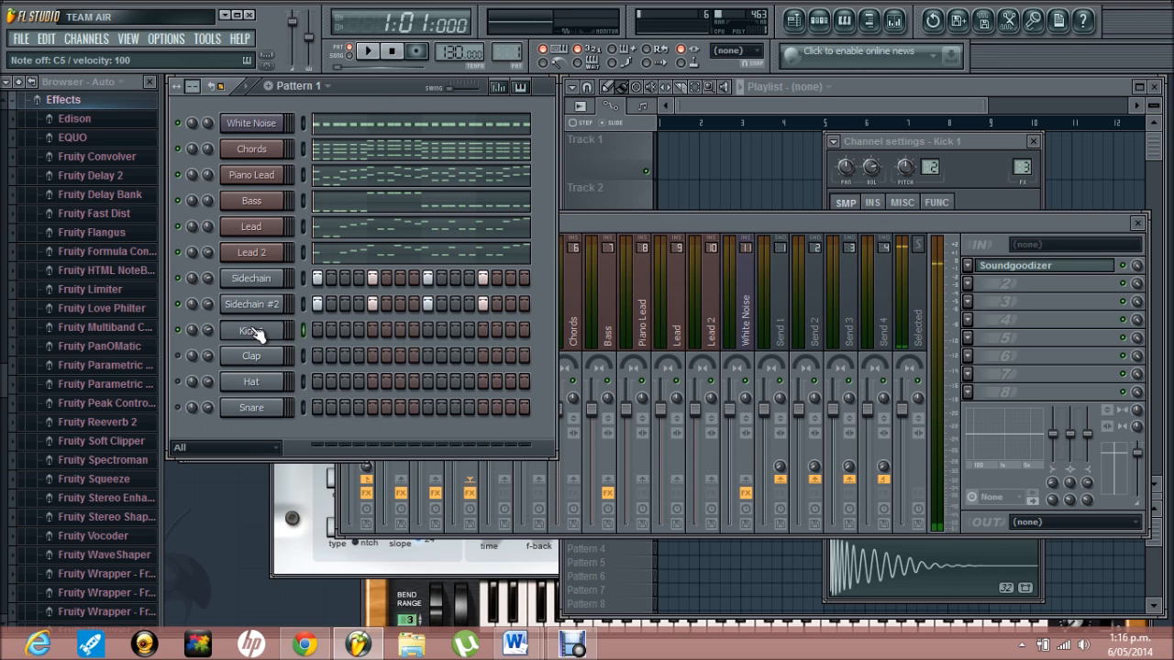
{"action": "left_click", "coordinate": [1124, 272]}
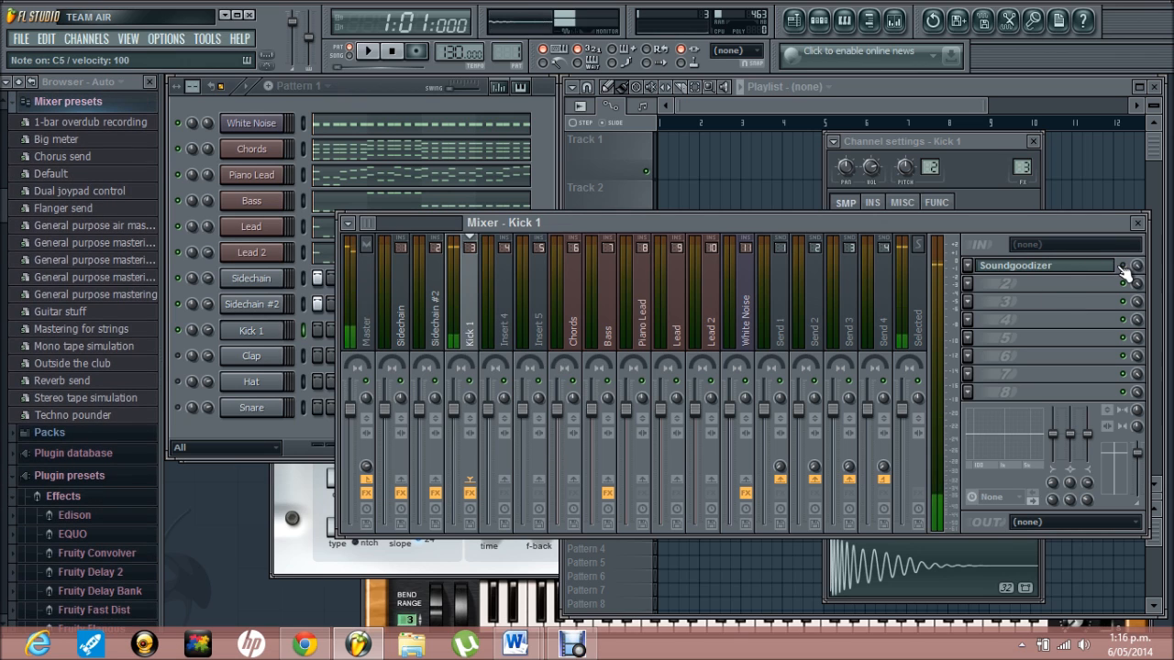
{"action": "key", "text": "z"}
{"action": "key", "text": "z"}
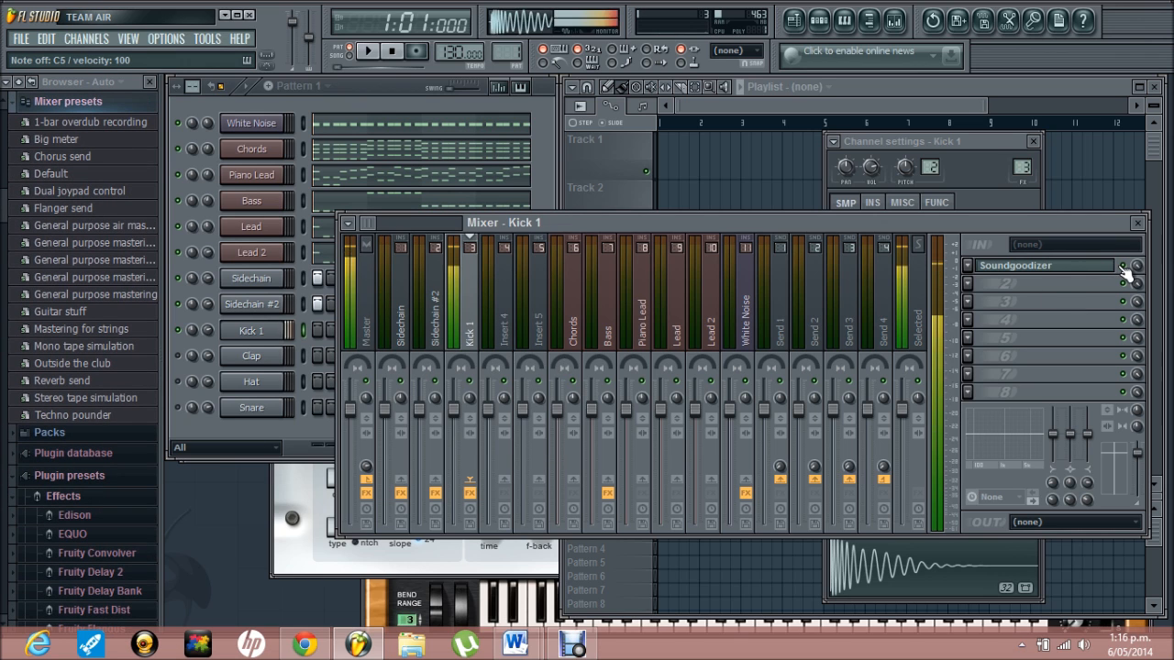
- Load Fruity Compressor in Kick 1's second effect slot and apply its Drums preset
{"action": "left_click", "coordinate": [970, 285]}
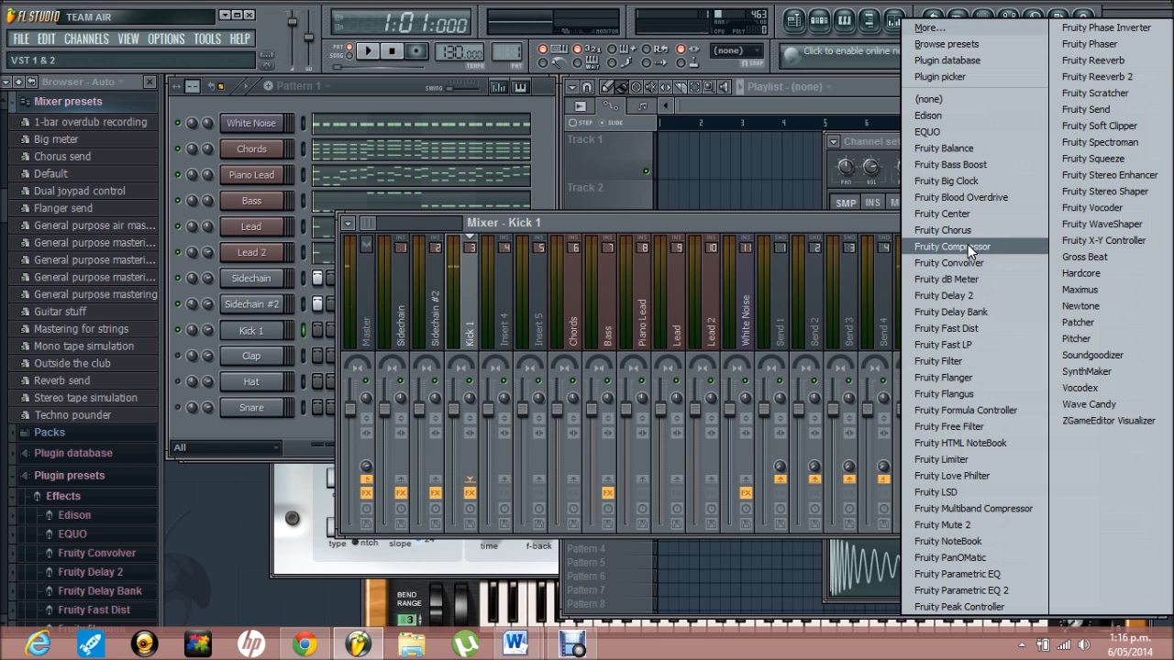
{"action": "left_click", "coordinate": [957, 247]}
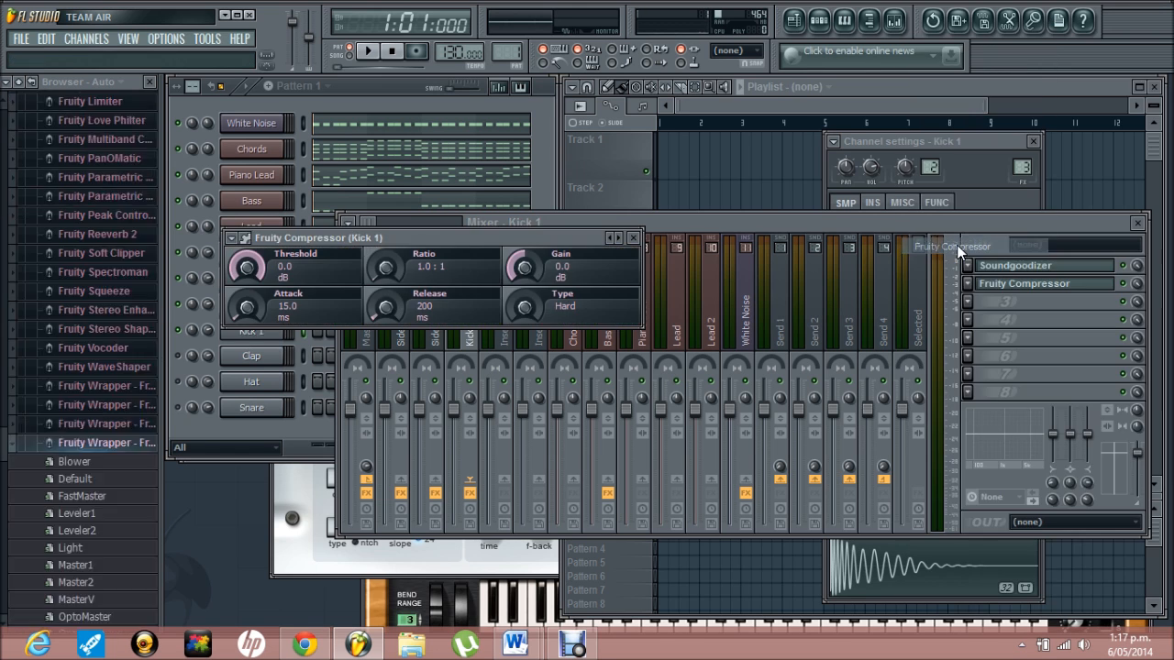
{"action": "left_click", "coordinate": [232, 238]}
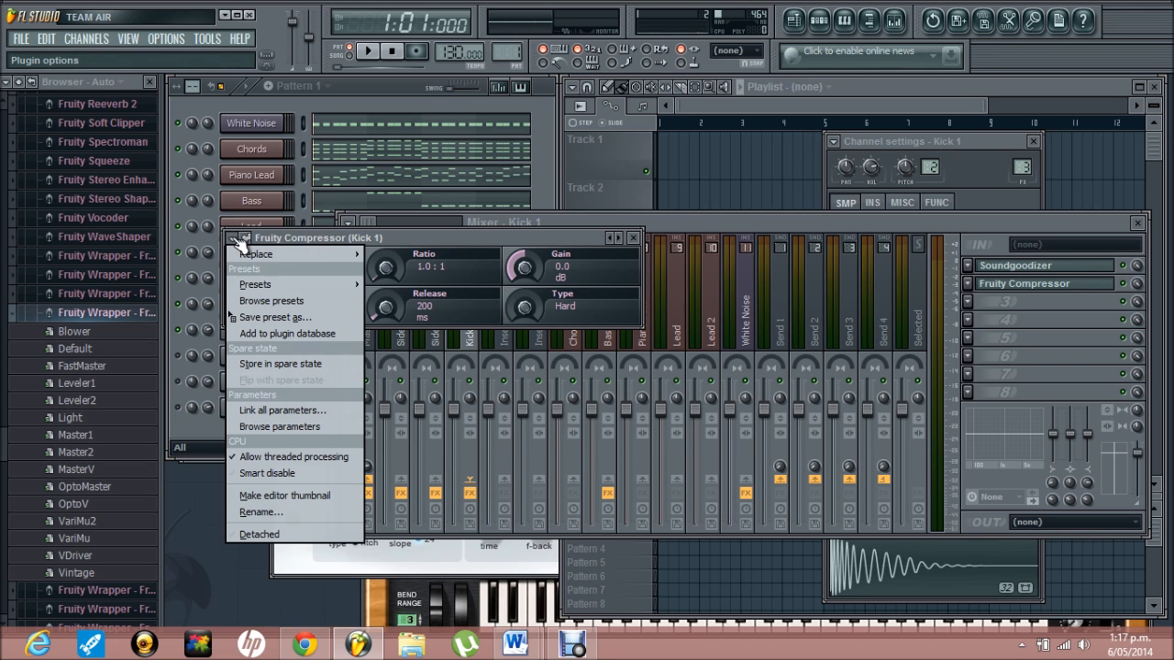
{"action": "mouse_move", "coordinate": [241, 280]}
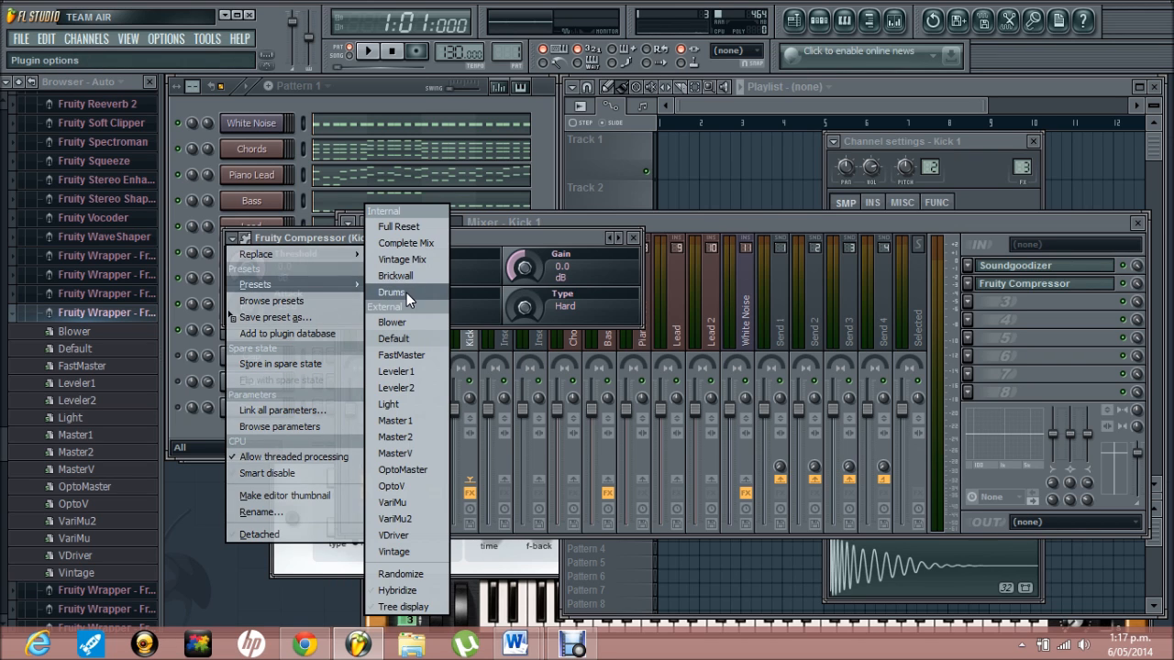
{"action": "left_click", "coordinate": [406, 293]}
{"action": "left_click", "coordinate": [870, 229]}
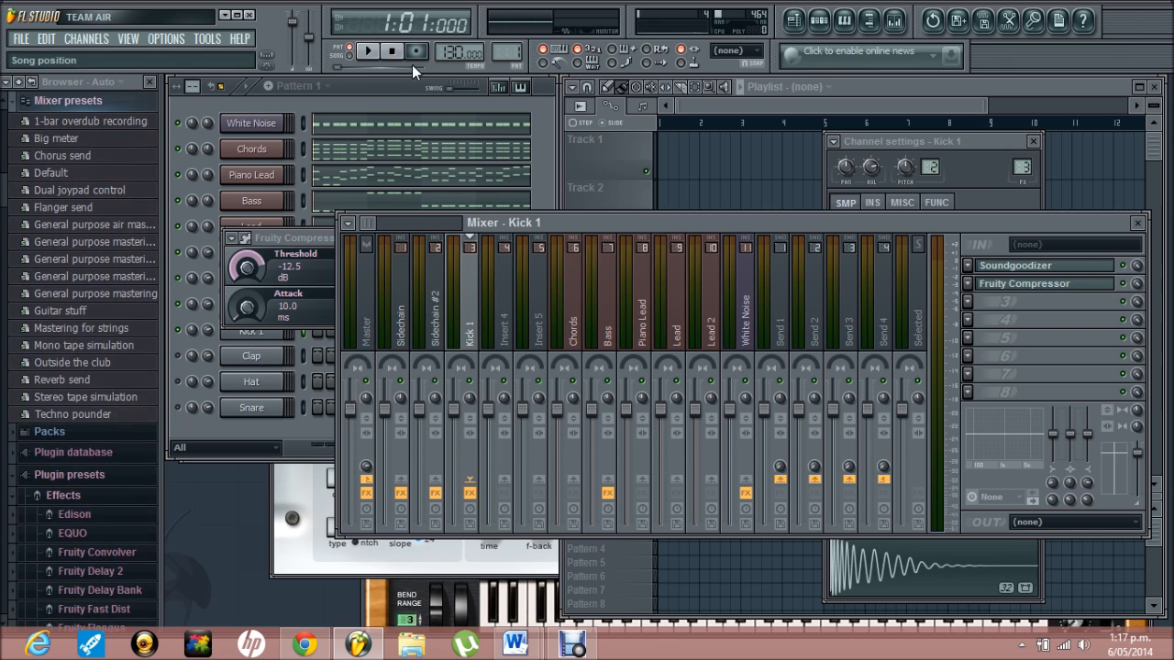
- Audition Kick 1 with its Fruity Compressor bypassed and enabled to compare the sound
{"action": "left_click", "coordinate": [385, 84]}
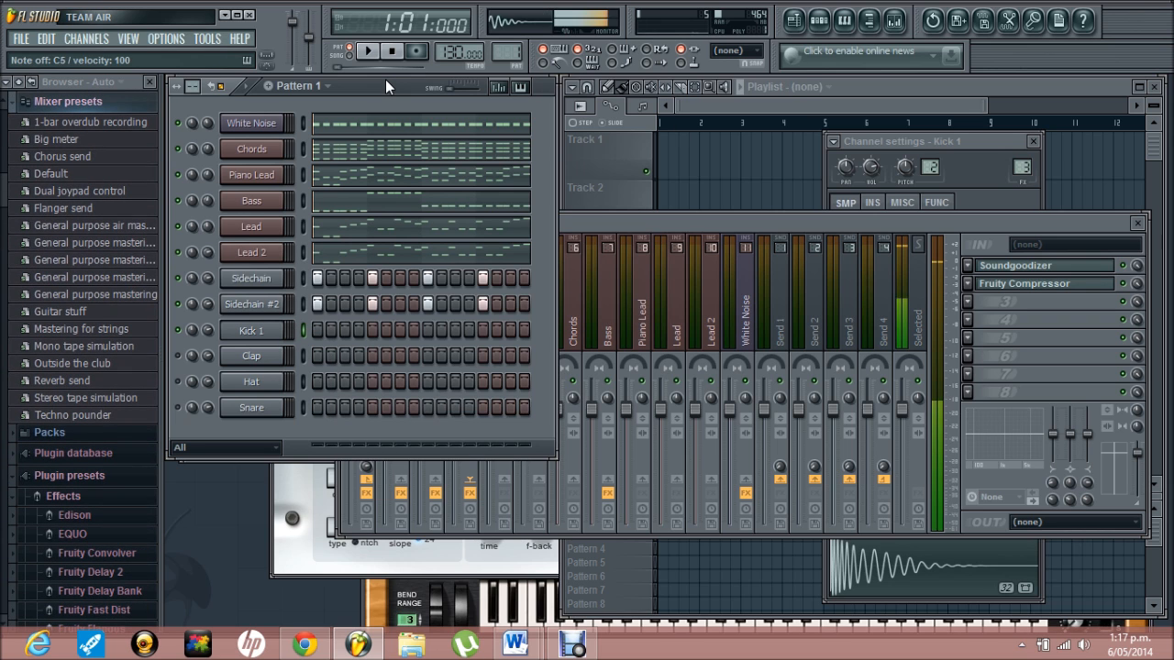
{"action": "left_click", "coordinate": [1123, 285]}
{"action": "key", "text": "q"}
{"action": "key", "text": "q"}
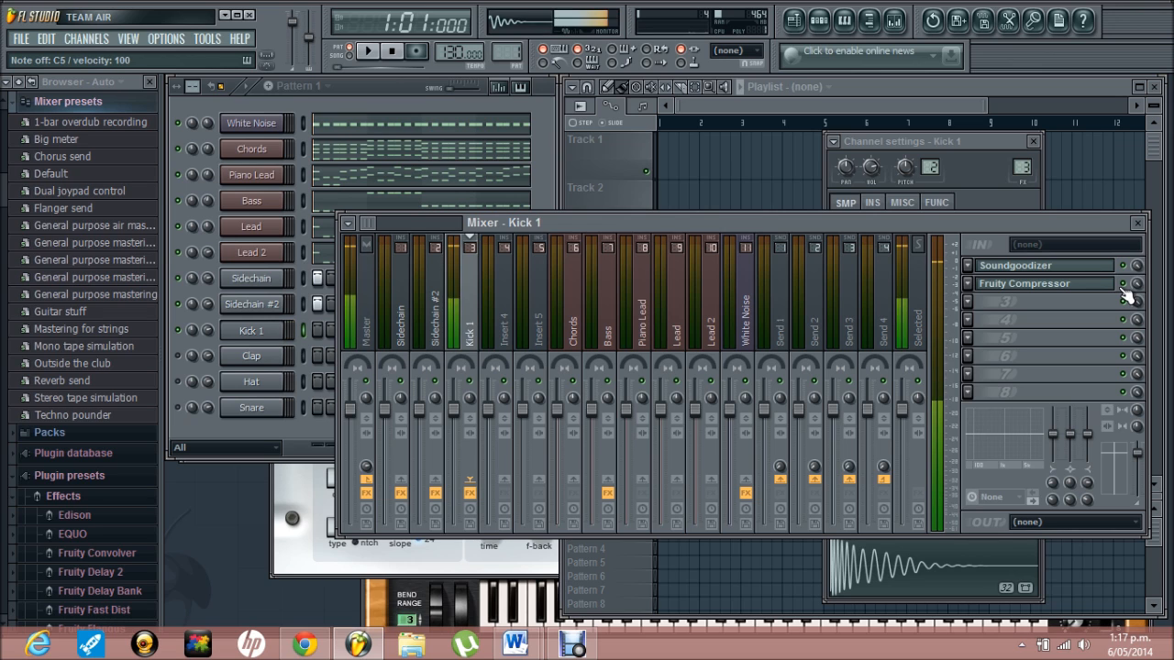
- Fill the Kick 1 channel with a hit on every fourth step
{"action": "left_click", "coordinate": [336, 89]}
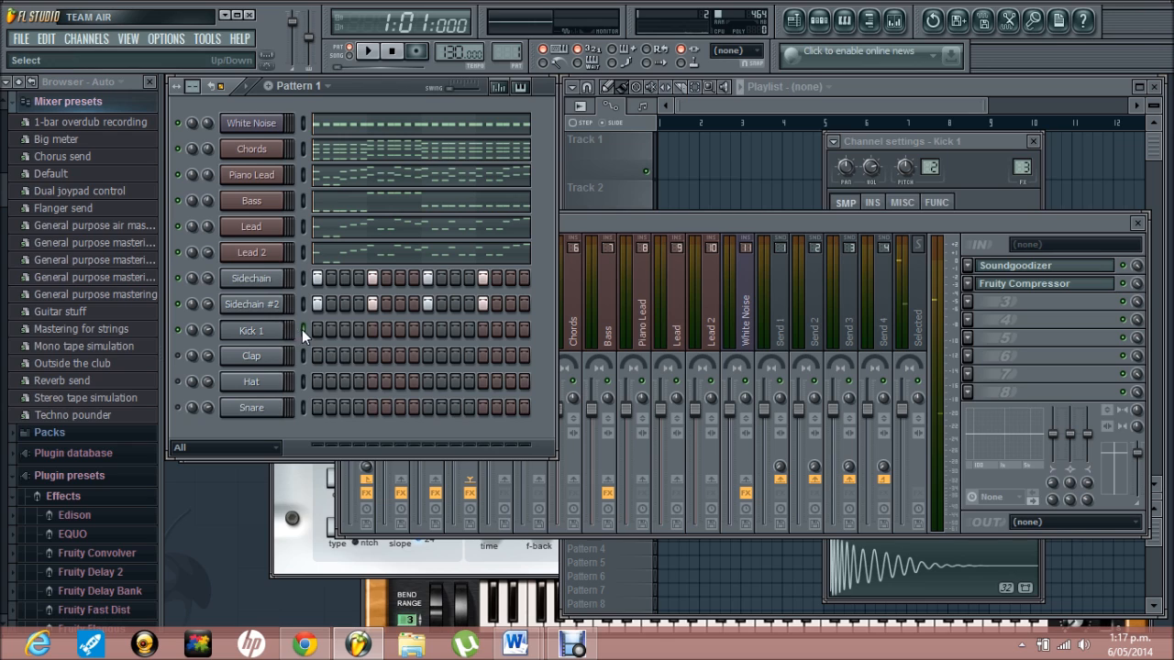
{"action": "right_click", "coordinate": [265, 334]}
{"action": "left_click", "coordinate": [325, 470]}
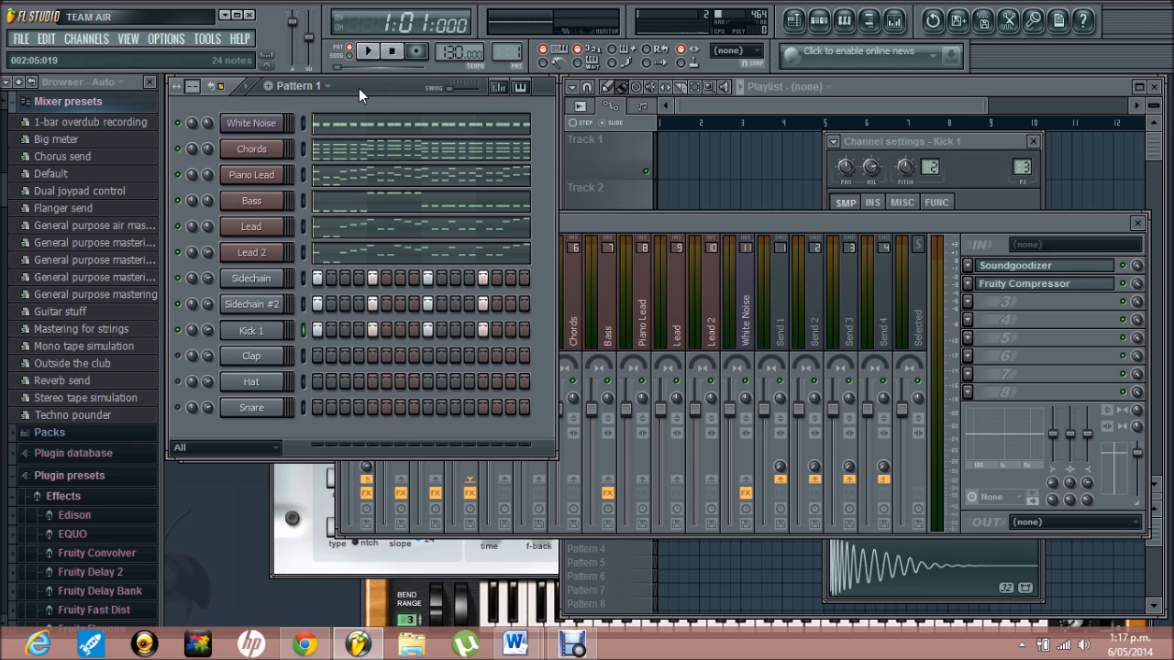
- Play Pattern 1 to hear Kick 1 against the melodic layers and collapse the browser folders
{"action": "key", "text": "space"}
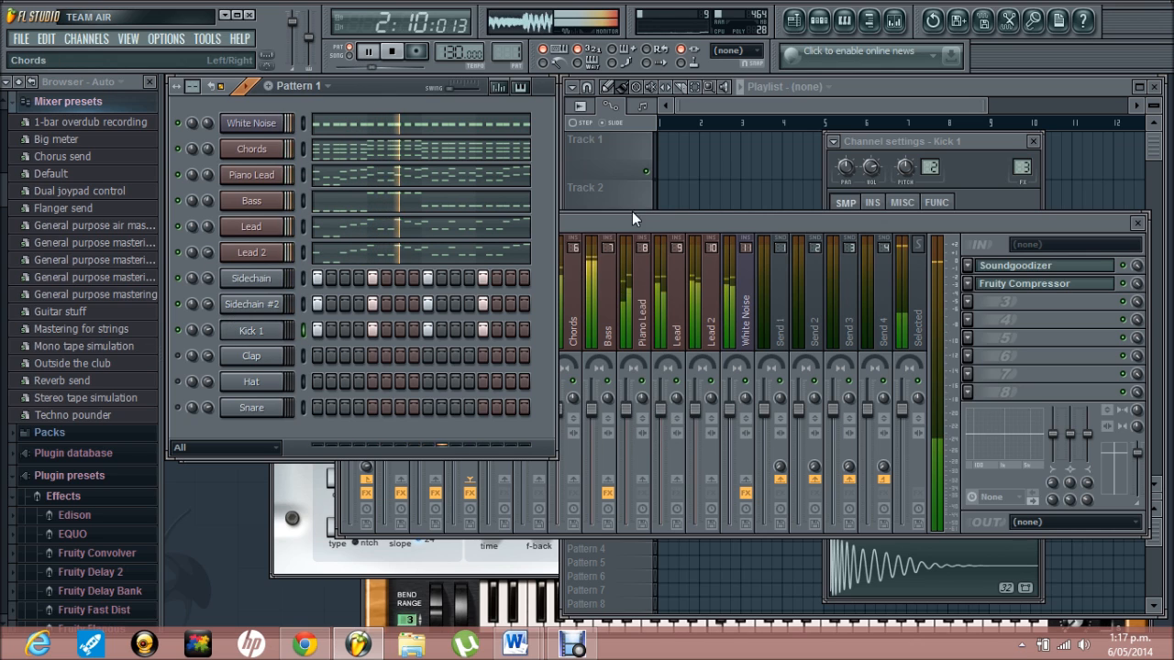
{"action": "key", "text": "space"}
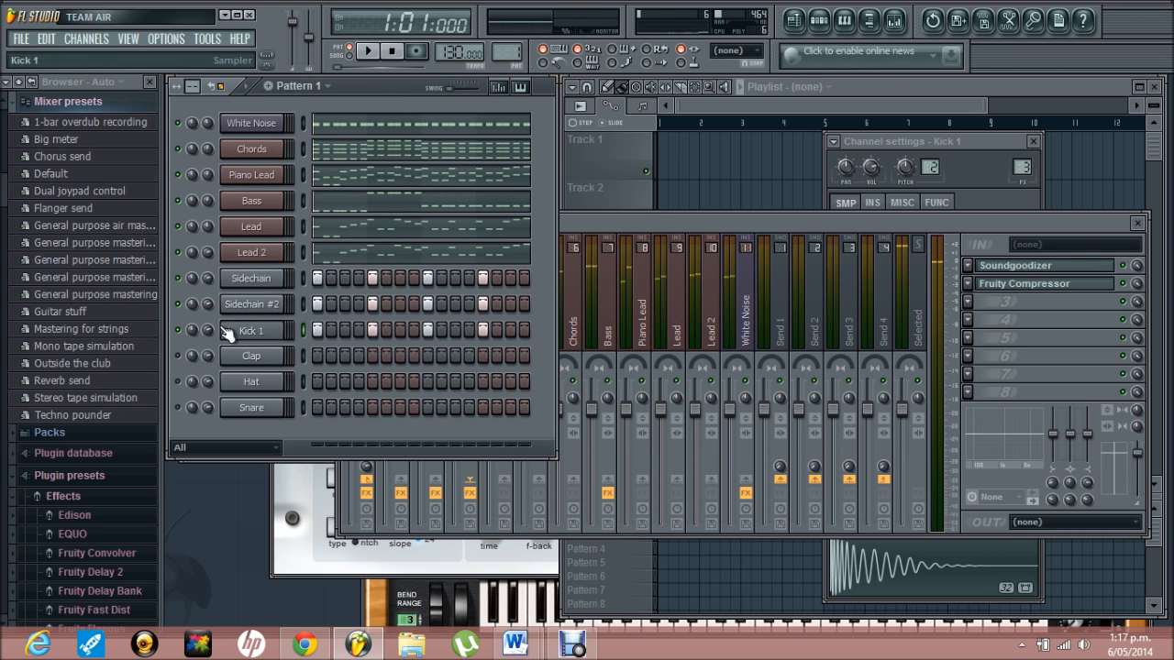
{"action": "key", "text": "space"}
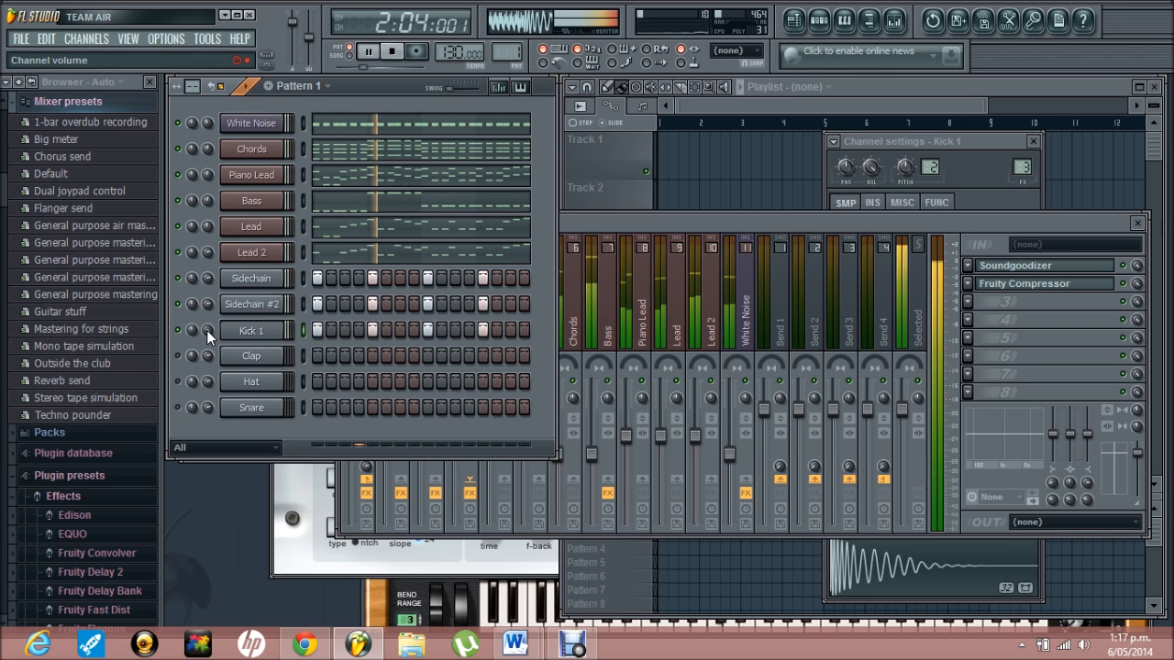
{"action": "left_click", "coordinate": [32, 83]}
- Set the project tempo to 126 BPM and play the pattern at that speed
{"action": "key", "text": "space"}
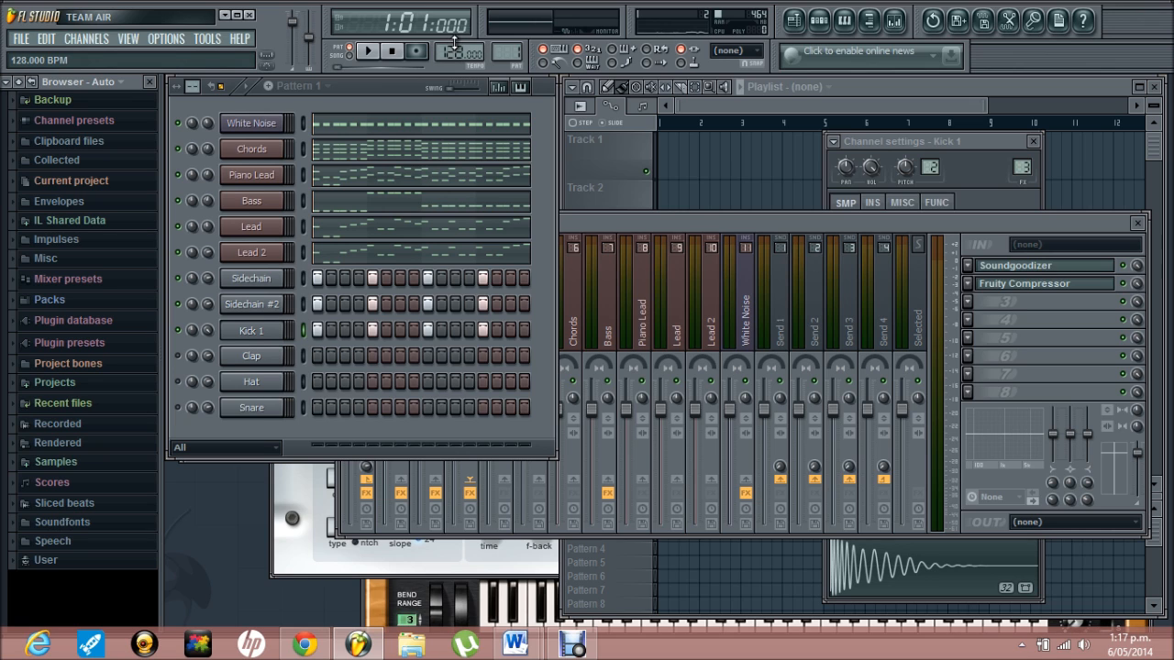
{"action": "key", "text": "space"}
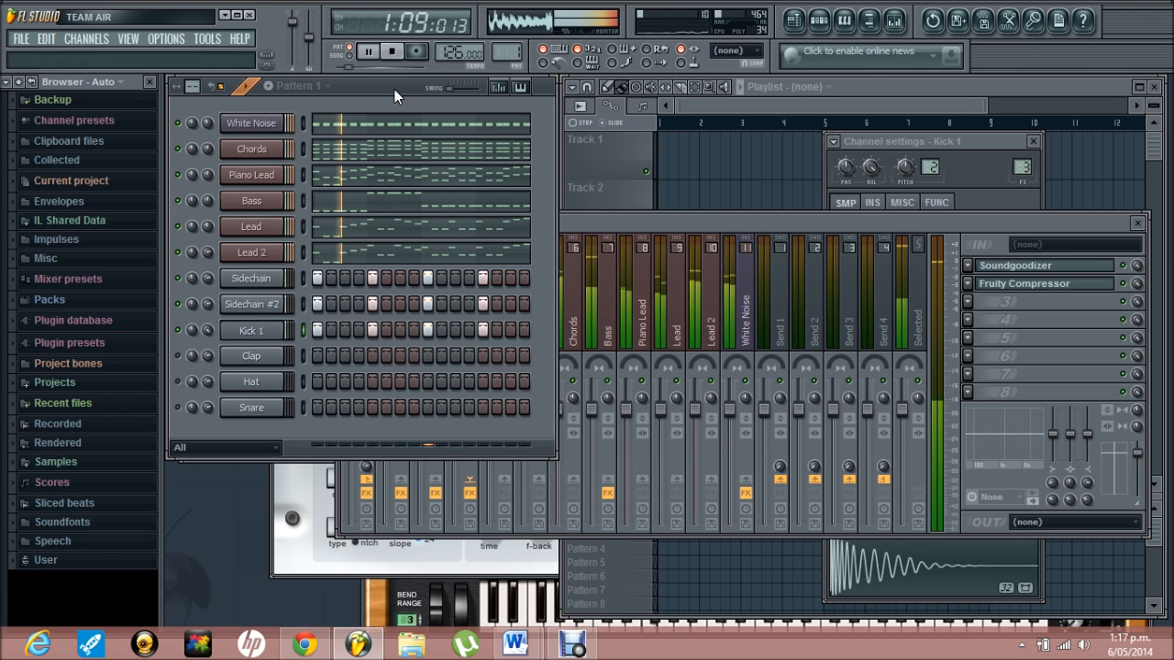
{"action": "key", "text": "space"}
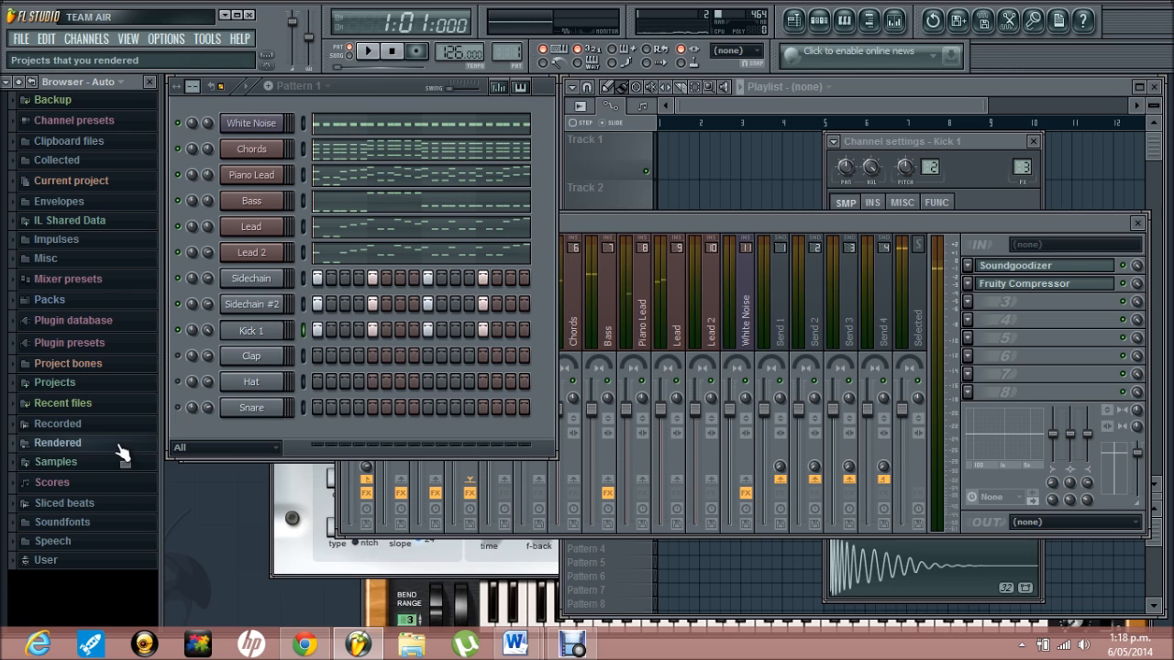
- Solo the Kick 1 channel so all other channels are muted
{"action": "right_click", "coordinate": [181, 332]}
{"action": "left_click", "coordinate": [185, 333]}
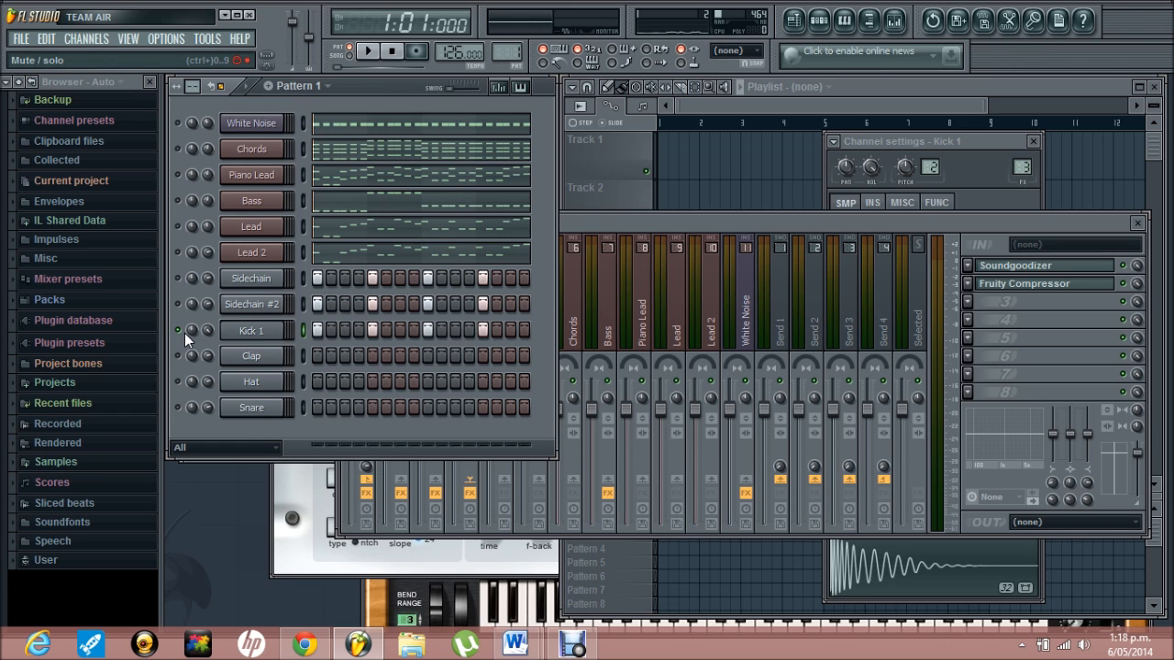
- Look through the VEC 1 and VEC 2 bassdrum folders in Samples for a second kick
{"action": "left_click", "coordinate": [51, 463]}
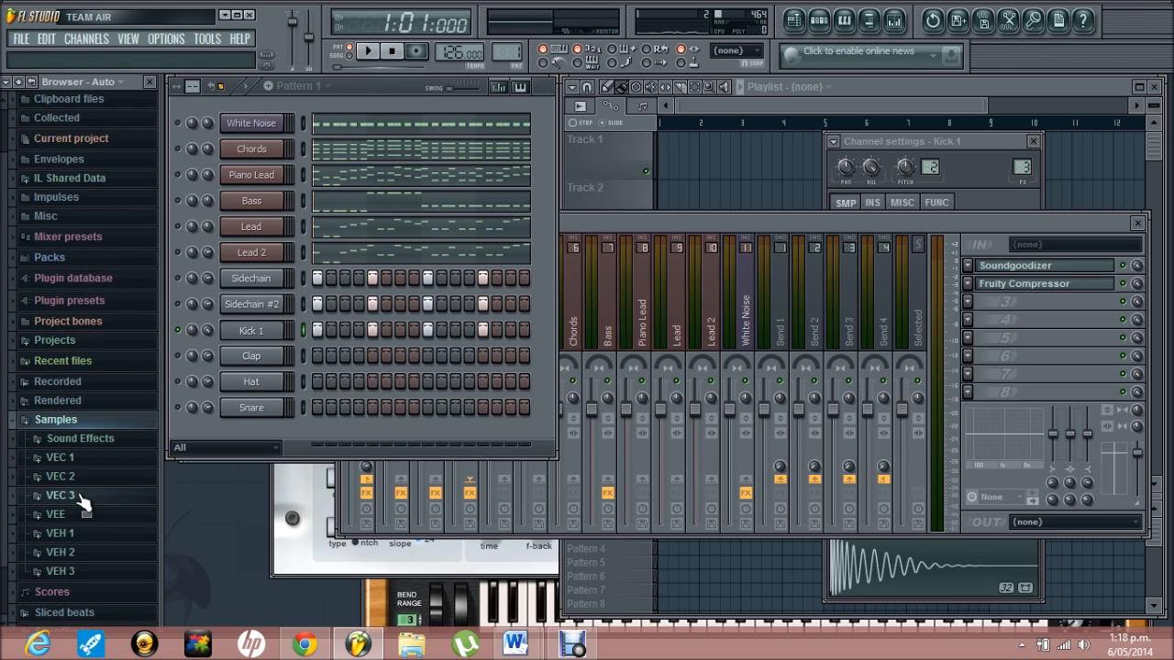
{"action": "left_click", "coordinate": [83, 459]}
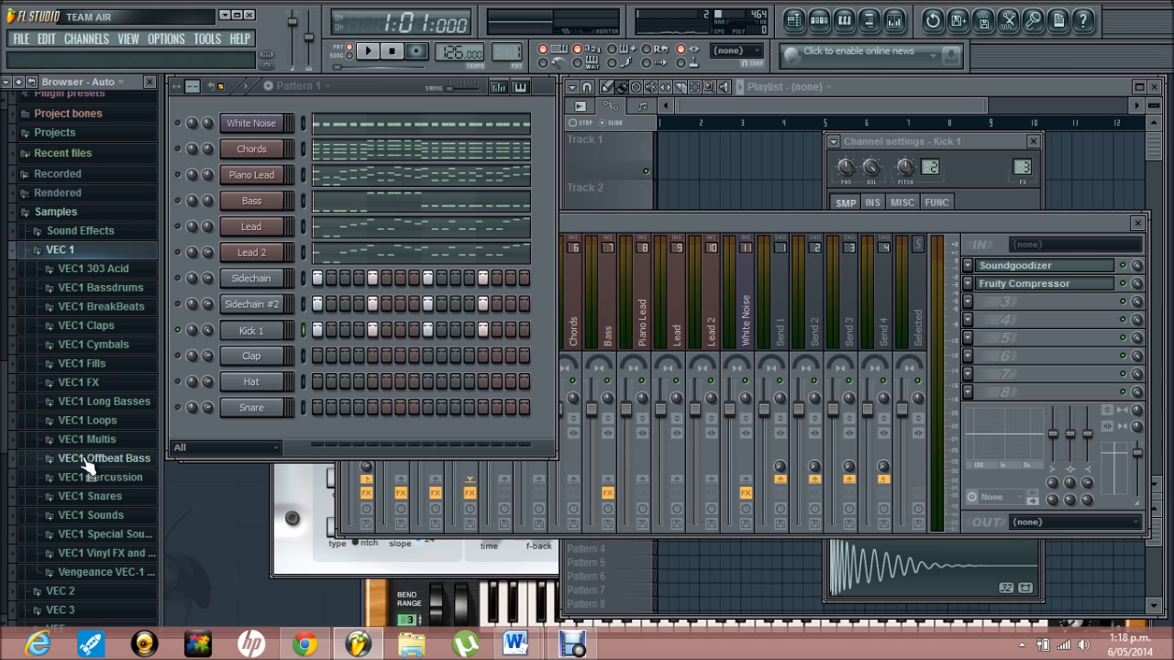
{"action": "left_click", "coordinate": [124, 289]}
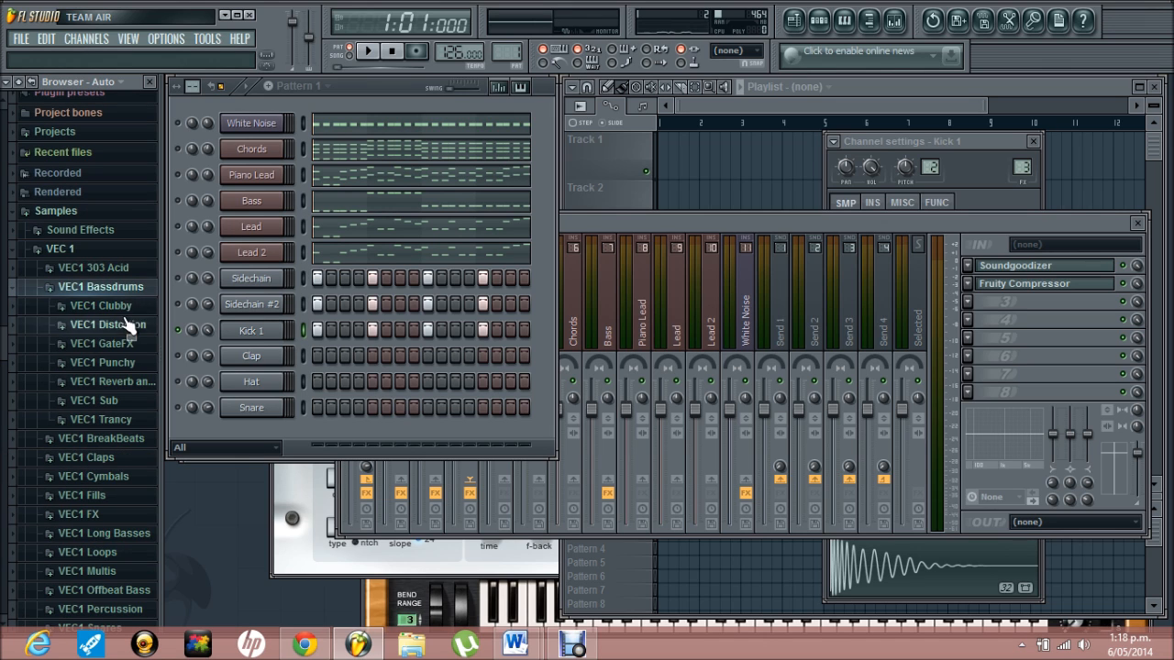
{"action": "left_click", "coordinate": [114, 252]}
{"action": "left_click", "coordinate": [108, 431]}
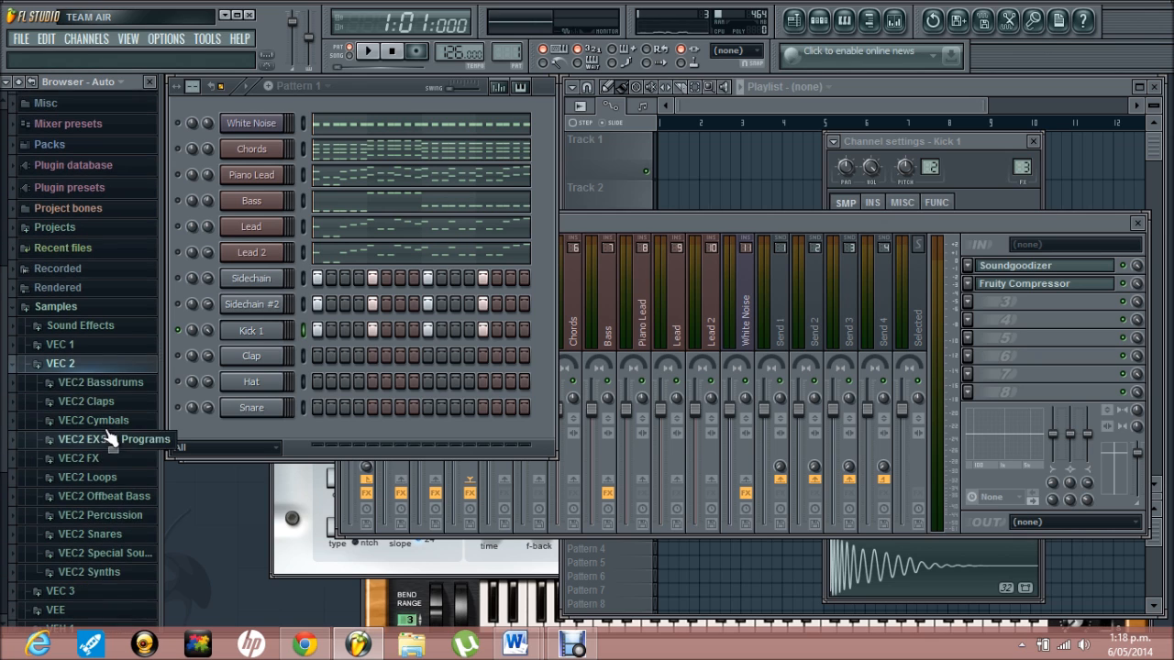
{"action": "left_click", "coordinate": [106, 386]}
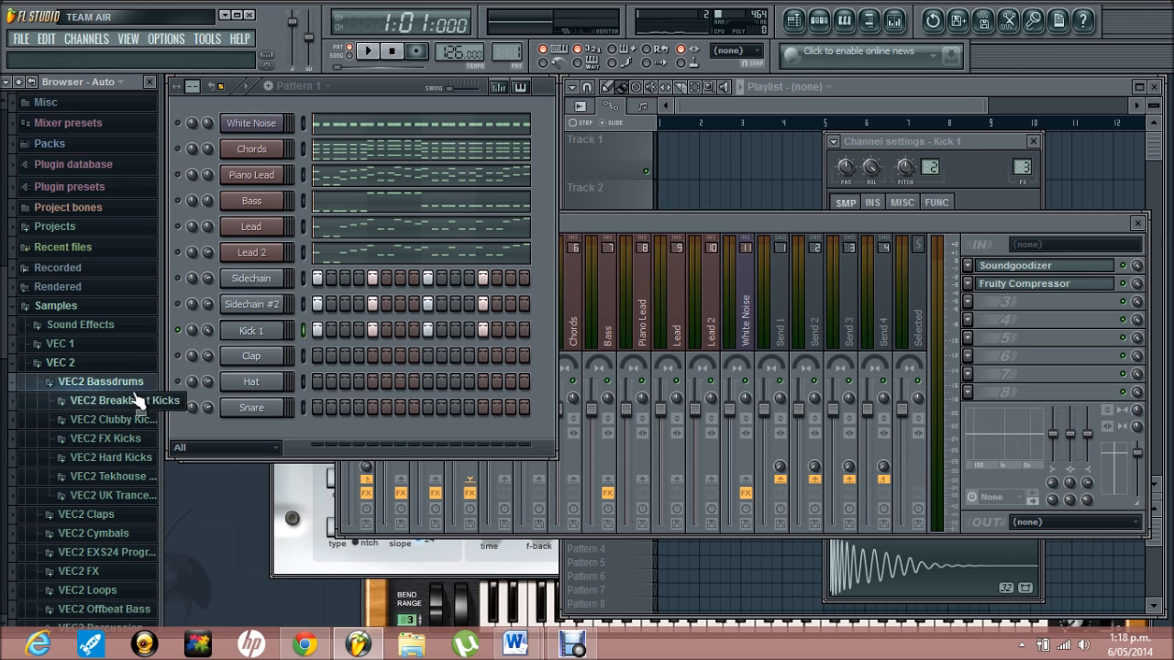
{"action": "left_click", "coordinate": [106, 382]}
{"action": "left_click", "coordinate": [102, 364]}
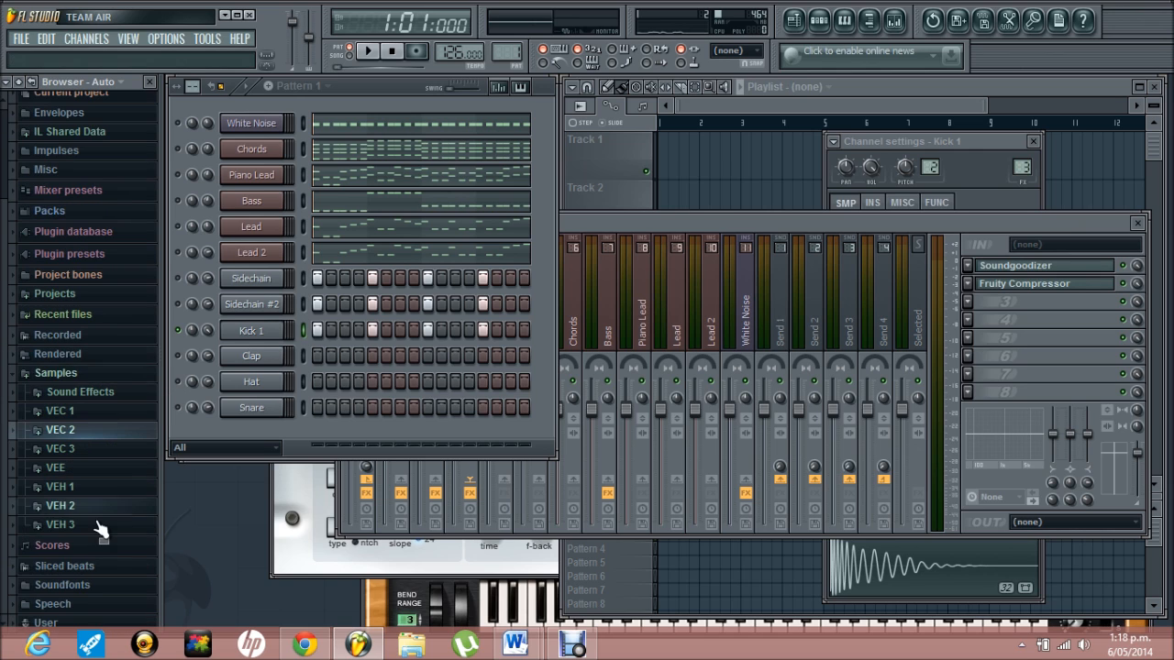
- Open the Clubhouse Kicks folder inside the VEC3 Bassdrums samples
{"action": "left_click", "coordinate": [109, 459]}
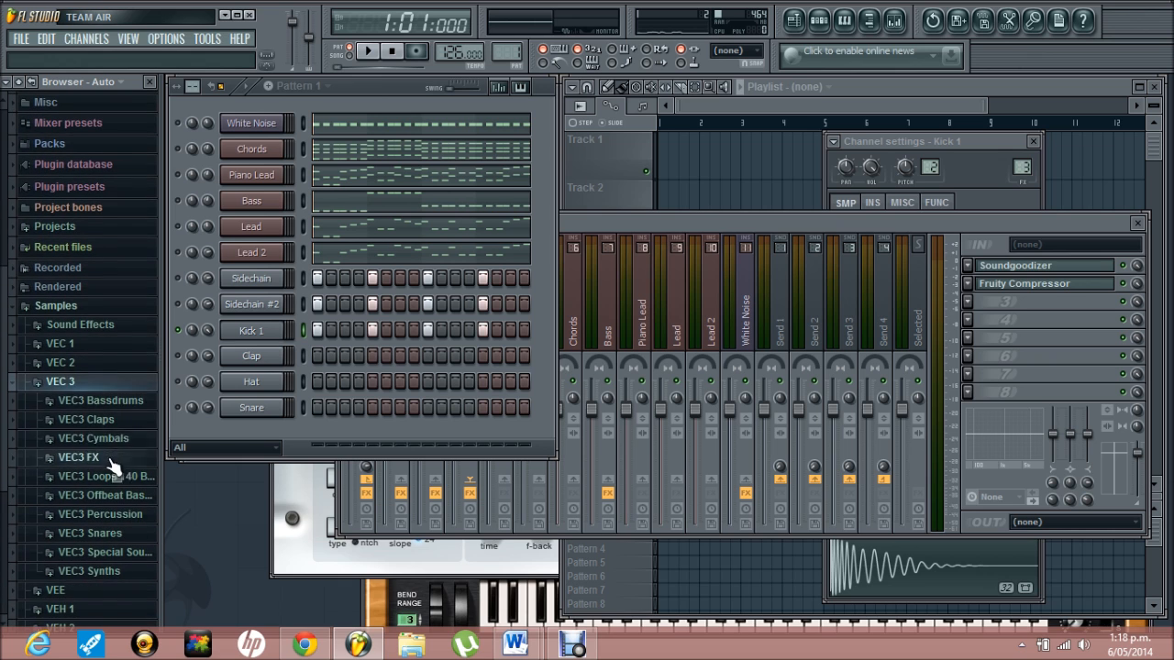
{"action": "left_click", "coordinate": [129, 401]}
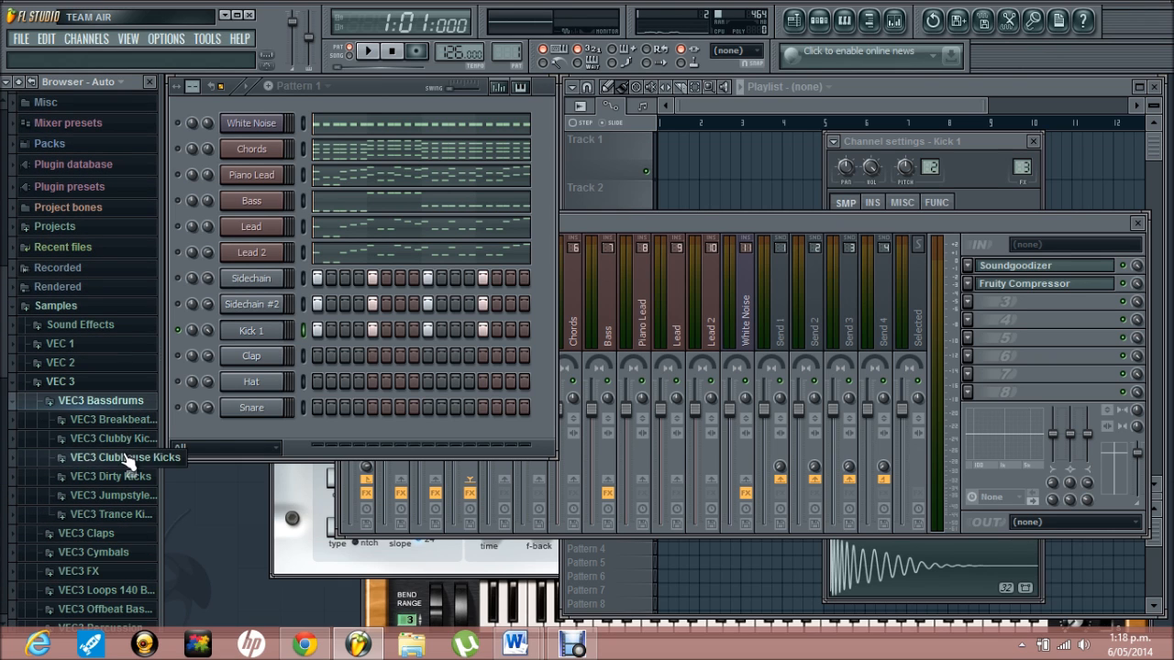
{"action": "left_click", "coordinate": [126, 458]}
- Audition the VEC3 Bassdrums Clubhouse kick samples one after another, from 01 through 49
{"action": "left_click", "coordinate": [122, 120]}
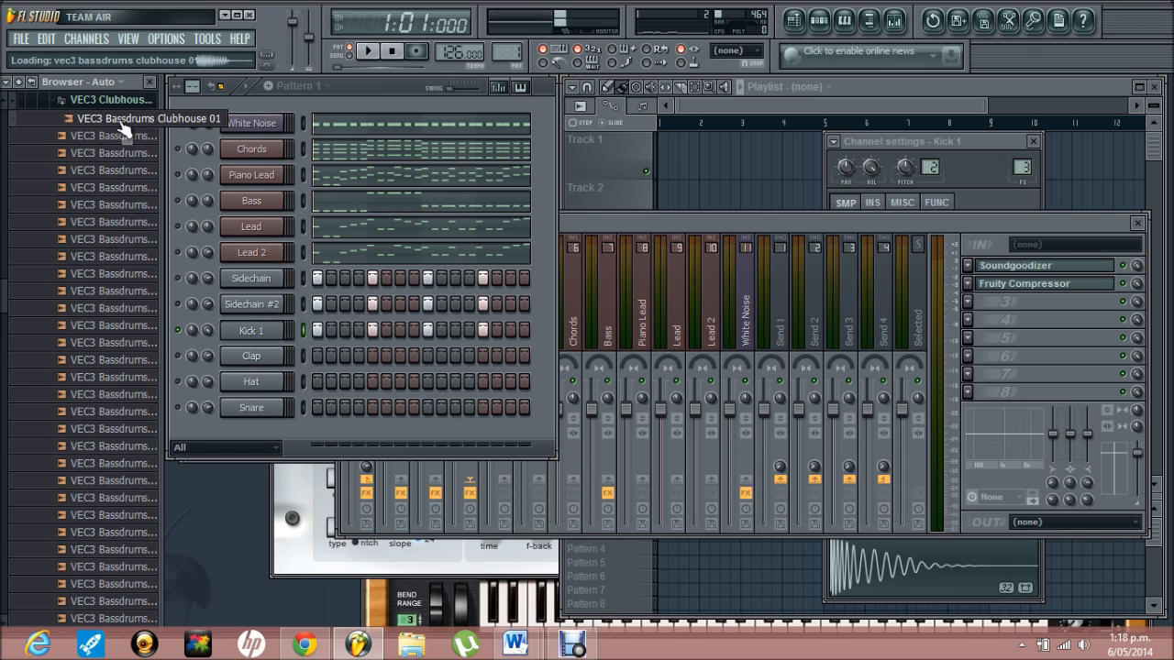
{"action": "key", "text": "Down"}
{"action": "key", "text": "Down"}
{"action": "key", "text": "Down"}
{"action": "key", "text": "Down"}
{"action": "key", "text": "Down"}
{"action": "key", "text": "Down"}
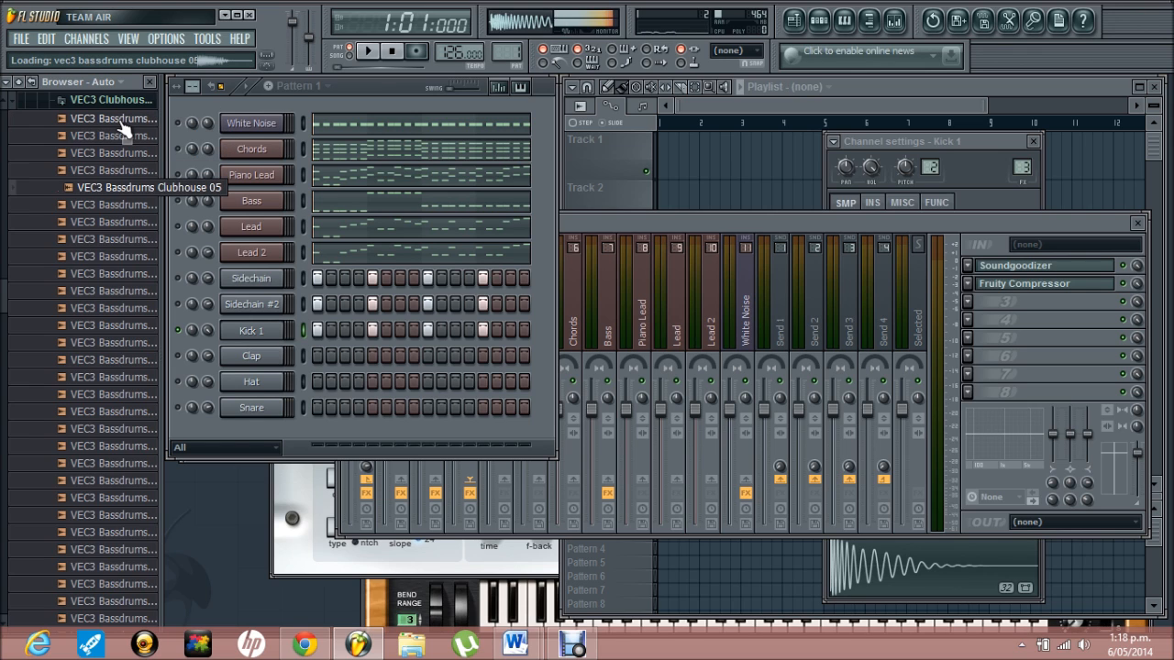
{"action": "key", "text": "Down"}
{"action": "key", "text": "Down"}
{"action": "key", "text": "Down"}
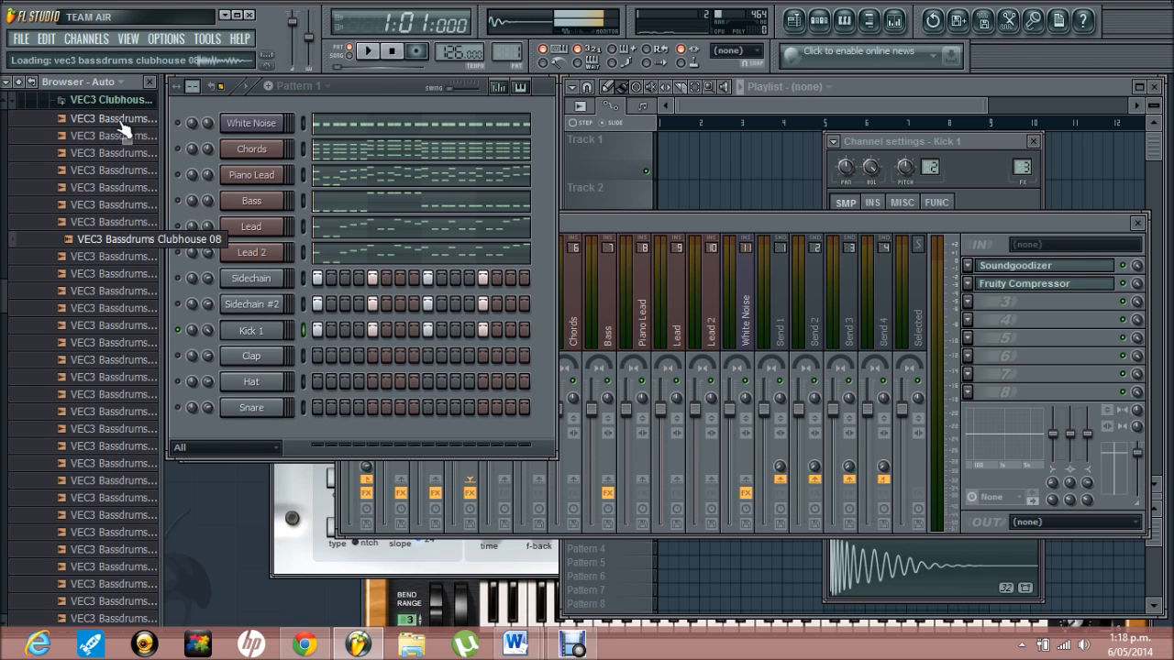
{"action": "key", "text": "Down"}
{"action": "key", "text": "Down"}
{"action": "key", "text": "Down"}
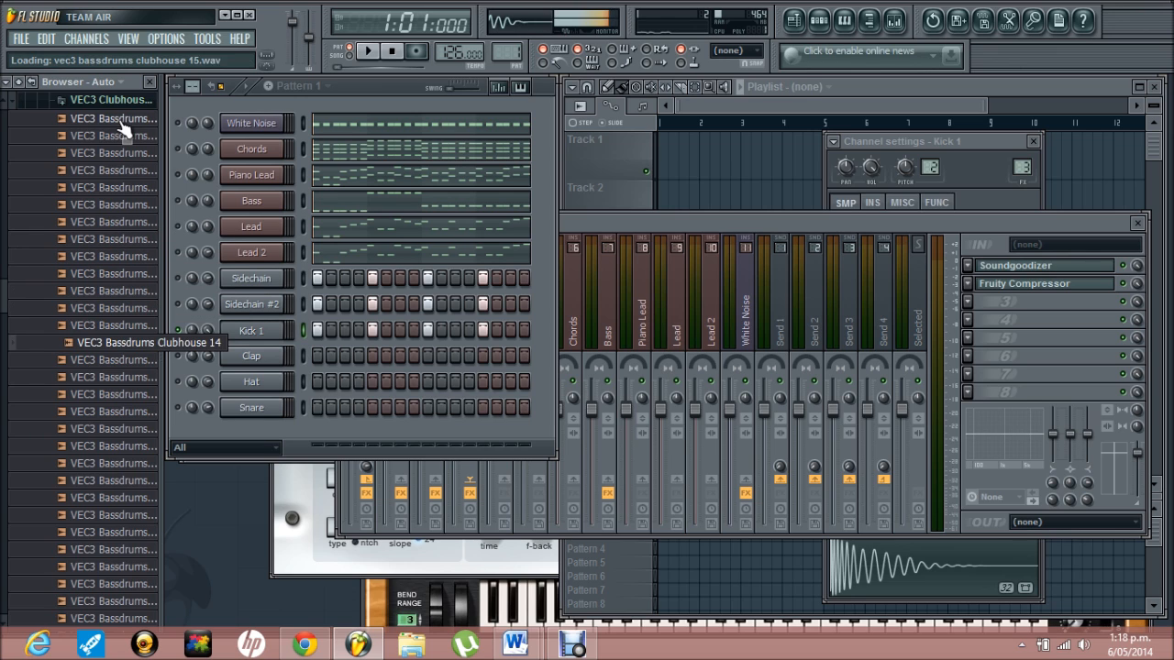
{"action": "key", "text": "Down"}
{"action": "key", "text": "Down"}
{"action": "key", "text": "Down"}
{"action": "key", "text": "Down"}
{"action": "key", "text": "Down"}
{"action": "key", "text": "Down"}
{"action": "key", "text": "Down"}
{"action": "key", "text": "Down"}
{"action": "key", "text": "Down"}
{"action": "key", "text": "Down"}
{"action": "key", "text": "Down"}
{"action": "key", "text": "Down"}
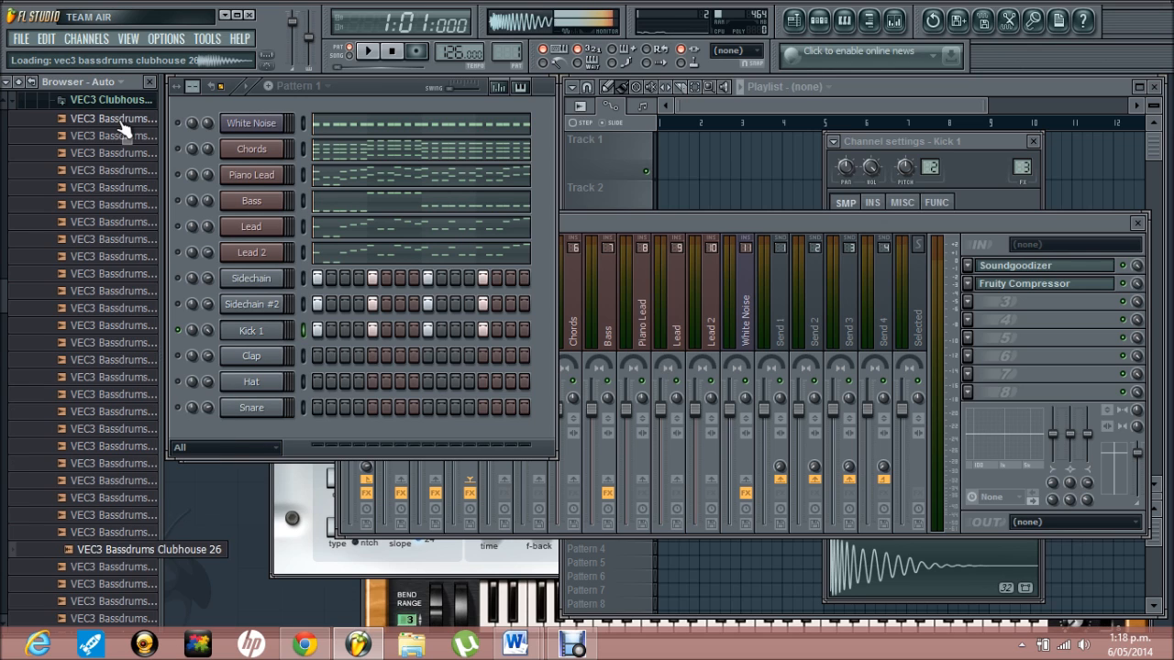
{"action": "key", "text": "Down"}
{"action": "key", "text": "Down"}
{"action": "key", "text": "Down"}
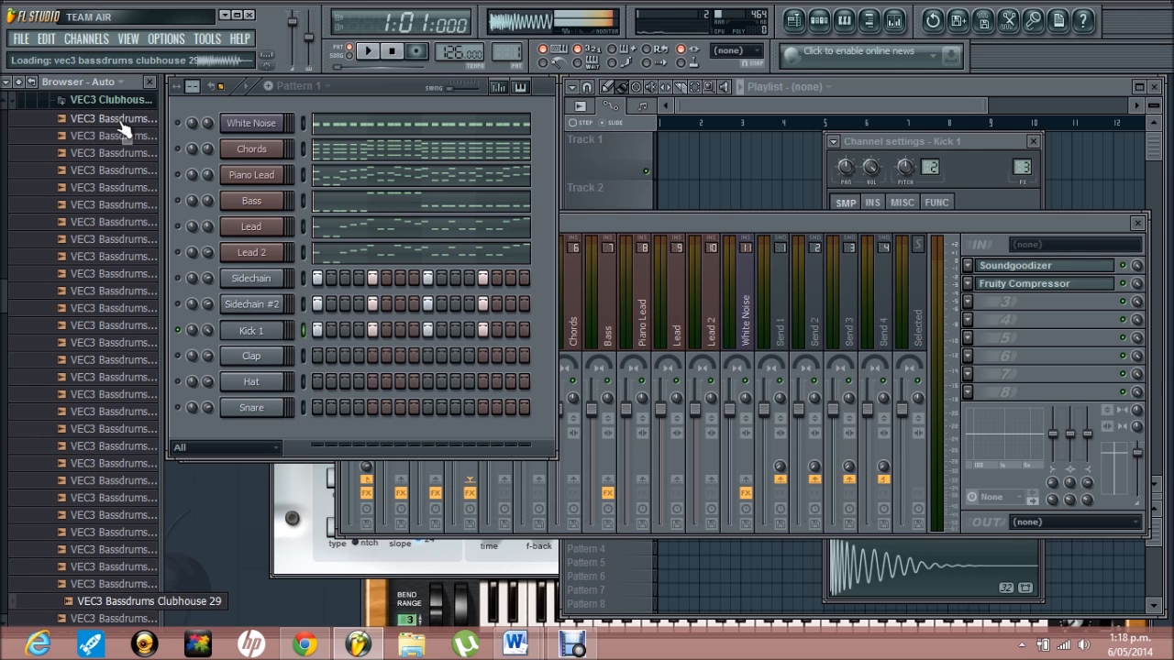
{"action": "key", "text": "Down"}
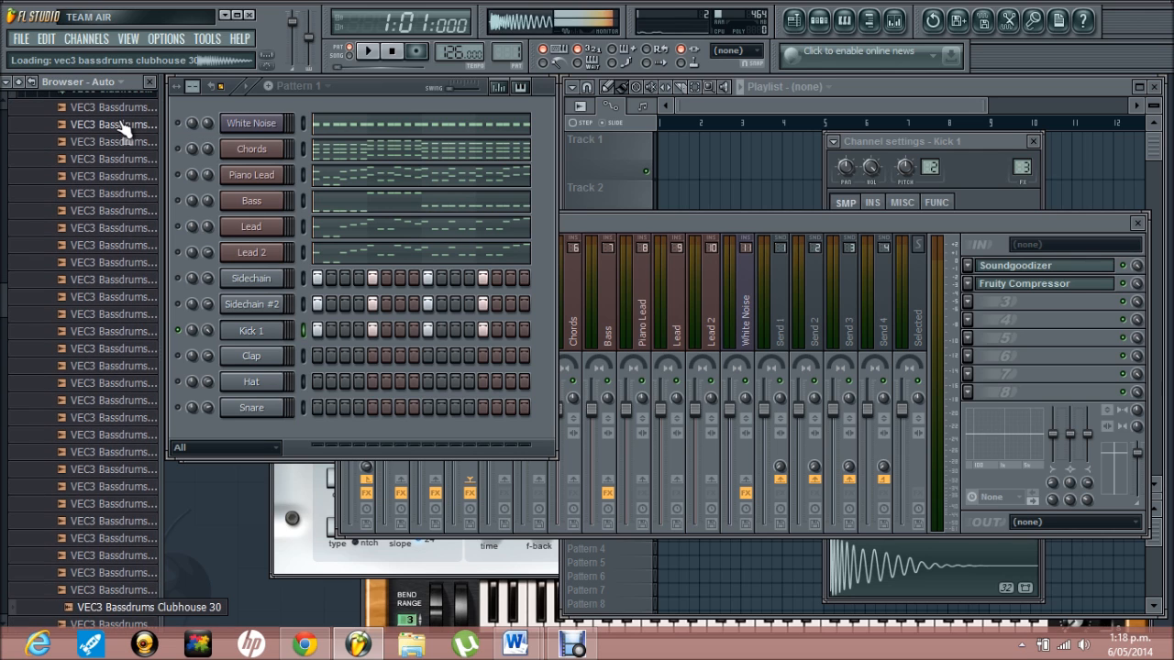
{"action": "key", "text": "Down"}
{"action": "key", "text": "Down"}
{"action": "key", "text": "Down"}
{"action": "key", "text": "Down"}
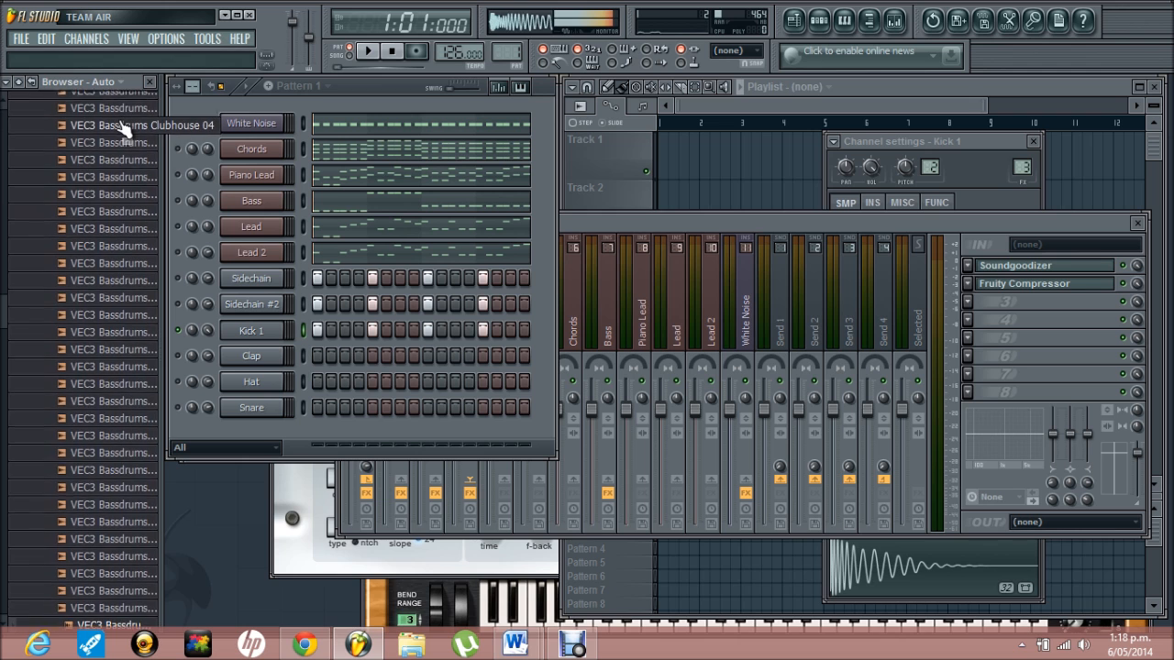
{"action": "key", "text": "Down"}
{"action": "key", "text": "Down"}
{"action": "key", "text": "Down"}
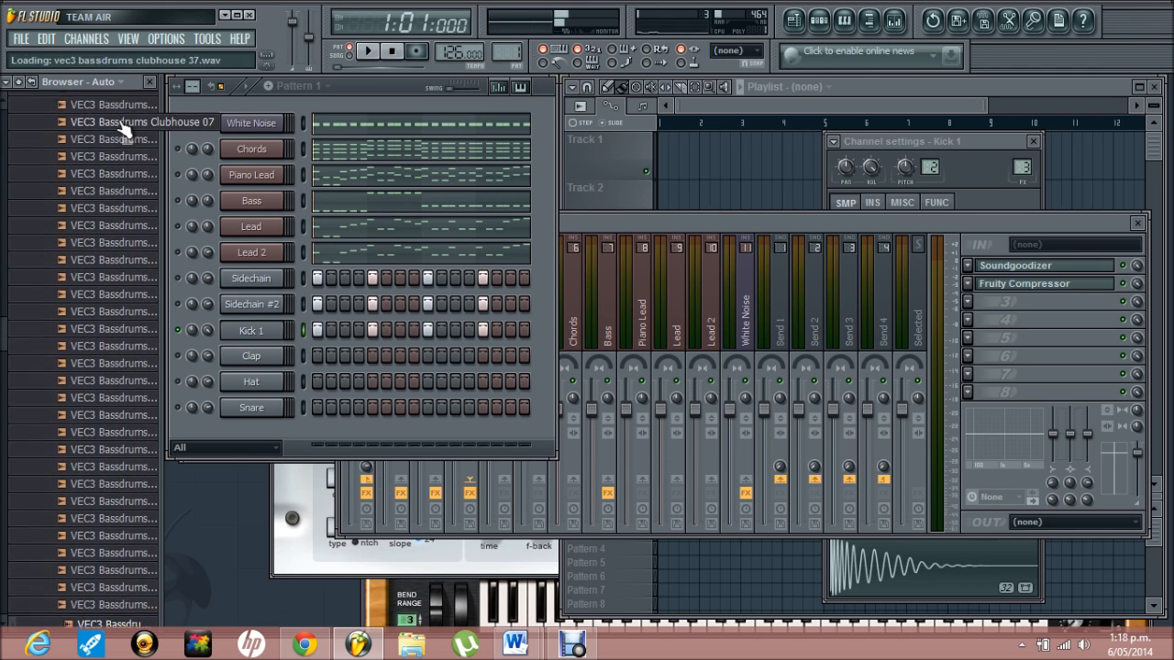
{"action": "key", "text": "Down"}
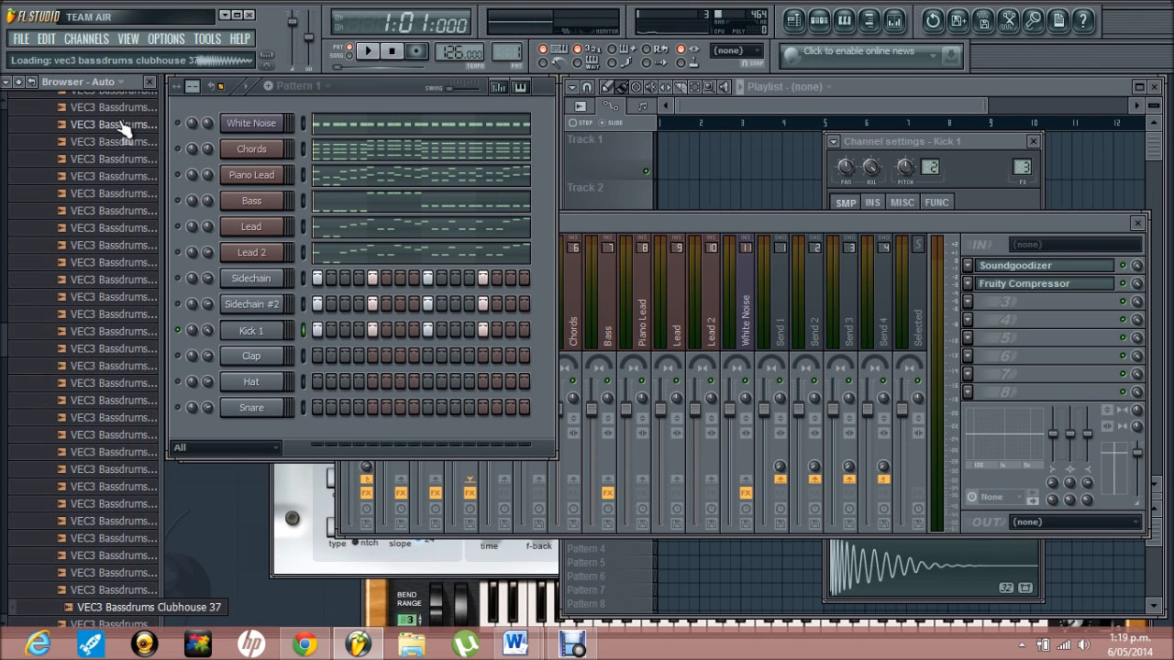
{"action": "key", "text": "Down"}
{"action": "key", "text": "Down"}
{"action": "key", "text": "Down"}
{"action": "key", "text": "Down"}
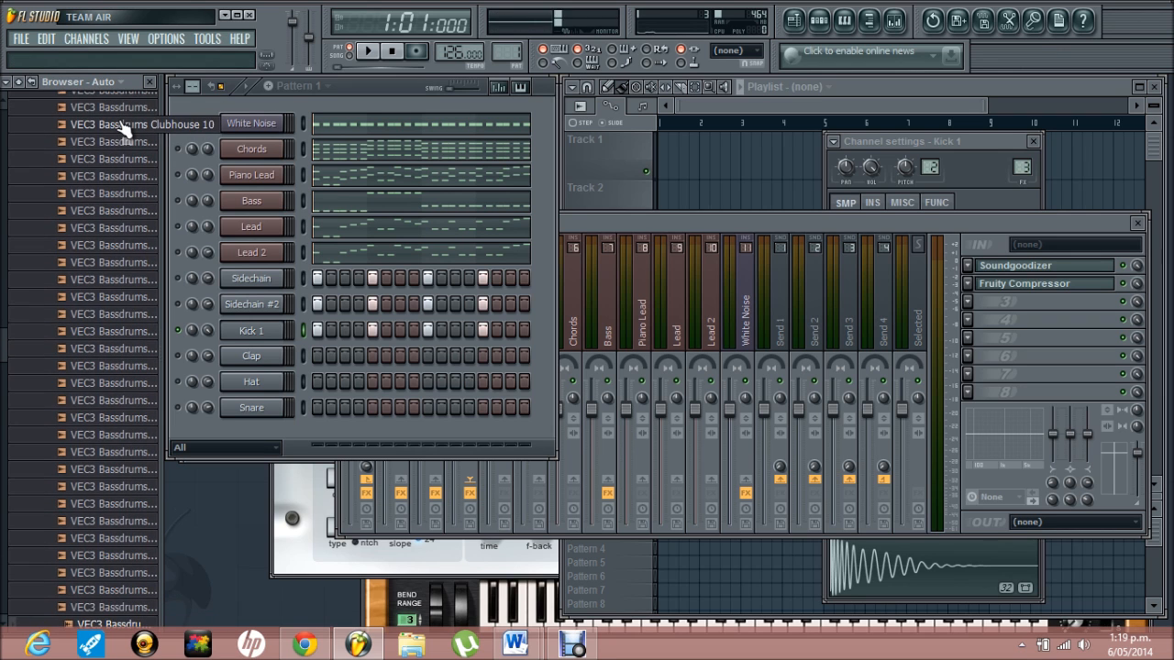
{"action": "key", "text": "Down"}
{"action": "key", "text": "Down"}
{"action": "key", "text": "Down"}
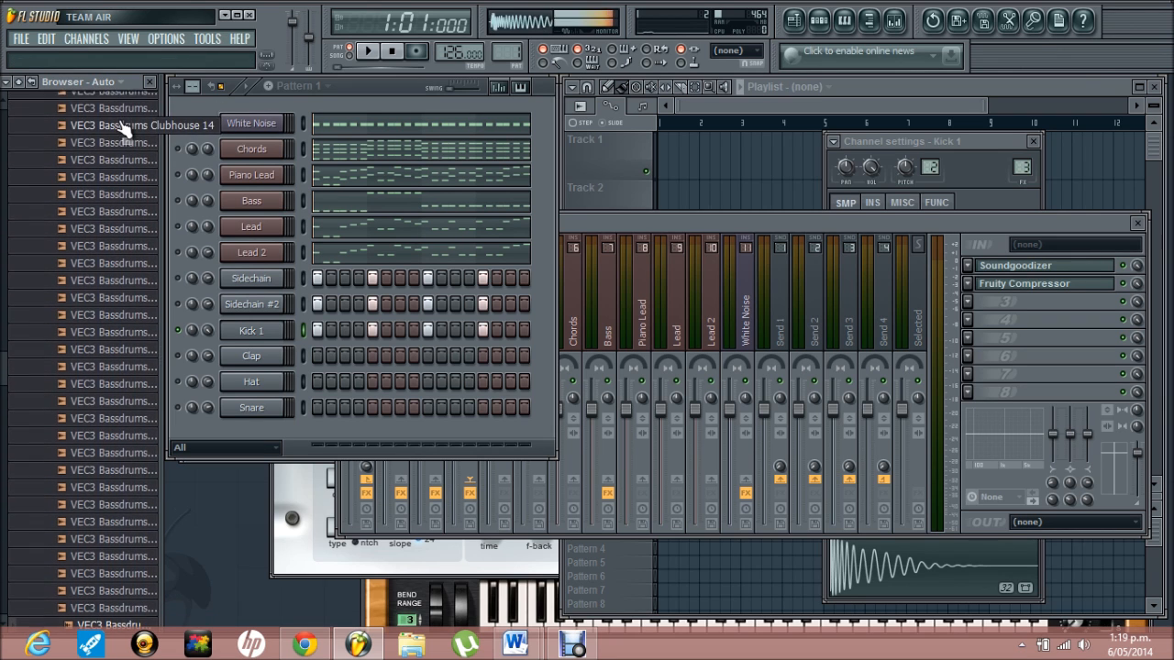
{"action": "key", "text": "Down"}
{"action": "key", "text": "Down"}
{"action": "key", "text": "Down"}
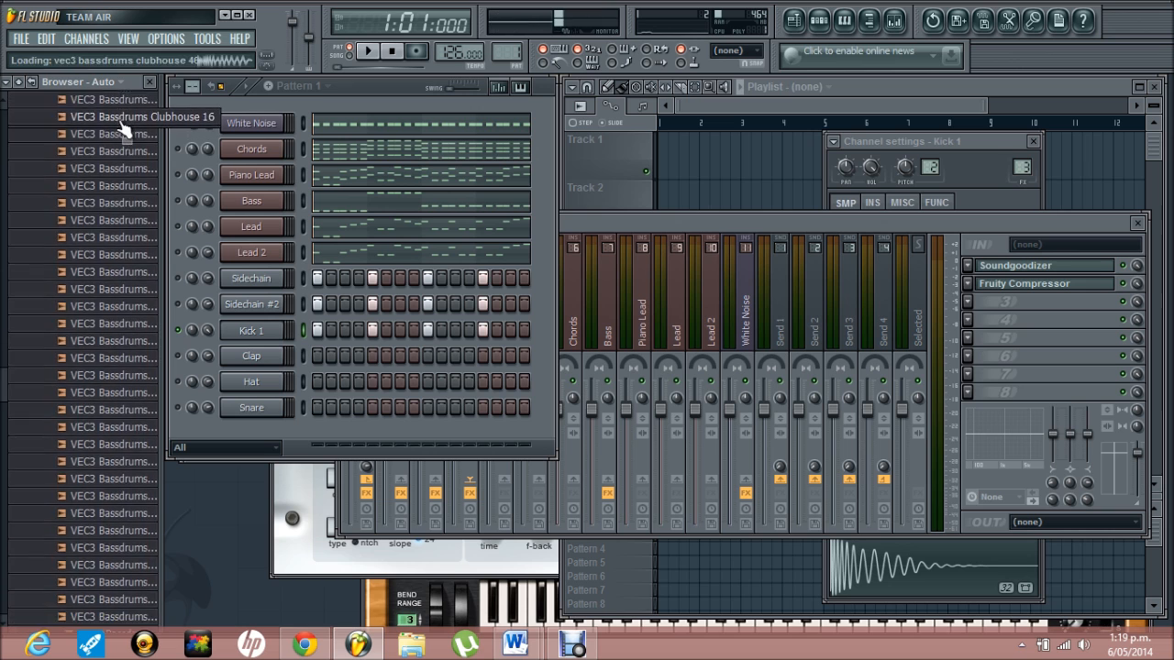
{"action": "key", "text": "Down"}
{"action": "key", "text": "Down"}
{"action": "key", "text": "Down"}
{"action": "key", "text": "Down"}
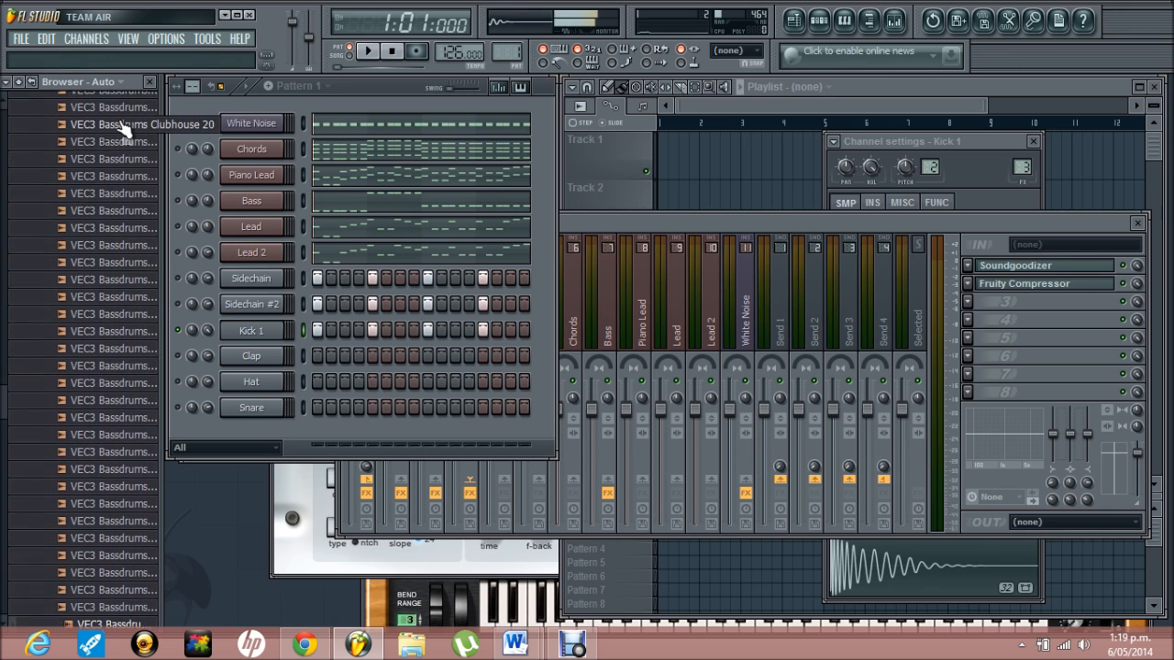
{"action": "key", "text": "Page_Down"}
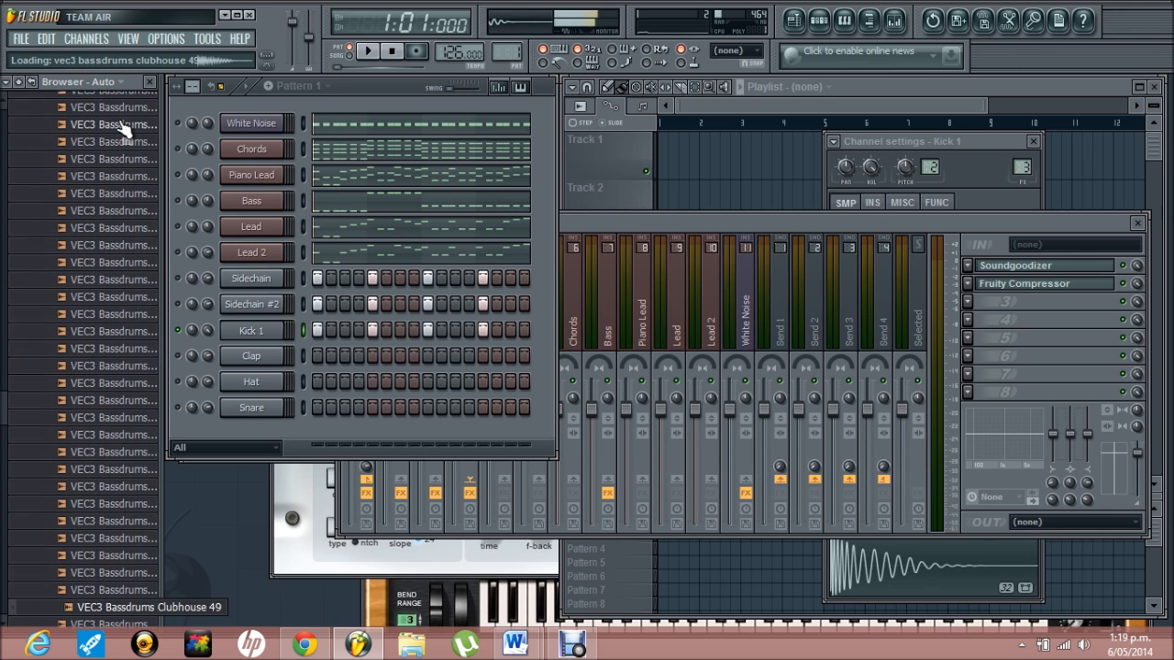
- Add VEC3 Bassdrums Clubhouse 49 as a new channel below Kick 1 and fill each 4 steps
{"action": "left_click_drag", "start_coordinate": [152, 608], "coordinate": [280, 344]}
{"action": "right_click", "coordinate": [282, 347]}
{"action": "left_click", "coordinate": [335, 496]}
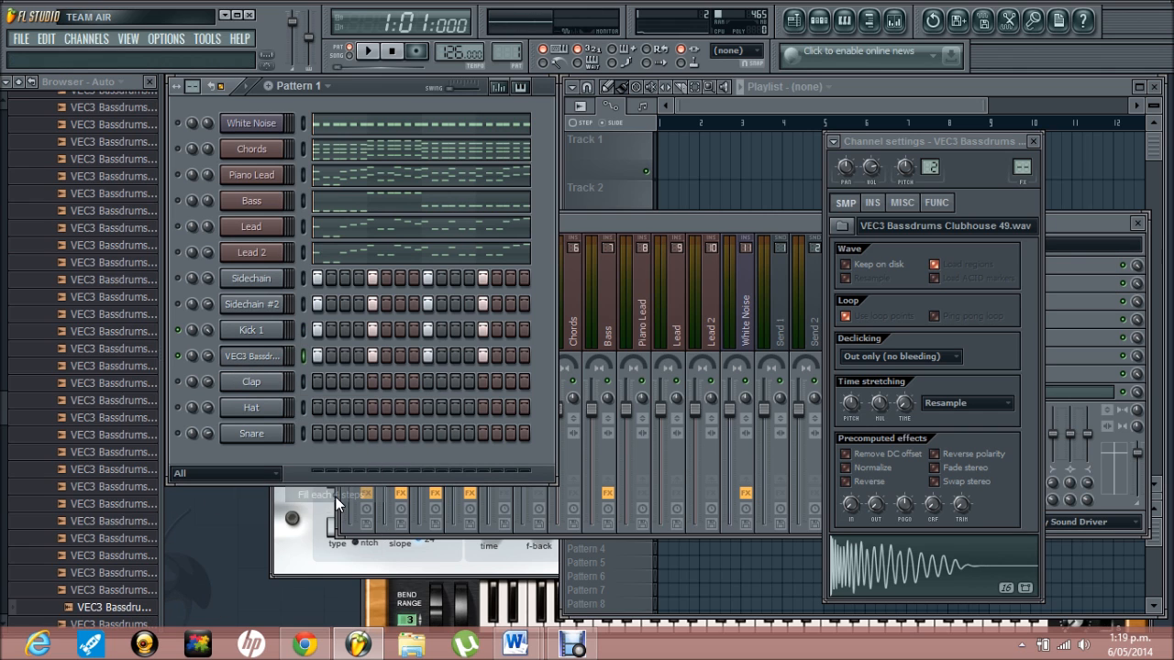
- Rename the new VEC3 Bassdrums channel as Kick 2
{"action": "right_click", "coordinate": [261, 359]}
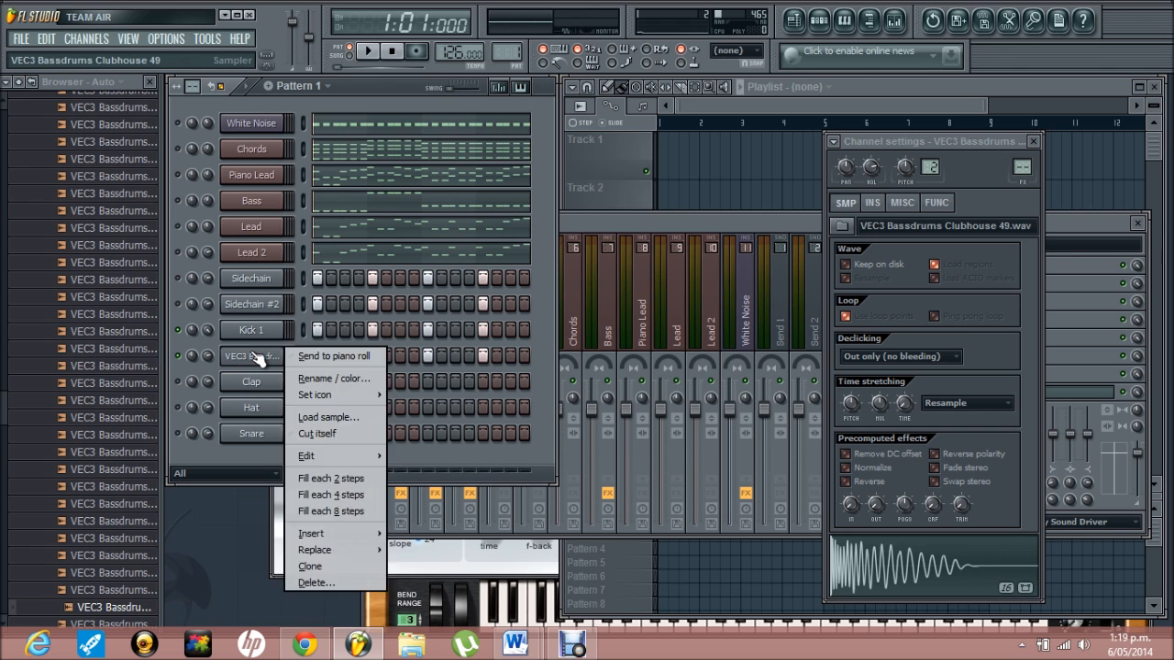
{"action": "left_click", "coordinate": [319, 379]}
{"action": "type", "text": "Kick 2"}
{"action": "key", "text": "Return"}
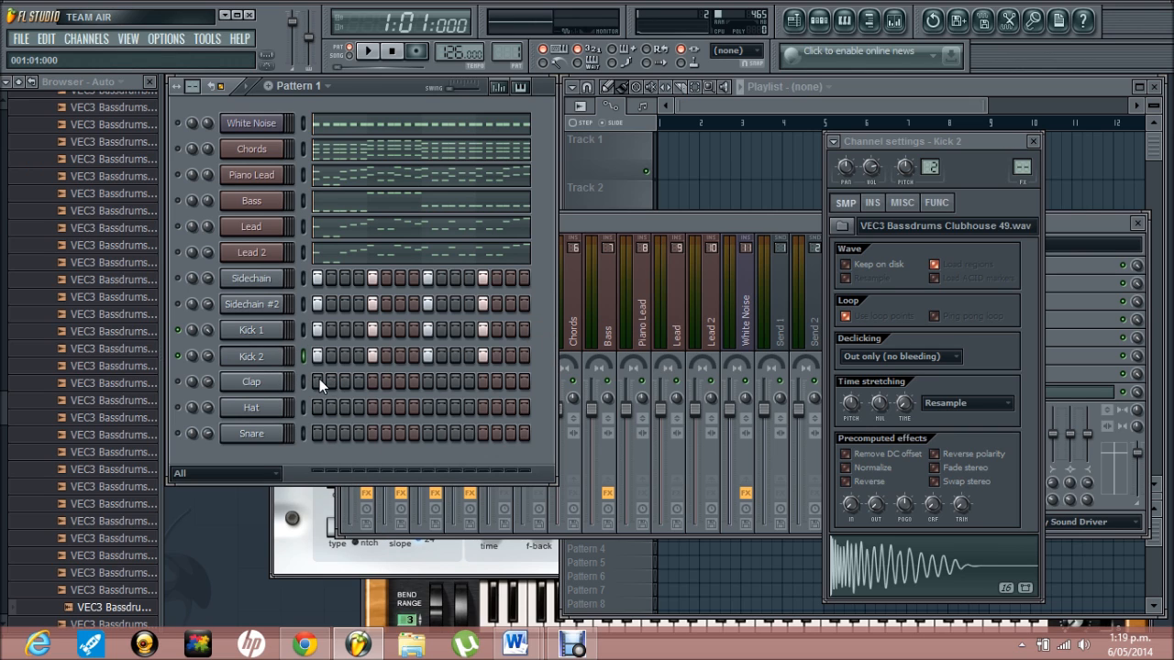
- Shorten the Kick 2 sample's tail with a 99% precomputed fade-out and play the pattern to hear both kicks together
{"action": "left_click_drag", "start_coordinate": [877, 509], "coordinate": [860, 564]}
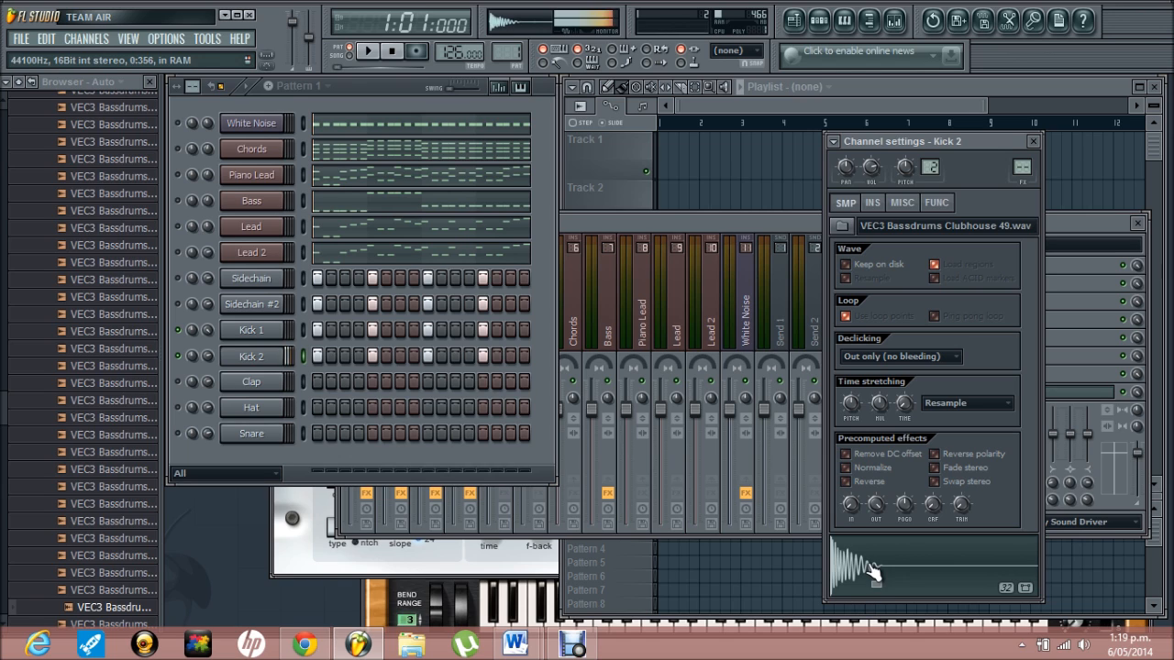
{"action": "left_click_drag", "start_coordinate": [874, 503], "coordinate": [874, 510]}
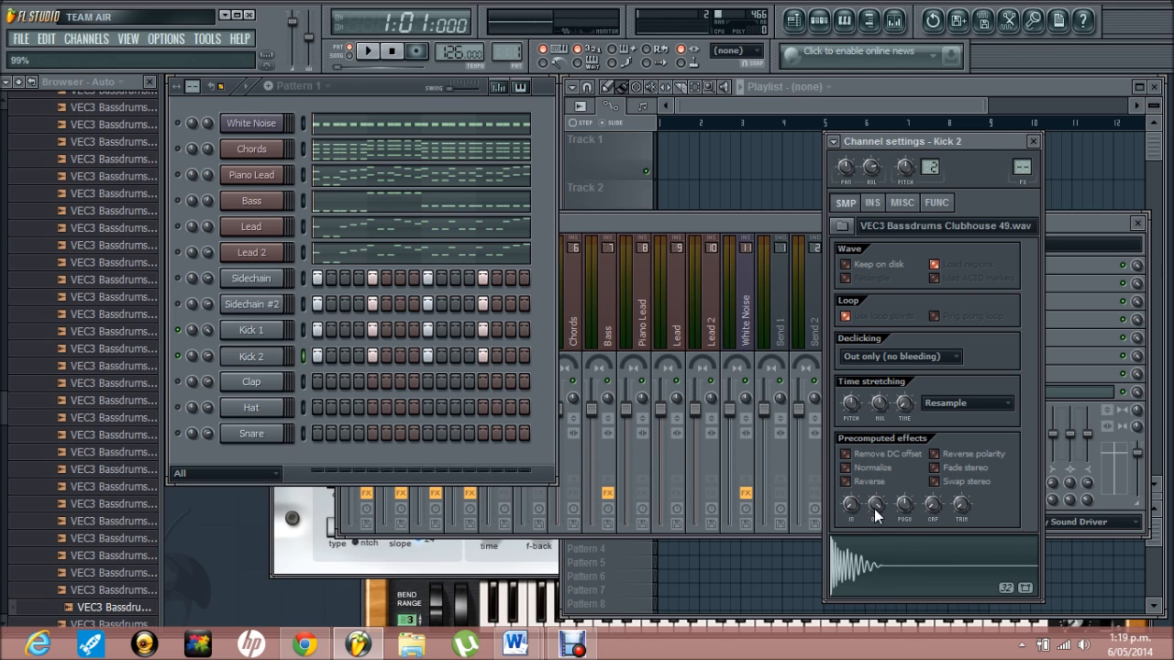
{"action": "left_click", "coordinate": [874, 578]}
{"action": "key", "text": "space"}
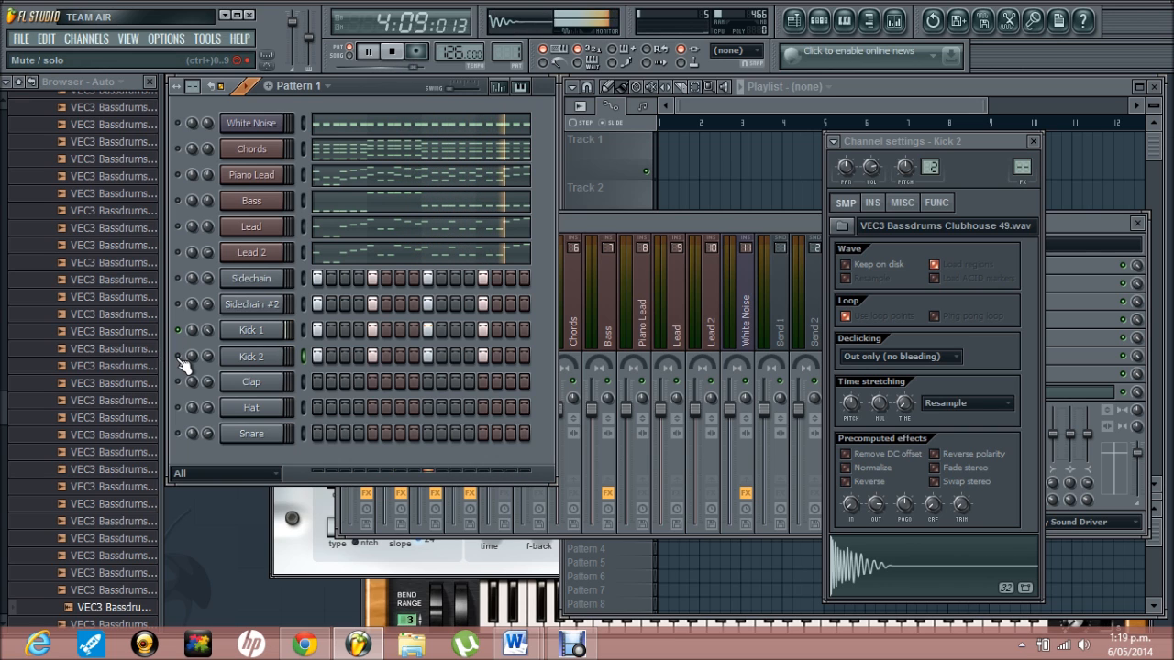
{"action": "key", "text": "space"}
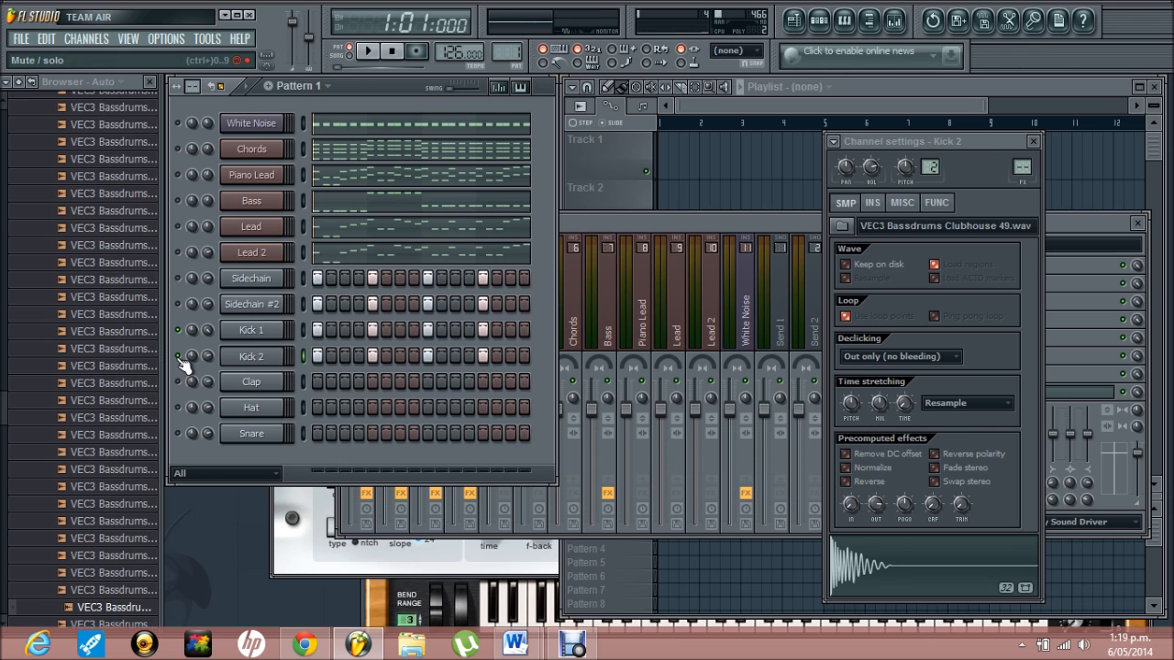
- Collapse the sample browser and open the VEC3 Ride folder inside the VEC 3 Cymbals samples
{"action": "left_click", "coordinate": [23, 84]}
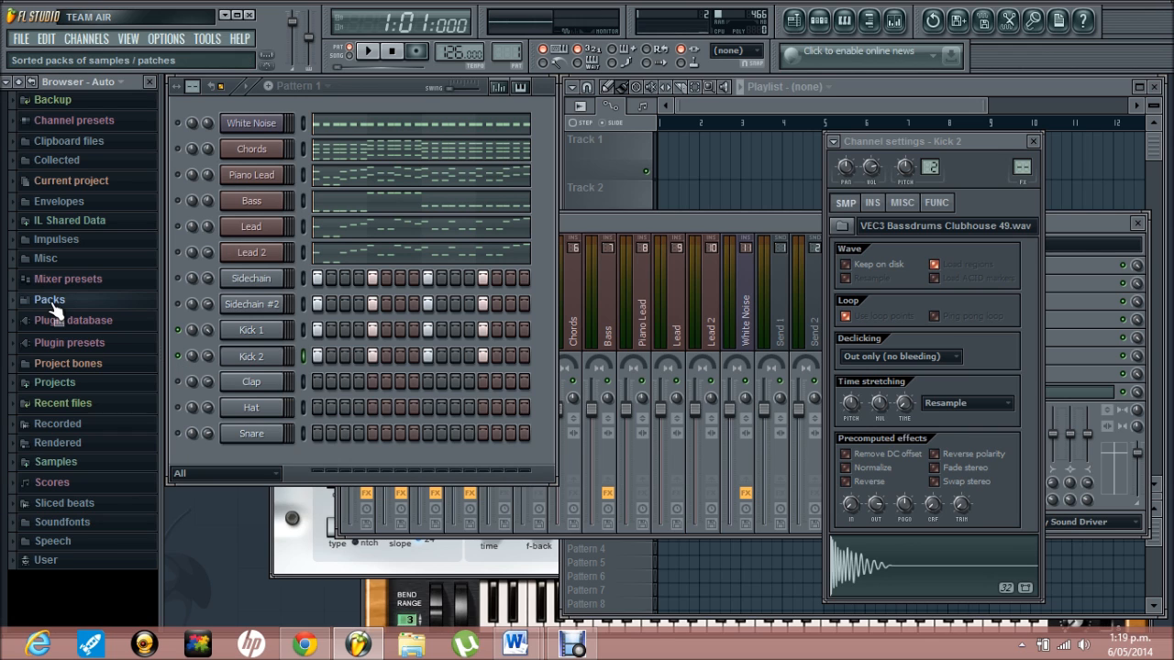
{"action": "left_click", "coordinate": [87, 463]}
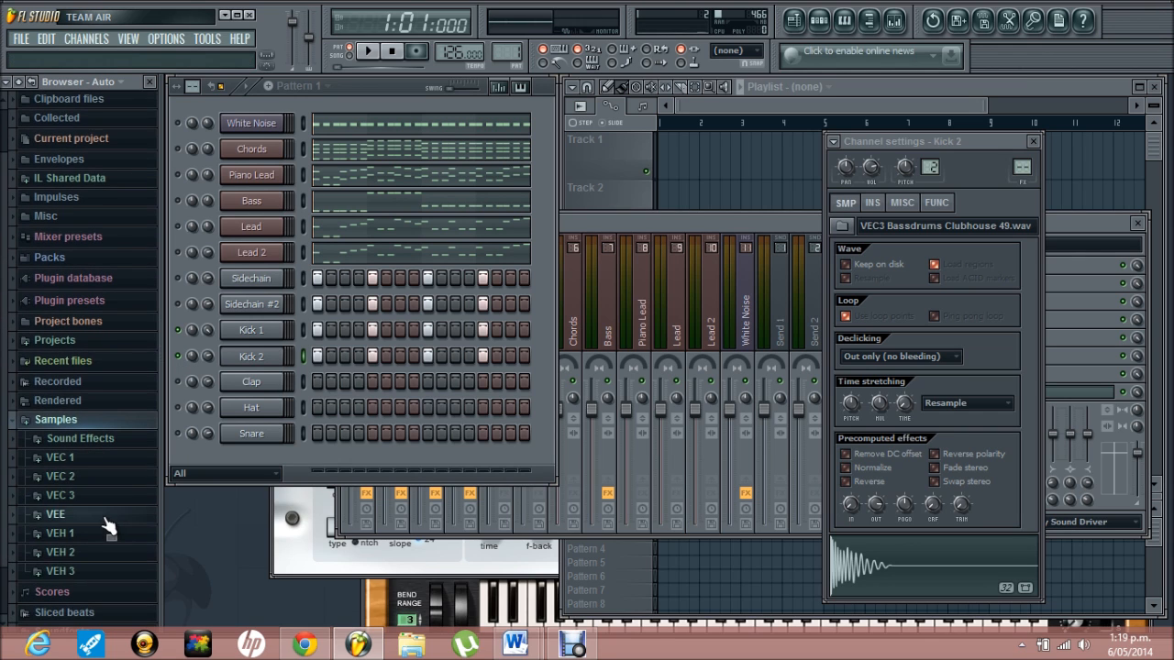
{"action": "left_click", "coordinate": [92, 496]}
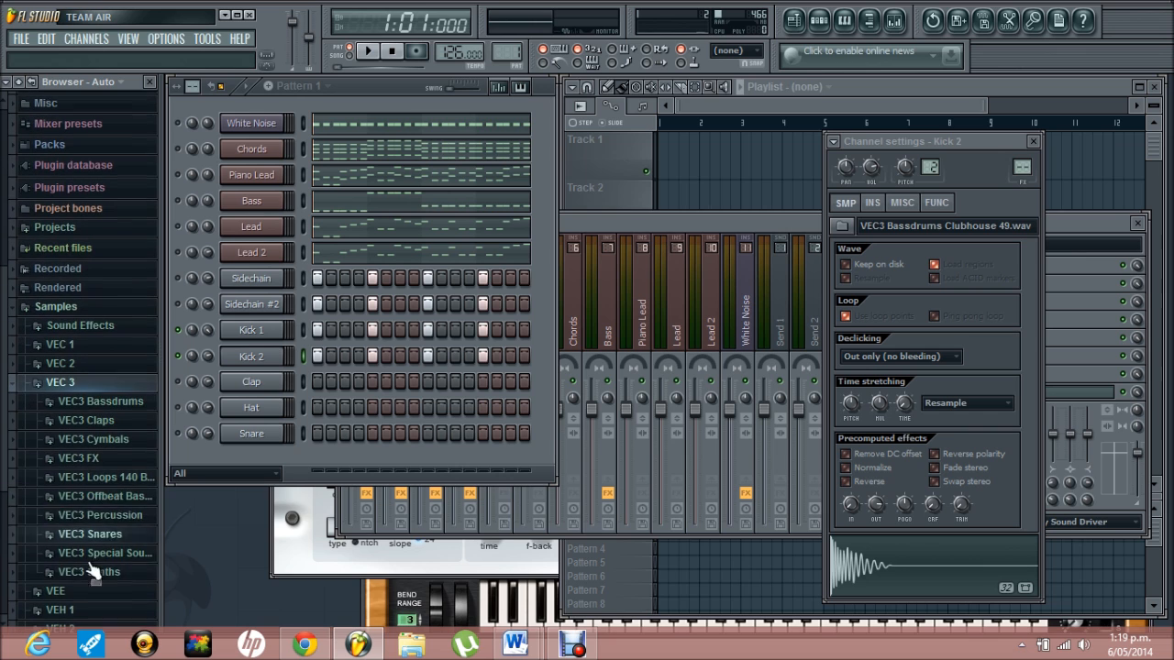
{"action": "left_click", "coordinate": [126, 441]}
{"action": "left_click", "coordinate": [121, 532]}
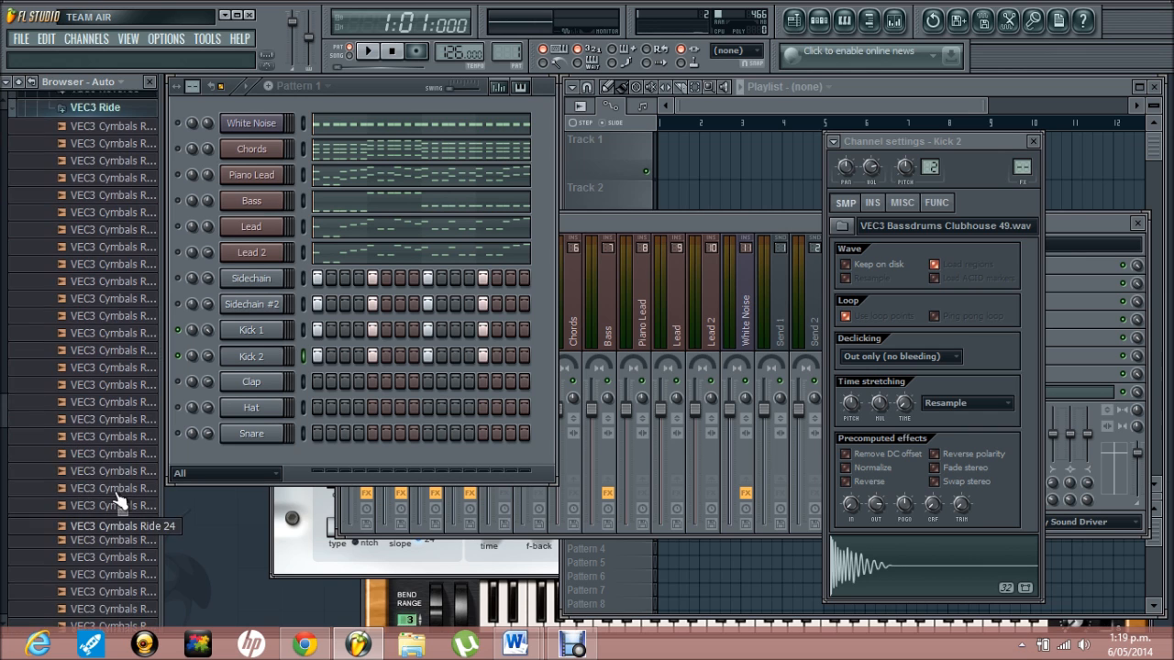
- Audition the VEC3 Cymbals Ride samples one by one from the start of the folder up to Ride 19
{"action": "left_click", "coordinate": [107, 120]}
{"action": "key", "text": "Down"}
{"action": "key", "text": "Down"}
{"action": "key", "text": "Down"}
{"action": "key", "text": "Down"}
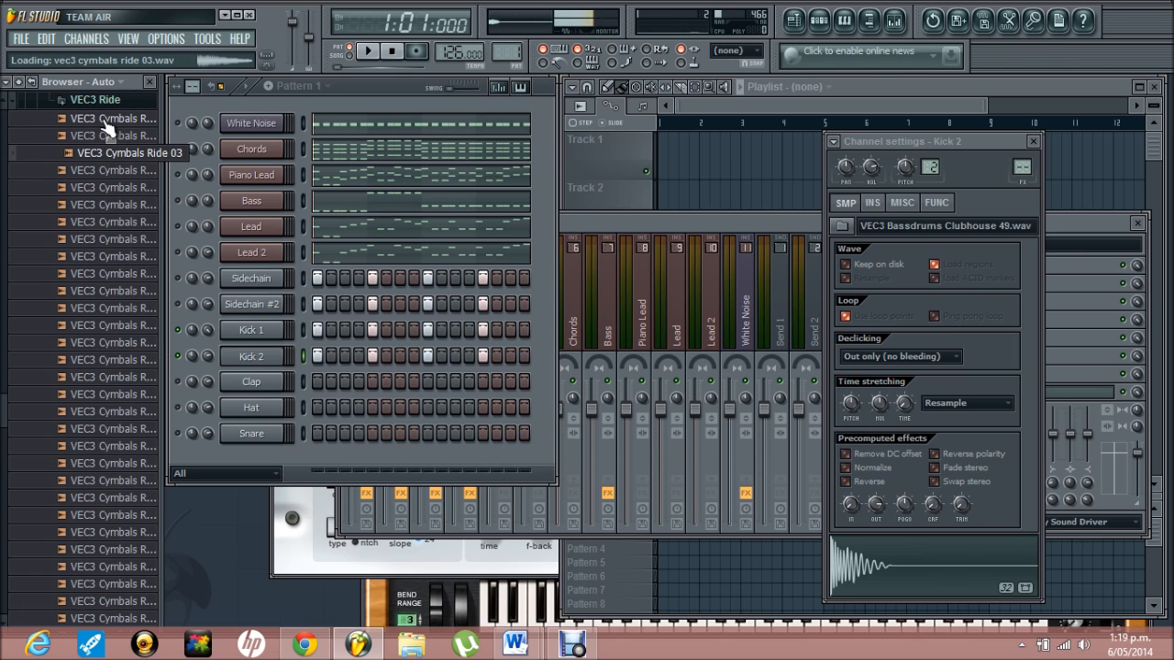
{"action": "key", "text": "Up"}
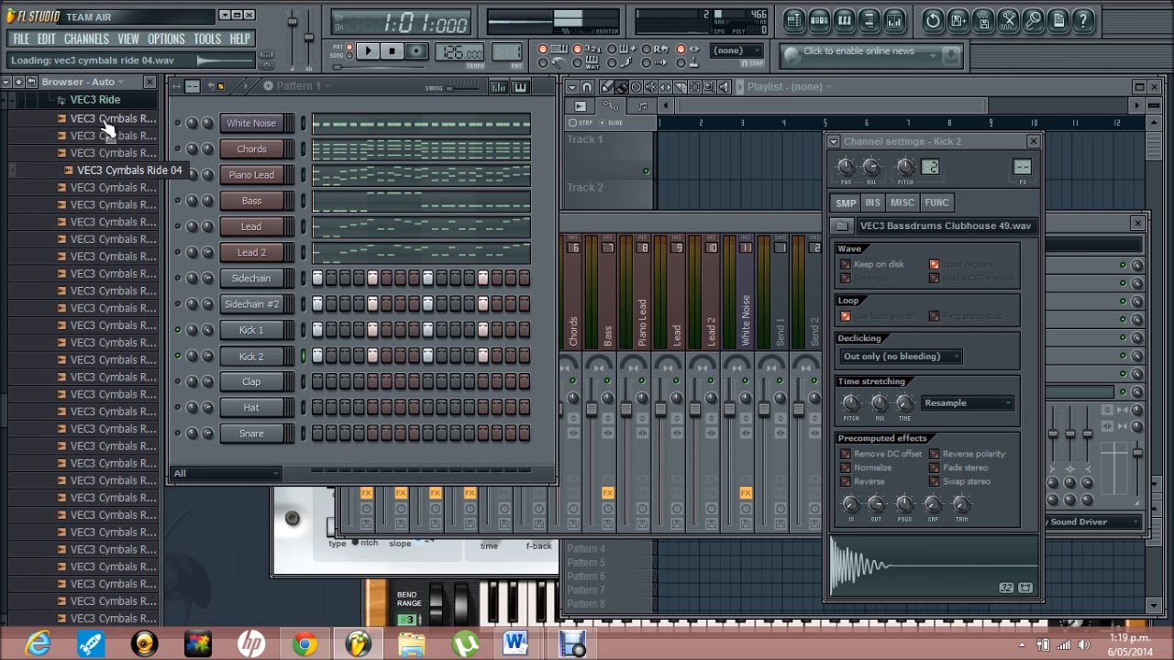
{"action": "key", "text": "Down"}
{"action": "key", "text": "Down"}
{"action": "key", "text": "Down"}
{"action": "key", "text": "Down"}
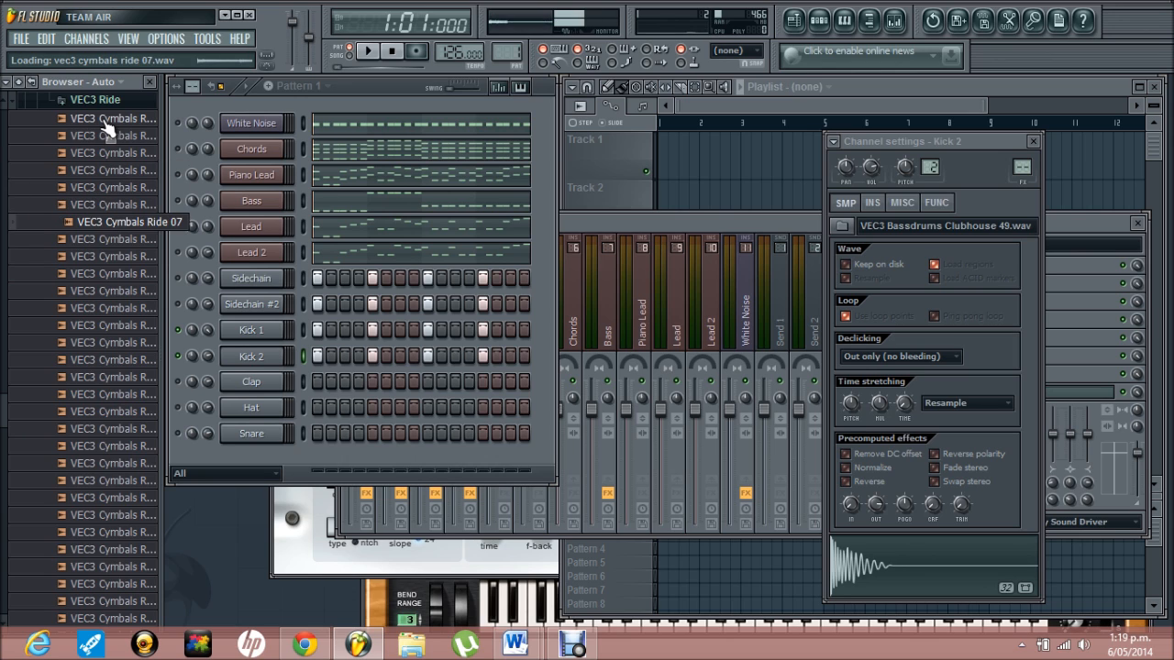
{"action": "key", "text": "Down"}
{"action": "key", "text": "Up"}
{"action": "key", "text": "Up"}
{"action": "key", "text": "Up"}
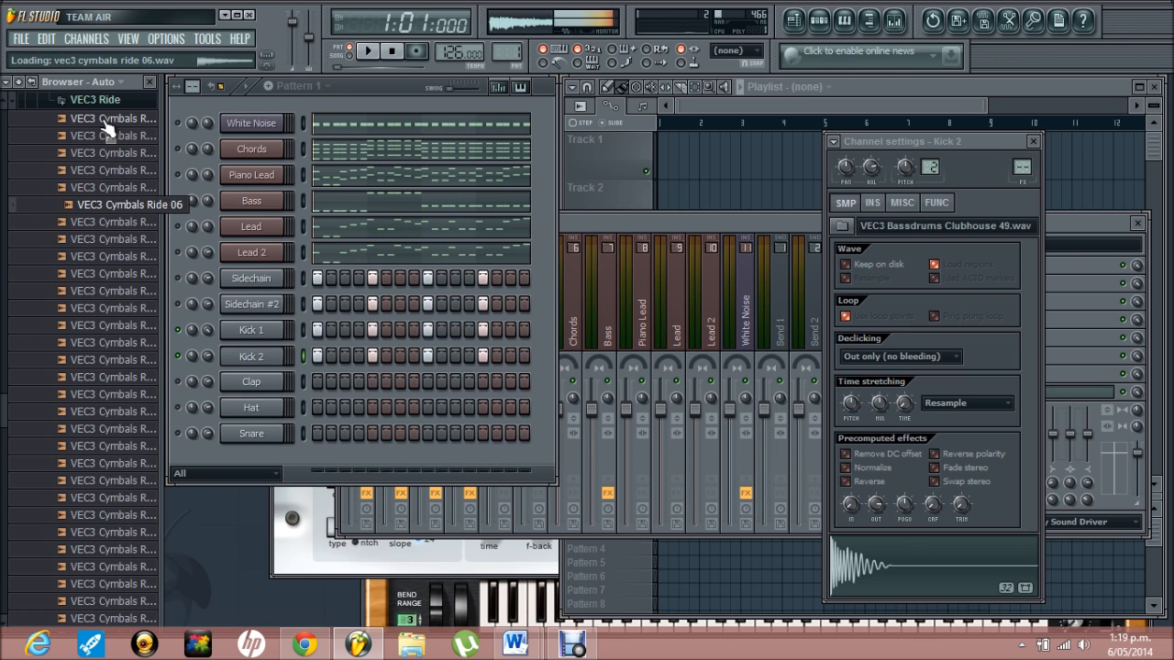
{"action": "key", "text": "Down"}
{"action": "key", "text": "Down"}
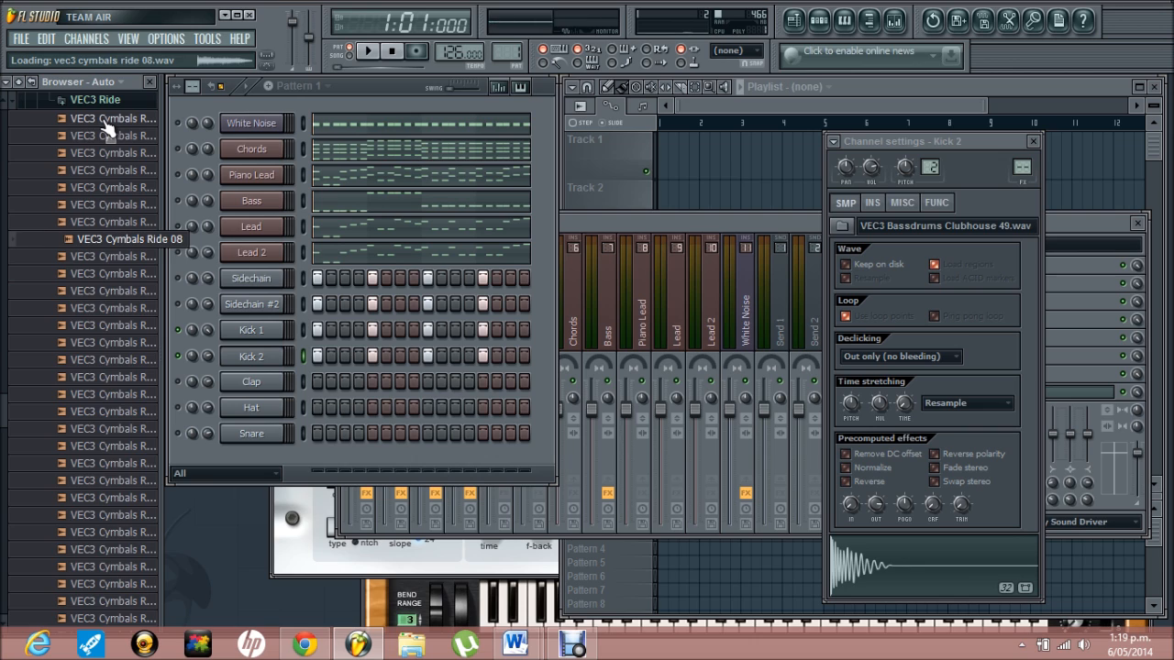
{"action": "key", "text": "Up"}
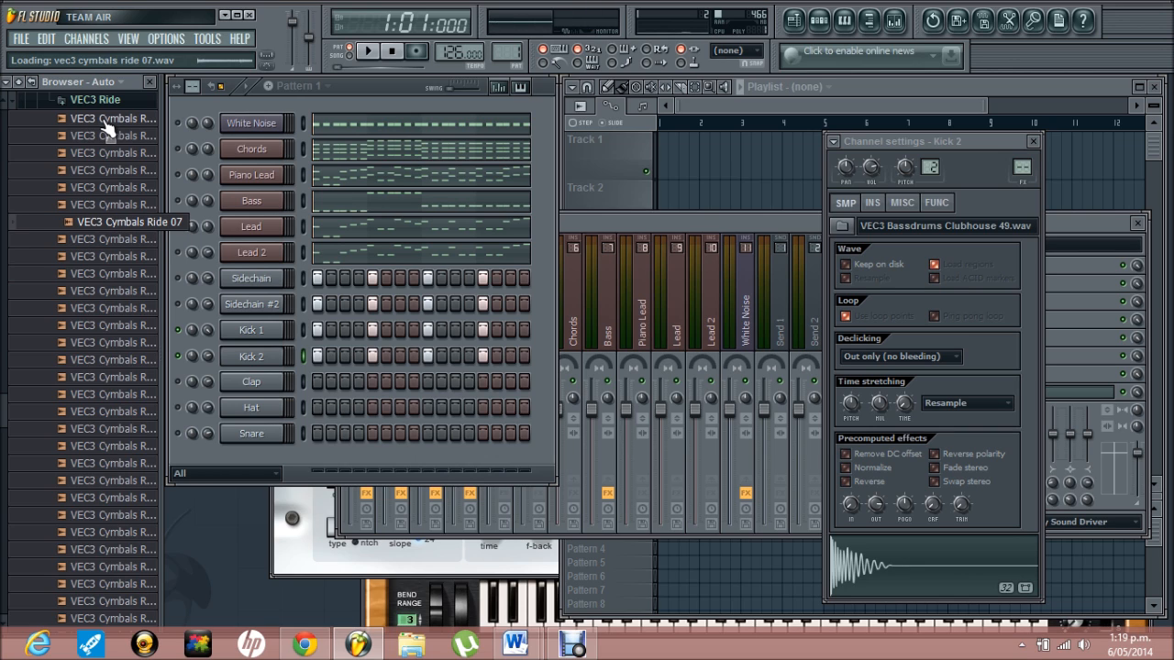
{"action": "key", "text": "Down"}
{"action": "key", "text": "Down"}
{"action": "key", "text": "Down"}
{"action": "key", "text": "Down"}
{"action": "key", "text": "Down"}
{"action": "key", "text": "Down"}
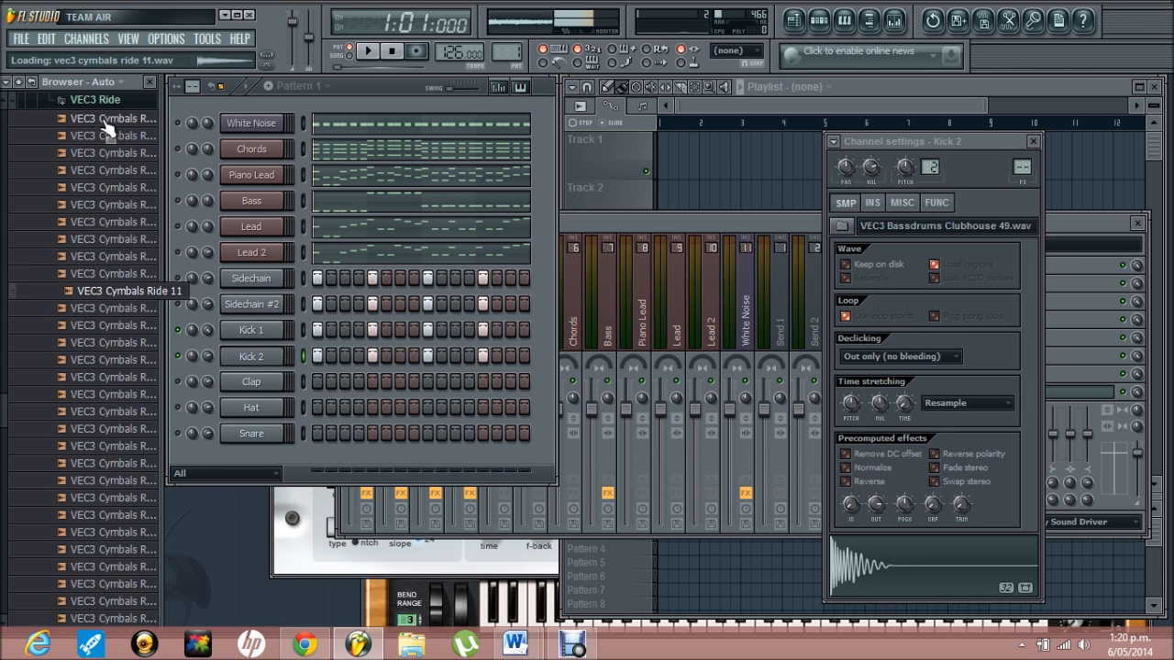
{"action": "key", "text": "Down"}
{"action": "key", "text": "Down"}
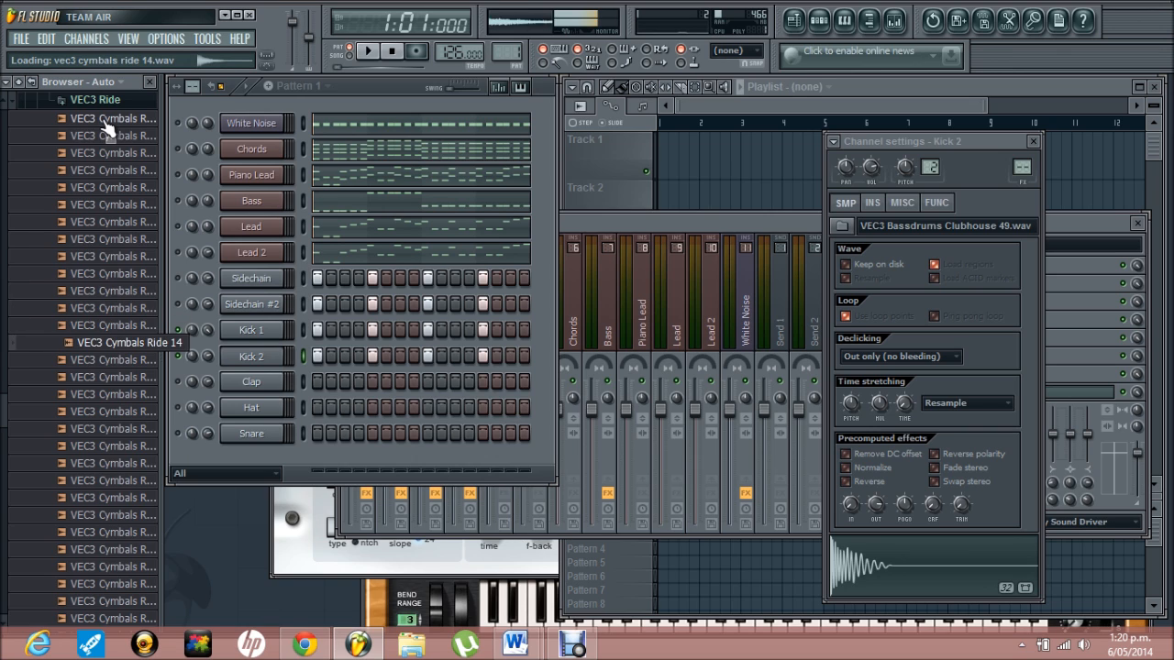
{"action": "key", "text": "Down"}
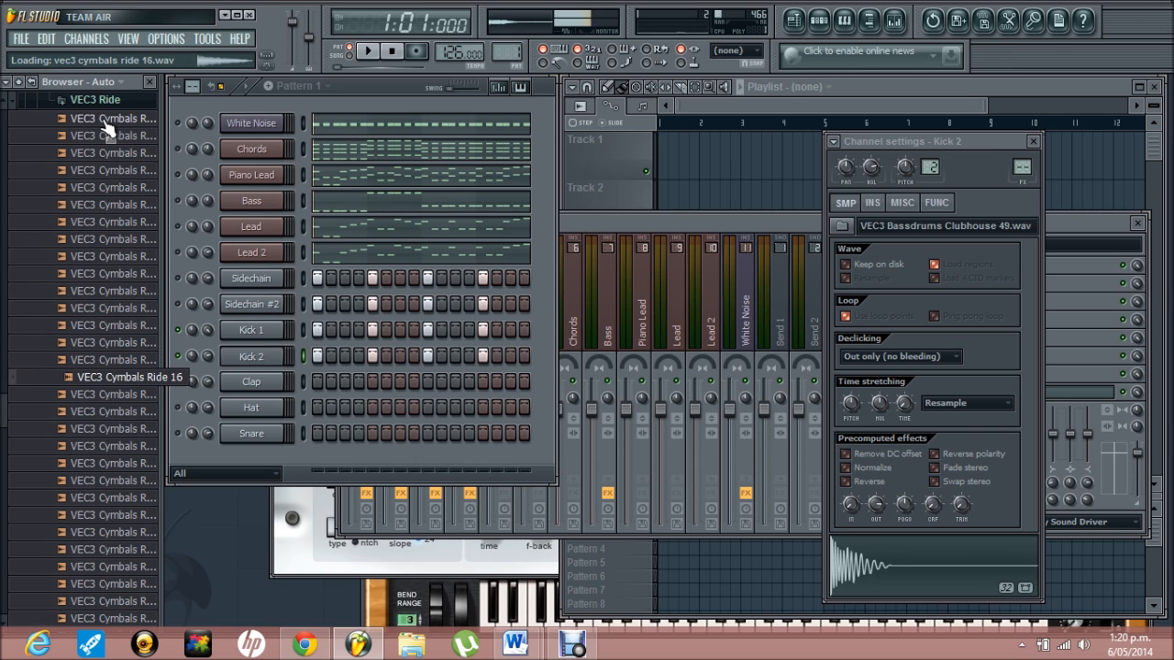
{"action": "key", "text": "Down"}
{"action": "key", "text": "Down"}
{"action": "key", "text": "Down"}
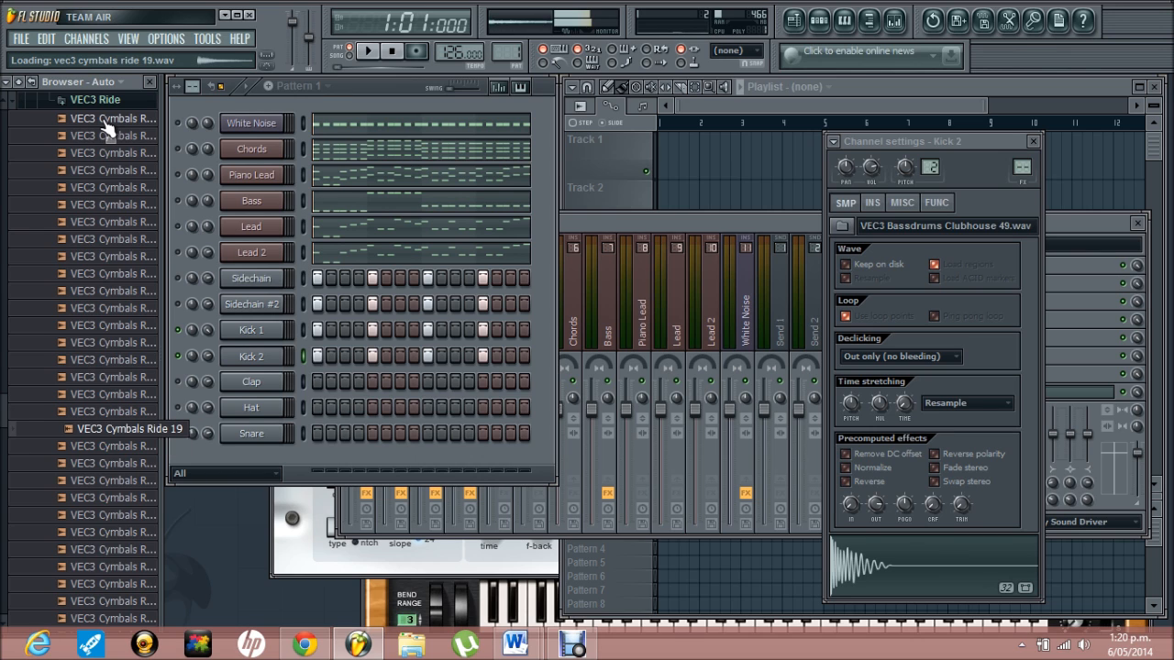
- Add VEC3 Cymbals Ride 19 as a new channel below Kick 2, fill each 4 steps, and preview it with the kicks
{"action": "left_click_drag", "start_coordinate": [138, 429], "coordinate": [257, 374]}
{"action": "right_click", "coordinate": [281, 383]}
{"action": "left_click", "coordinate": [344, 524]}
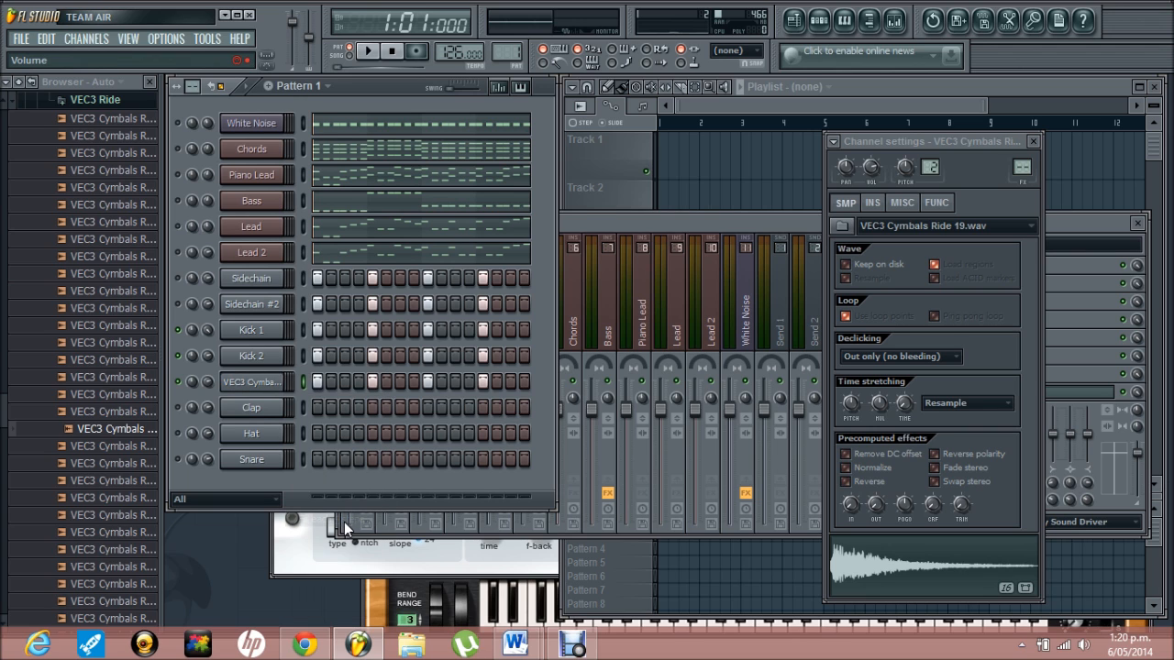
{"action": "key", "text": "space"}
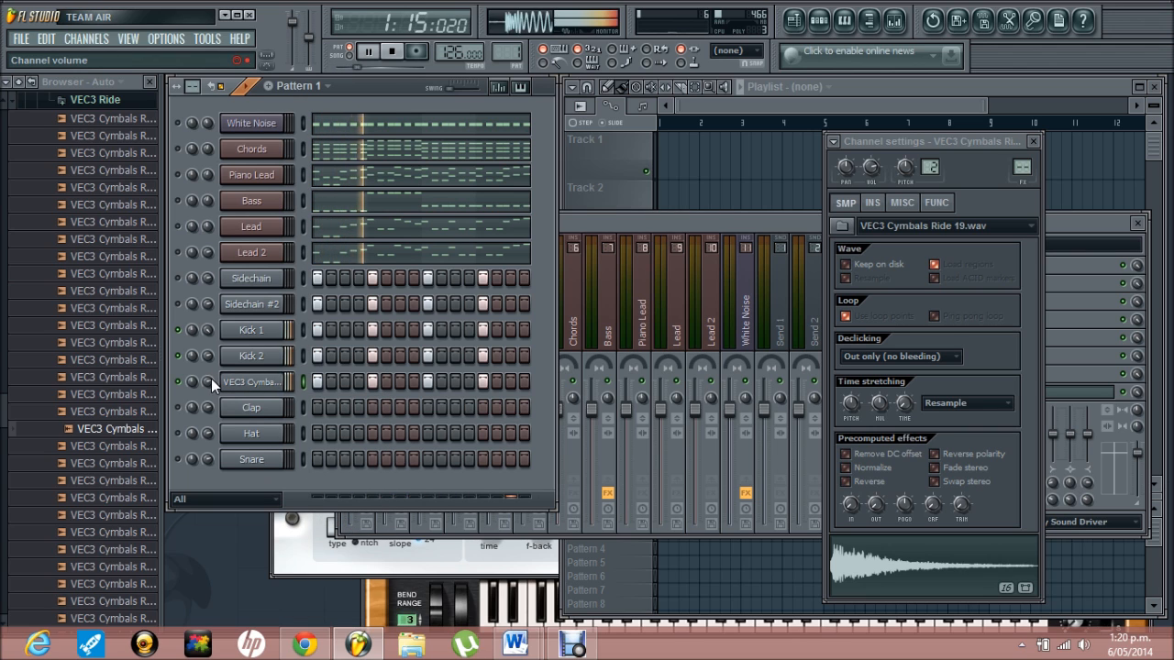
{"action": "key", "text": "space"}
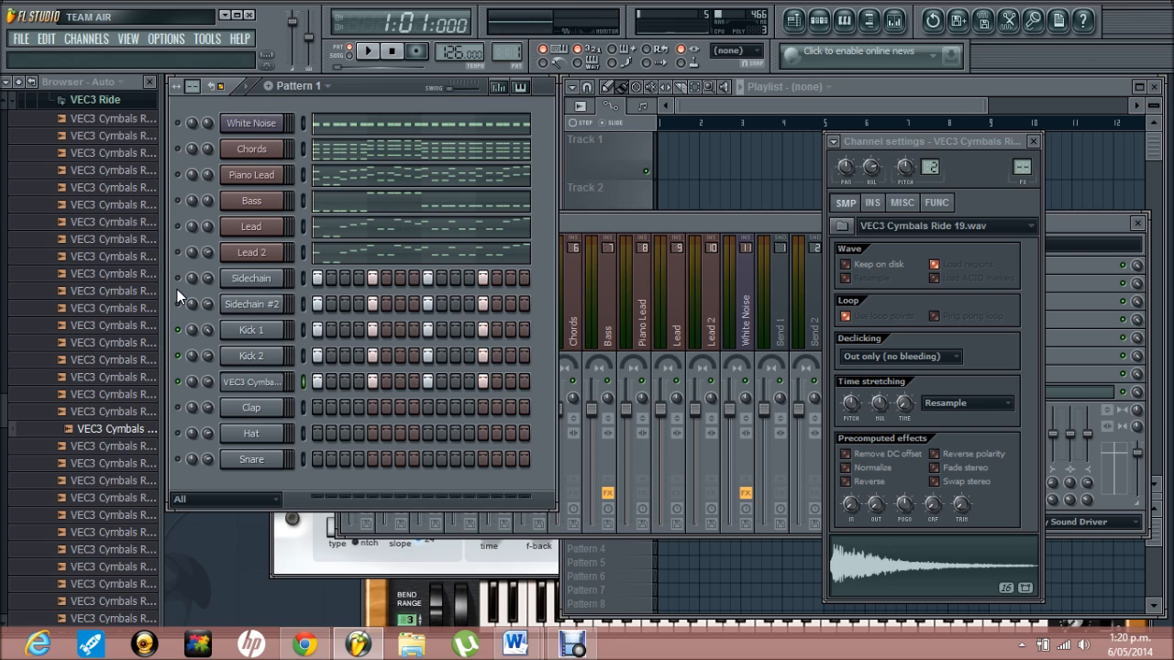
- Reactivate all the muted channels so the whole pattern can be heard with the kicks and ride
{"action": "right_click", "coordinate": [180, 333]}
{"action": "left_click", "coordinate": [192, 343]}
{"action": "right_click", "coordinate": [187, 337]}
{"action": "left_click", "coordinate": [188, 342]}
- Route the Kick 2 channel to mixer insert 4 and load Soundgoodizer in its first effect slot
{"action": "left_click", "coordinate": [271, 357]}
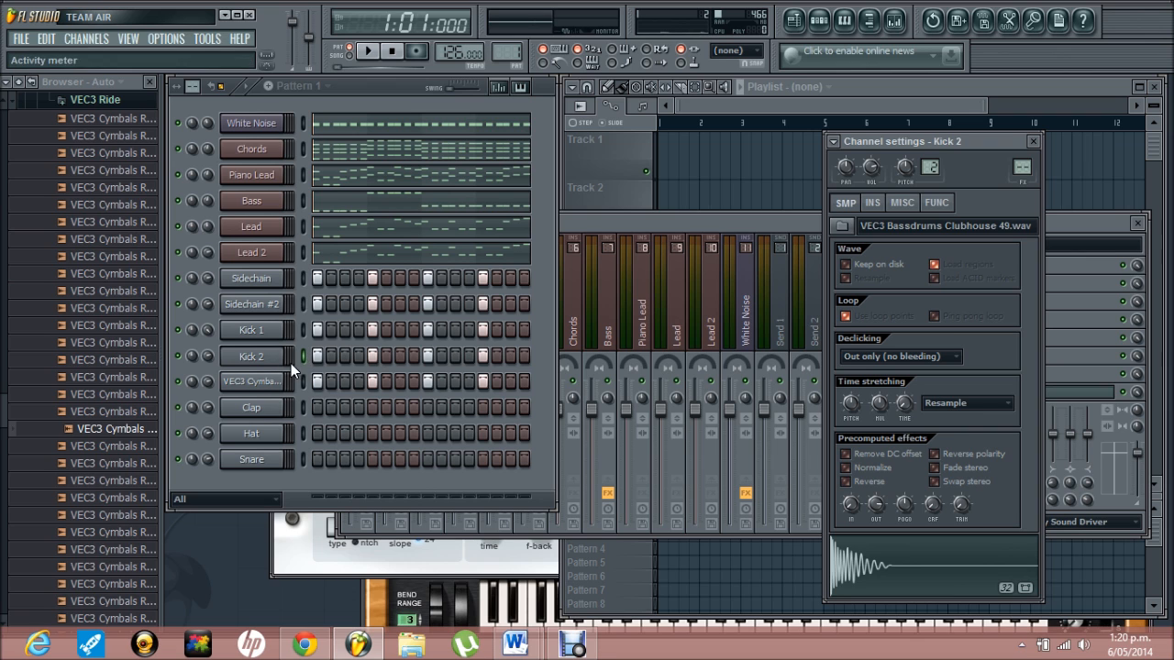
{"action": "left_click", "coordinate": [686, 224]}
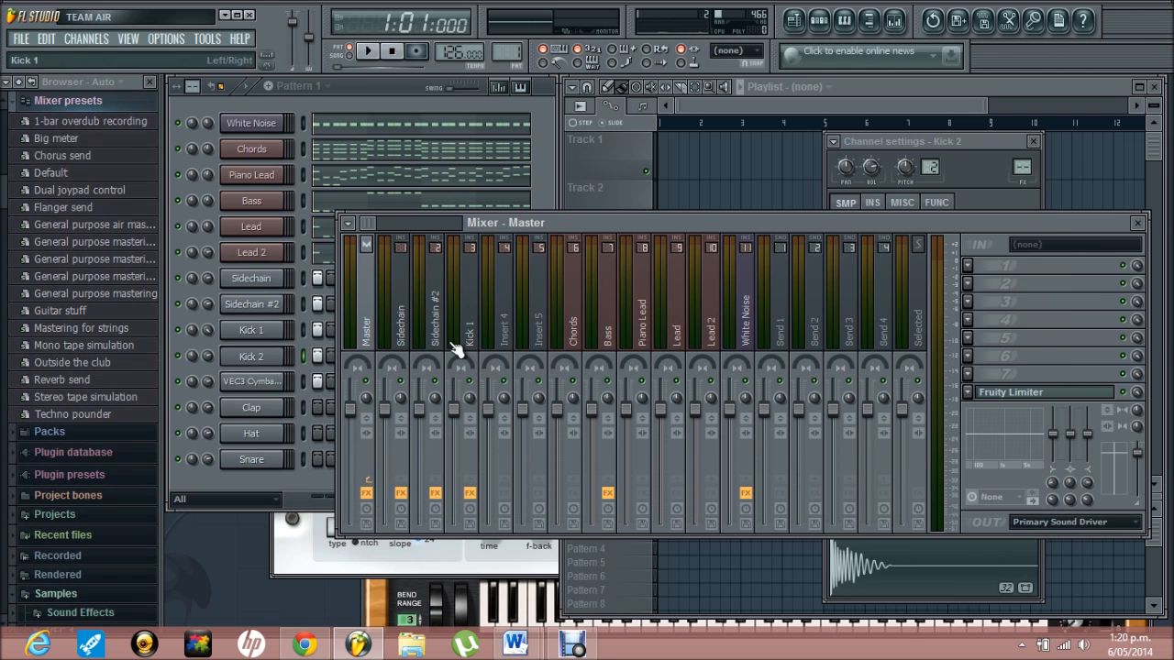
{"action": "left_click", "coordinate": [504, 337]}
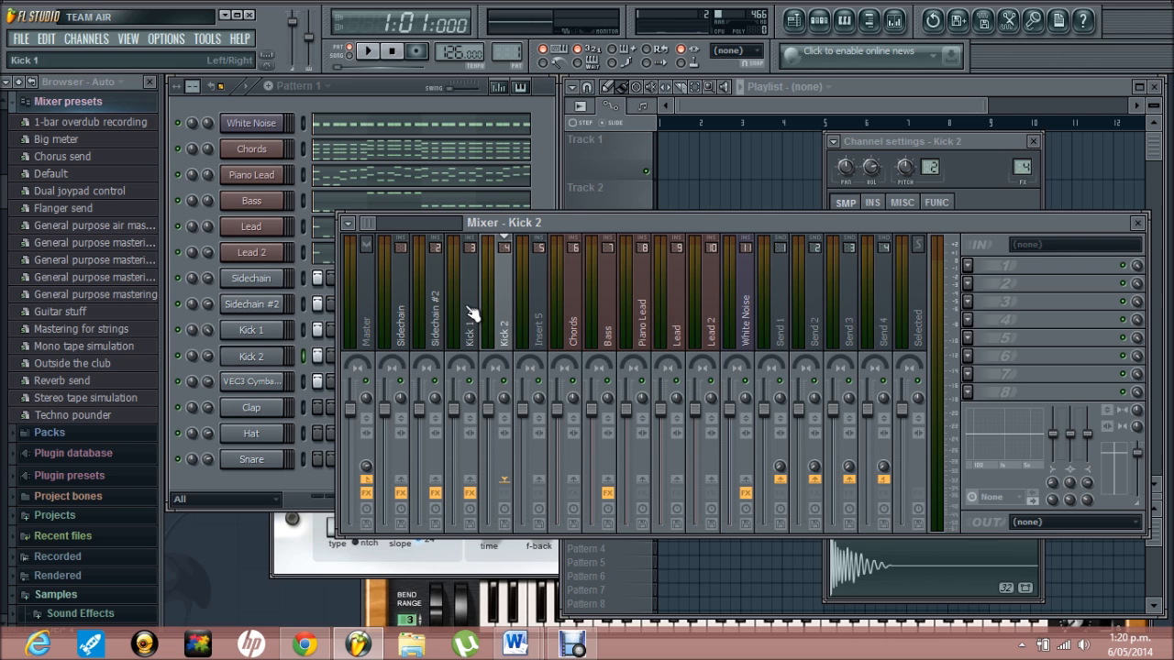
{"action": "left_click", "coordinate": [969, 266]}
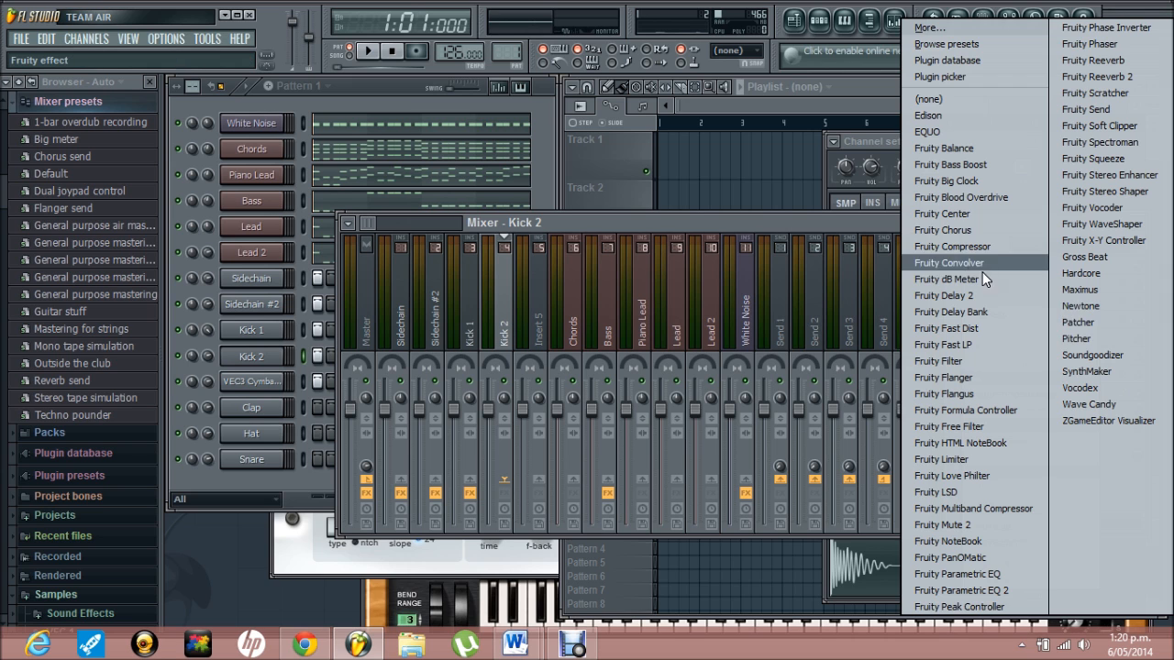
{"action": "left_click", "coordinate": [1107, 356]}
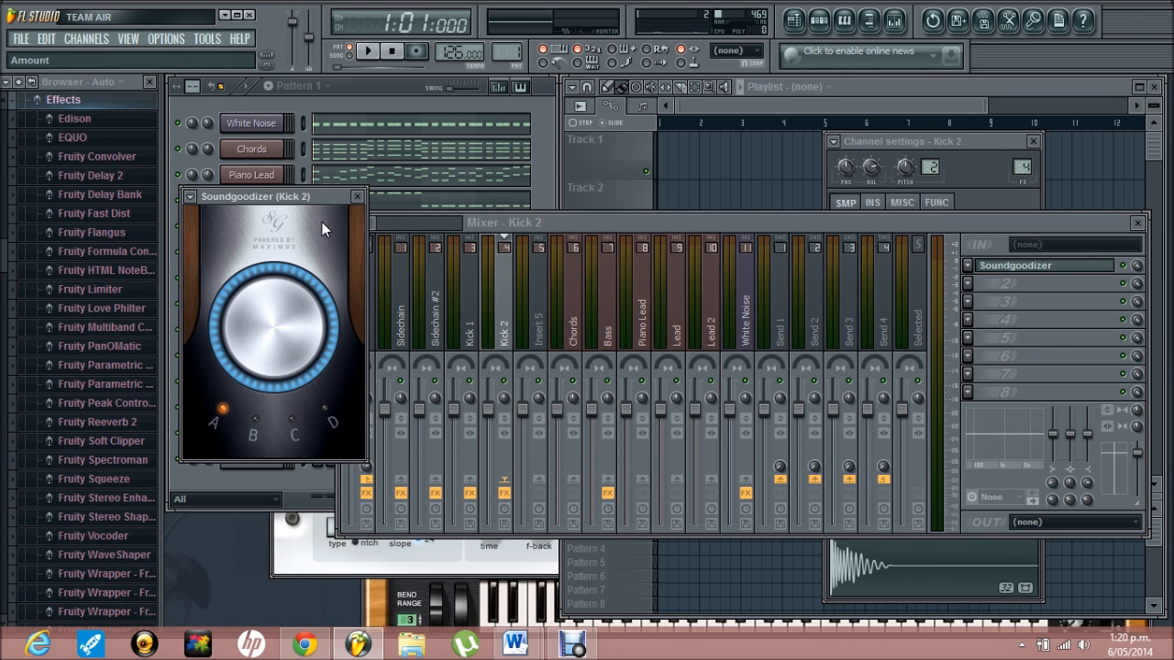
{"action": "left_click", "coordinate": [375, 84]}
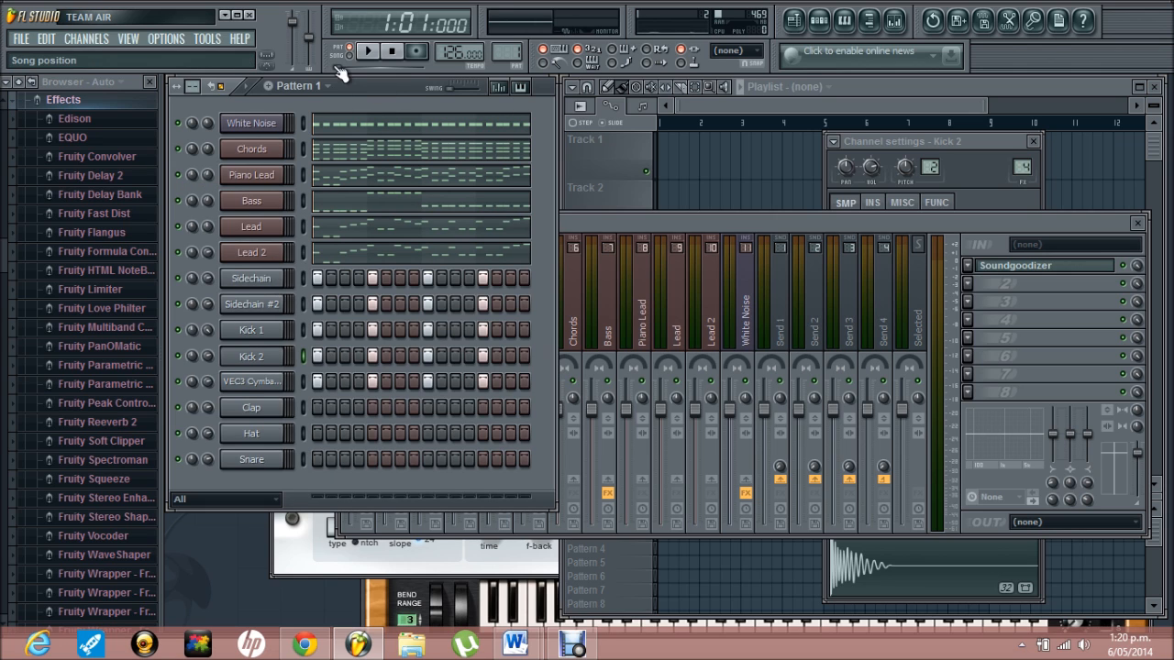
- Play the full pattern and lower the VEC3 Cymbals ride channel's volume, then stop playback
{"action": "left_click", "coordinate": [369, 52]}
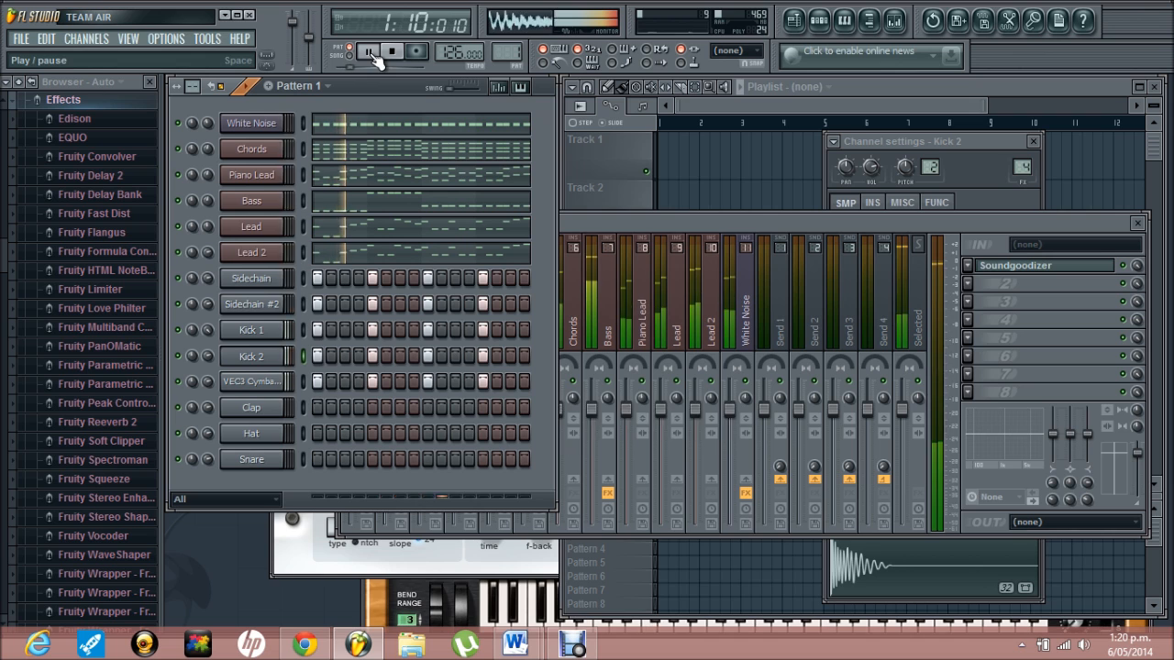
{"action": "left_click_drag", "start_coordinate": [208, 380], "coordinate": [210, 434]}
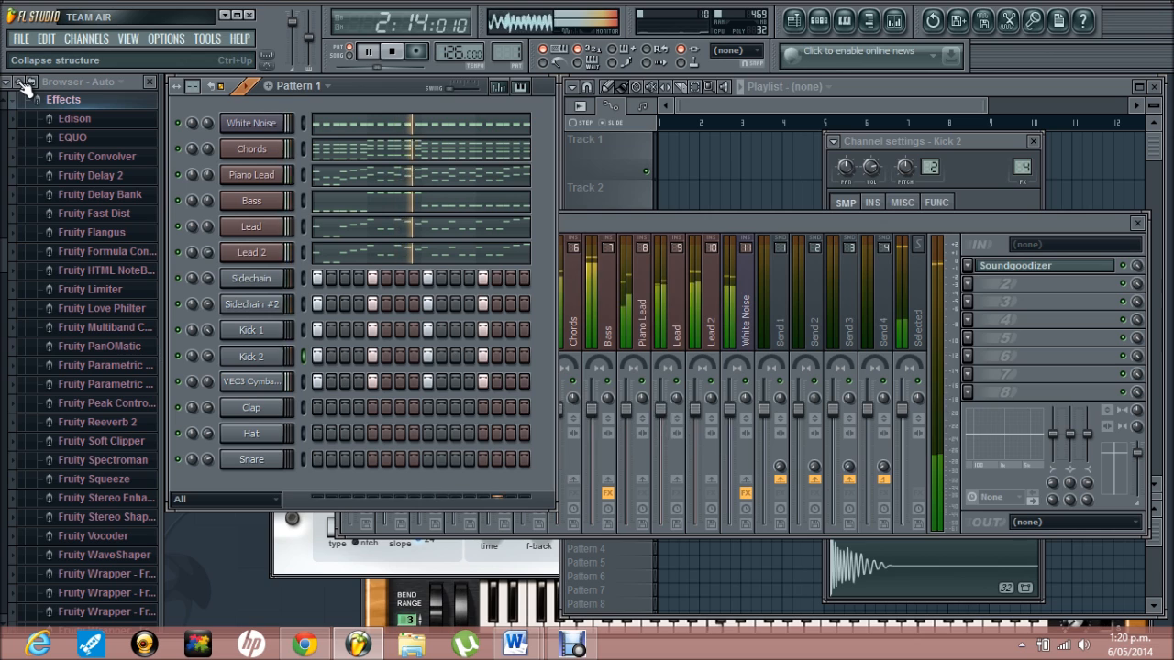
{"action": "key", "text": "space"}
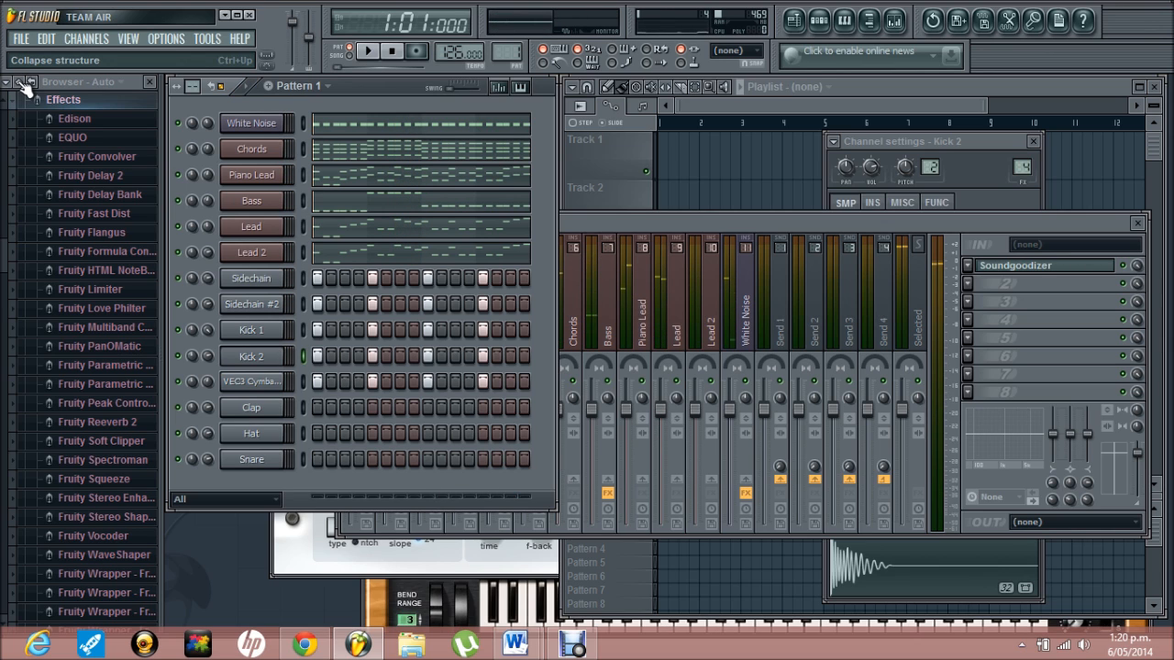
- Collapse the browser and reopen the VEC3 Ride folder inside the VEC3 Cymbals samples
{"action": "left_click", "coordinate": [26, 86]}
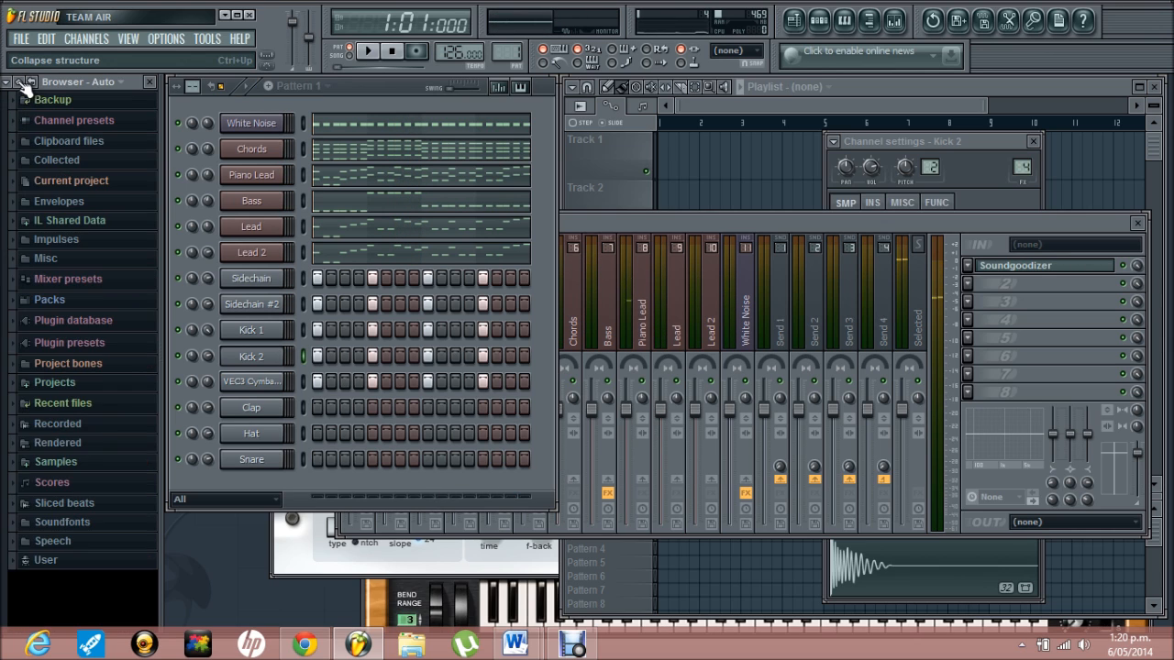
{"action": "left_click", "coordinate": [106, 477]}
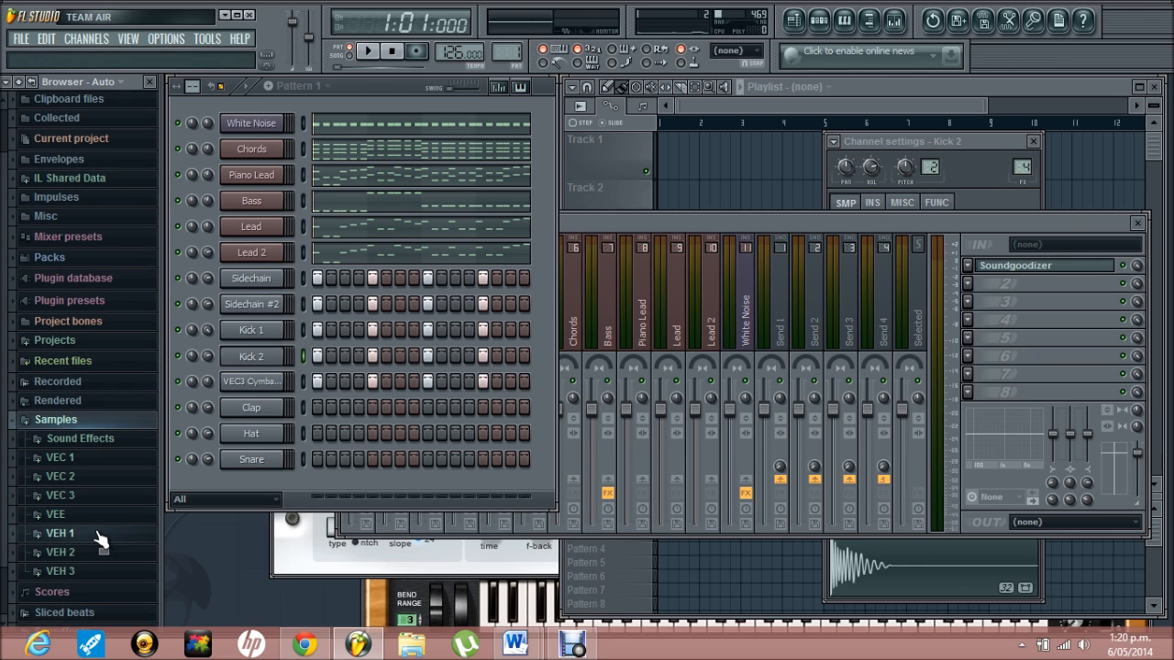
{"action": "left_click", "coordinate": [74, 496]}
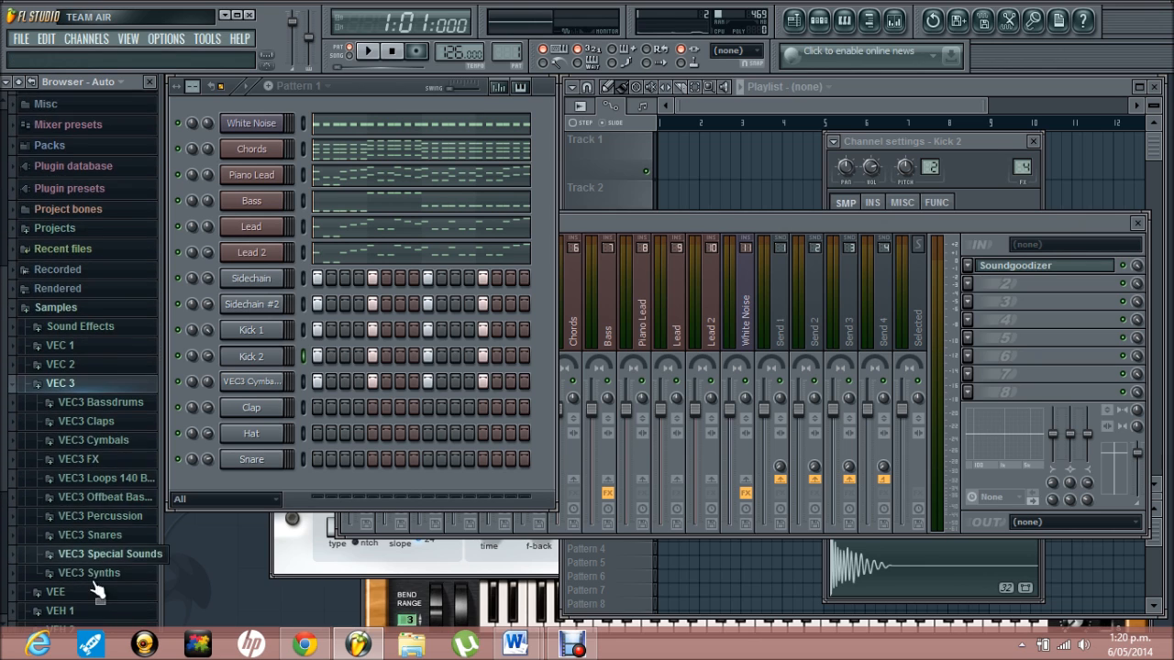
{"action": "left_click", "coordinate": [137, 442]}
{"action": "left_click", "coordinate": [92, 532]}
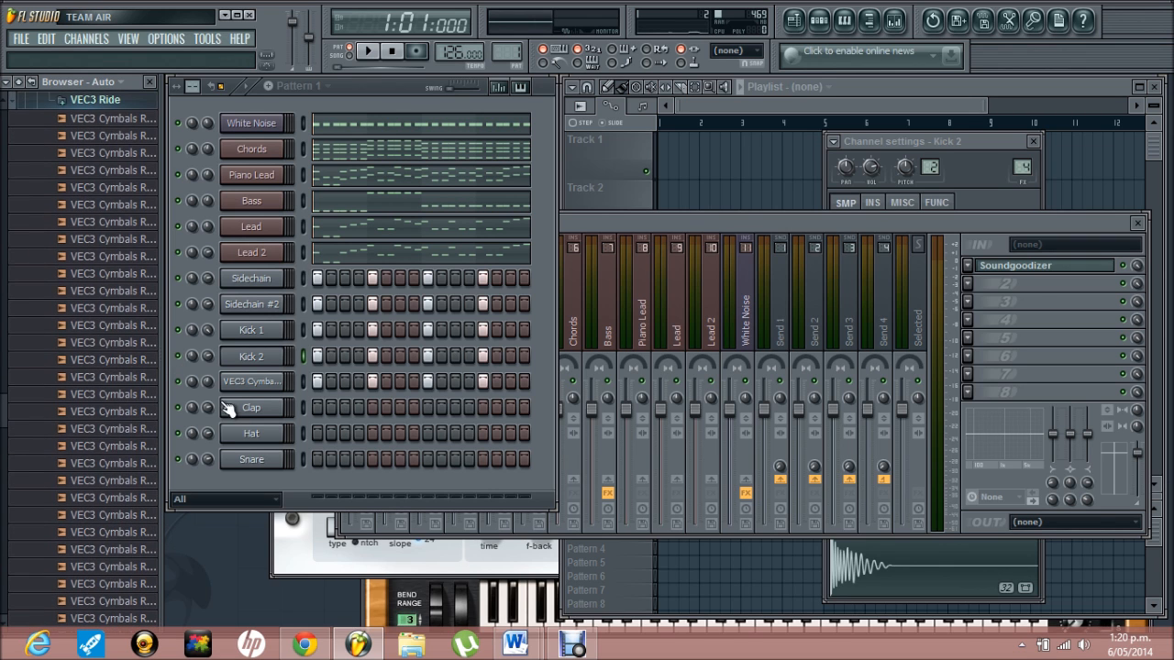
- Audition the ride samples after Ride 19 and replace the ride channel's sample with VEC3 Cymbals Ride 27
{"action": "left_click", "coordinate": [234, 384]}
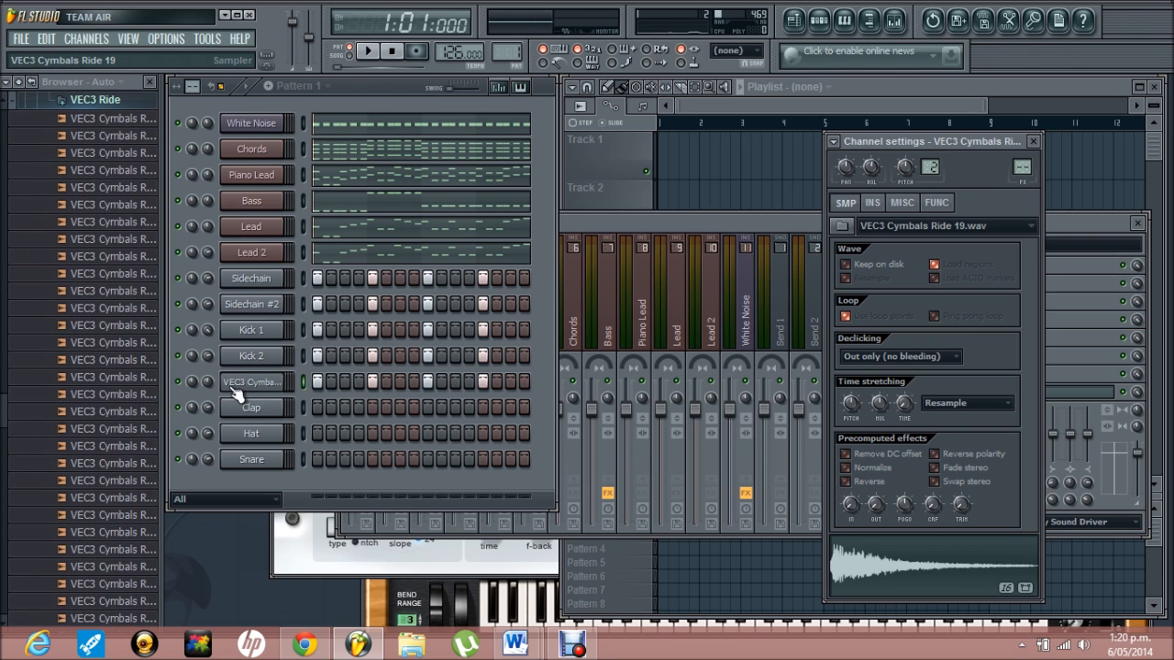
{"action": "left_click", "coordinate": [83, 446]}
{"action": "key", "text": "Down"}
{"action": "key", "text": "Down"}
{"action": "key", "text": "Down"}
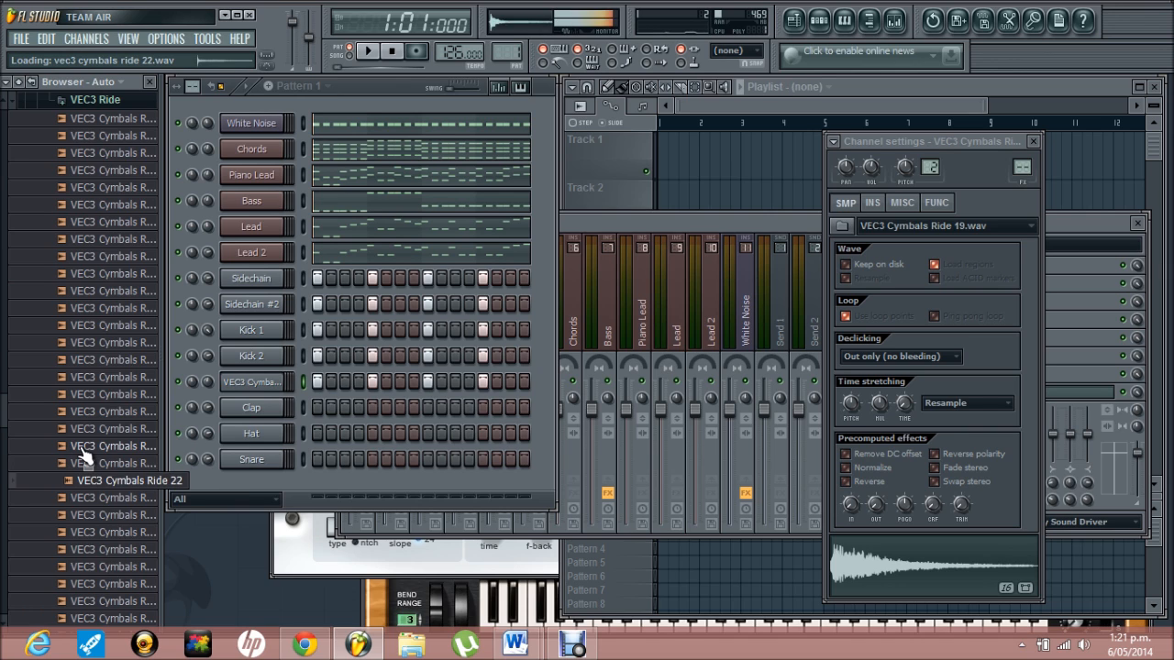
{"action": "key", "text": "Down"}
{"action": "key", "text": "Down"}
{"action": "key", "text": "Down"}
{"action": "key", "text": "Down"}
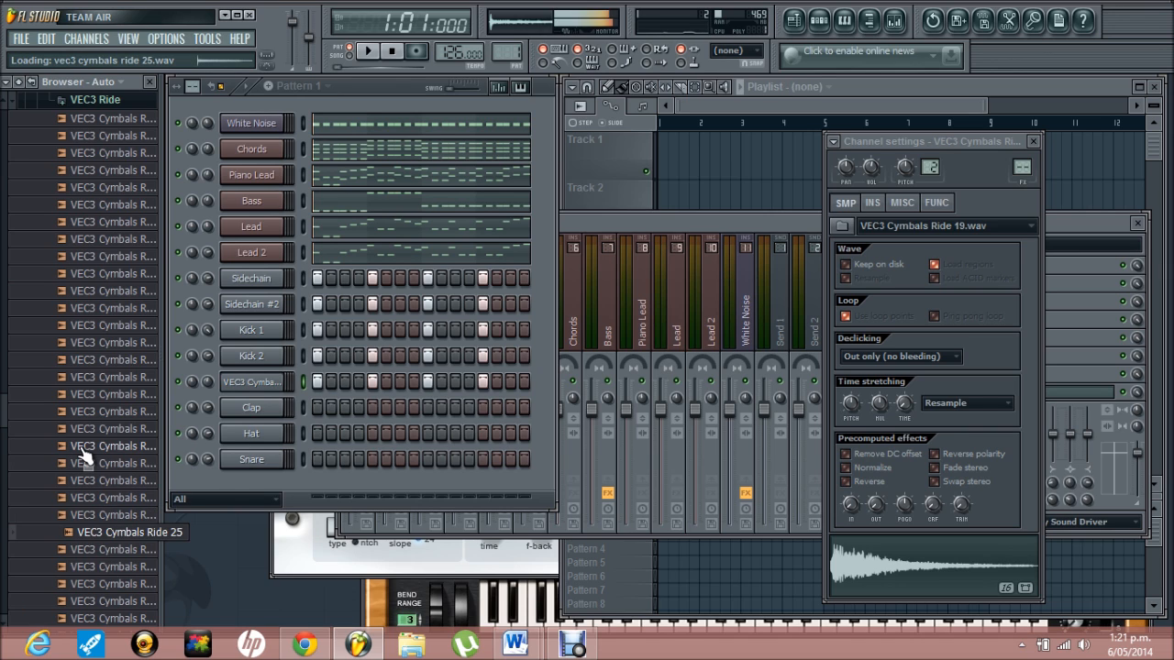
{"action": "key", "text": "Down"}
{"action": "key", "text": "Up"}
{"action": "left_click_drag", "start_coordinate": [119, 575], "coordinate": [210, 369]}
- Play the pattern, slightly adjust the White Noise channel's volume, and set the Lead channel's volume to 64%
{"action": "key", "text": "space"}
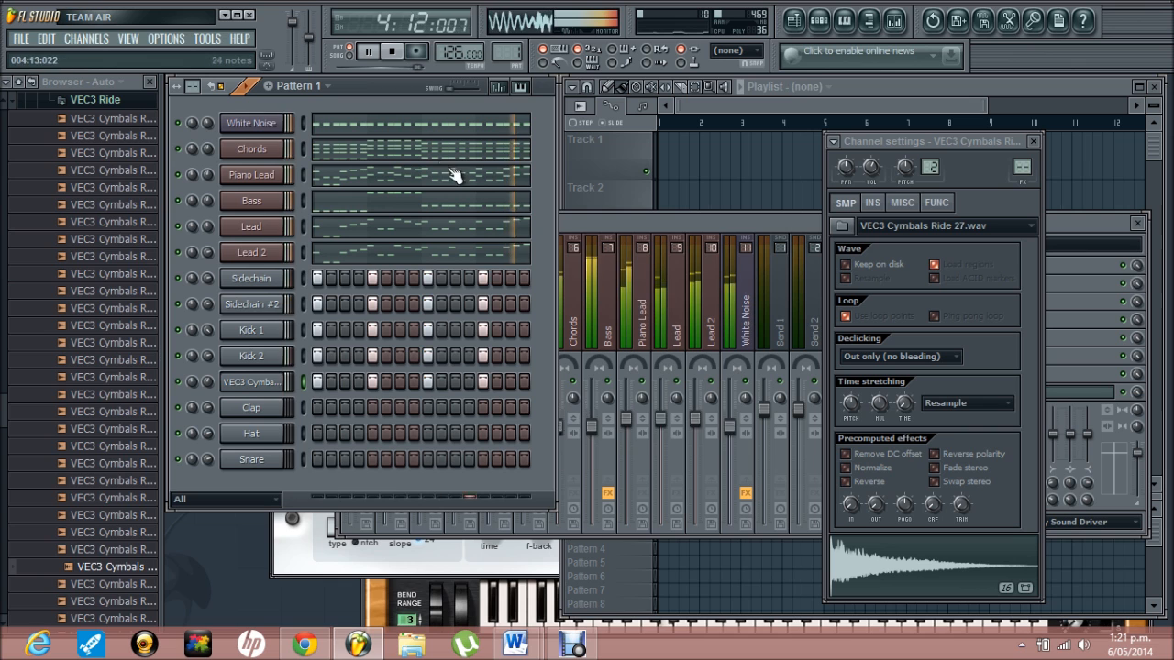
{"action": "mouse_move", "coordinate": [209, 122]}
{"action": "left_mouse_down"}
{"action": "mouse_move", "coordinate": [210, 109]}
{"action": "mouse_move", "coordinate": [209, 124]}
{"action": "left_mouse_up"}
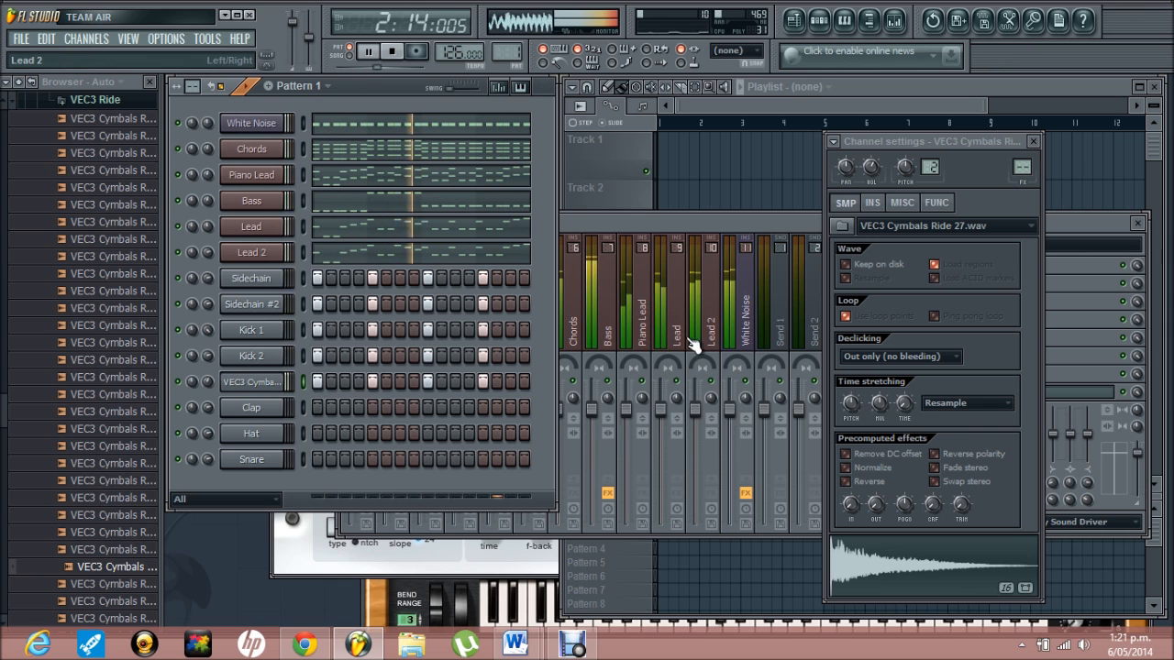
{"action": "mouse_move", "coordinate": [206, 226]}
{"action": "left_mouse_down"}
{"action": "mouse_move", "coordinate": [207, 289]}
{"action": "mouse_move", "coordinate": [206, 216]}
{"action": "mouse_move", "coordinate": [207, 255]}
{"action": "mouse_move", "coordinate": [207, 230]}
{"action": "left_mouse_up"}
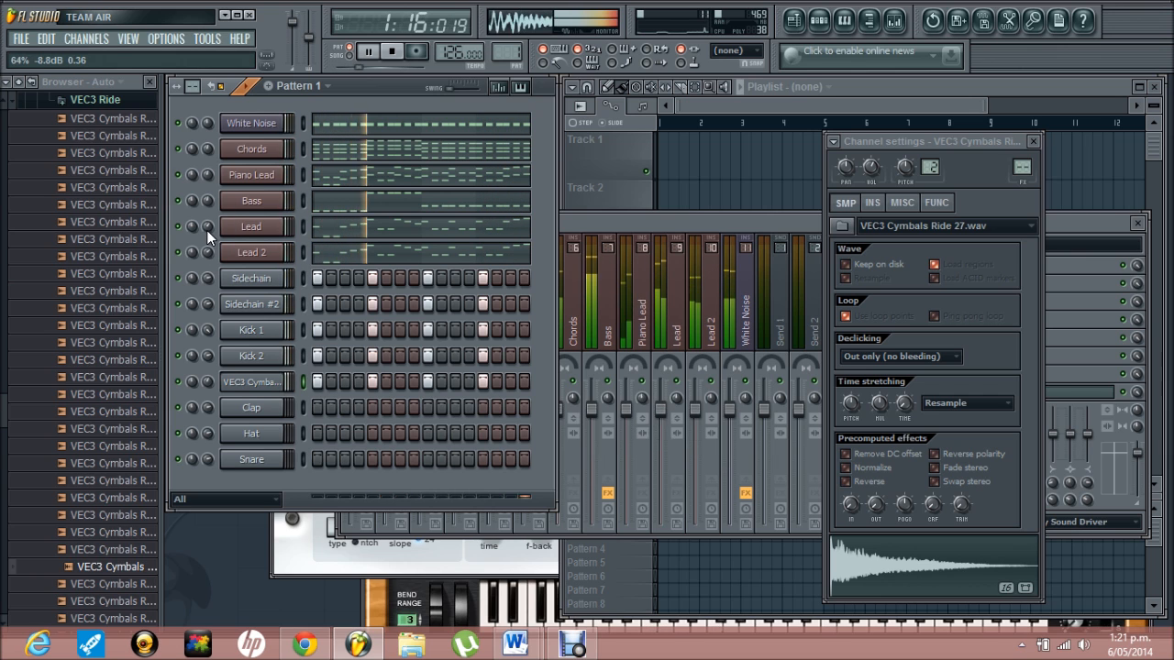
- Collapse the browser's open folders and stop playback
{"action": "left_click", "coordinate": [28, 82]}
{"action": "key", "text": "space"}
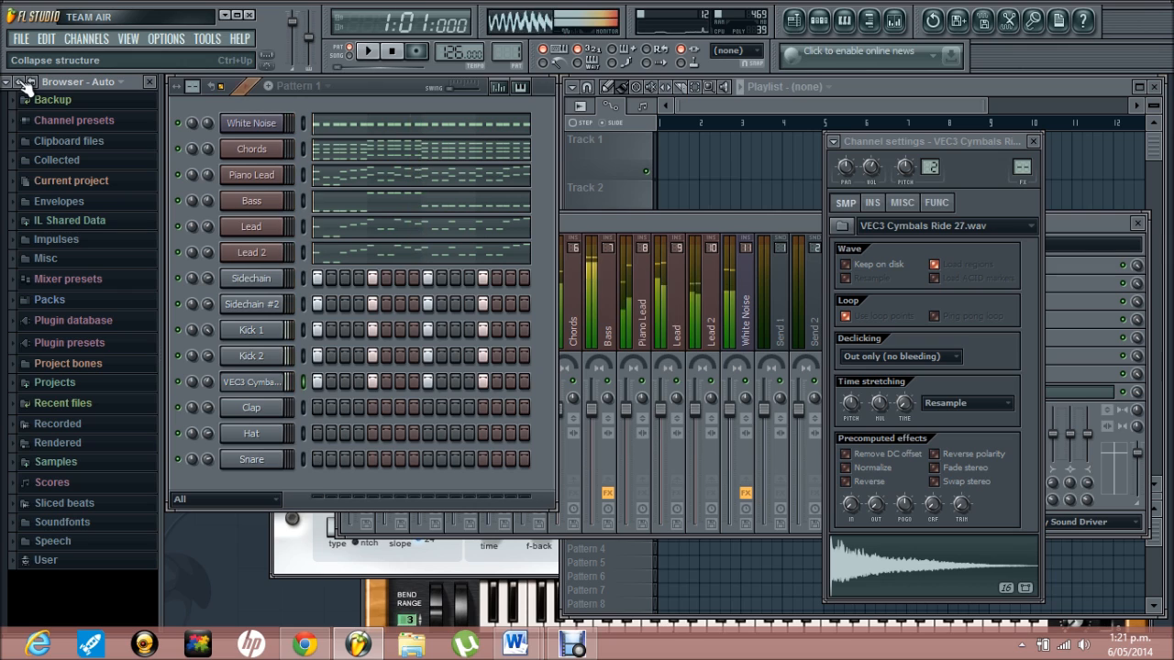
{"action": "left_click", "coordinate": [371, 87]}
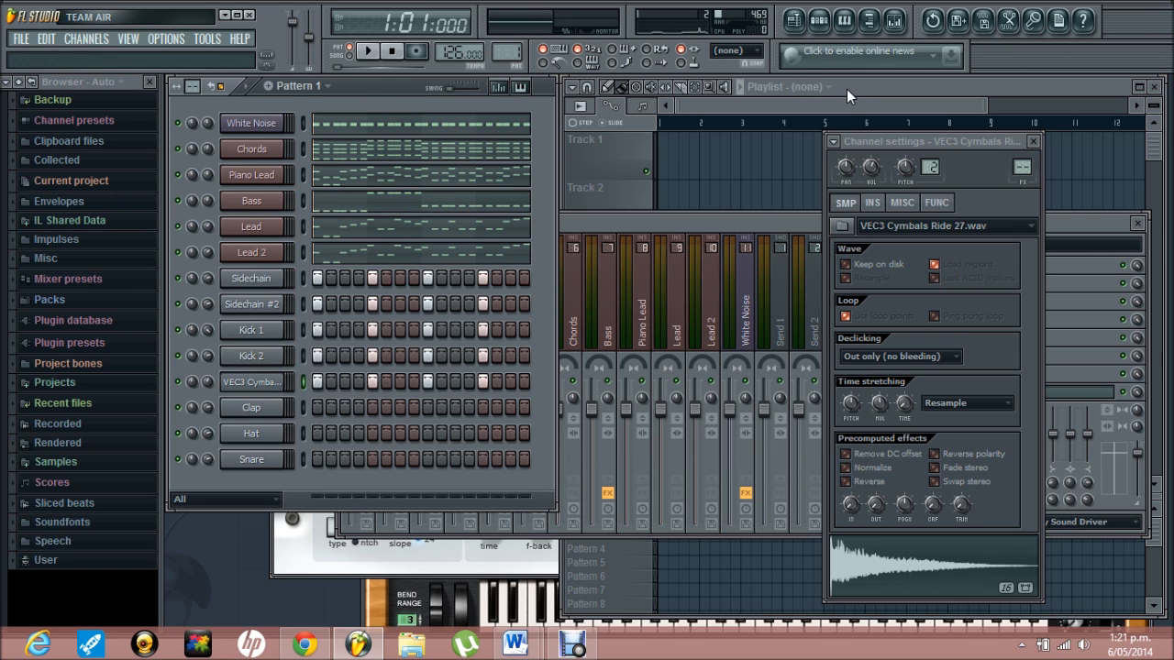
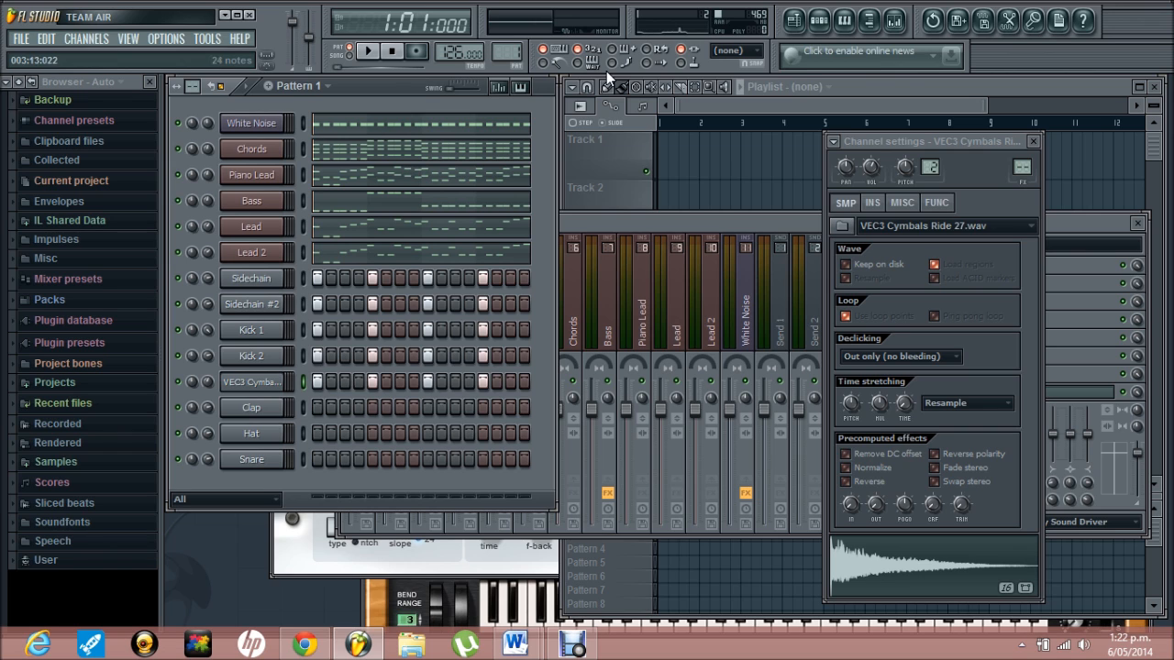
- Clone the Lead 2 channel and rename the copy Lead 3
{"action": "left_click", "coordinate": [913, 90]}
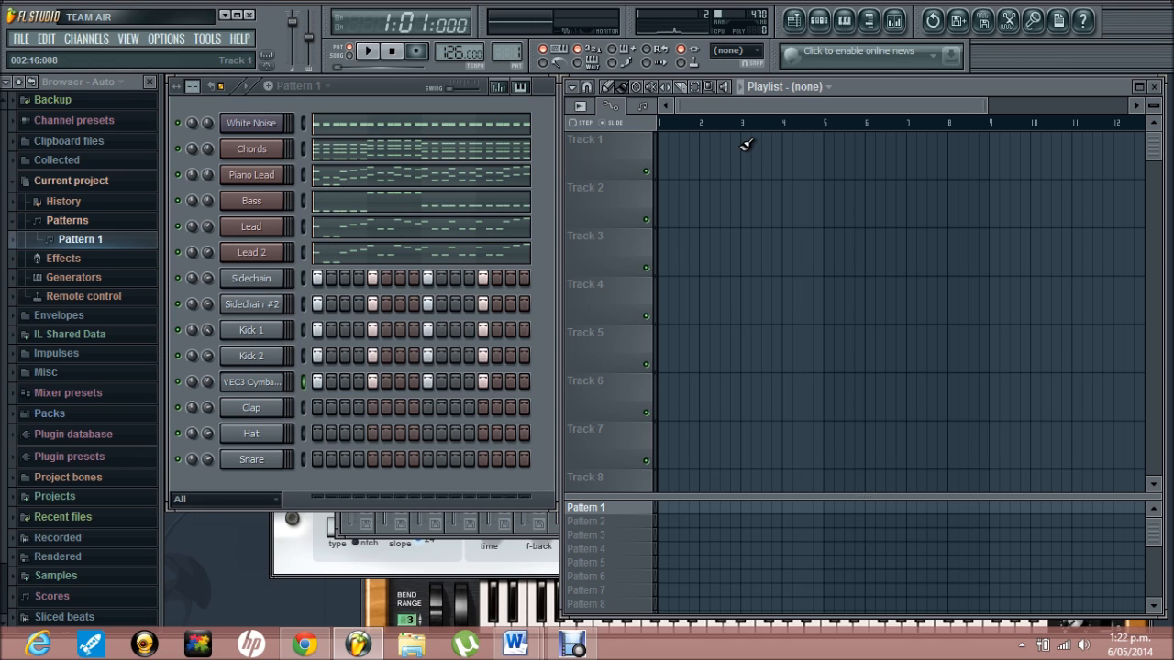
{"action": "right_click", "coordinate": [273, 256]}
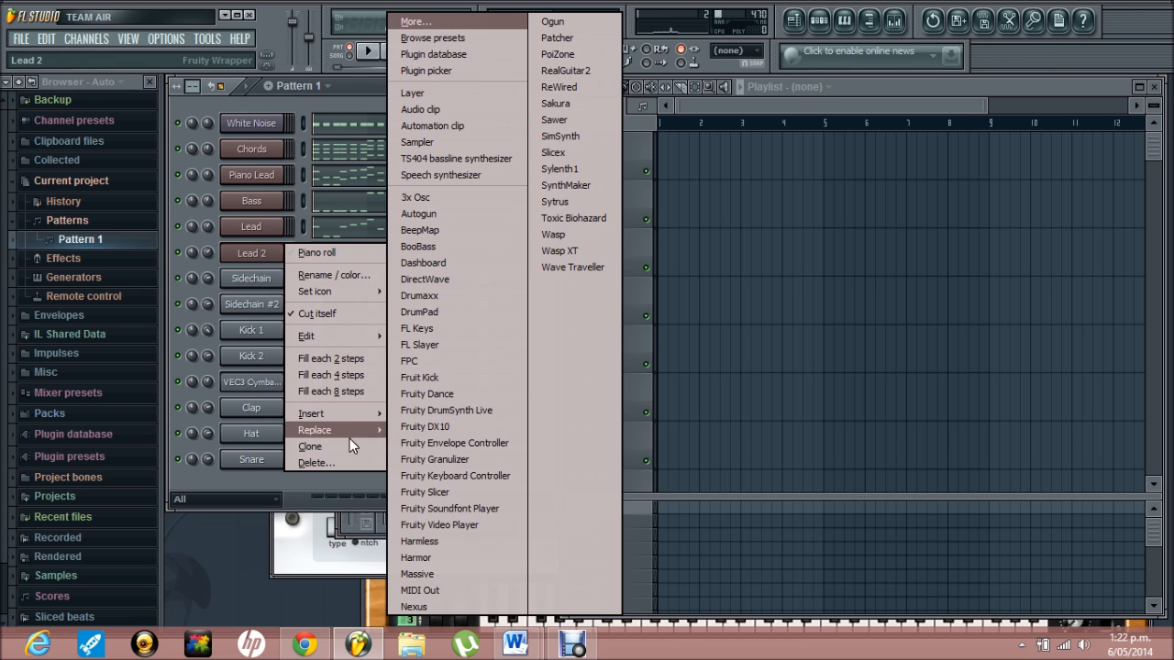
{"action": "left_click", "coordinate": [348, 444]}
{"action": "right_click", "coordinate": [266, 278]}
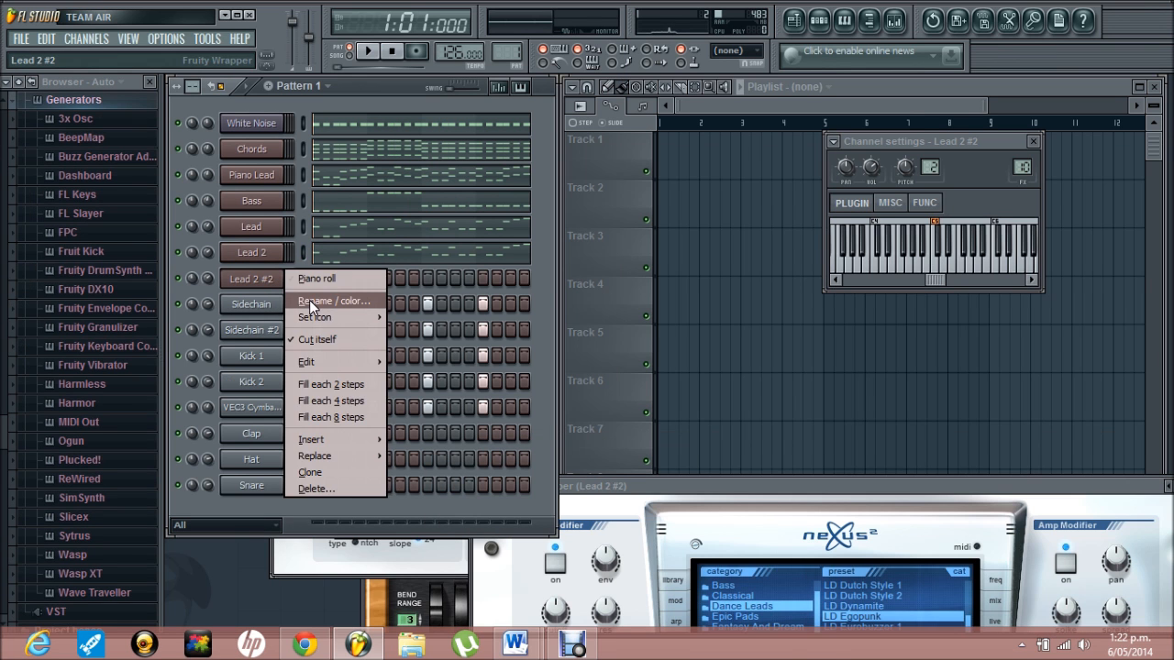
{"action": "left_click", "coordinate": [309, 300]}
{"action": "type", "text": "Lead 3"}
{"action": "key", "text": "Return"}
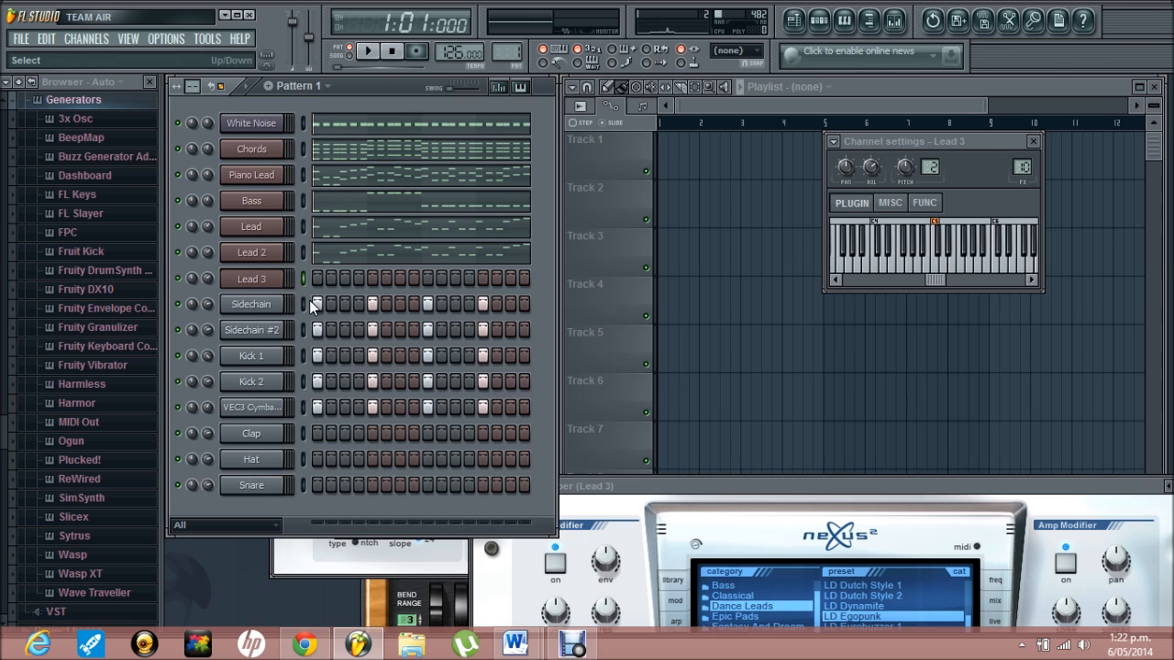
- Copy the notes from the Lead 2 channel into the Lead 3 channel
{"action": "double_click", "coordinate": [300, 259]}
{"action": "left_click", "coordinate": [303, 256]}
{"action": "left_click", "coordinate": [303, 278]}
{"action": "key", "text": "ctrl+v"}
- Switch Lead 3's Nexus to the Single Layer Leads category and audition the presets from LD Chord Lead 3 to LD Culture
{"action": "double_click", "coordinate": [272, 282]}
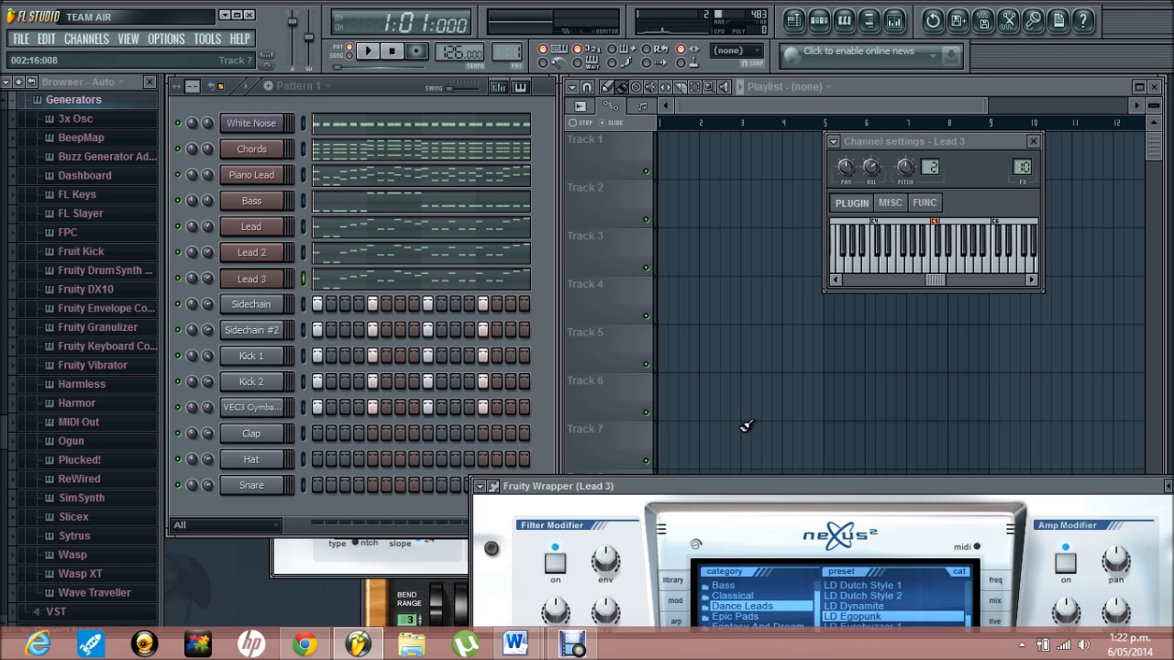
{"action": "left_click_drag", "start_coordinate": [731, 486], "coordinate": [678, 192]}
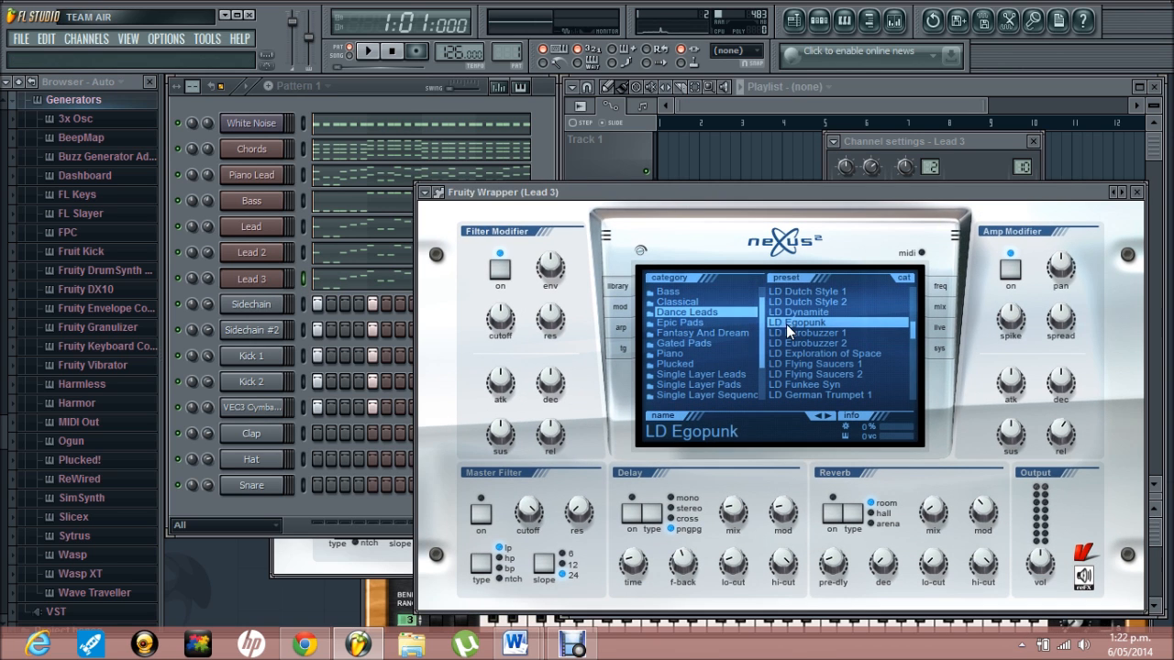
{"action": "left_click", "coordinate": [730, 372]}
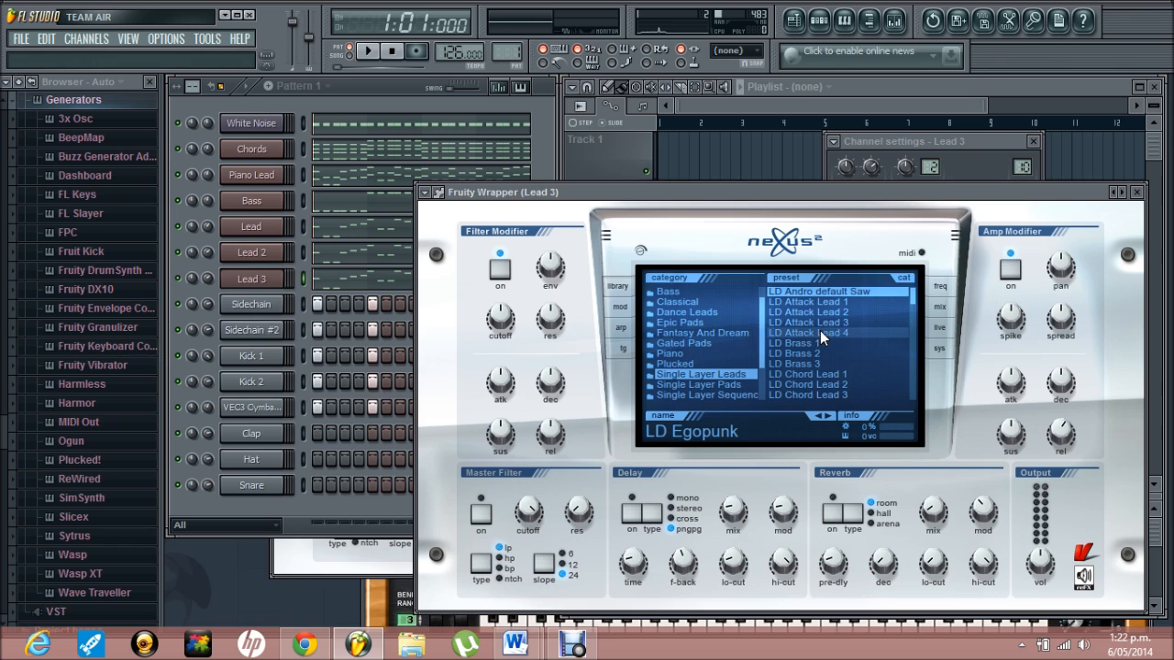
{"action": "left_click", "coordinate": [817, 355]}
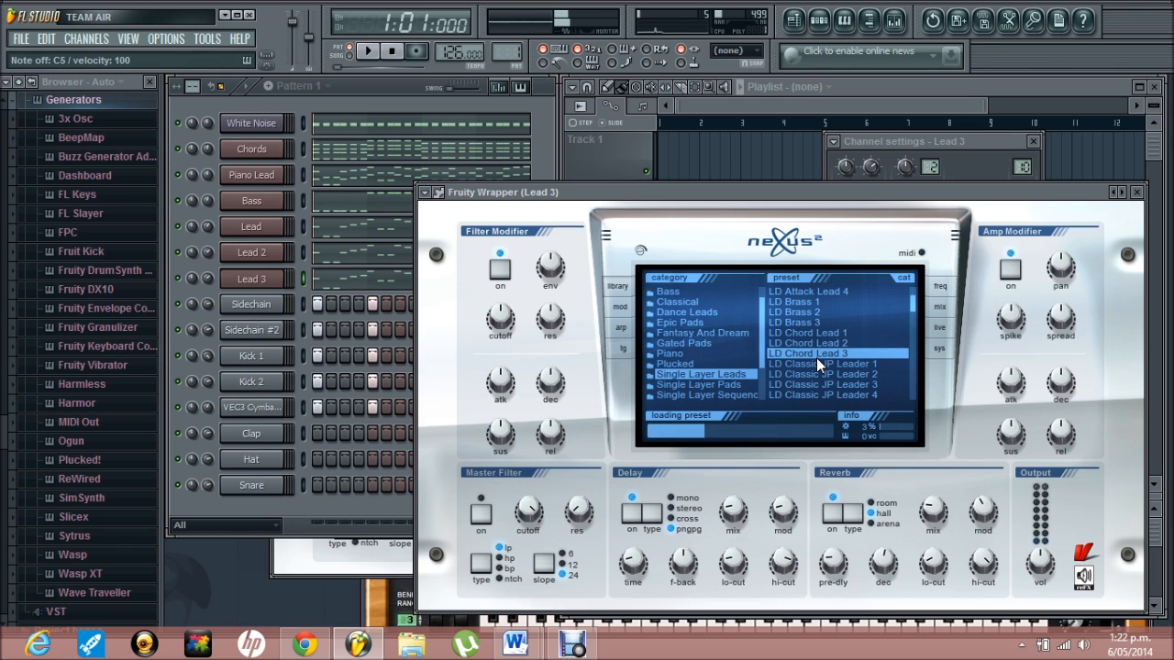
{"action": "left_click", "coordinate": [817, 361]}
{"action": "key", "text": "Down"}
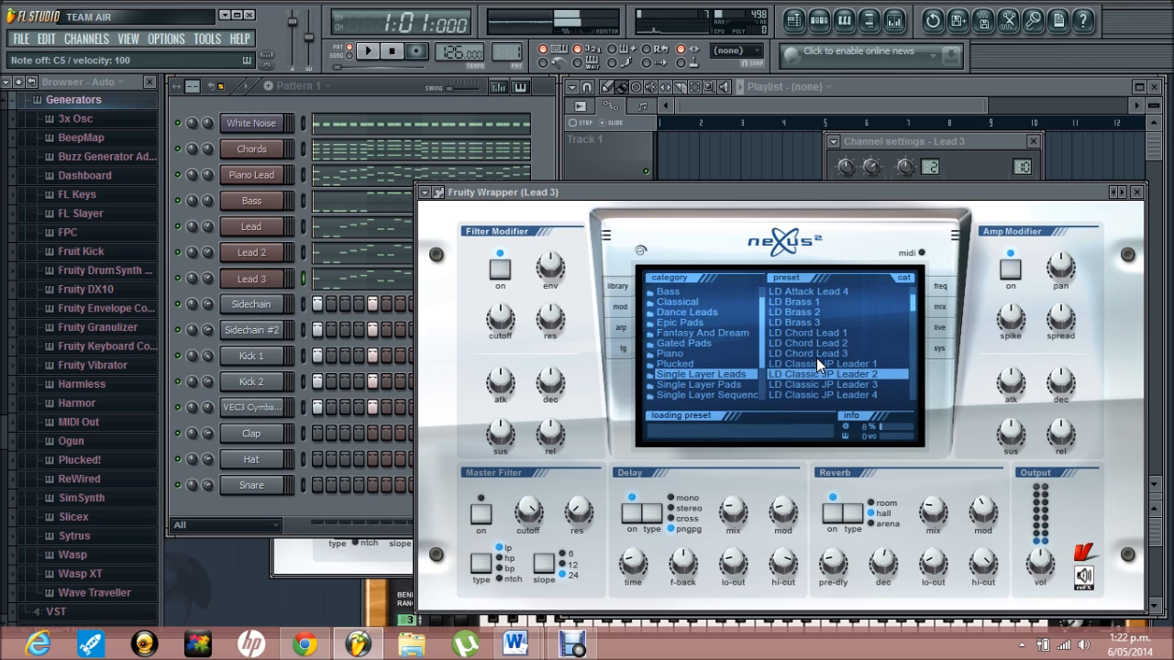
{"action": "key", "text": "Down"}
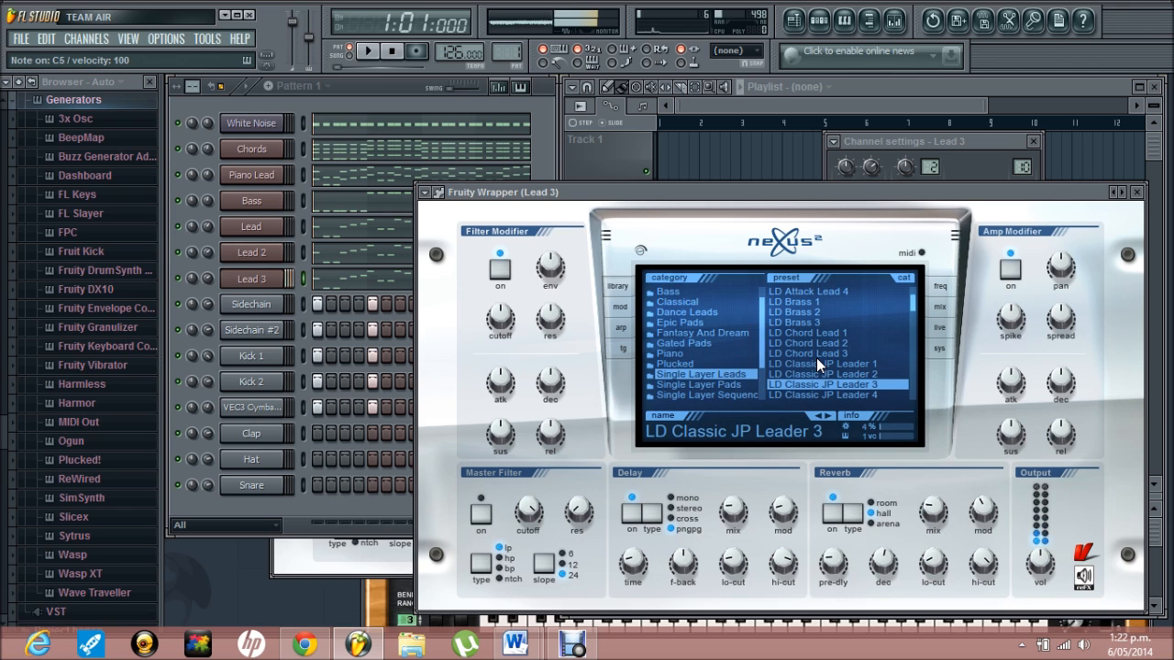
{"action": "key", "text": "Down"}
{"action": "key", "text": "Down"}
{"action": "key", "text": "Down"}
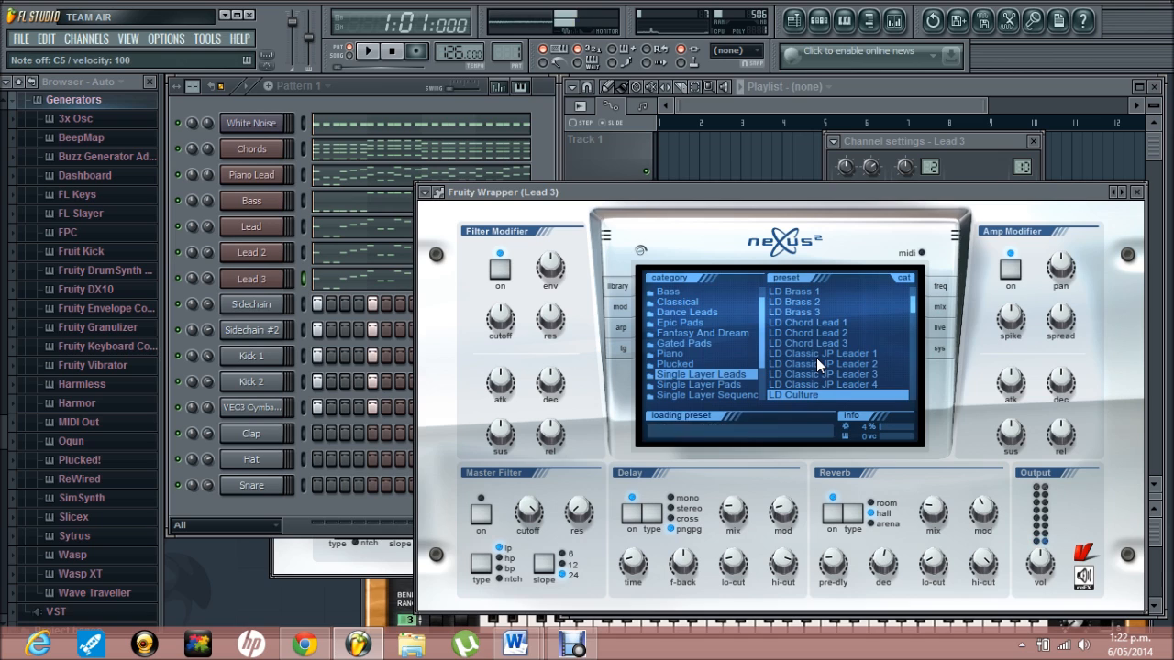
- Audition Lead 3's presets back up to LD Chord Lead 1 and load LD Dance Saw 1
{"action": "key", "text": "Up"}
{"action": "key", "text": "Up"}
{"action": "key", "text": "Up"}
{"action": "key", "text": "Up"}
{"action": "key", "text": "Up"}
{"action": "key", "text": "Up"}
{"action": "key", "text": "Up"}
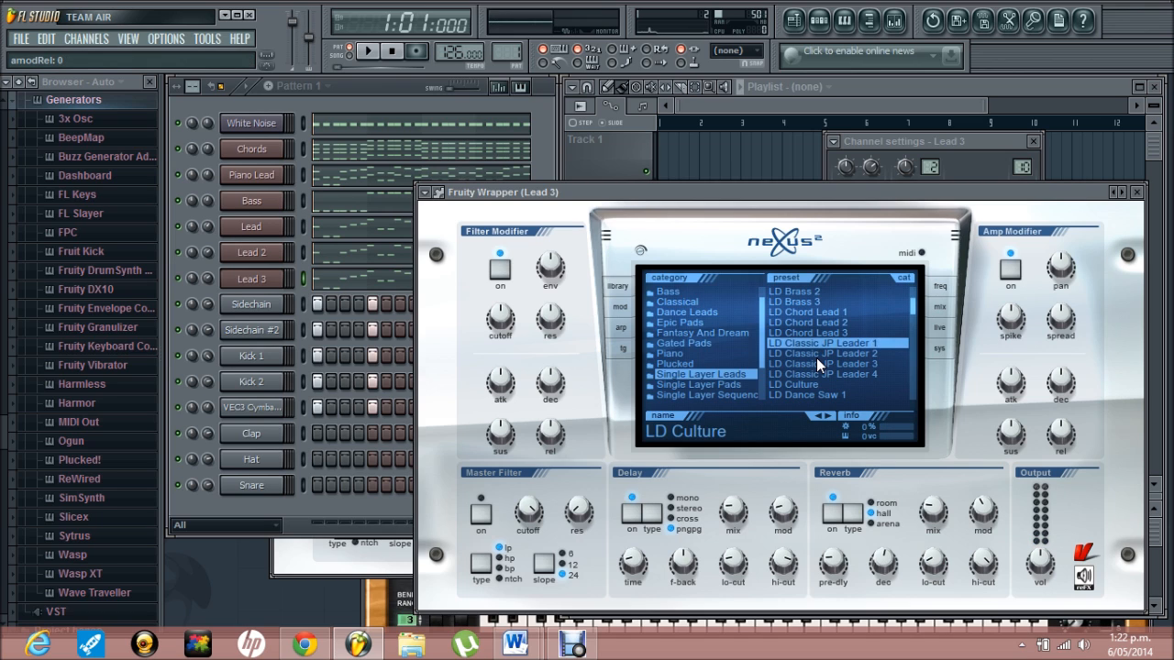
{"action": "key", "text": "Up"}
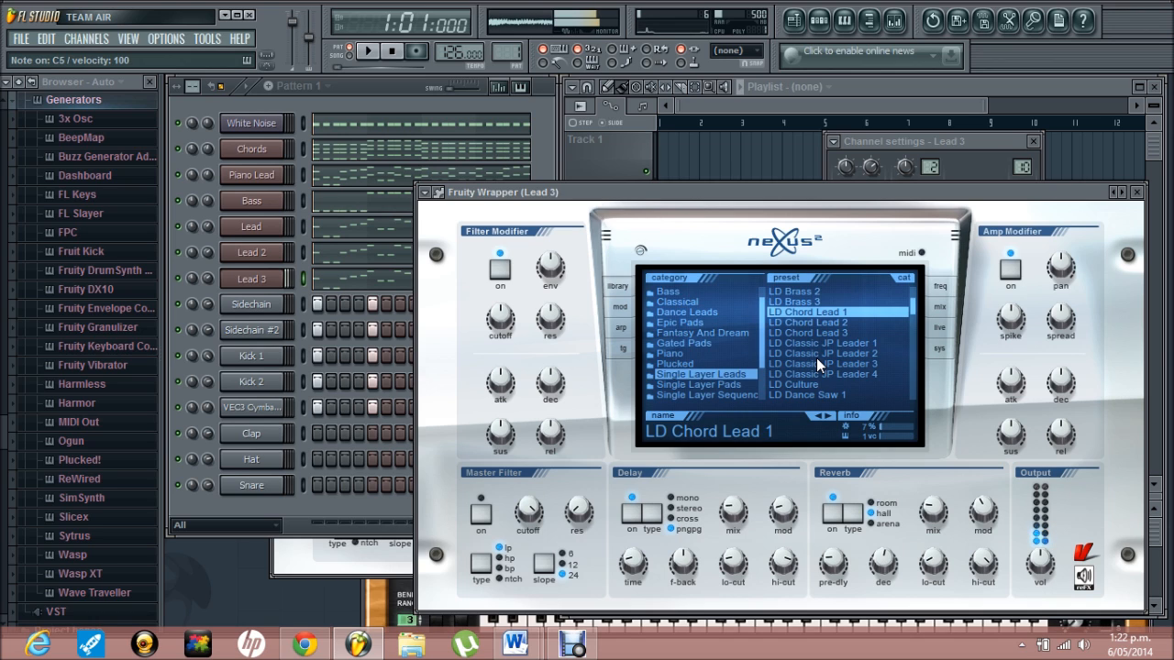
{"action": "key", "text": "Down"}
{"action": "key", "text": "Down"}
{"action": "key", "text": "Down"}
{"action": "key", "text": "Down"}
{"action": "key", "text": "Down"}
{"action": "key", "text": "Down"}
{"action": "key", "text": "Down"}
{"action": "key", "text": "Down"}
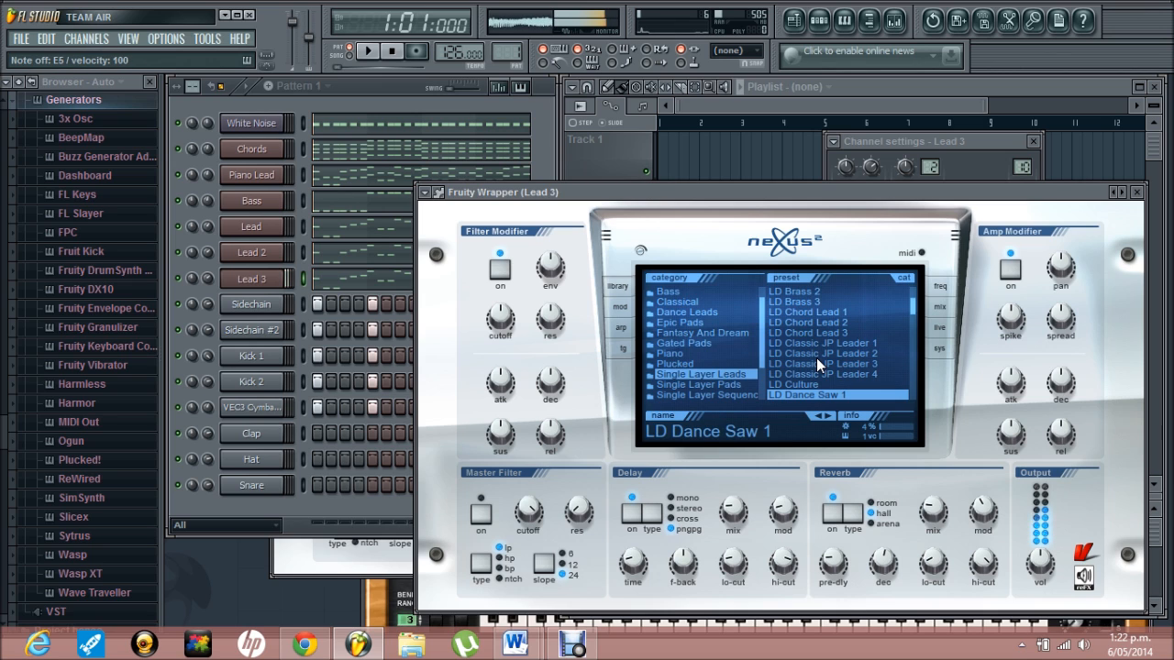
- Play the pattern, slightly adjust the Lead 3 channel's volume, and collapse the browser before stopping playback
{"action": "key", "text": "space"}
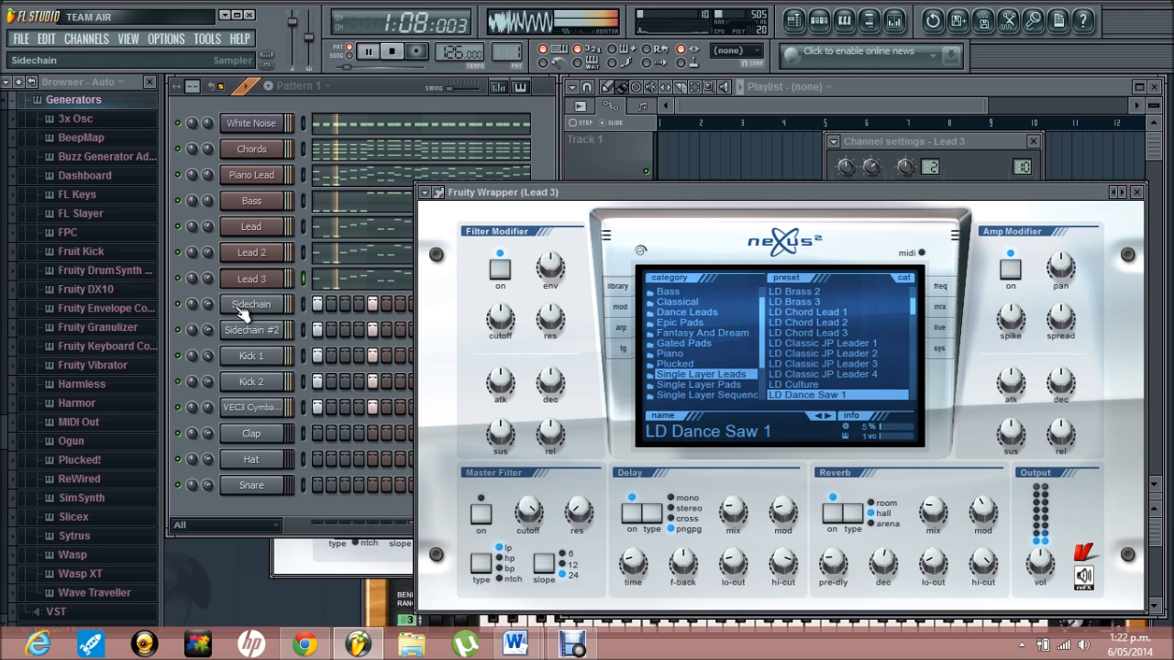
{"action": "left_click", "coordinate": [178, 288]}
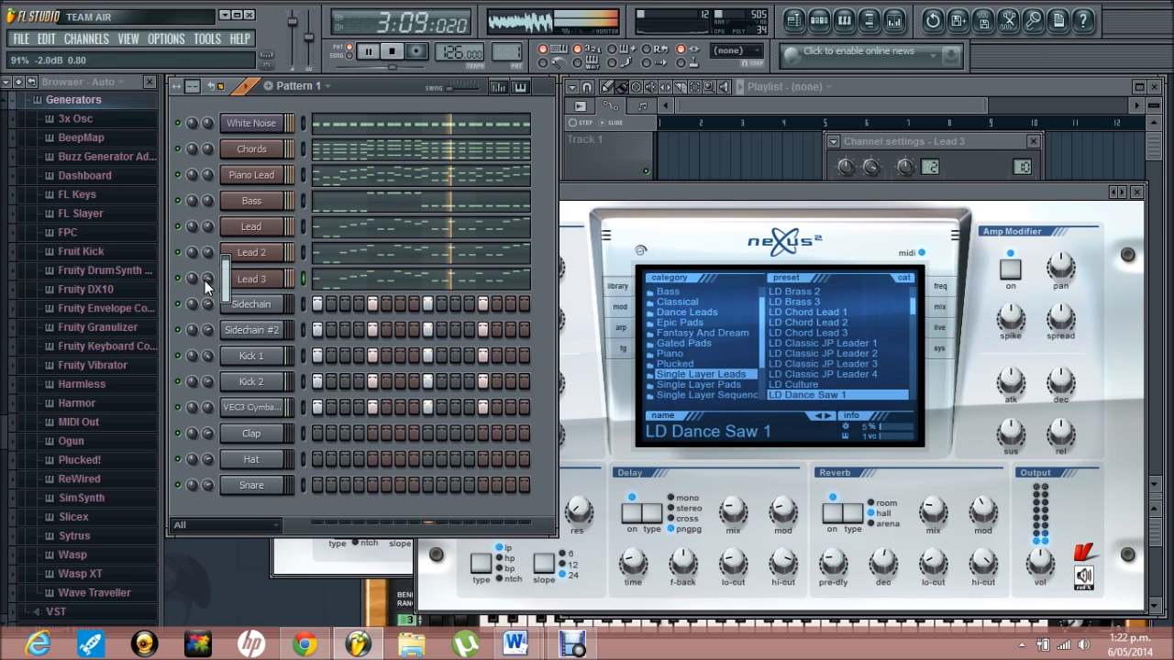
{"action": "left_click_drag", "start_coordinate": [205, 280], "coordinate": [205, 284]}
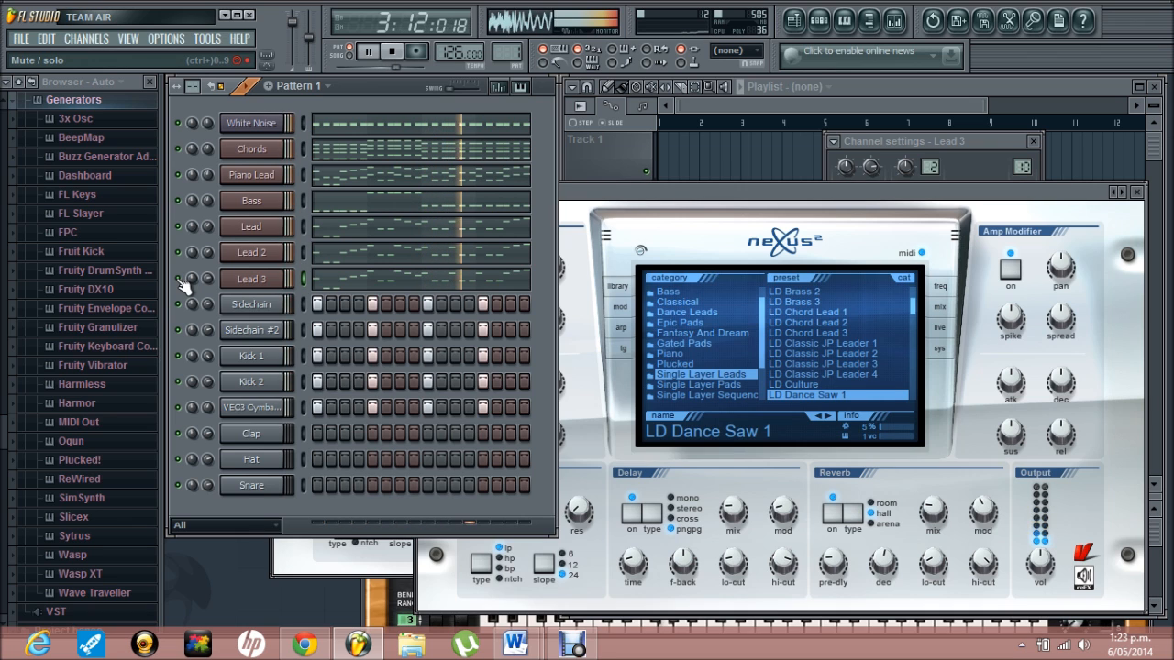
{"action": "left_click", "coordinate": [24, 83]}
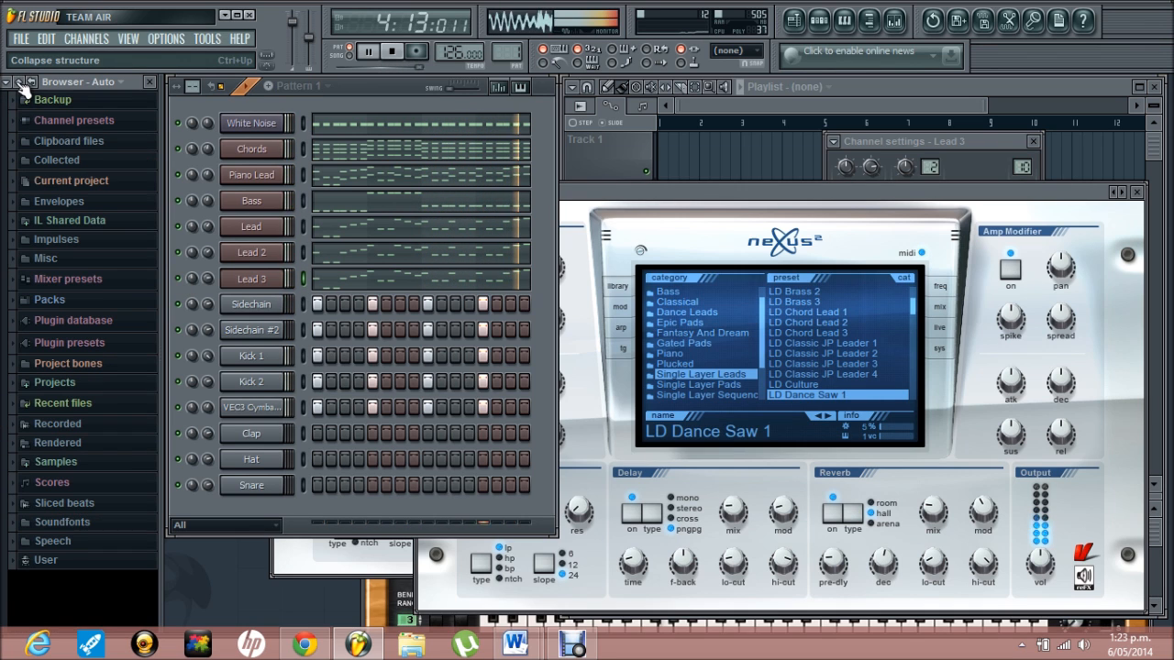
{"action": "key", "text": "space"}
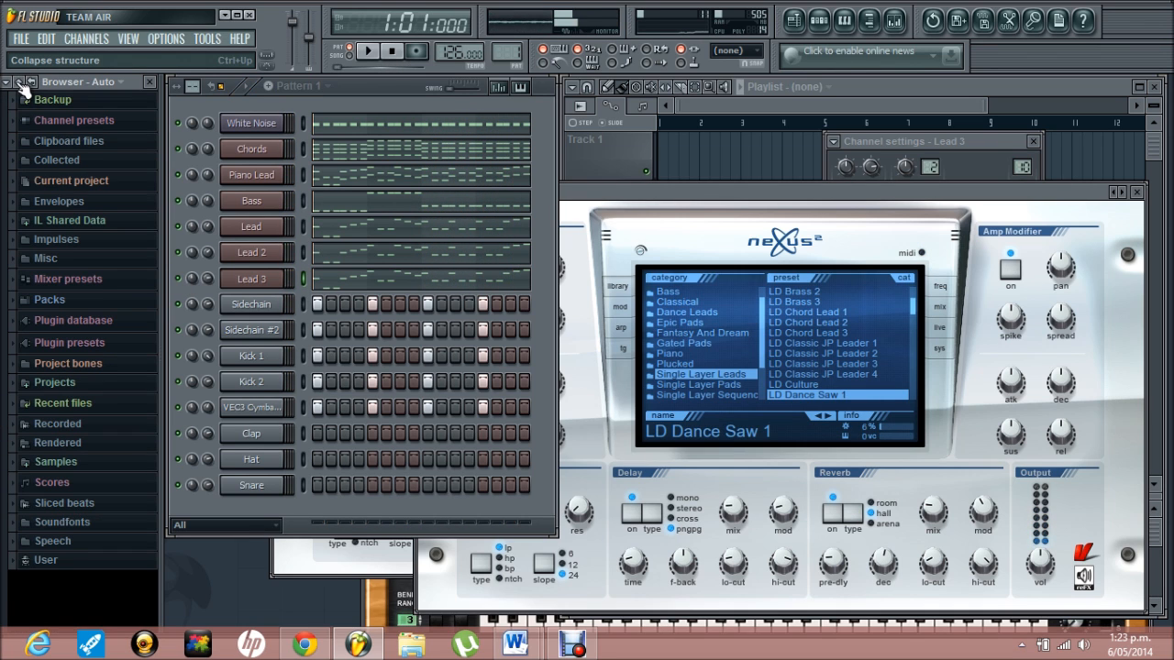
- Bring the Playlist to the front and collapse the browser's open folders
{"action": "left_click", "coordinate": [893, 96]}
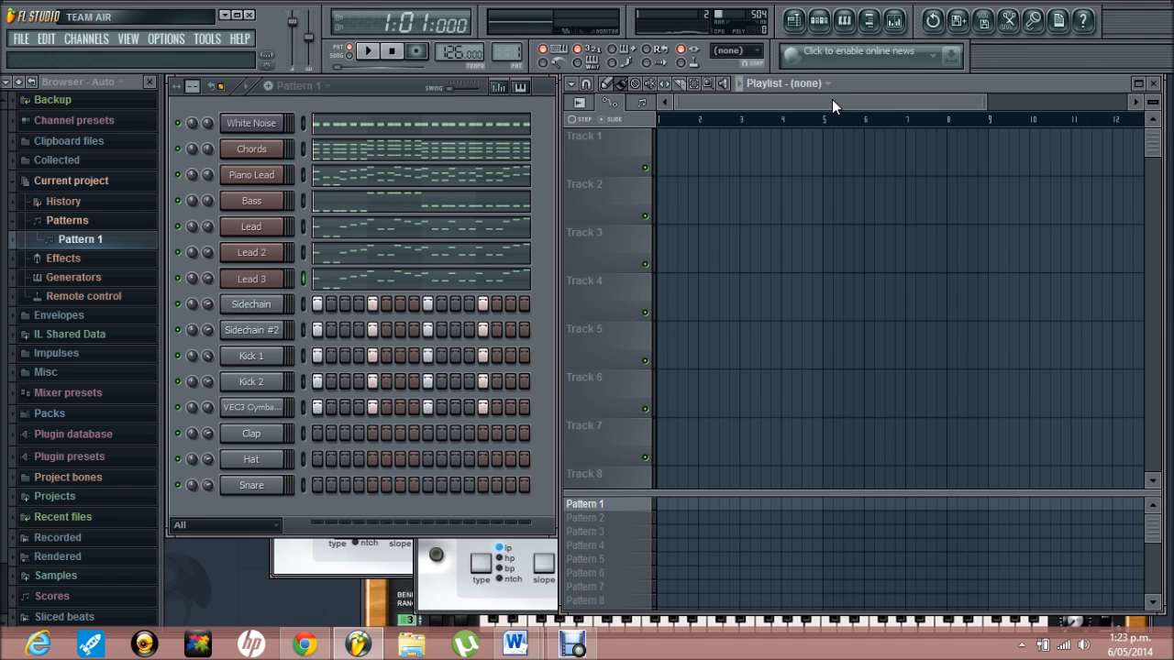
{"action": "left_click", "coordinate": [28, 83]}
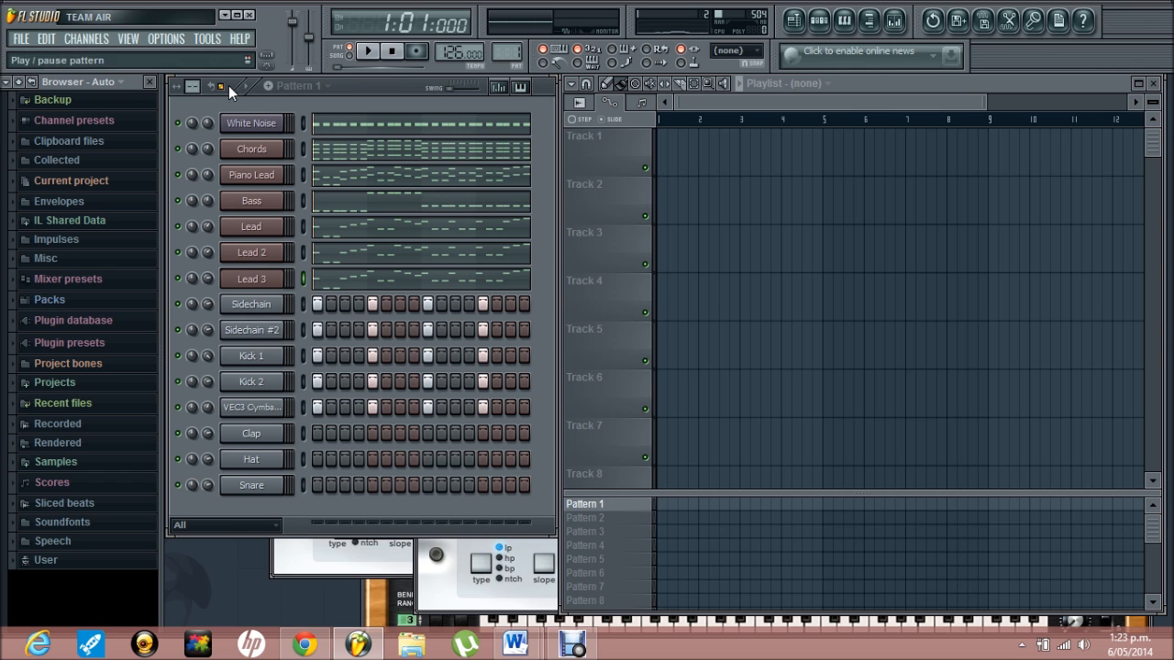
{"action": "double_click", "coordinate": [362, 79]}
{"action": "mouse_move", "coordinate": [362, 79]}
{"action": "left_mouse_down"}
{"action": "mouse_move", "coordinate": [314, 92]}
{"action": "mouse_move", "coordinate": [346, 83]}
{"action": "left_mouse_up"}
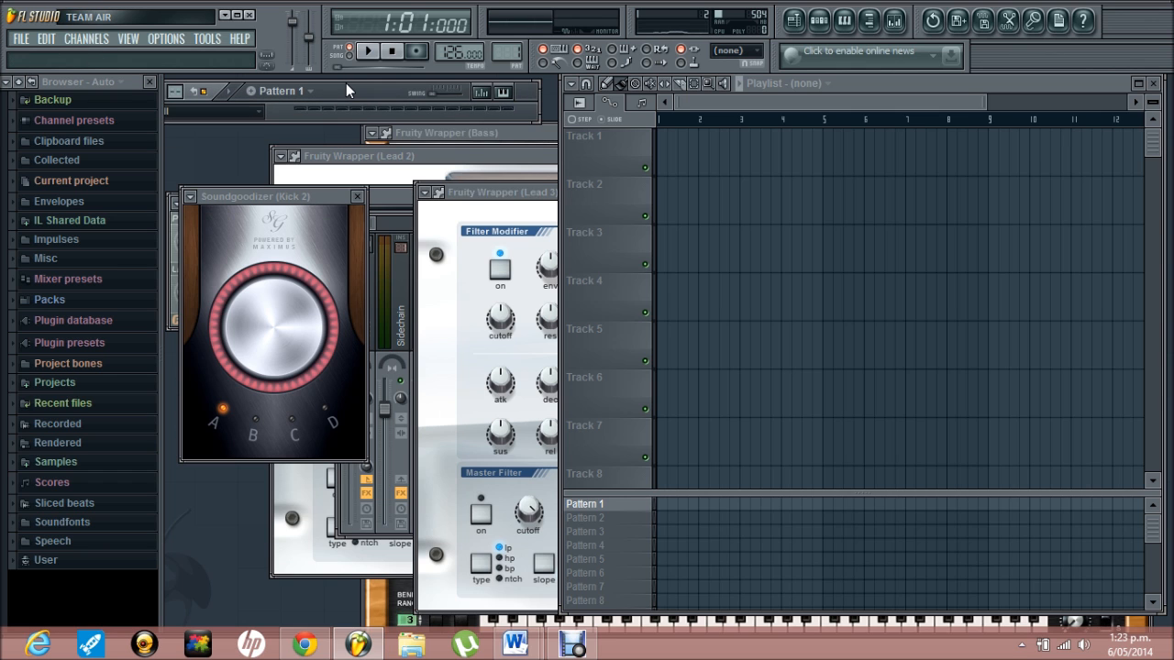
{"action": "double_click", "coordinate": [348, 89]}
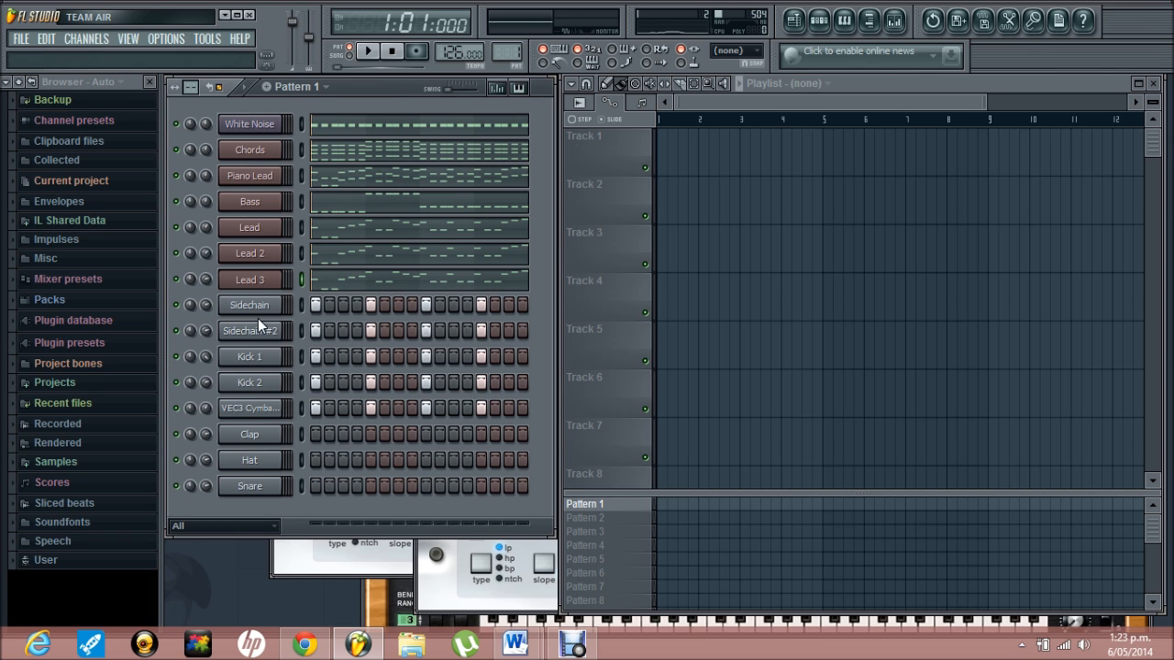
- Rename the VEC3 Cymbals Ride 27 channel as Ride
{"action": "right_click", "coordinate": [267, 415]}
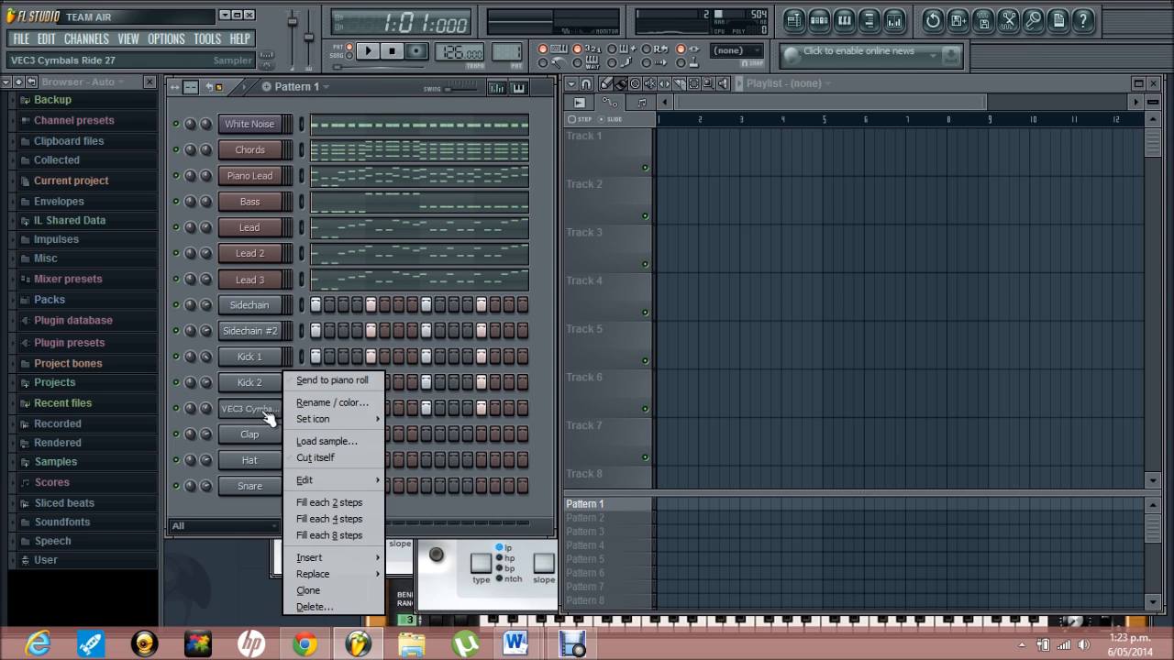
{"action": "left_click", "coordinate": [288, 404]}
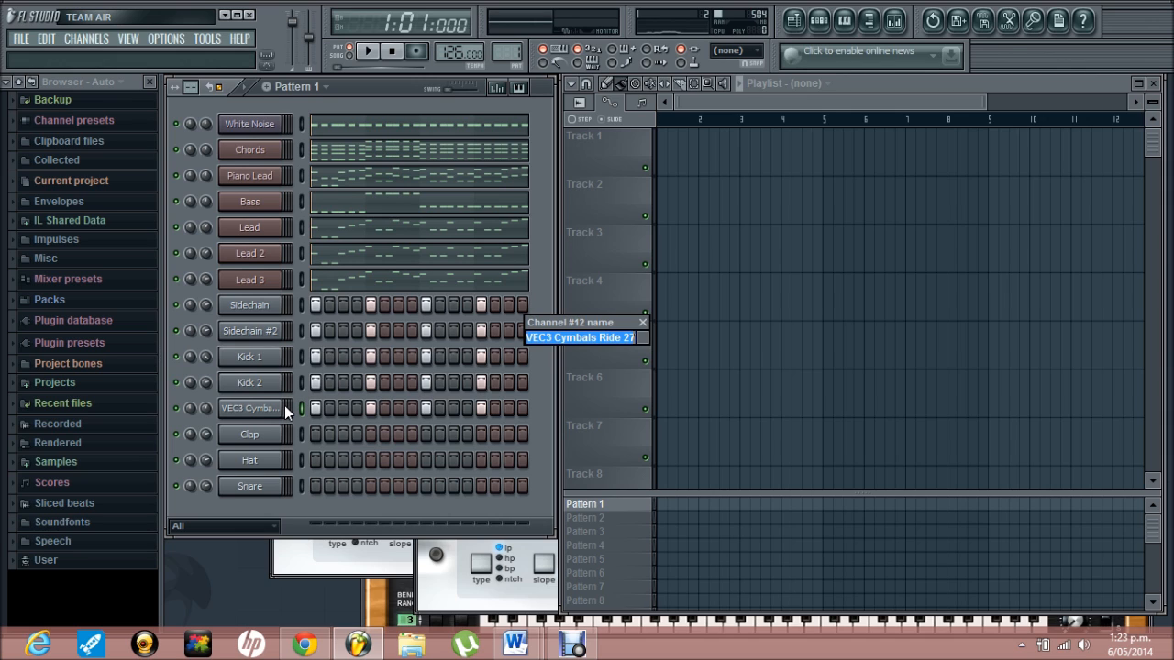
{"action": "type", "text": "Ride"}
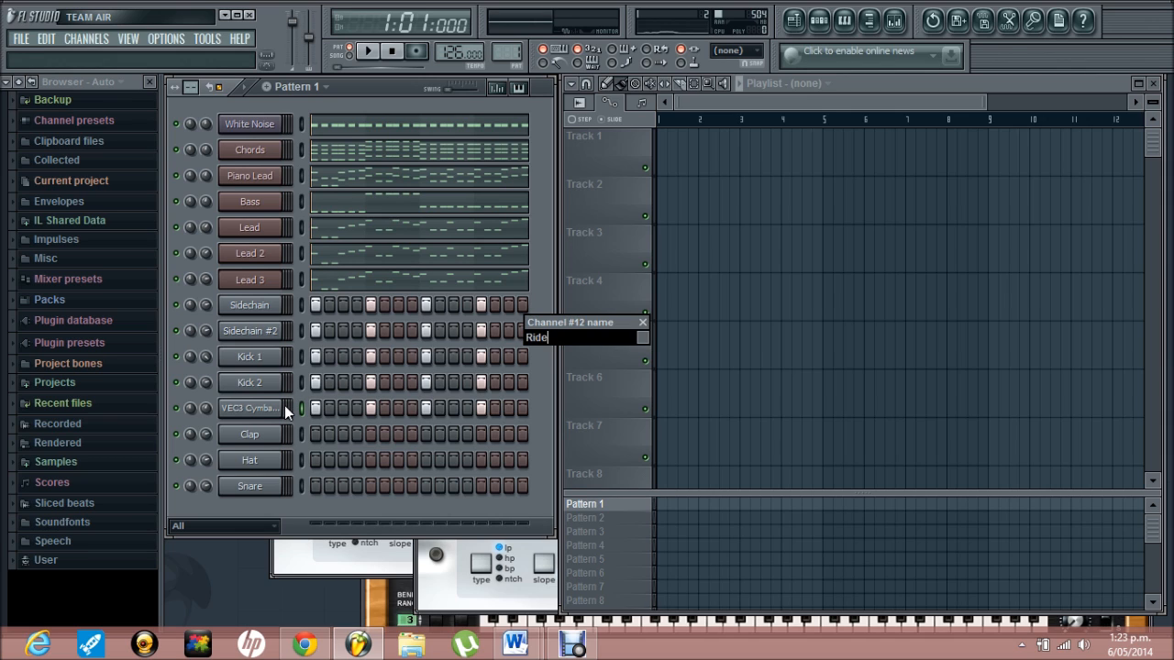
{"action": "key", "text": "Return"}
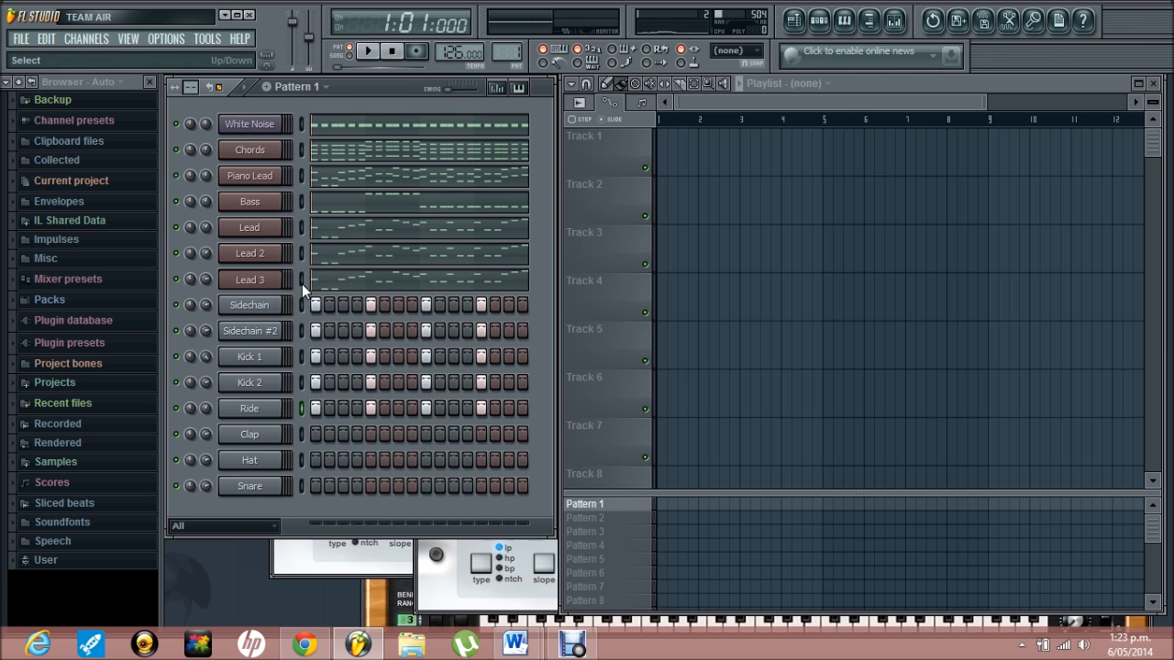
- Cut the notes from the Lead 2 and Lead 3 channels and clear all steps of Sidechain #2 and Kick 2
{"action": "left_click", "coordinate": [277, 228]}
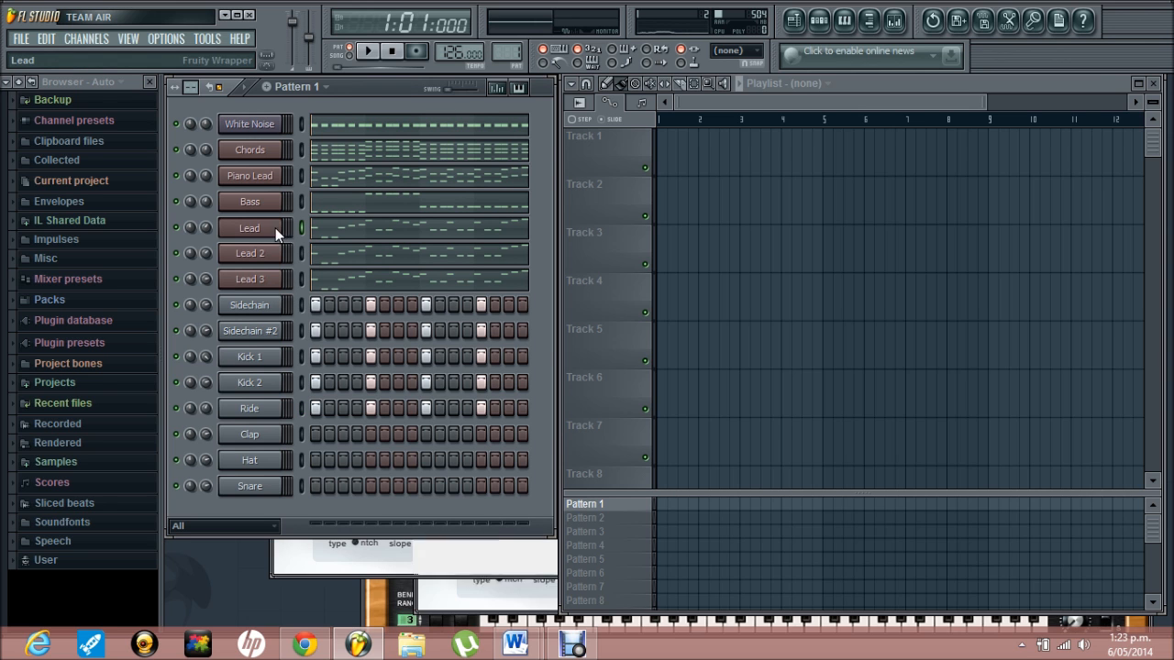
{"action": "left_click", "coordinate": [301, 254]}
{"action": "right_click", "coordinate": [303, 232]}
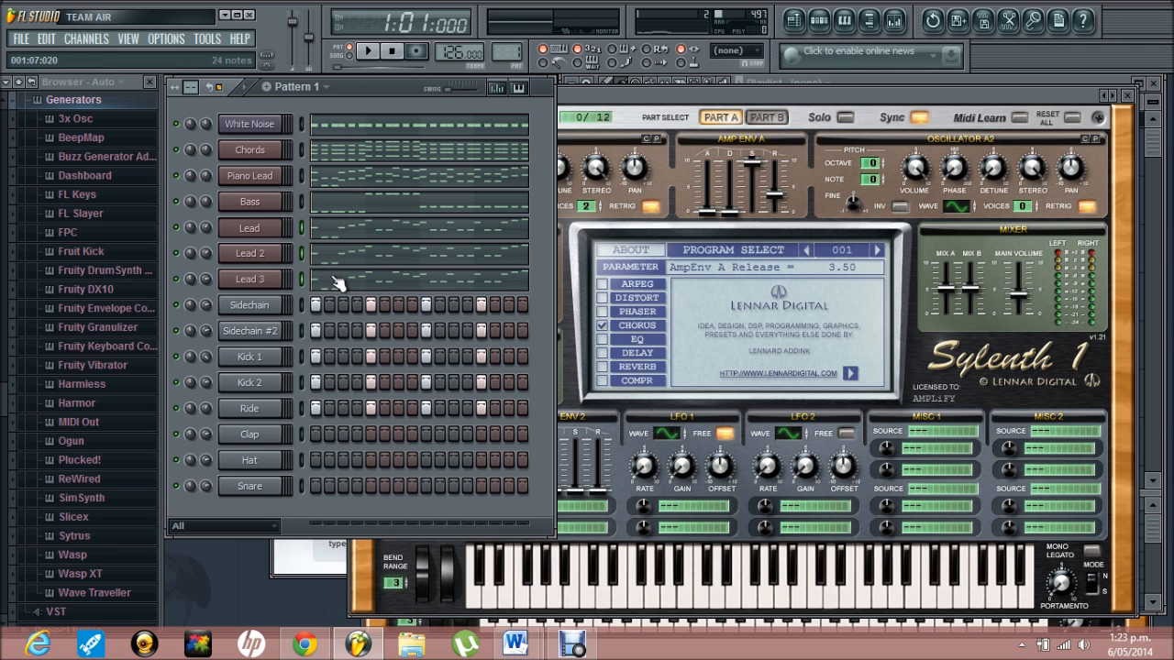
{"action": "left_click", "coordinate": [278, 255]}
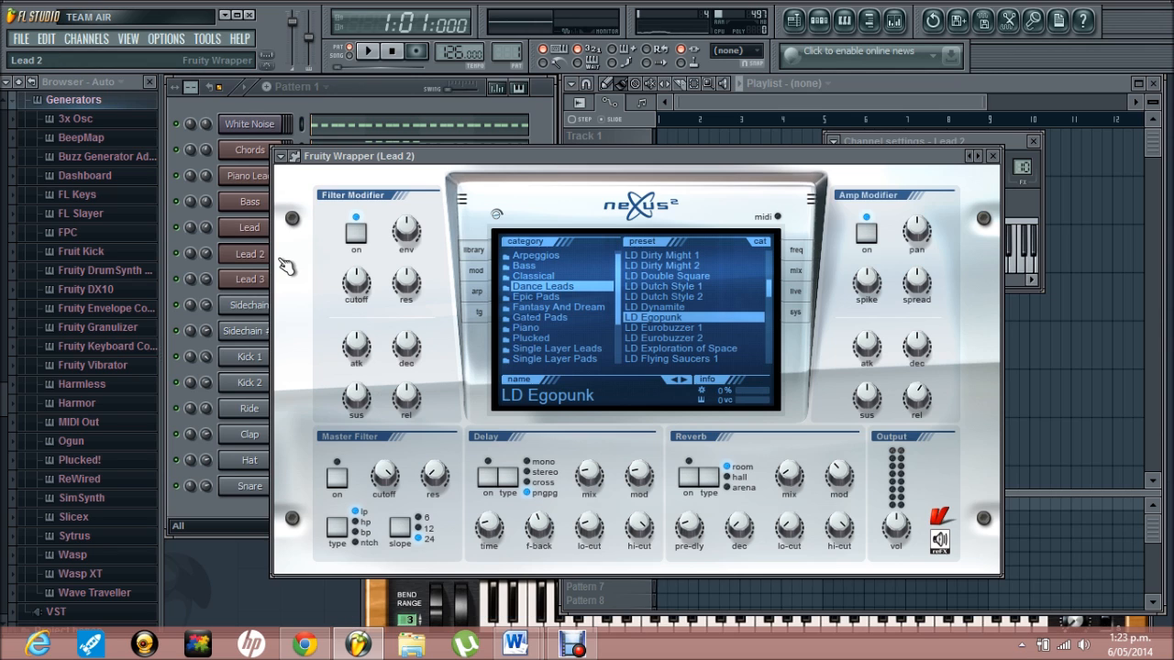
{"action": "left_click", "coordinate": [363, 85]}
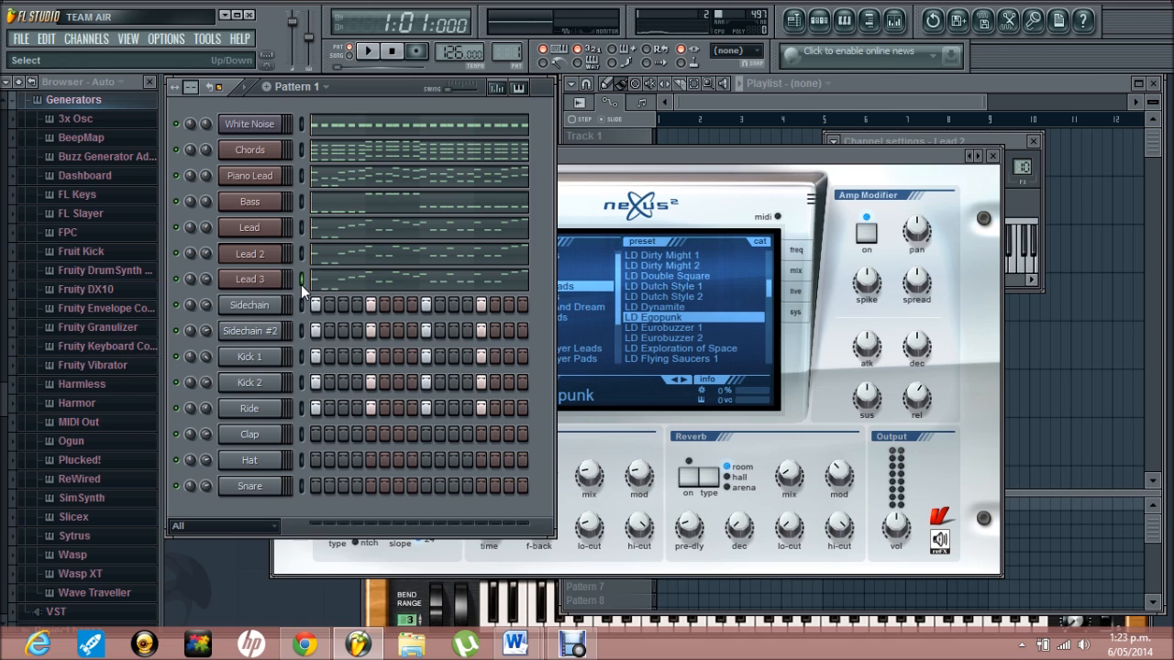
{"action": "key", "text": "ctrl+x"}
{"action": "key", "text": "ctrl+x"}
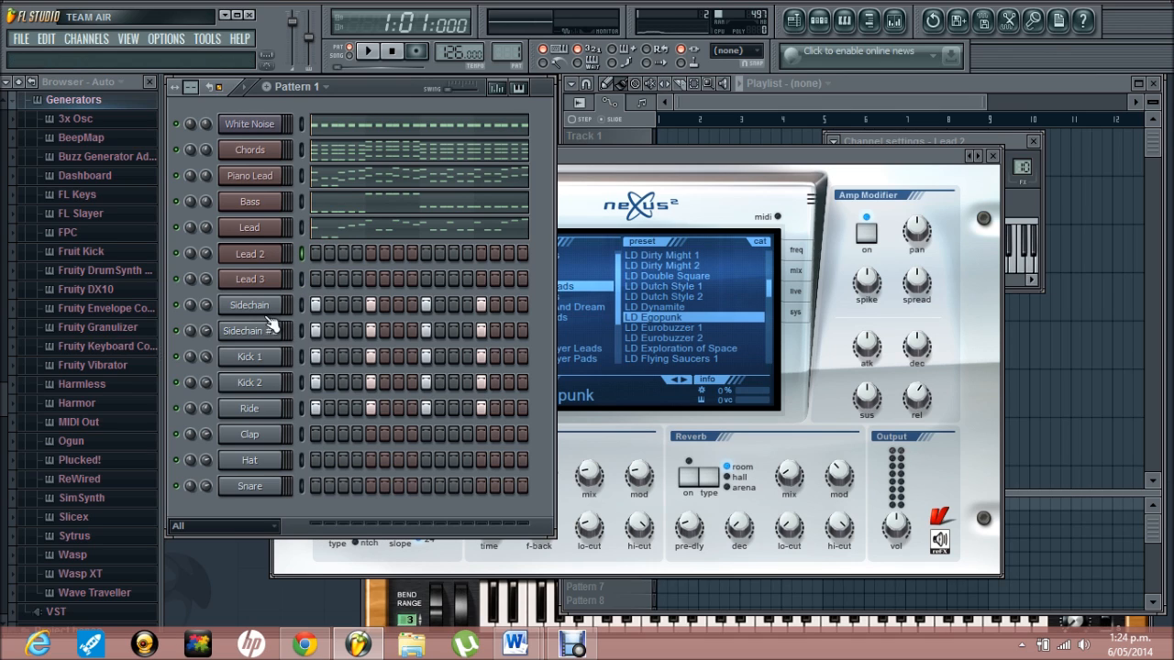
{"action": "left_click_drag", "start_coordinate": [313, 331], "coordinate": [412, 318]}
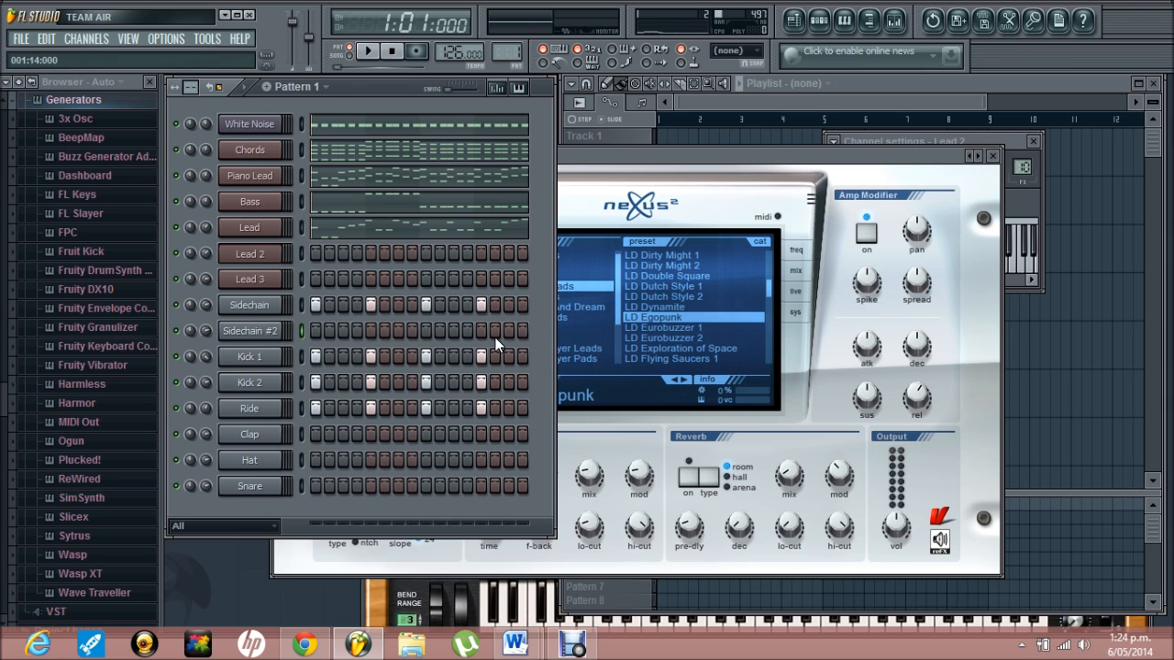
{"action": "left_click_drag", "start_coordinate": [313, 382], "coordinate": [479, 380]}
- Bring the Playlist back to the front and look through the available options for Pattern 1
{"action": "left_click", "coordinate": [942, 77]}
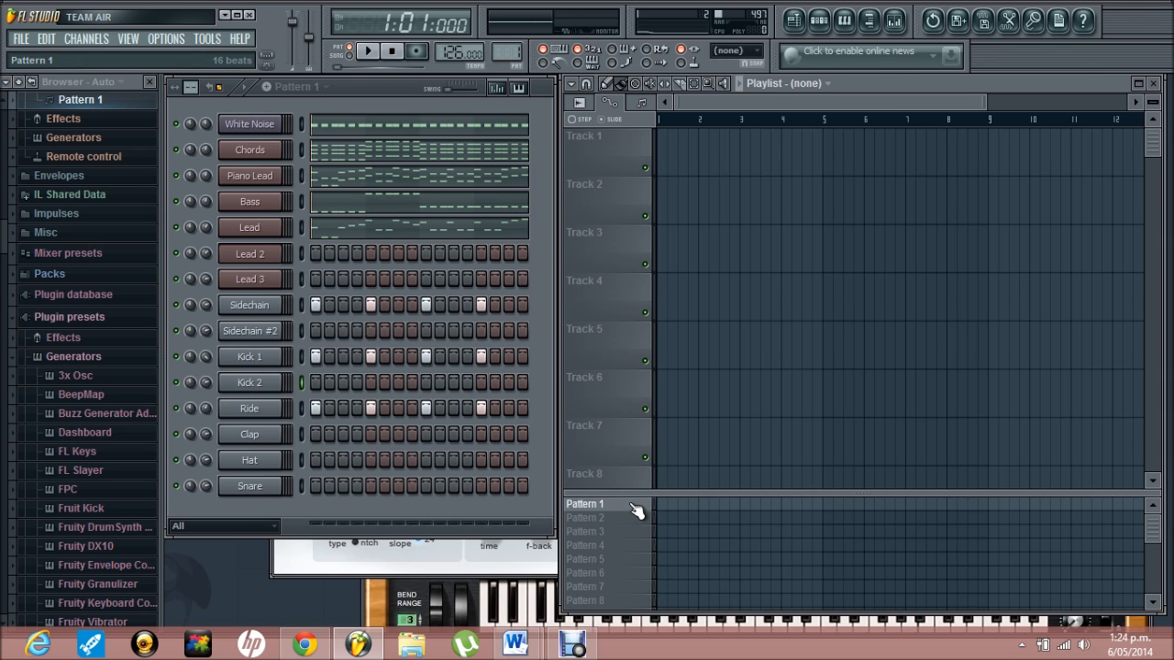
{"action": "left_click", "coordinate": [321, 88]}
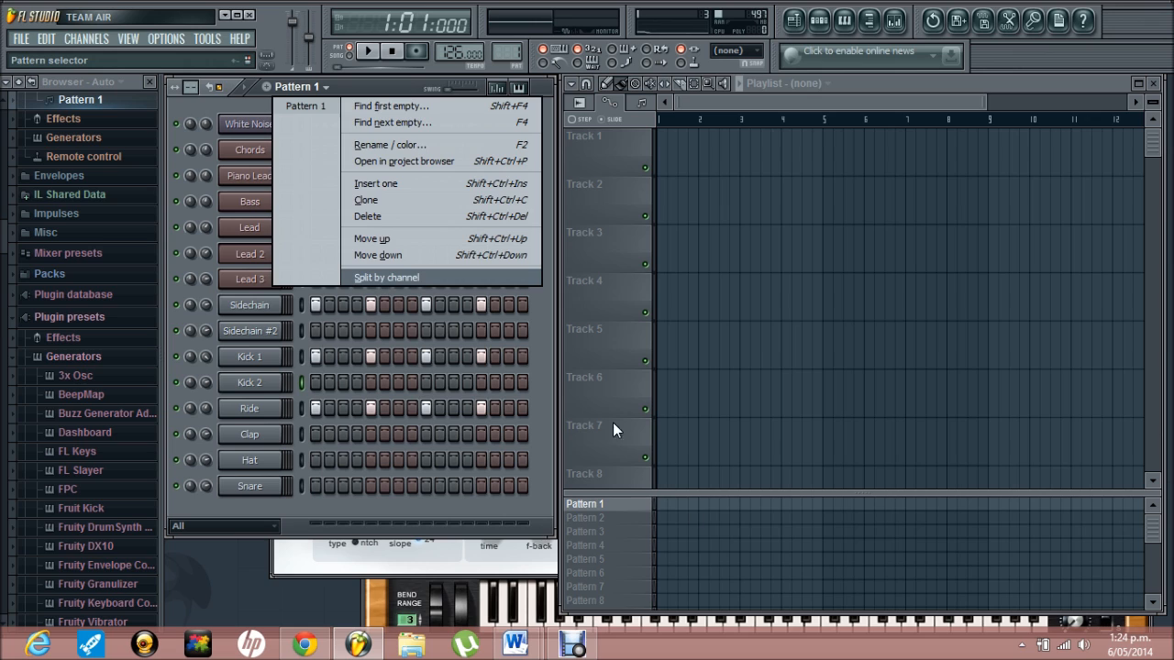
{"action": "left_click", "coordinate": [621, 499]}
{"action": "right_click", "coordinate": [622, 502]}
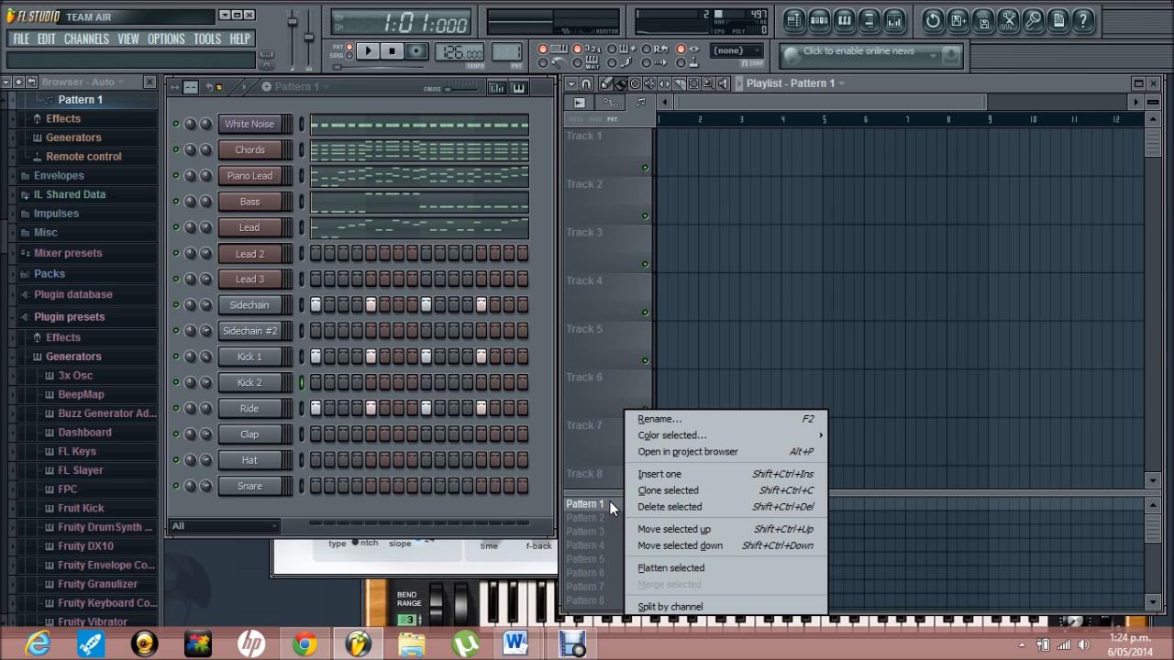
{"action": "left_click", "coordinate": [610, 502]}
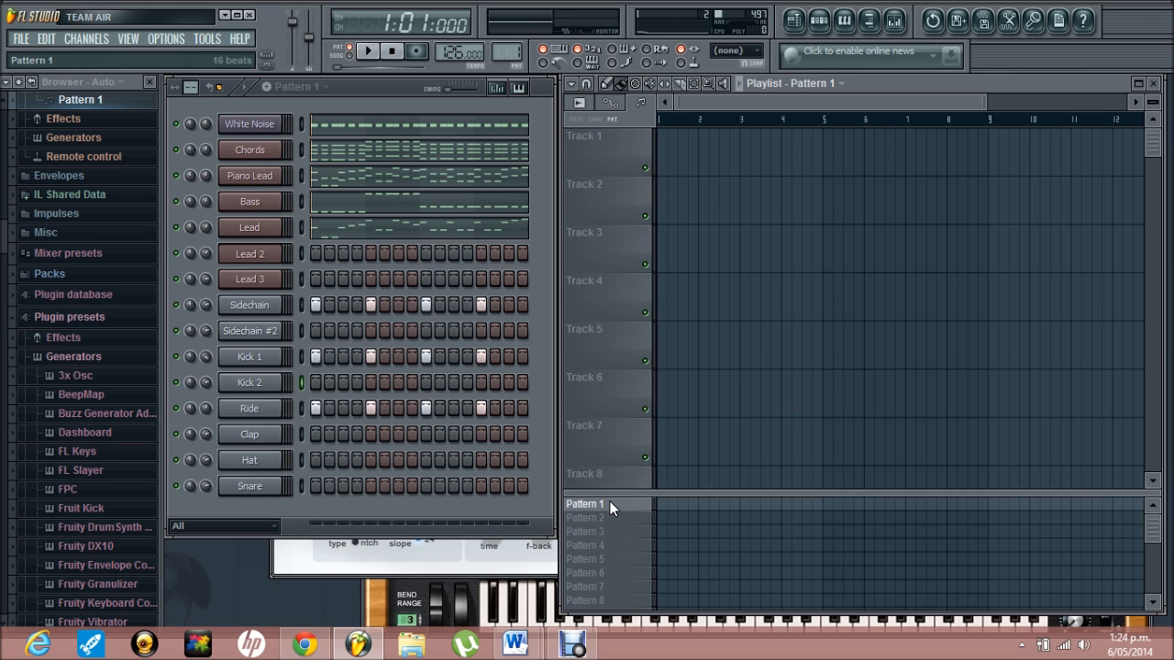
- Switch the legacy pattern blocks option off and back on in the general settings
{"action": "left_click", "coordinate": [172, 44]}
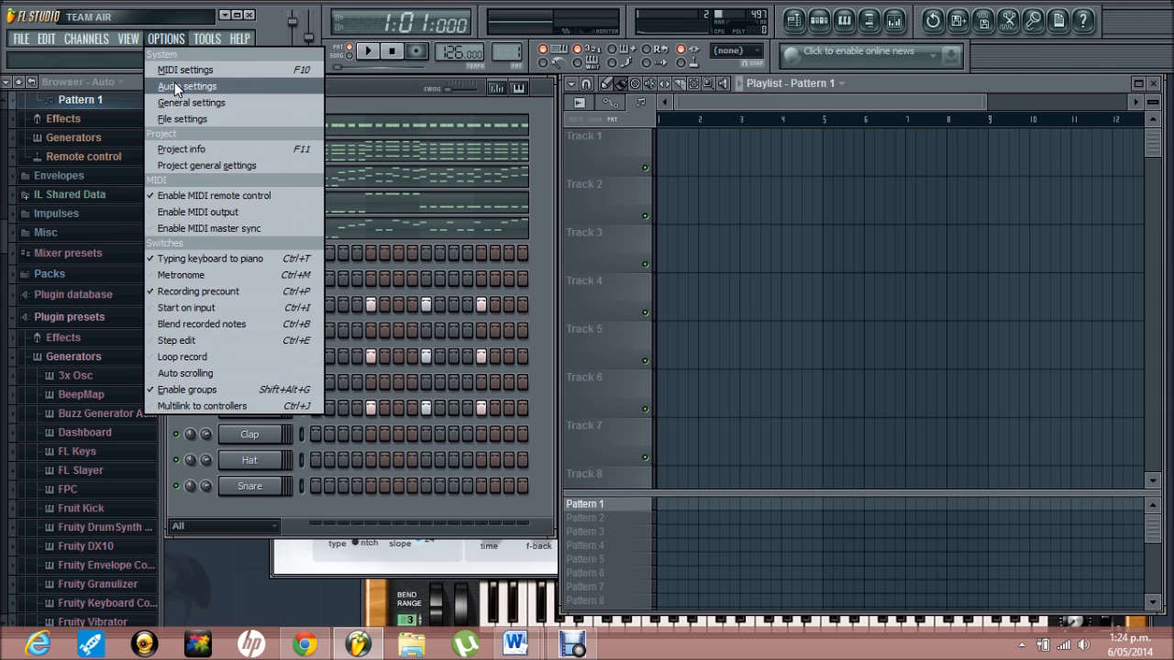
{"action": "left_click", "coordinate": [182, 86]}
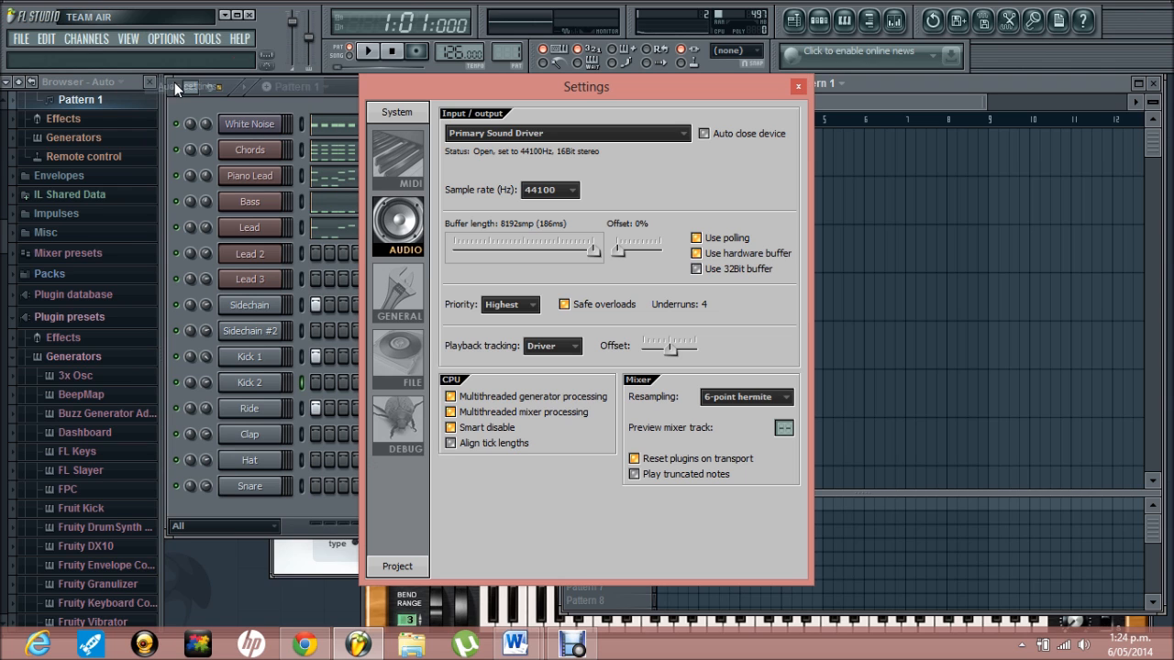
{"action": "left_click", "coordinate": [396, 292]}
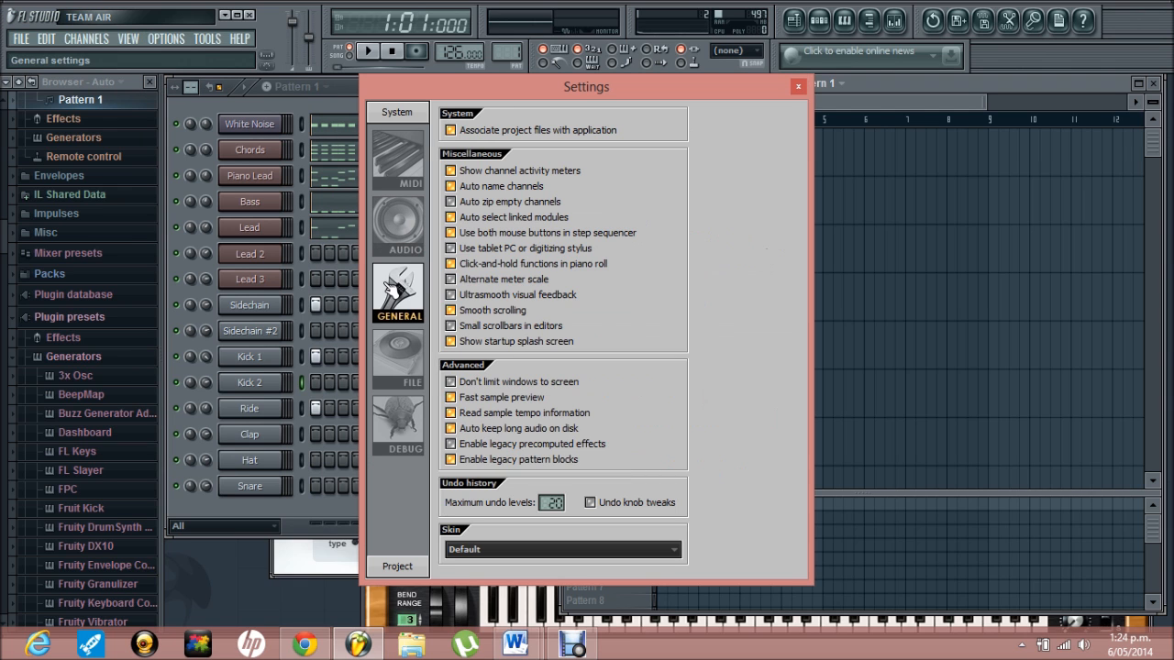
{"action": "left_click", "coordinate": [451, 461]}
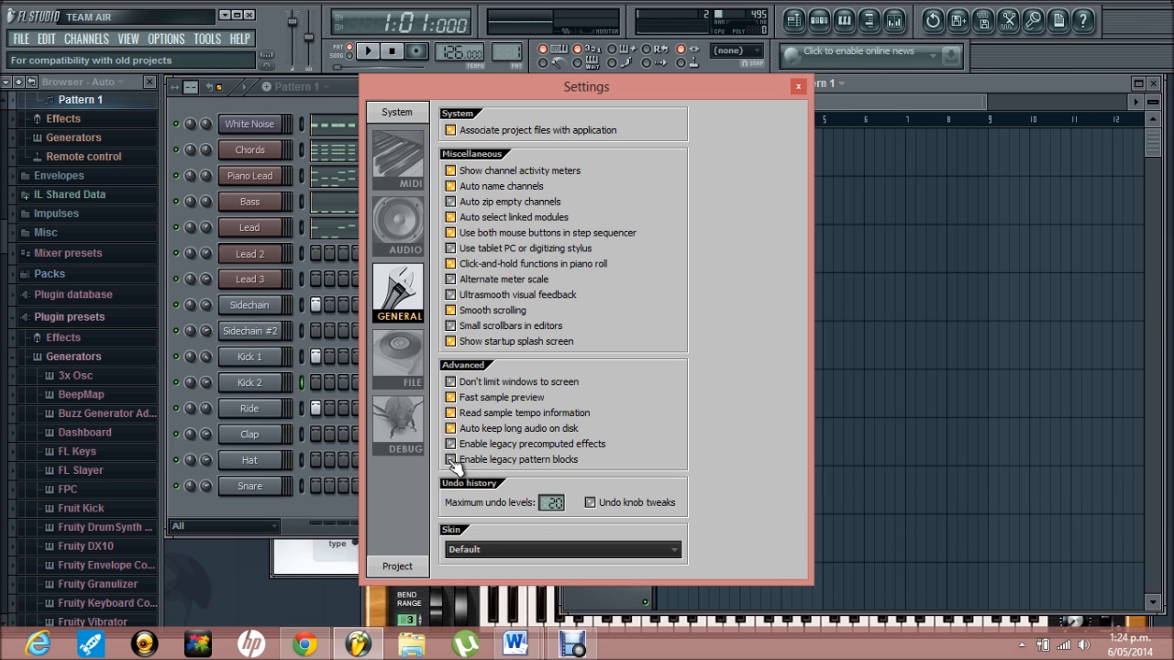
{"action": "left_click", "coordinate": [452, 461]}
{"action": "left_click", "coordinate": [750, 388]}
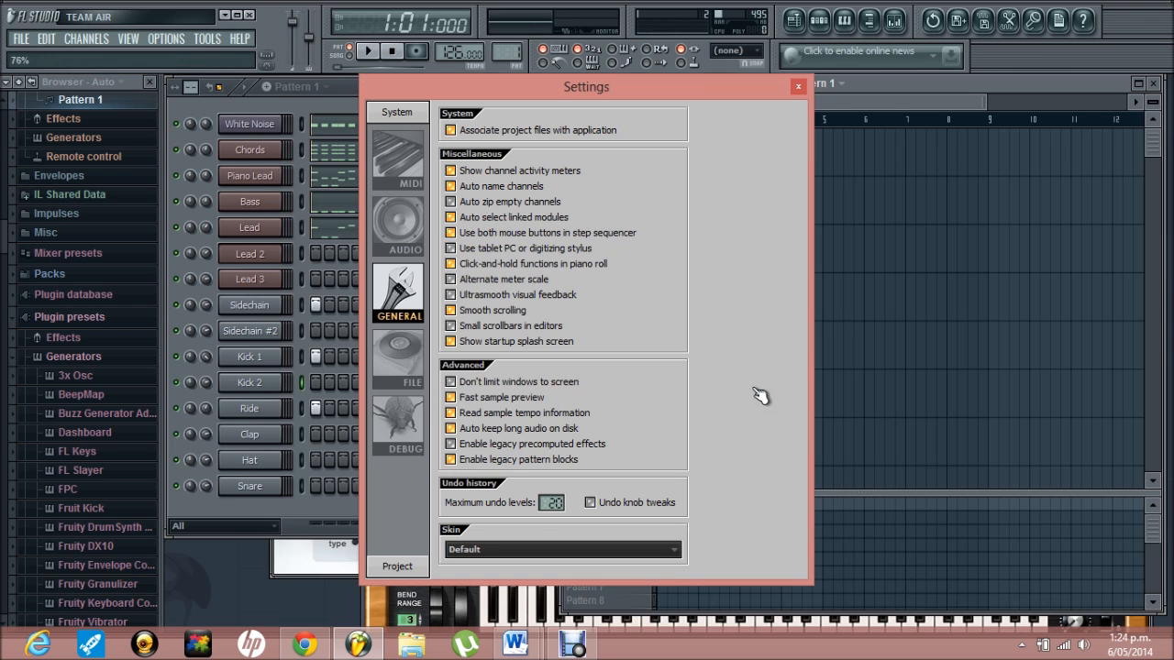
{"action": "left_click", "coordinate": [798, 87]}
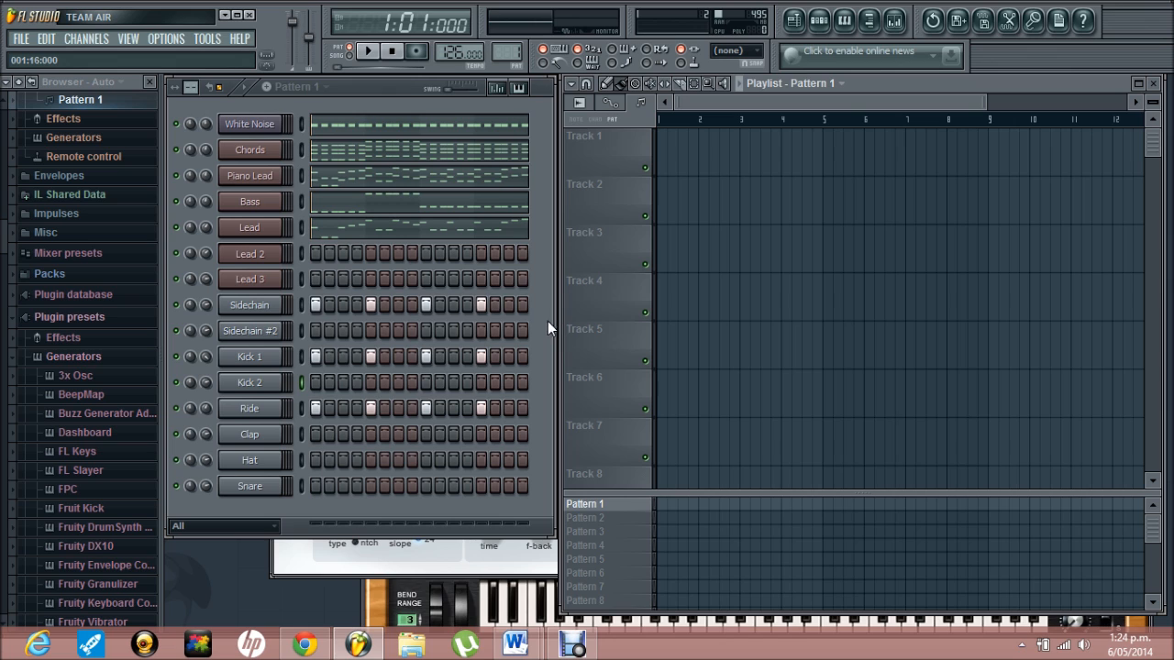
- Split Pattern 1 by channel into separate patterns
{"action": "right_click", "coordinate": [638, 514]}
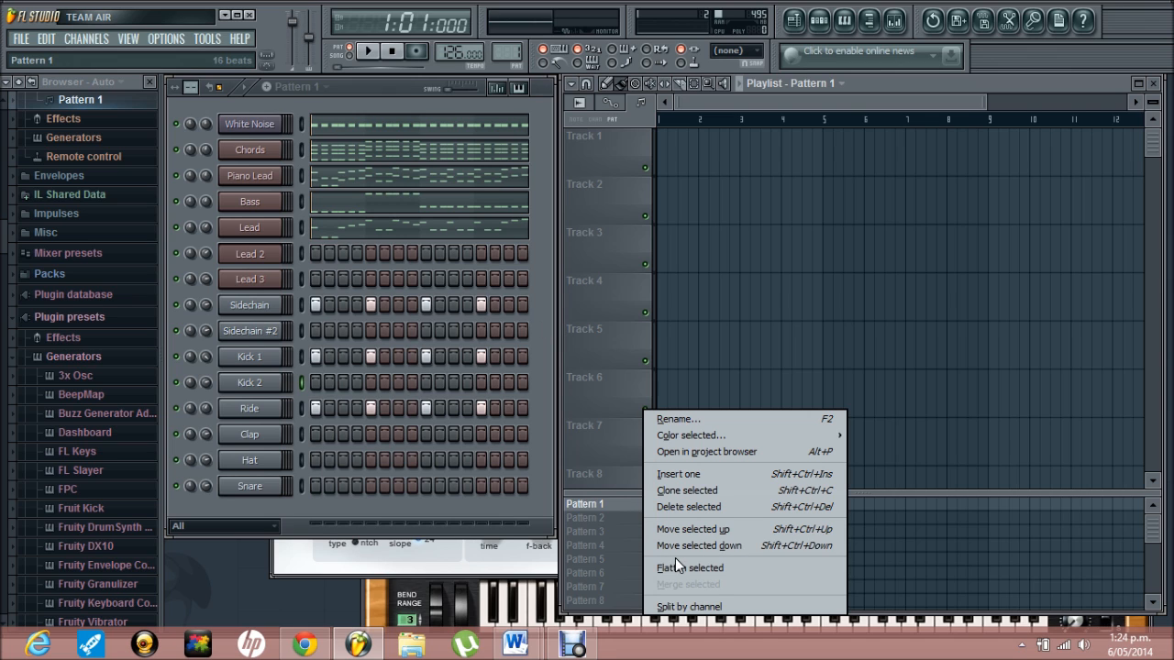
{"action": "left_click", "coordinate": [367, 90]}
{"action": "left_click", "coordinate": [328, 88]}
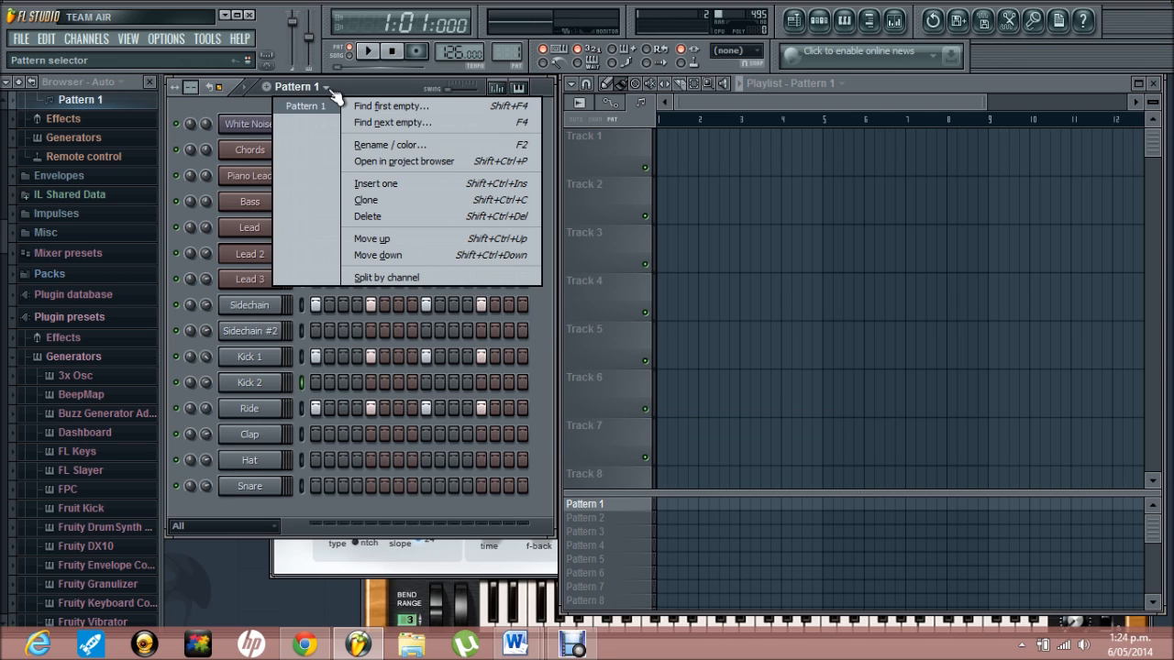
{"action": "left_click", "coordinate": [380, 278]}
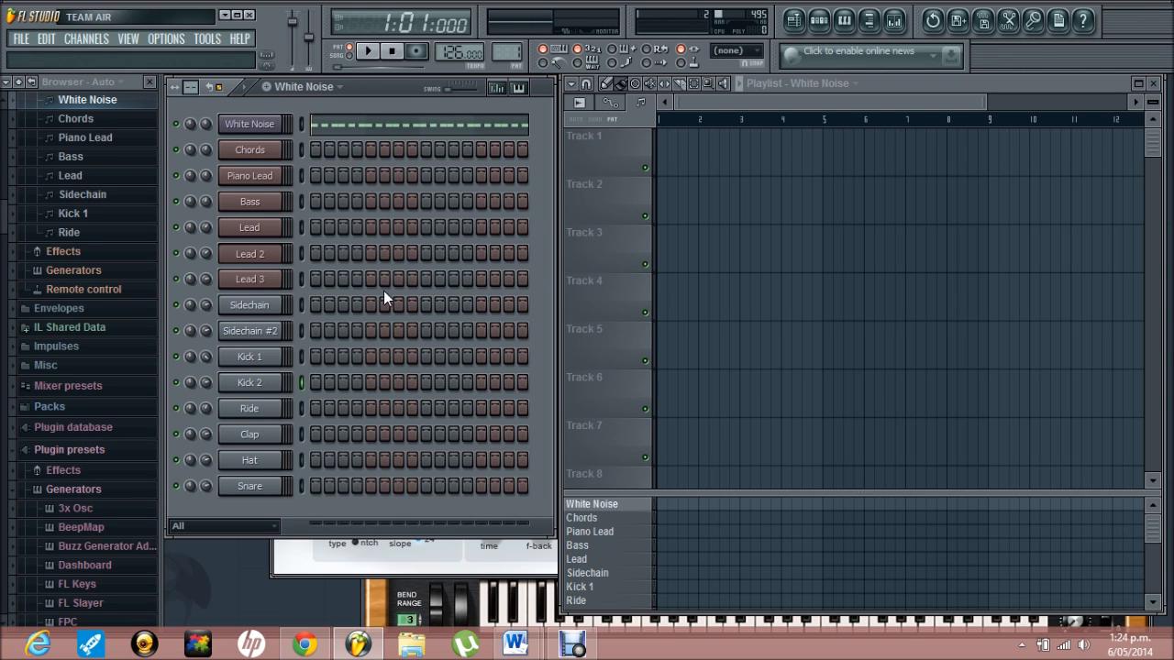
{"action": "scroll", "coordinate": [650, 581], "scroll_direction": "down", "scroll_amount": 4}
{"action": "scroll", "coordinate": [650, 582], "scroll_direction": "up", "scroll_amount": 4}
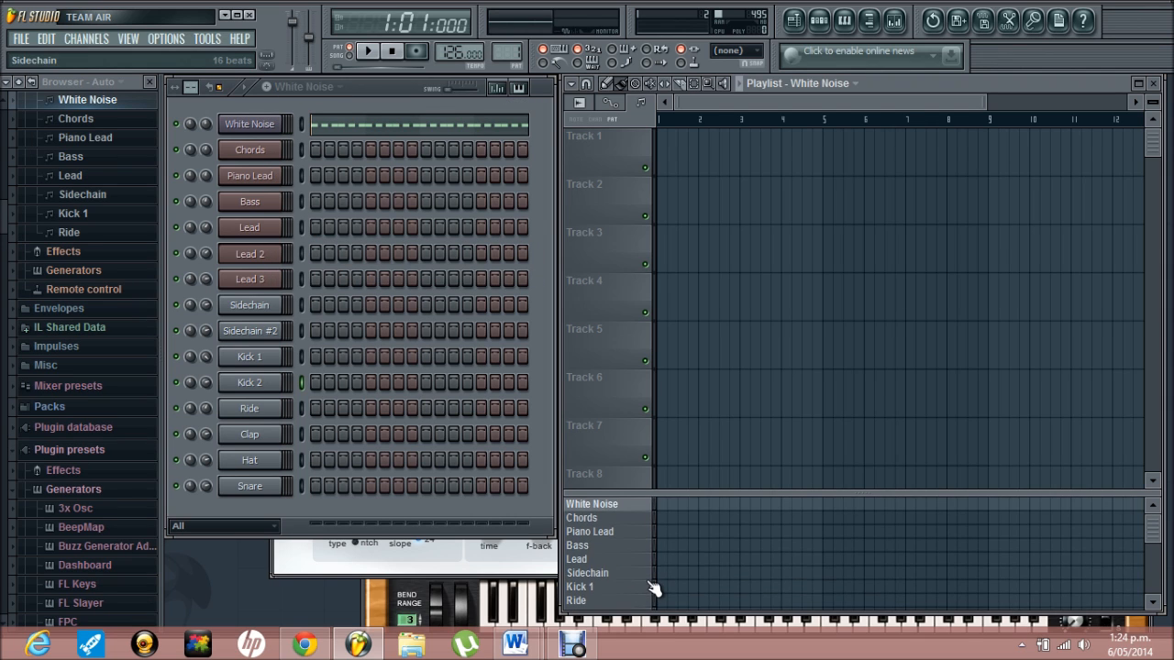
- In the Lead pattern, paste the cut lead notes into the Lead 2 and Lead 3 channels
{"action": "left_click", "coordinate": [344, 87]}
{"action": "left_click", "coordinate": [361, 85]}
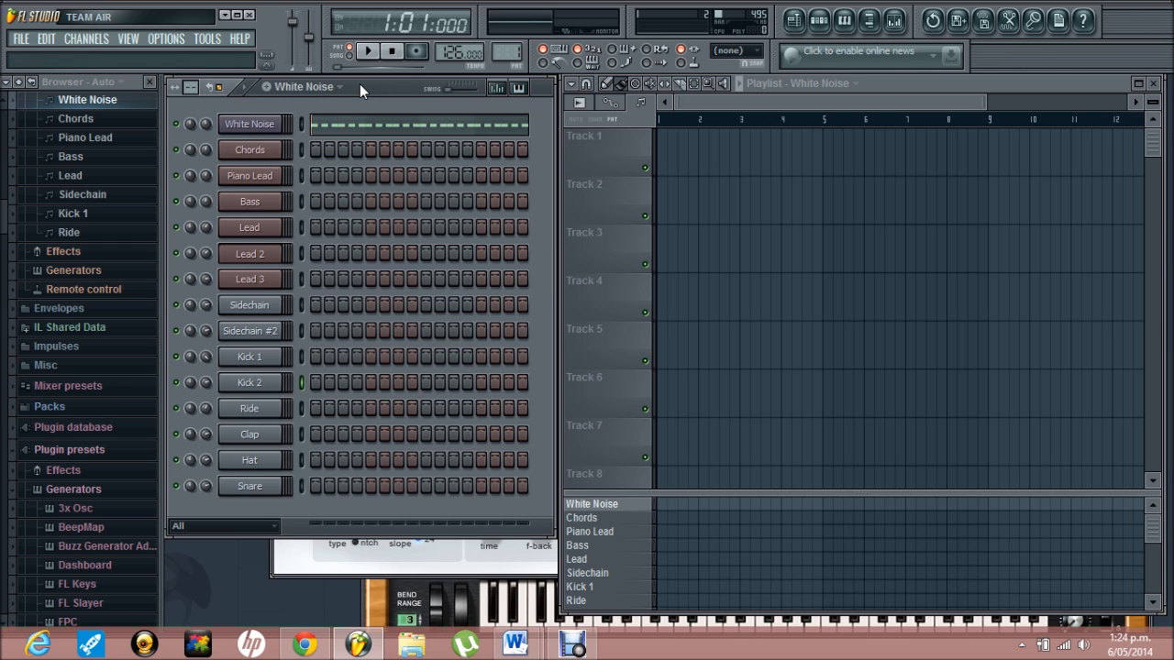
{"action": "double_click", "coordinate": [359, 84]}
{"action": "double_click", "coordinate": [360, 84]}
{"action": "scroll", "coordinate": [359, 83], "scroll_direction": "down", "scroll_amount": 1}
{"action": "scroll", "coordinate": [359, 83], "scroll_direction": "down", "scroll_amount": 1}
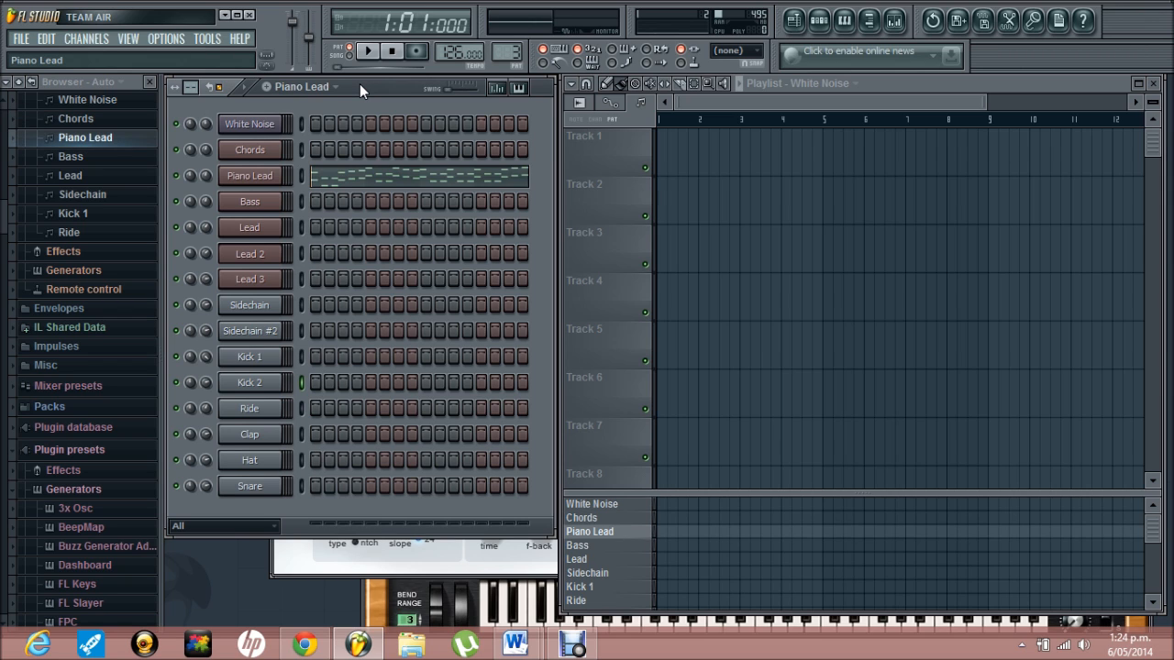
{"action": "scroll", "coordinate": [360, 83], "scroll_direction": "down", "scroll_amount": 1}
{"action": "scroll", "coordinate": [360, 84], "scroll_direction": "down", "scroll_amount": 1}
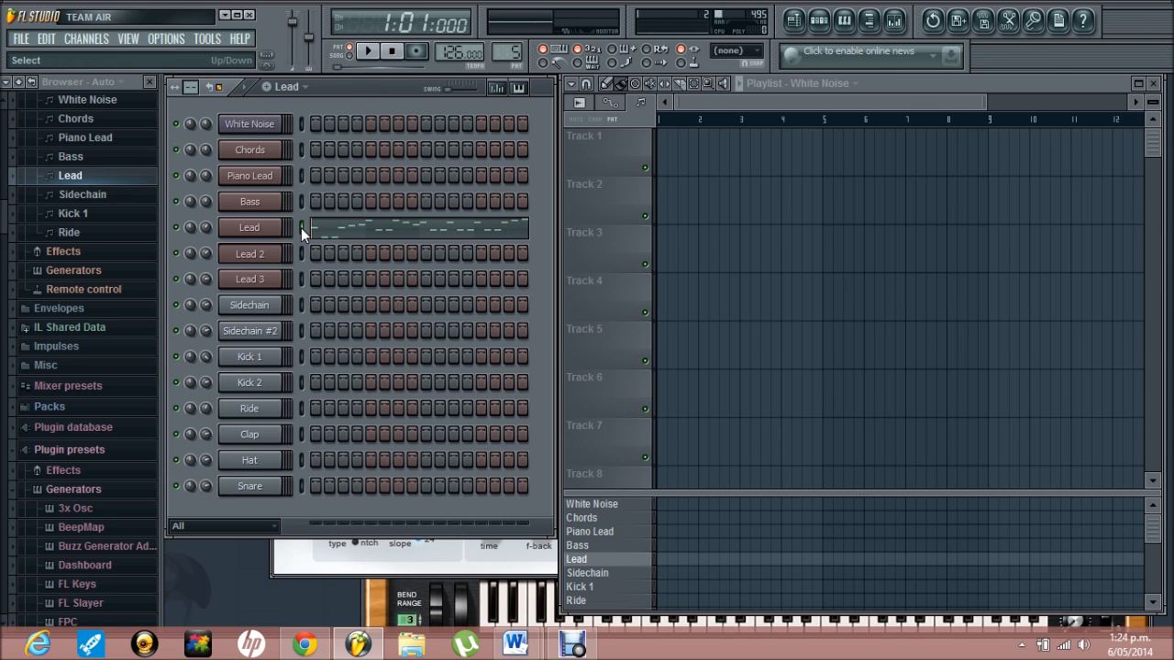
{"action": "left_click", "coordinate": [301, 254]}
{"action": "key", "text": "ctrl+v"}
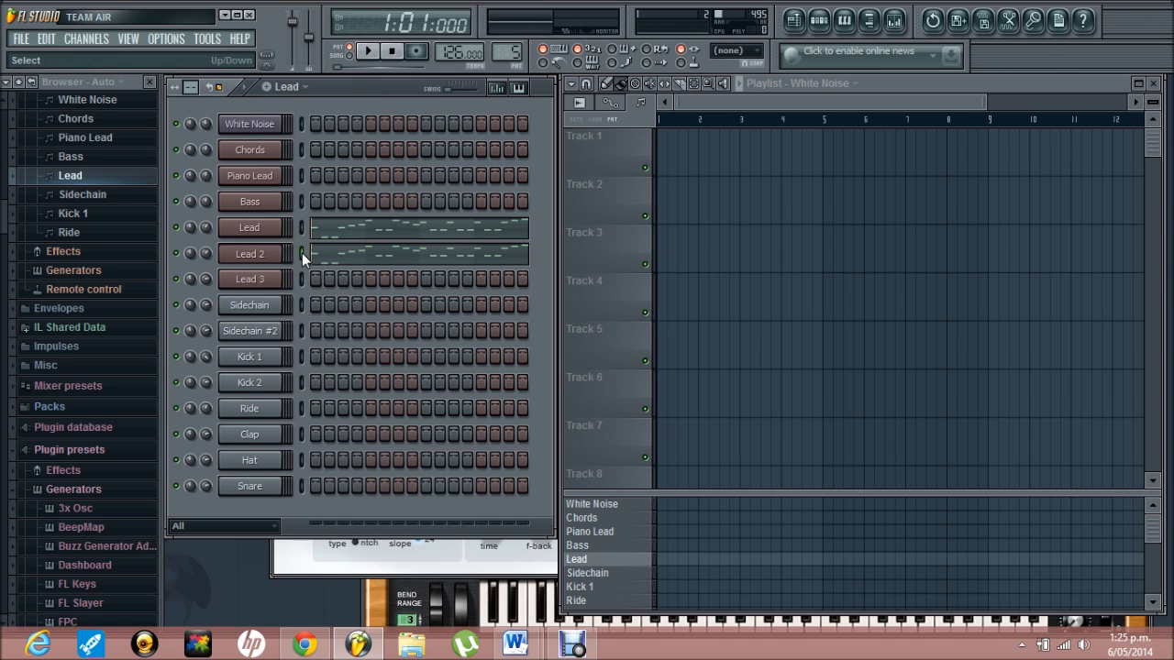
{"action": "left_click", "coordinate": [299, 277]}
{"action": "key", "text": "ctrl+v"}
{"action": "left_click", "coordinate": [302, 227]}
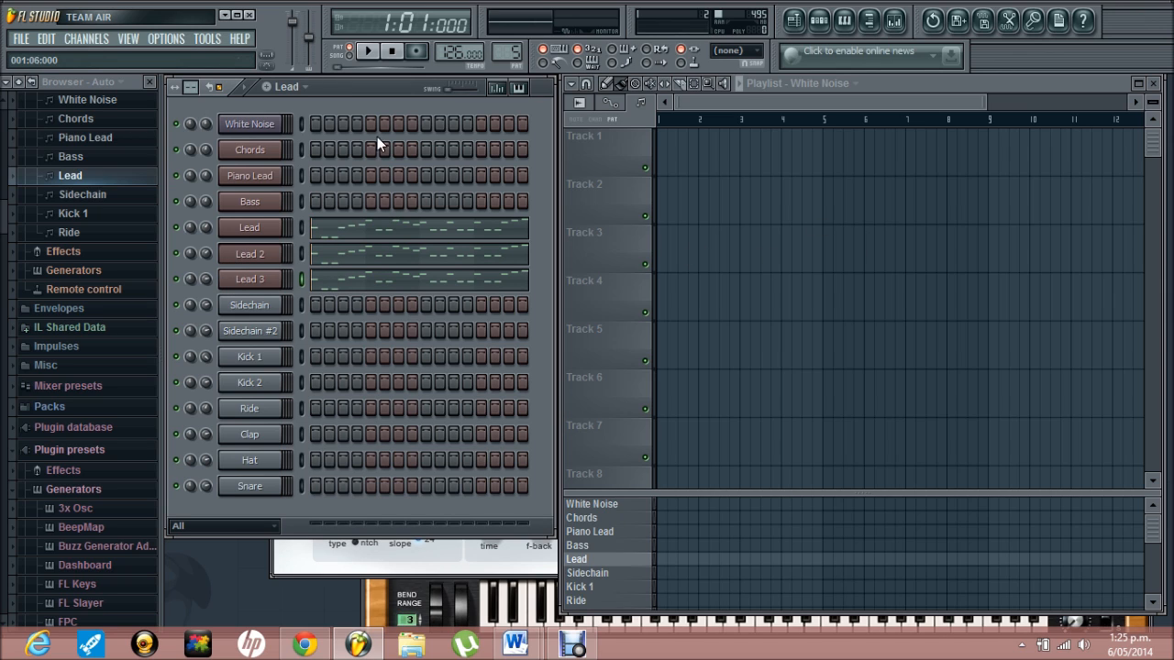
- In the Sidechain pattern, clear the Sidechain channel's piano roll notes and fill each 4 steps on both Sidechain and Sidechain #2
{"action": "left_click", "coordinate": [307, 87]}
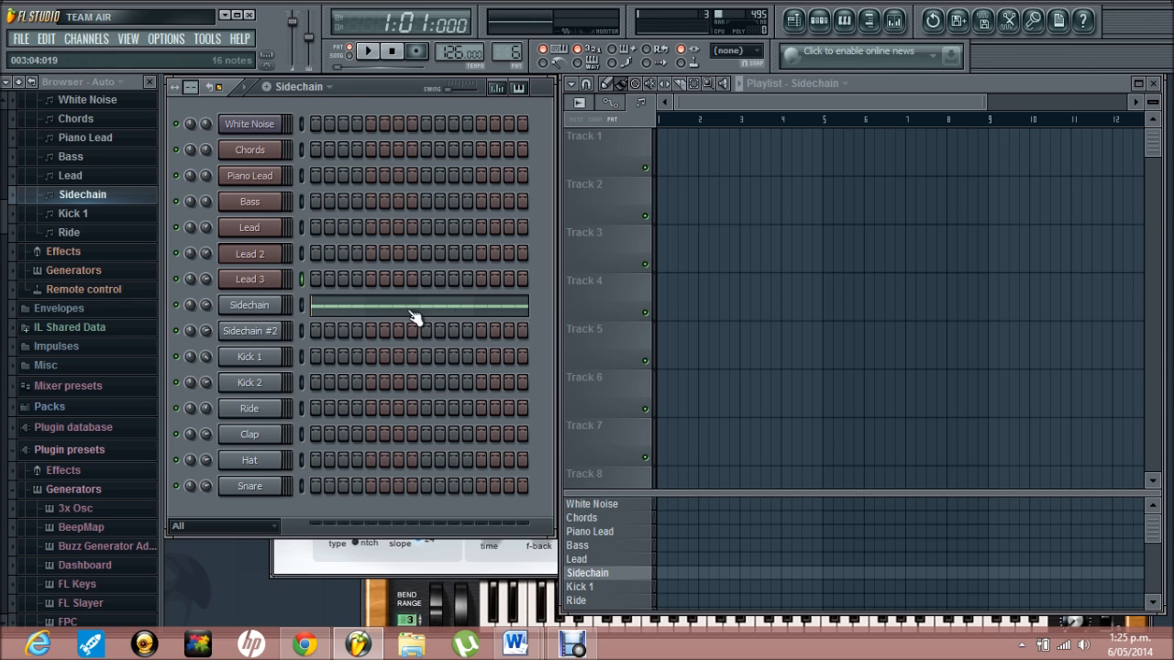
{"action": "left_click", "coordinate": [303, 308]}
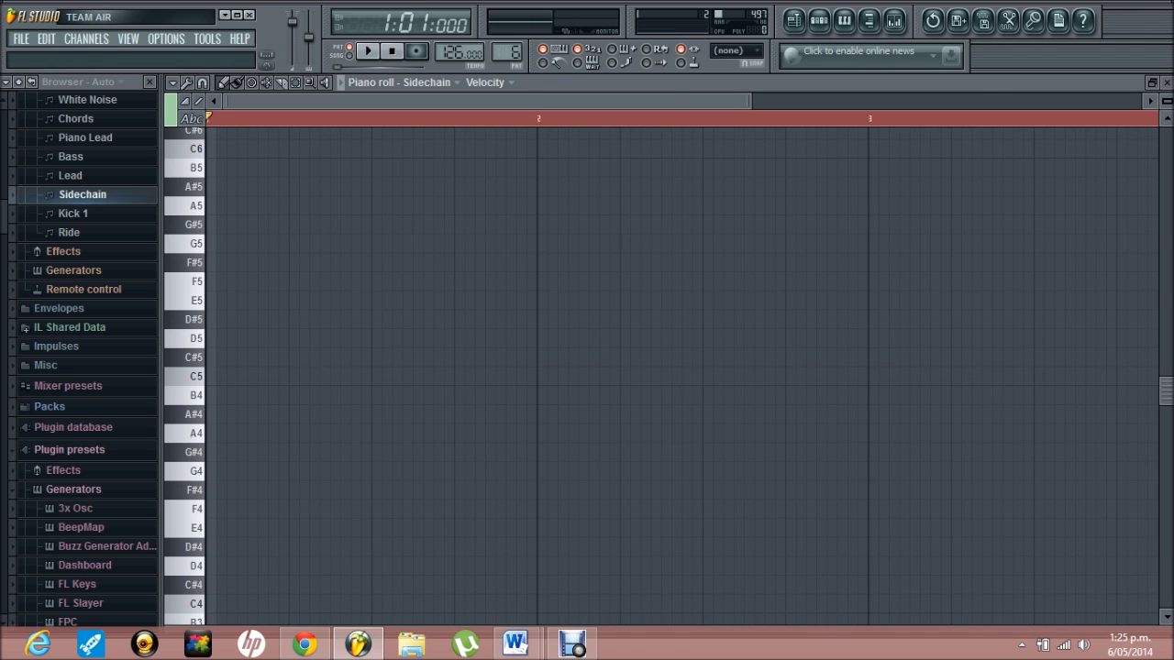
{"action": "left_click", "coordinate": [1167, 83]}
{"action": "right_click", "coordinate": [285, 297]}
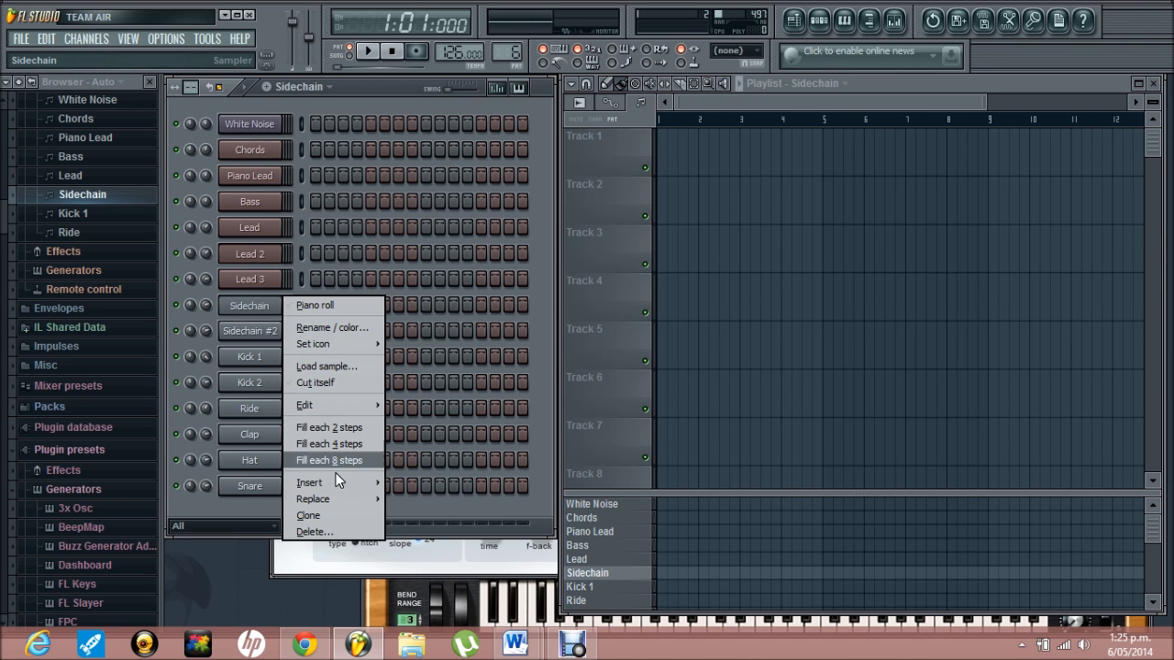
{"action": "left_click", "coordinate": [330, 443]}
{"action": "right_click", "coordinate": [270, 340]}
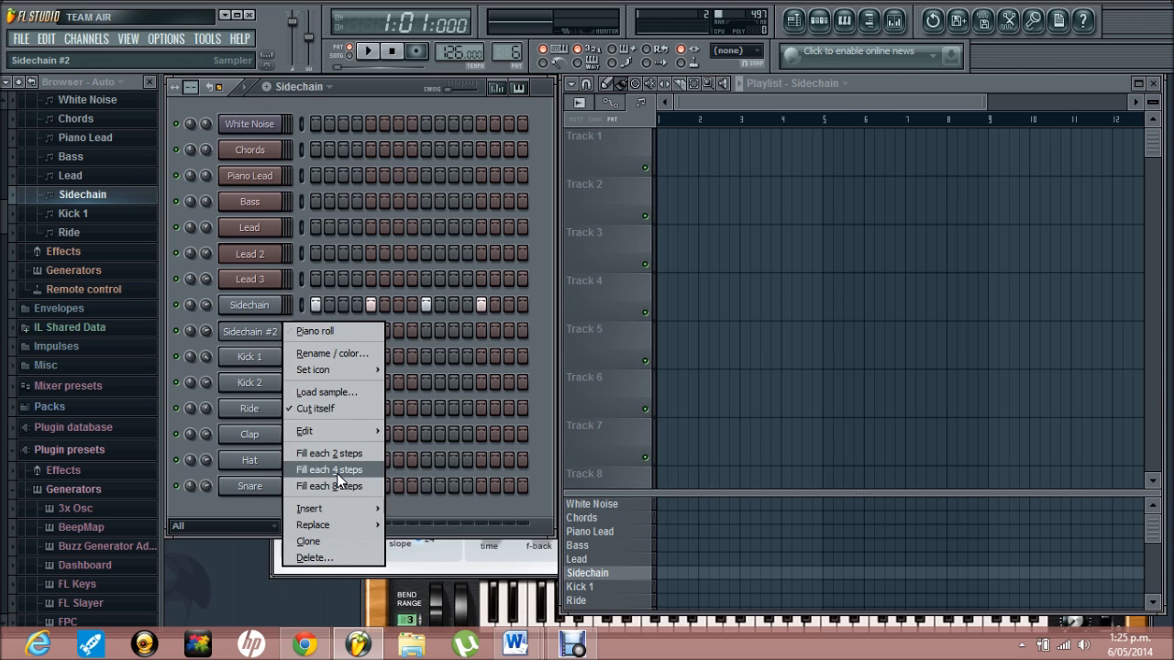
{"action": "left_click", "coordinate": [336, 472]}
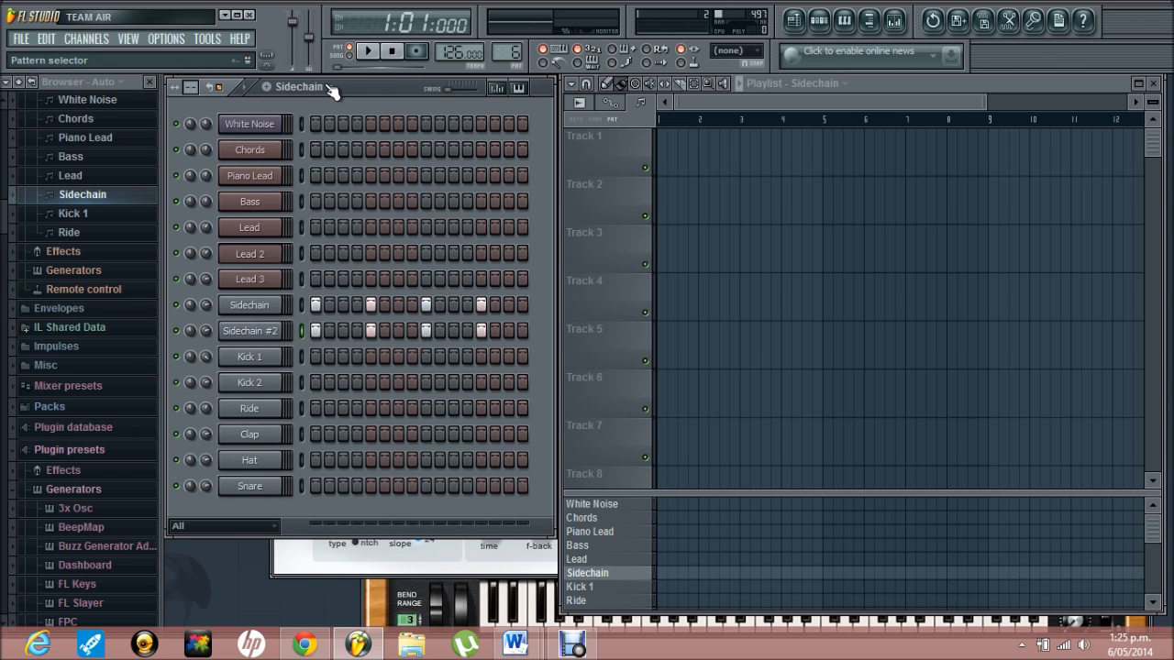
- In the Kick 1 pattern, cut the Kick 1 notes and fill each 4 steps on both Kick 1 and Kick 2
{"action": "key", "text": "KP_Add"}
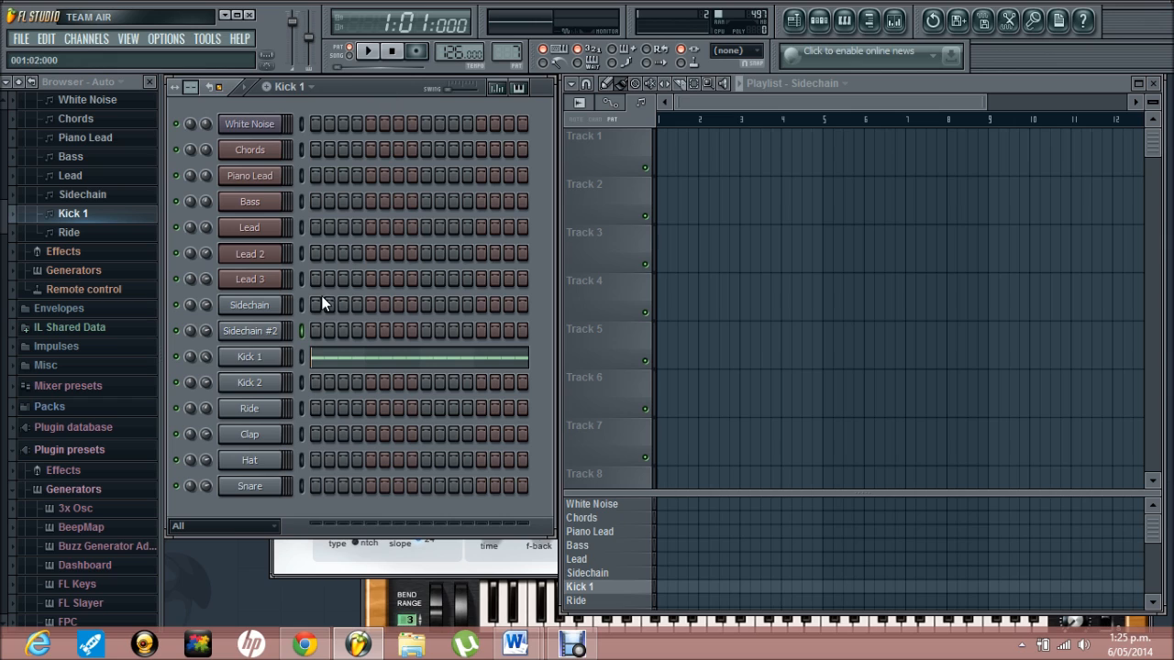
{"action": "left_click", "coordinate": [300, 357]}
{"action": "key", "text": "ctrl+x"}
{"action": "right_click", "coordinate": [280, 372]}
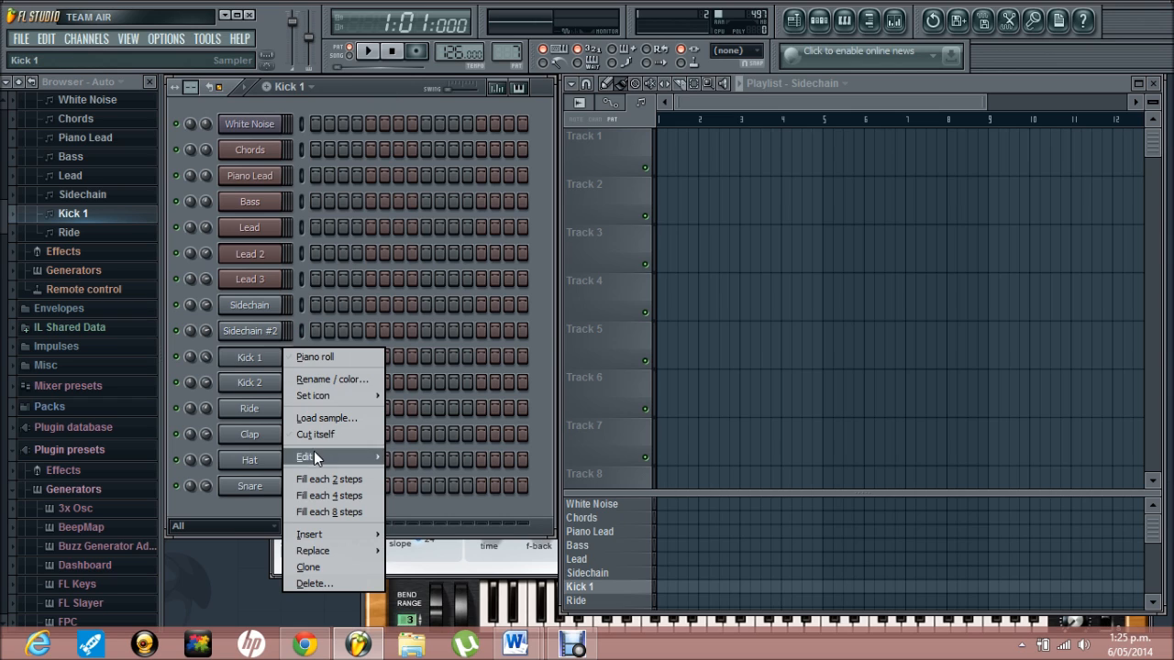
{"action": "left_click", "coordinate": [319, 493]}
{"action": "right_click", "coordinate": [275, 389]}
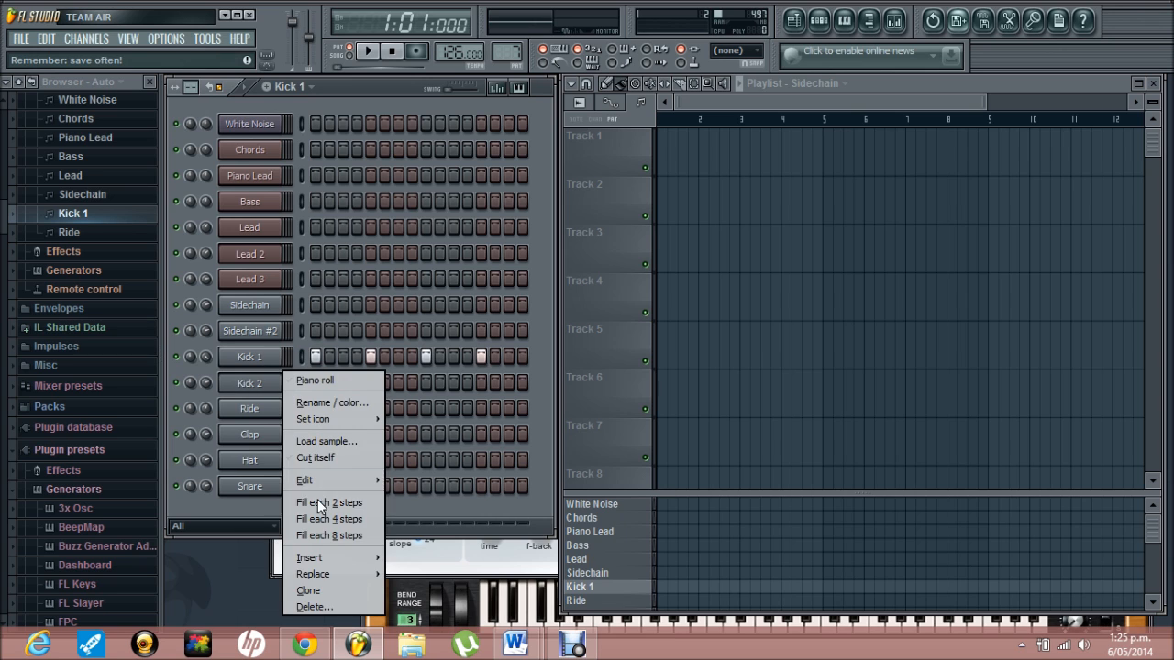
{"action": "left_click", "coordinate": [317, 523]}
- In the Ride pattern, replace the Ride channel's piano roll notes with a fill on each 4 steps
{"action": "key", "text": "KP_Add"}
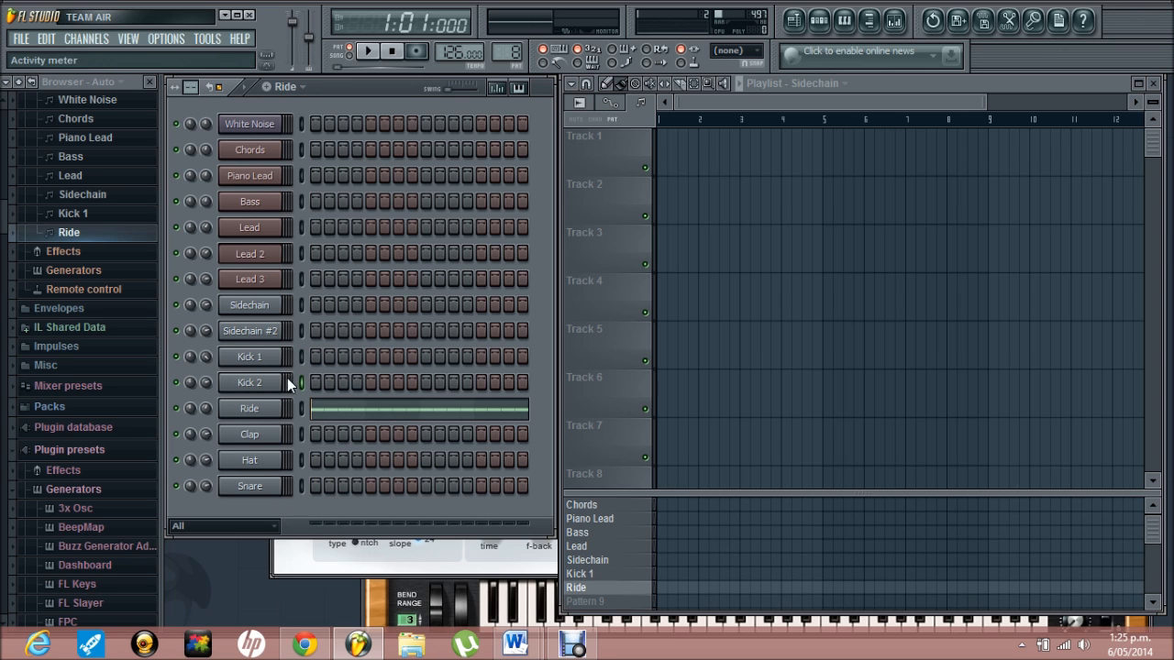
{"action": "right_click", "coordinate": [244, 418]}
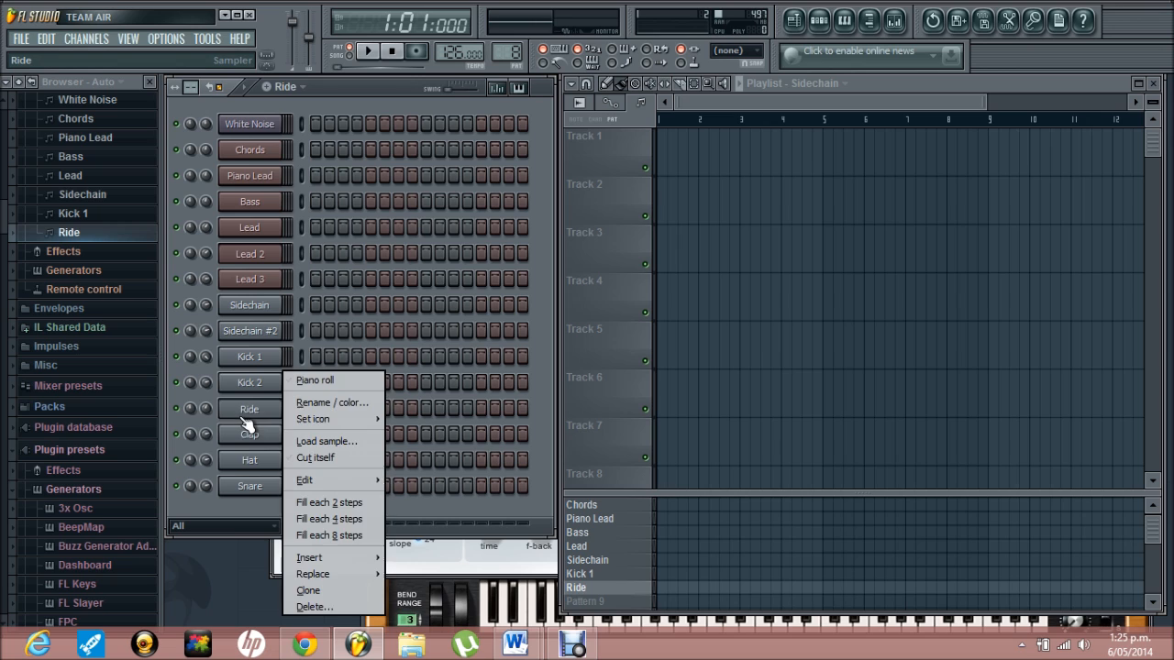
{"action": "left_click", "coordinate": [329, 519]}
- Paint the Chords, Bass and White Noise patterns onto playlist Tracks 1, 2 and 3, two clips each from bar 1 to bar 9
{"action": "scroll", "coordinate": [768, 550], "scroll_direction": "up", "scroll_amount": 1}
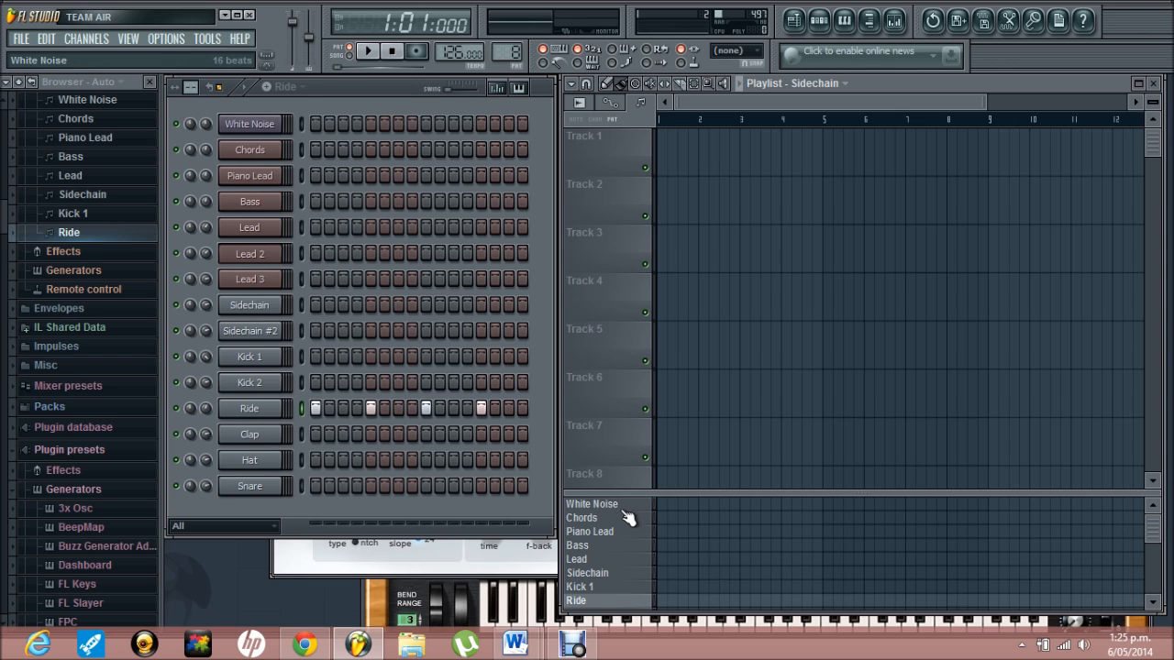
{"action": "left_click", "coordinate": [624, 518]}
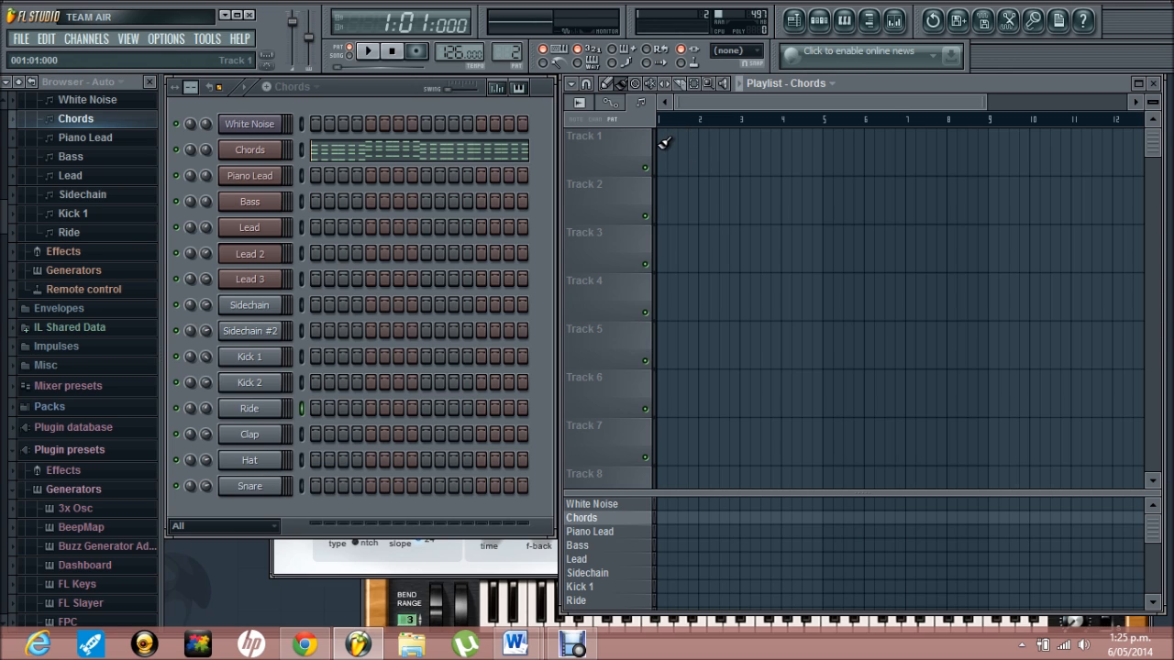
{"action": "left_click_drag", "start_coordinate": [664, 142], "coordinate": [867, 137]}
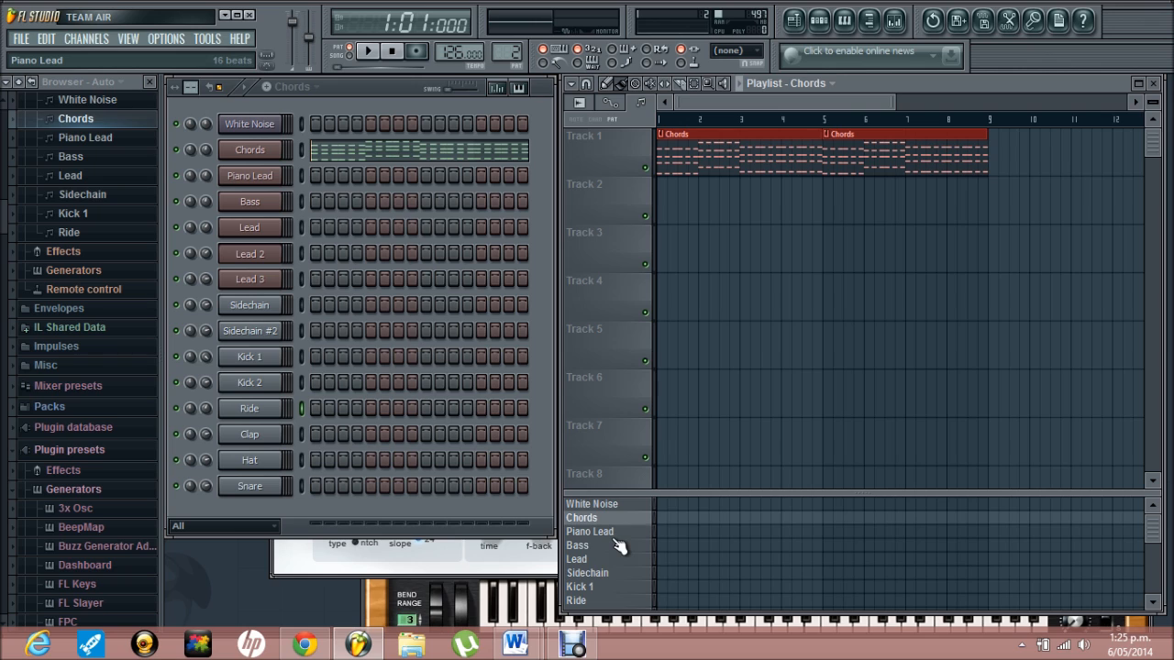
{"action": "left_click", "coordinate": [610, 546]}
{"action": "left_click_drag", "start_coordinate": [670, 210], "coordinate": [888, 212]}
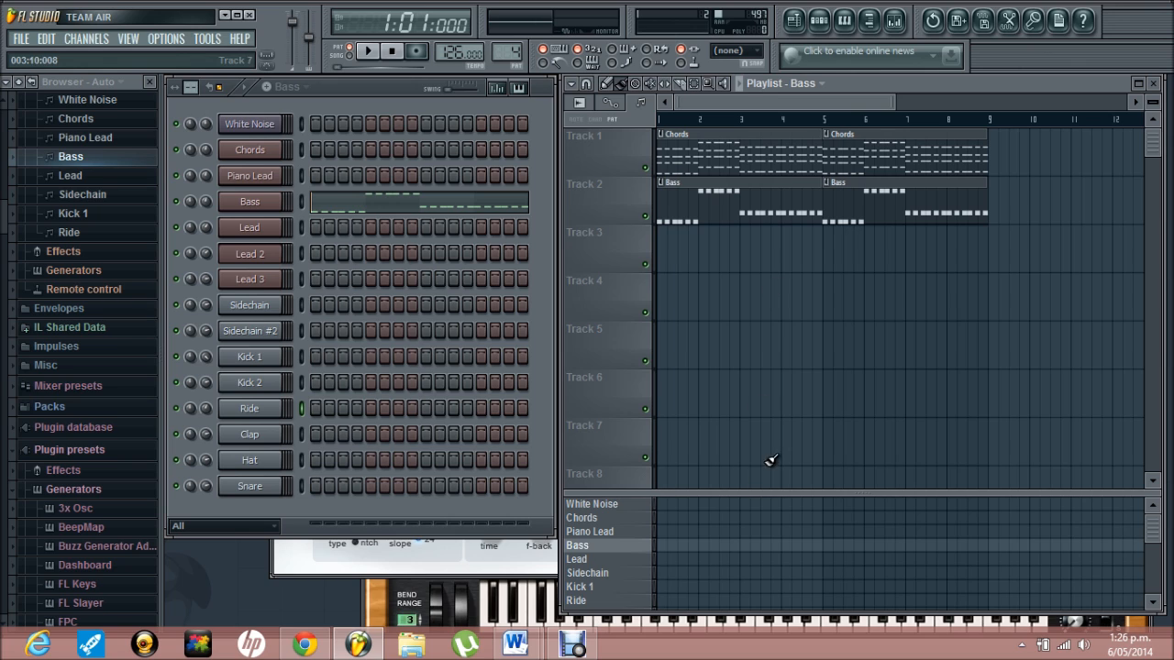
{"action": "left_click", "coordinate": [637, 504]}
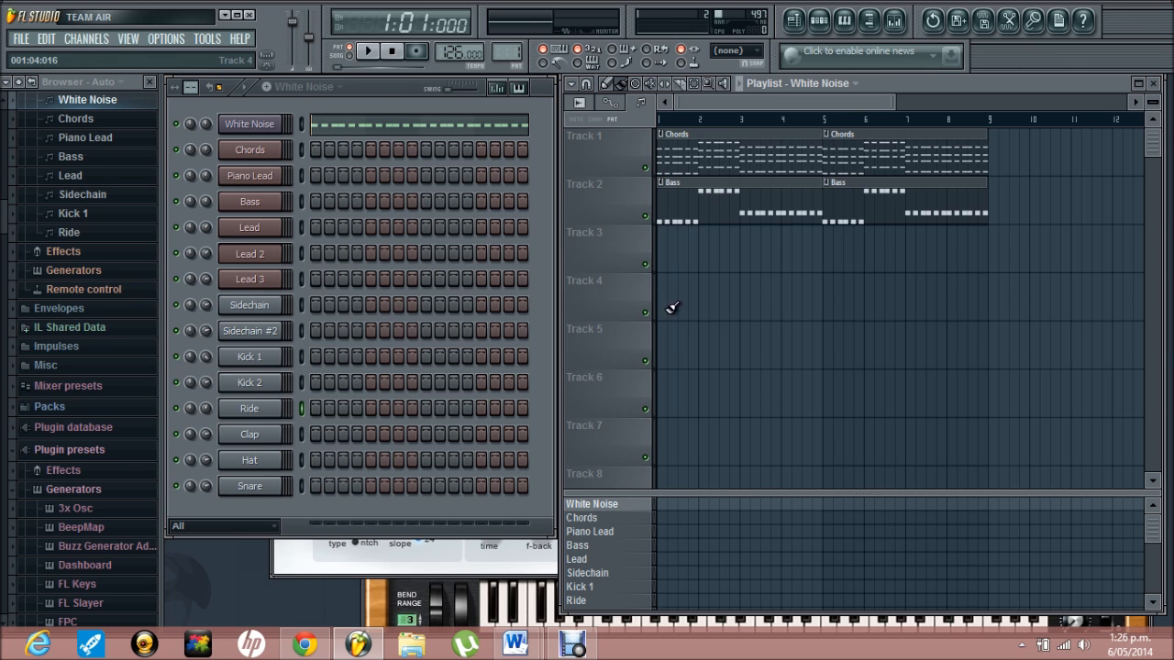
{"action": "left_click_drag", "start_coordinate": [665, 262], "coordinate": [867, 241]}
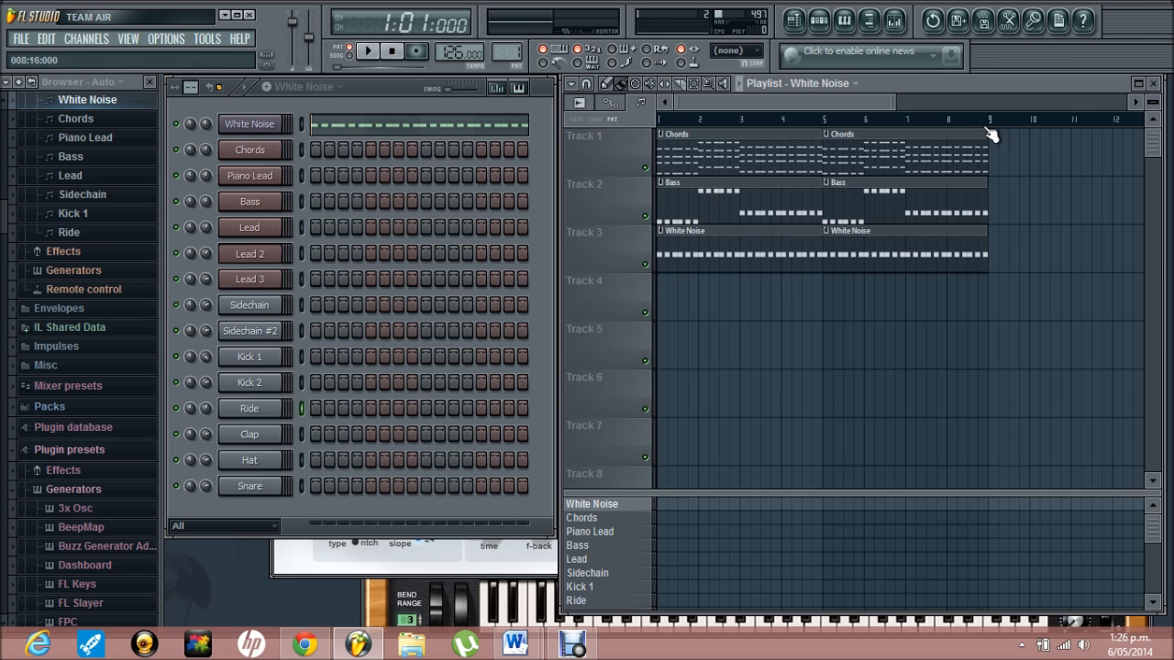
- Select bars 1 to 9 in the playlist and create an automation clip for the White Noise channel volume
{"action": "left_click_drag", "start_coordinate": [989, 128], "coordinate": [647, 179]}
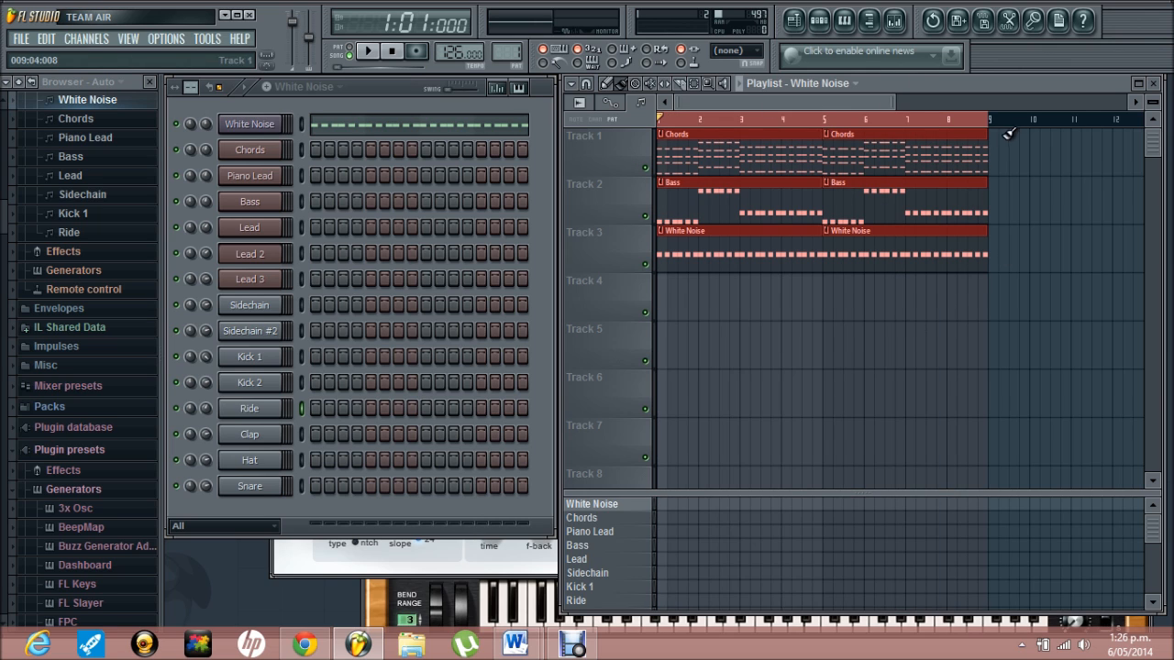
{"action": "left_click_drag", "start_coordinate": [989, 124], "coordinate": [988, 162]}
{"action": "left_click", "coordinate": [813, 340]}
{"action": "right_click", "coordinate": [206, 131]}
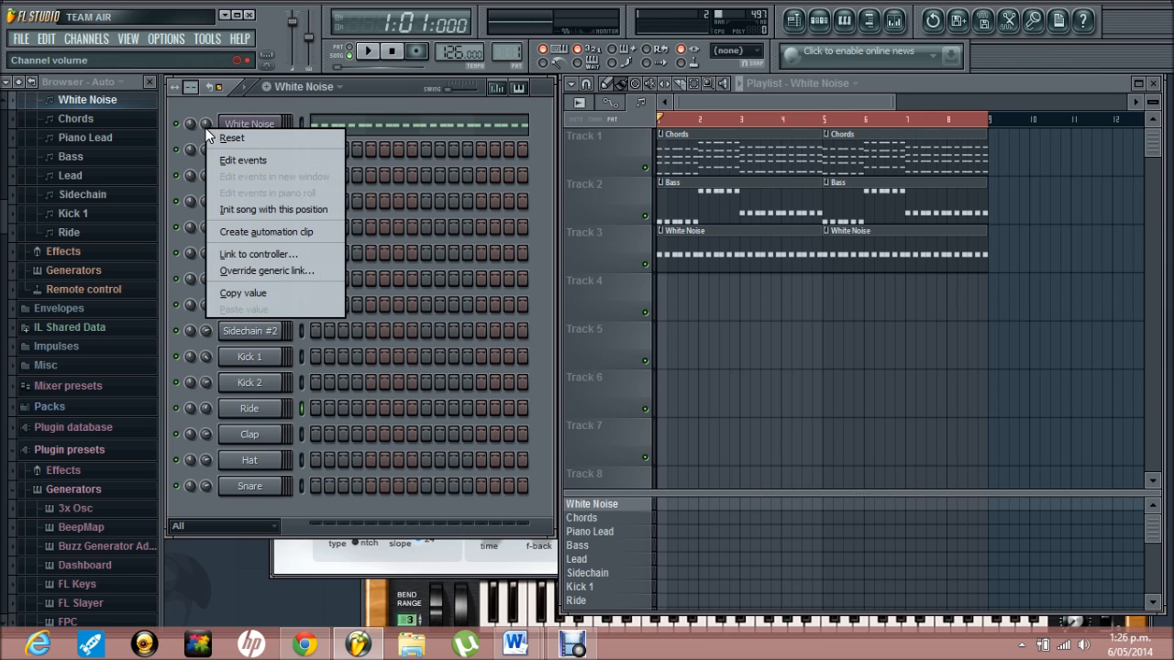
{"action": "left_click", "coordinate": [255, 232]}
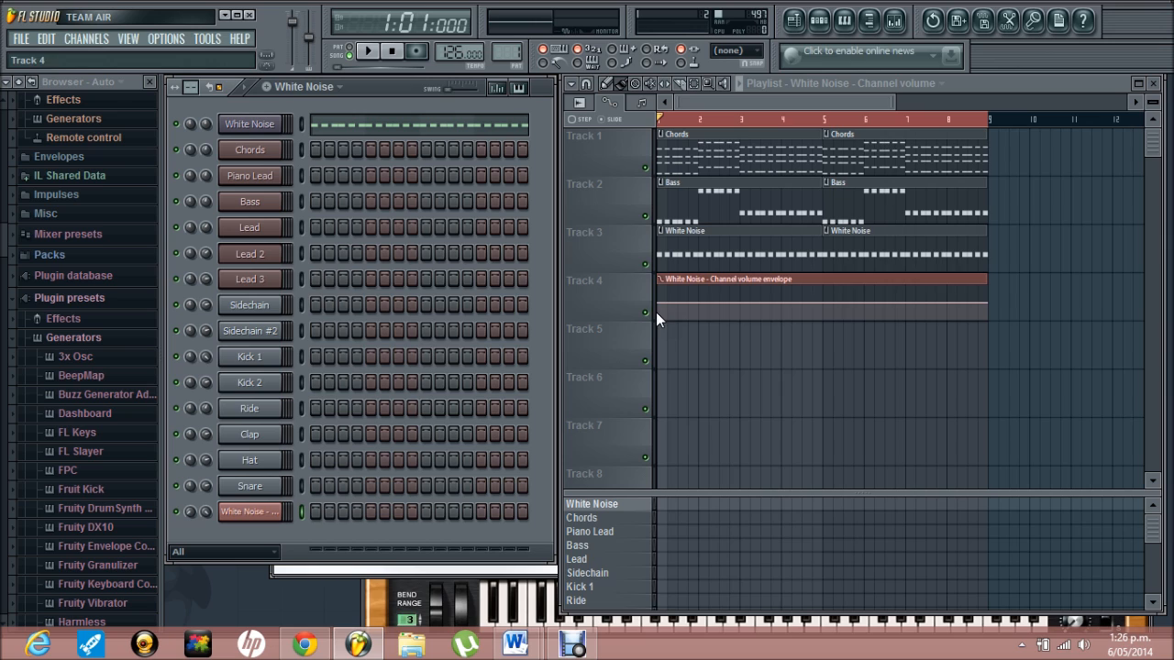
- Lower the White Noise volume envelope's start point to 10% and its end point to about 15%, and audition the arrangement
{"action": "left_click_drag", "start_coordinate": [663, 308], "coordinate": [663, 316]}
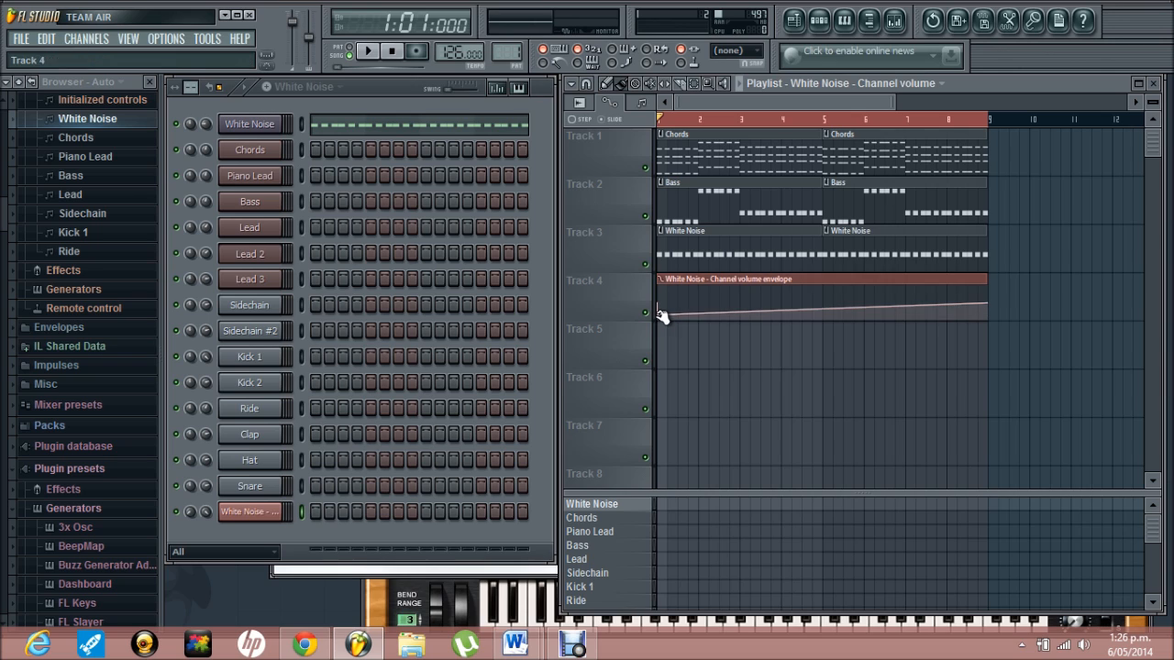
{"action": "left_click_drag", "start_coordinate": [988, 302], "coordinate": [993, 317]}
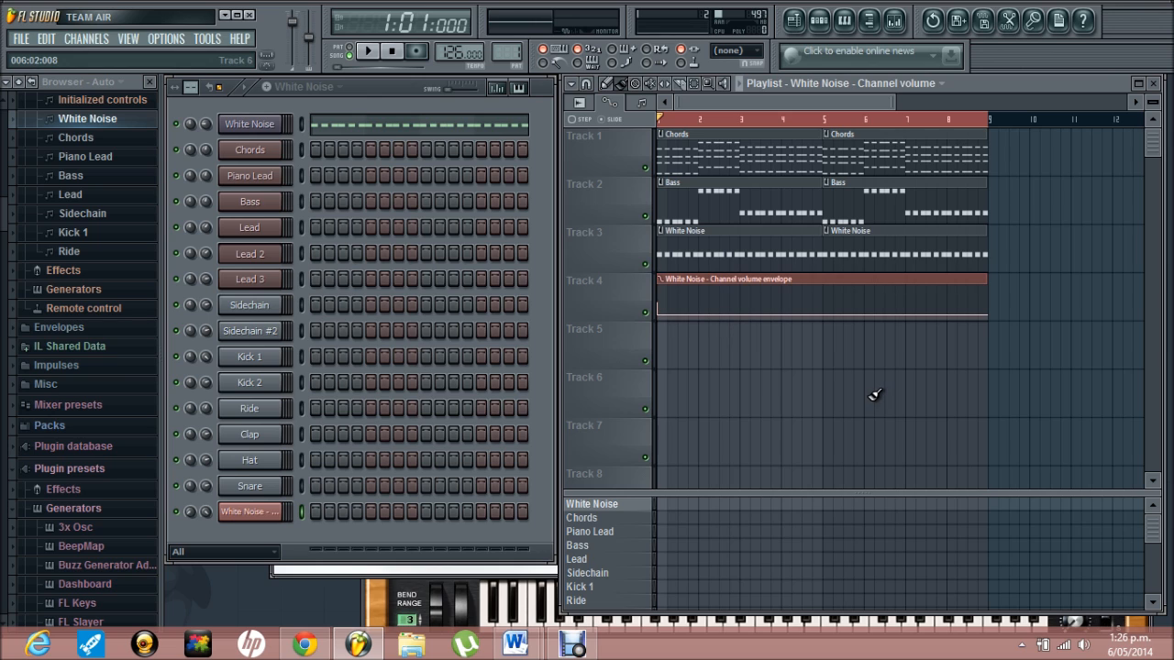
{"action": "key", "text": "space"}
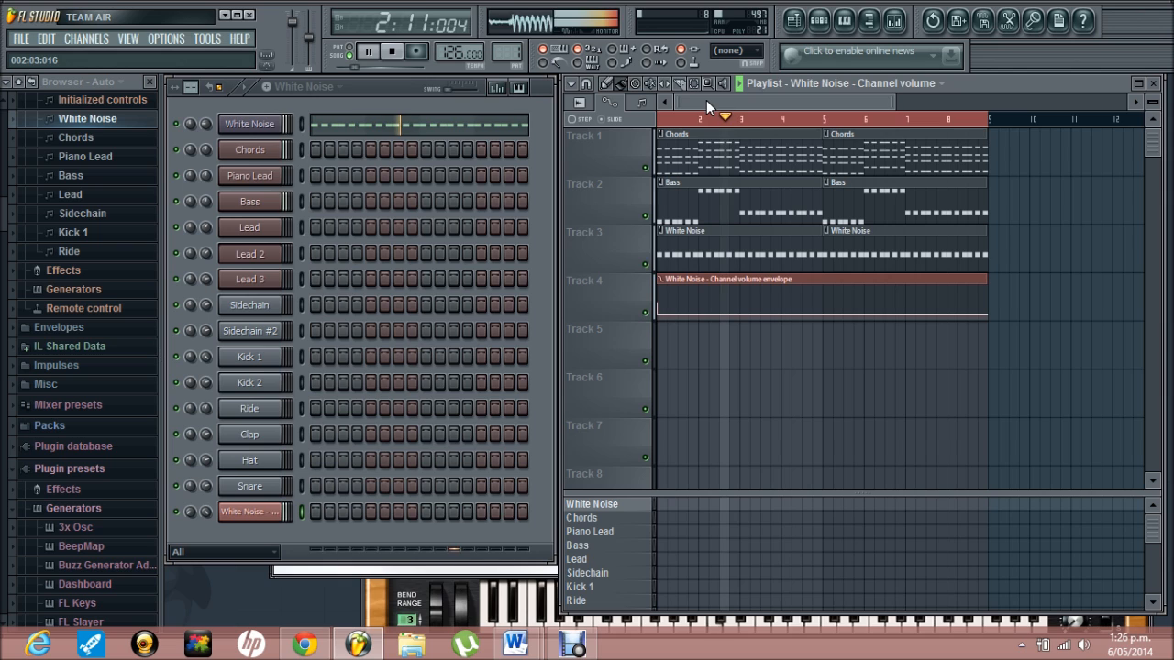
{"action": "key", "text": "space"}
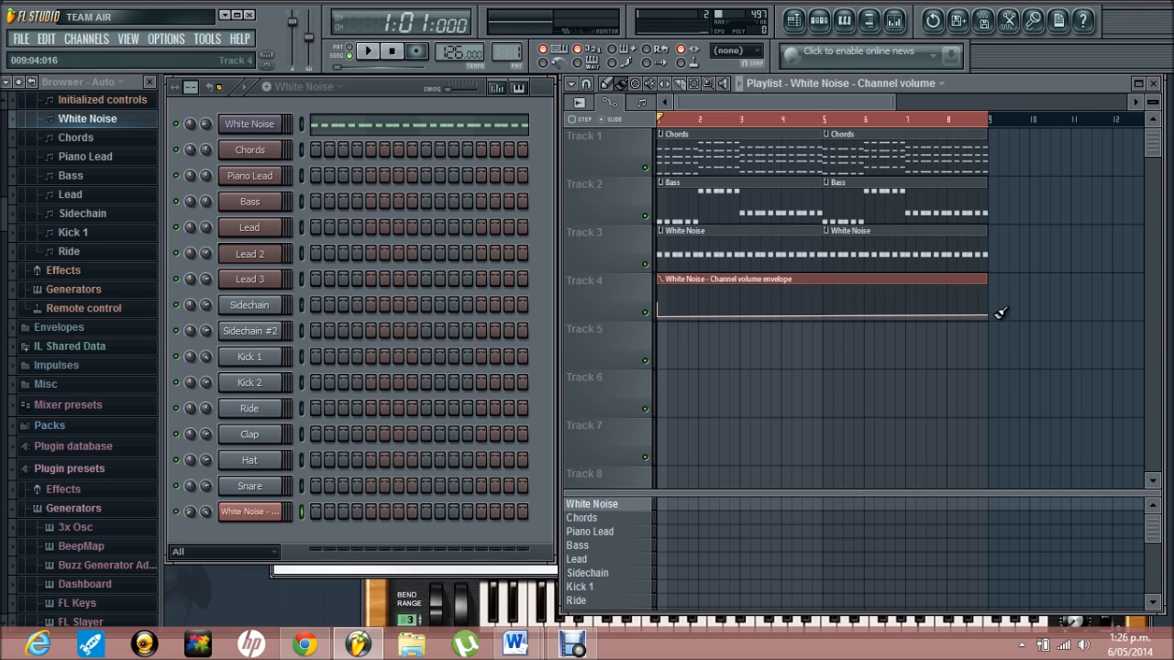
- Copy the 10% value from the White Noise envelope's start point onto its end point at bar 9 and play it back
{"action": "right_click", "coordinate": [662, 314]}
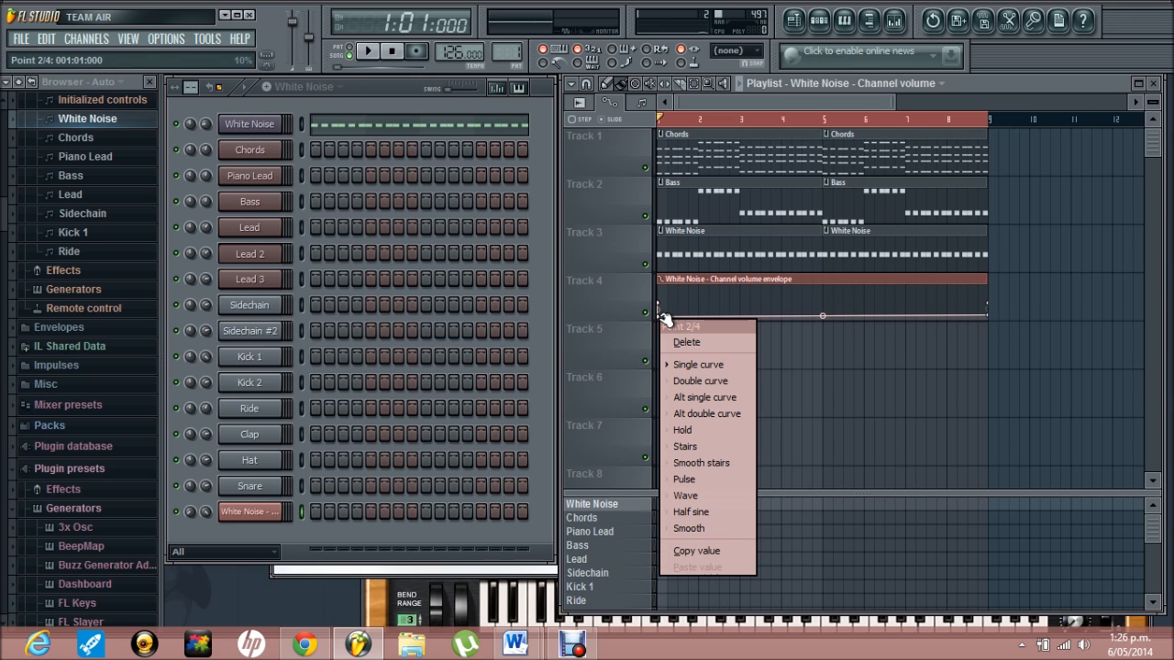
{"action": "left_click", "coordinate": [721, 551]}
{"action": "right_click", "coordinate": [990, 317]}
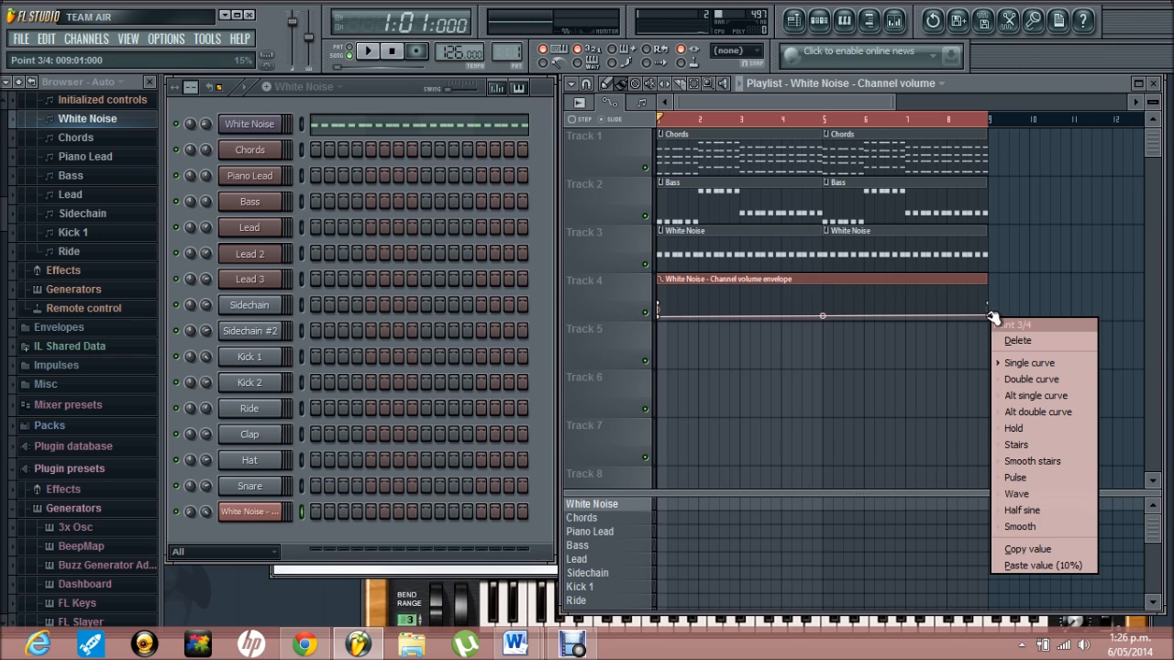
{"action": "left_click", "coordinate": [1043, 564]}
{"action": "key", "text": "space"}
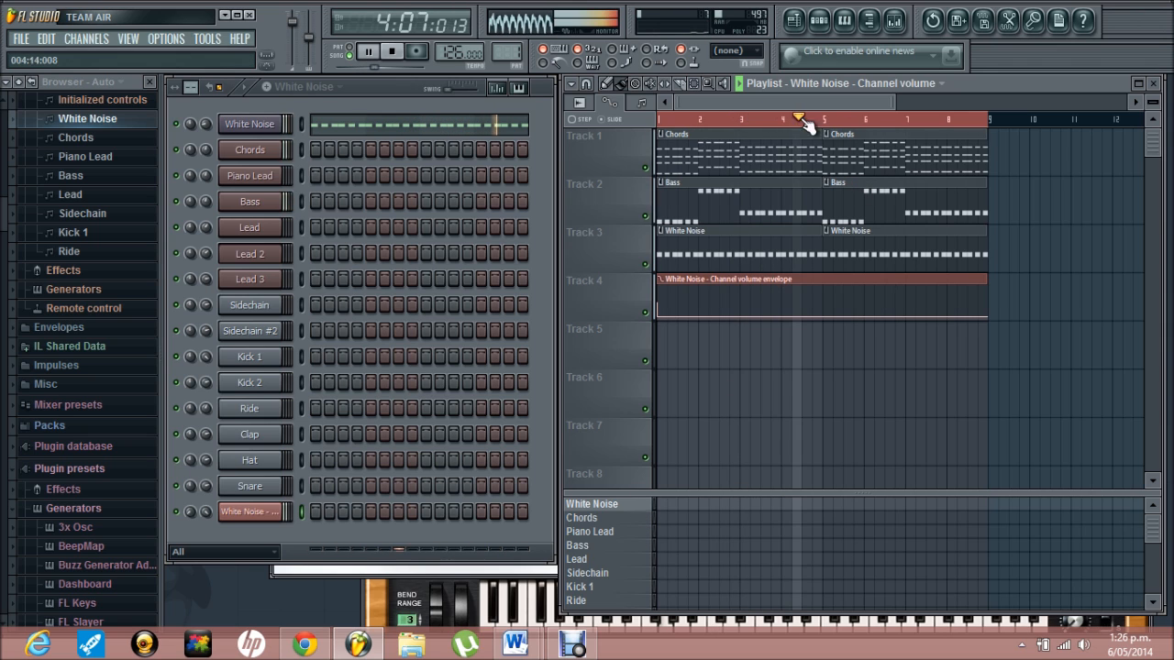
{"action": "key", "text": "space"}
- Place a Piano Lead clip on Track 5 at bar 1 and set the playlist time selection to bars 1 to 5
{"action": "left_click", "coordinate": [590, 532]}
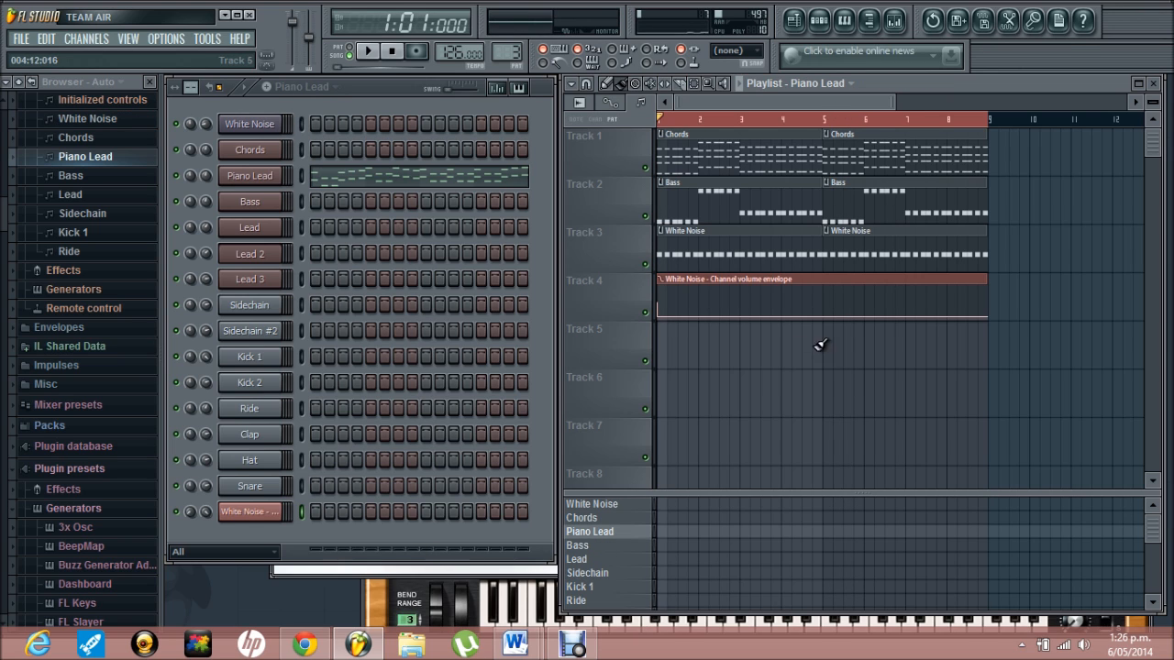
{"action": "left_click", "coordinate": [664, 342]}
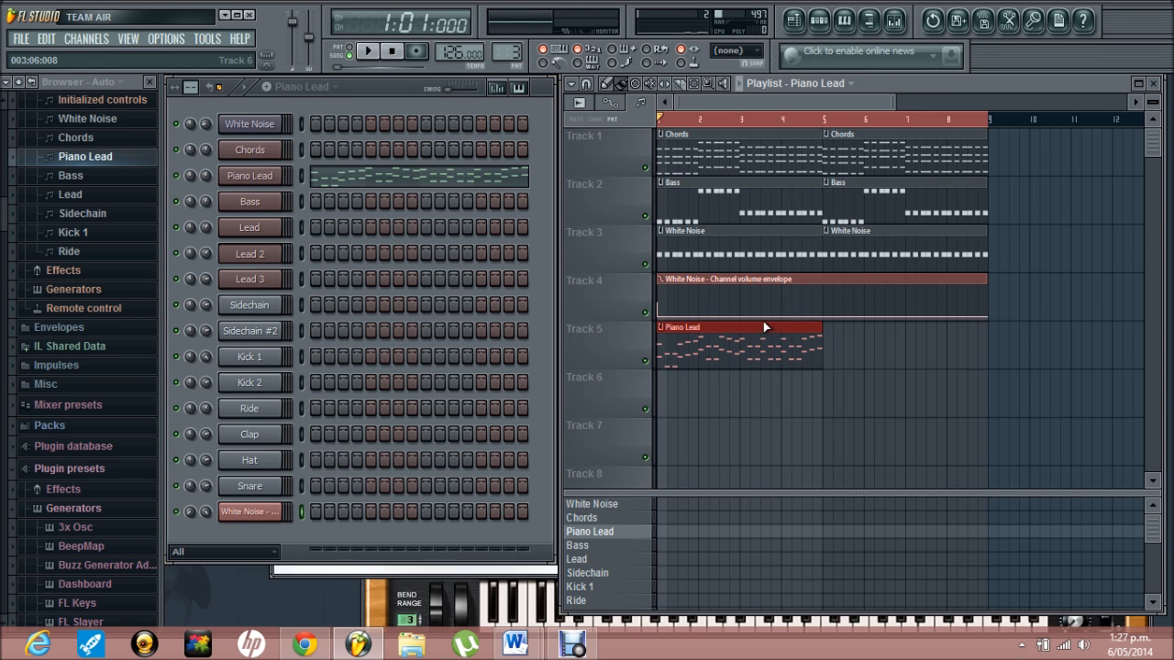
{"action": "left_click_drag", "start_coordinate": [989, 120], "coordinate": [824, 123]}
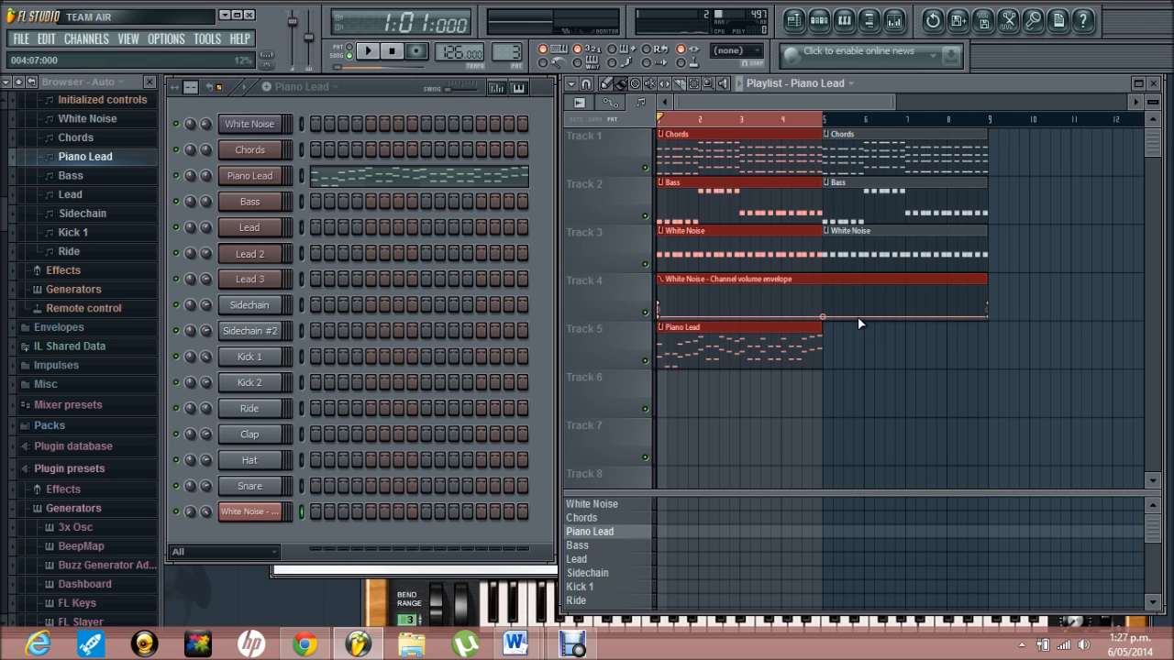
{"action": "left_click", "coordinate": [875, 401]}
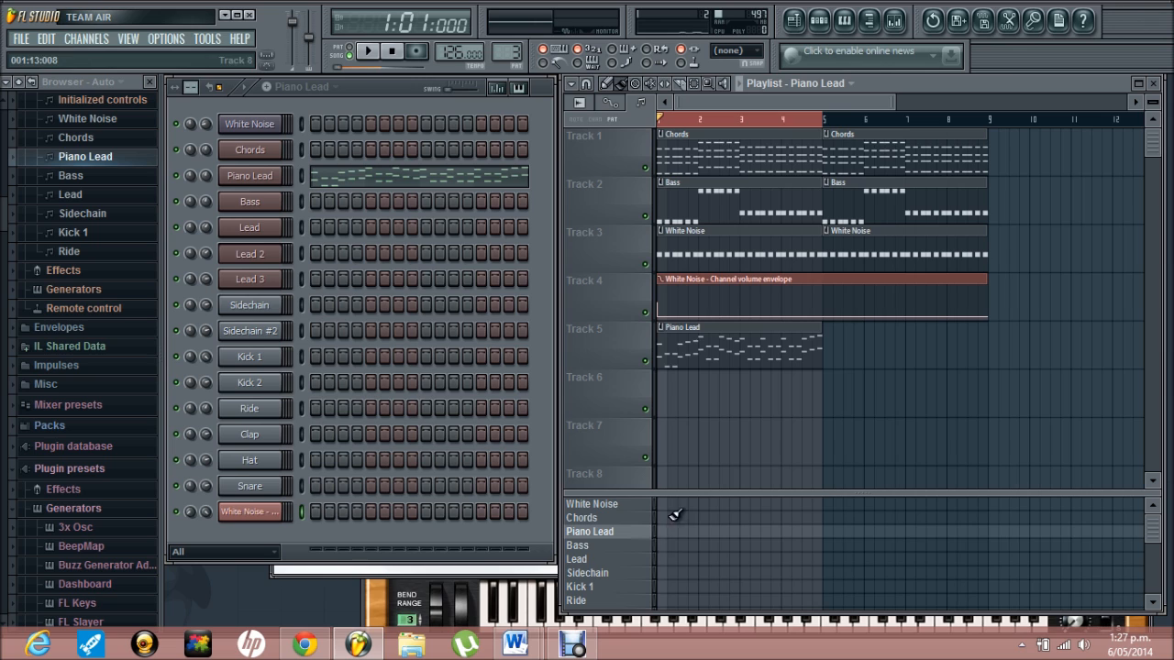
- Create a Piano Lead channel volume automation clip over bars 1 to 5 and lower its start point to form a rising ramp
{"action": "right_click", "coordinate": [206, 177]}
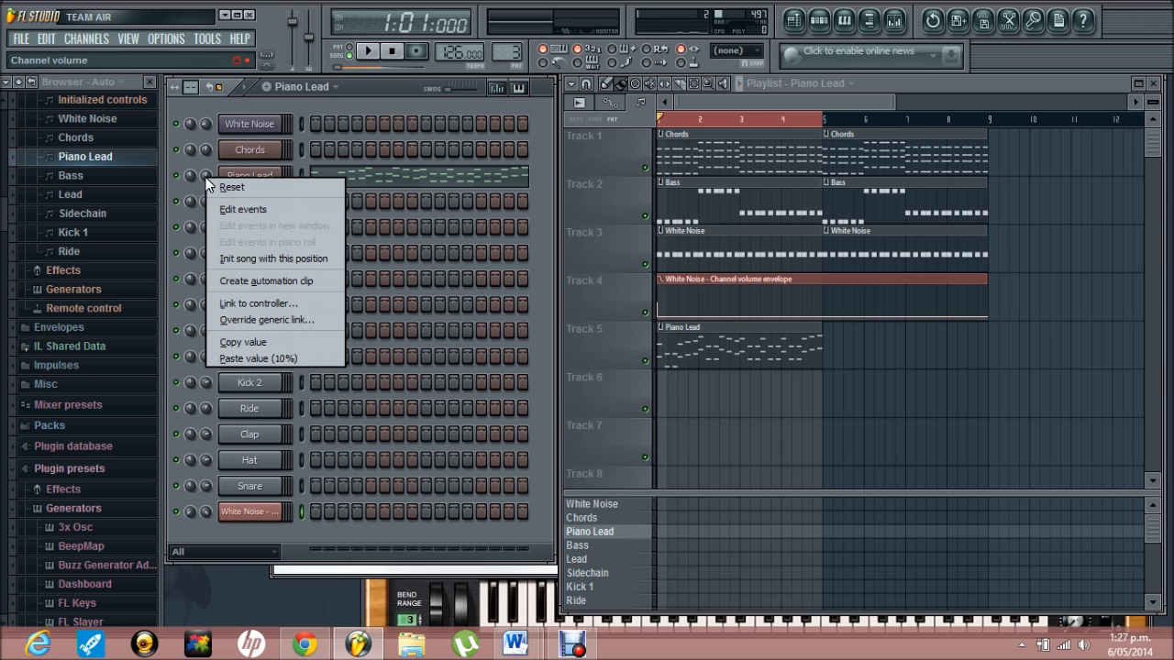
{"action": "left_click", "coordinate": [239, 284]}
{"action": "left_click_drag", "start_coordinate": [664, 401], "coordinate": [648, 495]}
- Add a second Piano Lead clip on Track 5 at bar 5, clear the time selection and play the arrangement up to bar 9
{"action": "left_click", "coordinate": [761, 346]}
{"action": "left_click", "coordinate": [830, 345]}
{"action": "left_click", "coordinate": [870, 357]}
{"action": "left_click_drag", "start_coordinate": [671, 117], "coordinate": [820, 128]}
{"action": "key", "text": "space"}
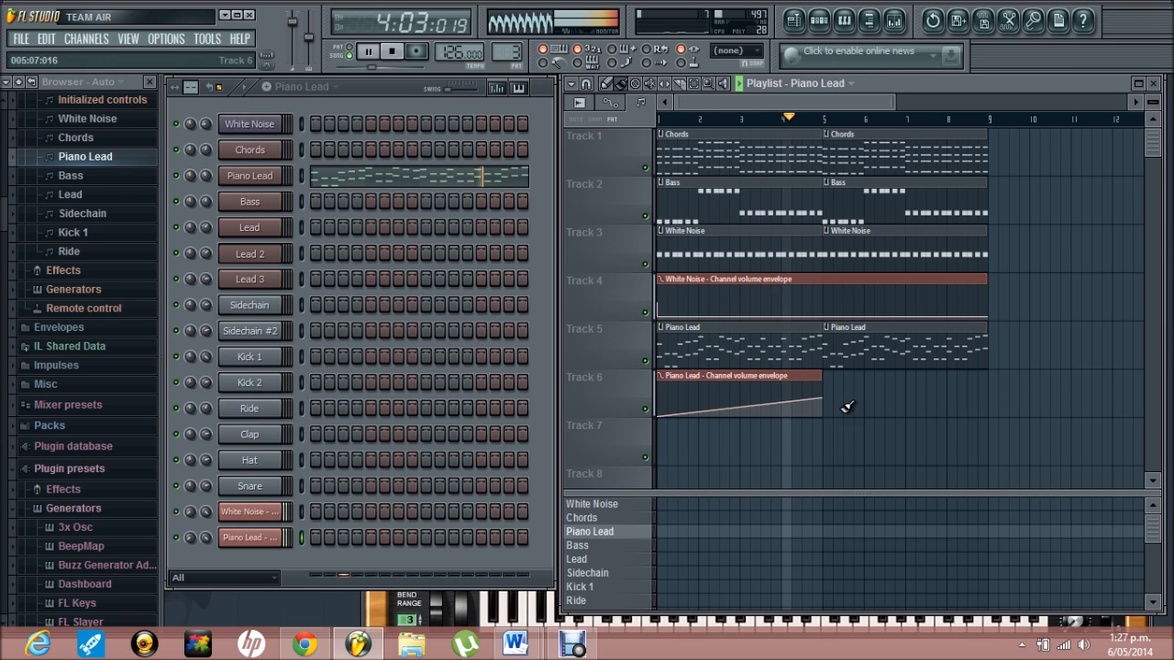
{"action": "left_click_drag", "start_coordinate": [769, 105], "coordinate": [869, 100]}
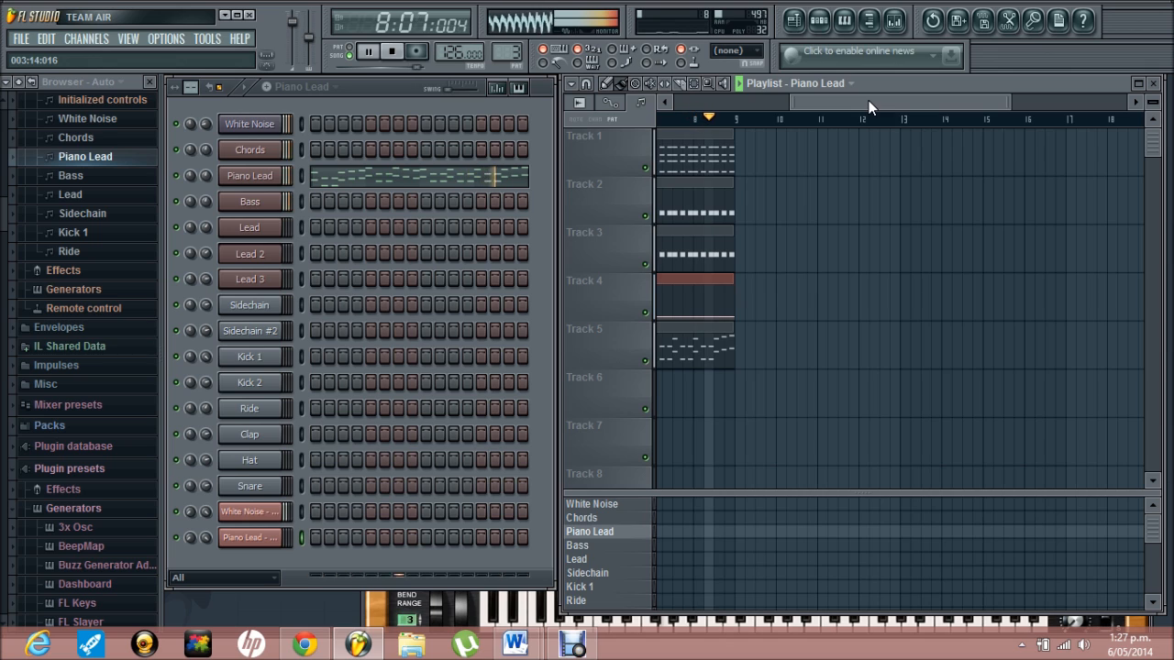
{"action": "key", "text": "space"}
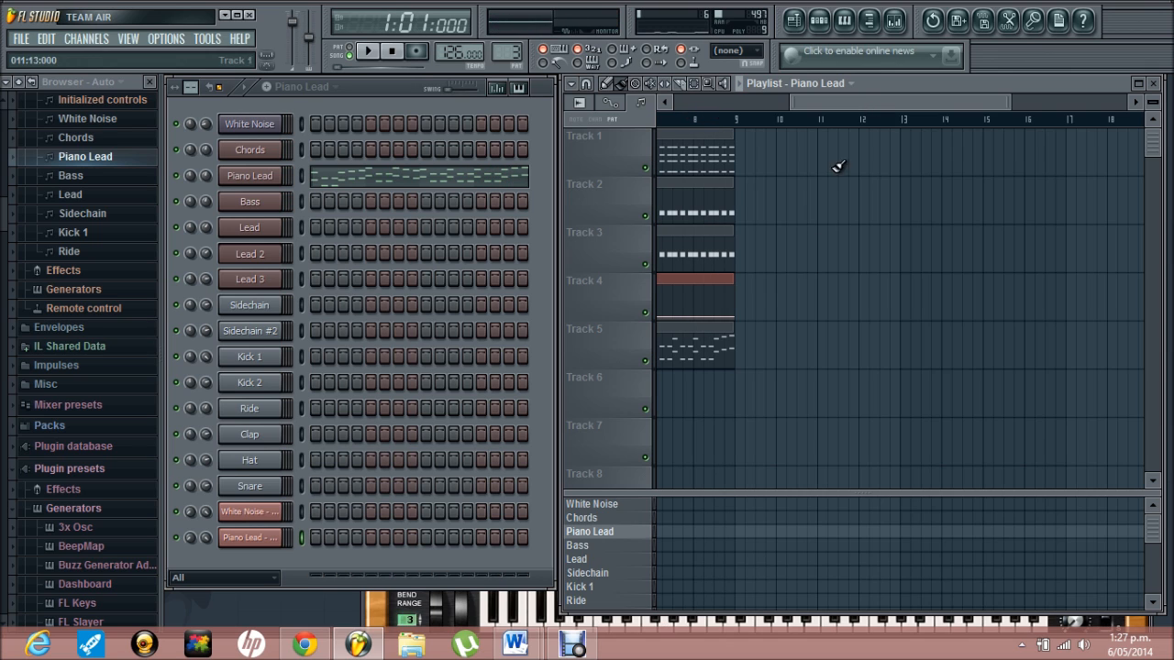
- Extend the Chords, Bass, White Noise and Piano Lead tracks with one more clip each from bar 9 to bar 13
{"action": "left_click", "coordinate": [702, 145]}
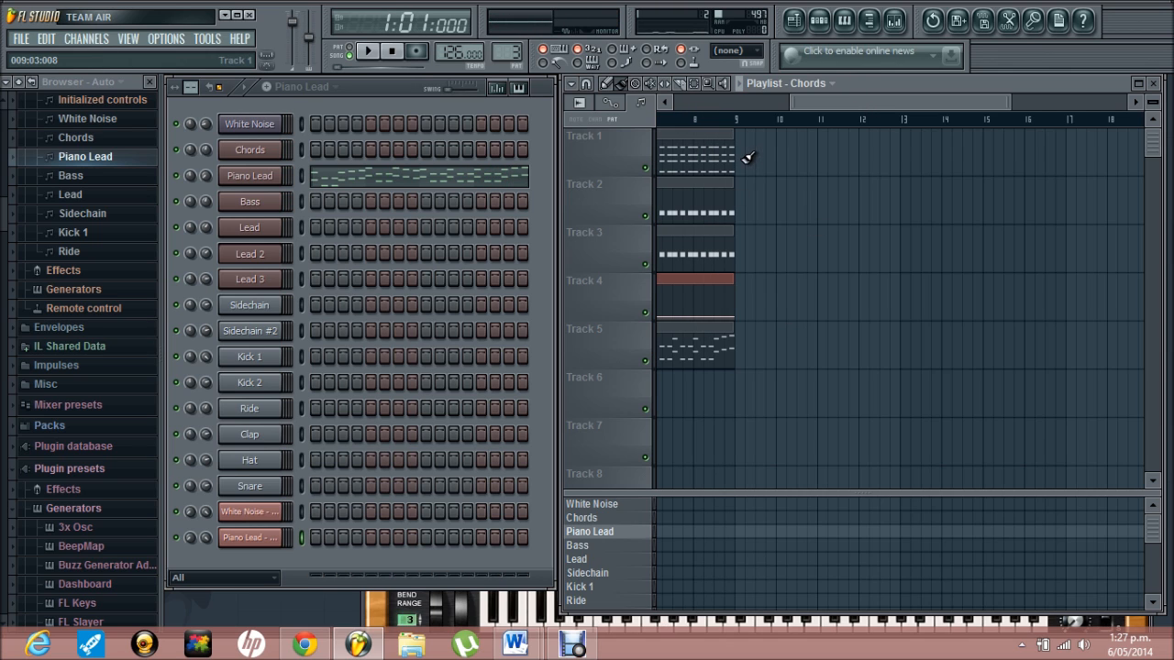
{"action": "left_click", "coordinate": [749, 157]}
{"action": "left_click_drag", "start_coordinate": [789, 157], "coordinate": [778, 156]}
{"action": "left_click", "coordinate": [703, 195]}
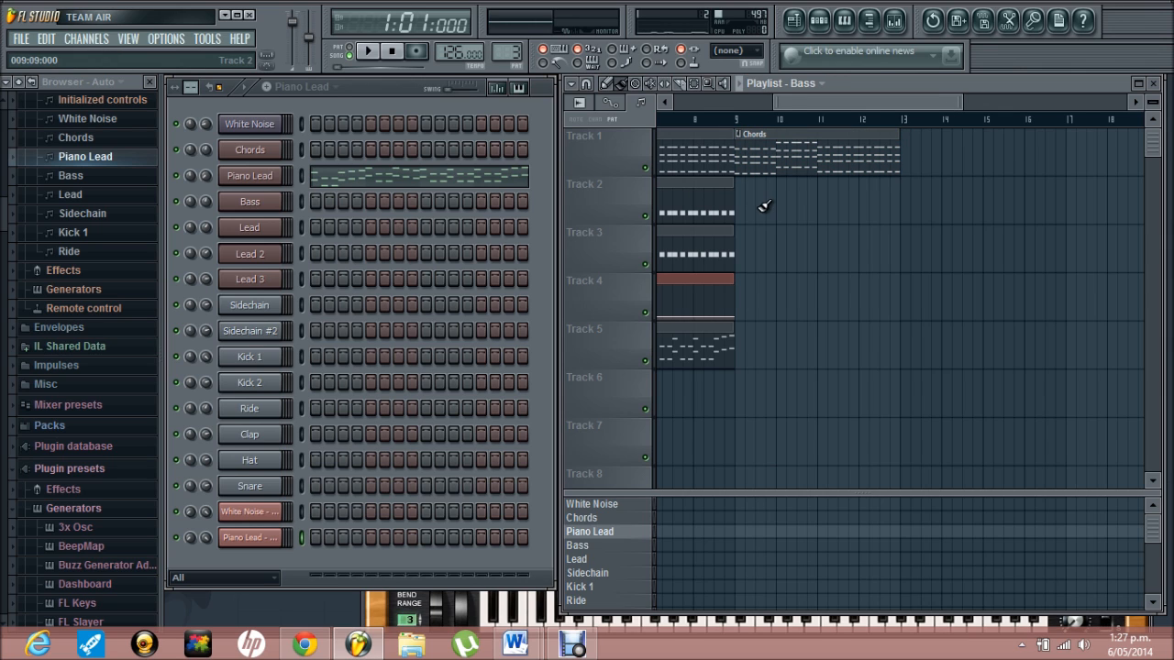
{"action": "left_click", "coordinate": [745, 205]}
{"action": "left_click", "coordinate": [702, 244]}
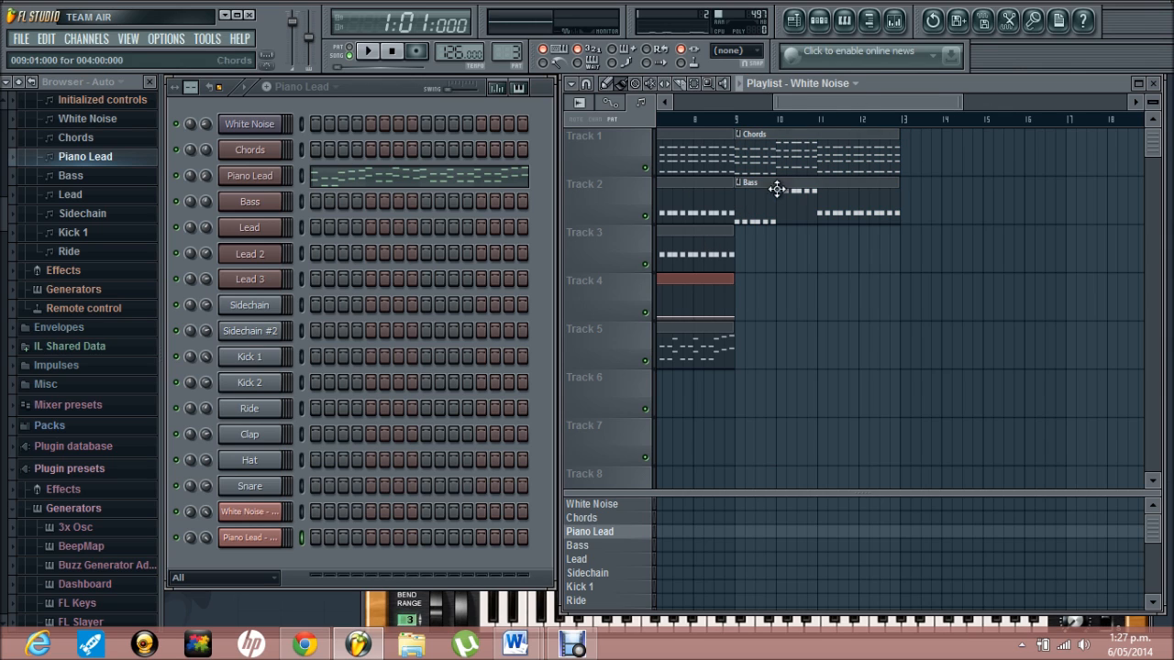
{"action": "left_click", "coordinate": [747, 238]}
{"action": "left_click", "coordinate": [700, 338]}
{"action": "left_click", "coordinate": [749, 342]}
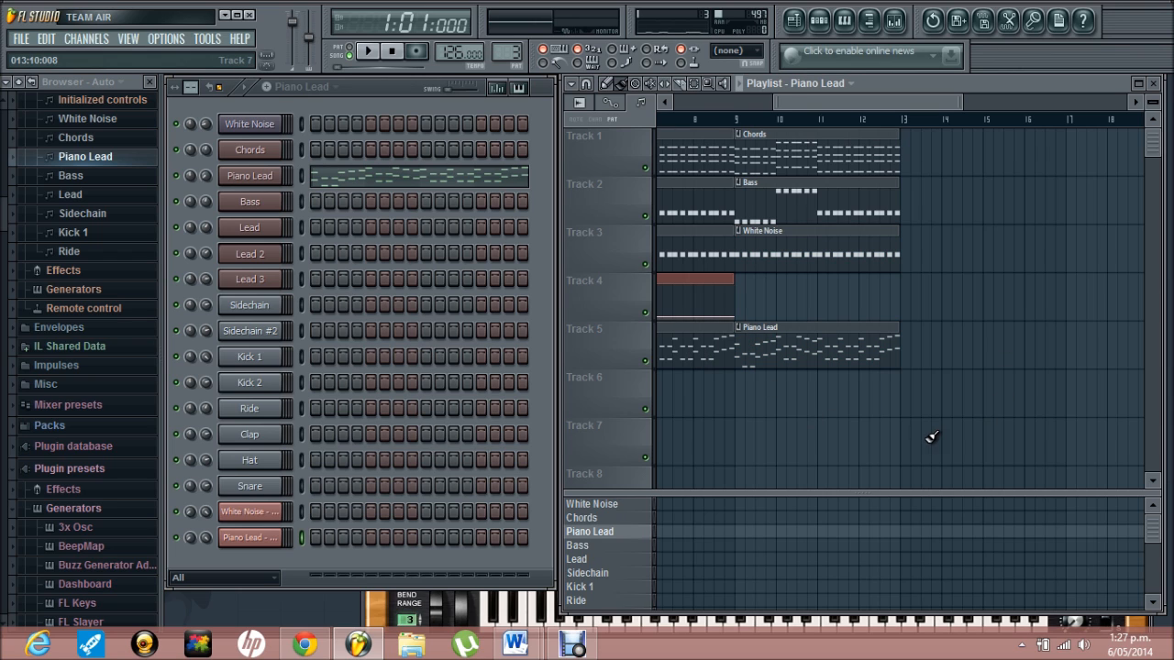
- Move the three Piano Lead clips from Track 5 up to Track 4, aligned with the clips on the tracks above
{"action": "left_click_drag", "start_coordinate": [924, 395], "coordinate": [780, 144]}
{"action": "left_click", "coordinate": [818, 291], "text": "ctrl"}
{"action": "left_click_drag", "start_coordinate": [789, 337], "coordinate": [787, 294]}
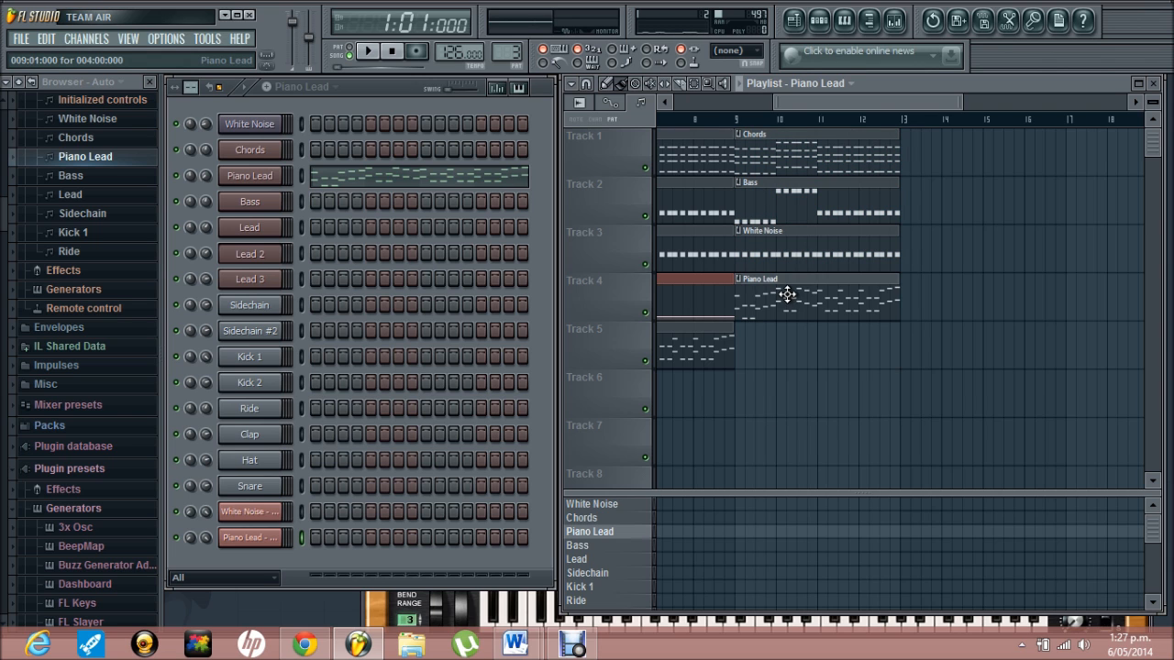
{"action": "left_click_drag", "start_coordinate": [830, 105], "coordinate": [725, 106]}
{"action": "left_click_drag", "start_coordinate": [877, 358], "coordinate": [787, 281]}
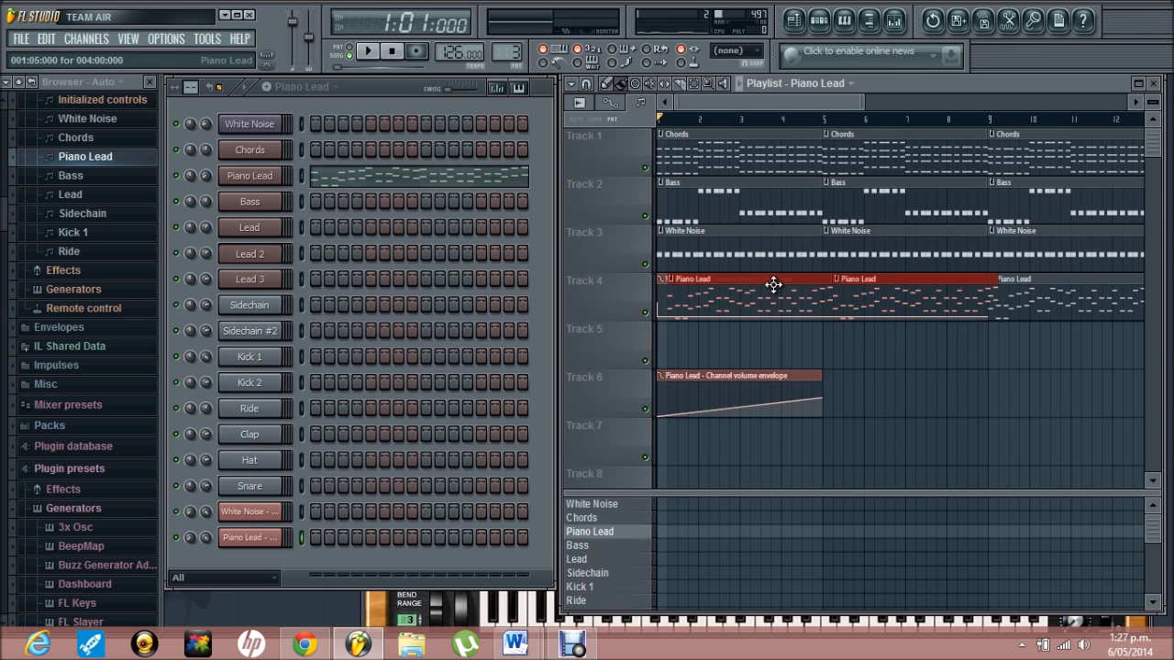
{"action": "left_click", "coordinate": [882, 359]}
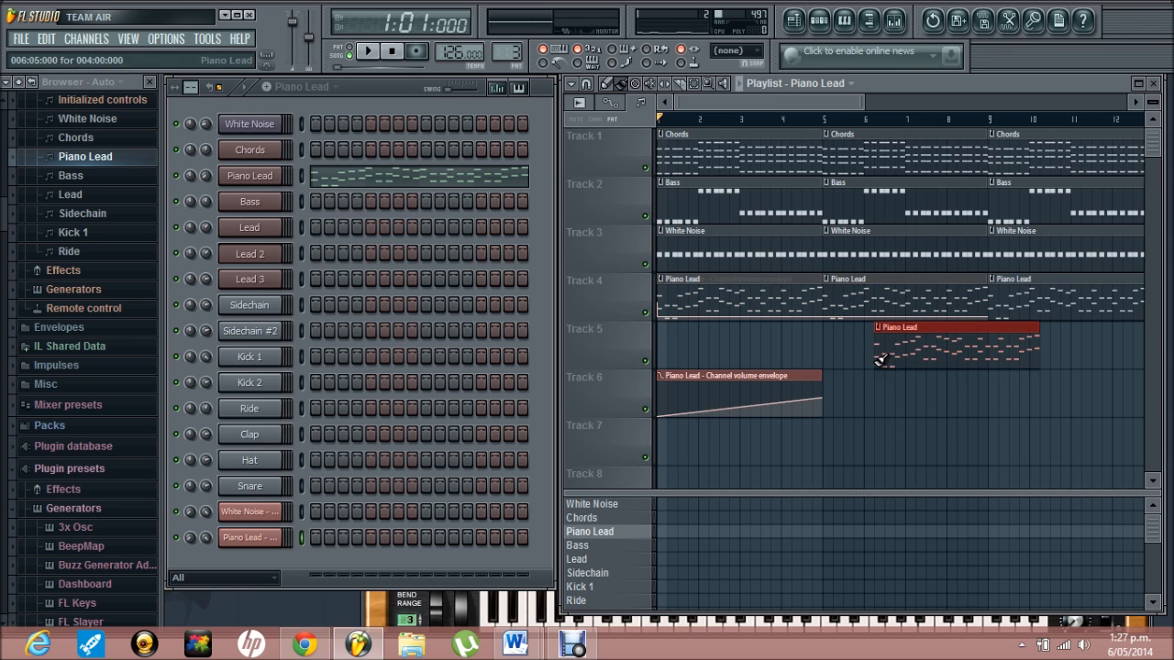
{"action": "right_click", "coordinate": [917, 362]}
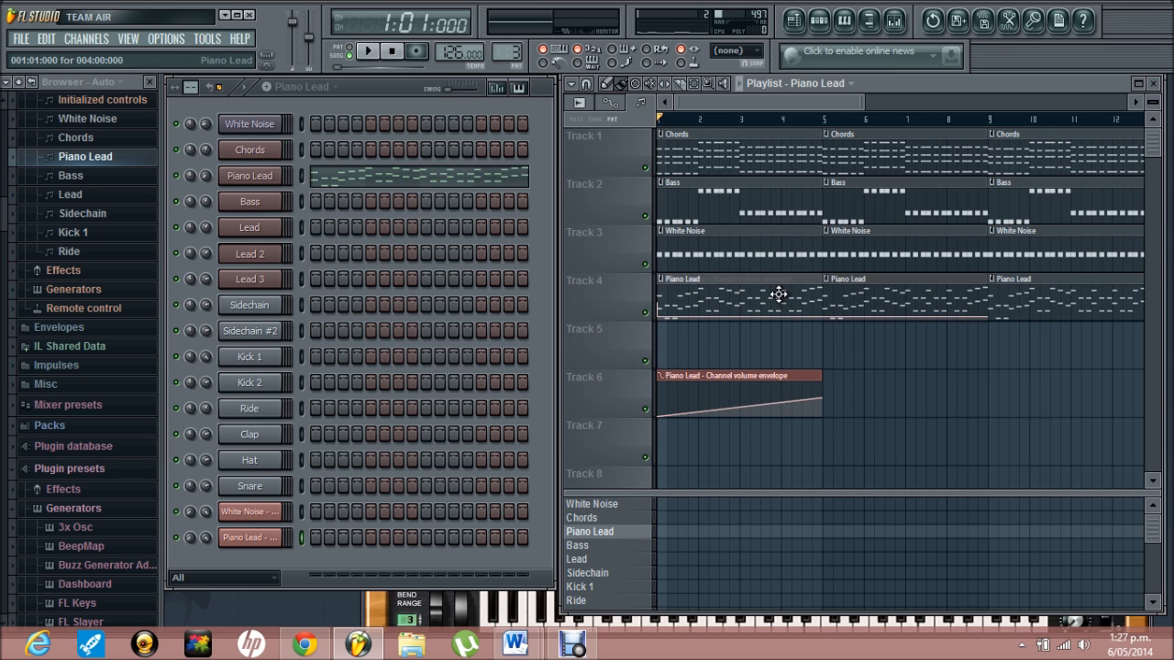
- Move the White Noise channel volume envelope clip out from behind the Piano Lead clips to the start of Track 5
{"action": "double_click", "coordinate": [778, 293]}
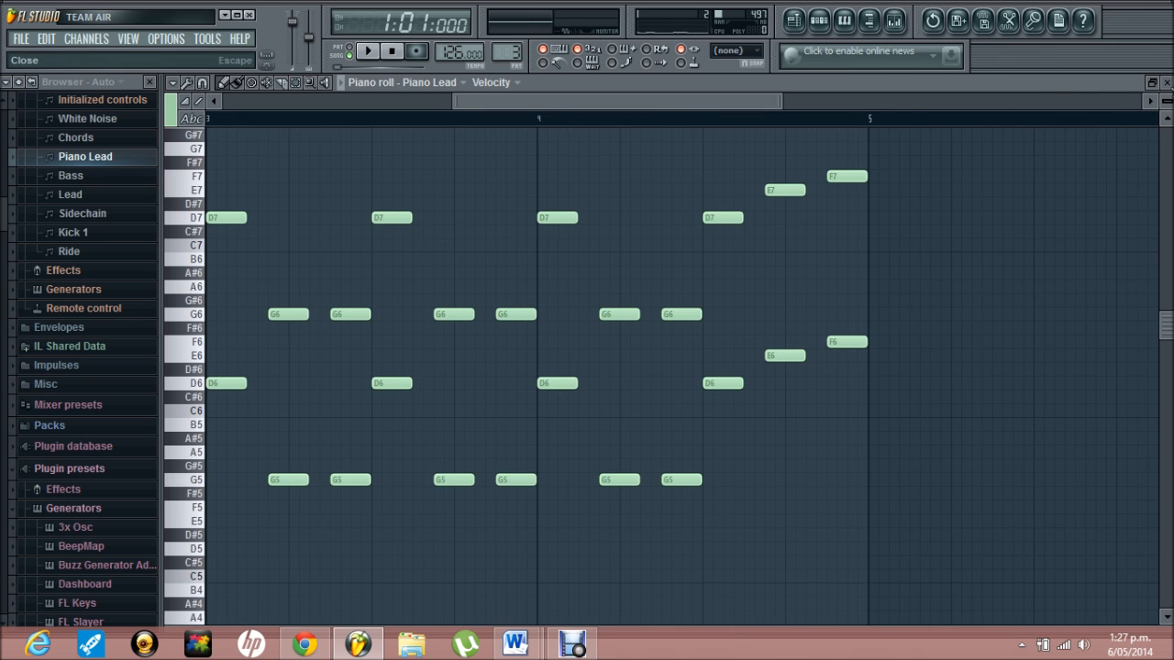
{"action": "left_click", "coordinate": [1167, 83]}
{"action": "right_click", "coordinate": [735, 290]}
{"action": "left_click_drag", "start_coordinate": [736, 279], "coordinate": [738, 335]}
{"action": "left_click", "coordinate": [836, 280]}
{"action": "left_click_drag", "start_coordinate": [686, 288], "coordinate": [592, 289]}
{"action": "right_click", "coordinate": [1034, 428]}
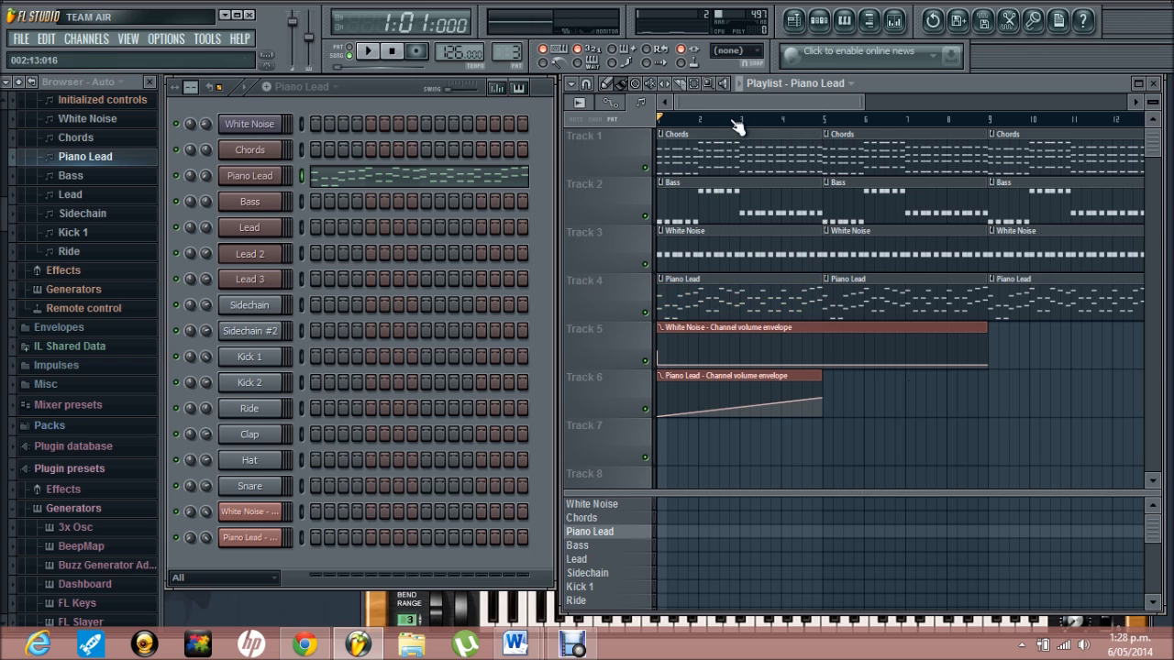
- Shorten the Chords, Bass, White Noise and Piano Lead clips at bar 9 to one bar and repeat them up to bar 13
{"action": "left_click_drag", "start_coordinate": [722, 100], "coordinate": [835, 108]}
{"action": "left_click_drag", "start_coordinate": [994, 357], "coordinate": [740, 138]}
{"action": "left_click_drag", "start_coordinate": [866, 138], "coordinate": [743, 139]}
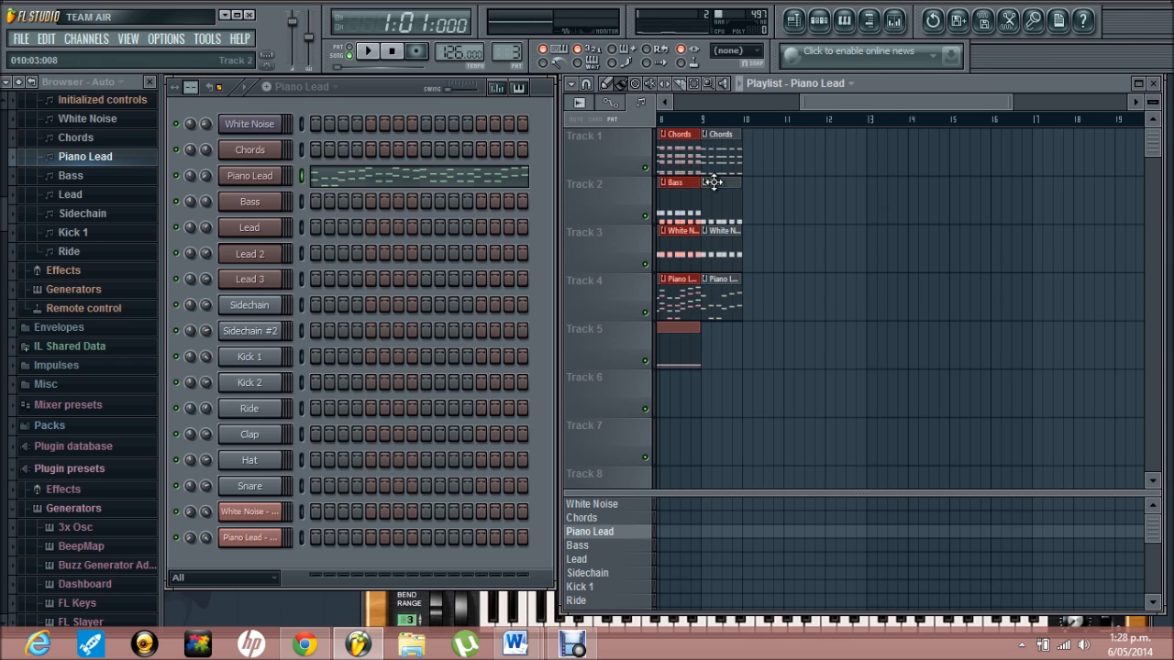
{"action": "left_click_drag", "start_coordinate": [716, 183], "coordinate": [764, 184]}
{"action": "left_click_drag", "start_coordinate": [832, 321], "coordinate": [812, 166]}
{"action": "left_click", "coordinate": [890, 216], "text": "ctrl"}
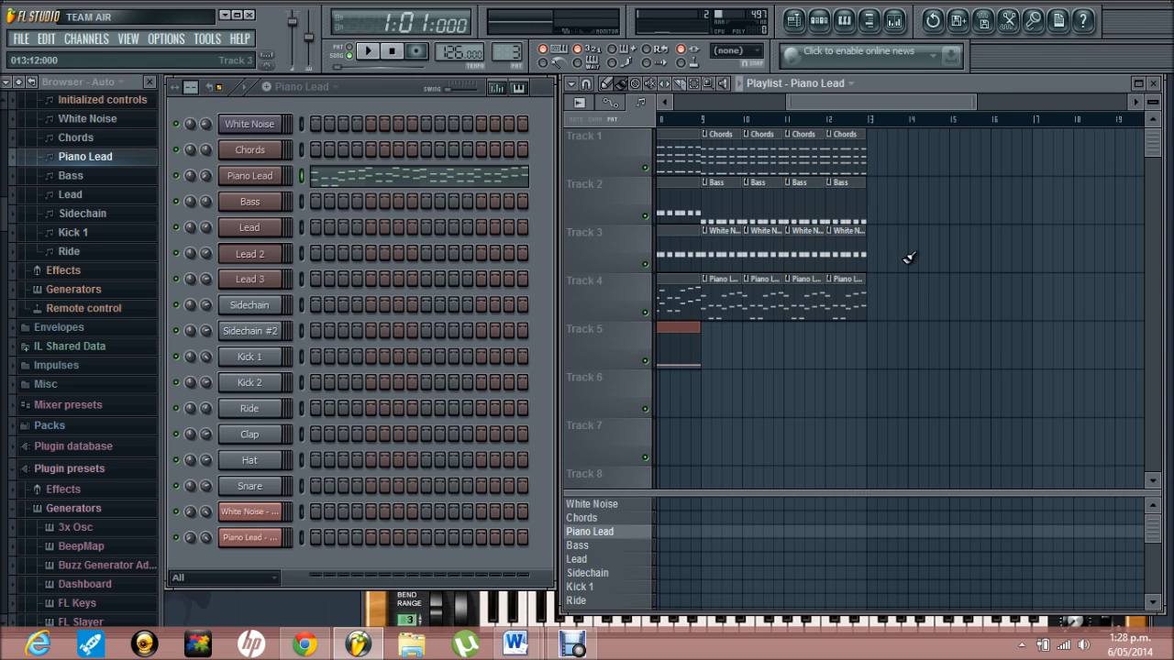
- Copy the one-bar clips on Tracks 1 to 4 from bars 9–13 to bars 13–17 and play back the arrangement
{"action": "left_click_drag", "start_coordinate": [849, 96], "coordinate": [847, 97]}
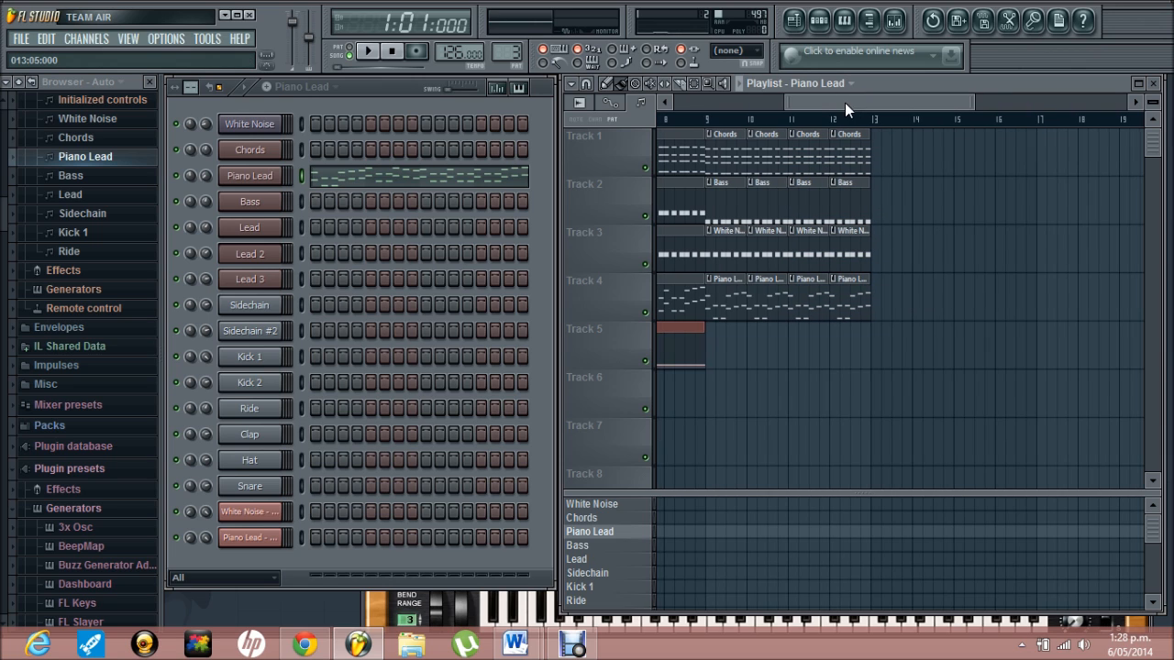
{"action": "left_click_drag", "start_coordinate": [881, 344], "coordinate": [723, 164]}
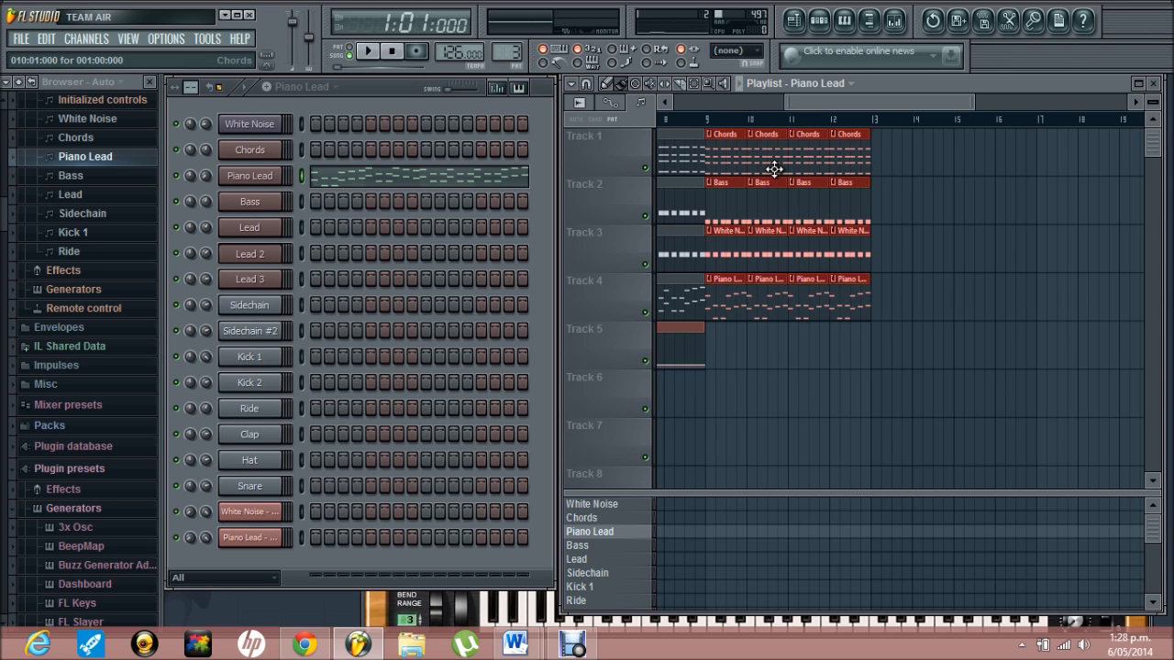
{"action": "left_click", "coordinate": [985, 211], "text": "ctrl"}
{"action": "left_click_drag", "start_coordinate": [918, 345], "coordinate": [733, 133]}
{"action": "key", "text": "ctrl+c"}
{"action": "key", "text": "ctrl+v"}
{"action": "left_click_drag", "start_coordinate": [674, 182], "coordinate": [884, 197]}
{"action": "left_click", "coordinate": [910, 385]}
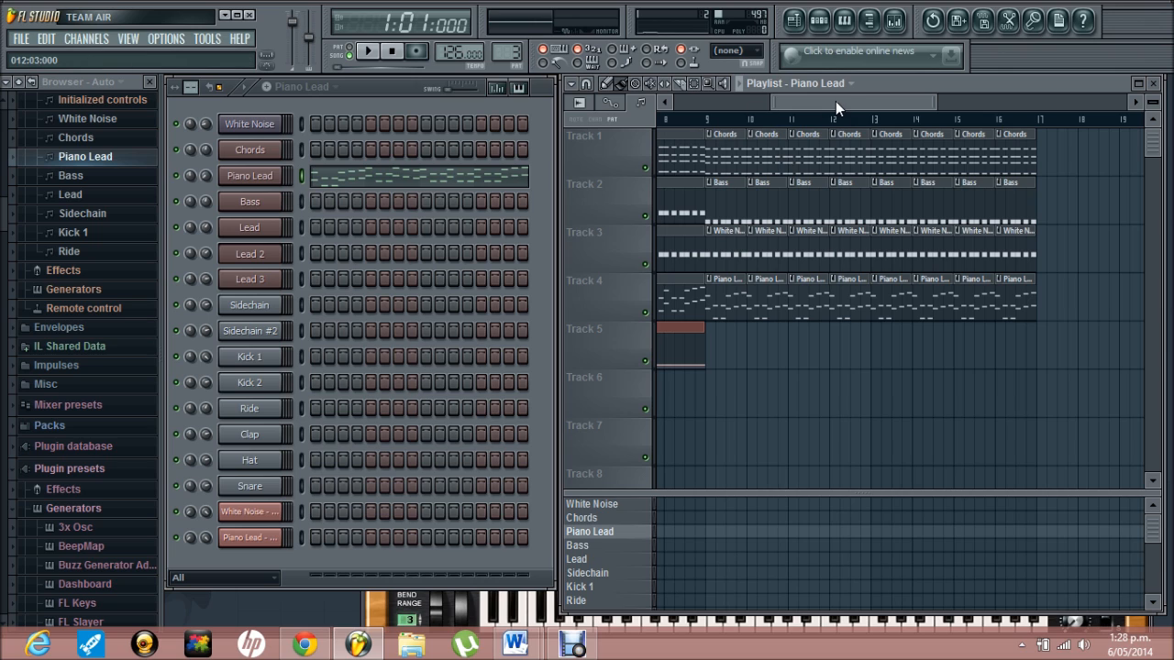
{"action": "key", "text": "space"}
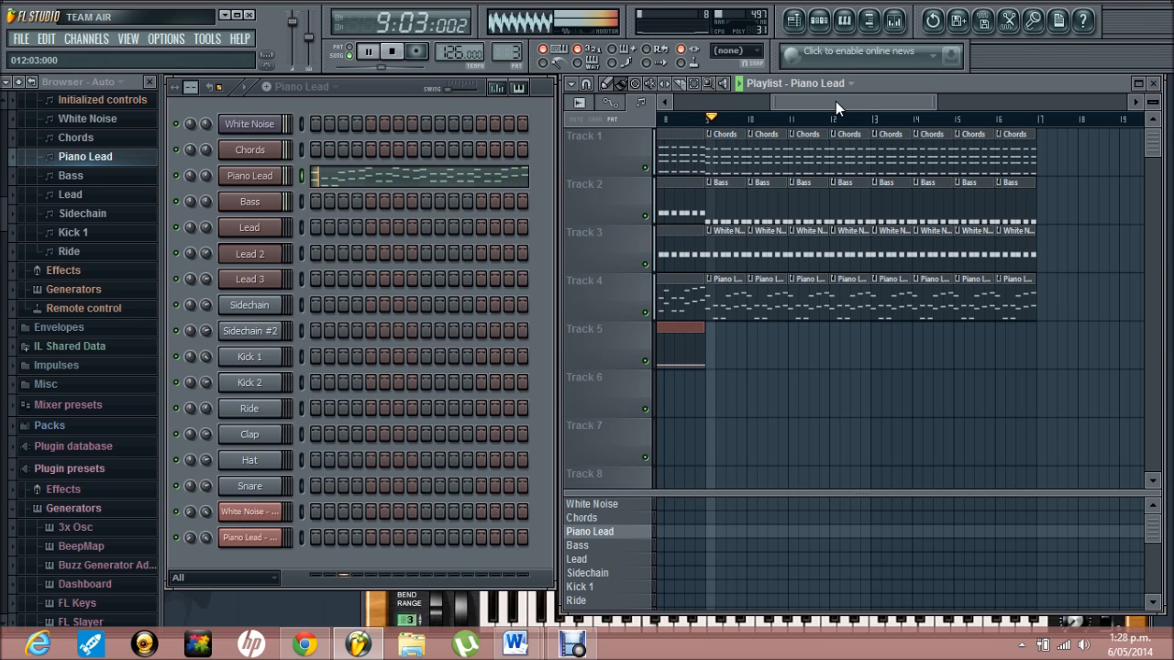
{"action": "key", "text": "space"}
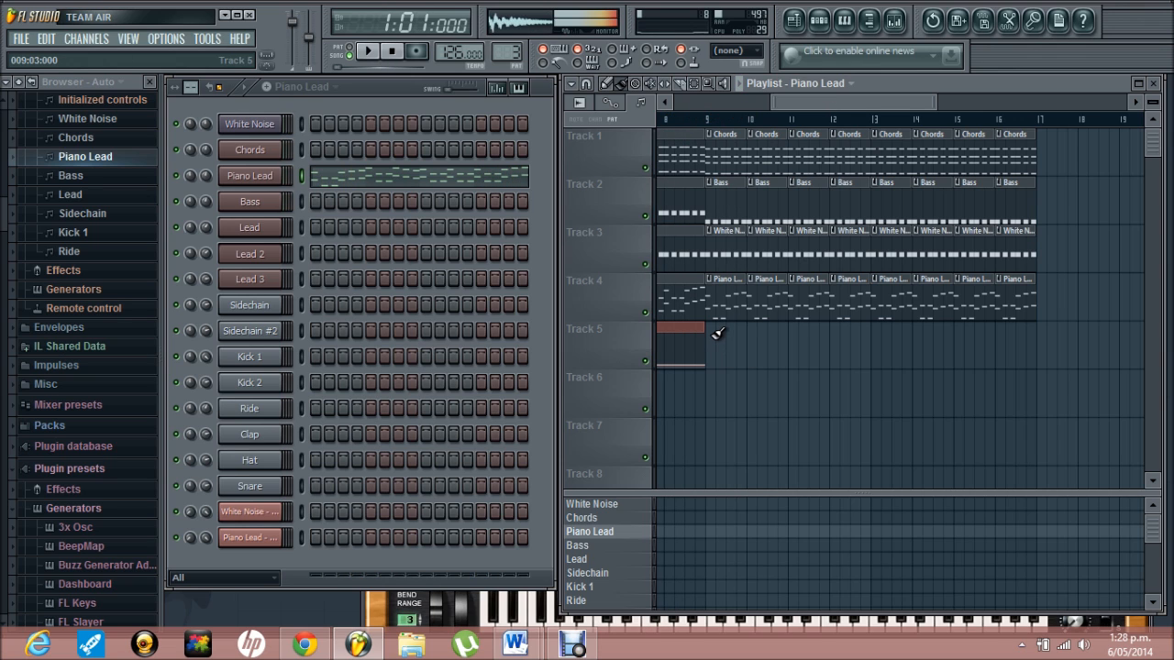
- Extend the White Noise volume envelope to bar 17, move its last point there at 10%, and play from bar 9
{"action": "left_click_drag", "start_coordinate": [704, 344], "coordinate": [1037, 344]}
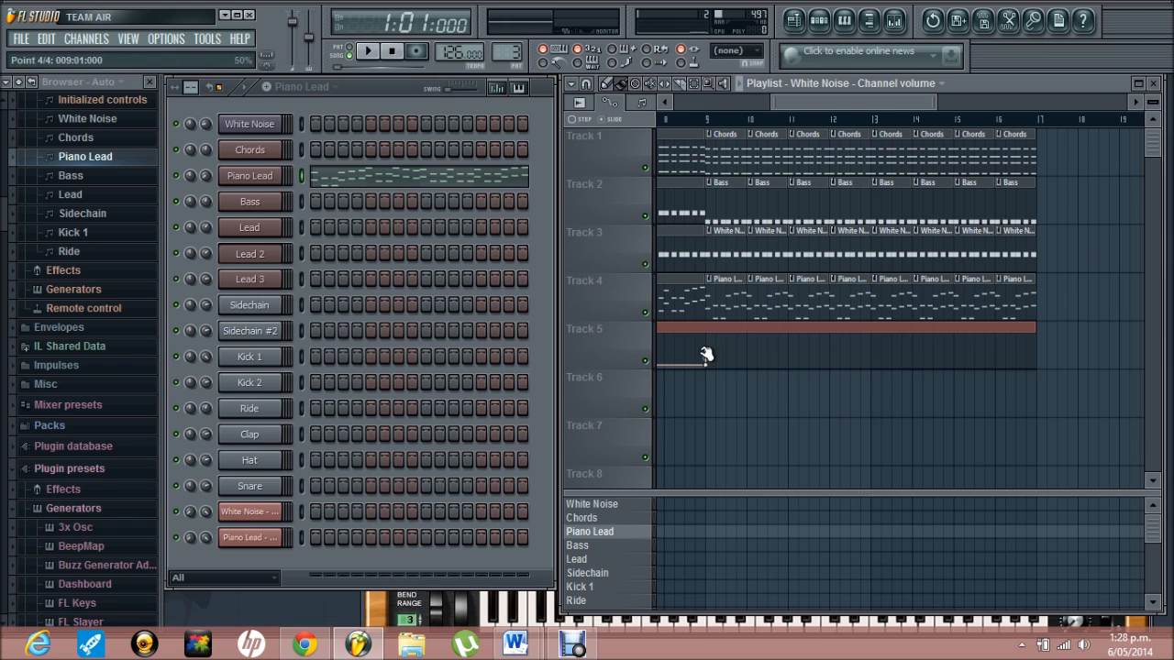
{"action": "left_click_drag", "start_coordinate": [706, 359], "coordinate": [1040, 365]}
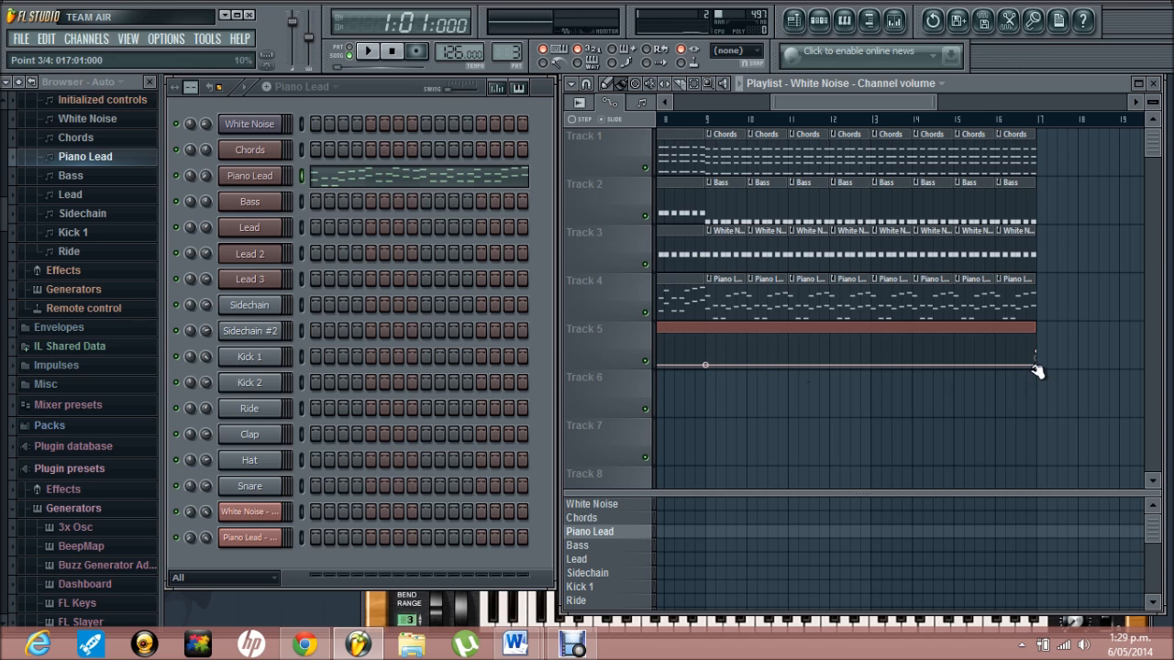
{"action": "left_click", "coordinate": [708, 120]}
{"action": "key", "text": "space"}
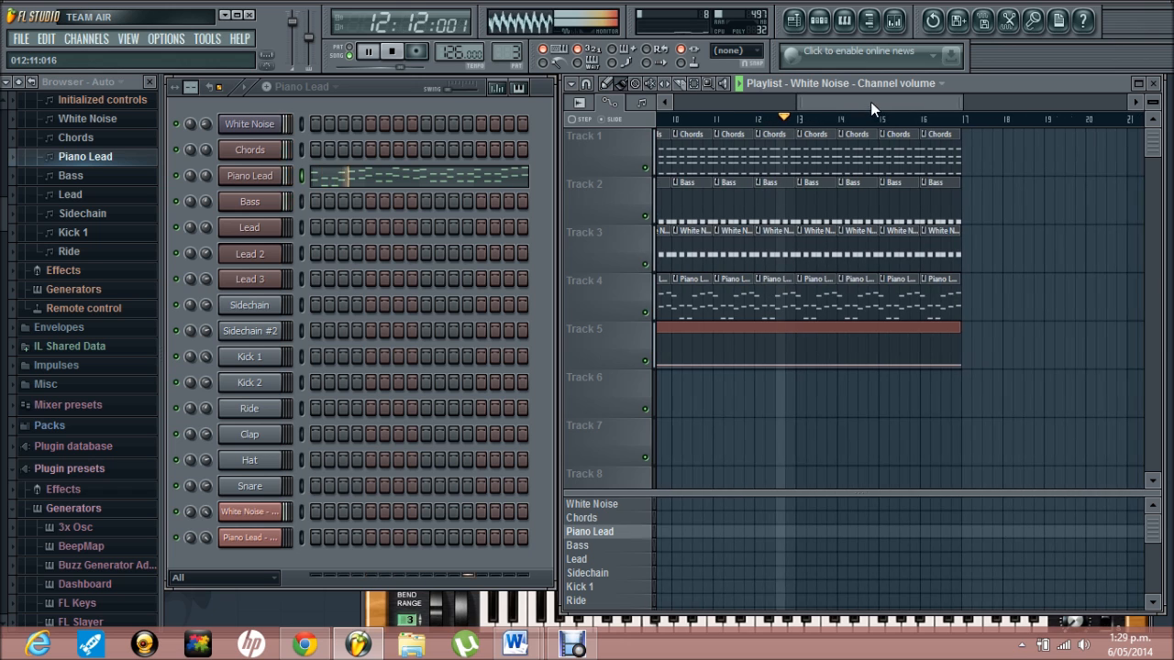
{"action": "key", "text": "space"}
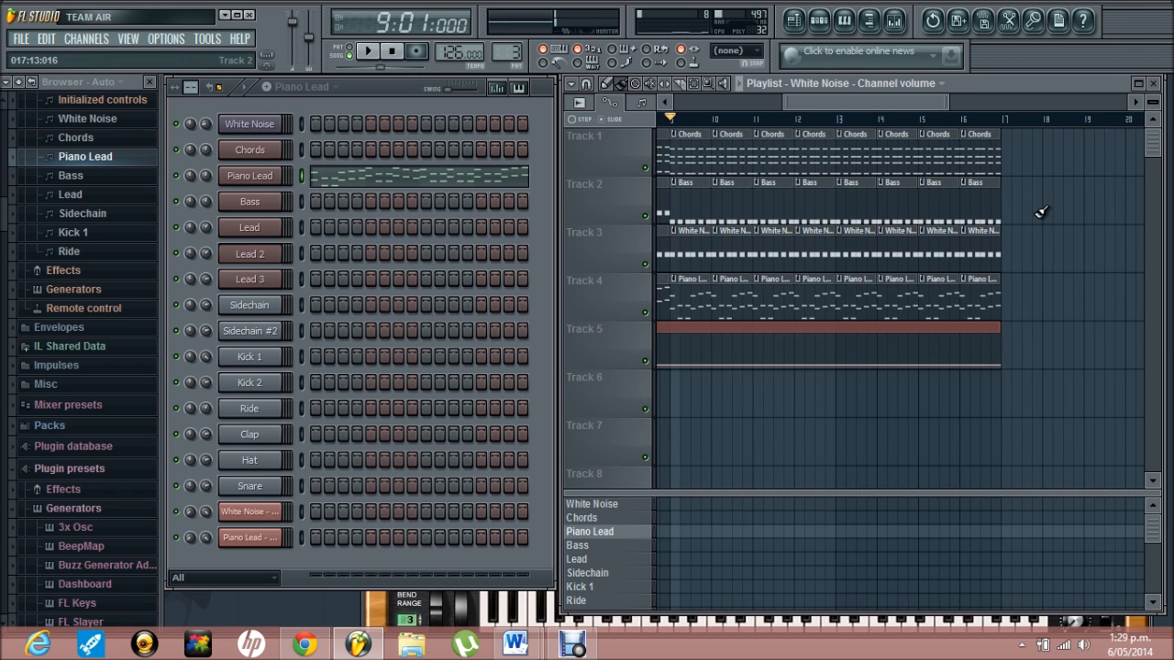
- Shorten the Track 1 to 4 clips from bar 13 to bar 17 to half a bar and fill the gaps with copies
{"action": "left_click_drag", "start_coordinate": [1024, 321], "coordinate": [856, 129]}
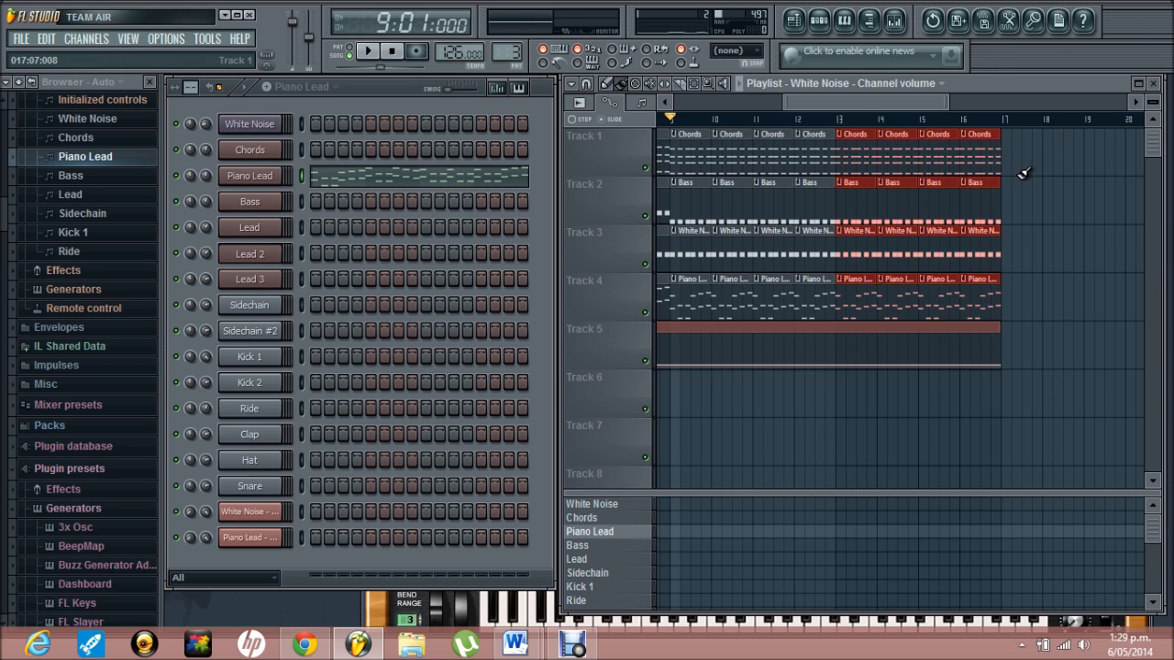
{"action": "left_click_drag", "start_coordinate": [1003, 149], "coordinate": [980, 149]}
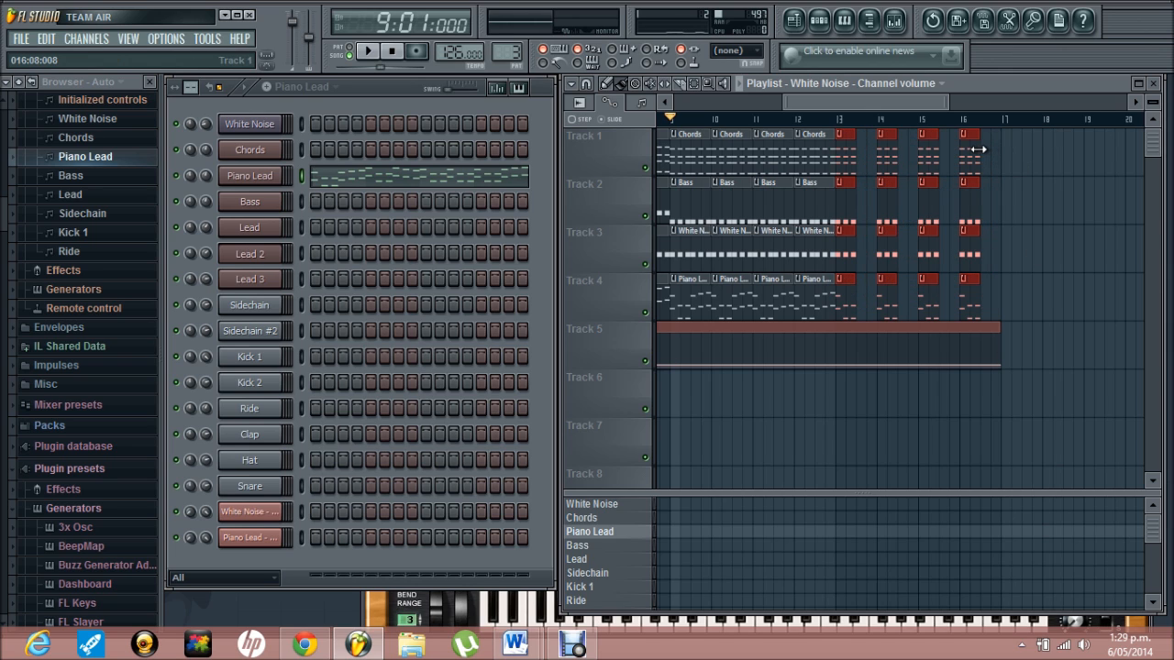
{"action": "left_click_drag", "start_coordinate": [930, 199], "coordinate": [908, 189]}
{"action": "left_click", "coordinate": [1078, 210], "text": "ctrl"}
- Shorten the Track 1 to 4 clips from bar 15 to 17 to four steps, fill the gaps with copies, and play from bar 9
{"action": "left_click_drag", "start_coordinate": [1009, 326], "coordinate": [921, 129]}
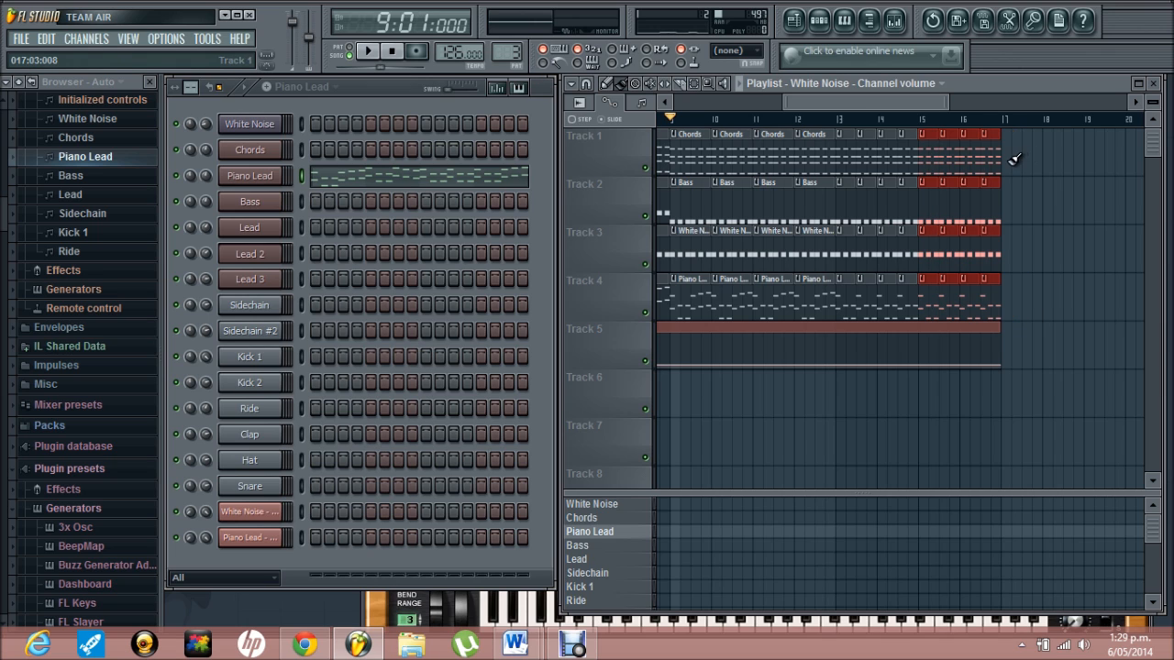
{"action": "left_click_drag", "start_coordinate": [1001, 161], "coordinate": [994, 162]}
{"action": "key", "text": "ctrl+c"}
{"action": "key", "text": "ctrl+v"}
{"action": "left_click_drag", "start_coordinate": [717, 191], "coordinate": [977, 190]}
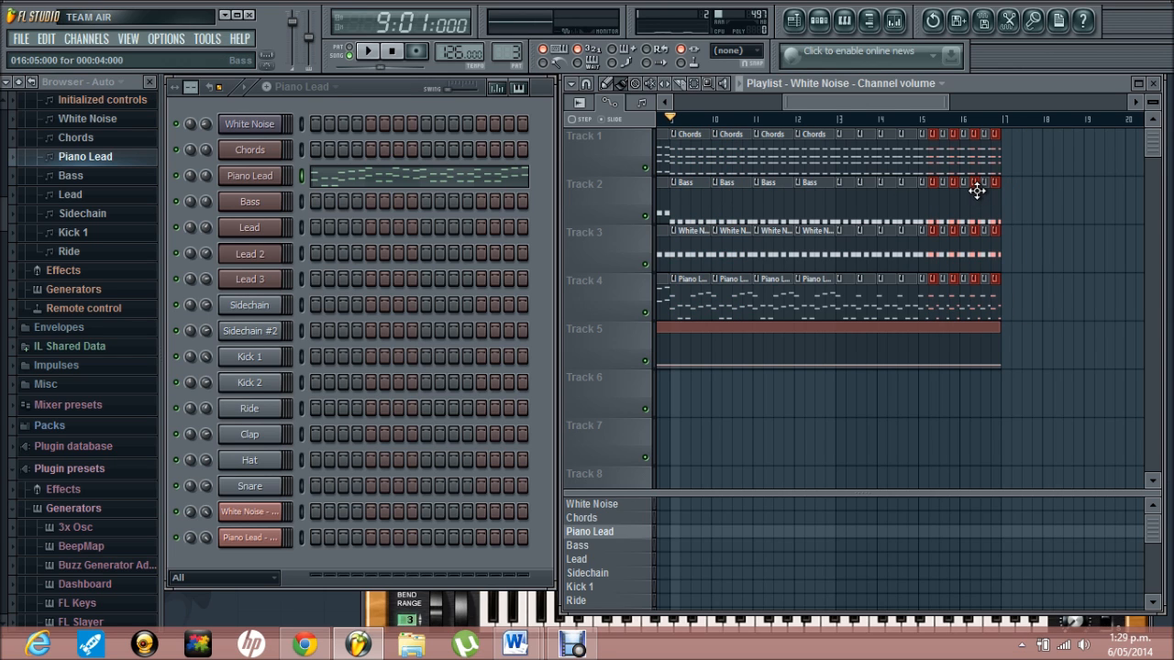
{"action": "key", "text": "space"}
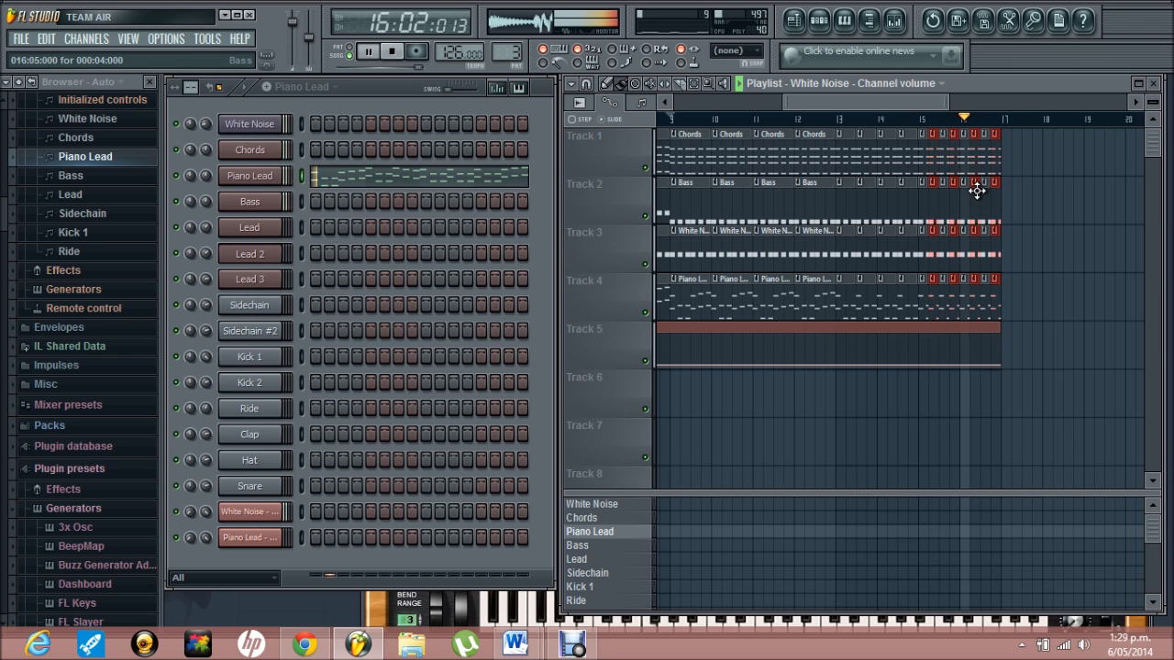
{"action": "key", "text": "space"}
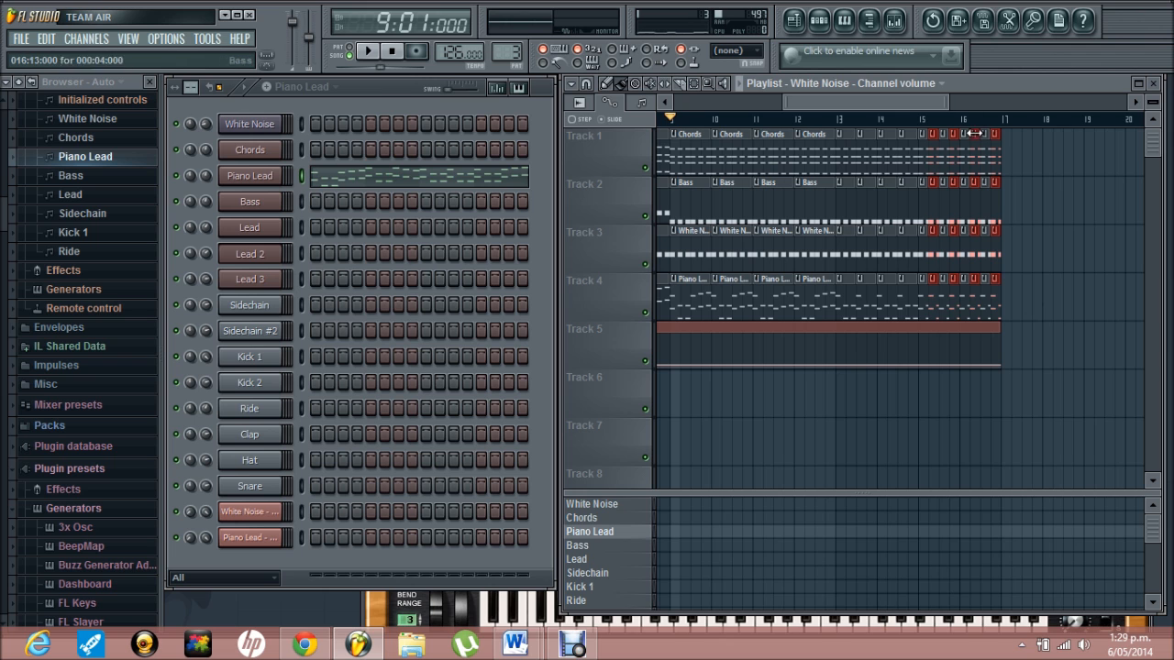
- Shorten the Track 1 to 4 clips between bars 15 and 17 to two steps and fill the gaps with copies
{"action": "left_click_drag", "start_coordinate": [949, 103], "coordinate": [931, 134]}
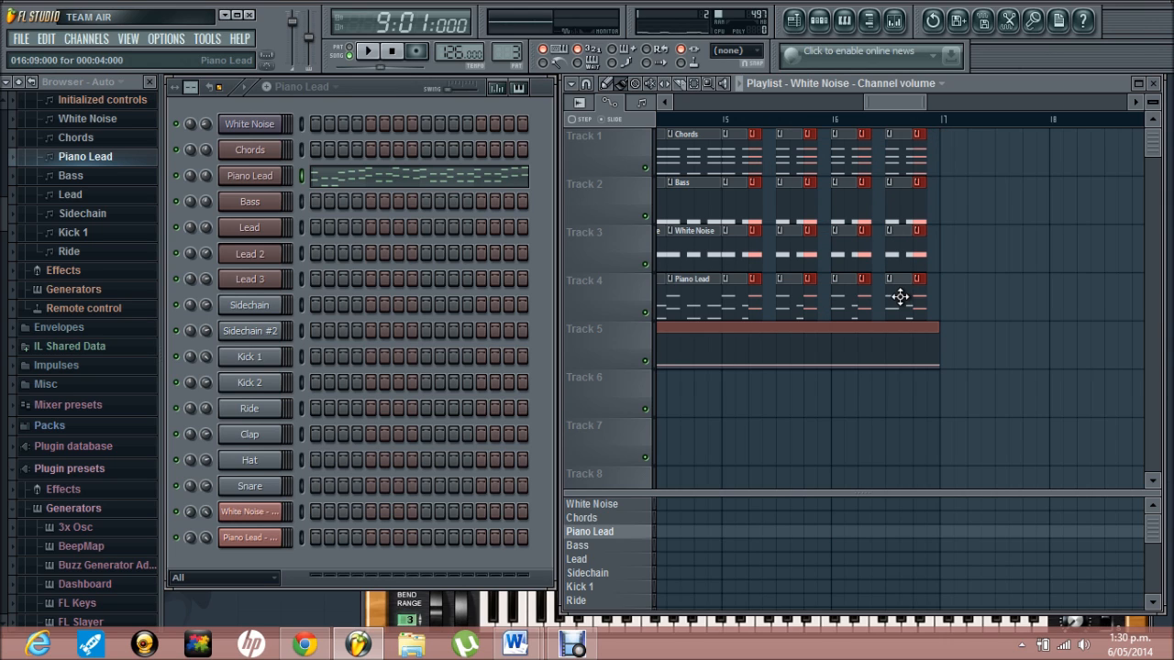
{"action": "left_click_drag", "start_coordinate": [931, 316], "coordinate": [734, 171]}
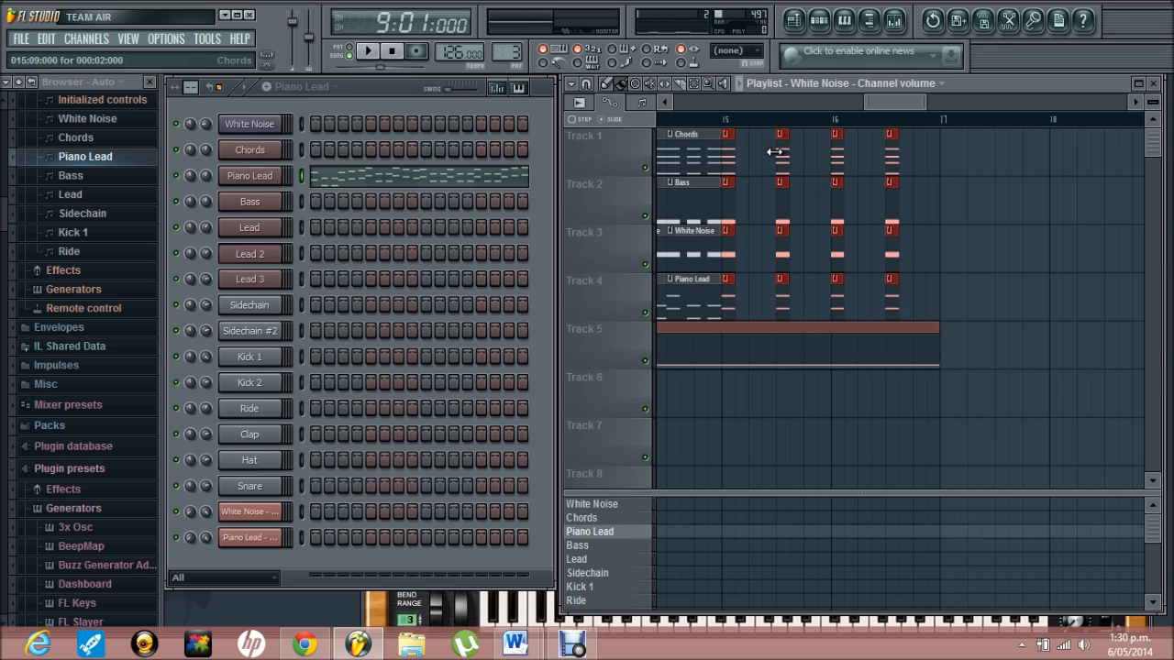
{"action": "left_click_drag", "start_coordinate": [779, 155], "coordinate": [791, 154]}
{"action": "left_click_drag", "start_coordinate": [963, 307], "coordinate": [760, 162]}
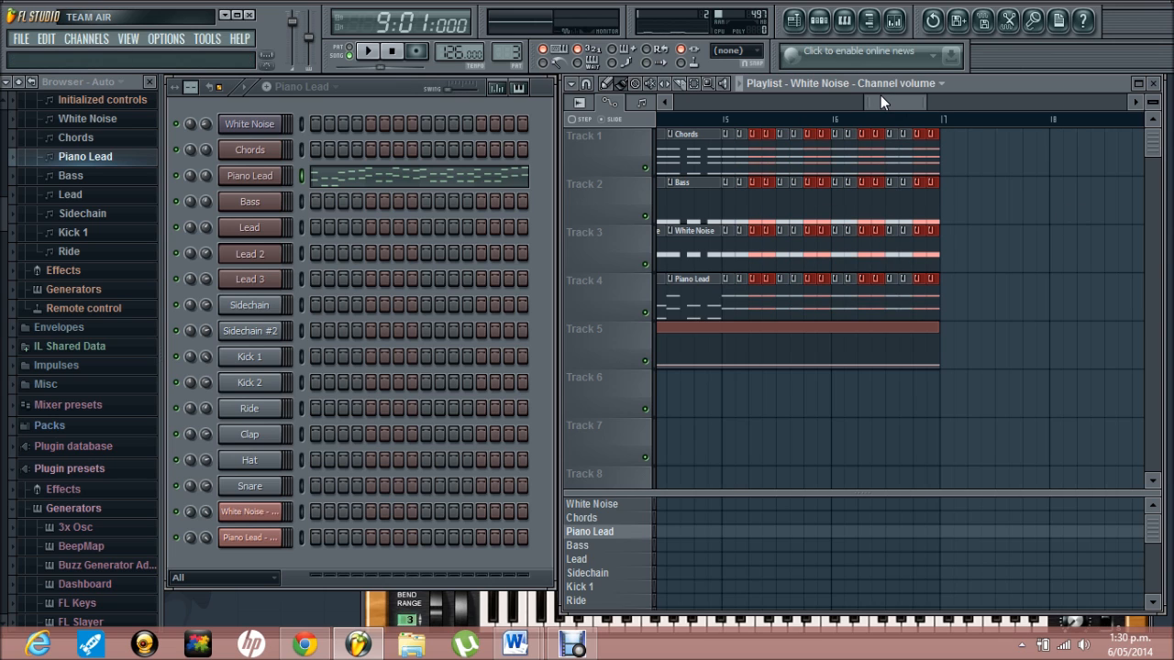
- Play the buildup from bar 14 and review the clips from bar 9 onward
{"action": "left_click_drag", "start_coordinate": [881, 102], "coordinate": [869, 102]}
{"action": "left_click", "coordinate": [694, 120]}
{"action": "key", "text": "space"}
{"action": "left_click", "coordinate": [1033, 229], "text": "ctrl"}
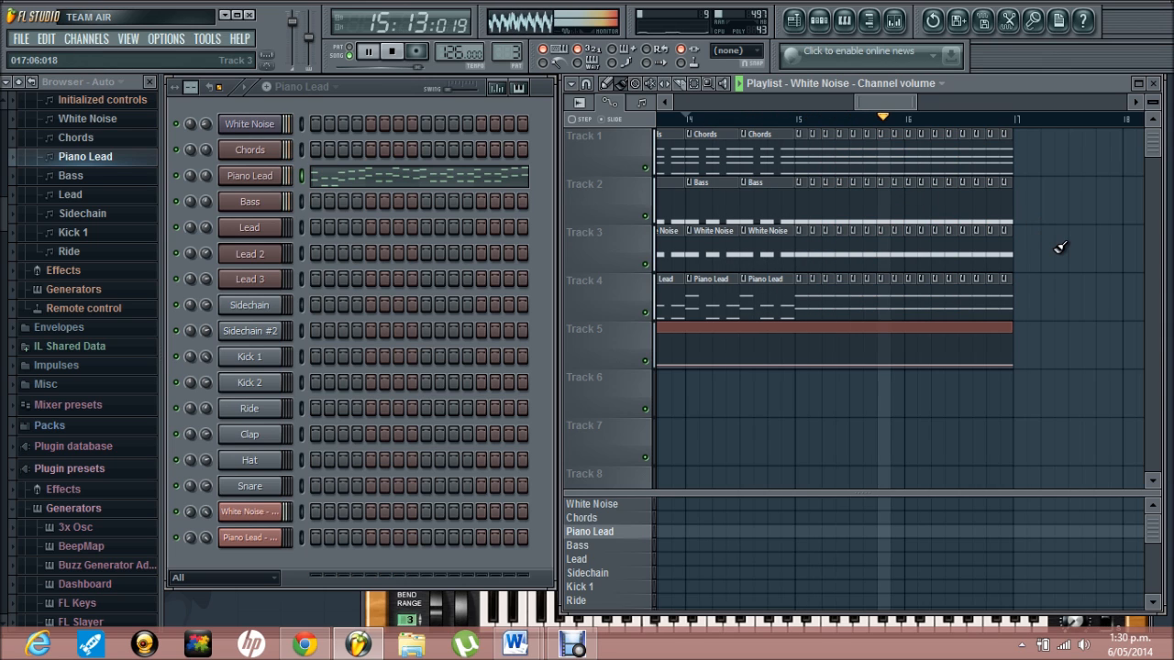
{"action": "key", "text": "space"}
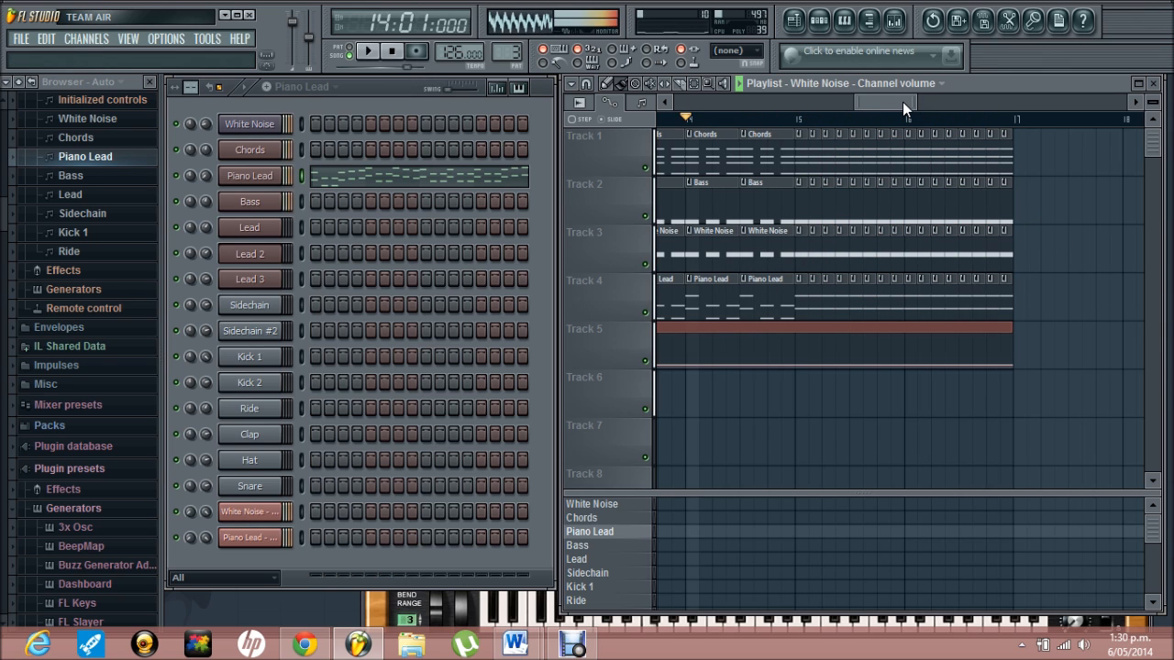
{"action": "left_click_drag", "start_coordinate": [903, 101], "coordinate": [842, 108]}
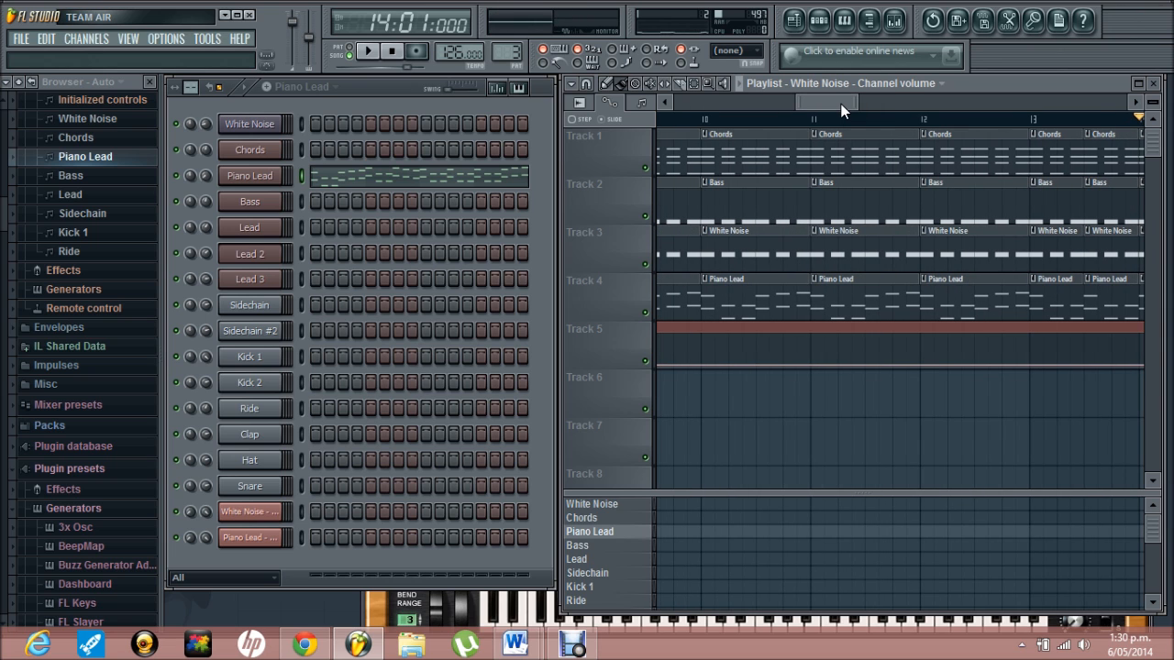
{"action": "left_click_drag", "start_coordinate": [842, 108], "coordinate": [917, 105]}
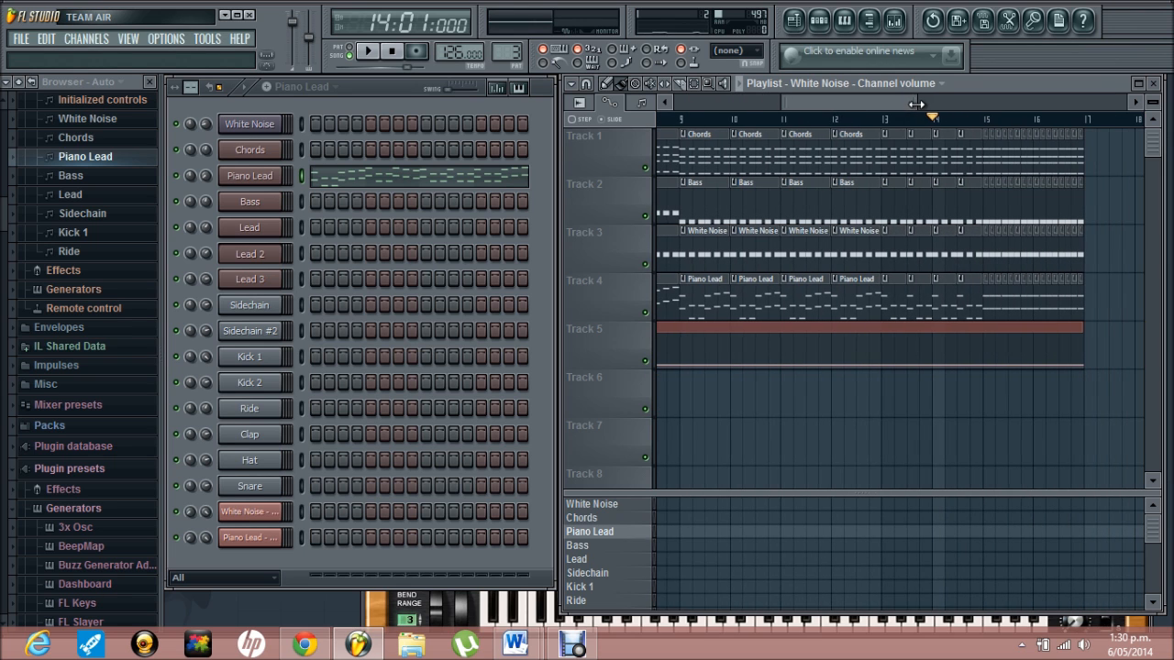
- Switch to the empty Pattern 9 and name it "Note rise"
{"action": "left_click", "coordinate": [336, 88]}
{"action": "left_click", "coordinate": [384, 105]}
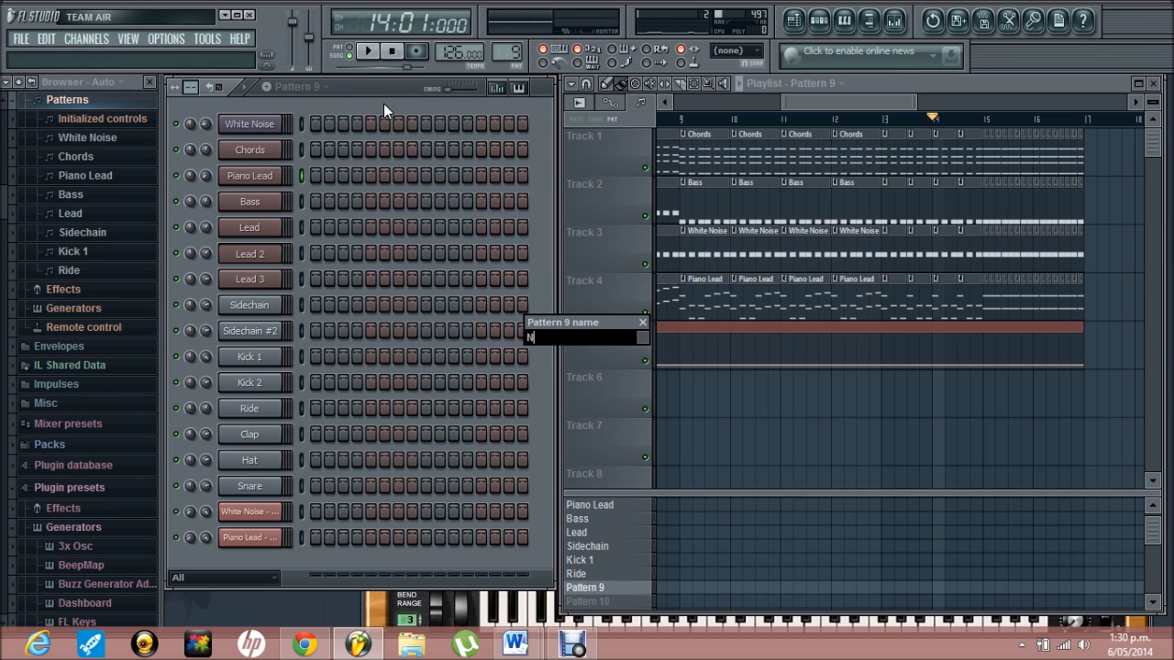
{"action": "type", "text": "Note rise"}
{"action": "key", "text": "Return"}
- Insert a 3x Osc generator channel for the Note rise pattern
{"action": "right_click", "coordinate": [268, 124]}
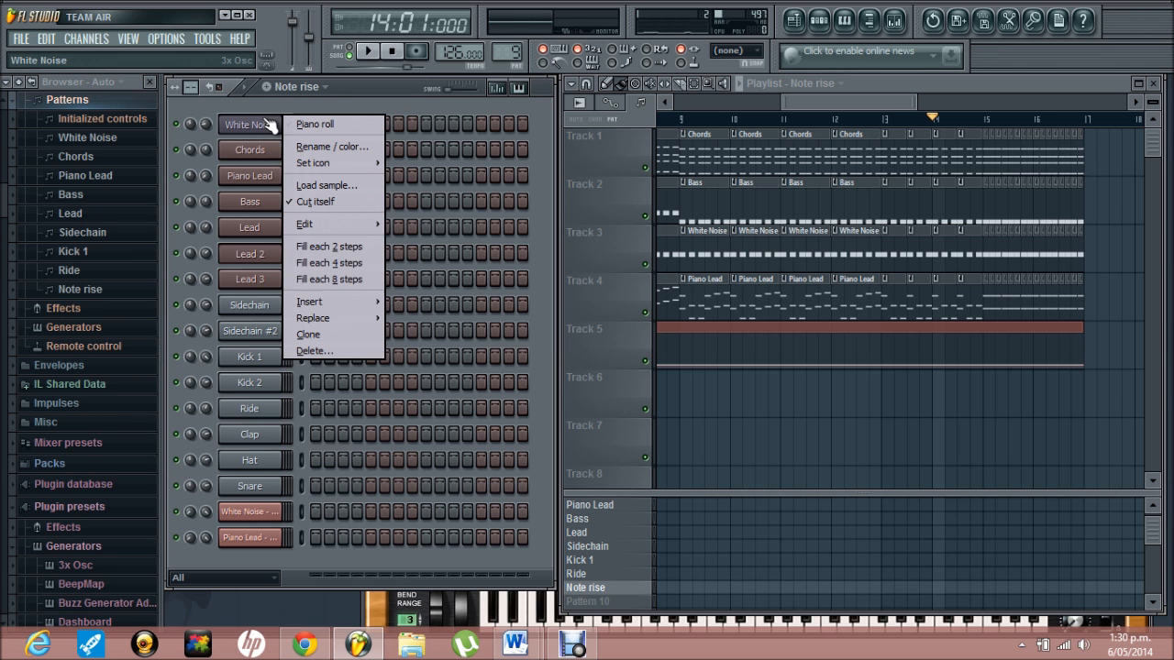
{"action": "mouse_move", "coordinate": [321, 301]}
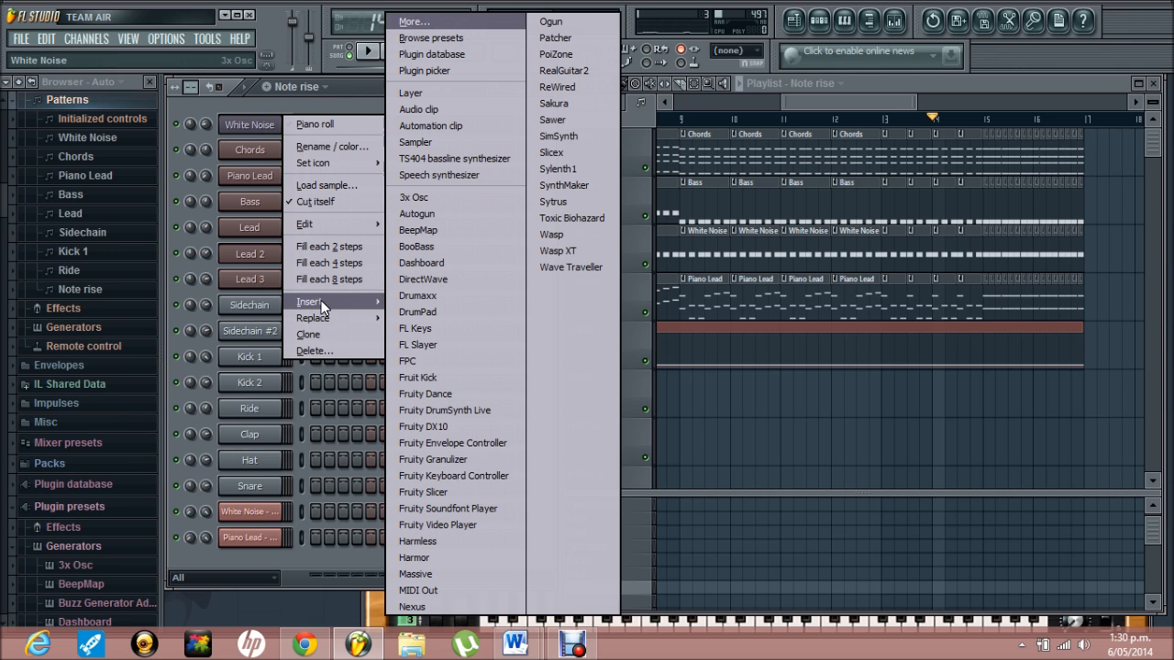
{"action": "left_click", "coordinate": [413, 197]}
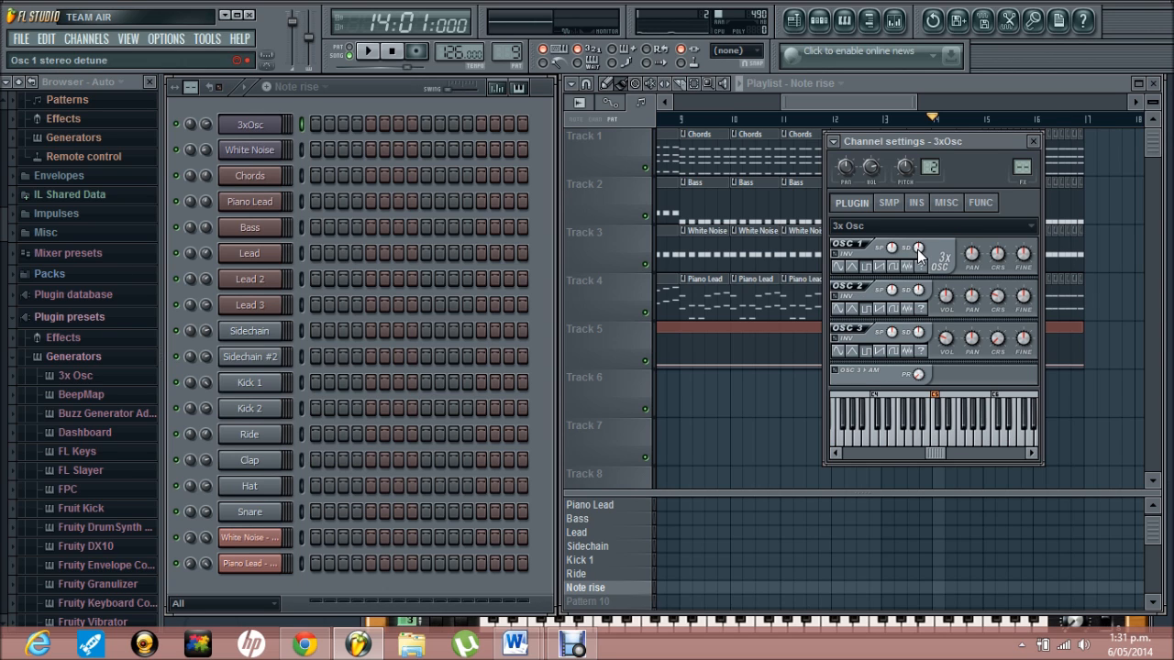
{"action": "scroll", "coordinate": [917, 247], "scroll_direction": "up", "scroll_amount": 4}
{"action": "scroll", "coordinate": [920, 293], "scroll_direction": "up", "scroll_amount": 3}
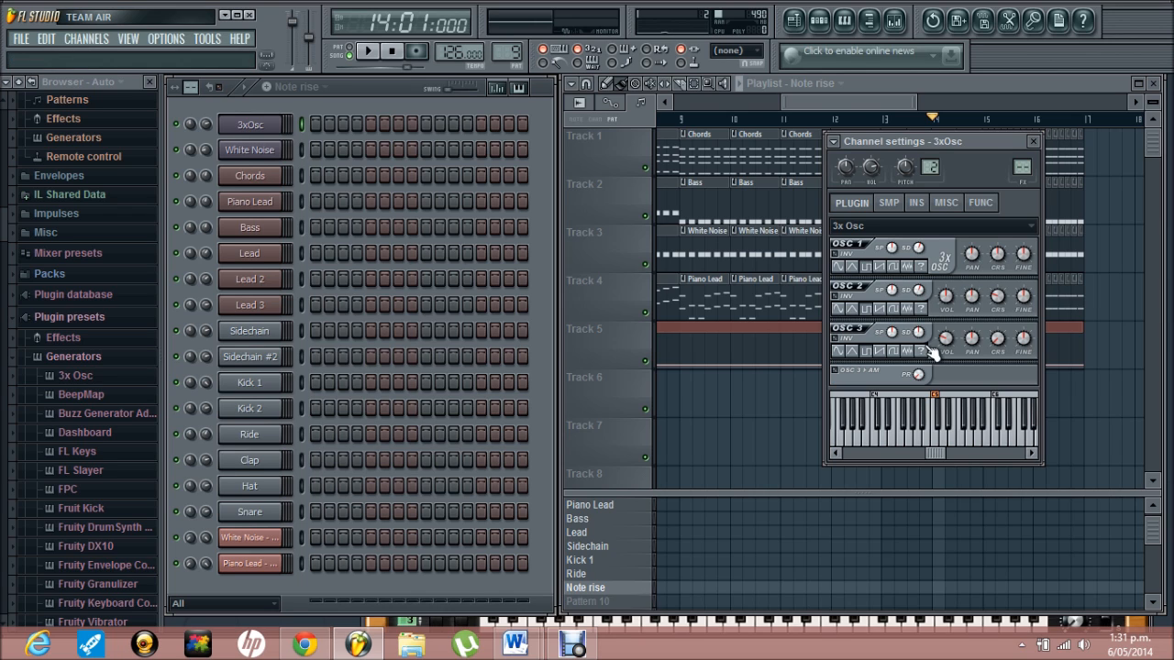
- Enable the 3x Osc channel's volume envelope and turn its attack time down to the minimum
{"action": "scroll", "coordinate": [920, 334], "scroll_direction": "up", "scroll_amount": 2}
{"action": "key", "text": "q"}
{"action": "key", "text": "q"}
{"action": "left_click", "coordinate": [917, 203]}
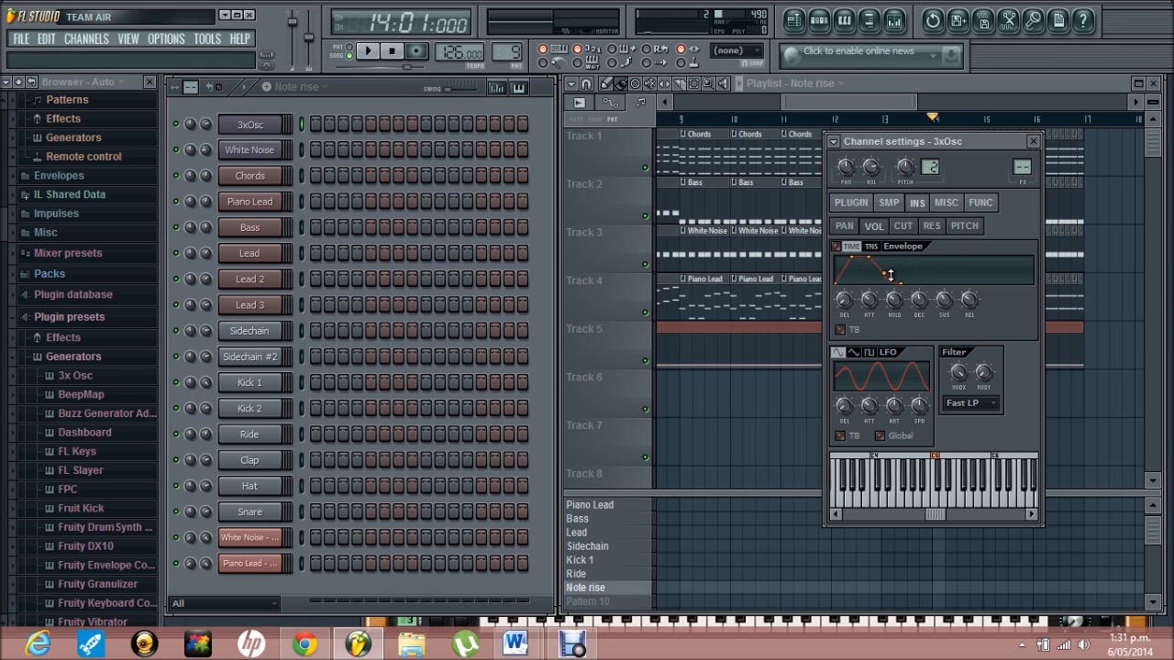
{"action": "left_click_drag", "start_coordinate": [871, 309], "coordinate": [866, 494]}
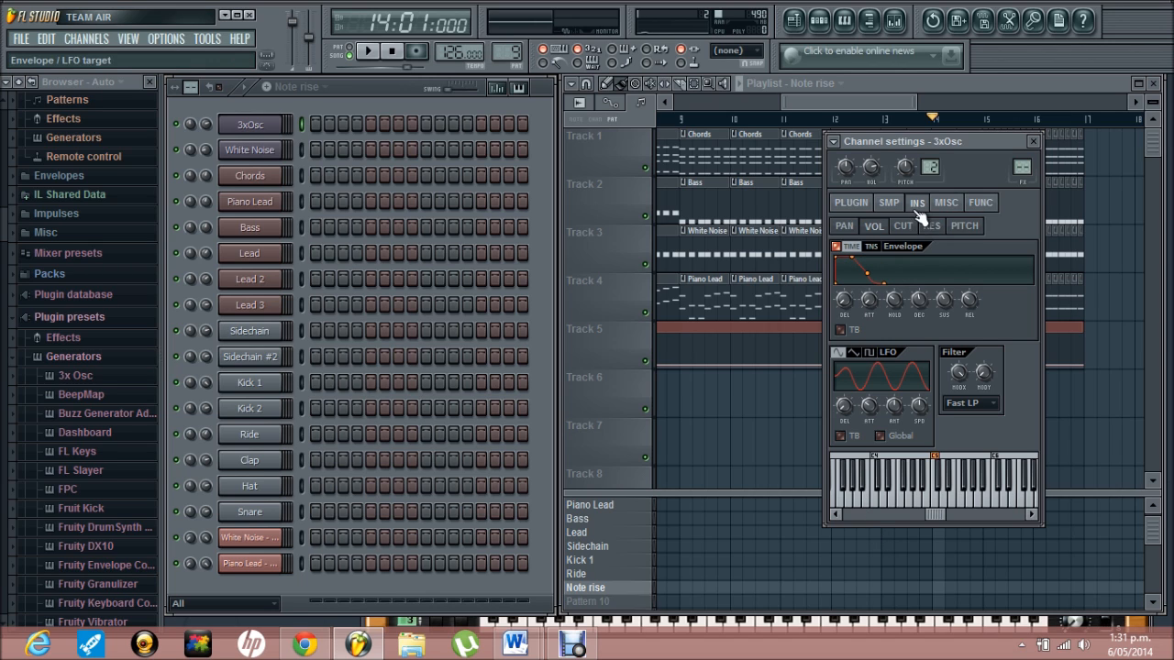
- Set the volume envelope's decay time and release time to 4 steps each
{"action": "right_click", "coordinate": [923, 303]}
{"action": "mouse_move", "coordinate": [954, 327]}
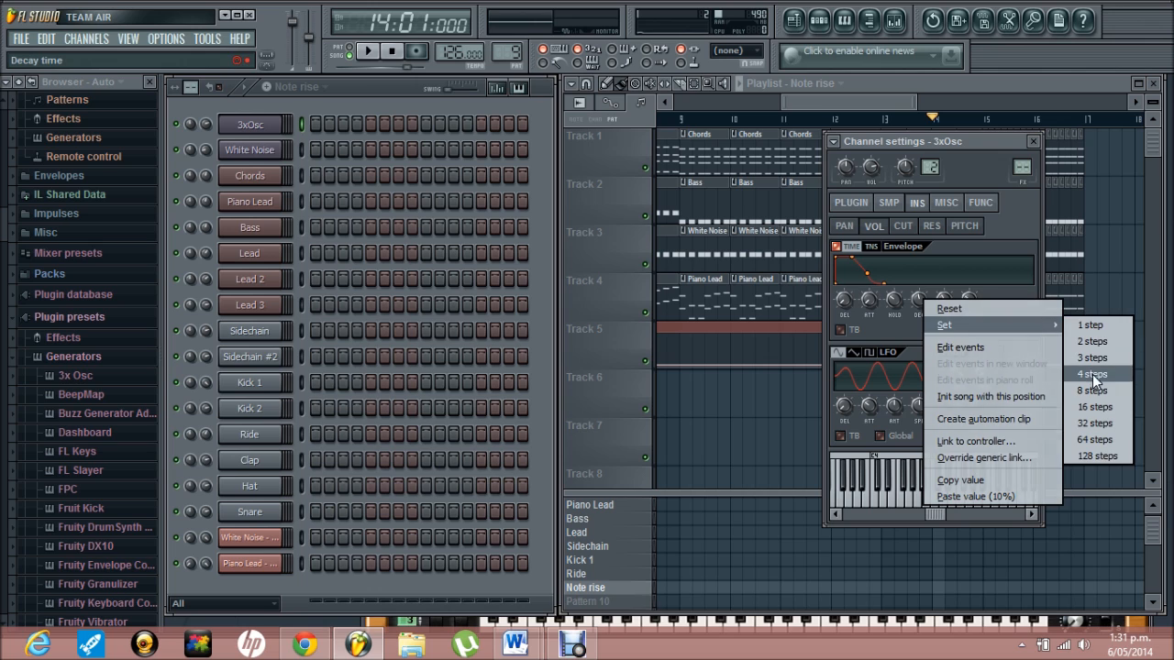
{"action": "left_click", "coordinate": [1092, 375]}
{"action": "right_click", "coordinate": [971, 299]}
{"action": "mouse_move", "coordinate": [996, 325]}
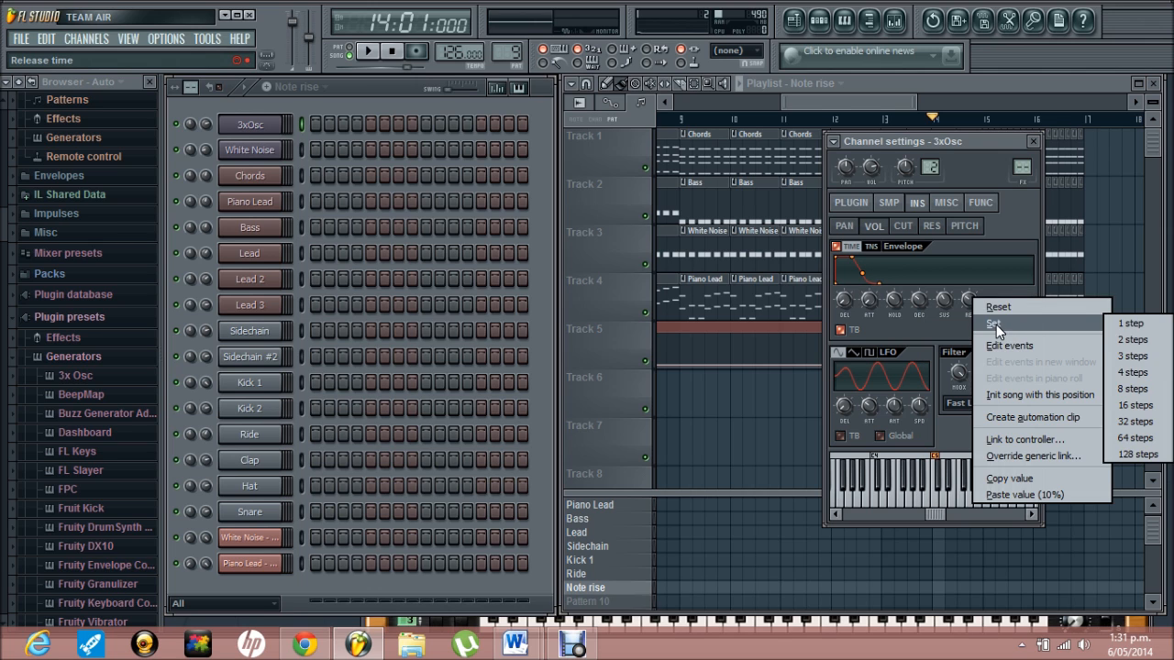
{"action": "left_click", "coordinate": [1133, 373]}
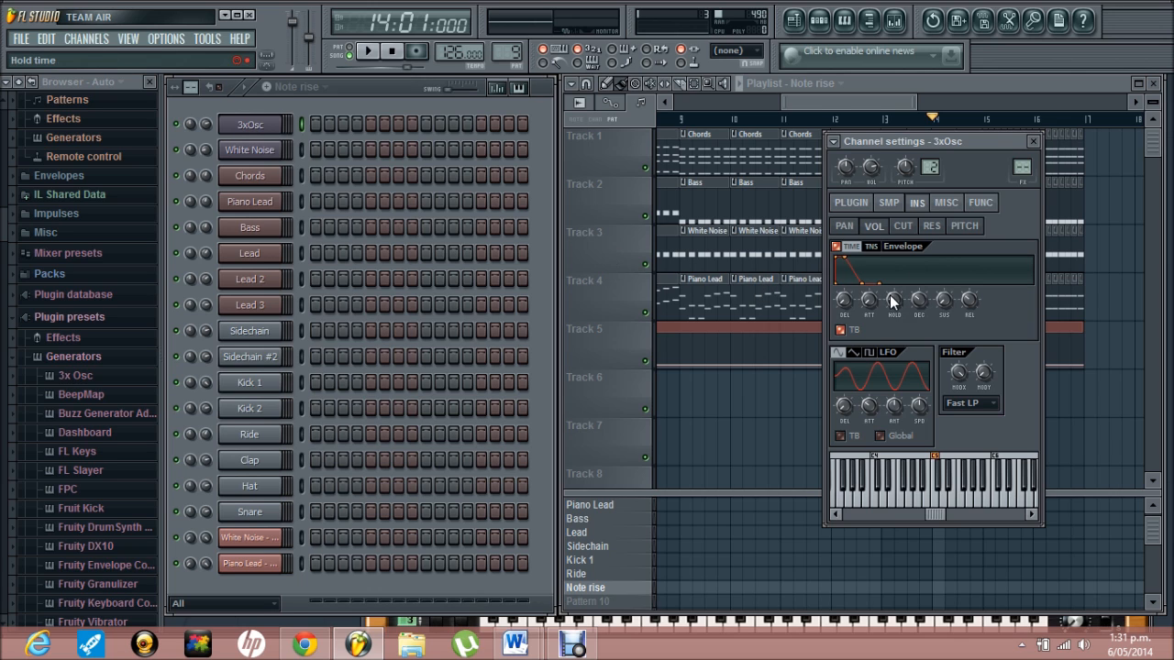
- Paint a row of one-step C5 notes across bar 1 of the 3xOsc channel's piano roll
{"action": "right_click", "coordinate": [261, 125]}
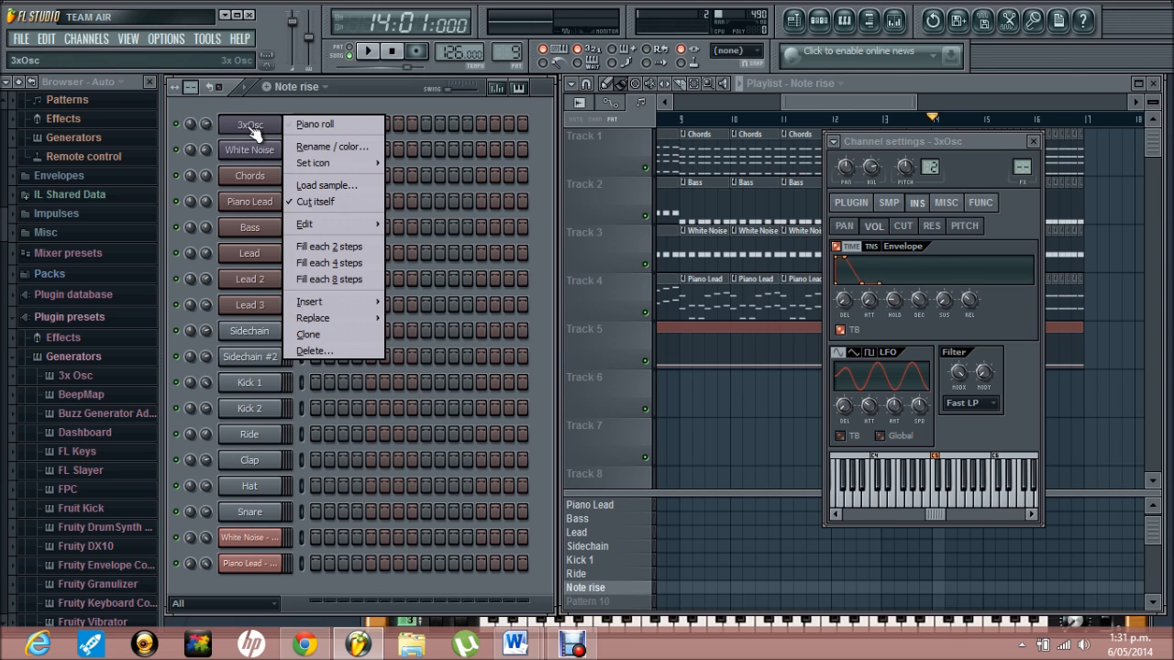
{"action": "left_click", "coordinate": [307, 125]}
{"action": "left_click", "coordinate": [212, 377]}
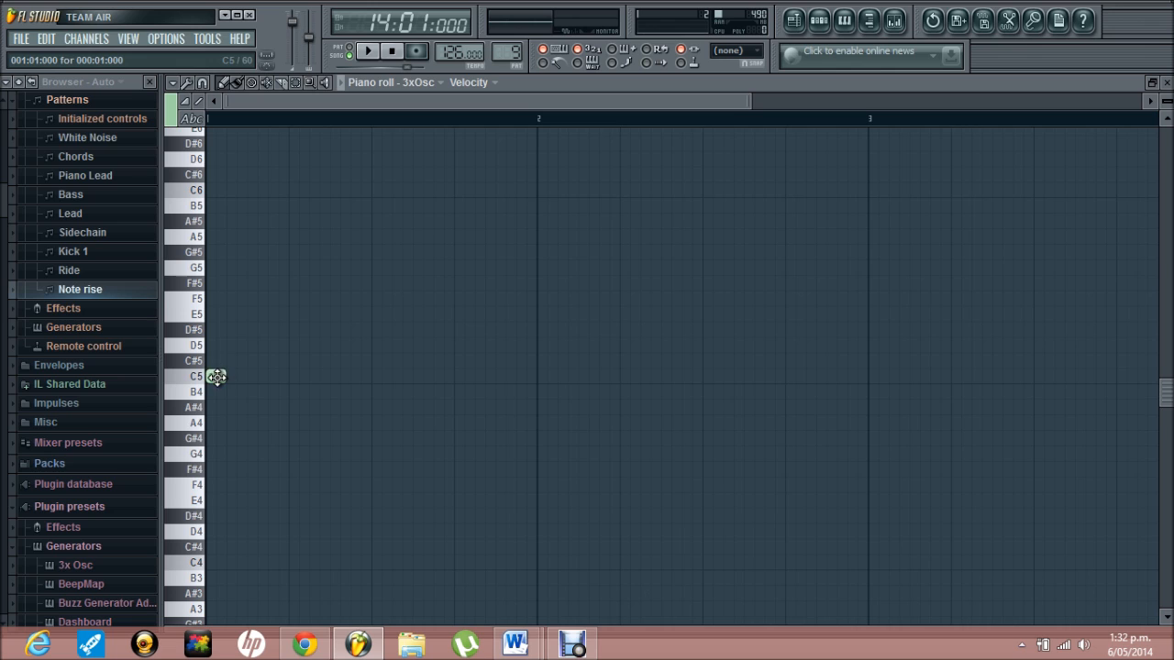
{"action": "left_click", "coordinate": [217, 377]}
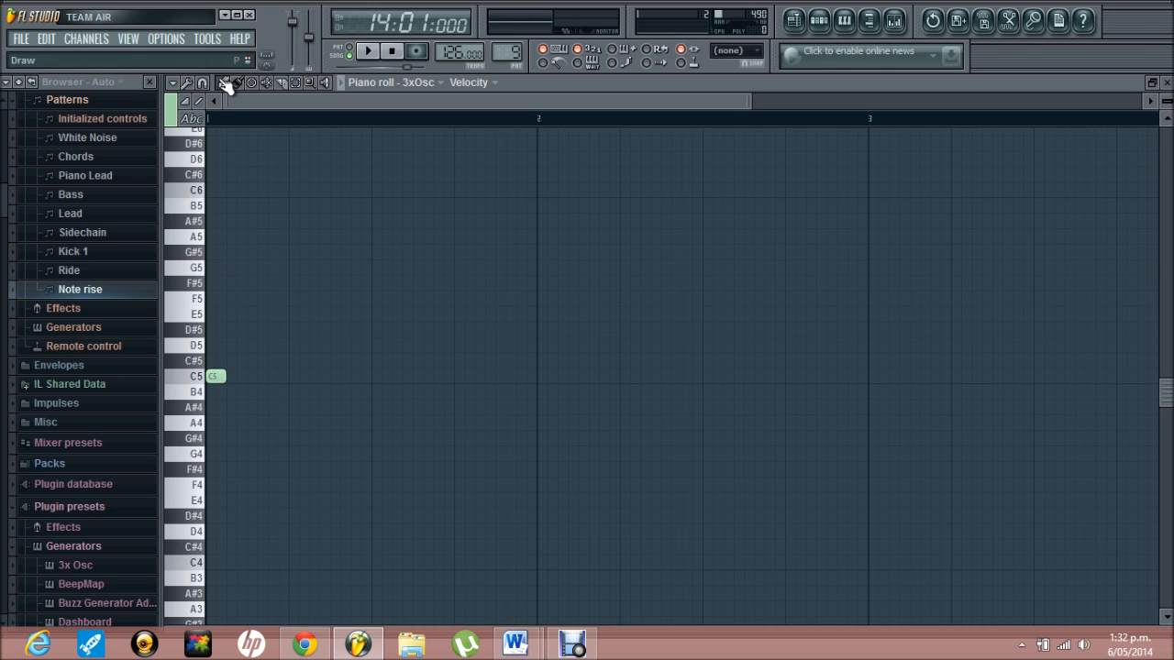
{"action": "left_click", "coordinate": [238, 83]}
{"action": "left_click_drag", "start_coordinate": [226, 377], "coordinate": [520, 376]}
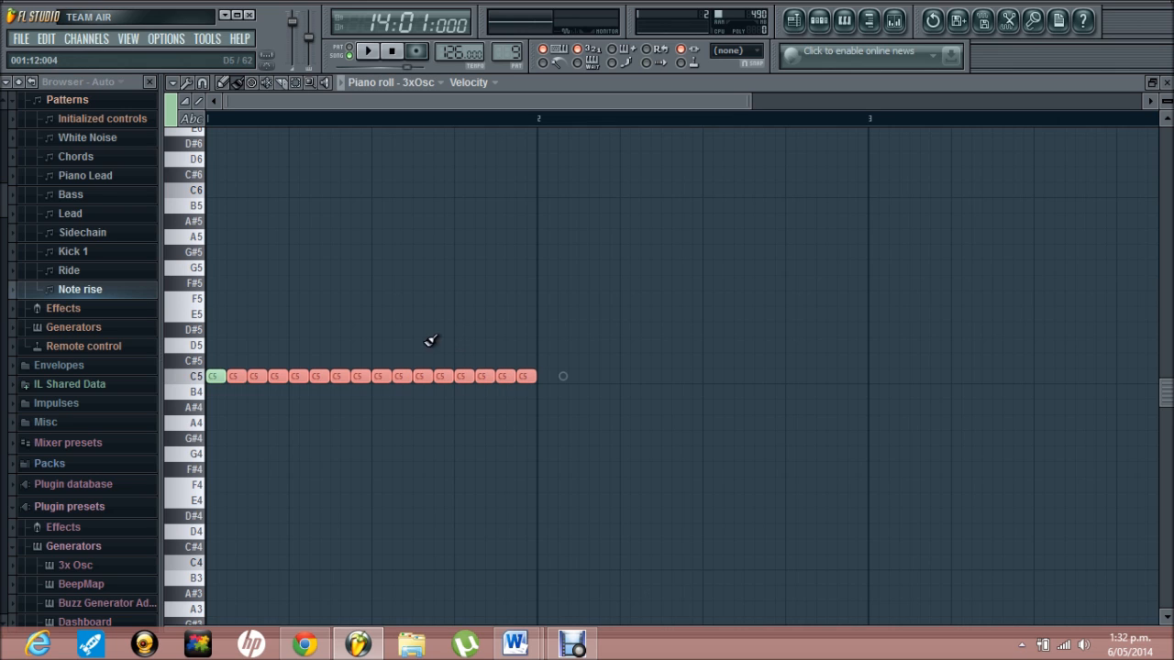
- Select the C5 notes of bar 1 and duplicate them until the pattern fills eight bars
{"action": "left_click_drag", "start_coordinate": [633, 403], "coordinate": [181, 360]}
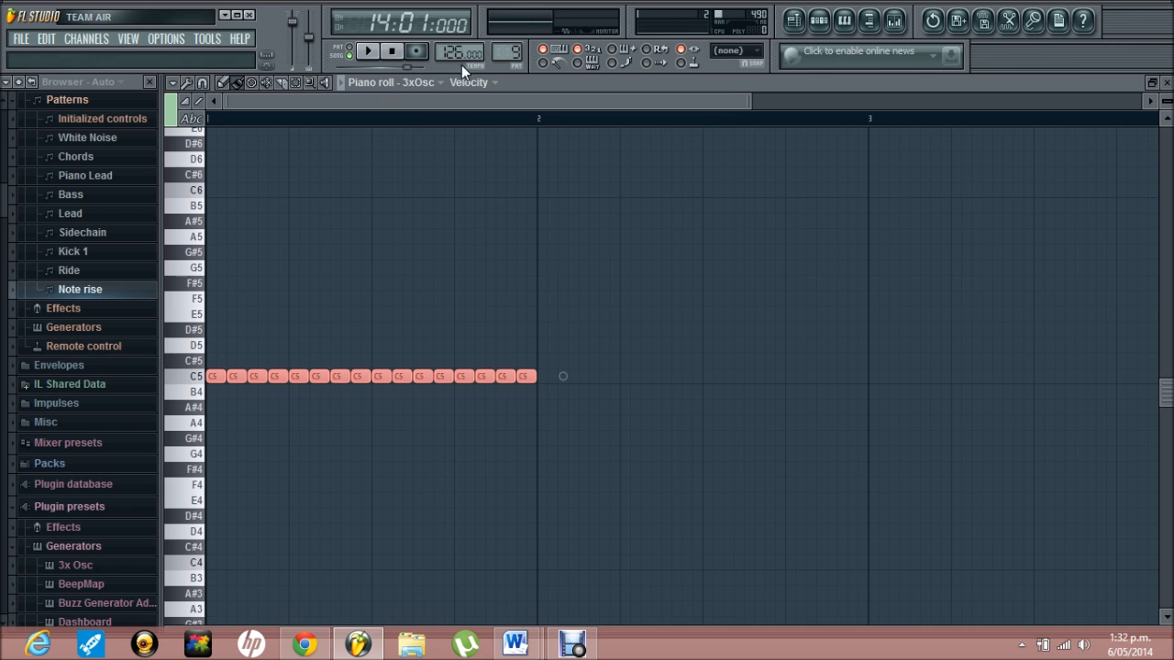
{"action": "left_click_drag", "start_coordinate": [399, 104], "coordinate": [1009, 124]}
{"action": "key", "text": "ctrl+b"}
{"action": "key", "text": "ctrl+b"}
{"action": "key", "text": "ctrl+b"}
{"action": "key", "text": "ctrl+b"}
{"action": "key", "text": "ctrl+b"}
{"action": "key", "text": "ctrl+b"}
{"action": "key", "text": "ctrl+b"}
{"action": "left_click", "coordinate": [1167, 82]}
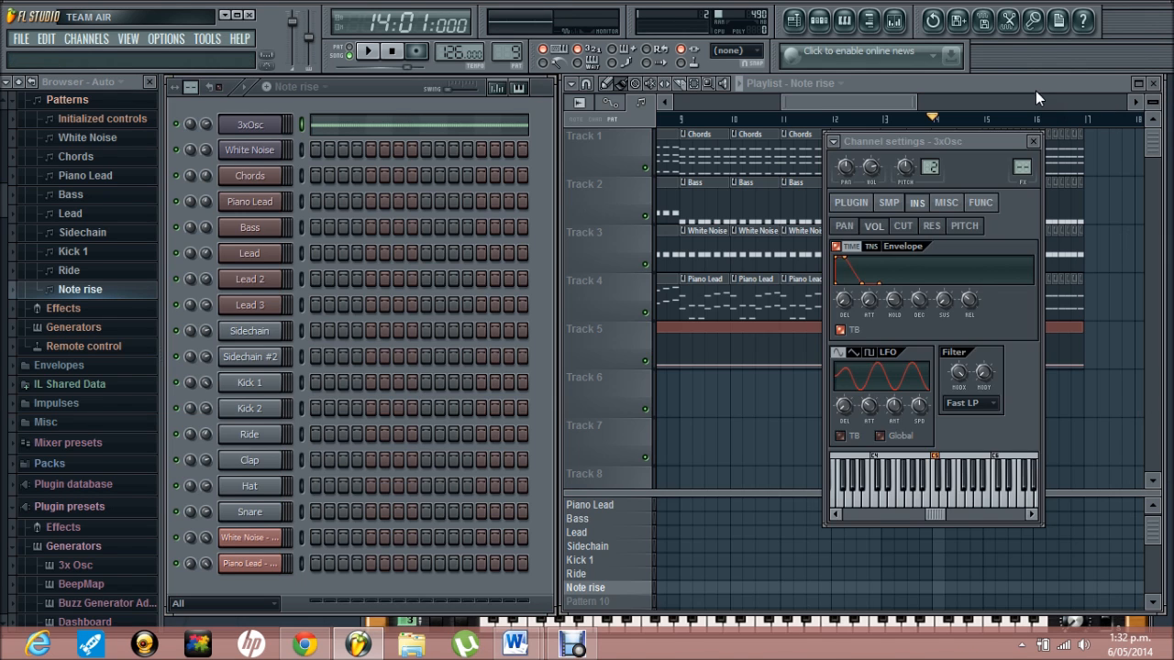
- Place a Note rise clip on Track 6 at bar 9 and delete the pattern's notes after its fourth bar
{"action": "left_click", "coordinate": [1035, 89]}
{"action": "left_click", "coordinate": [690, 401]}
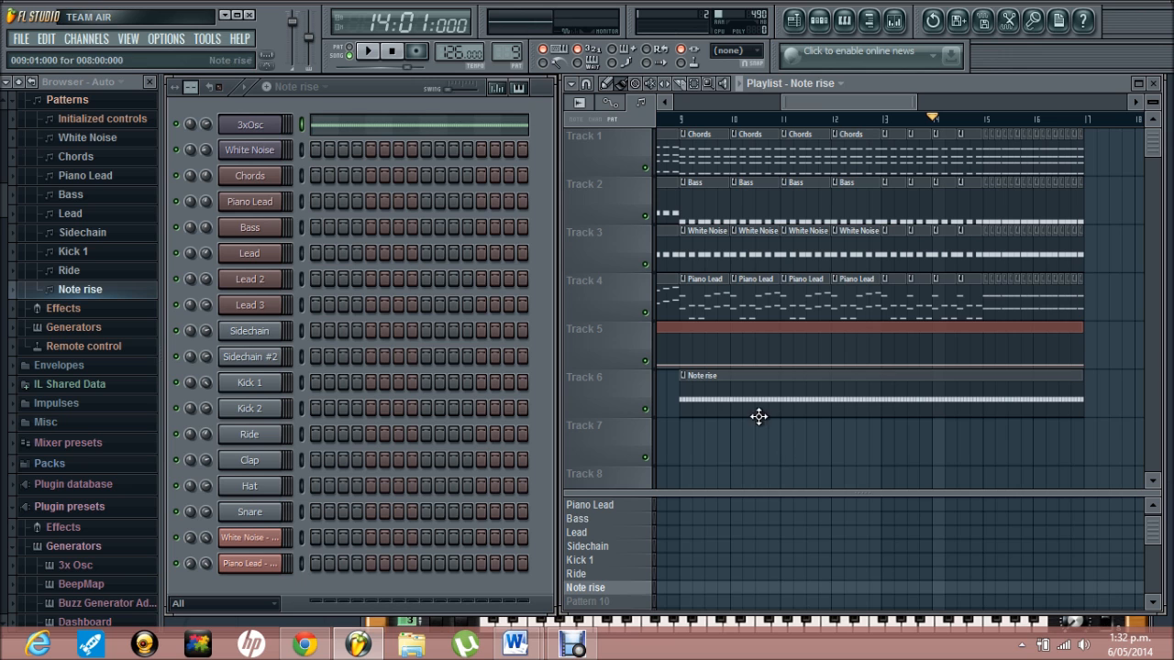
{"action": "left_click", "coordinate": [427, 128]}
{"action": "left_click_drag", "start_coordinate": [439, 104], "coordinate": [589, 302]}
{"action": "key", "text": "Delete"}
{"action": "left_click", "coordinate": [1167, 82]}
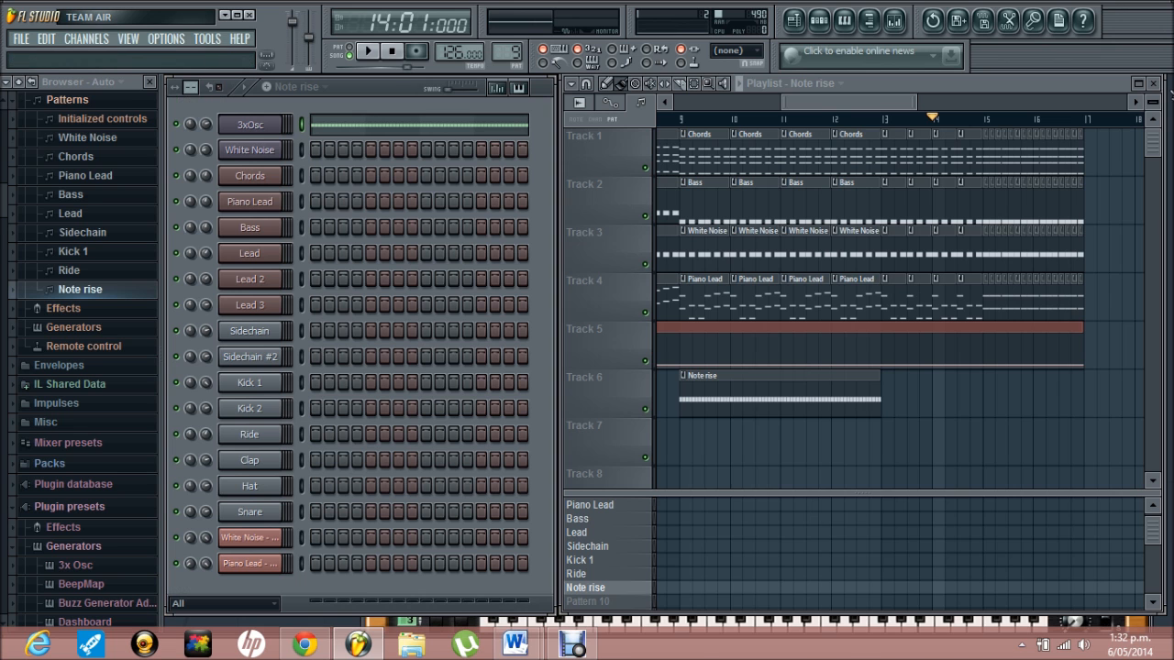
- Move the Note rise clip on Track 6 to bar 13 and select the playlist time range from bar 13 to bar 17
{"action": "left_click_drag", "start_coordinate": [812, 411], "coordinate": [1018, 415]}
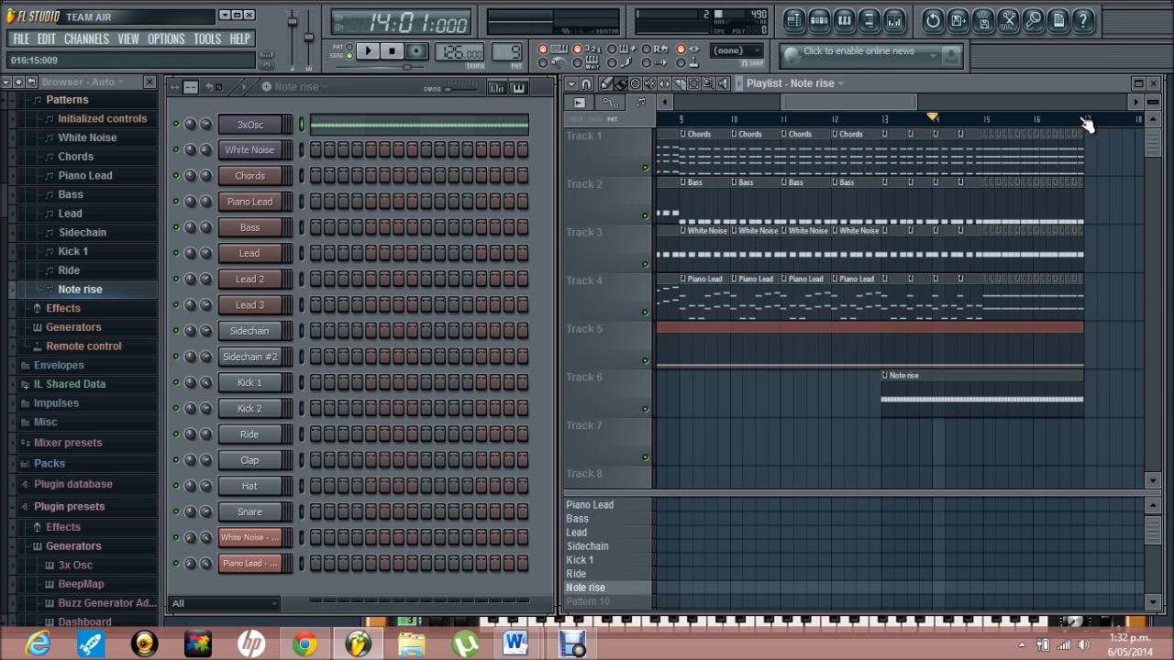
{"action": "left_click_drag", "start_coordinate": [1090, 124], "coordinate": [883, 120]}
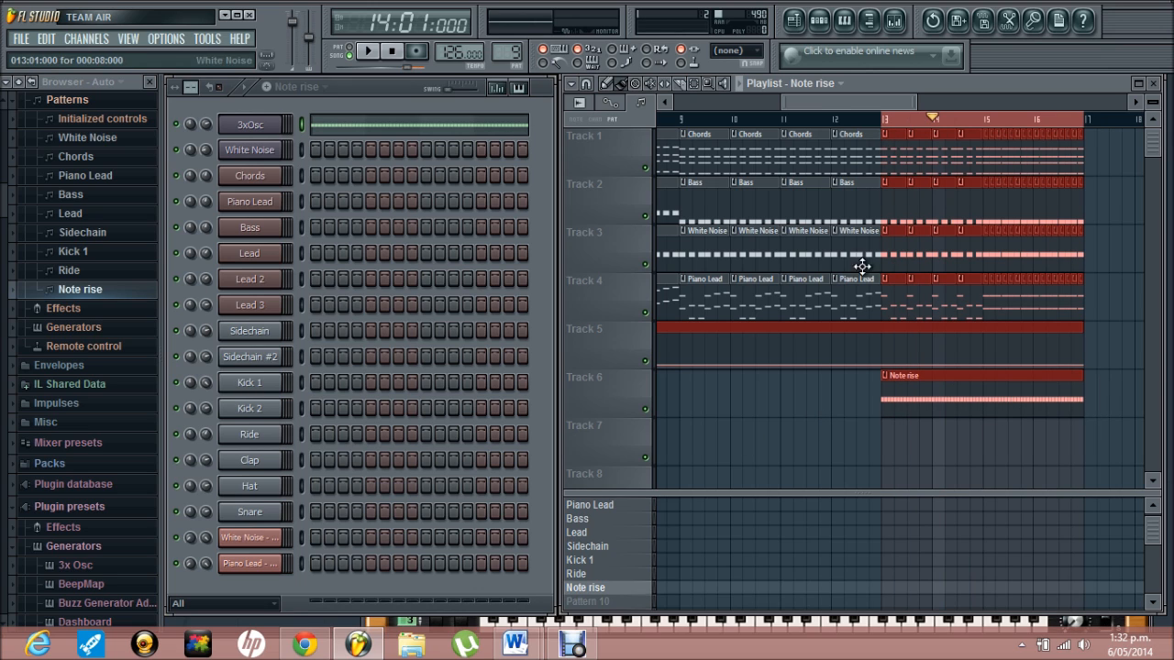
{"action": "left_click", "coordinate": [815, 412]}
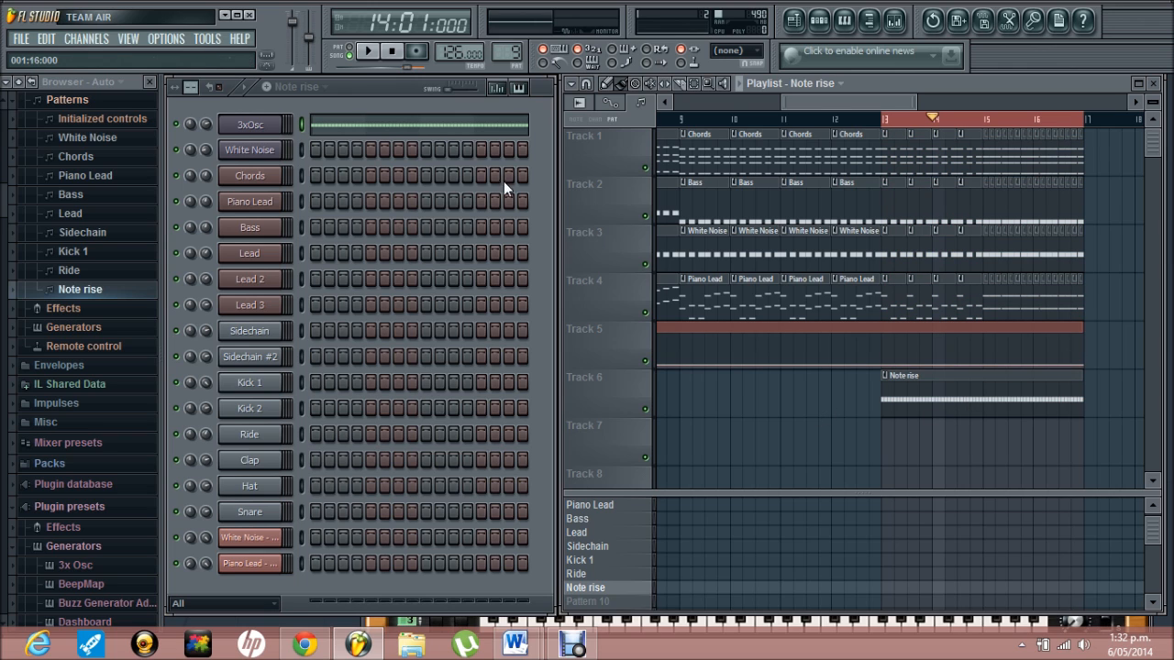
- Open the 3x Osc channel settings and play the Note rise pattern to check its sound
{"action": "left_click", "coordinate": [261, 130]}
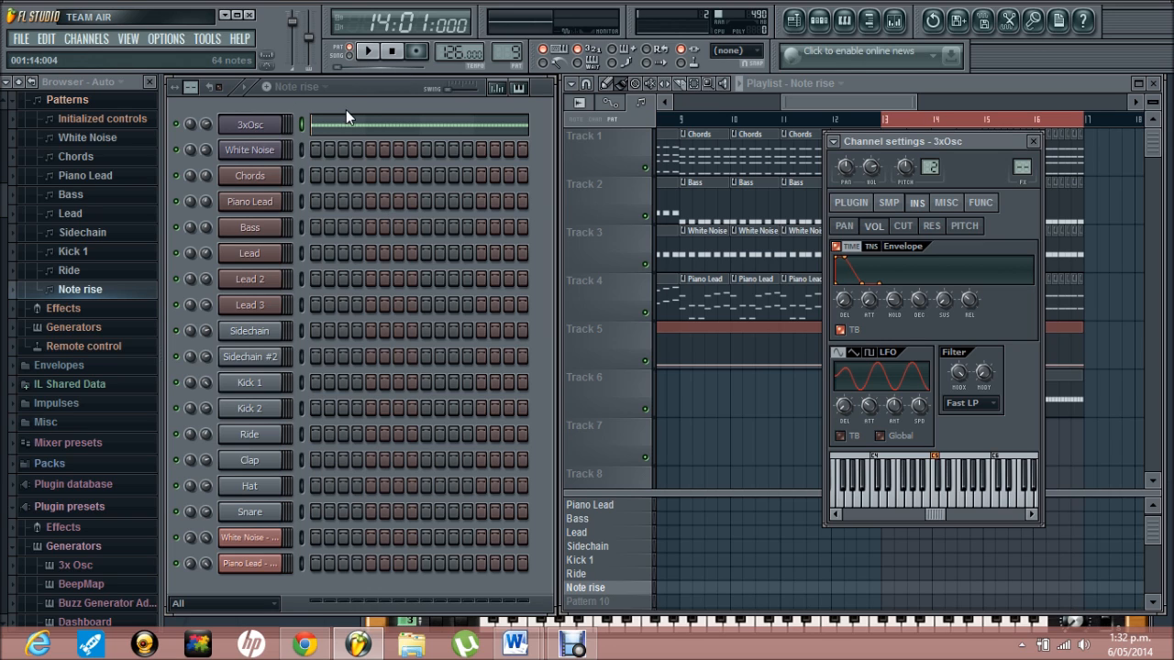
{"action": "key", "text": "space"}
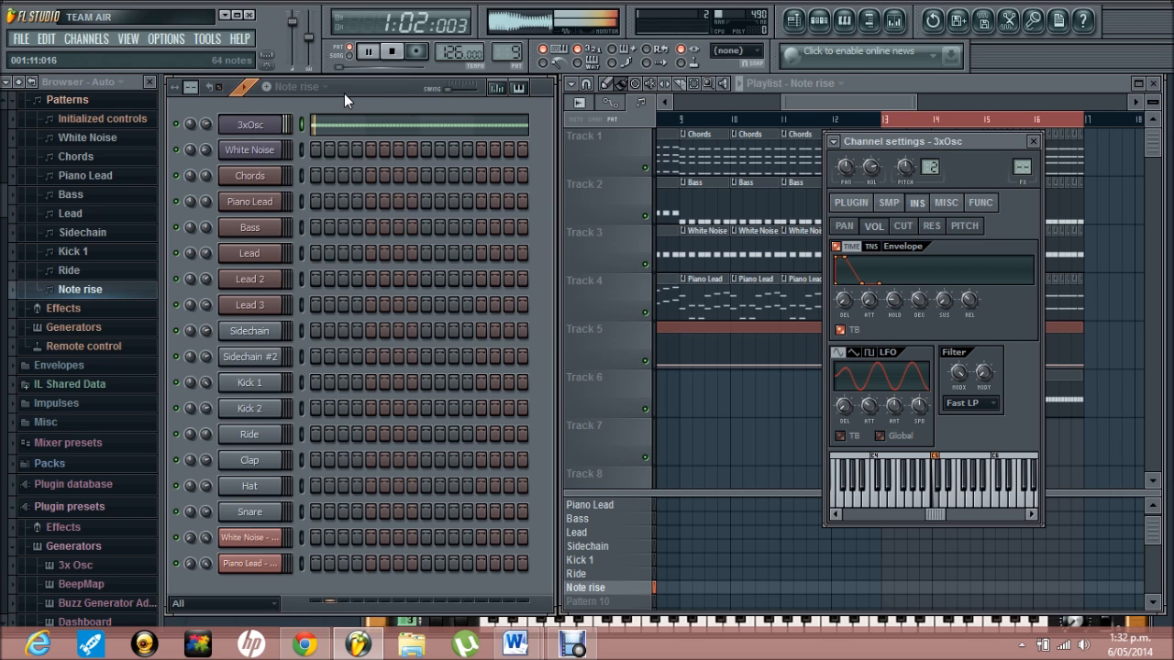
{"action": "key", "text": "space"}
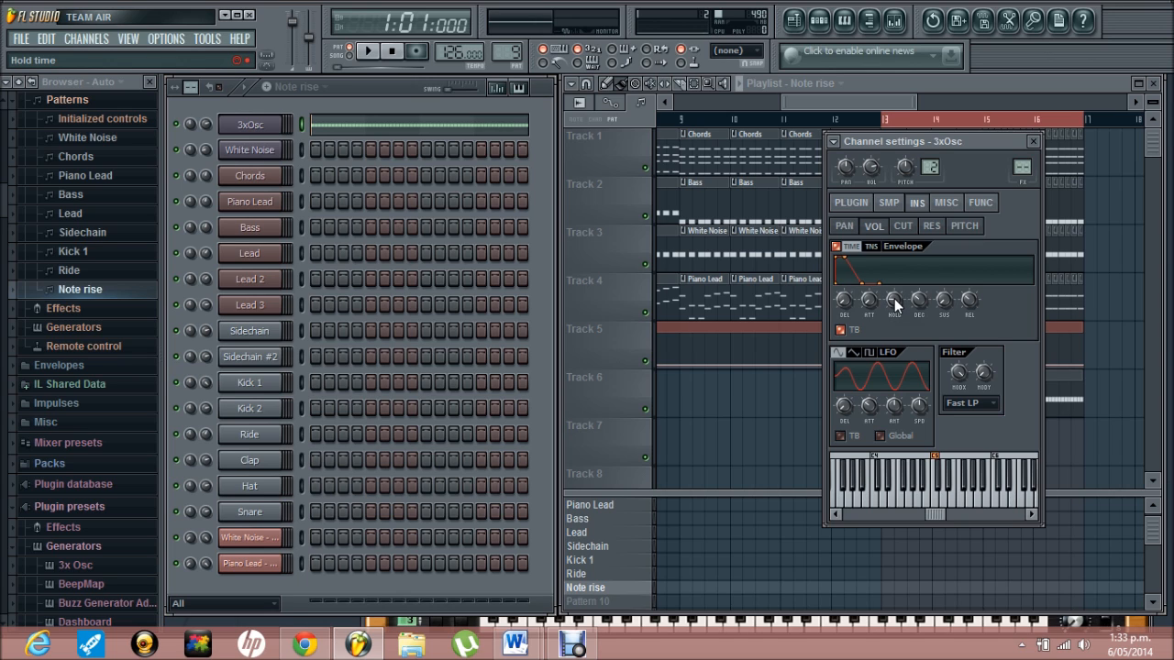
{"action": "key", "text": "space"}
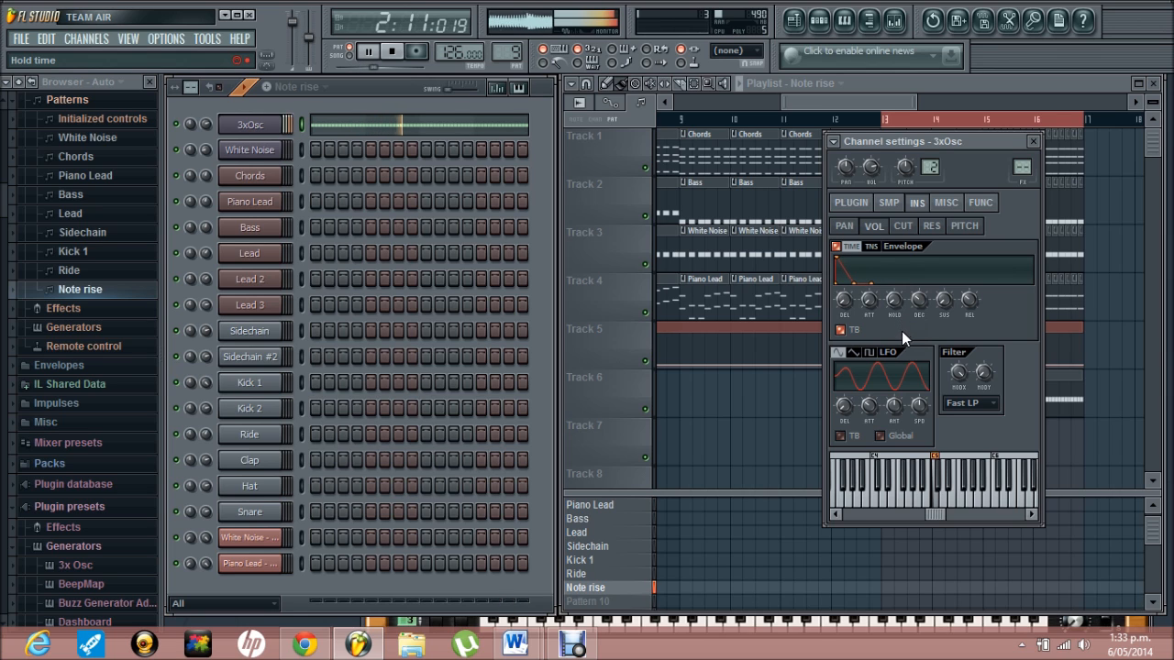
{"action": "key", "text": "space"}
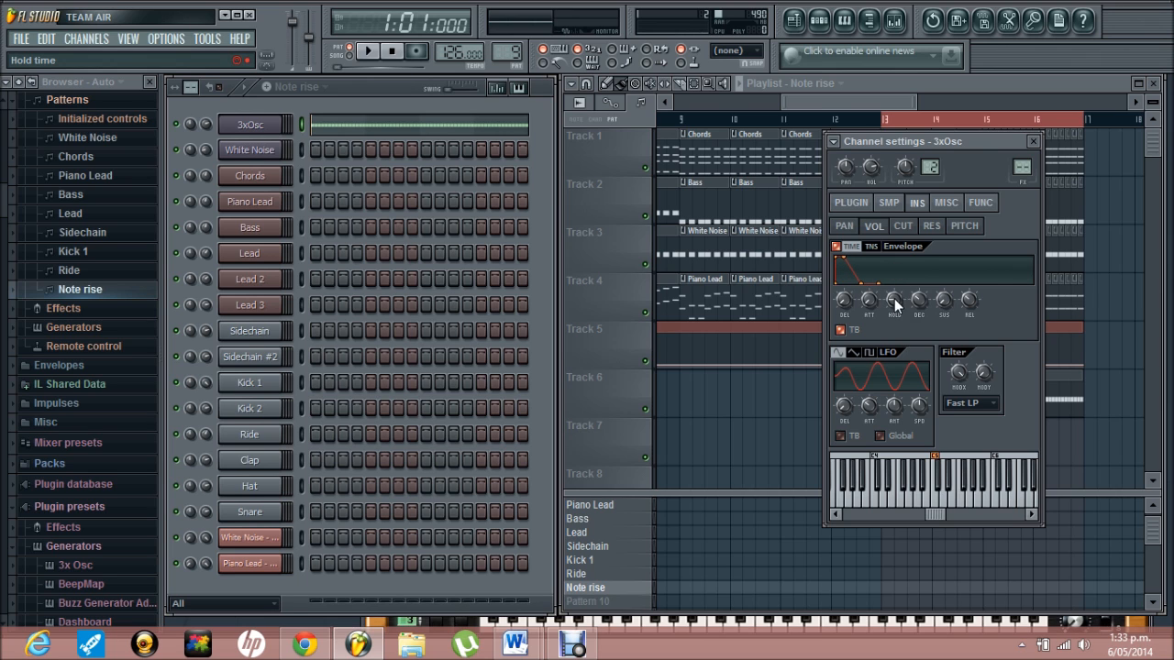
- Shorten all C5 notes of the Note rise pattern to 13 ticks in the piano roll
{"action": "left_click", "coordinate": [413, 131]}
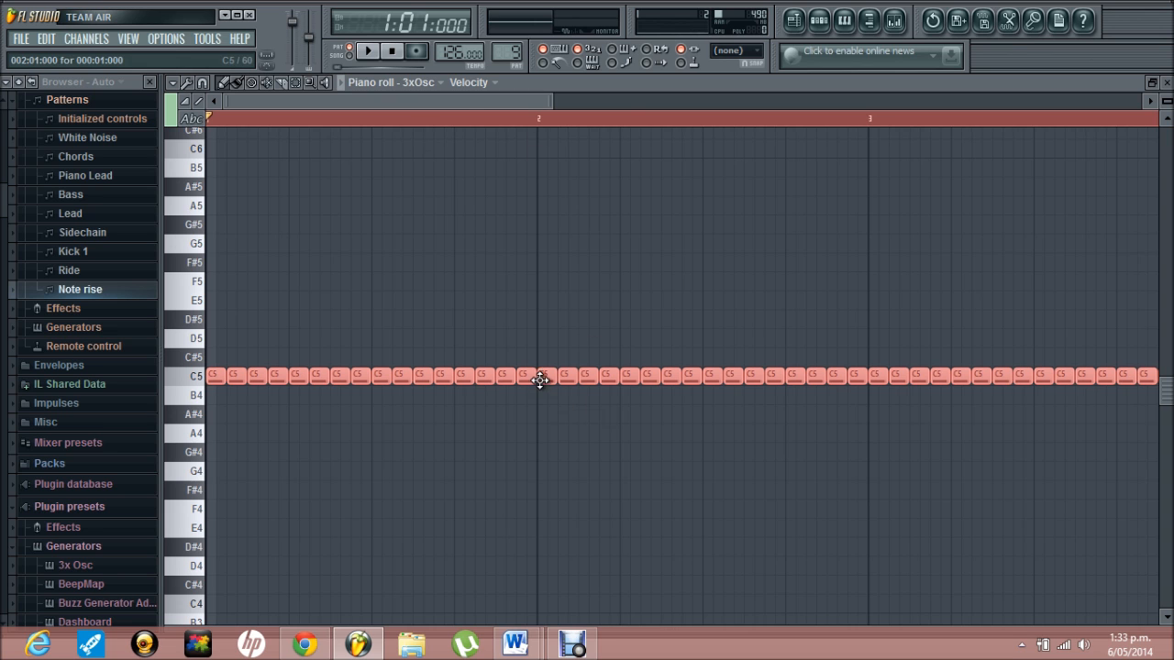
{"action": "left_click_drag", "start_coordinate": [464, 108], "coordinate": [708, 104]}
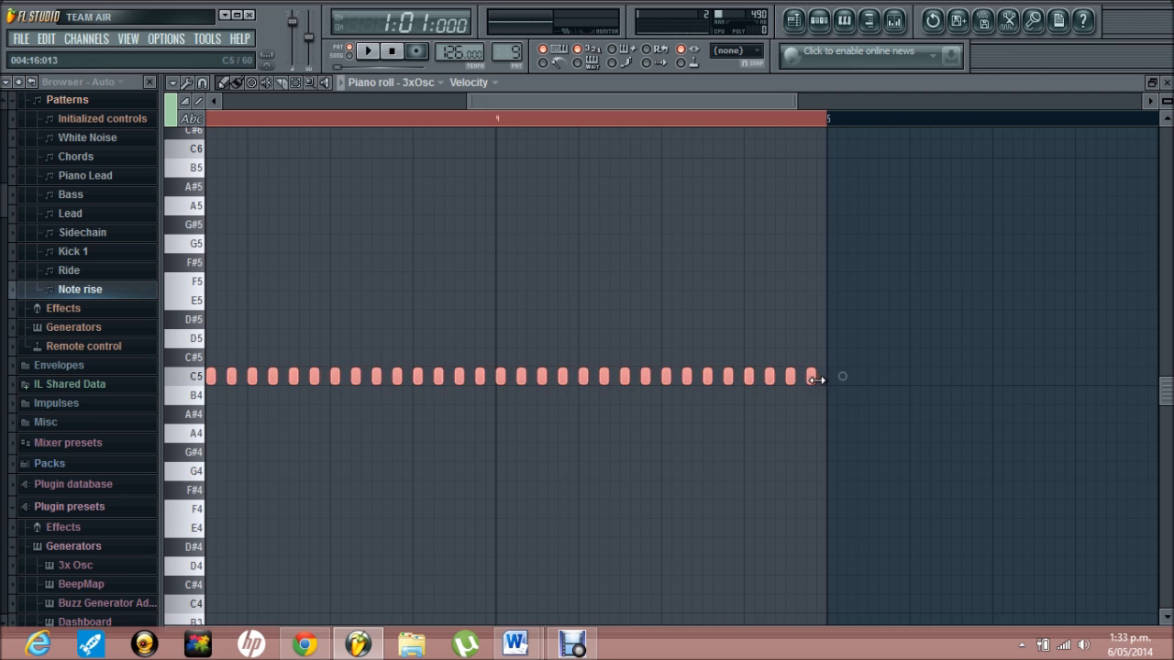
{"action": "left_click_drag", "start_coordinate": [826, 380], "coordinate": [816, 379]}
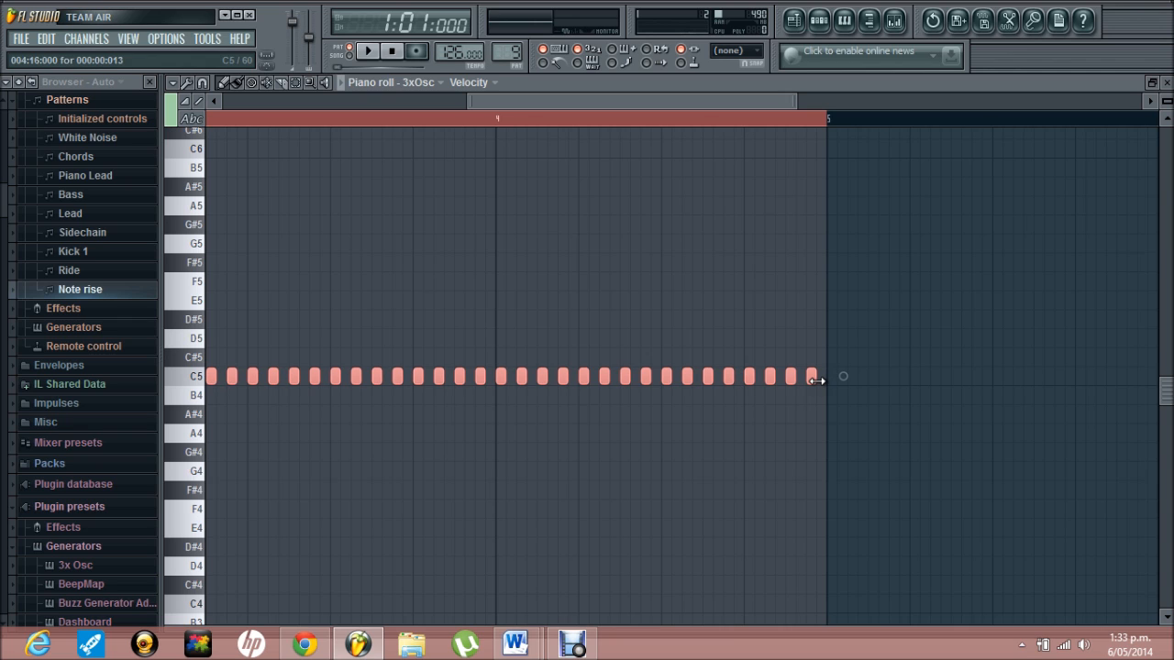
- Play the Note rise pattern while raising the volume envelope's hold time and shortening its decay and release
{"action": "key", "text": "space"}
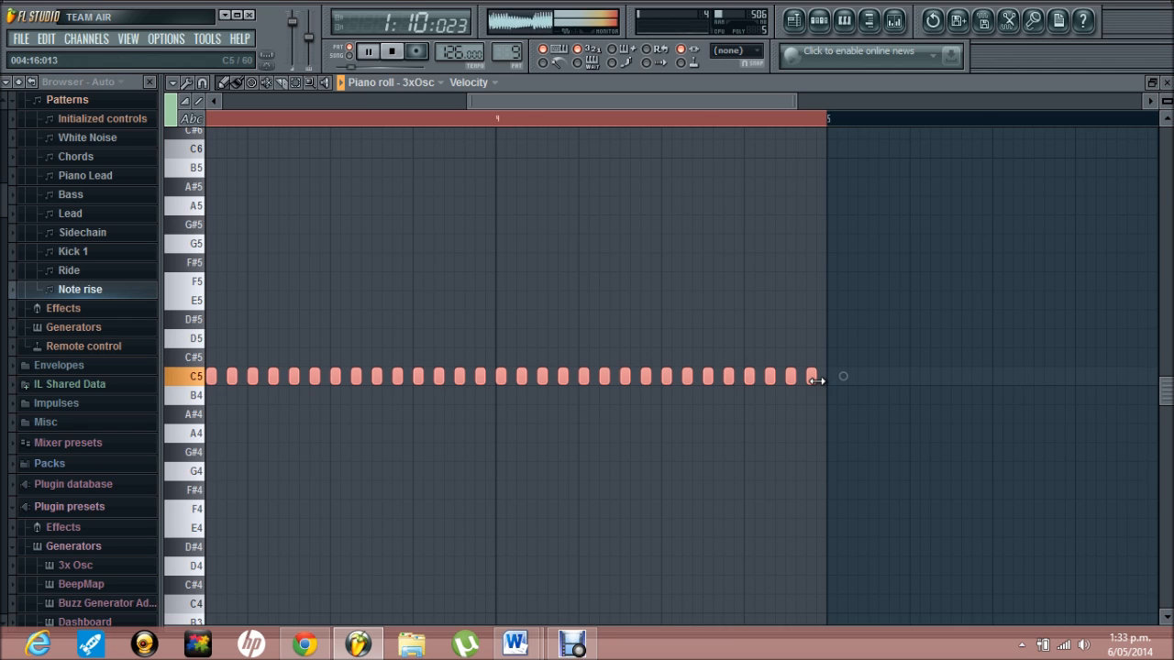
{"action": "left_click", "coordinate": [1166, 82]}
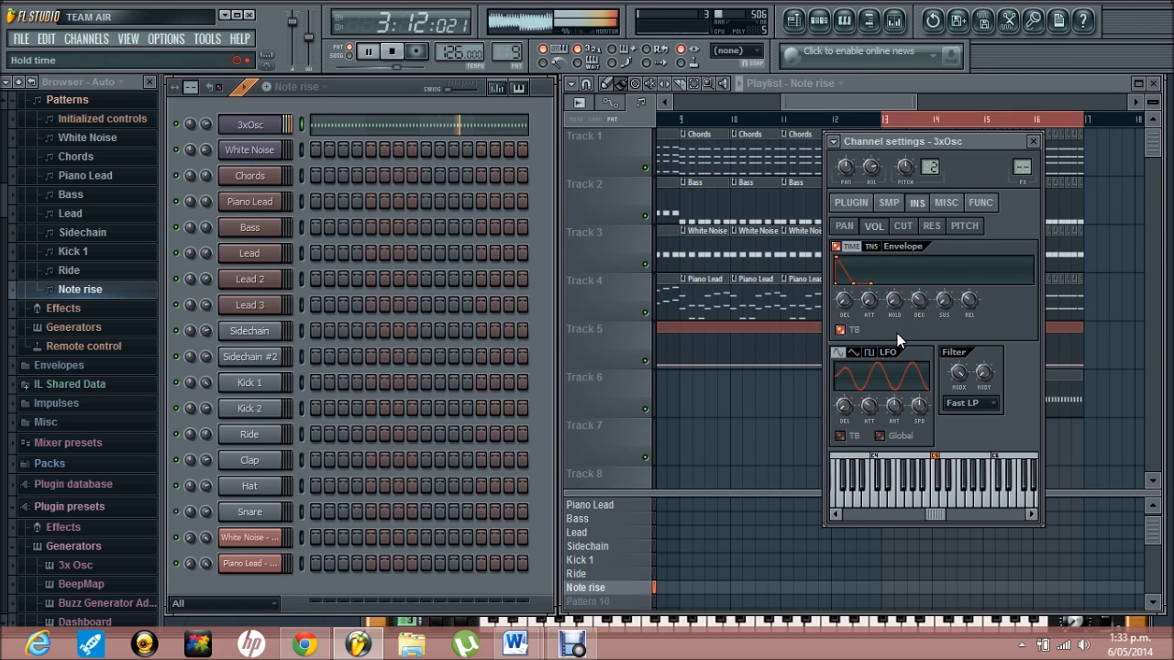
{"action": "left_click_drag", "start_coordinate": [896, 307], "coordinate": [896, 269]}
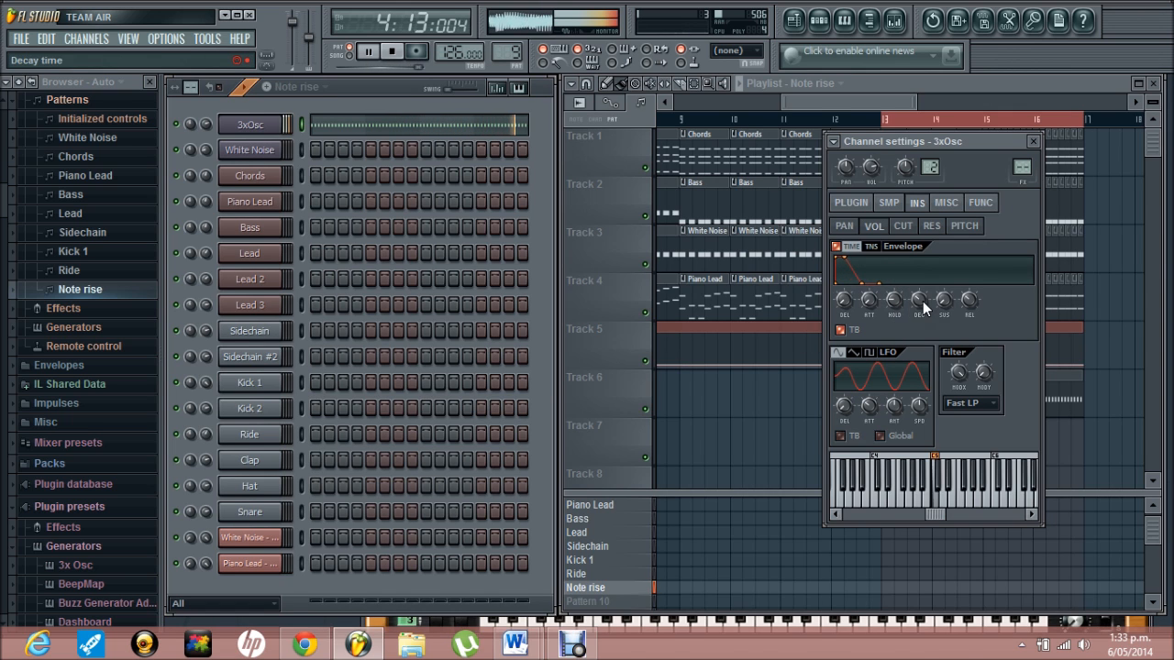
{"action": "key", "text": "space"}
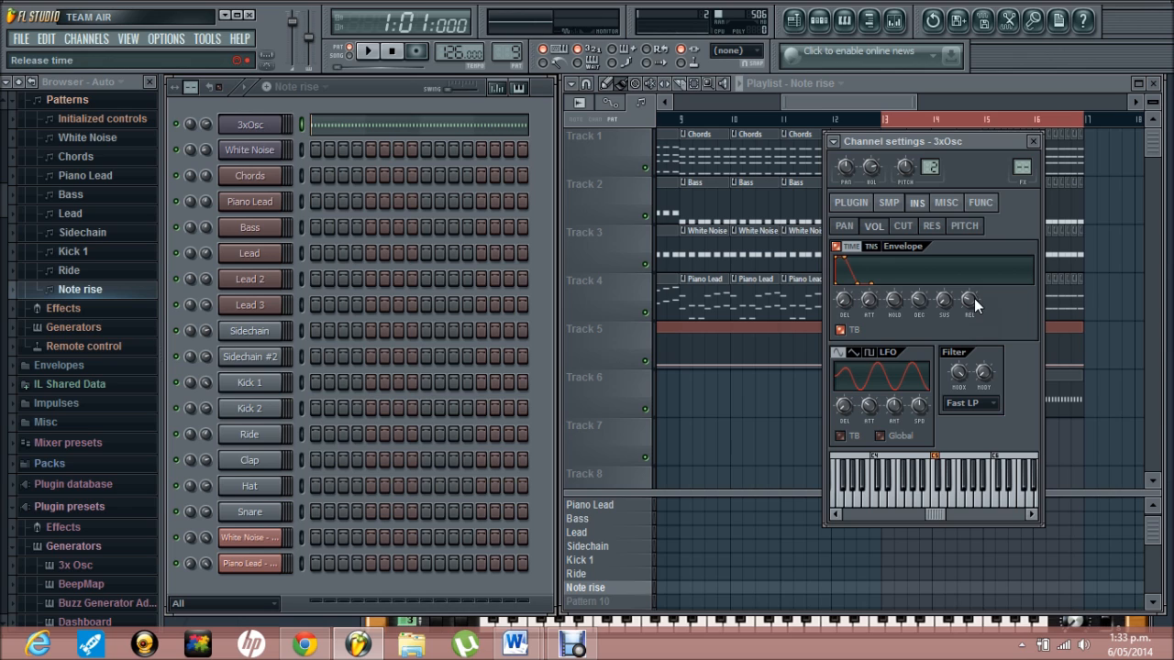
{"action": "key", "text": "space"}
{"action": "left_click_drag", "start_coordinate": [897, 307], "coordinate": [897, 296]}
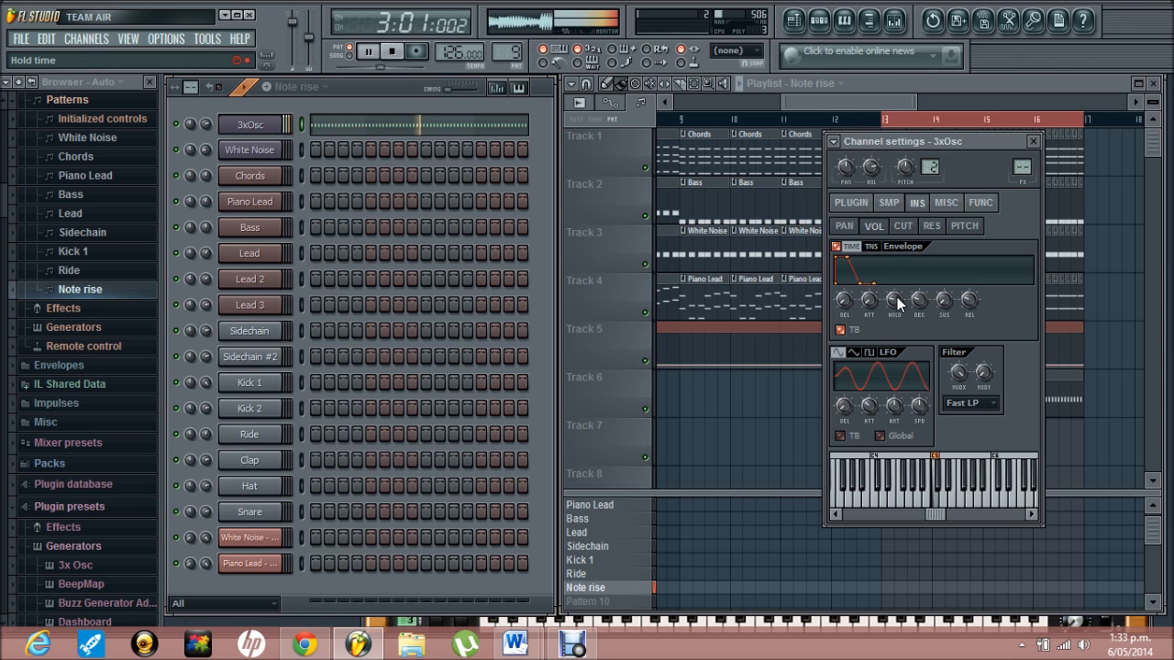
{"action": "key", "text": "space"}
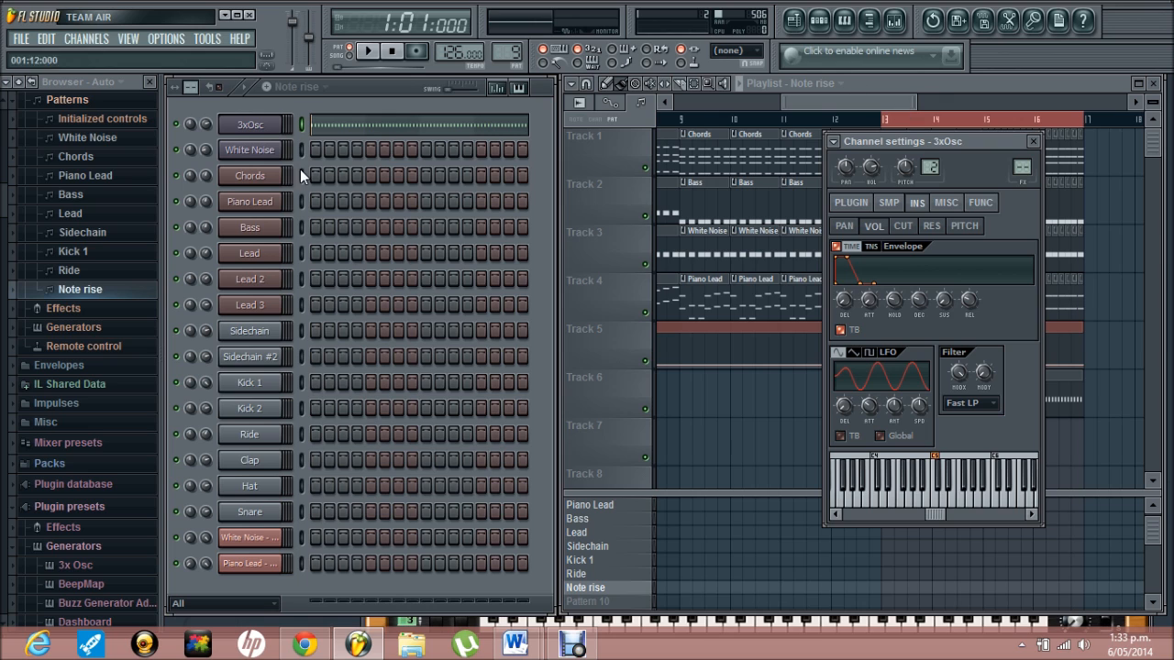
- Create an automation clip for the 3x Osc channel's volume over bars 13 to 17
{"action": "left_click", "coordinate": [249, 128]}
{"action": "left_click", "coordinate": [249, 129]}
{"action": "right_click", "coordinate": [207, 121]}
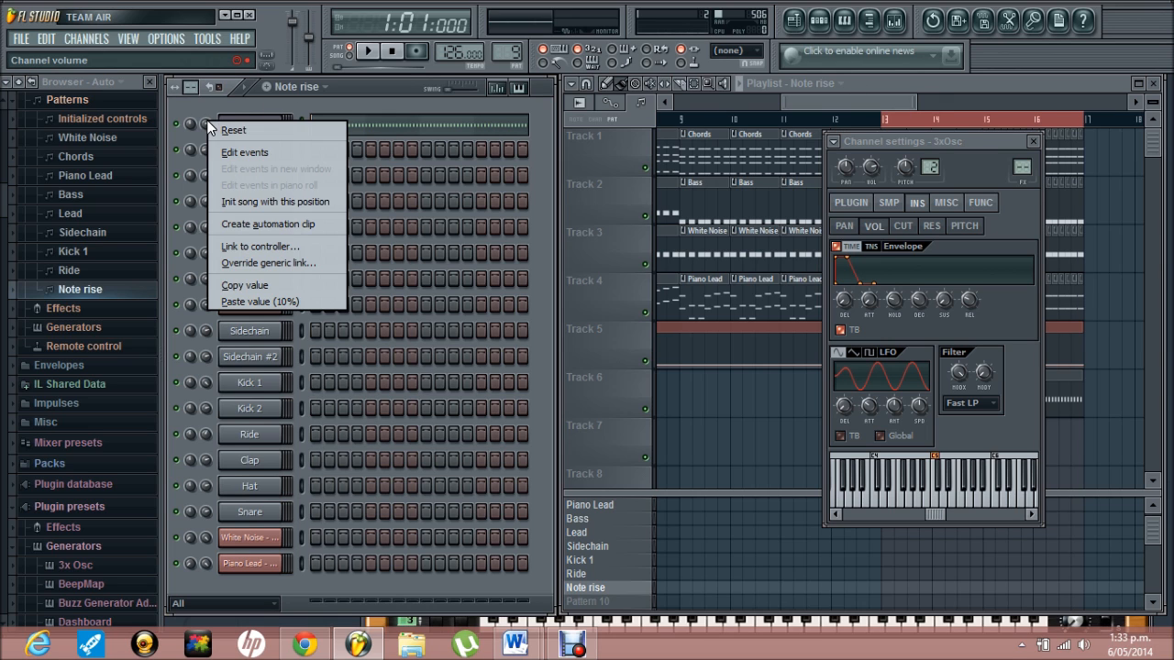
{"action": "left_click", "coordinate": [258, 225]}
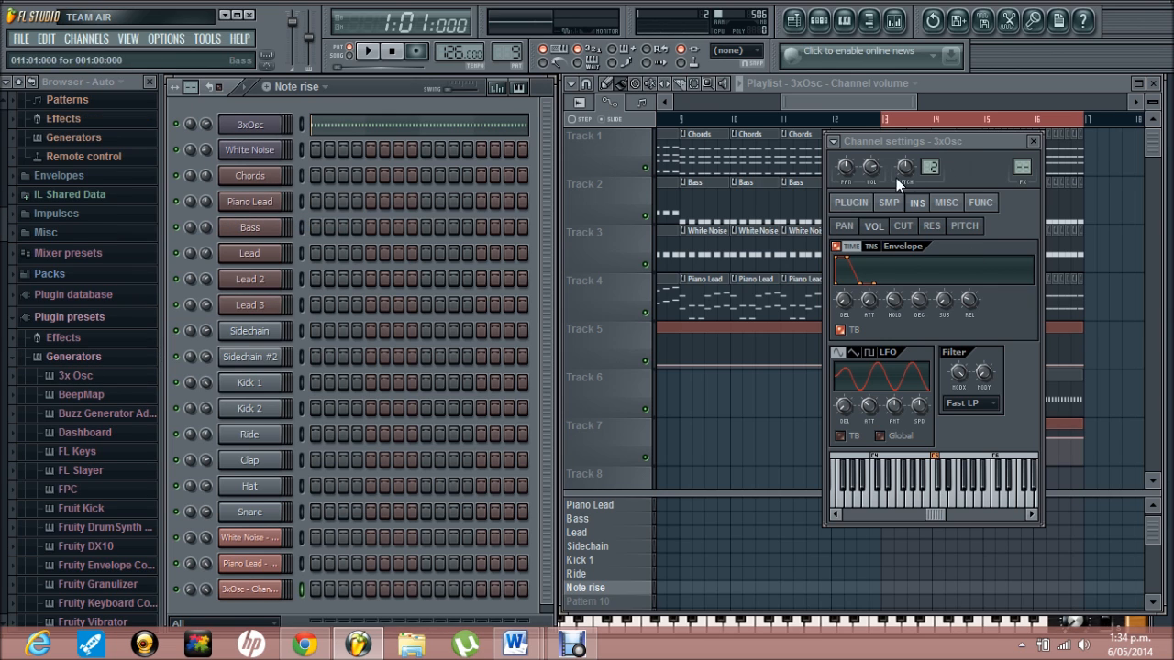
- Raise the 3x Osc pitch range to about 20 semitones and create an automation clip for the channel pitch
{"action": "left_click", "coordinate": [248, 126]}
{"action": "left_click", "coordinate": [245, 125]}
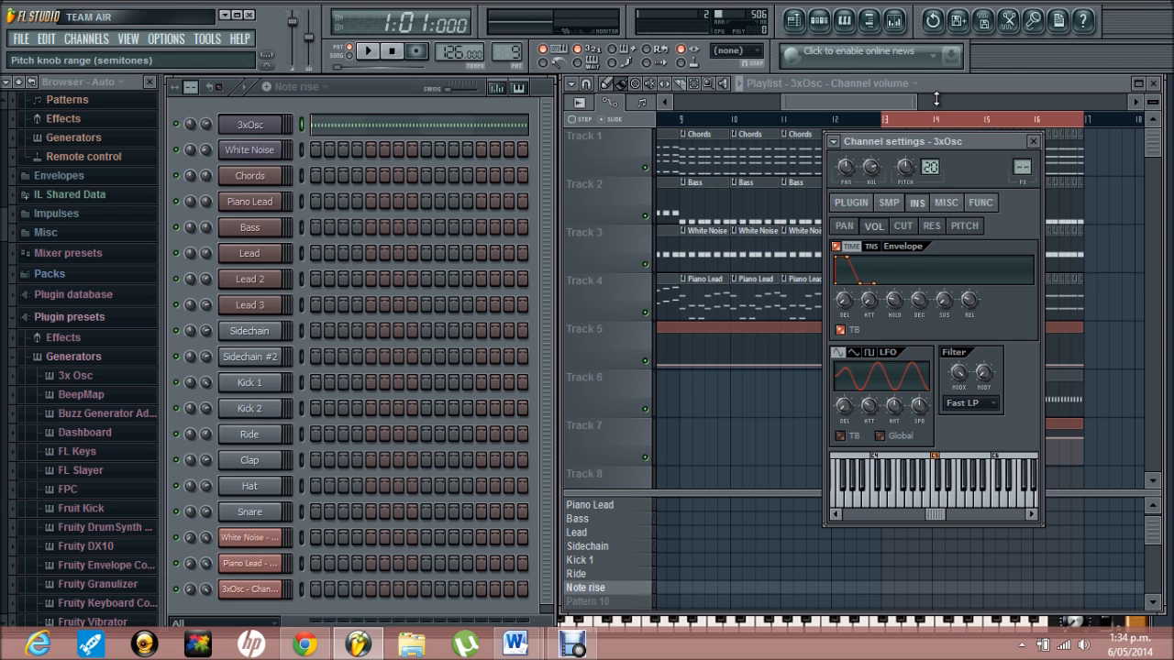
{"action": "right_click", "coordinate": [906, 166]}
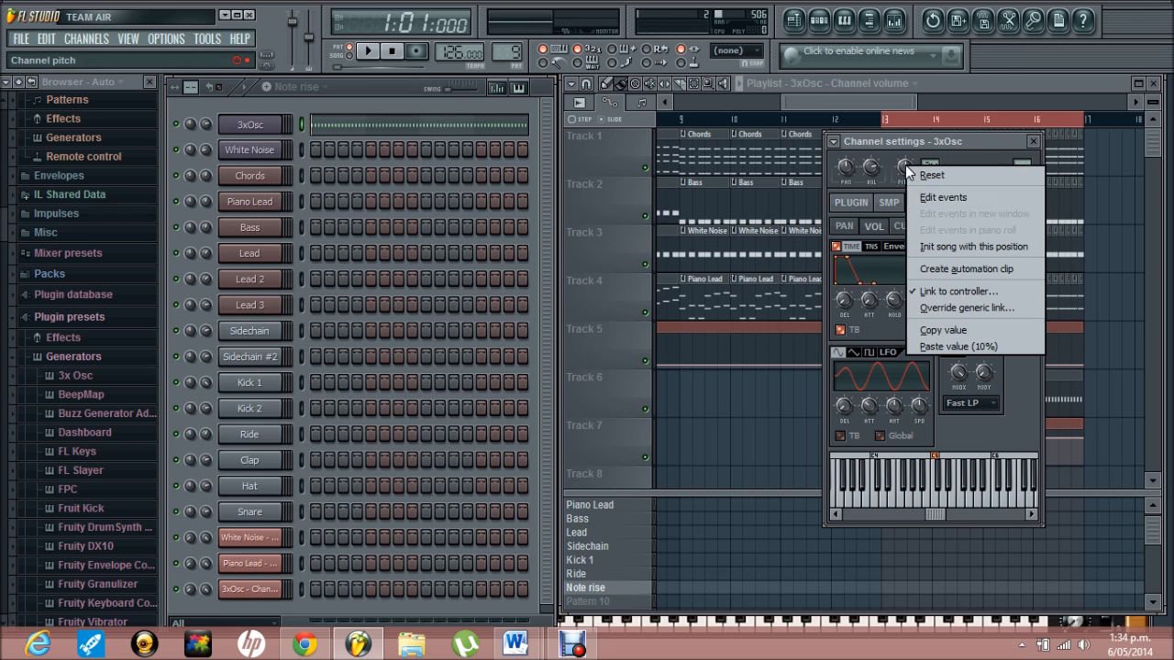
{"action": "left_click", "coordinate": [953, 269]}
{"action": "left_click", "coordinate": [1007, 86]}
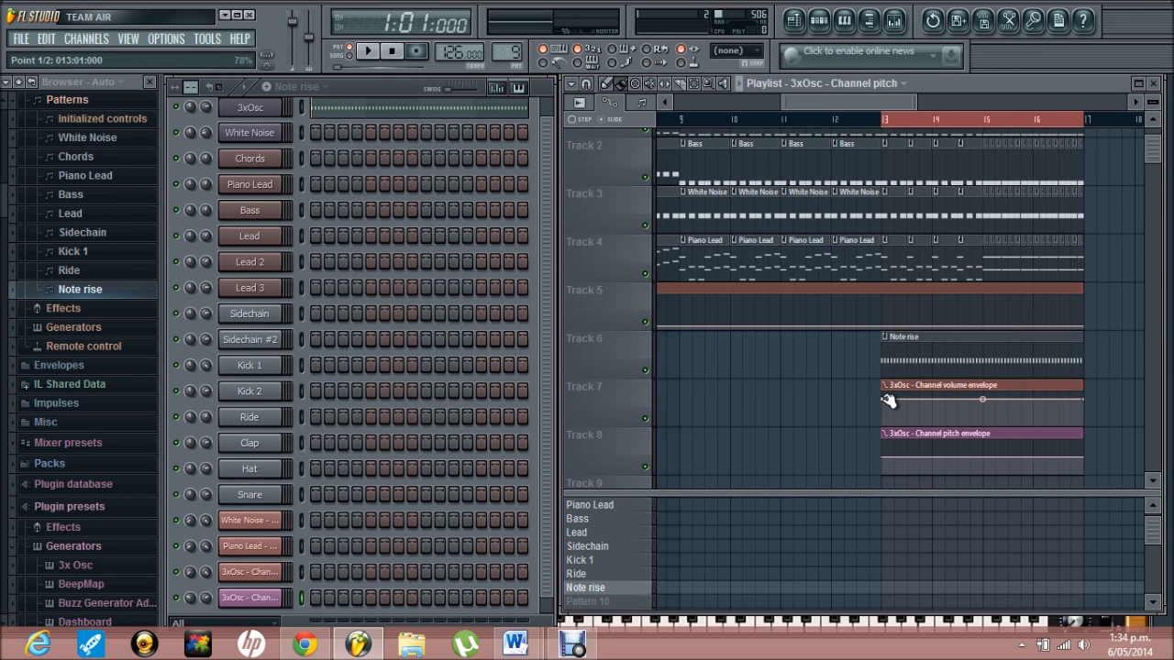
- Lower both ends of the 3x Osc volume automation and raise the end point of the pitch automation at bar 17
{"action": "left_click_drag", "start_coordinate": [887, 401], "coordinate": [887, 411]}
{"action": "left_click_drag", "start_coordinate": [1083, 401], "coordinate": [1089, 414]}
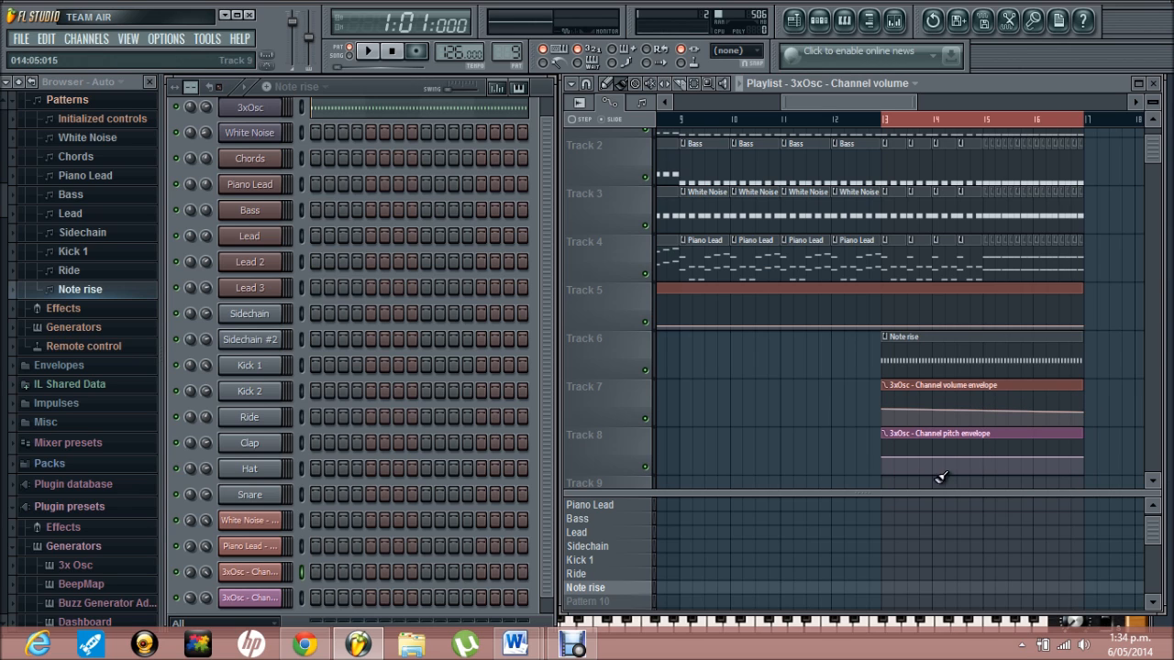
{"action": "left_click_drag", "start_coordinate": [1081, 459], "coordinate": [1091, 442]}
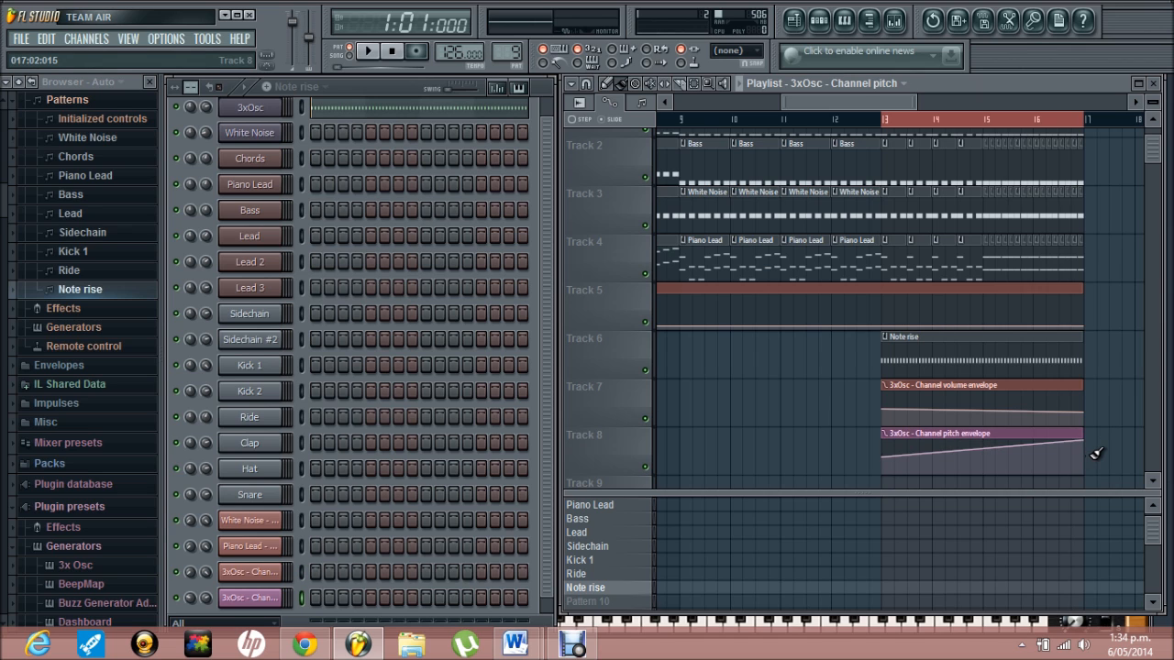
- Switch to song mode and play back the note rise from bar 13, stopping before bar 17
{"action": "left_click", "coordinate": [348, 57]}
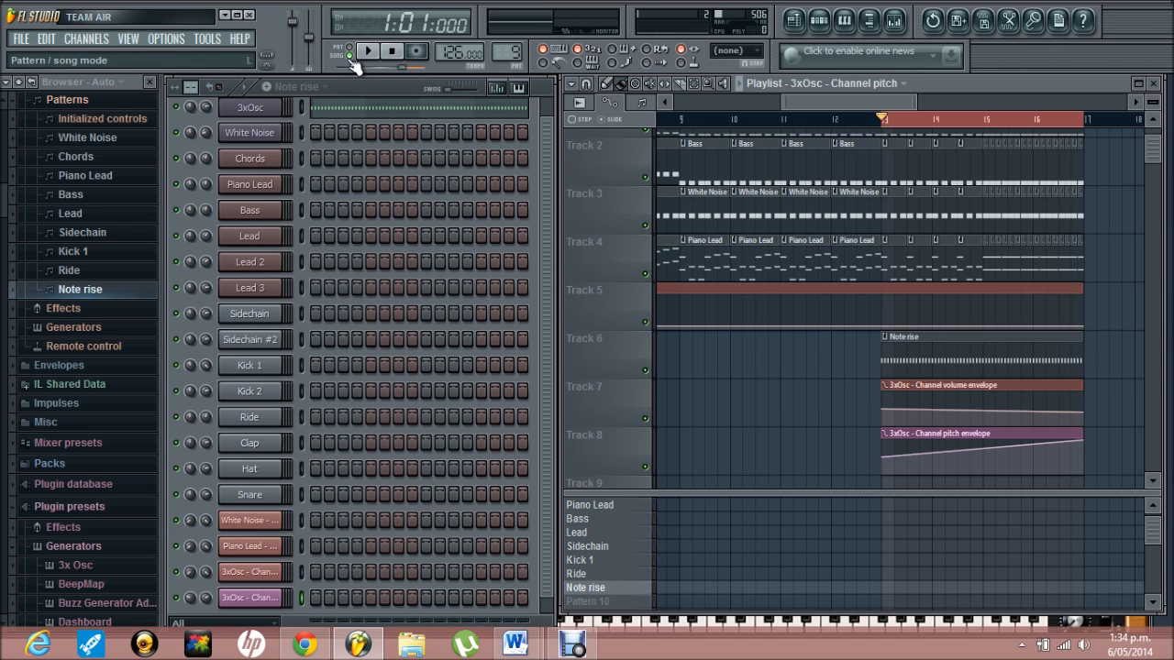
{"action": "key", "text": "space"}
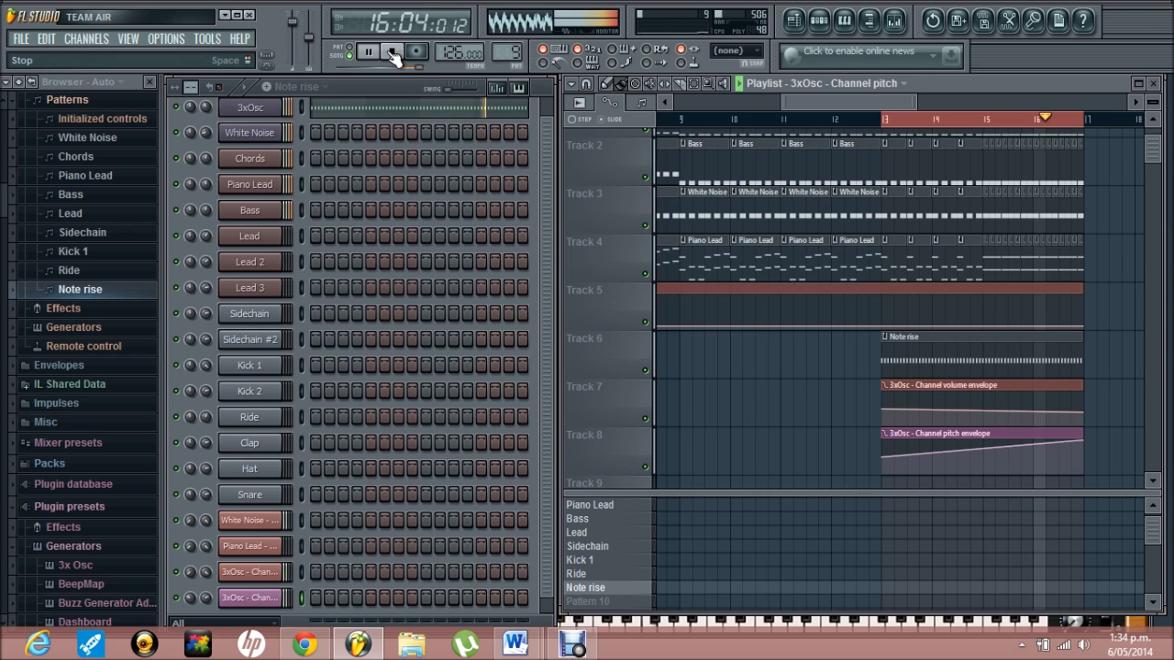
{"action": "left_click", "coordinate": [393, 54]}
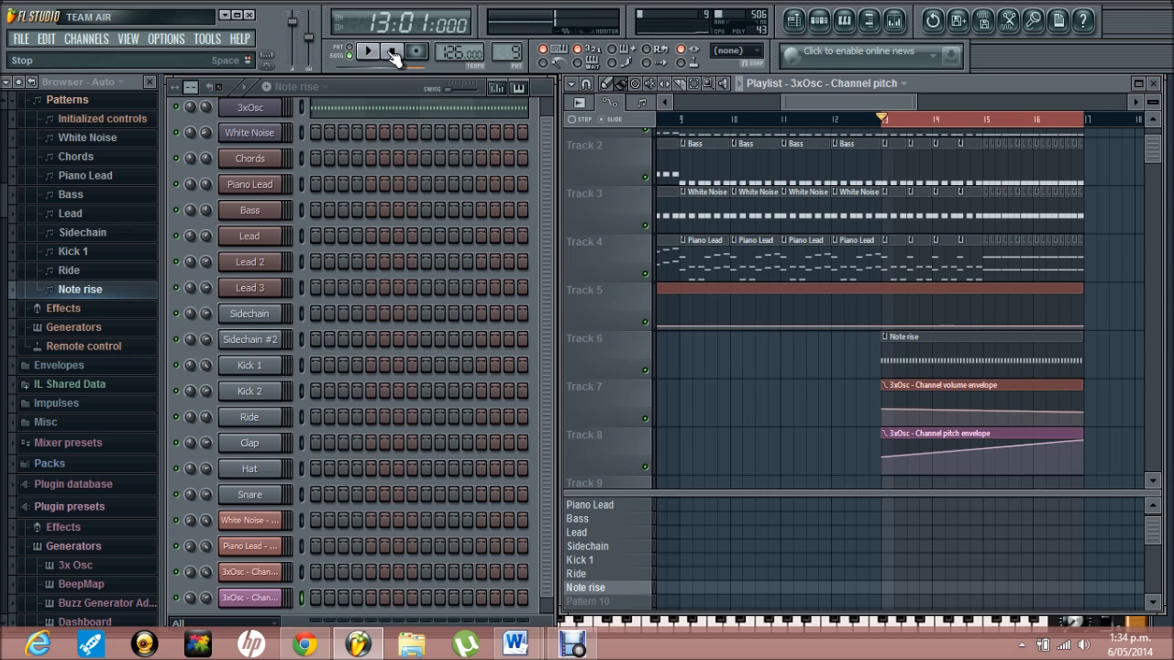
- Extend the playlist's time selection to cover bars 9 to 17, leaving the clips themselves unselected
{"action": "scroll", "coordinate": [1144, 236], "scroll_direction": "up", "scroll_amount": 2}
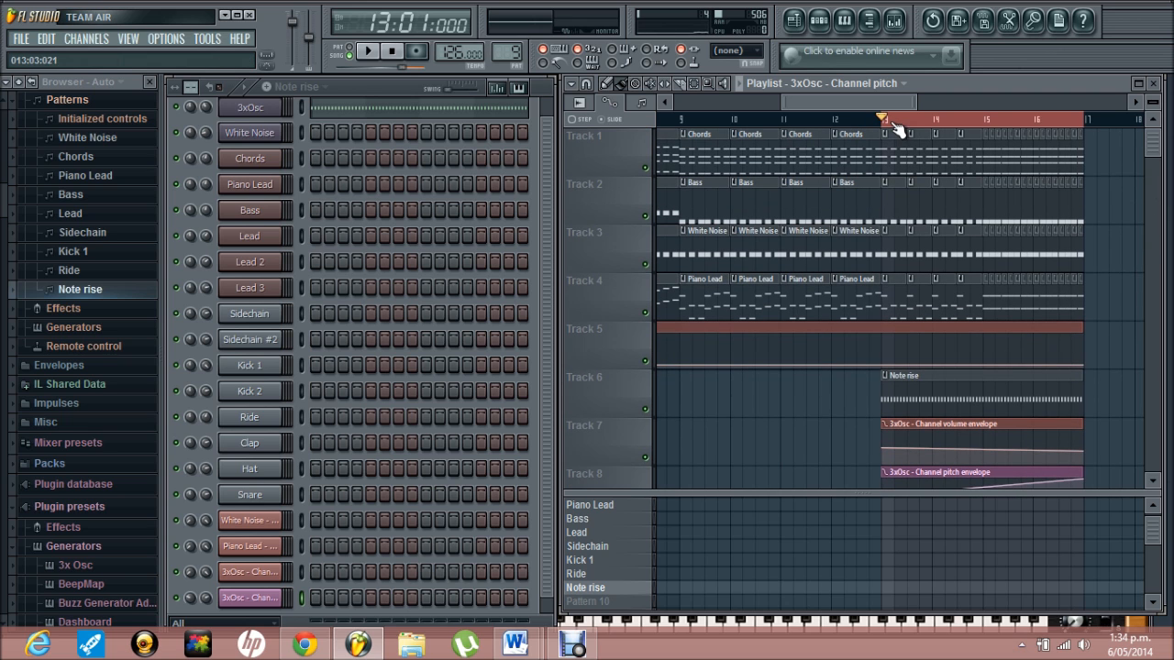
{"action": "left_click_drag", "start_coordinate": [889, 123], "coordinate": [856, 103]}
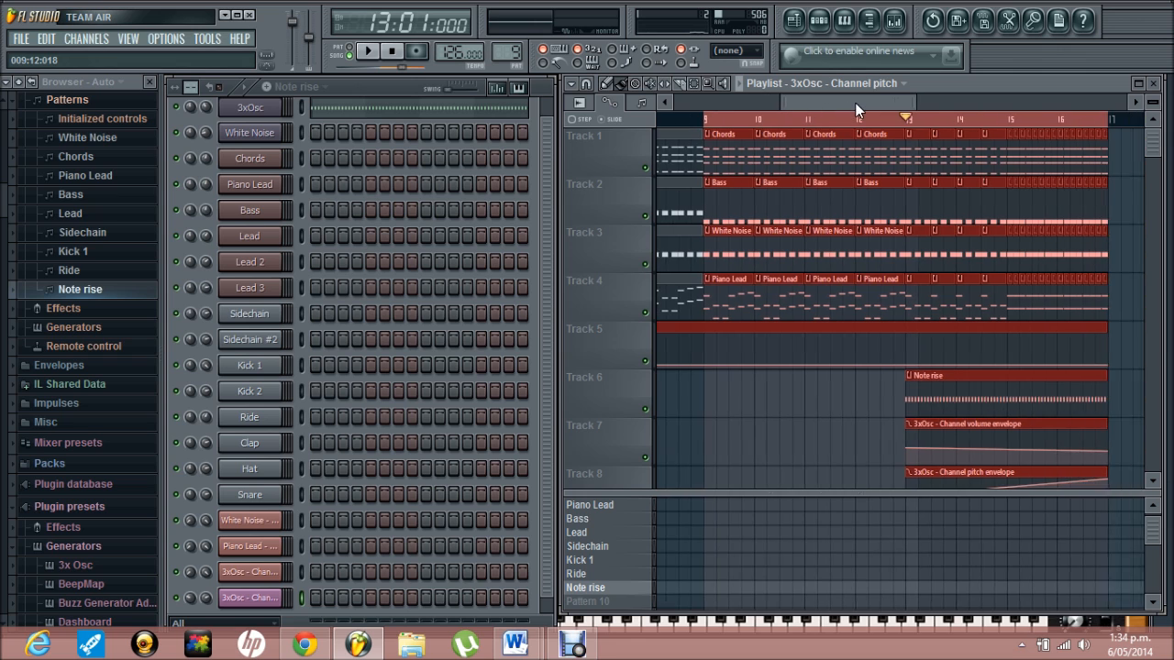
{"action": "left_click", "coordinate": [711, 378]}
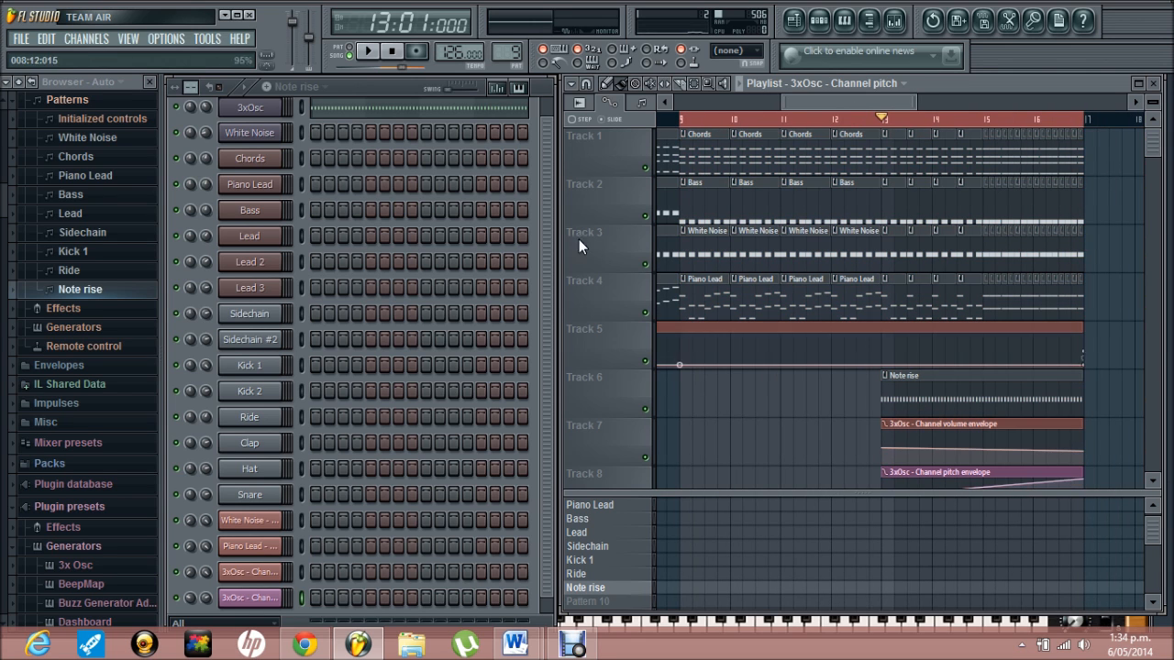
- Create a new empty pattern named "Snare rise" and show only the Unsorted channels in the step sequencer
{"action": "left_click", "coordinate": [317, 88]}
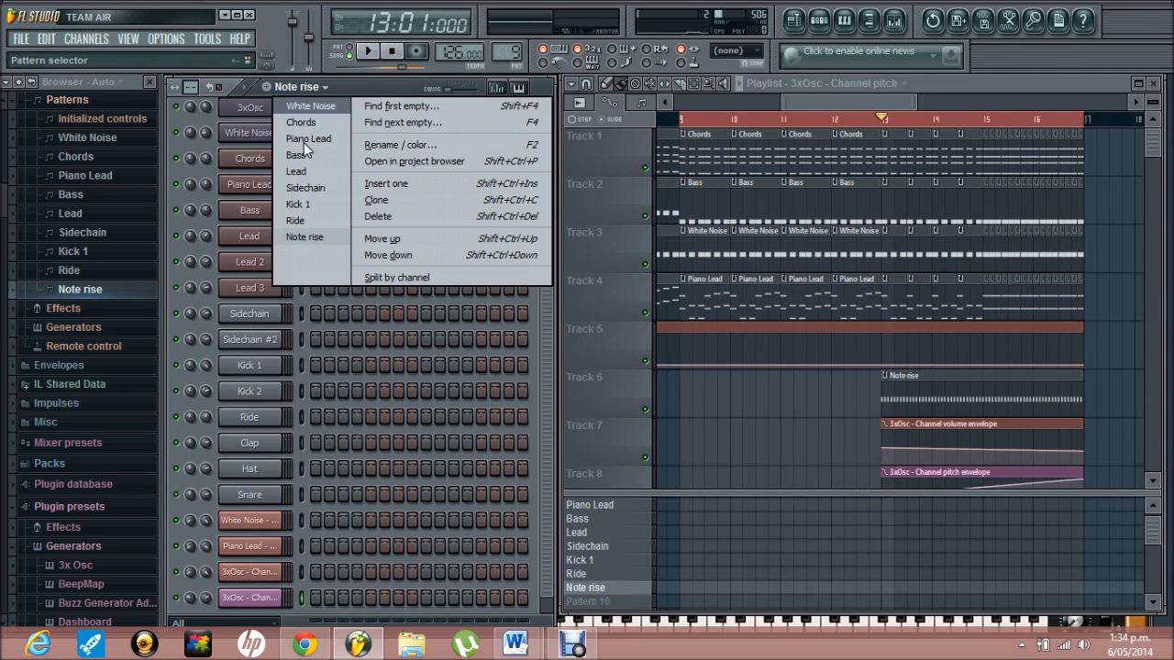
{"action": "left_click", "coordinate": [389, 106]}
{"action": "type", "text": "Sn"}
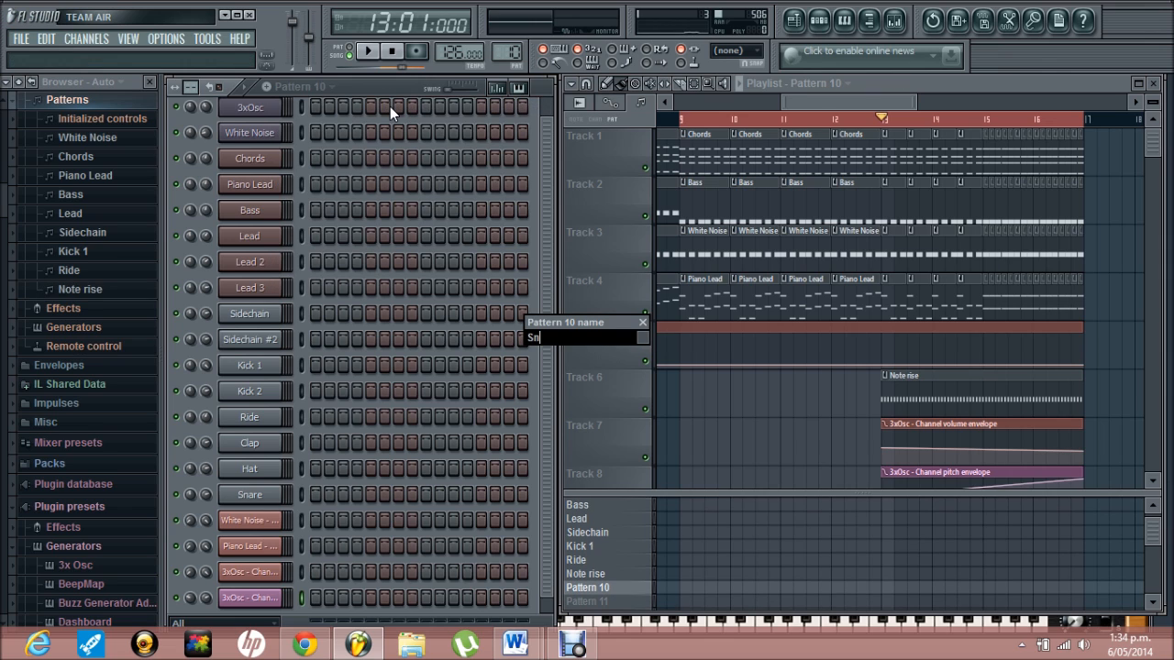
{"action": "type", "text": "are rise"}
{"action": "key", "text": "Return"}
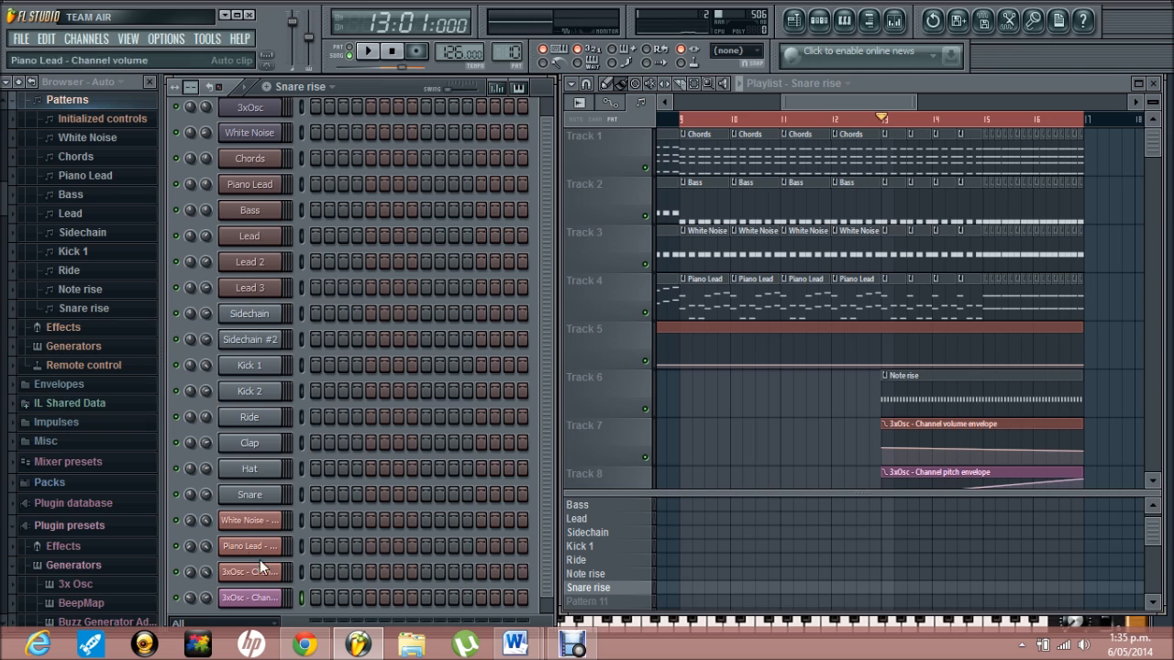
{"action": "left_click", "coordinate": [230, 623]}
{"action": "left_click", "coordinate": [229, 608]}
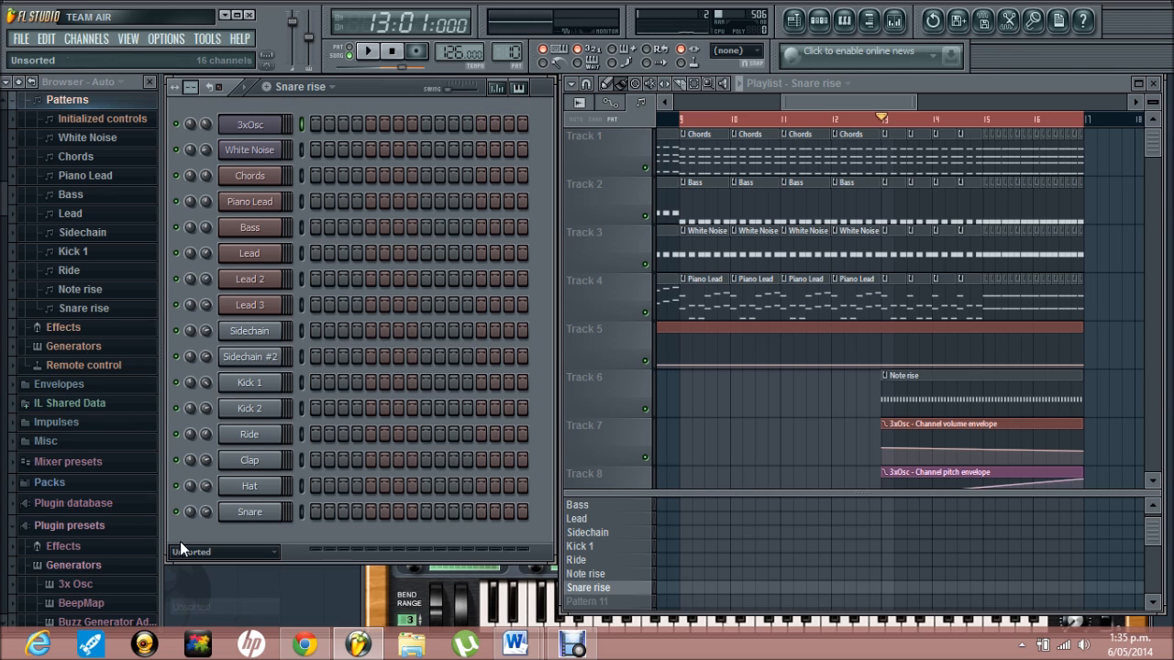
- Look through the VEC3 Snares folder in the sample library, audition VEC3 Snares 001, and close the VEC 3 folder
{"action": "left_click", "coordinate": [18, 82]}
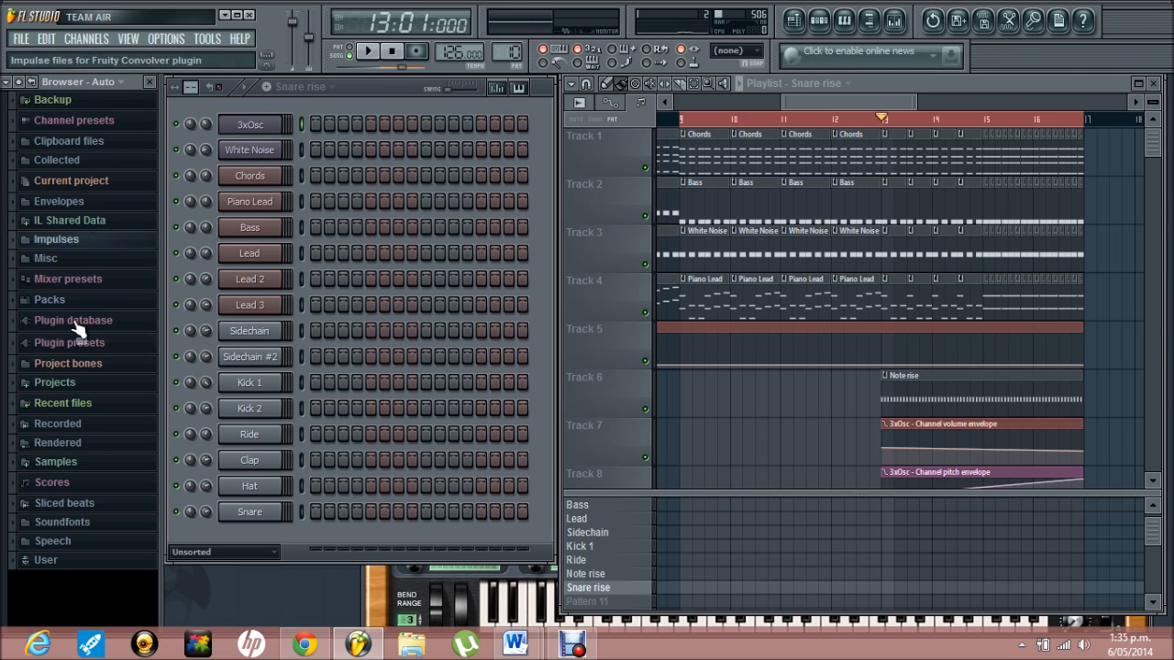
{"action": "left_click", "coordinate": [83, 462]}
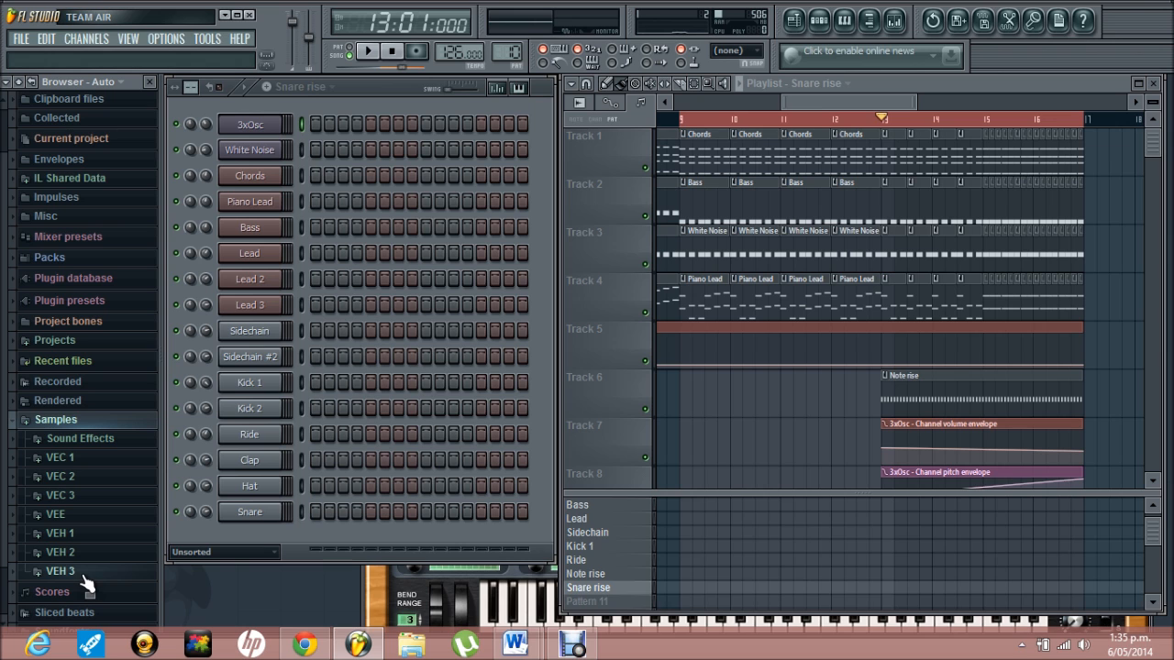
{"action": "left_click", "coordinate": [79, 499]}
{"action": "left_click", "coordinate": [96, 541]}
{"action": "left_click", "coordinate": [97, 119]}
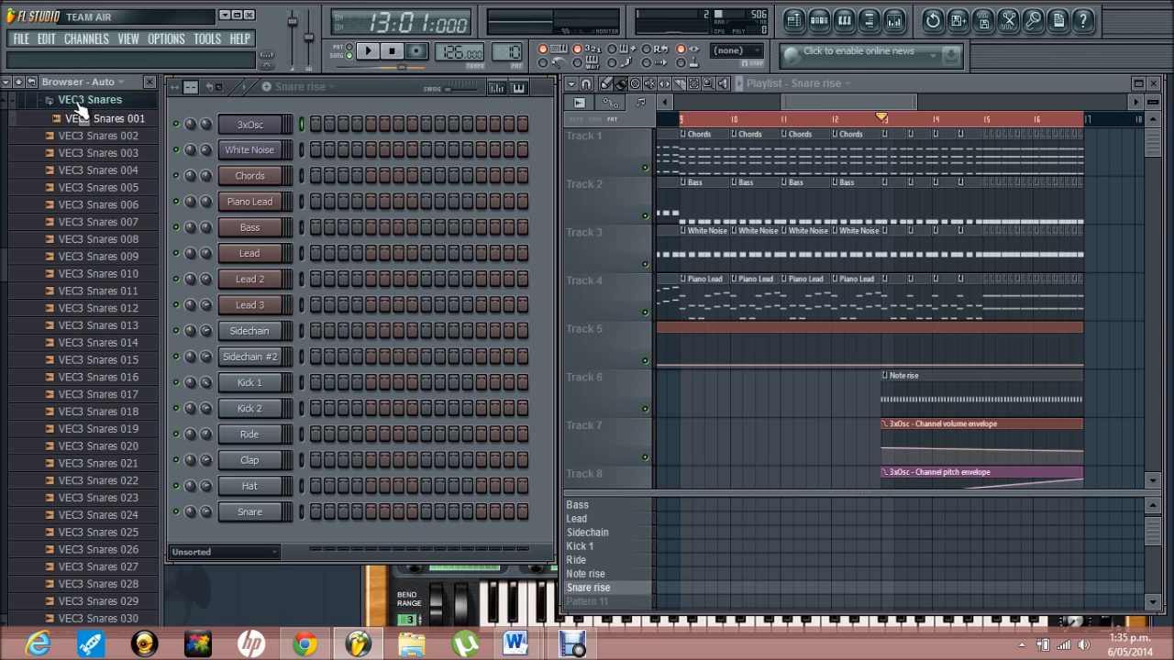
{"action": "left_click", "coordinate": [79, 101]}
{"action": "left_click", "coordinate": [61, 181]}
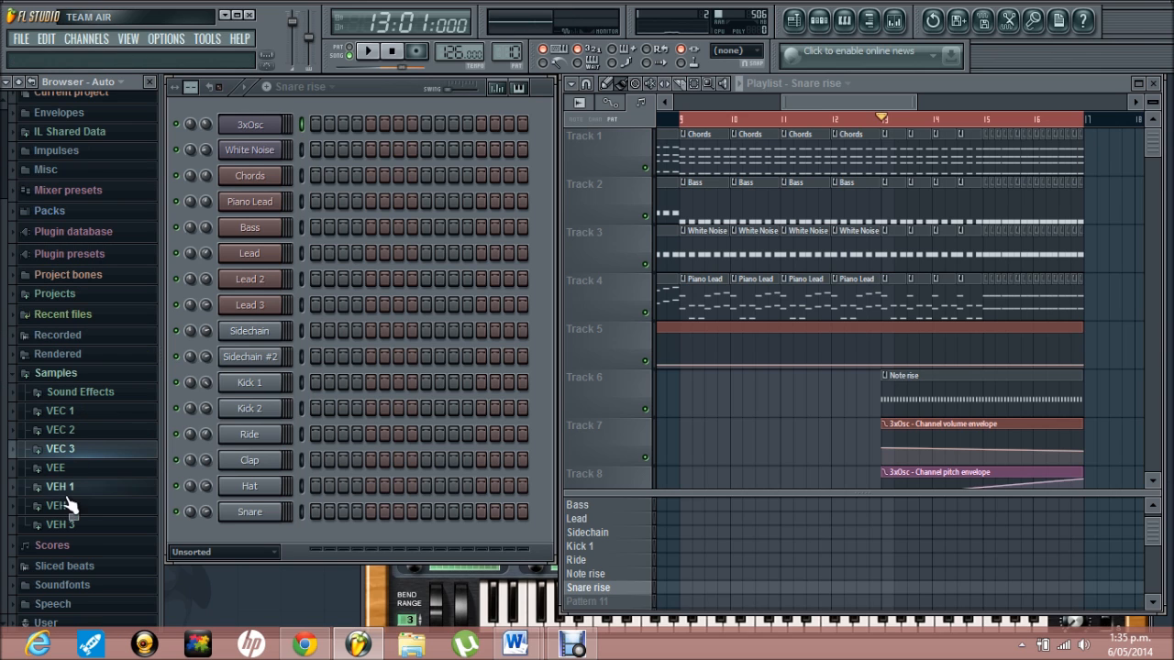
- Add the VEH3 Snares 001 sample as a new channel below Ride and close its channel settings
{"action": "left_click", "coordinate": [66, 525]}
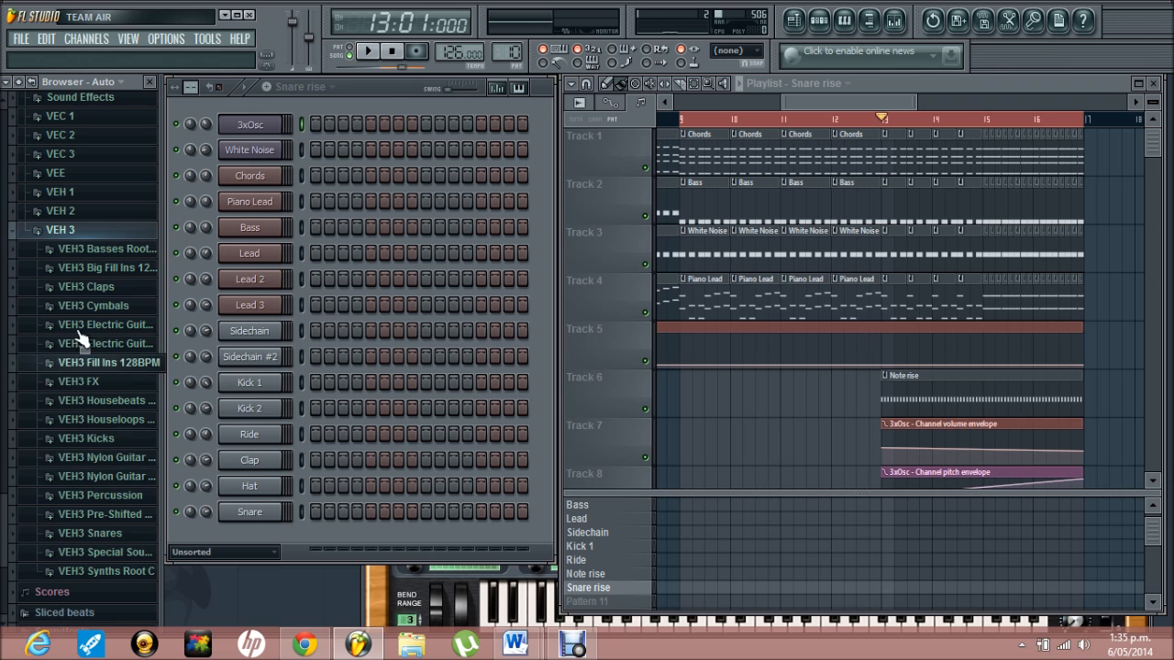
{"action": "scroll", "coordinate": [126, 541], "scroll_direction": "down", "scroll_amount": 3}
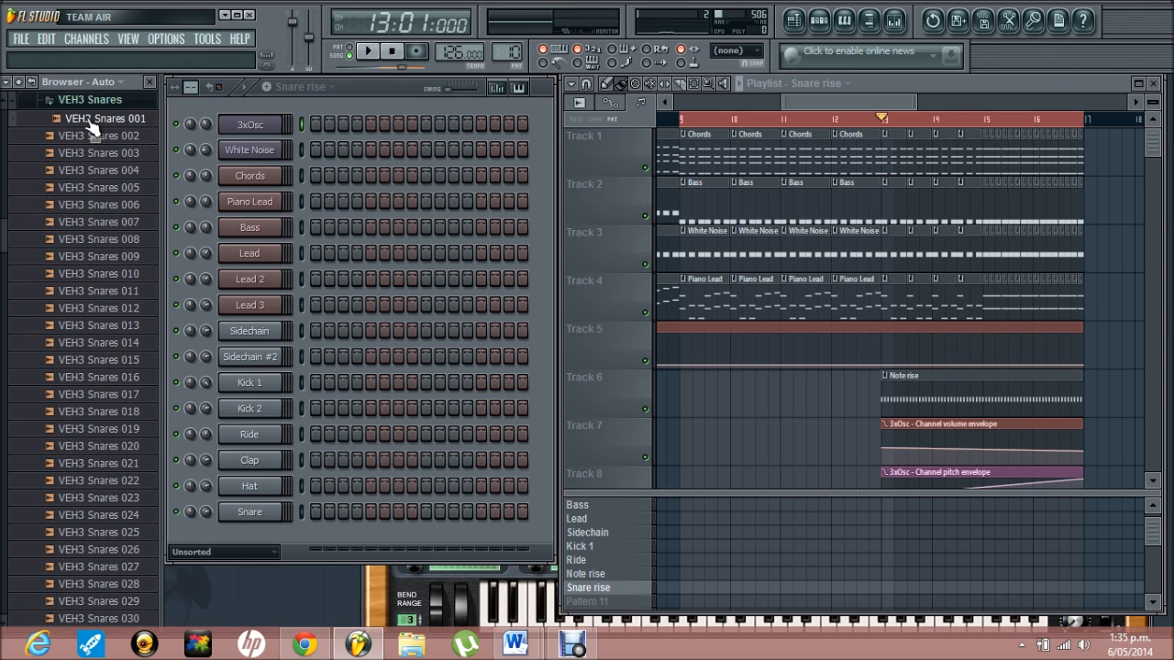
{"action": "left_click_drag", "start_coordinate": [90, 126], "coordinate": [255, 448]}
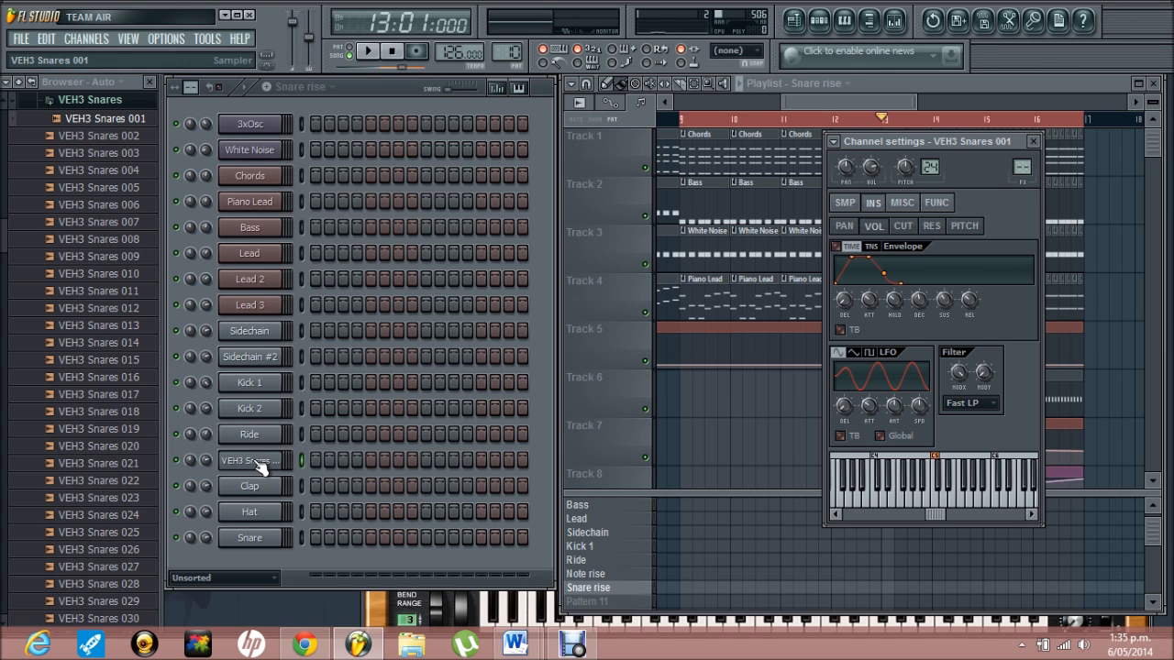
{"action": "left_click", "coordinate": [18, 82]}
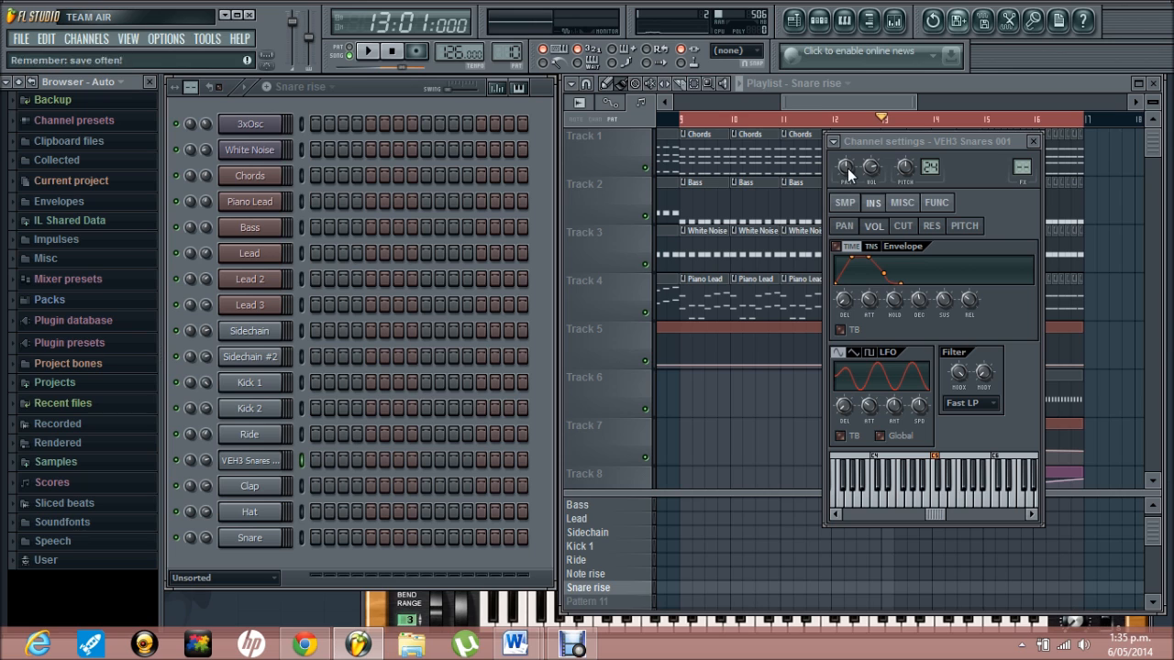
{"action": "left_click", "coordinate": [905, 86]}
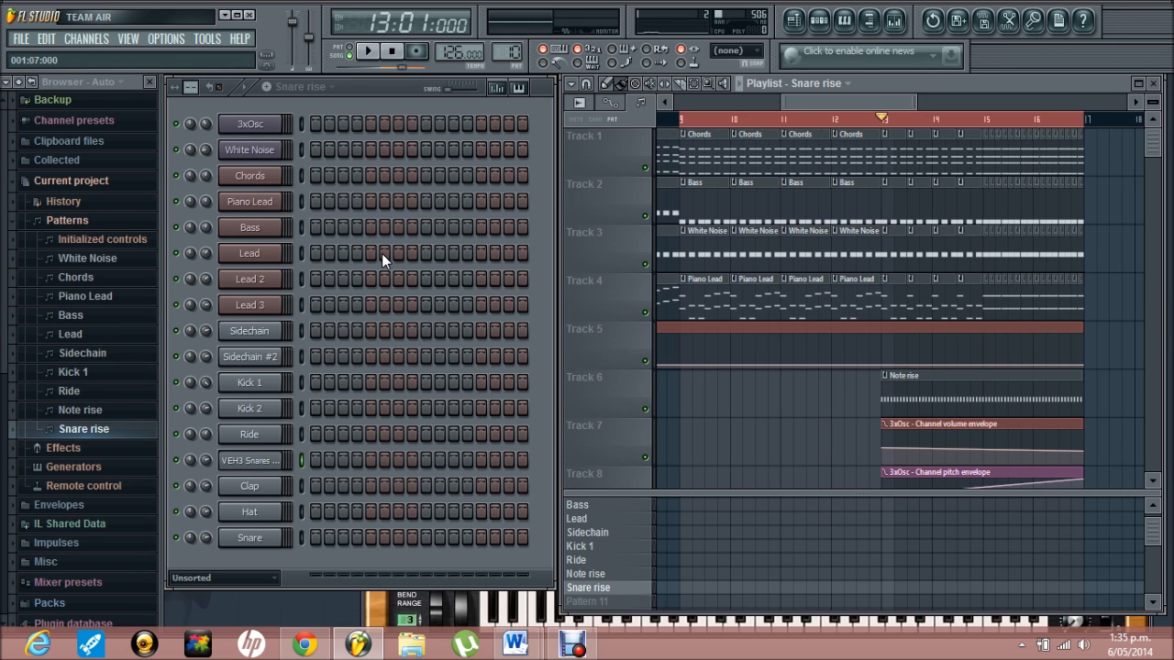
- In the VEH3 Snares 001 piano roll, place C5 notes on every beat of bars 1 and 2, plus an extra half-beat note ending bar 2
{"action": "right_click", "coordinate": [271, 460]}
{"action": "left_click", "coordinate": [311, 380]}
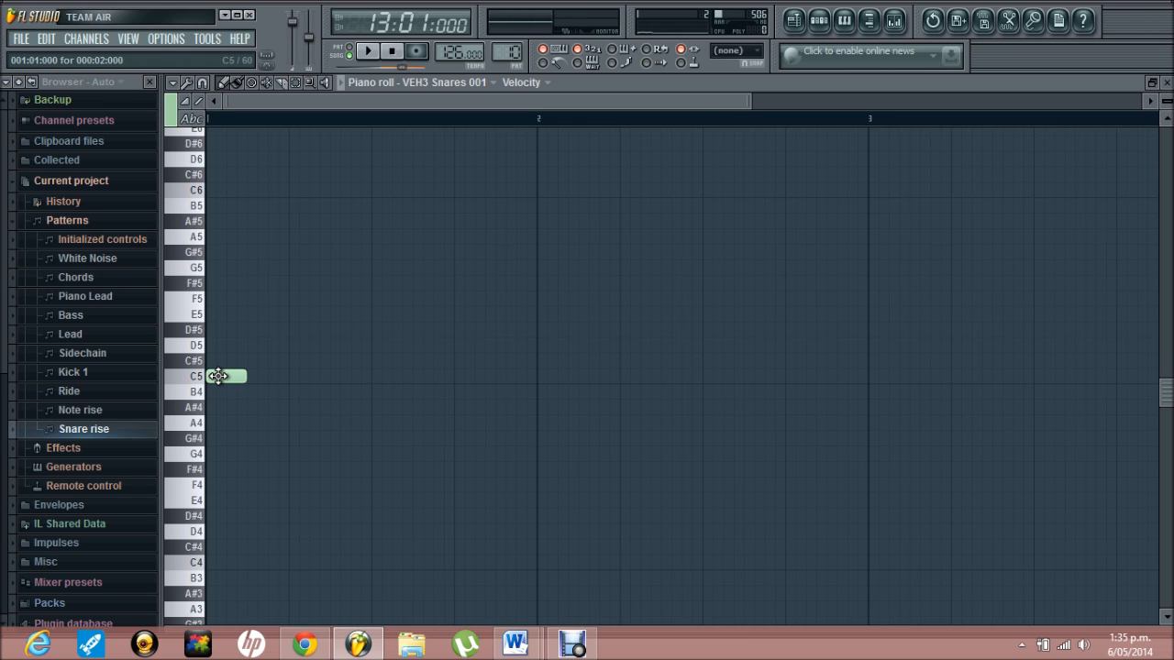
{"action": "left_click", "coordinate": [294, 377]}
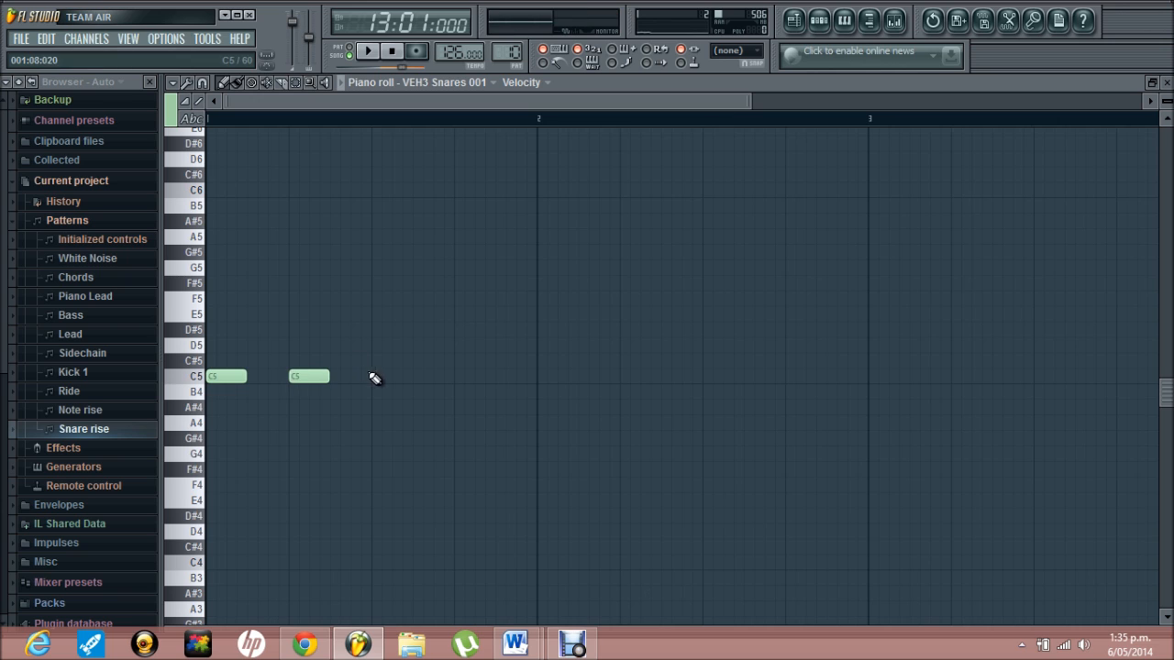
{"action": "left_click", "coordinate": [376, 377]}
{"action": "left_click", "coordinate": [463, 377]}
{"action": "left_click", "coordinate": [541, 377]}
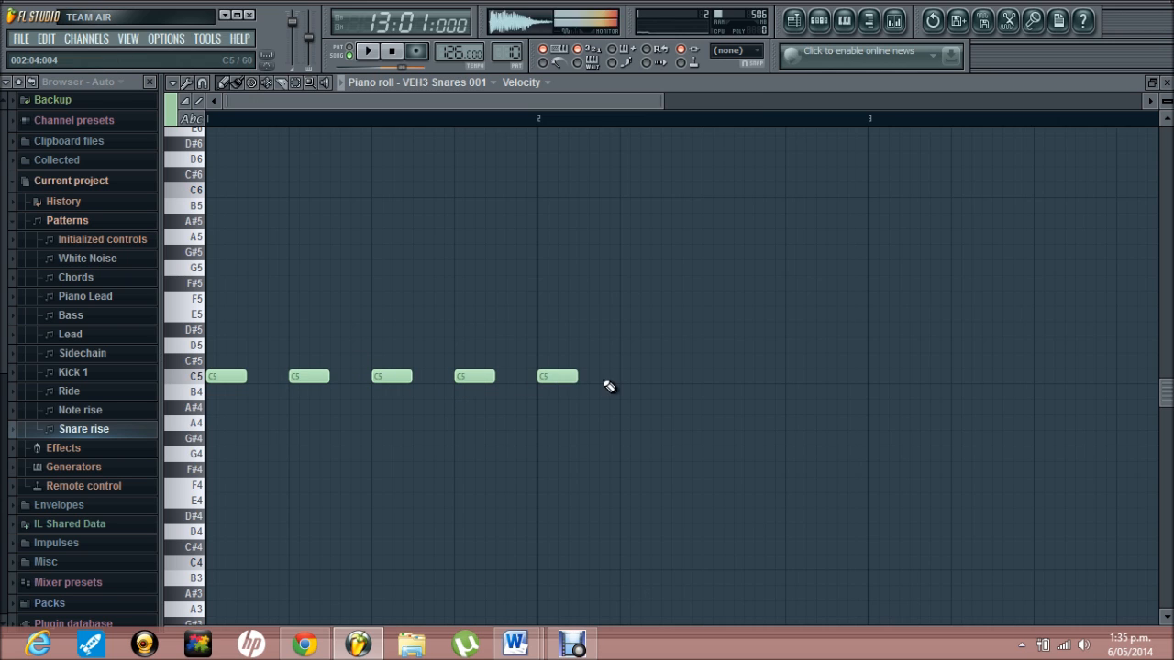
{"action": "left_click", "coordinate": [624, 377]}
{"action": "left_click", "coordinate": [706, 377]}
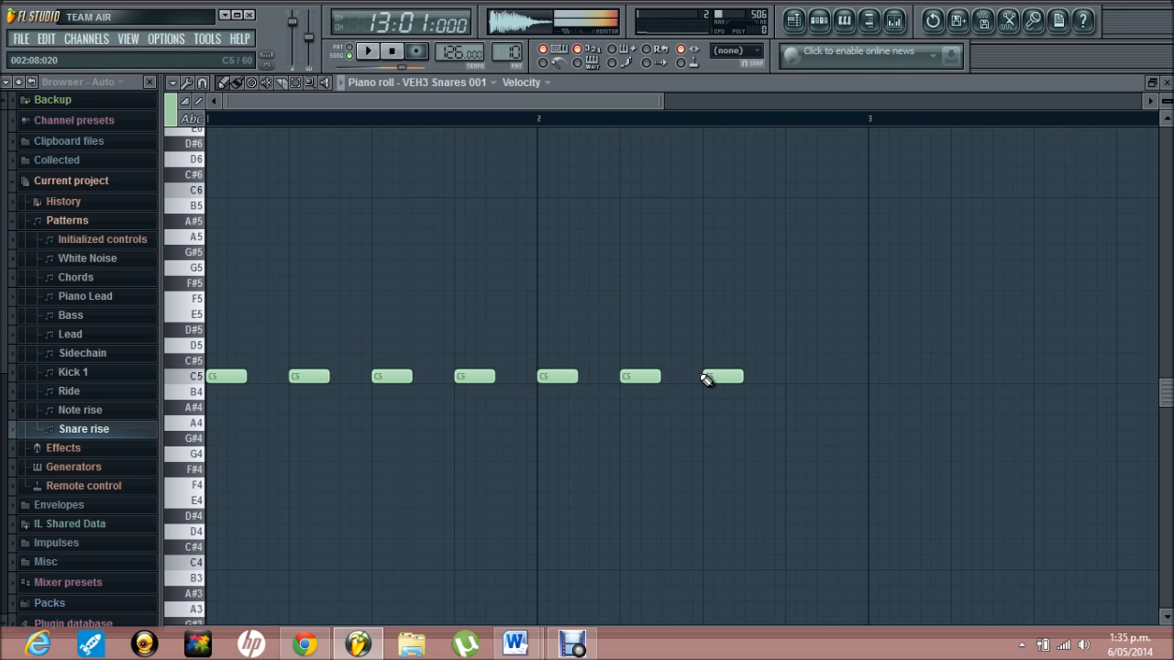
{"action": "left_click", "coordinate": [791, 377]}
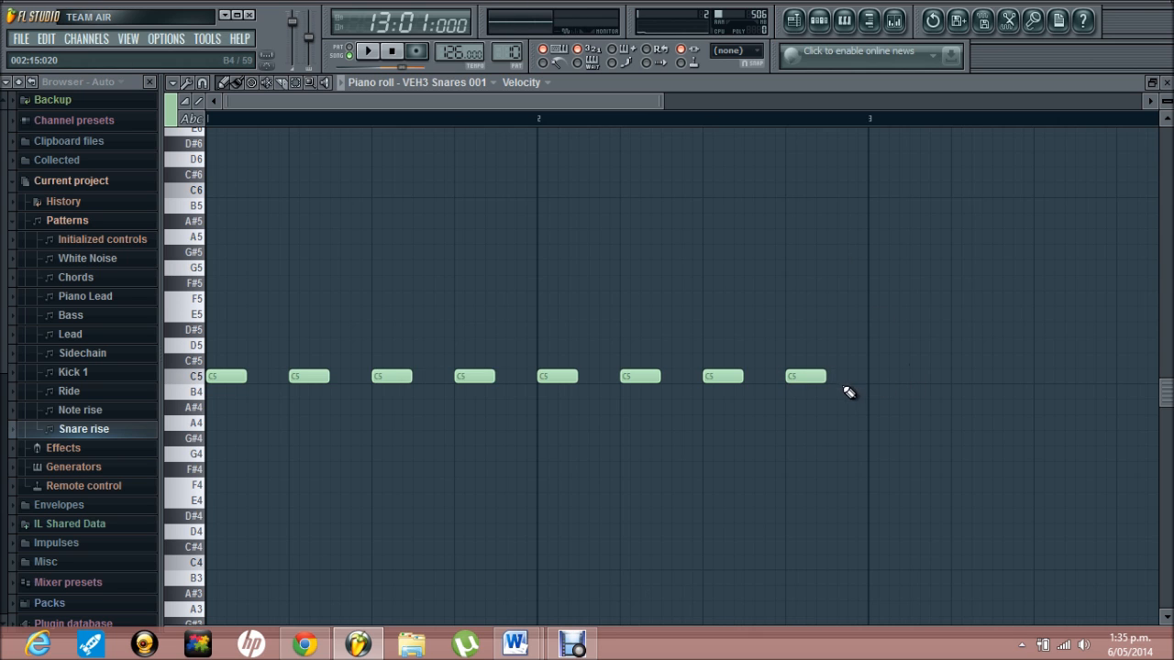
{"action": "left_click", "coordinate": [831, 377]}
- Add two-step C5 snare notes on all four beats of bar 3 and on the first beat of bar 4
{"action": "left_click_drag", "start_coordinate": [477, 107], "coordinate": [618, 107]}
{"action": "left_click", "coordinate": [563, 376]}
{"action": "left_click", "coordinate": [658, 377]}
{"action": "left_click_drag", "start_coordinate": [675, 377], "coordinate": [664, 377]}
{"action": "left_click", "coordinate": [733, 377]}
{"action": "left_click", "coordinate": [809, 376]}
{"action": "left_click", "coordinate": [896, 376]}
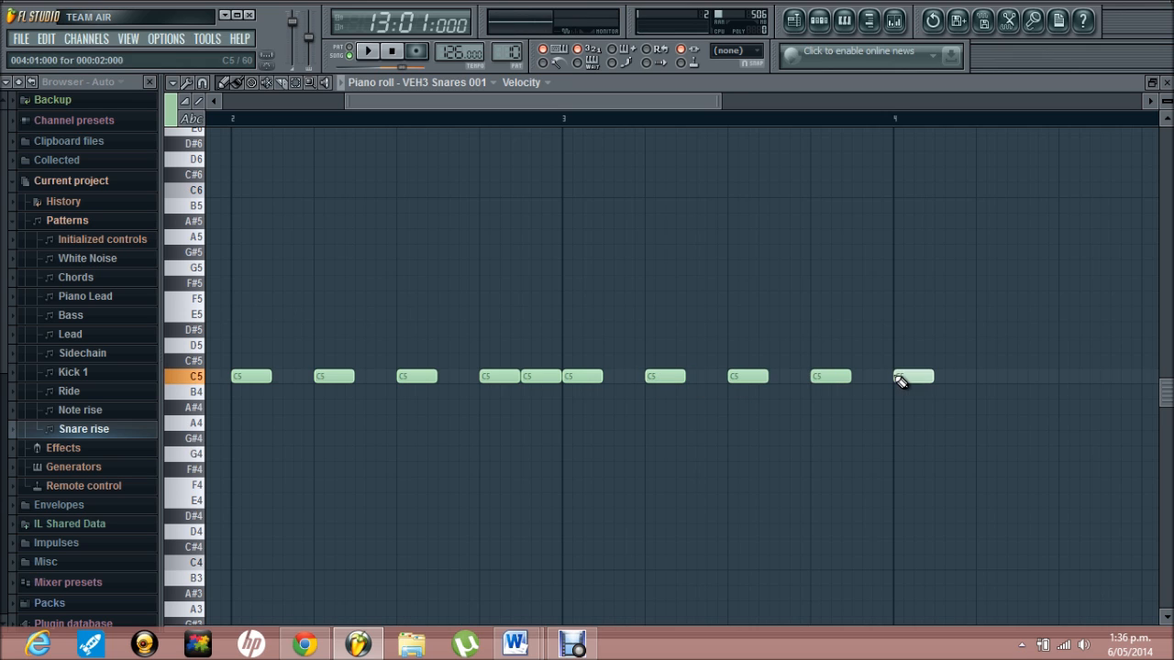
- Add C5 notes on beats 2 to 4 of bar 4, two one-step notes ending the bar, and a note starting bar 5
{"action": "left_click_drag", "start_coordinate": [540, 99], "coordinate": [681, 102]}
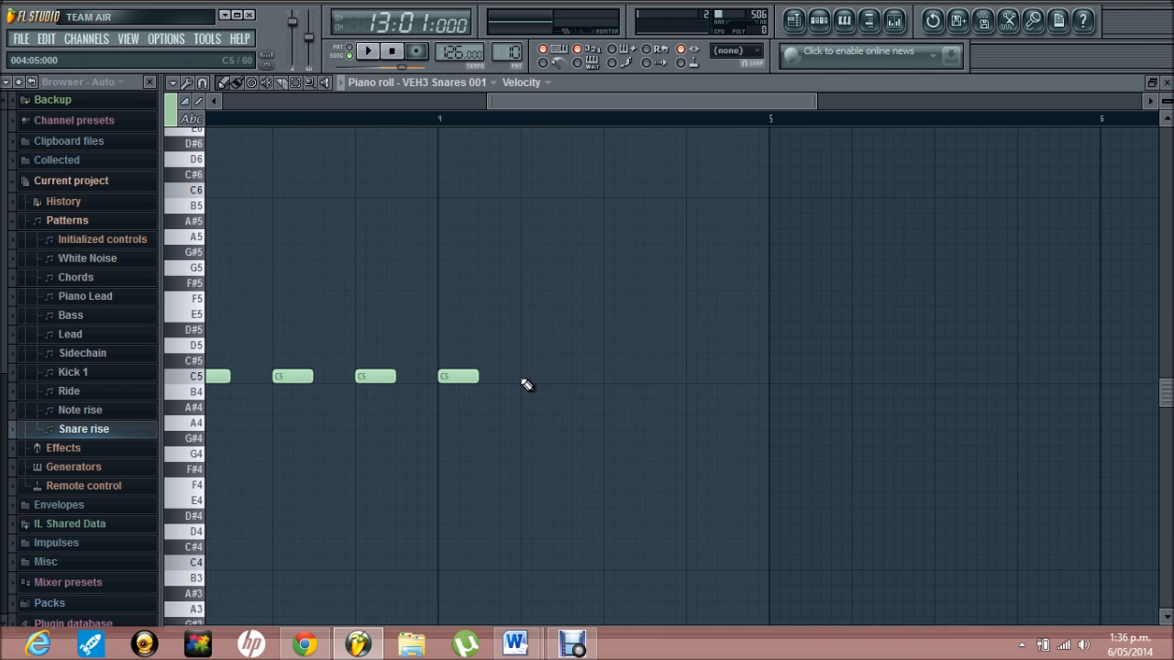
{"action": "left_click", "coordinate": [539, 378]}
{"action": "left_click", "coordinate": [622, 378]}
{"action": "left_click", "coordinate": [693, 377]}
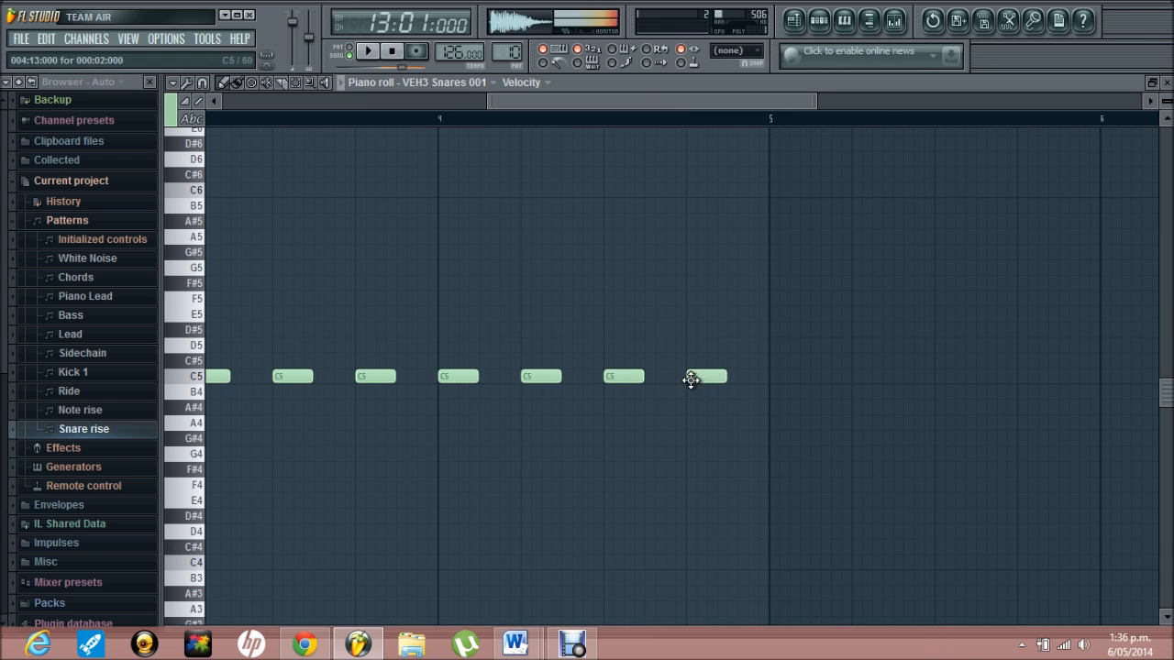
{"action": "left_click", "coordinate": [748, 376]}
{"action": "left_click", "coordinate": [754, 377]}
{"action": "left_click", "coordinate": [779, 377]}
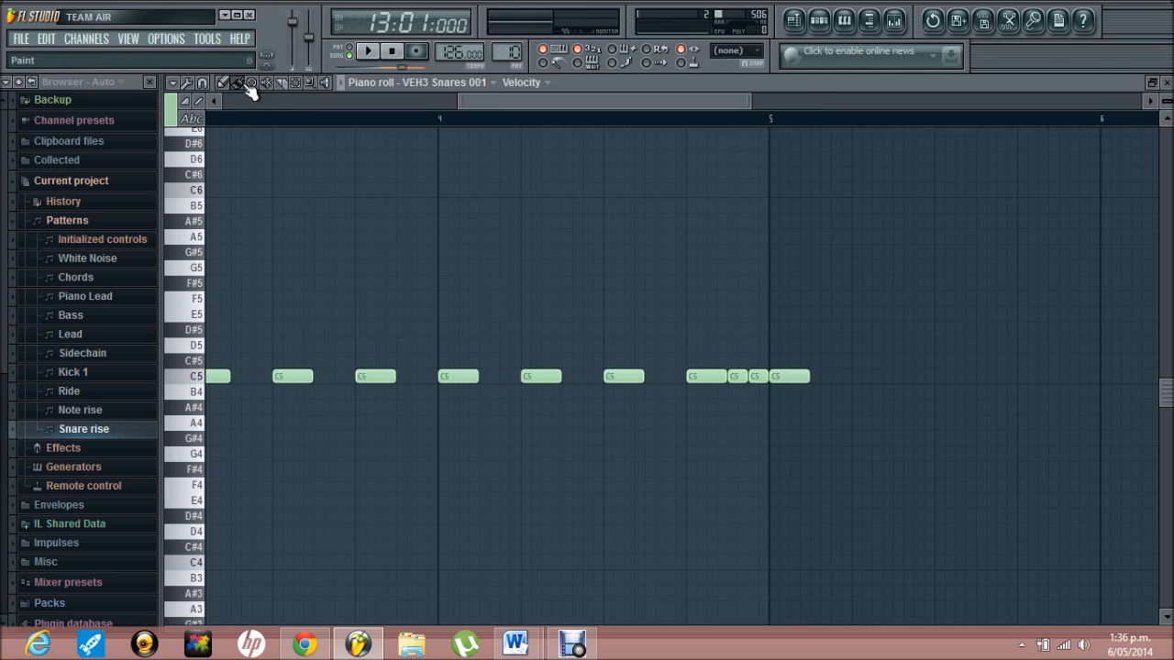
- Paint back-to-back two-step C5 notes from bar 5 into bar 6, splitting the last half beat of bar 5 into two one-step notes
{"action": "left_click_drag", "start_coordinate": [492, 99], "coordinate": [560, 98]}
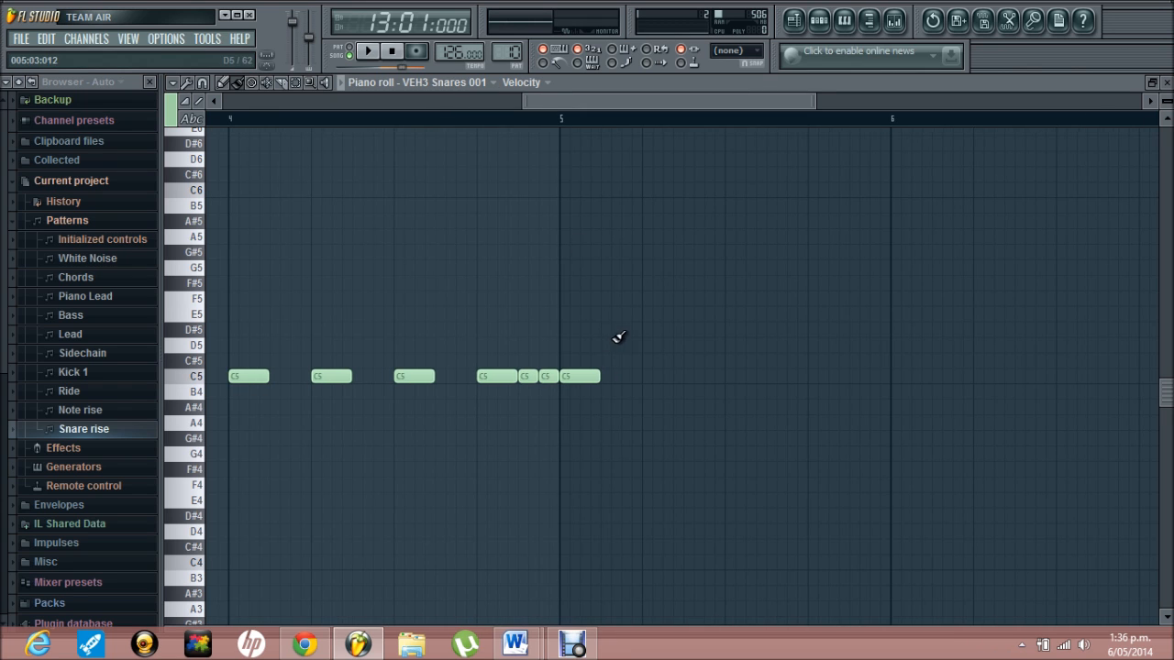
{"action": "mouse_move", "coordinate": [612, 373]}
{"action": "left_mouse_down"}
{"action": "mouse_move", "coordinate": [760, 359]}
{"action": "mouse_move", "coordinate": [1096, 374]}
{"action": "left_mouse_up"}
{"action": "left_click_drag", "start_coordinate": [671, 105], "coordinate": [747, 110]}
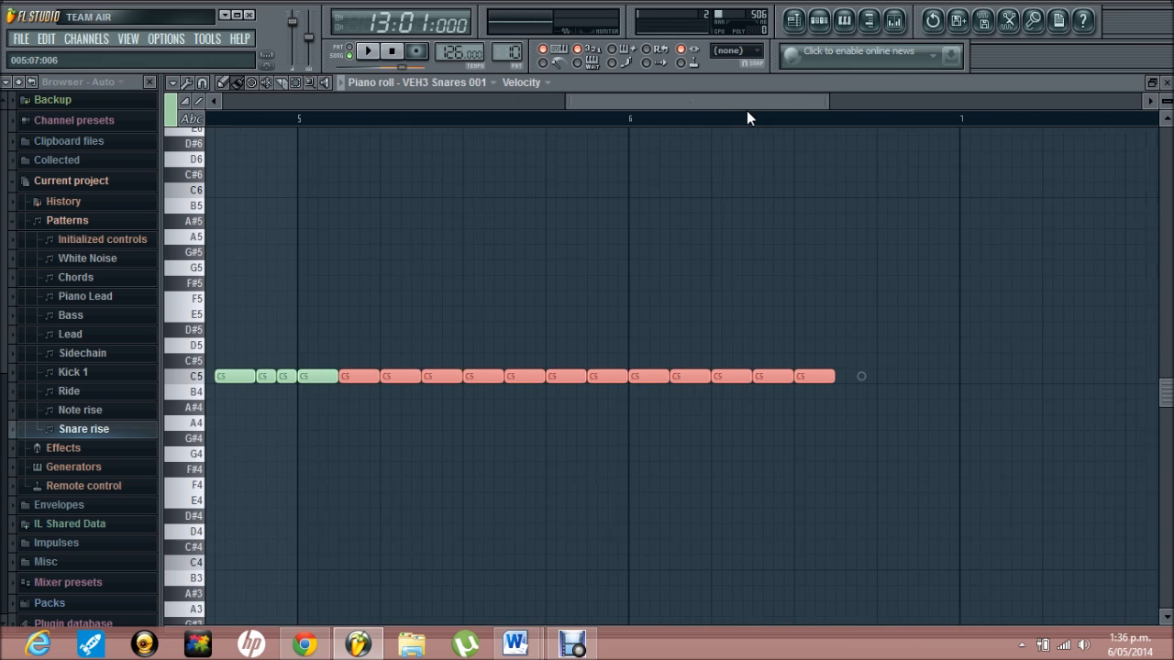
{"action": "left_click", "coordinate": [644, 399]}
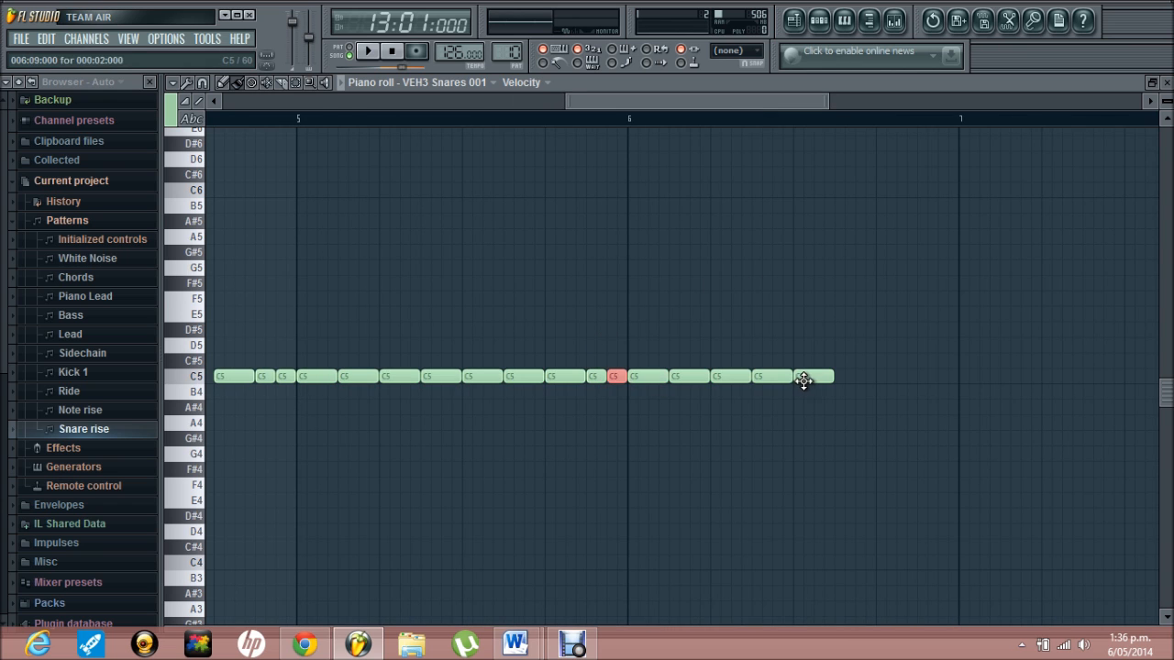
- Fill the rest of bar 6 with two-step C5 notes and end the bar with two one-step notes
{"action": "left_click", "coordinate": [855, 375]}
{"action": "left_click", "coordinate": [887, 372]}
{"action": "left_click", "coordinate": [922, 375]}
{"action": "left_click_drag", "start_coordinate": [955, 377], "coordinate": [928, 377]}
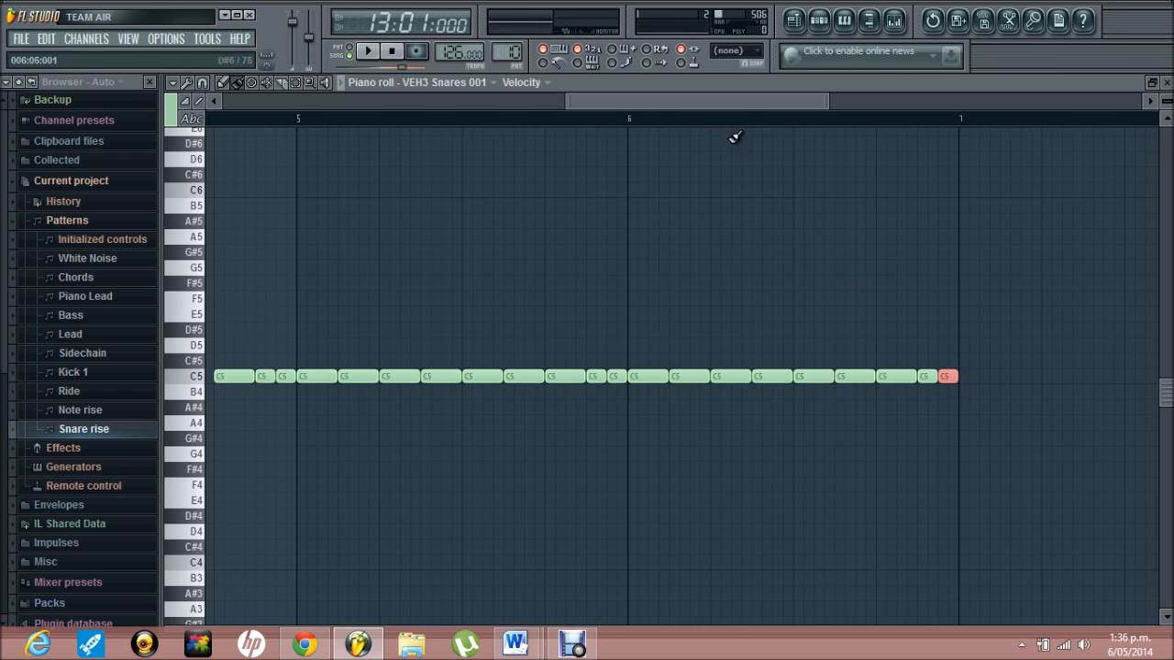
{"action": "left_click_drag", "start_coordinate": [707, 105], "coordinate": [787, 108]}
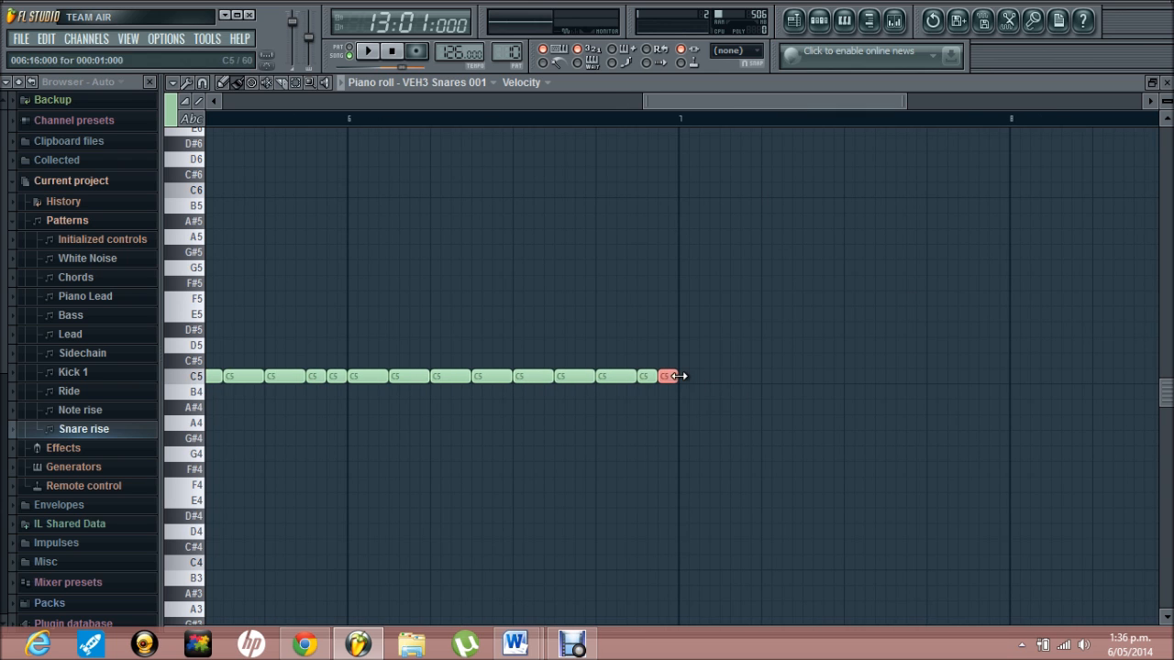
- Fill bars 7 and 8 with one-step C5 notes, remove the extra note in bar 9, preview the pattern and close the piano roll
{"action": "left_click_drag", "start_coordinate": [689, 375], "coordinate": [1157, 375]}
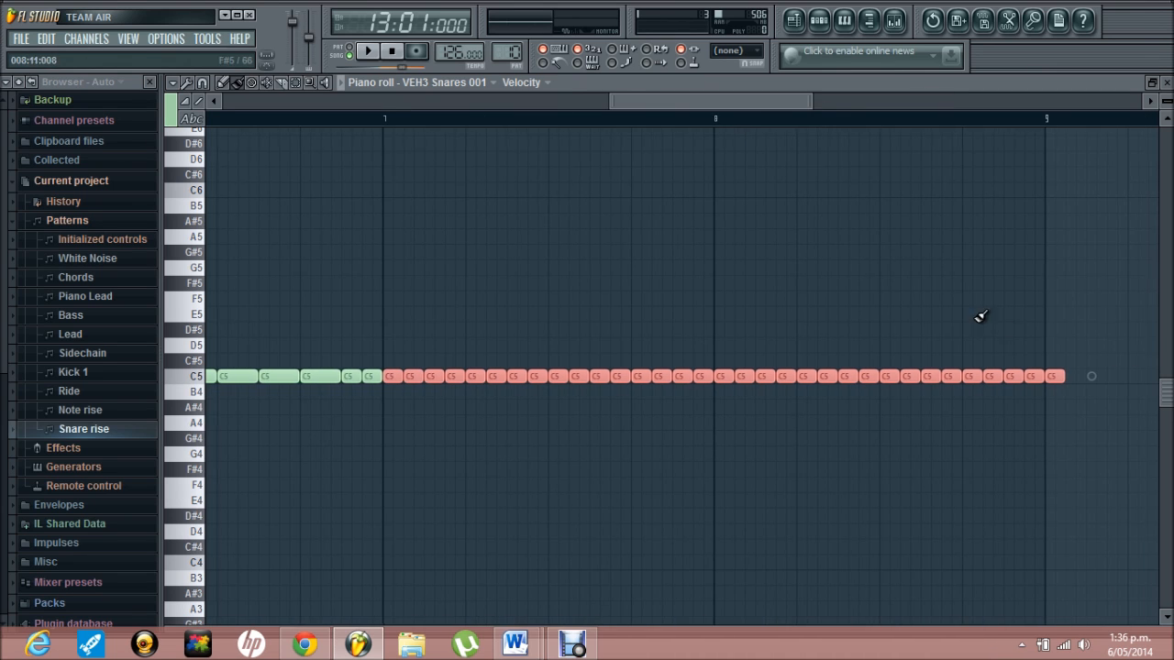
{"action": "right_click", "coordinate": [1056, 376]}
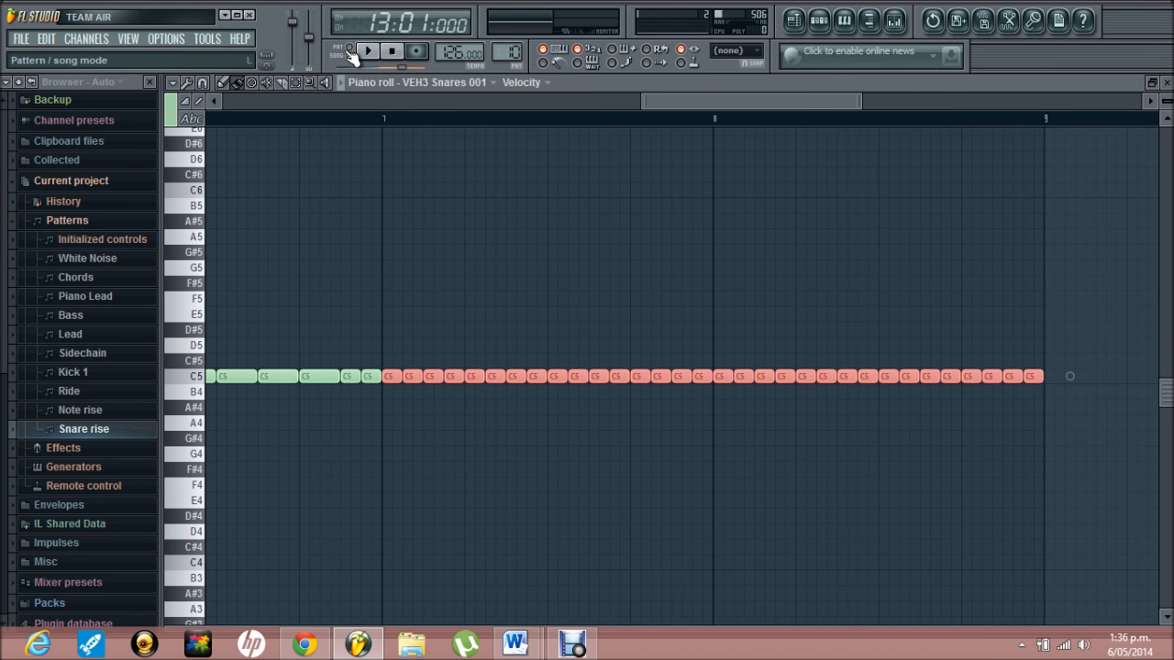
{"action": "left_click", "coordinate": [368, 50]}
{"action": "left_click_drag", "start_coordinate": [699, 95], "coordinate": [723, 131]}
{"action": "left_click", "coordinate": [701, 213]}
{"action": "key", "text": "space"}
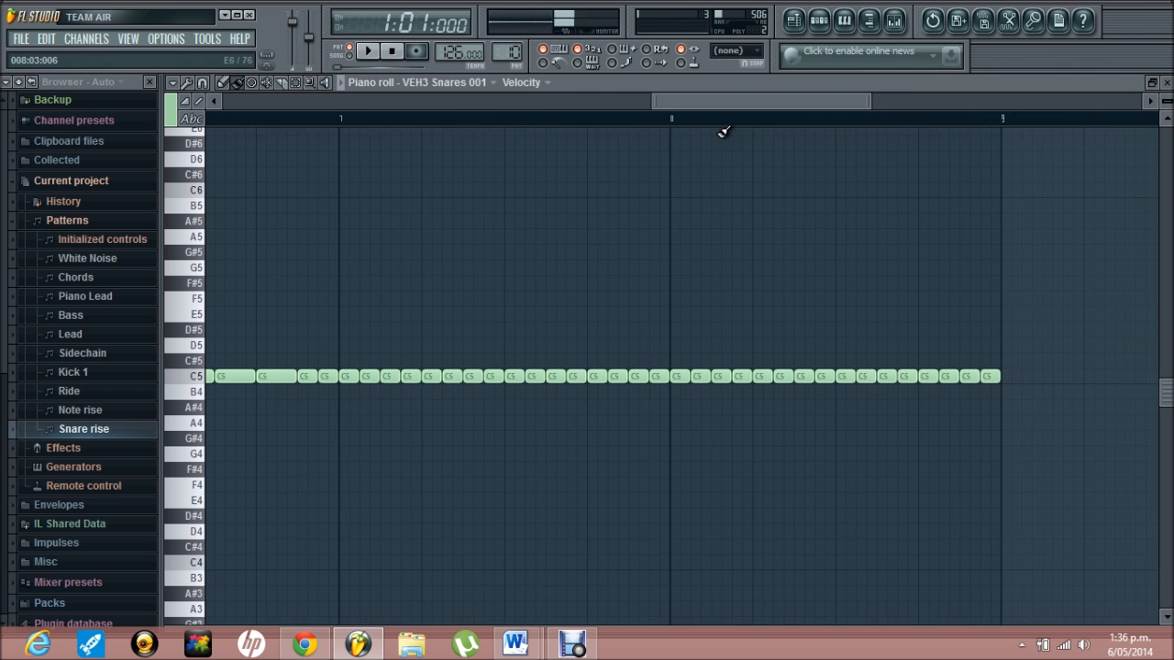
{"action": "left_click", "coordinate": [1167, 81]}
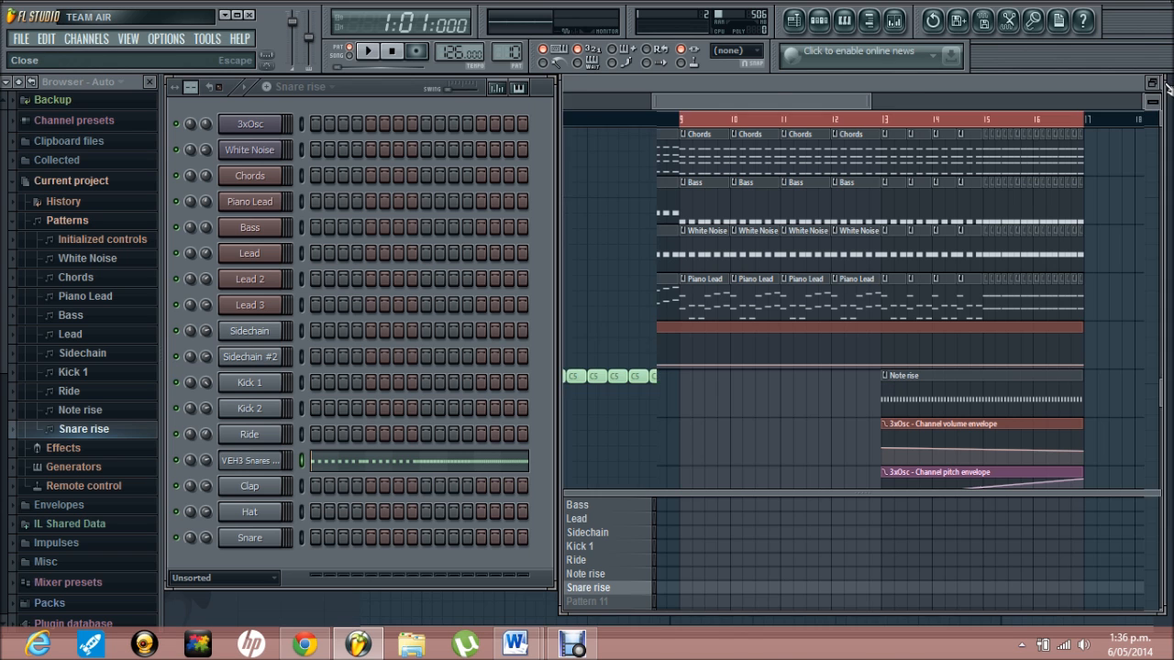
- Place the Snare rise pattern on Track 9 from bar 9 and switch playback to song mode
{"action": "scroll", "coordinate": [872, 315], "scroll_direction": "down", "scroll_amount": 2}
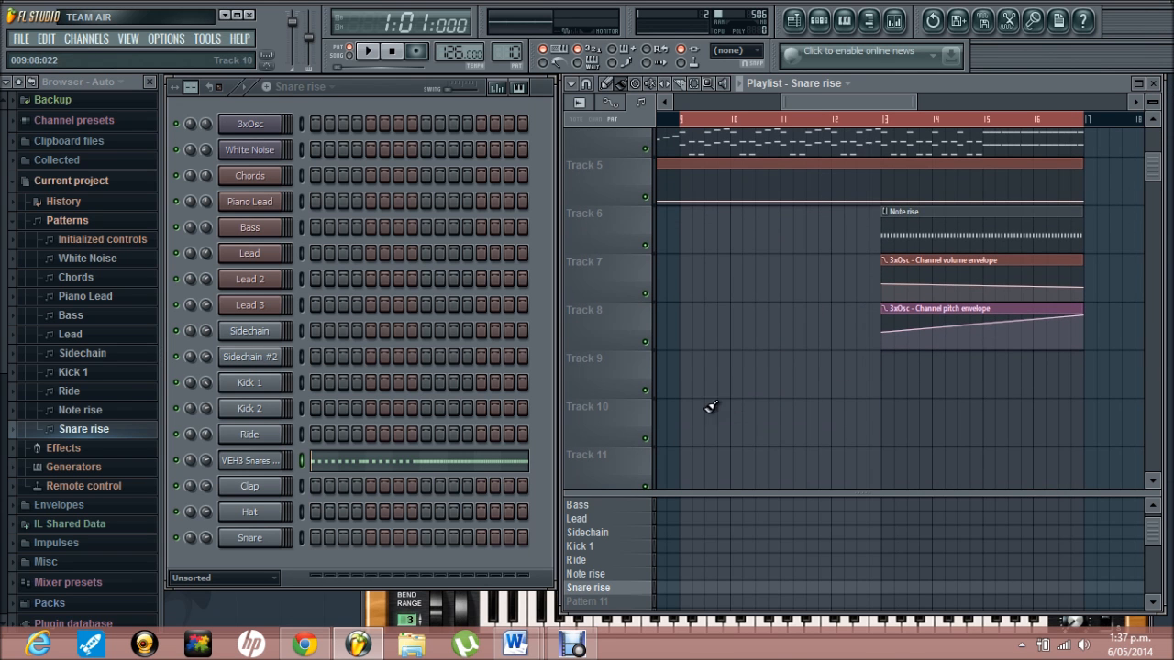
{"action": "left_click", "coordinate": [687, 385]}
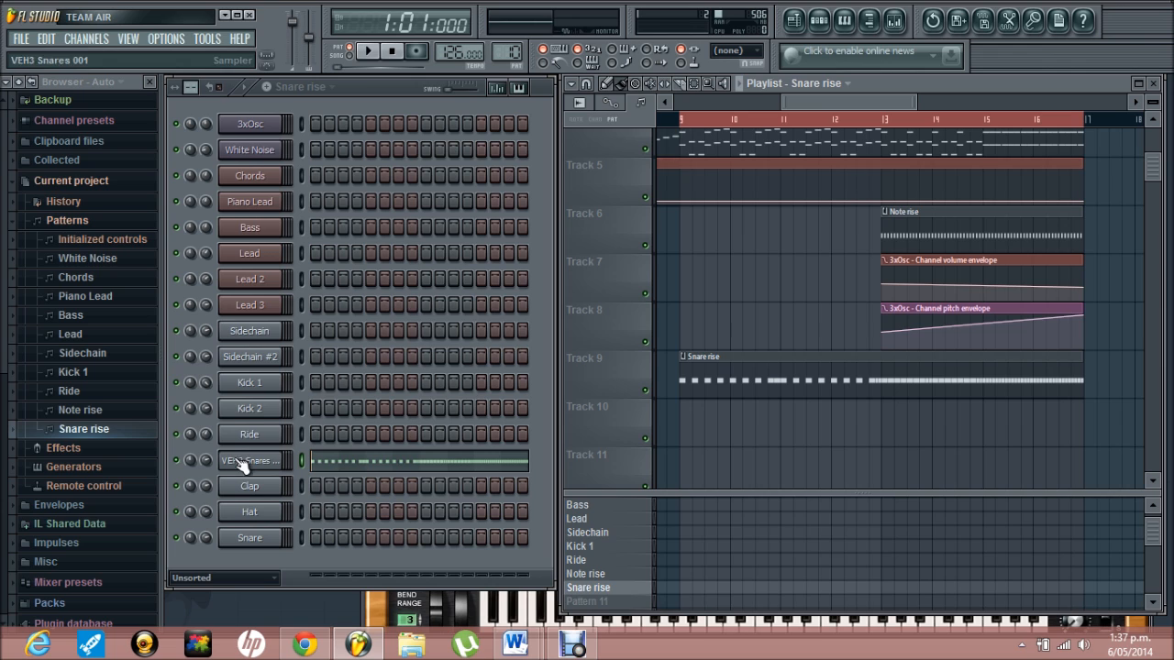
{"action": "left_click", "coordinate": [351, 60]}
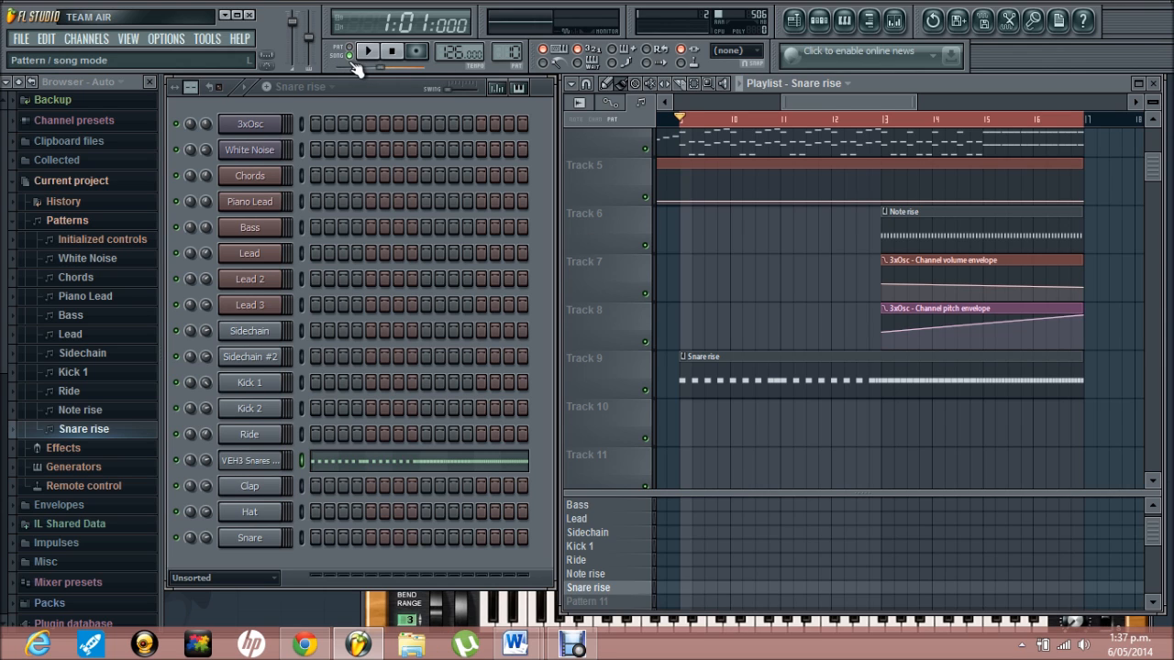
- Play the buildup and reshape the 3xOsc channel volume envelope with a quick curved fade-in at bar 13
{"action": "key", "text": "space"}
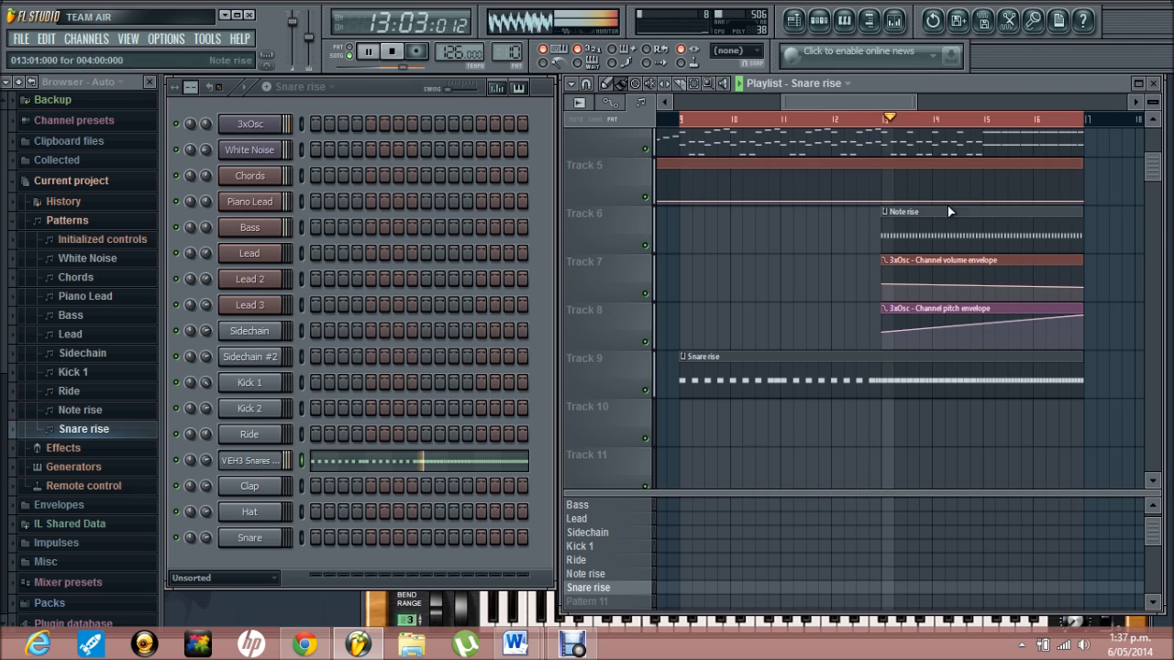
{"action": "right_click", "coordinate": [895, 284]}
{"action": "key", "text": "space"}
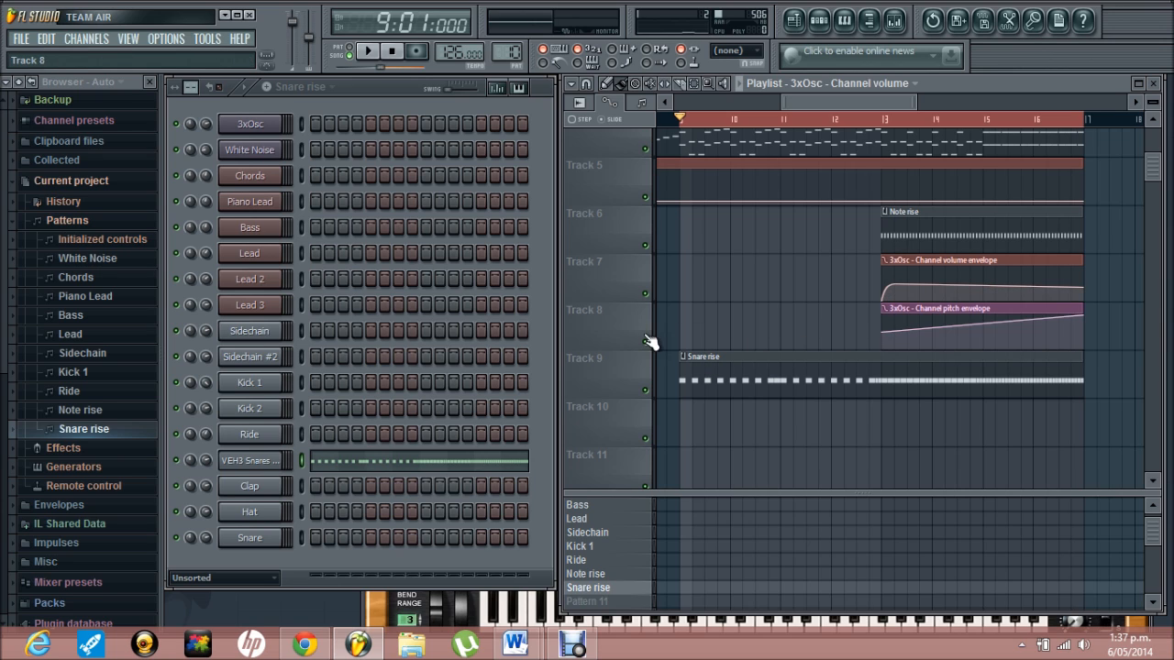
- Create a channel pitch automation clip for VEH3 Snares 001 that stays flat to bar 13 and rises to bar 17
{"action": "left_click", "coordinate": [250, 460]}
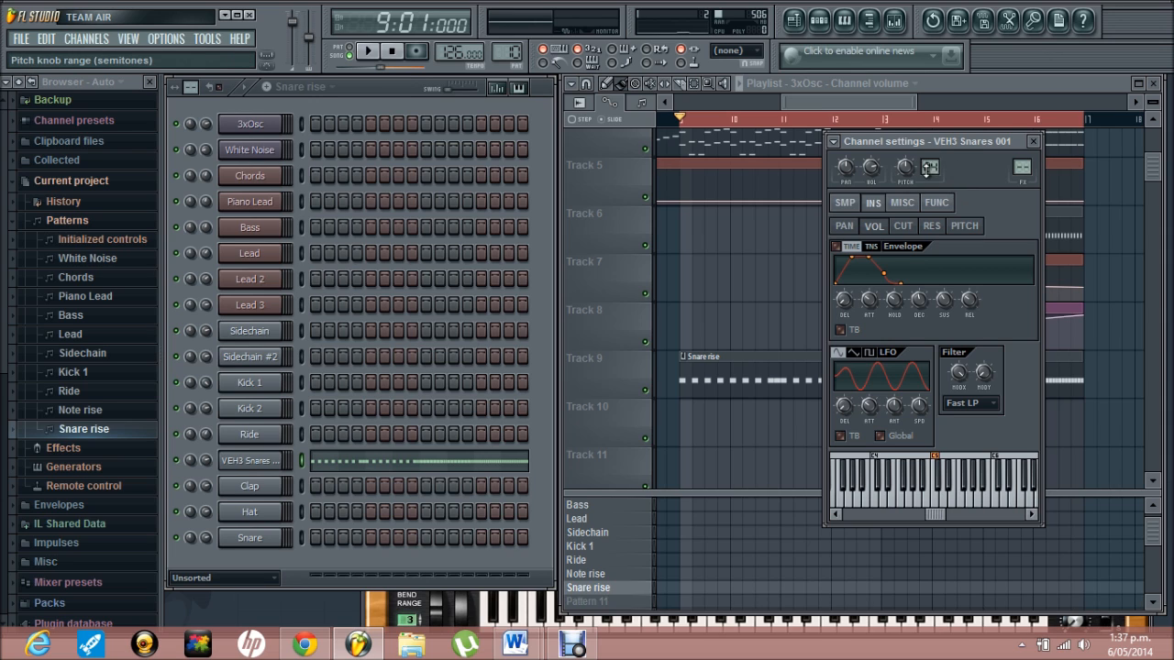
{"action": "right_click", "coordinate": [904, 166]}
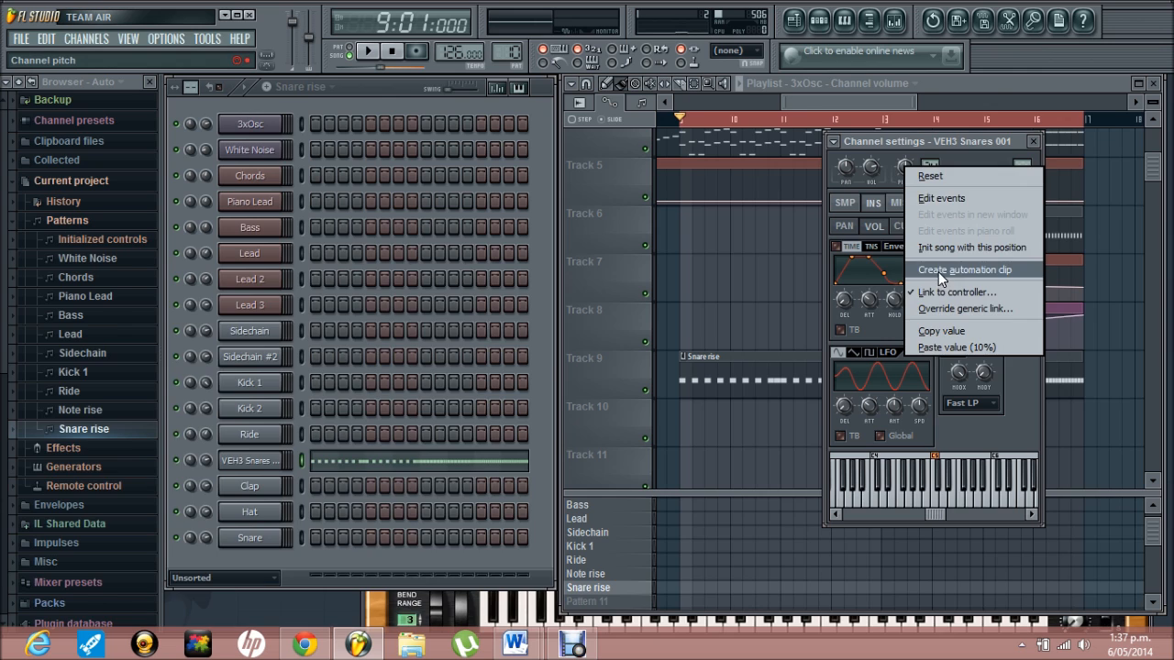
{"action": "left_click", "coordinate": [937, 266]}
{"action": "left_click", "coordinate": [992, 89]}
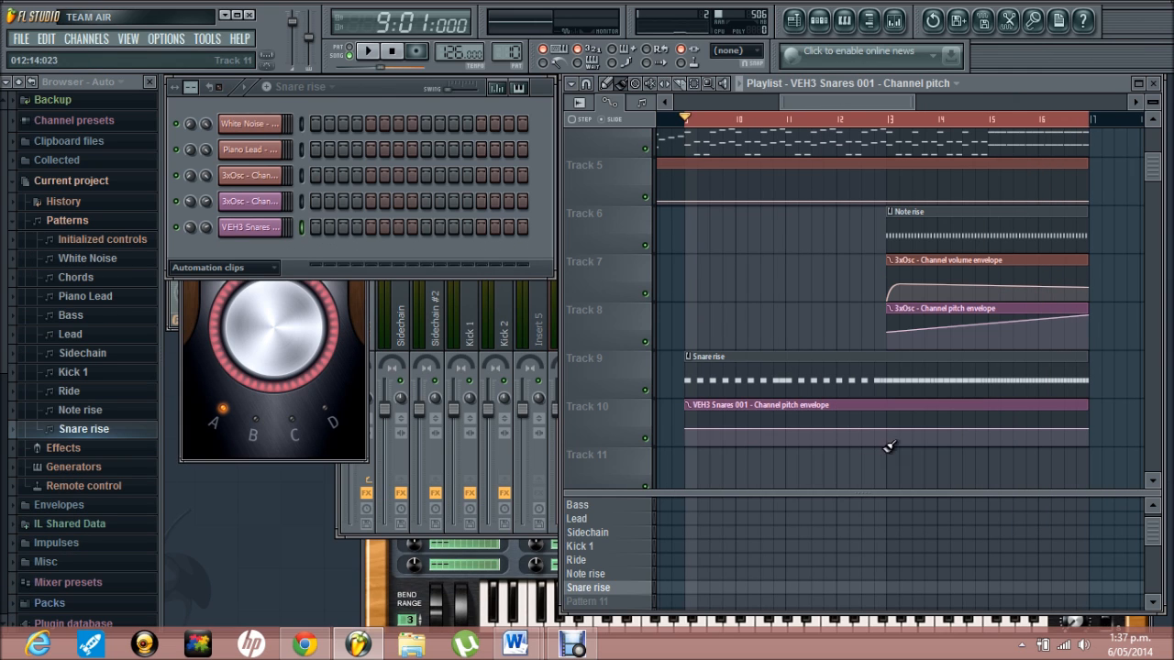
{"action": "left_click_drag", "start_coordinate": [886, 422], "coordinate": [892, 431]}
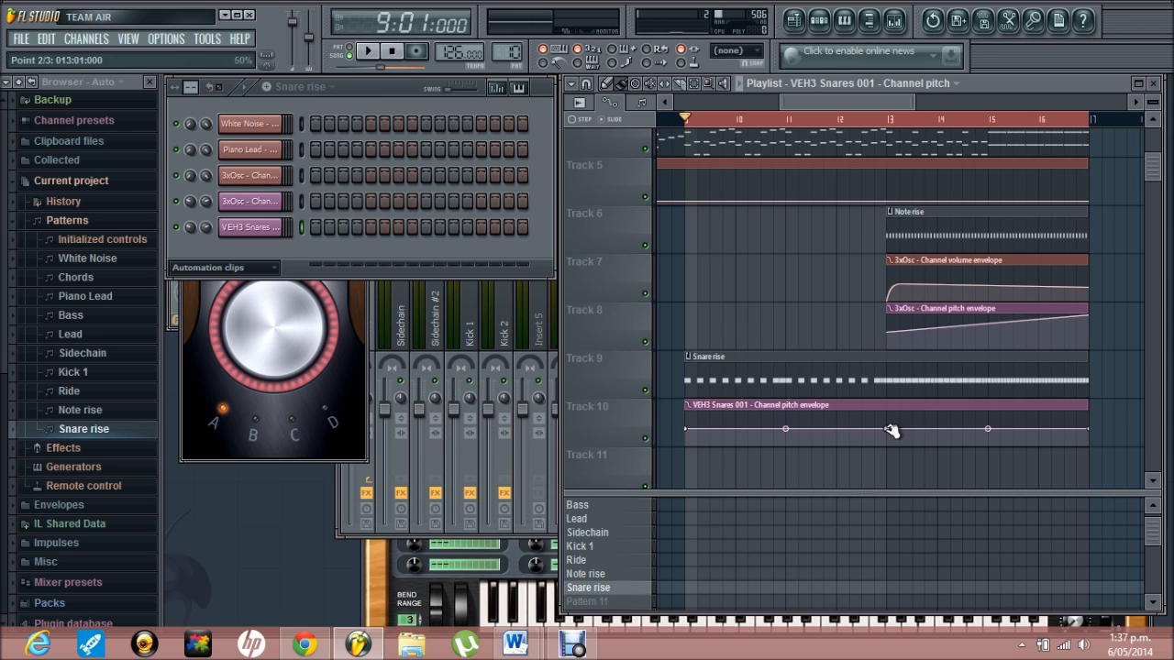
{"action": "left_click_drag", "start_coordinate": [1090, 430], "coordinate": [1091, 410]}
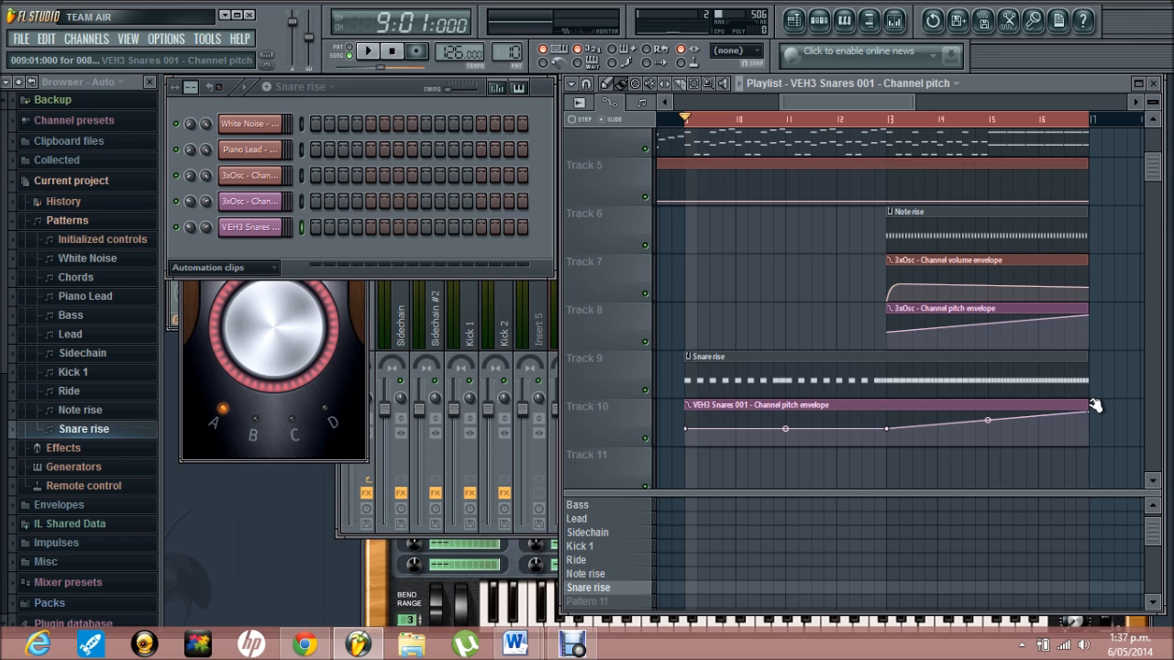
- Play back the buildup with the snare pitch rise and show the Unsorted channels in the channel rack
{"action": "key", "text": "space"}
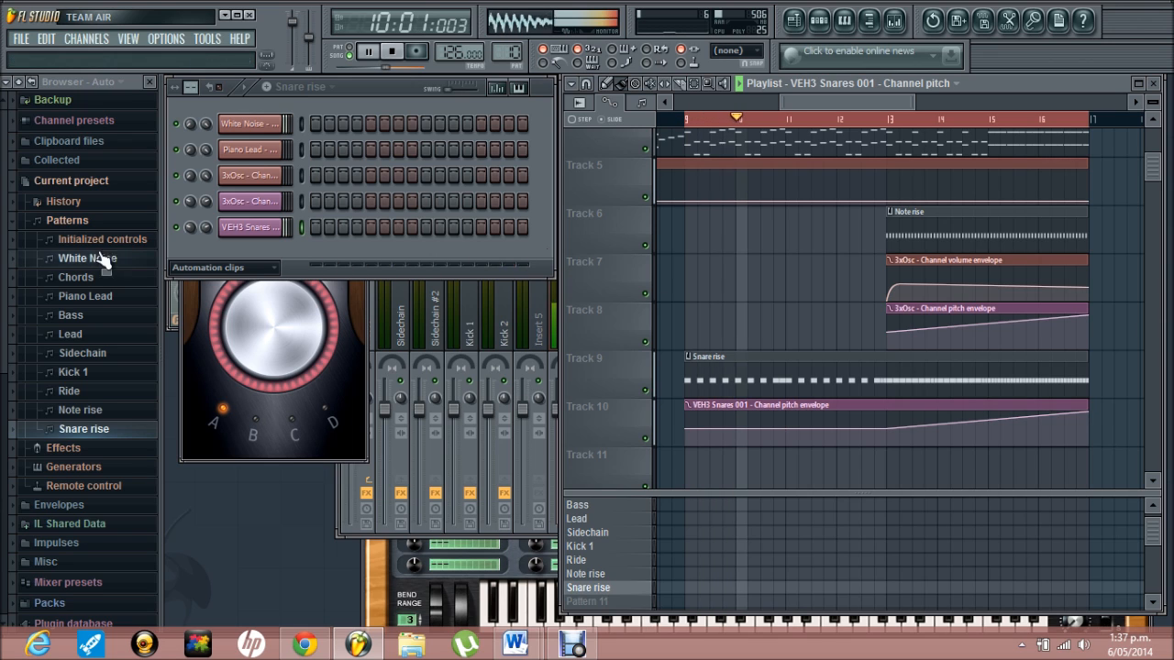
{"action": "left_click", "coordinate": [216, 267]}
{"action": "left_click", "coordinate": [212, 320]}
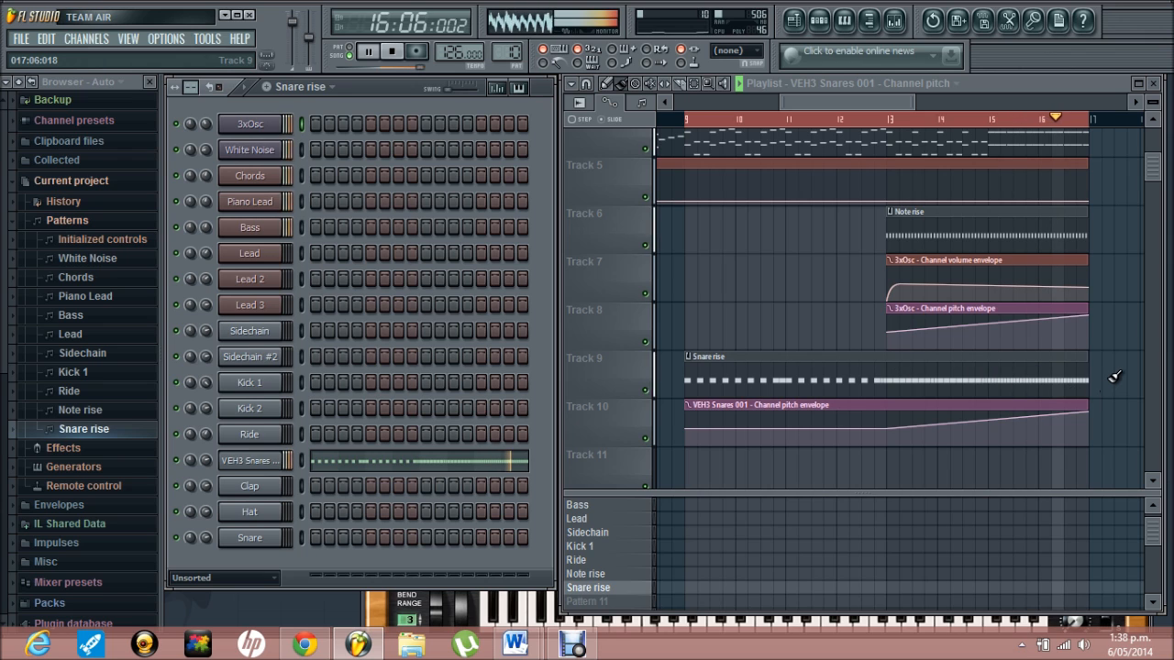
{"action": "key", "text": "space"}
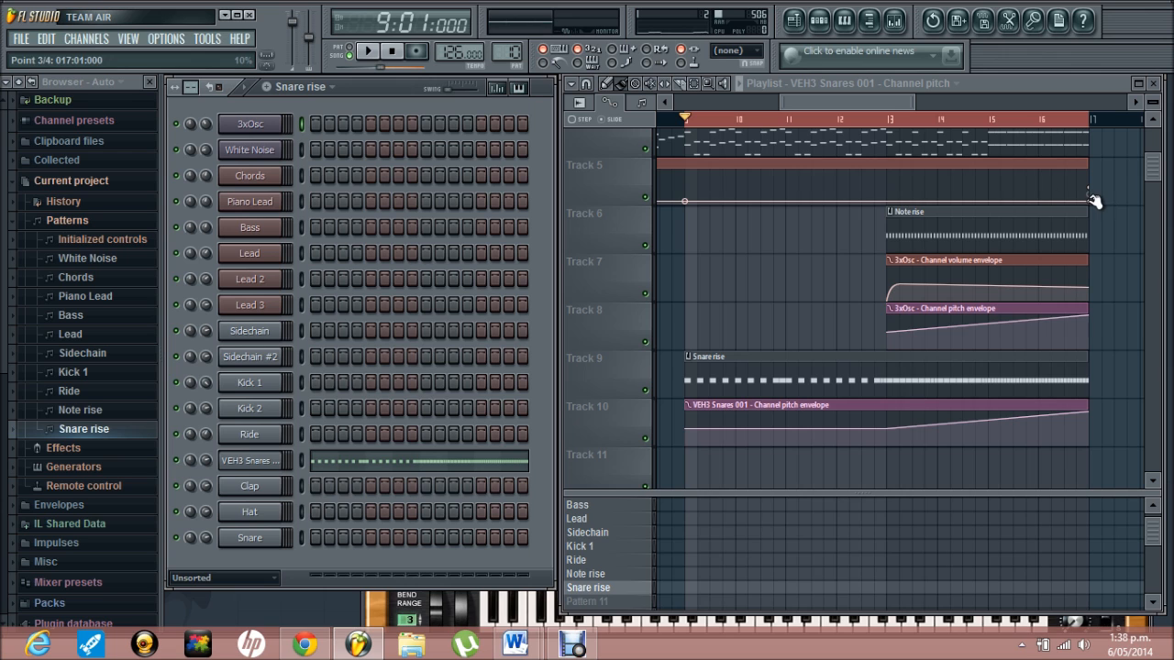
- Add a point at bar 13 to the White Noise volume envelope and delete the 10% point at bar 17 to form a ramp
{"action": "left_click", "coordinate": [887, 201]}
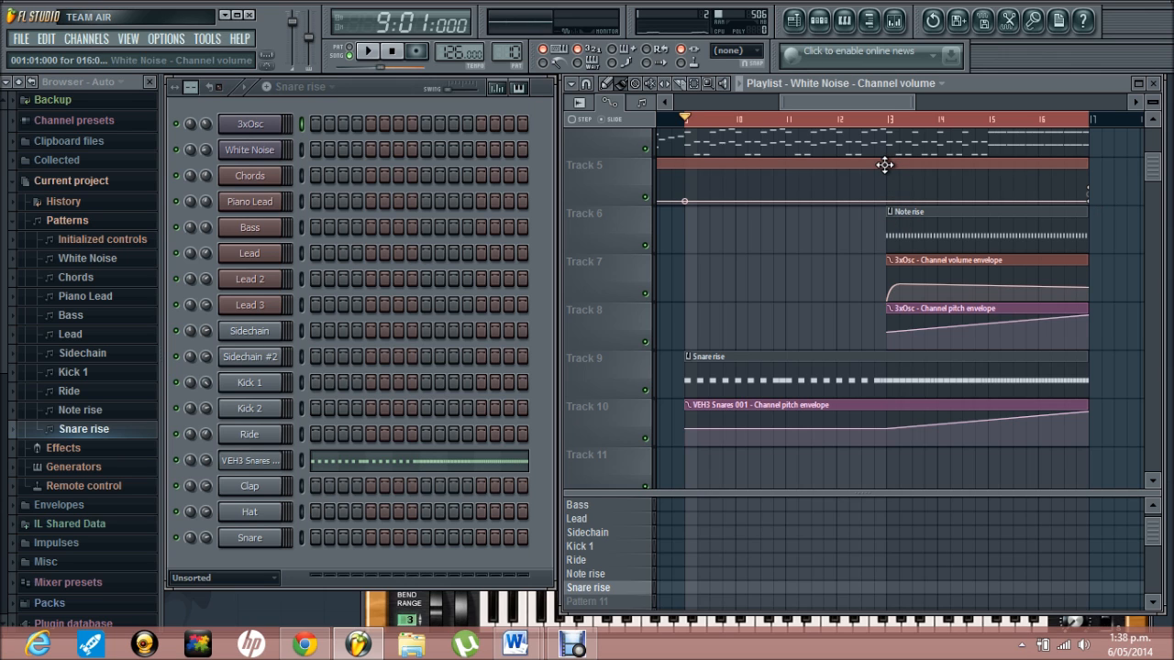
{"action": "mouse_move", "coordinate": [833, 95]}
{"action": "left_mouse_down"}
{"action": "mouse_move", "coordinate": [660, 113]}
{"action": "mouse_move", "coordinate": [854, 100]}
{"action": "left_mouse_up"}
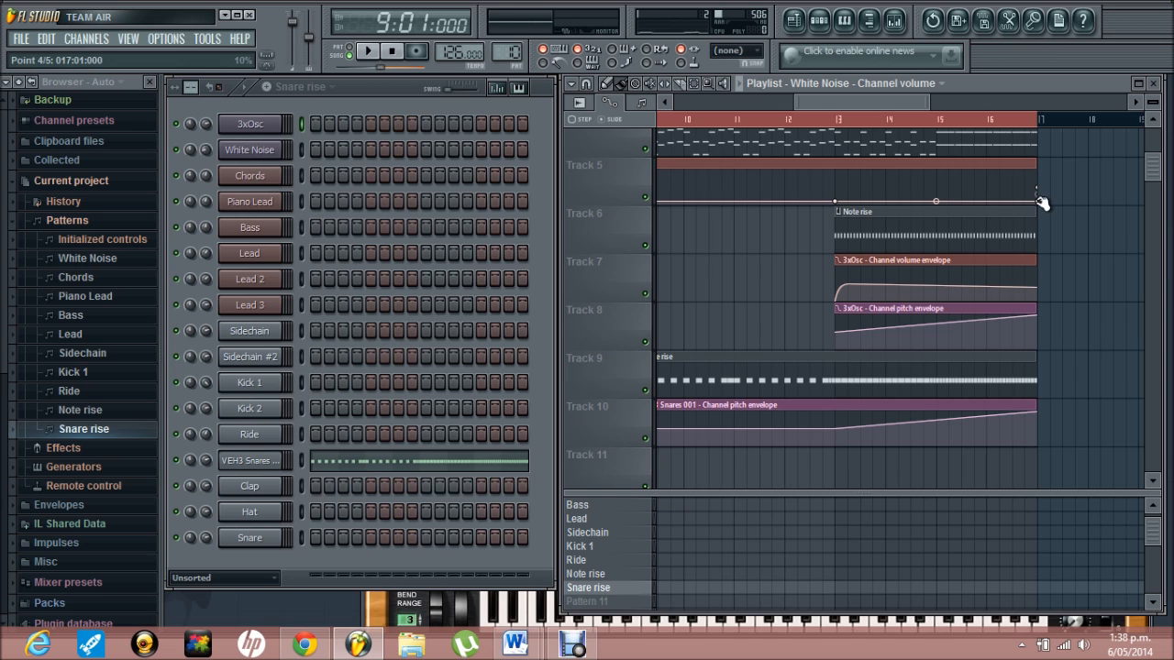
{"action": "left_click_drag", "start_coordinate": [1042, 201], "coordinate": [1042, 198]}
{"action": "right_click", "coordinate": [1042, 198]}
{"action": "left_click", "coordinate": [1052, 217]}
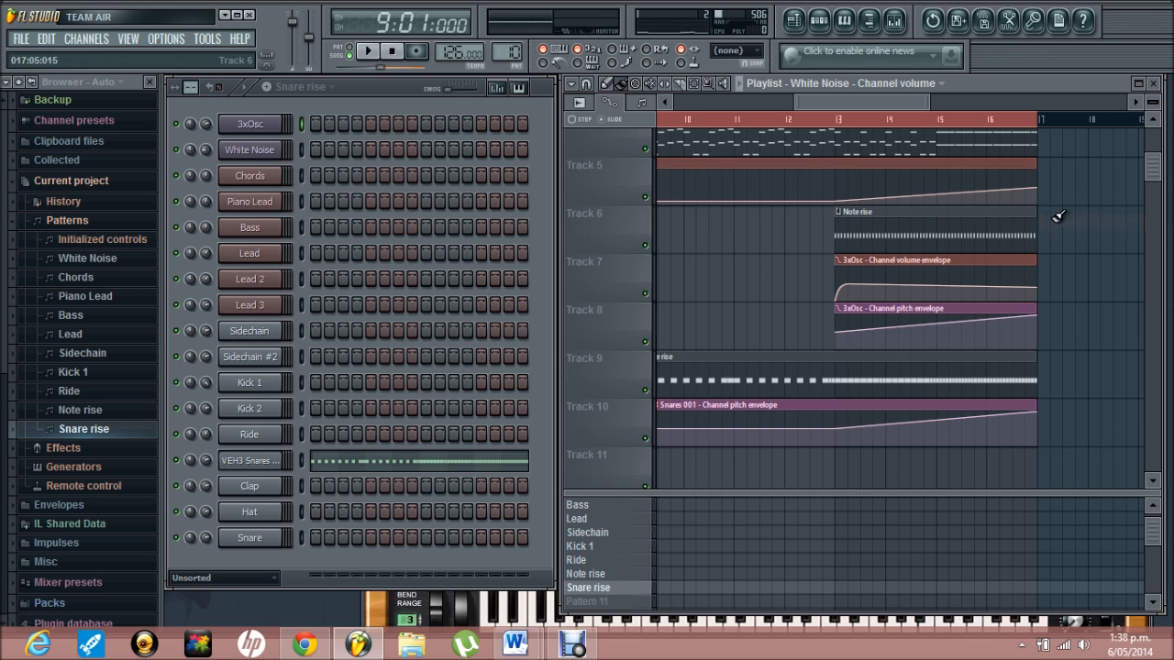
- Curve the White Noise volume ramp after bar 13 with about 19% tension and play back from bar 13
{"action": "mouse_move", "coordinate": [936, 195]}
{"action": "left_mouse_down"}
{"action": "mouse_move", "coordinate": [936, 262]}
{"action": "mouse_move", "coordinate": [940, 214]}
{"action": "left_mouse_up"}
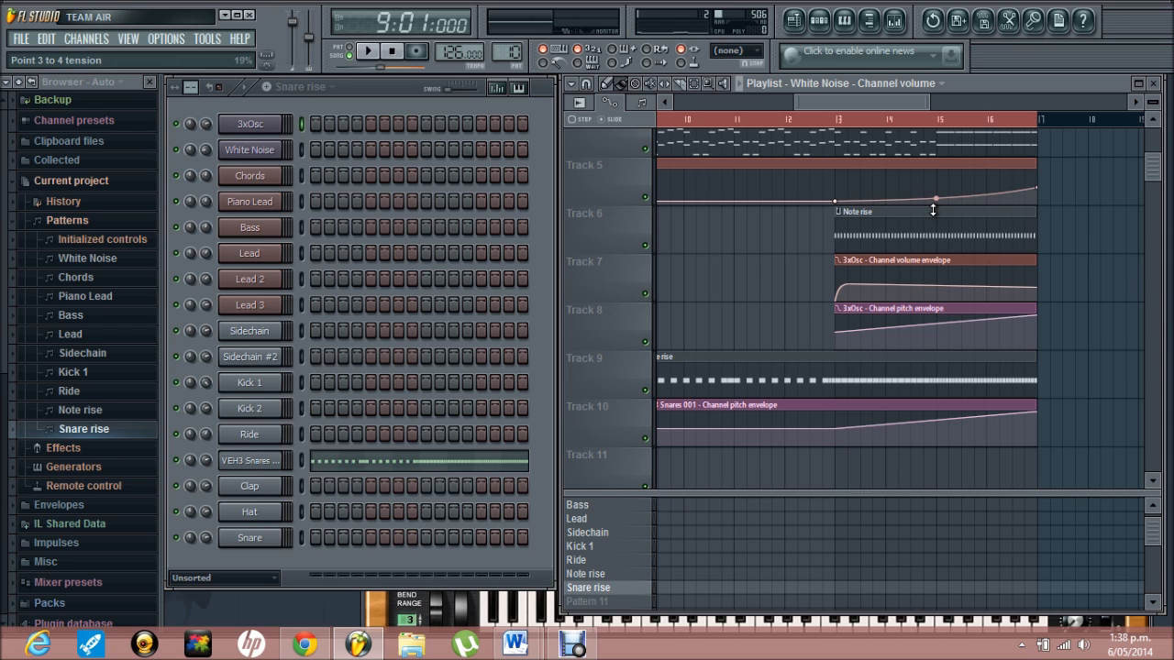
{"action": "left_click", "coordinate": [839, 122]}
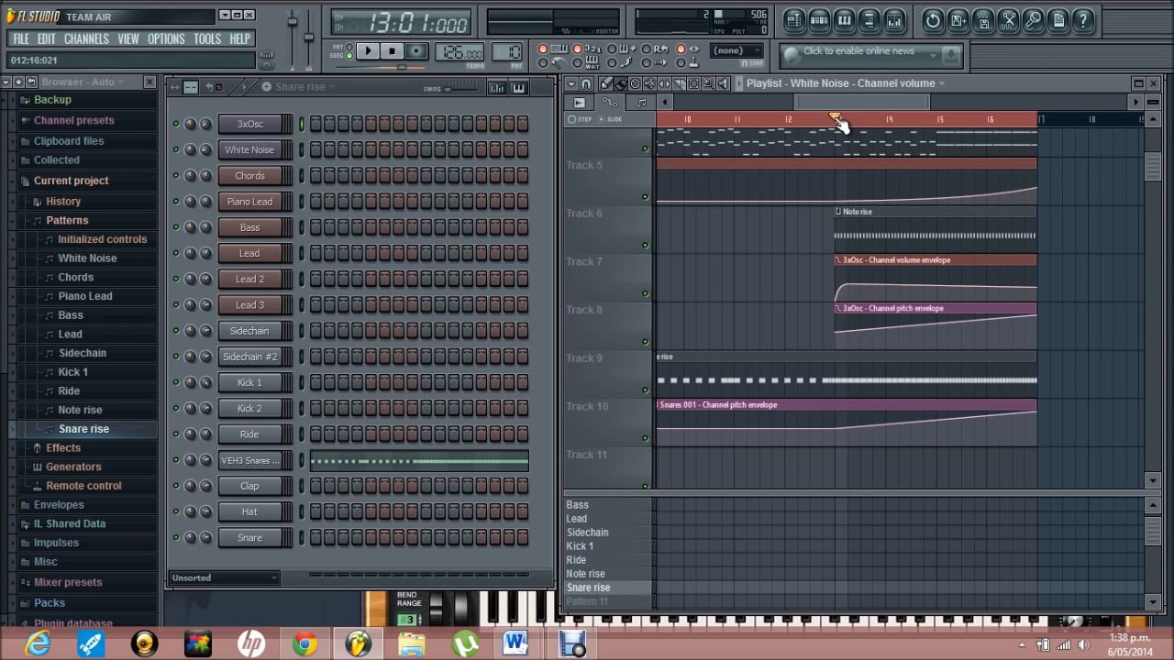
{"action": "key", "text": "space"}
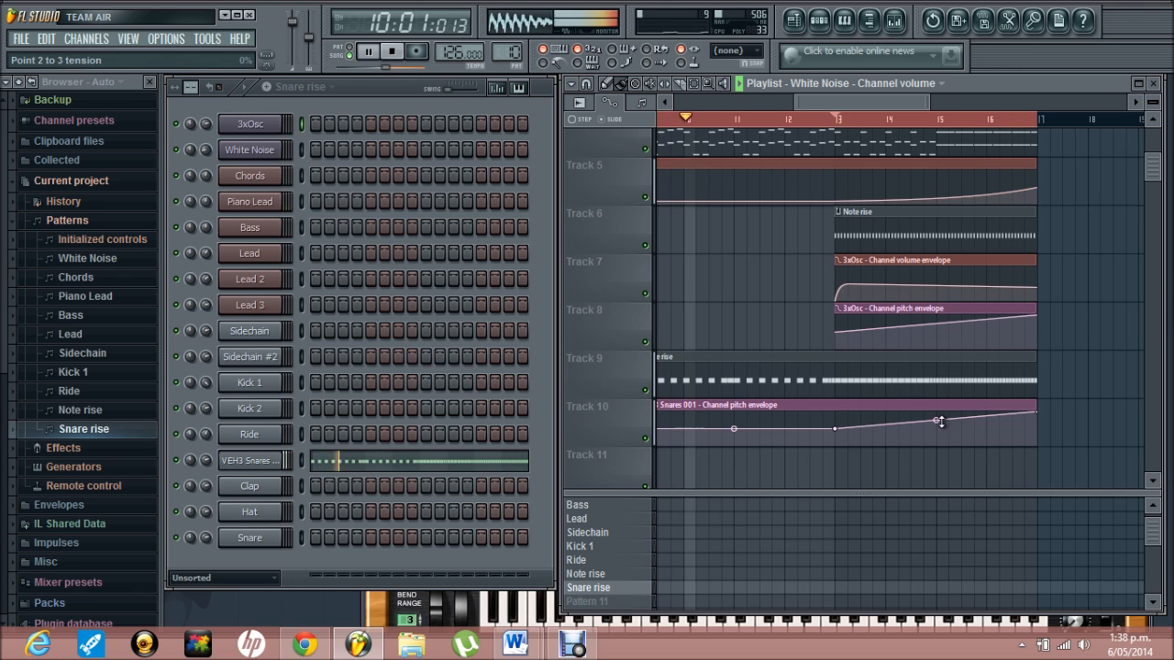
{"action": "key", "text": "space"}
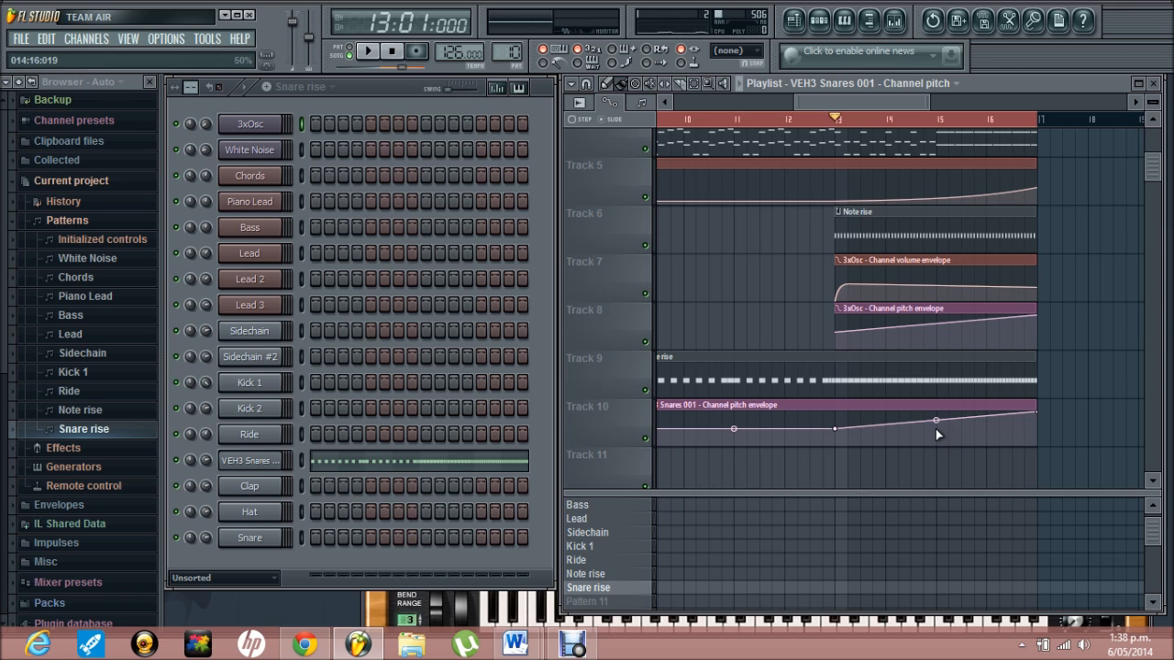
- Curve the snare pitch rise after bar 13 with 20% tension and play back from bar 13
{"action": "left_click_drag", "start_coordinate": [935, 428], "coordinate": [937, 453]}
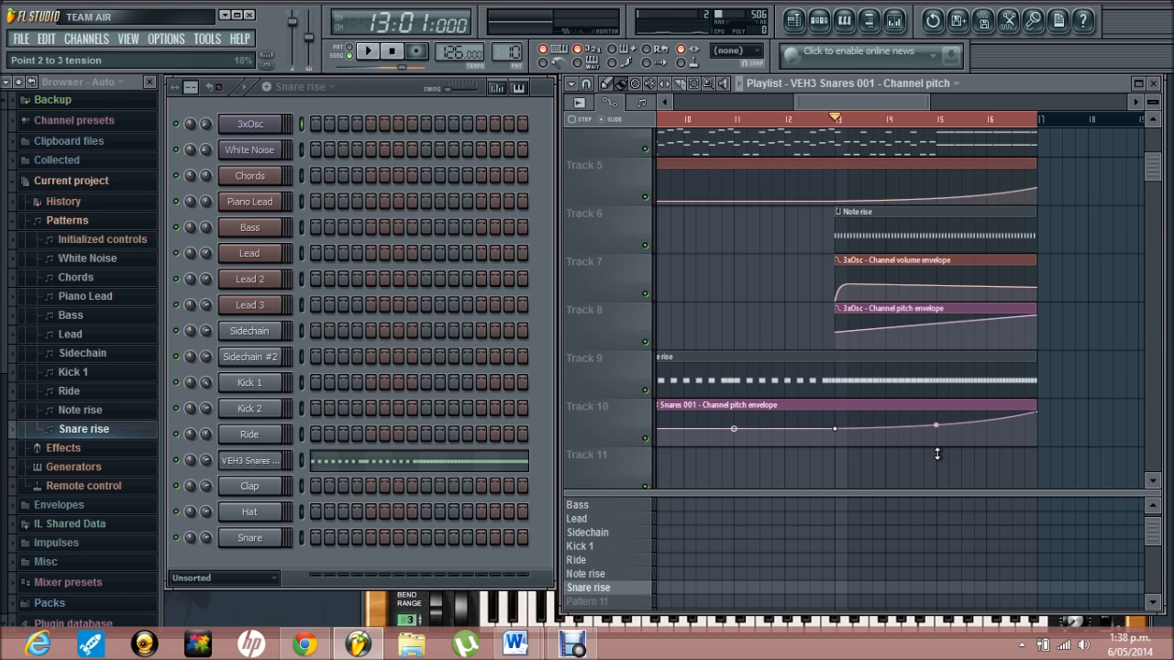
{"action": "key", "text": "space"}
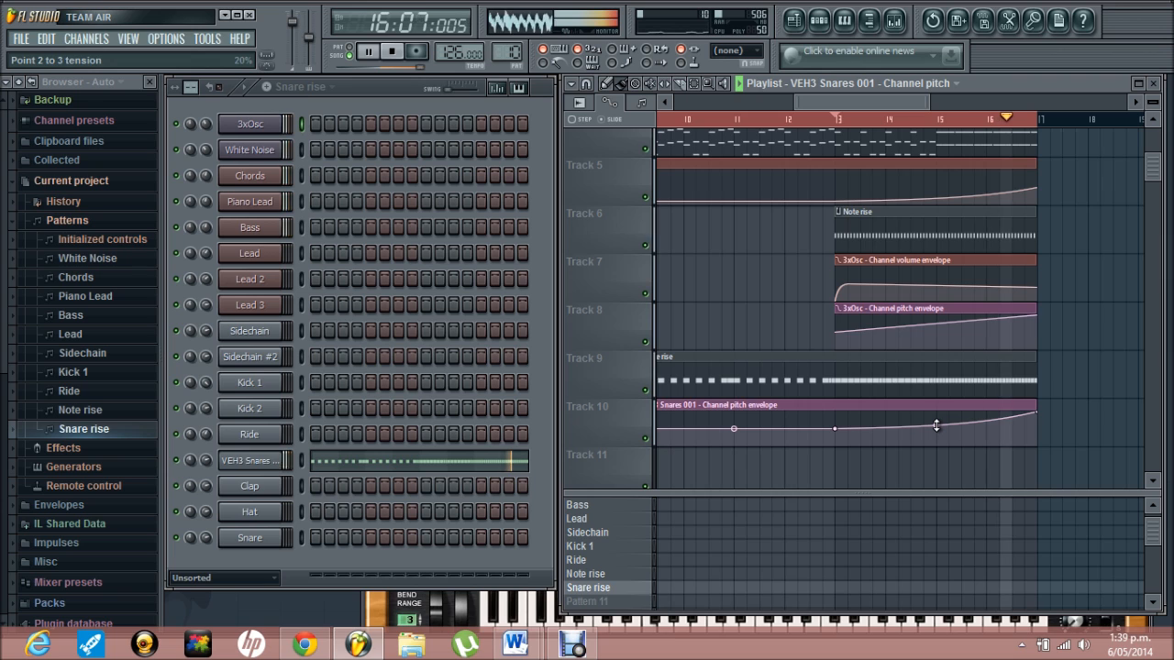
{"action": "key", "text": "space"}
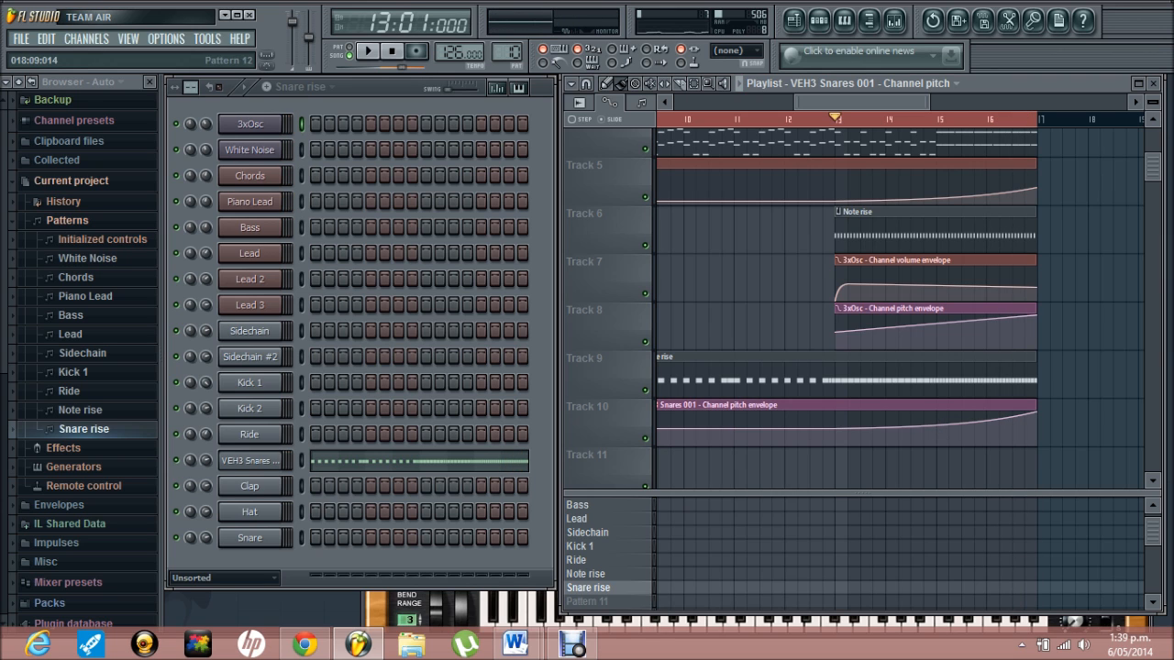
- Look over the playlist tracks, clear the time selection and play the whole arrangement from bar 1
{"action": "scroll", "coordinate": [1061, 376], "scroll_direction": "up", "scroll_amount": 4}
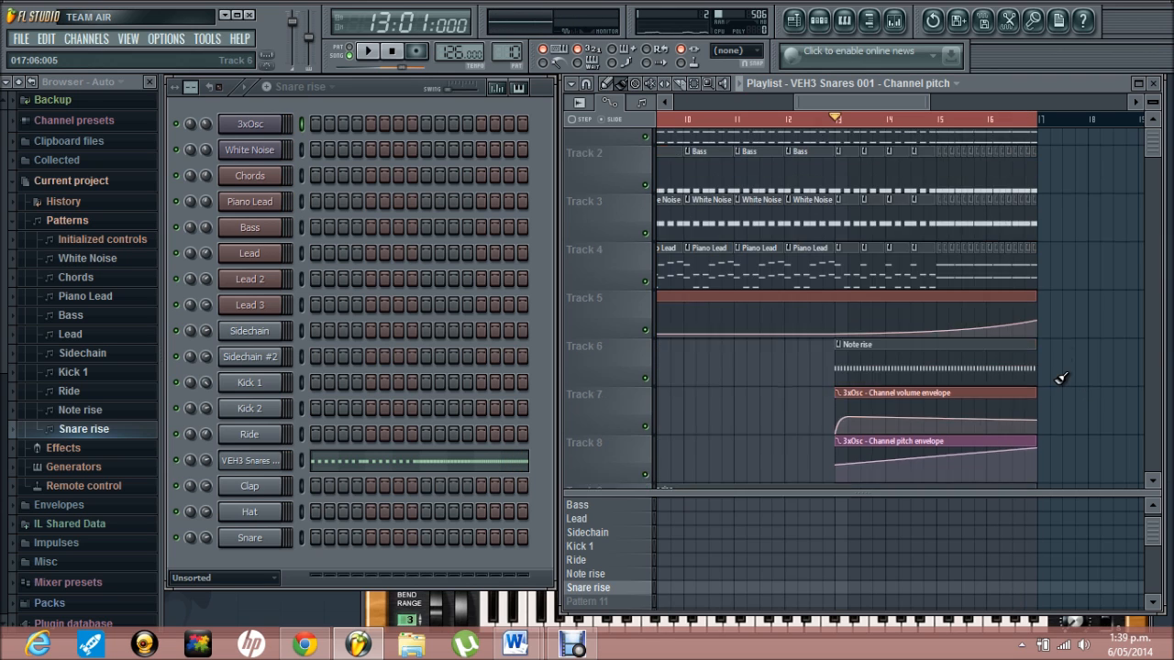
{"action": "scroll", "coordinate": [1078, 271], "scroll_direction": "down", "scroll_amount": 5}
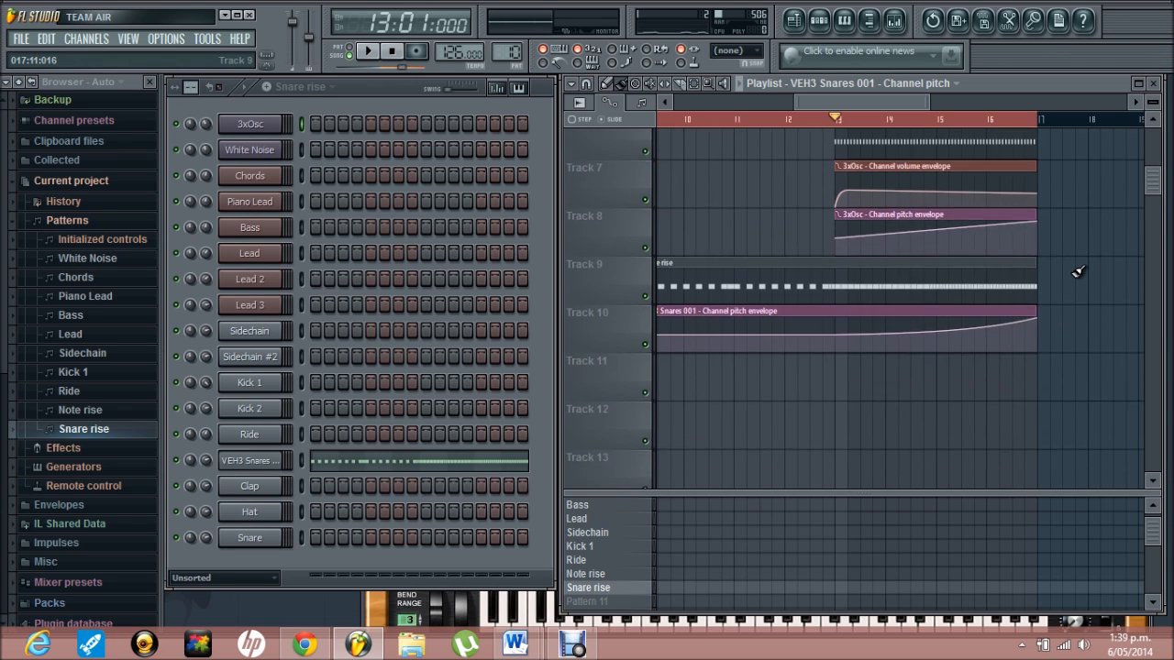
{"action": "scroll", "coordinate": [1078, 272], "scroll_direction": "up", "scroll_amount": 5}
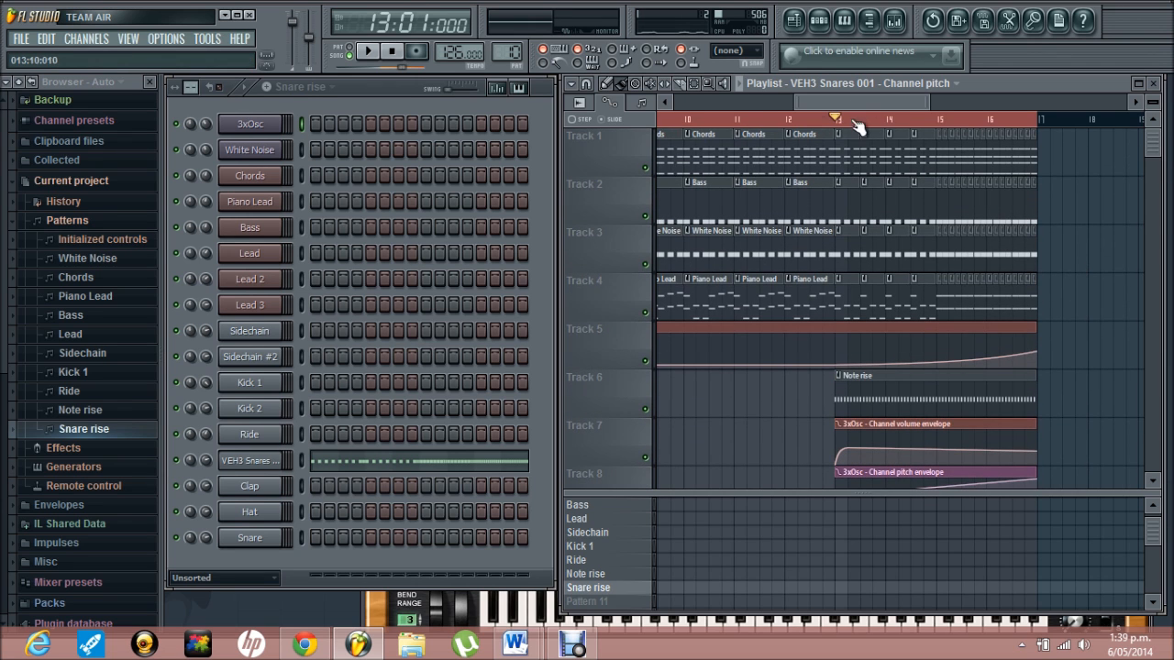
{"action": "left_click_drag", "start_coordinate": [855, 102], "coordinate": [954, 119]}
{"action": "scroll", "coordinate": [1009, 254], "scroll_direction": "down", "scroll_amount": 7}
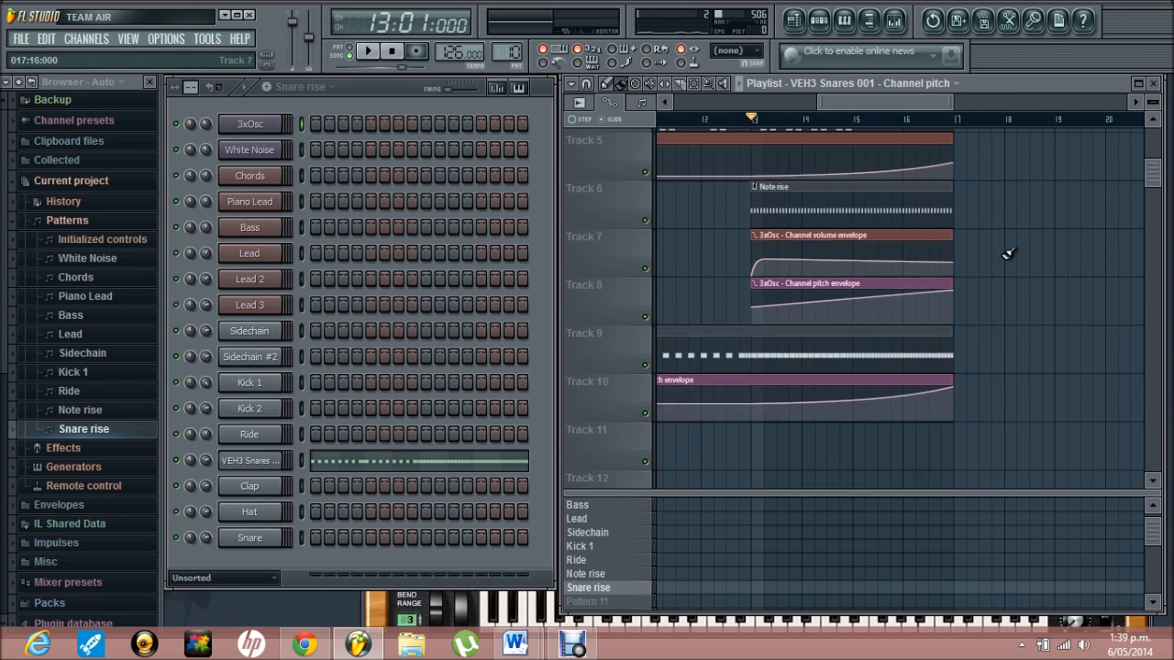
{"action": "scroll", "coordinate": [1009, 254], "scroll_direction": "up", "scroll_amount": 7}
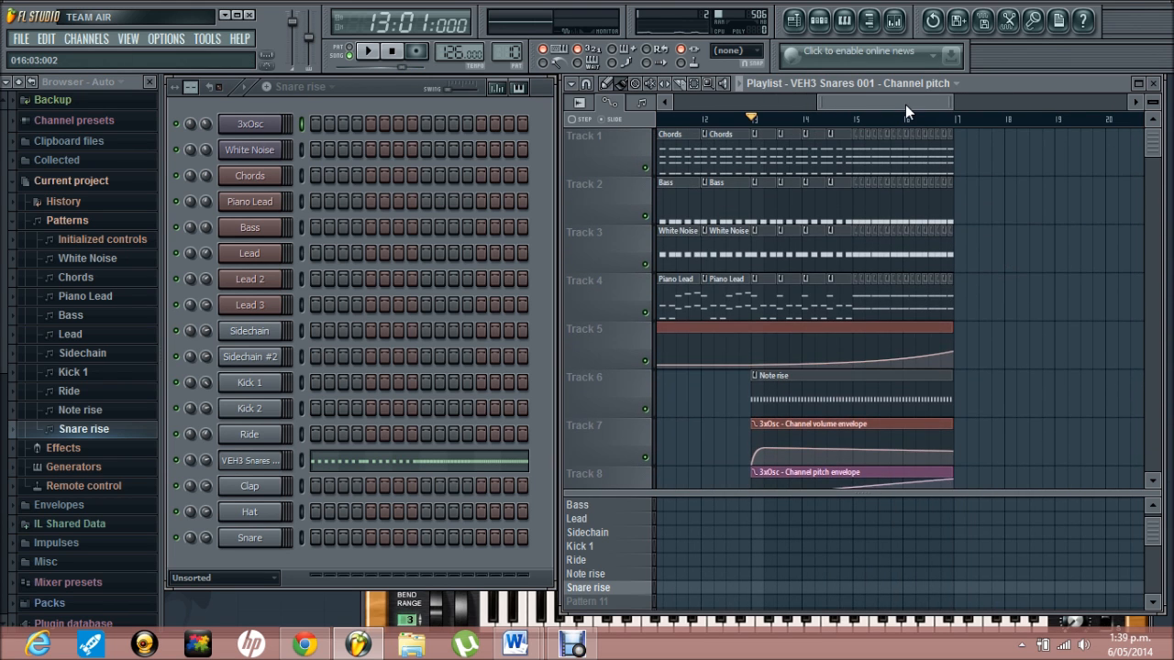
{"action": "left_click_drag", "start_coordinate": [905, 105], "coordinate": [610, 159]}
{"action": "left_click", "coordinate": [394, 52]}
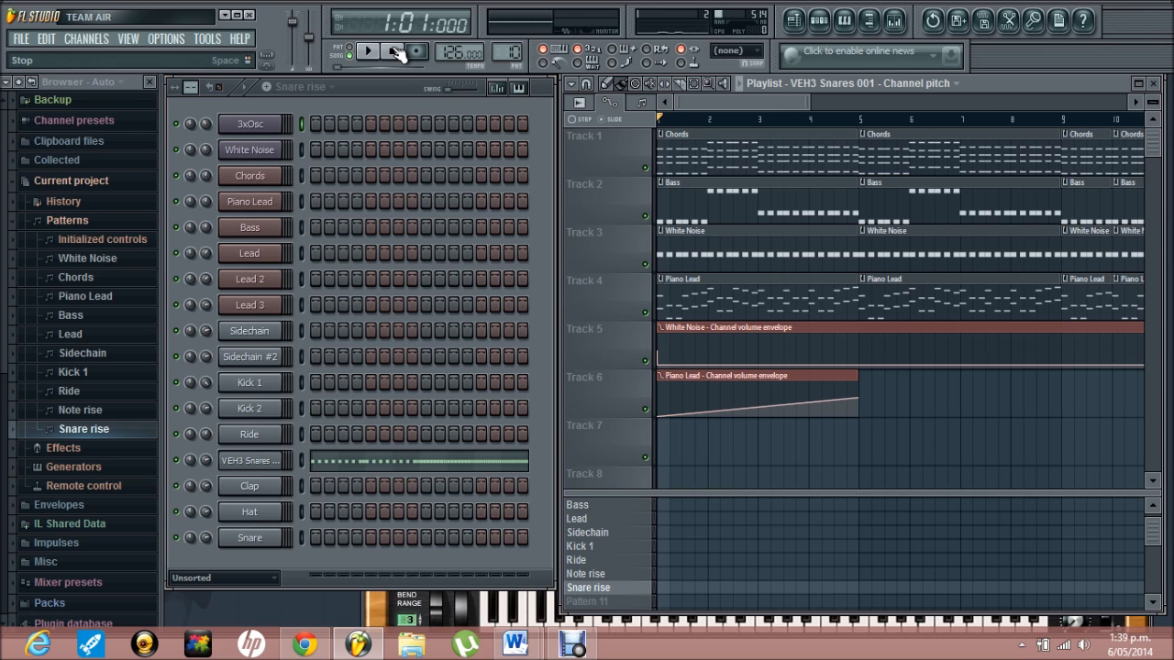
{"action": "left_click", "coordinate": [367, 51]}
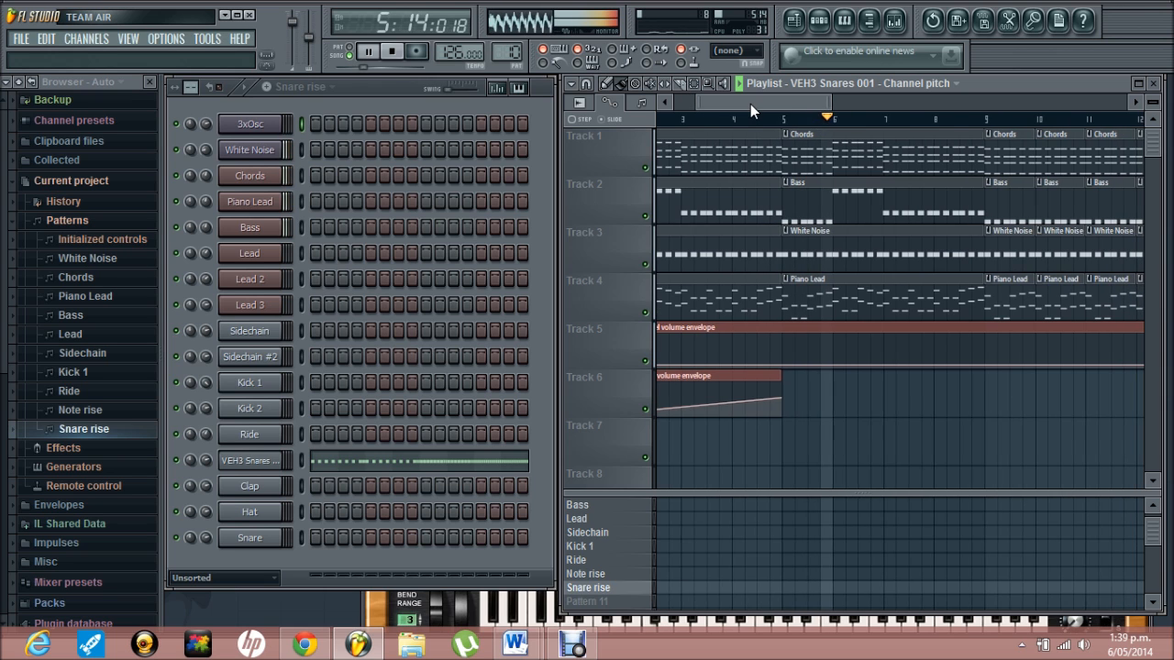
{"action": "left_click_drag", "start_coordinate": [753, 102], "coordinate": [803, 103]}
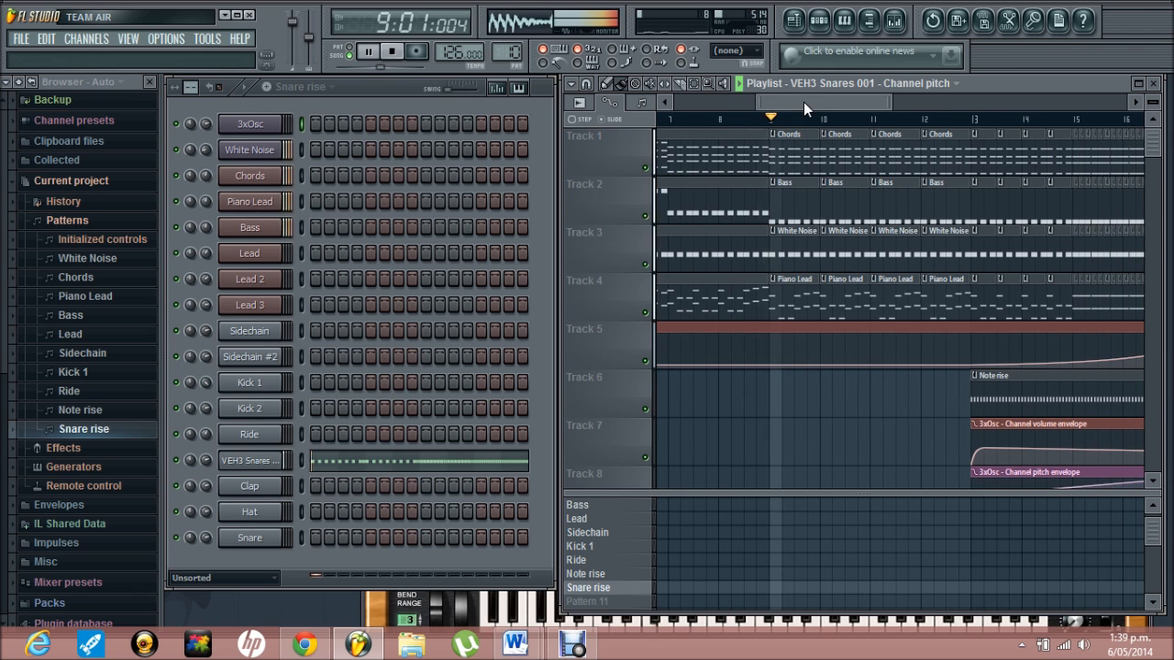
- Stop playback and delete the last short clips before bar 17 on Tracks 1 to 4
{"action": "left_click_drag", "start_coordinate": [795, 105], "coordinate": [844, 100]}
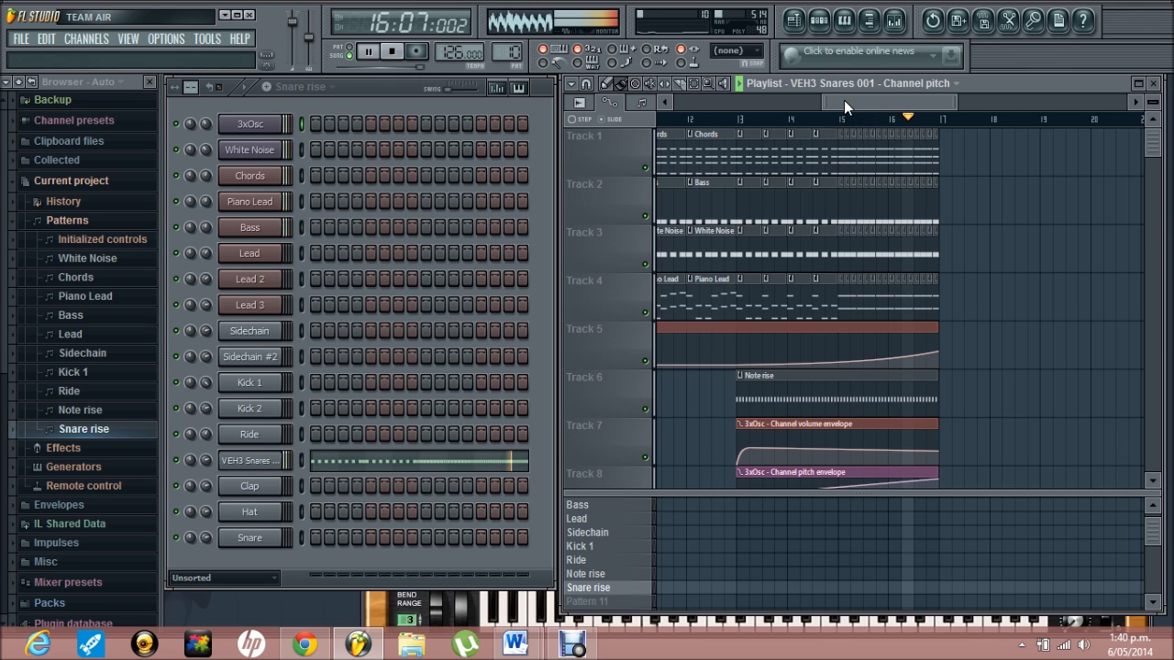
{"action": "key", "text": "space"}
{"action": "left_click_drag", "start_coordinate": [844, 100], "coordinate": [870, 101]}
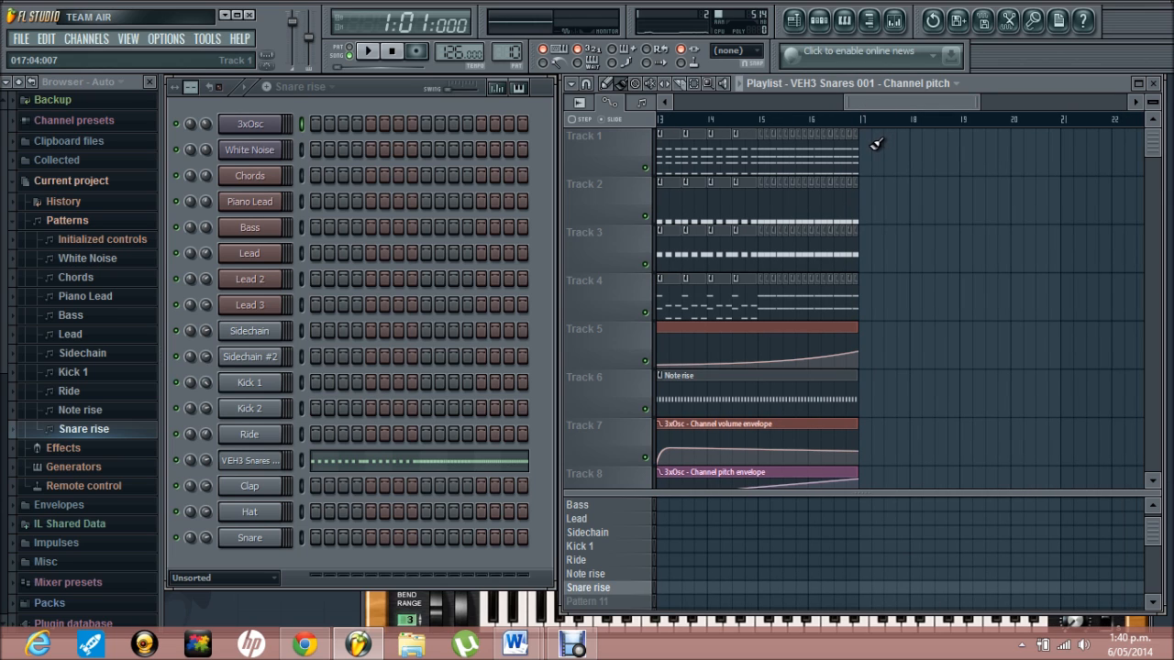
{"action": "right_click", "coordinate": [859, 187]}
{"action": "right_click", "coordinate": [865, 240]}
{"action": "right_click", "coordinate": [858, 280]}
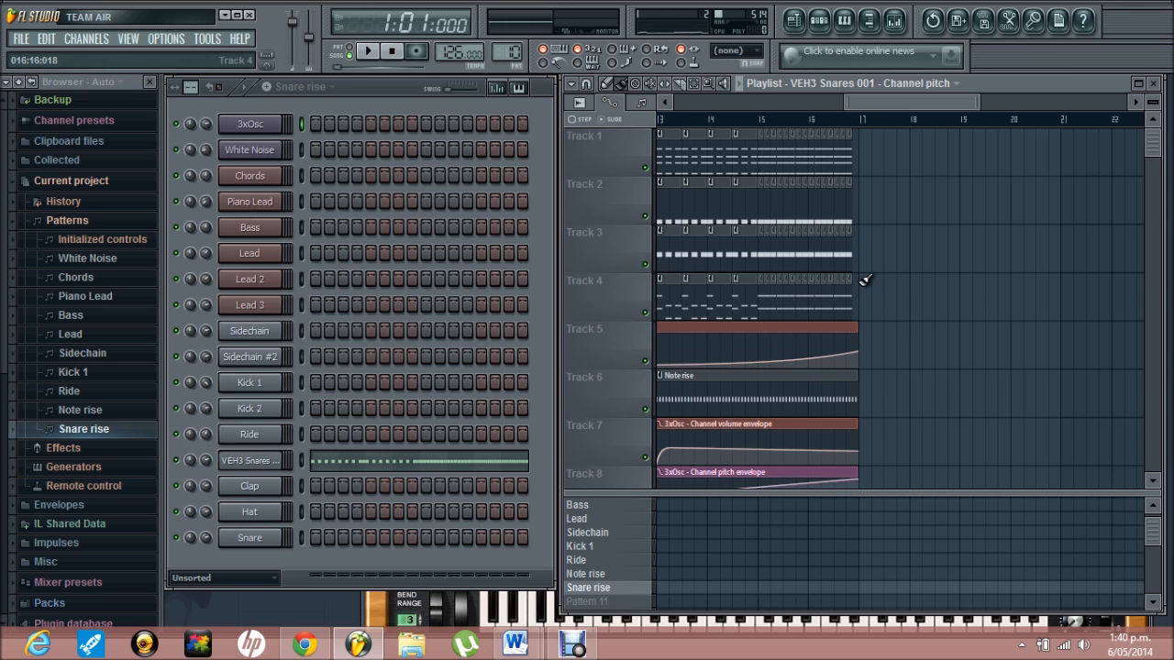
- Select the Note rise and Snare rise clips and shorten both to end one beat before bar 17
{"action": "scroll", "coordinate": [911, 269], "scroll_direction": "down", "scroll_amount": 3}
{"action": "right_click", "coordinate": [866, 284]}
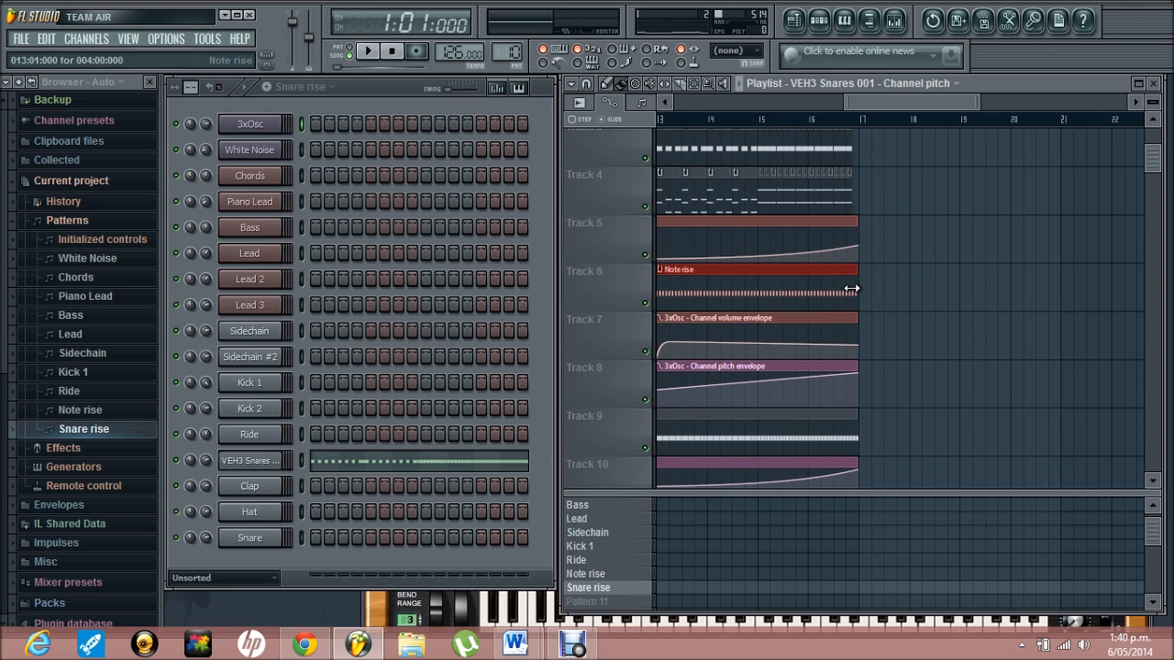
{"action": "scroll", "coordinate": [944, 314], "scroll_direction": "down", "scroll_amount": 3}
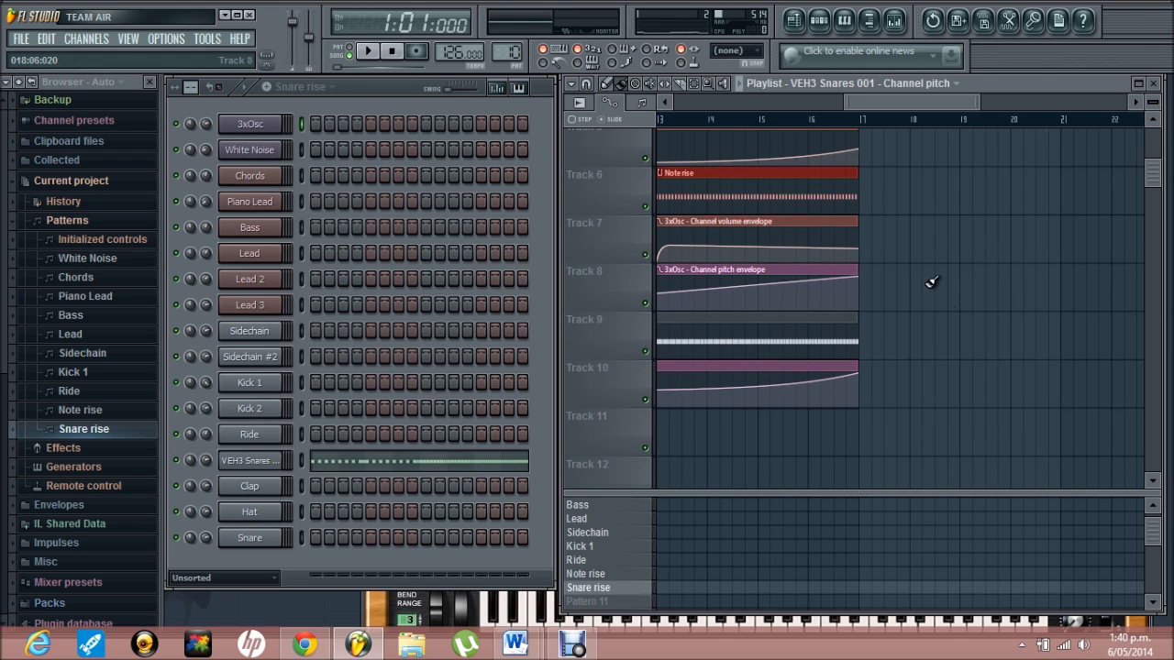
{"action": "left_click", "coordinate": [834, 343]}
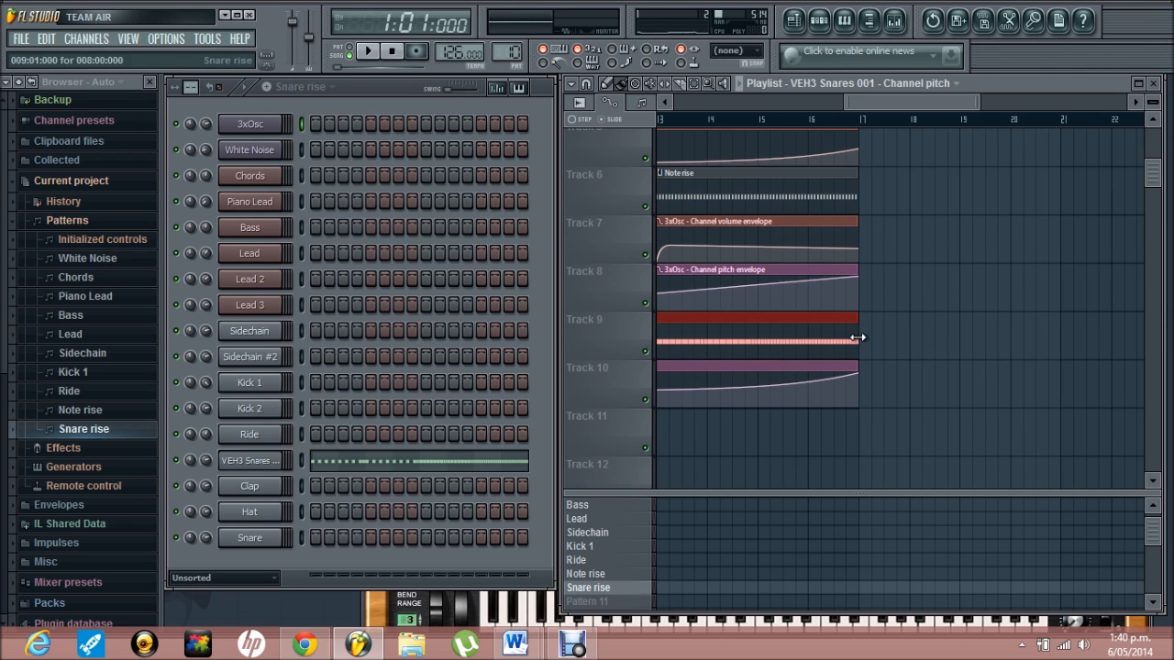
{"action": "left_click", "coordinate": [817, 184]}
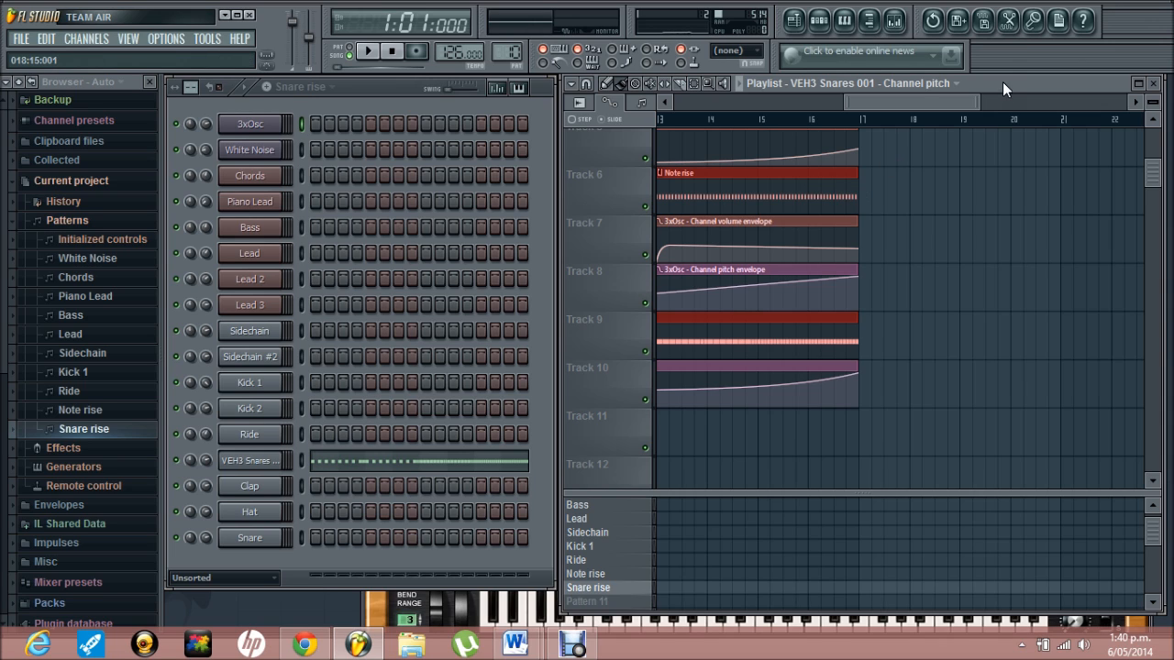
{"action": "left_click_drag", "start_coordinate": [979, 99], "coordinate": [970, 99]}
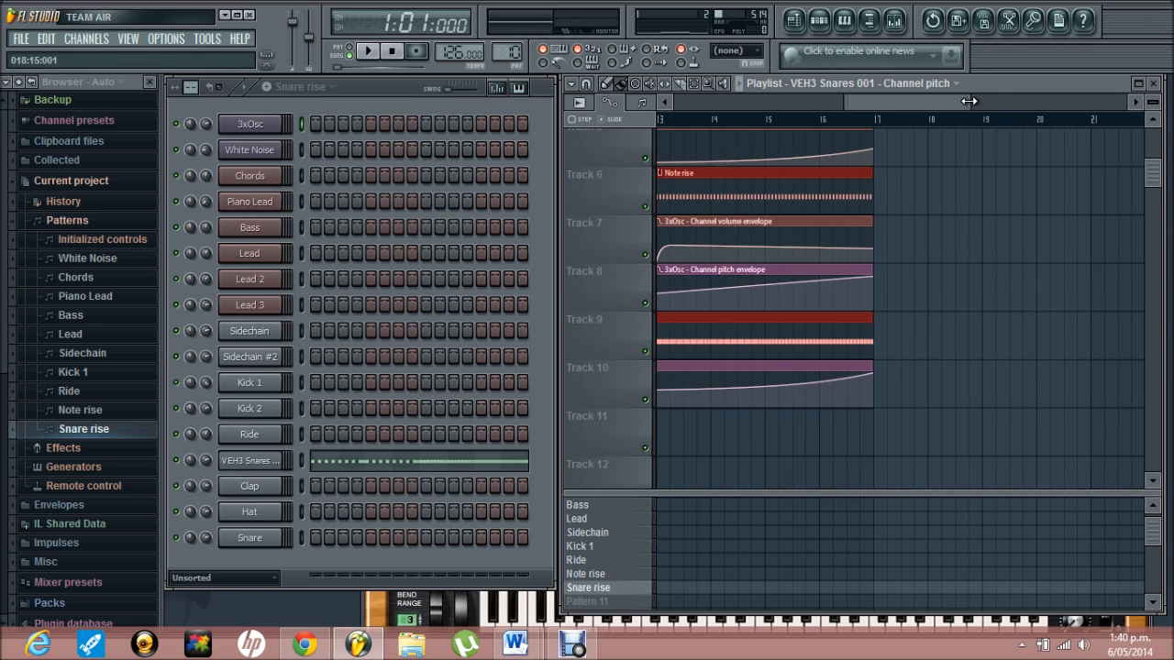
{"action": "left_click_drag", "start_coordinate": [874, 195], "coordinate": [866, 197]}
{"action": "left_click", "coordinate": [903, 215], "text": "ctrl"}
- Delete one more short clip at the end of Tracks 1 to 3, leaving a one-beat gap before bar 17
{"action": "scroll", "coordinate": [924, 233], "scroll_direction": "up", "scroll_amount": 4}
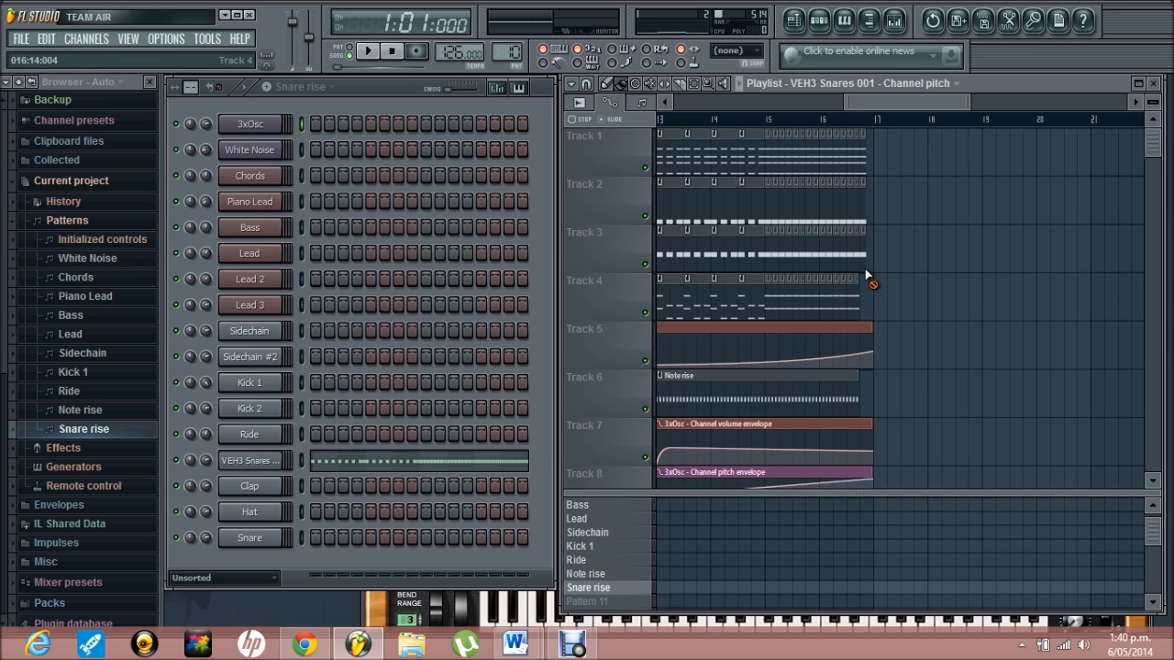
{"action": "left_click_drag", "start_coordinate": [867, 206], "coordinate": [868, 174]}
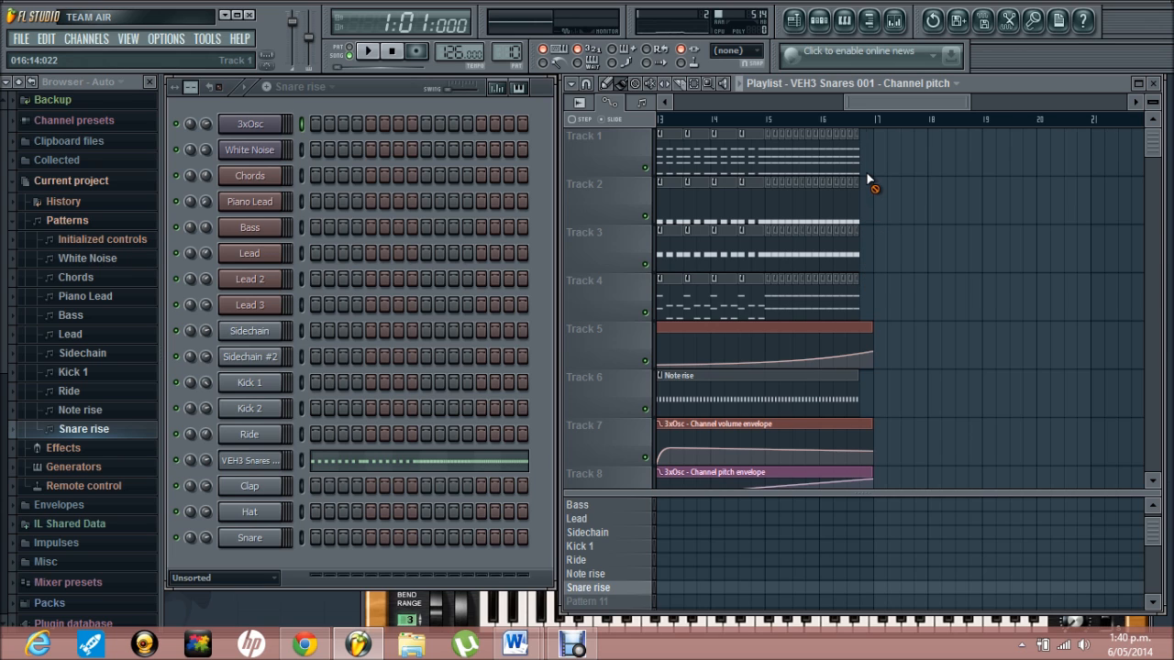
{"action": "scroll", "coordinate": [917, 278], "scroll_direction": "down", "scroll_amount": 5}
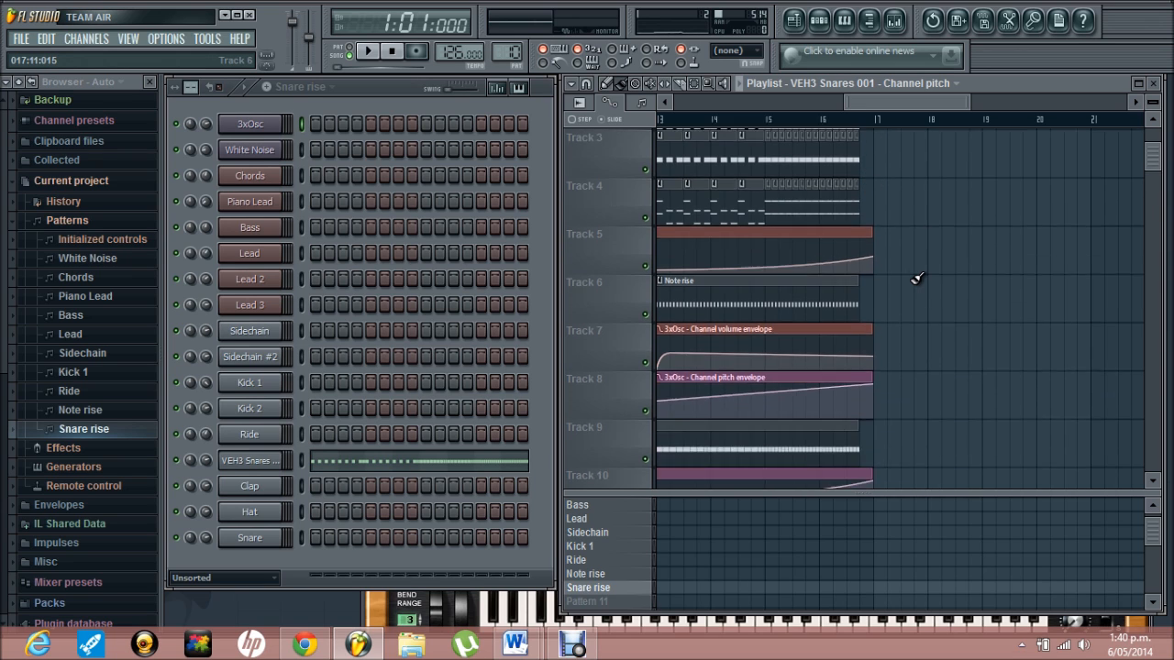
{"action": "scroll", "coordinate": [917, 278], "scroll_direction": "up", "scroll_amount": 5}
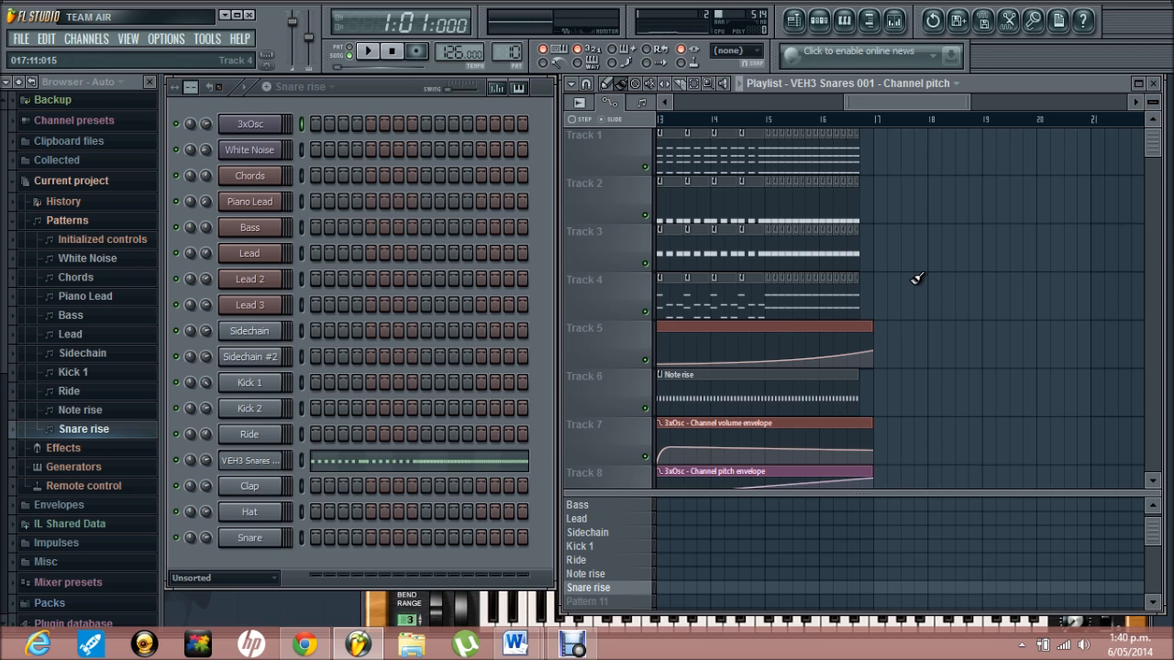
- Place the White Noise pattern on Track 1 and the Chords pattern on Track 2 at bar 17
{"action": "left_click_drag", "start_coordinate": [903, 103], "coordinate": [928, 105]}
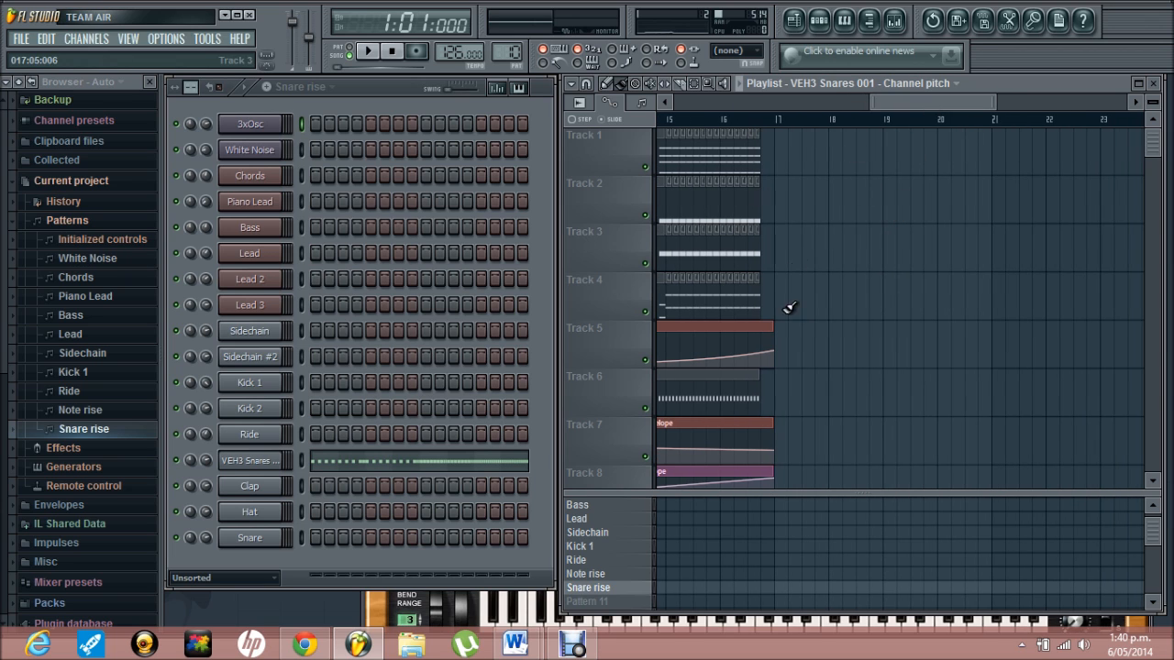
{"action": "scroll", "coordinate": [838, 553], "scroll_direction": "up", "scroll_amount": 3}
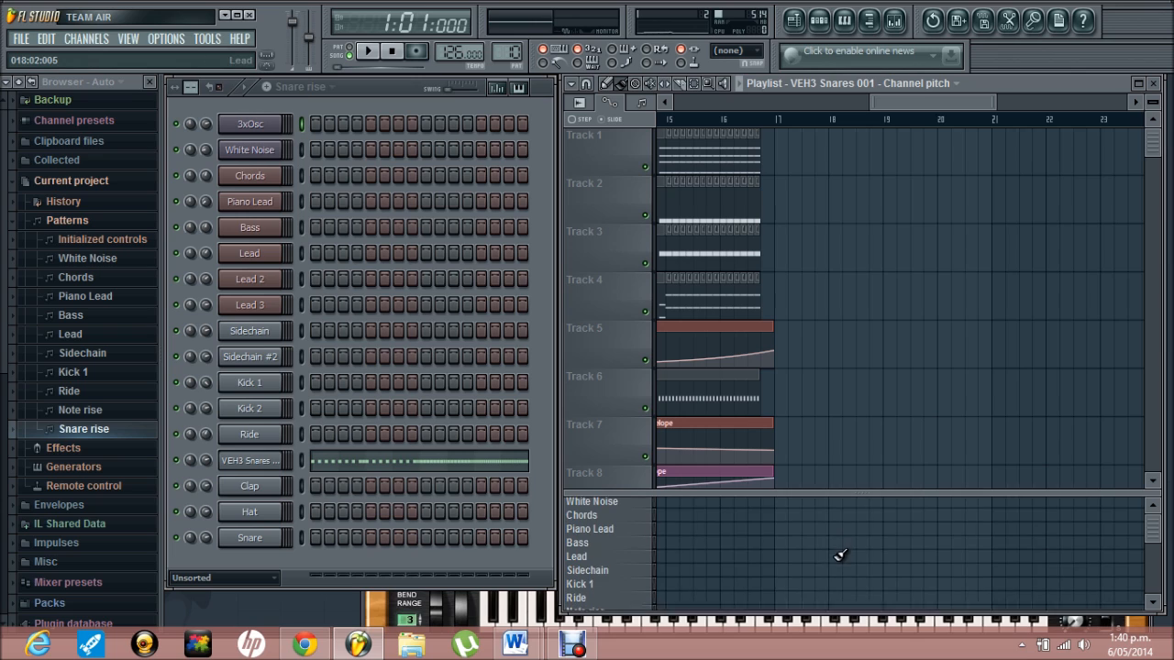
{"action": "left_click", "coordinate": [640, 510]}
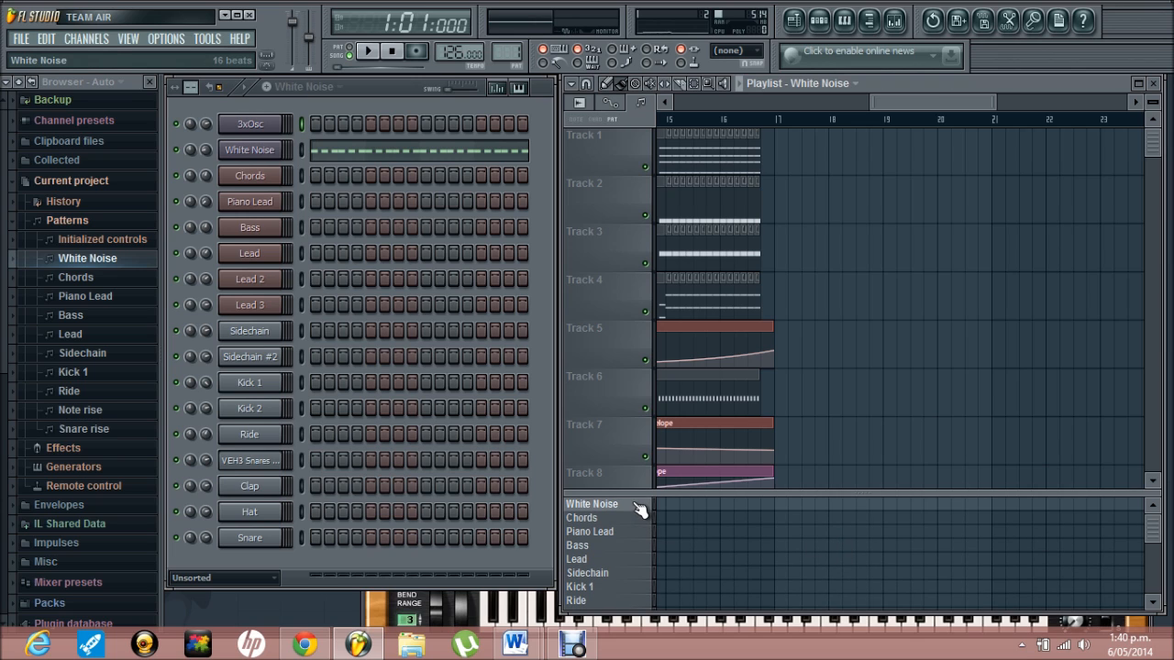
{"action": "left_click", "coordinate": [779, 147]}
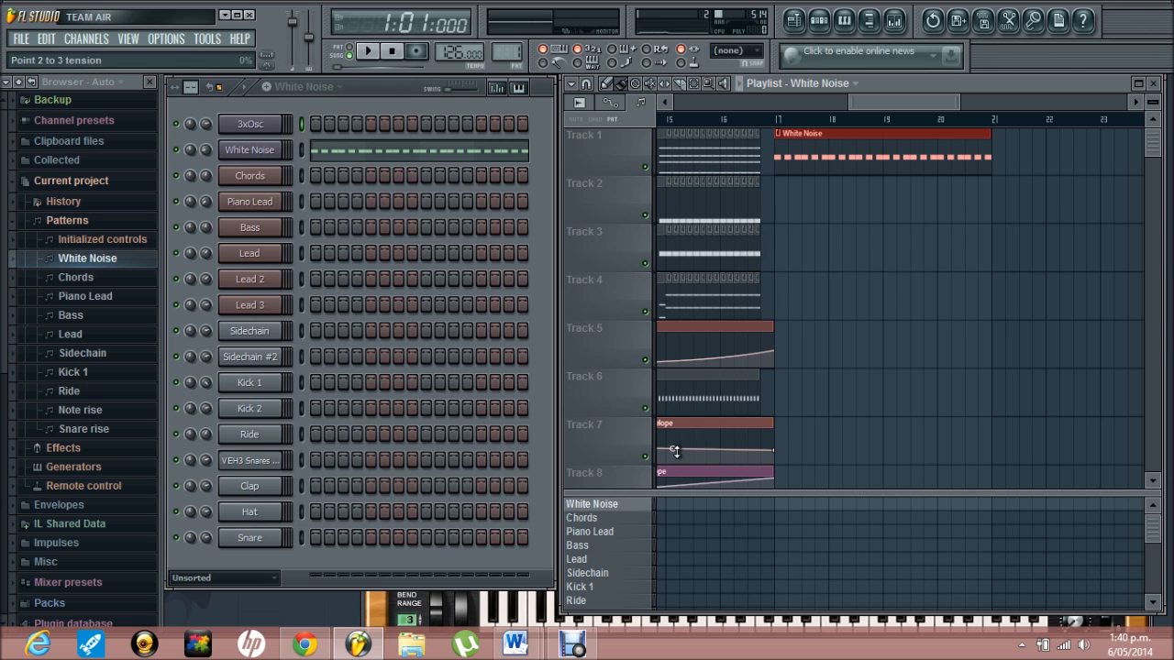
{"action": "left_click", "coordinate": [631, 518]}
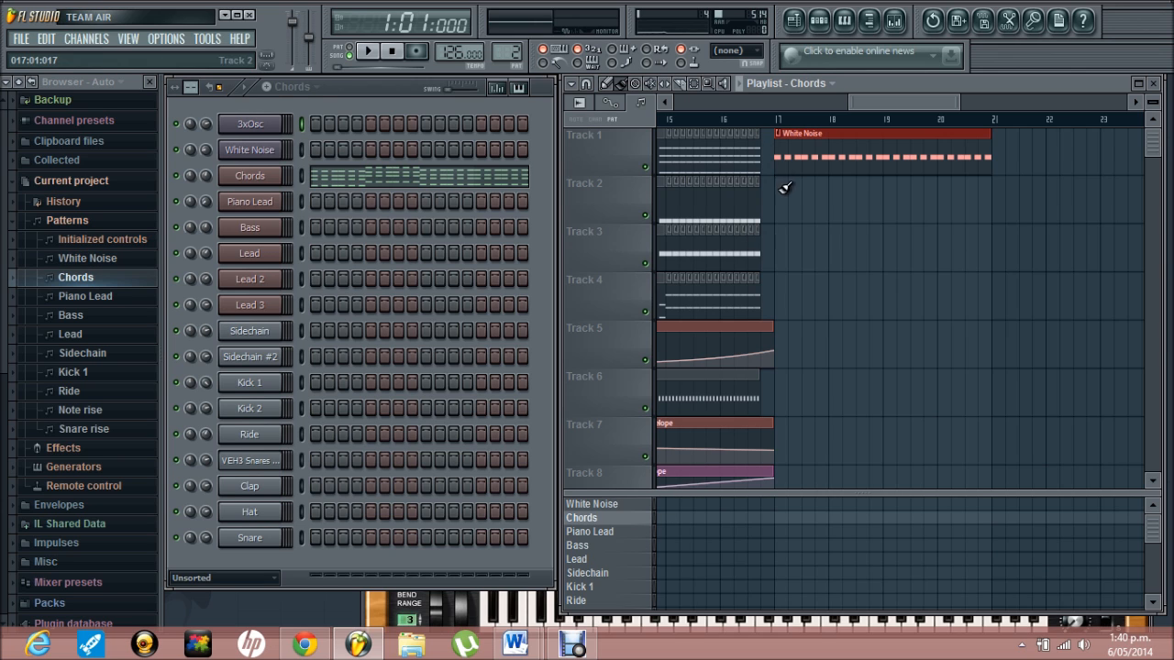
{"action": "left_click", "coordinate": [781, 187]}
- Place the Piano Lead, Bass and Lead patterns at bar 17 on Tracks 3, 4 and 5
{"action": "left_click", "coordinate": [627, 532]}
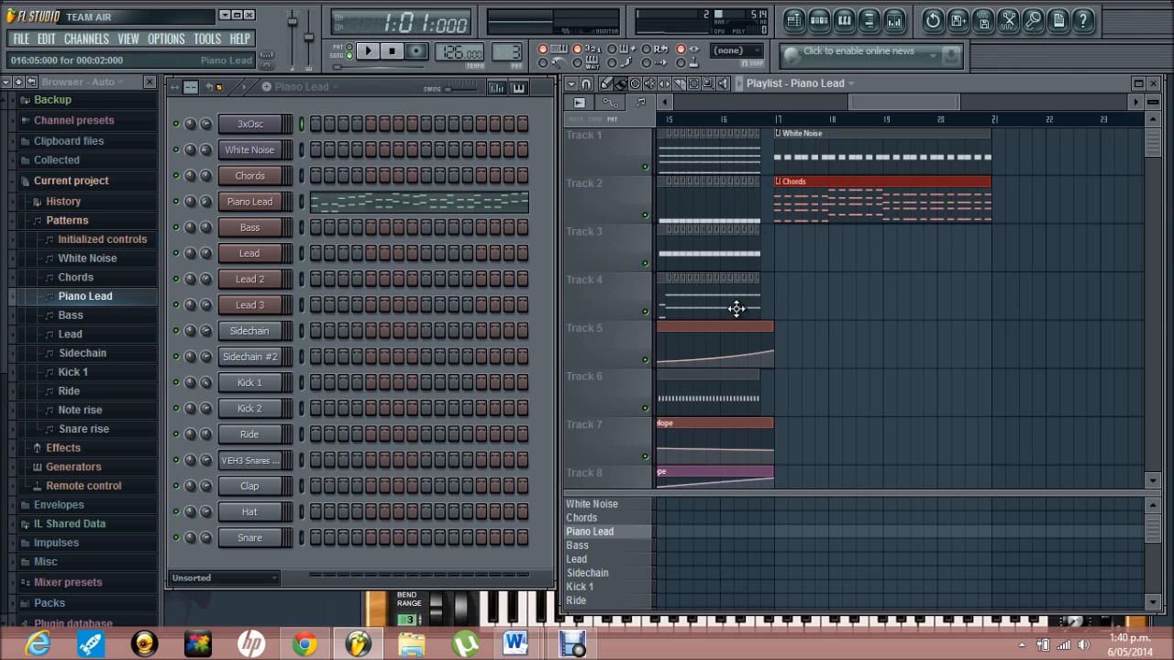
{"action": "left_click", "coordinate": [781, 259]}
{"action": "left_click", "coordinate": [623, 549]}
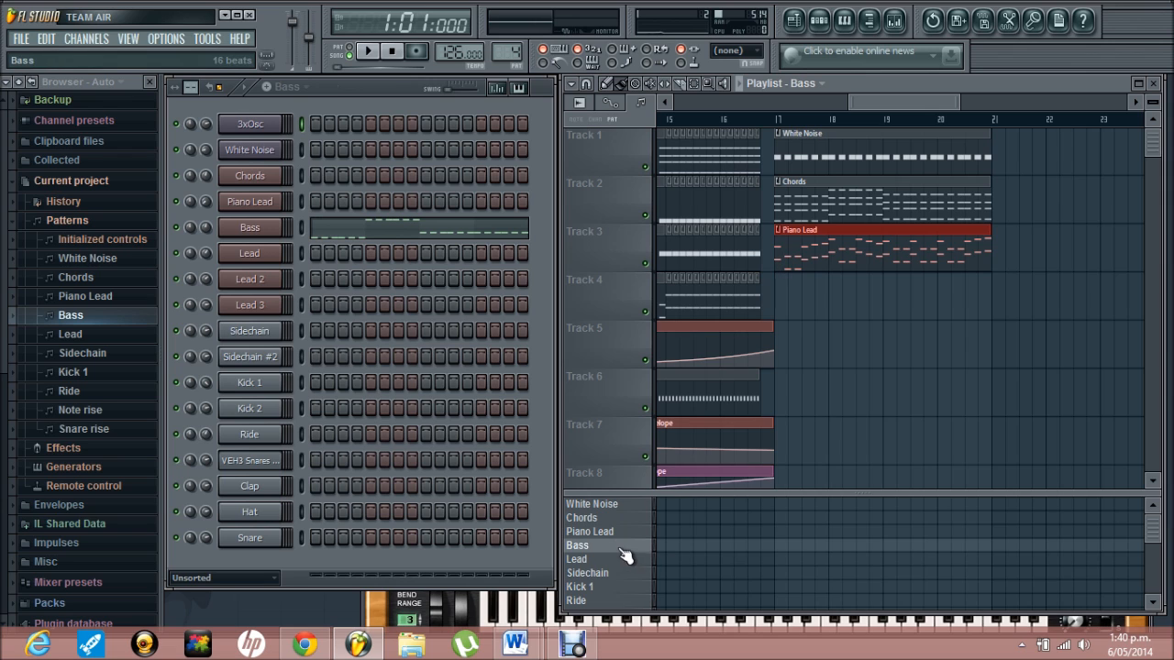
{"action": "left_click", "coordinate": [781, 295]}
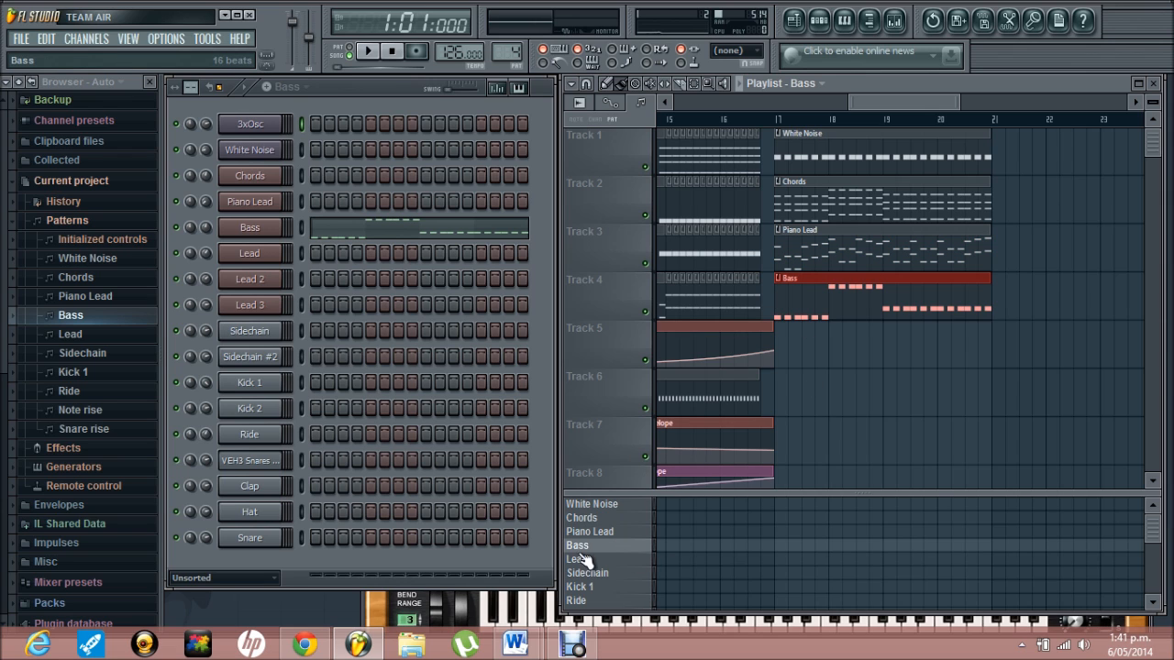
{"action": "left_click", "coordinate": [579, 558]}
{"action": "left_click", "coordinate": [784, 353]}
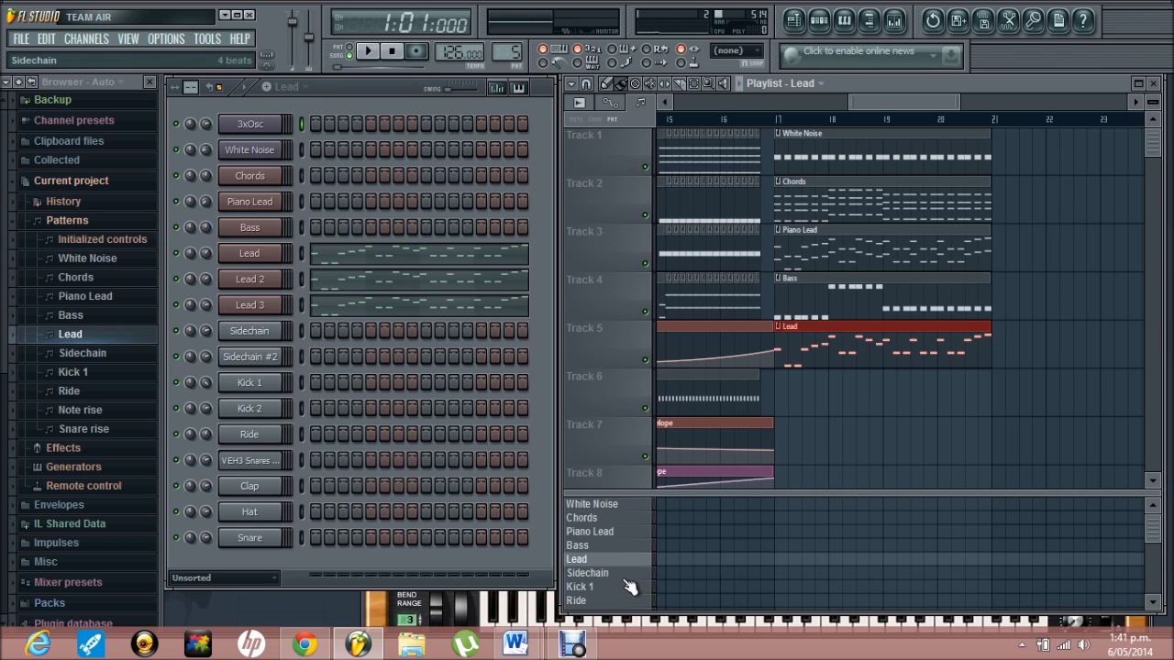
- Fill bars 17 to 20 of Track 6 with four consecutive Sidechain clips
{"action": "left_click", "coordinate": [624, 574]}
{"action": "left_click", "coordinate": [778, 396]}
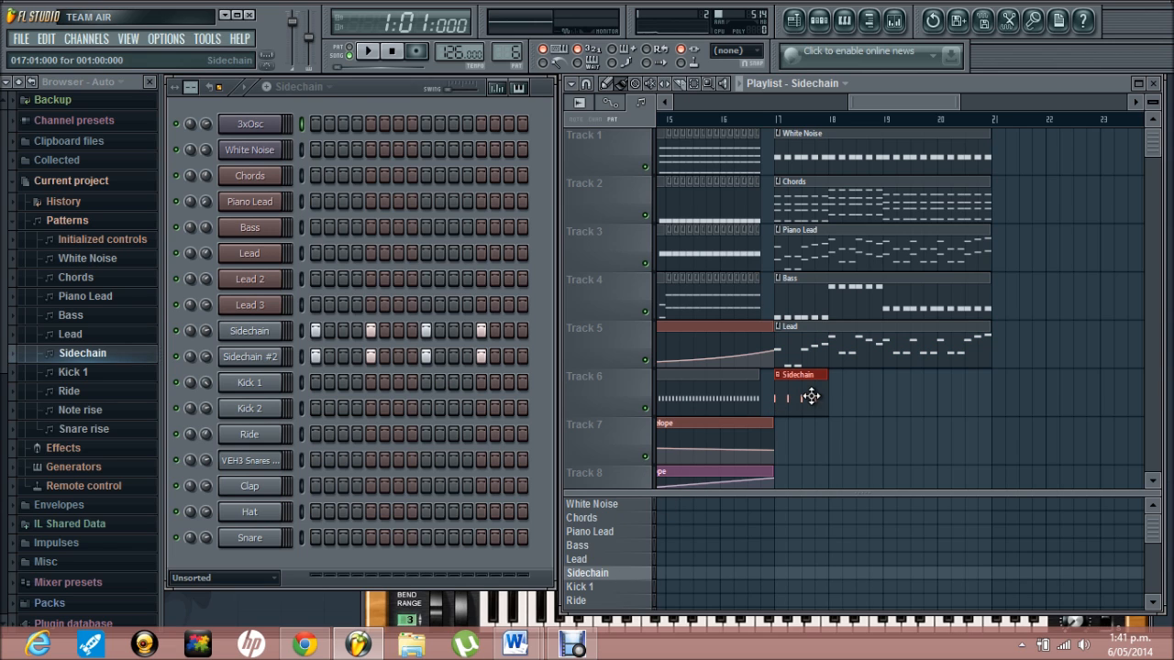
{"action": "left_click_drag", "start_coordinate": [828, 394], "coordinate": [963, 396]}
{"action": "scroll", "coordinate": [963, 396], "scroll_direction": "down", "scroll_amount": 3}
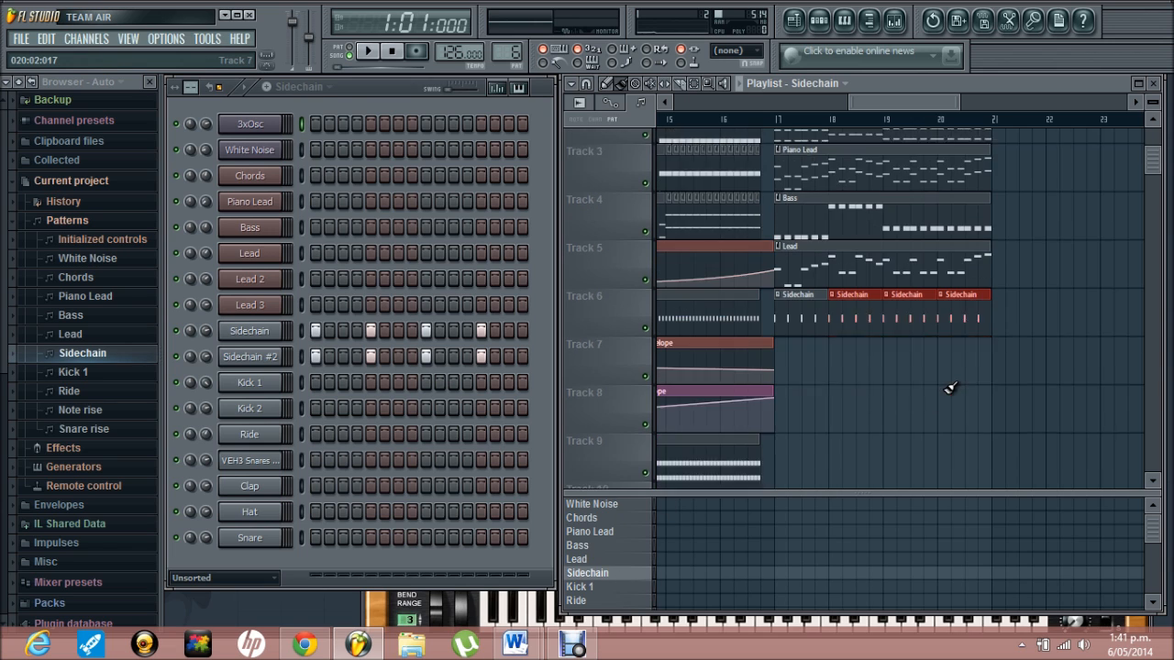
- Fill bars 17 to 20 with Kick 1 clips on Track 7 and Ride clips on Track 8, removing the stray Ride clip after bar 22
{"action": "left_click", "coordinate": [584, 587]}
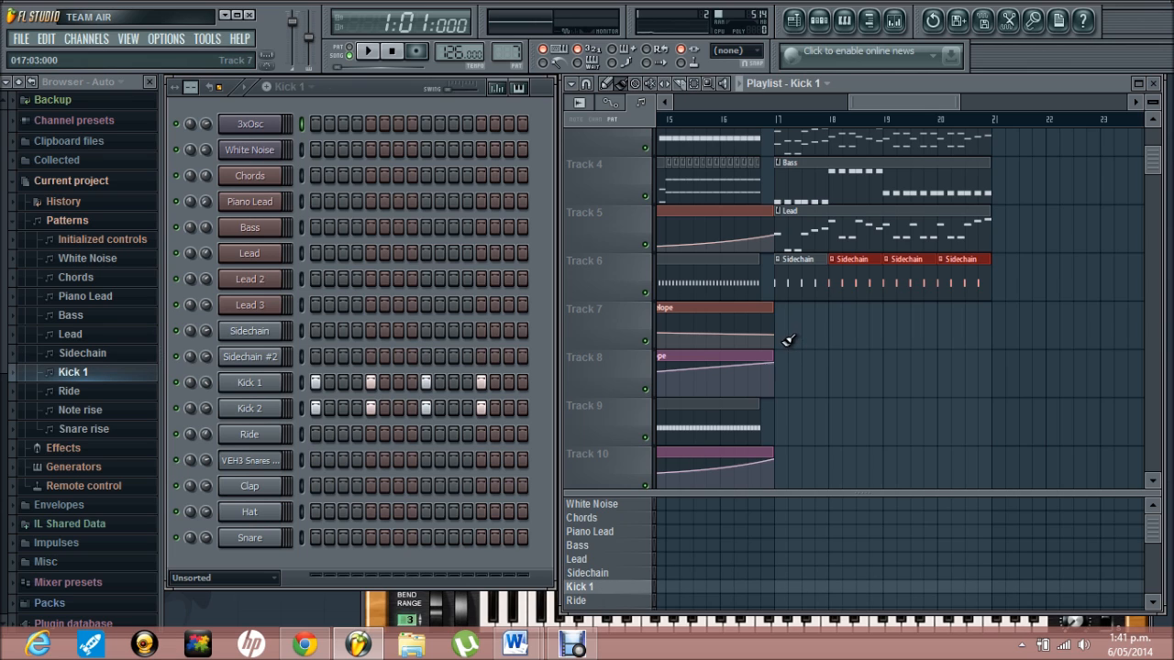
{"action": "left_click_drag", "start_coordinate": [789, 341], "coordinate": [958, 339]}
{"action": "left_click", "coordinate": [576, 601]}
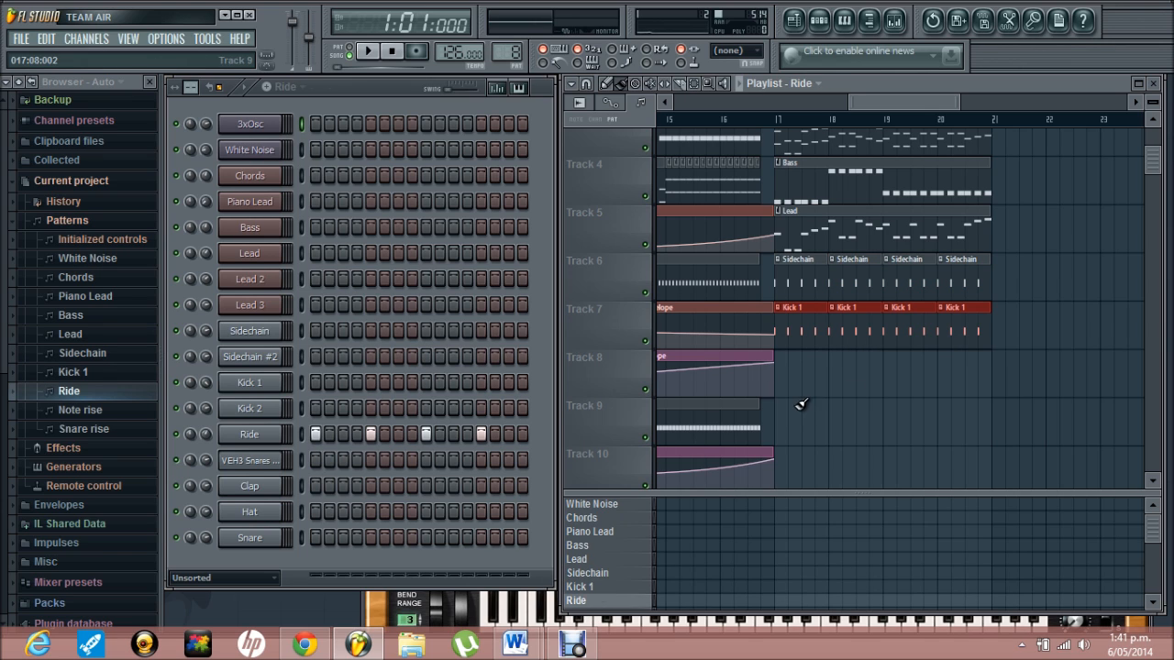
{"action": "left_click_drag", "start_coordinate": [787, 390], "coordinate": [957, 380]}
{"action": "scroll", "coordinate": [820, 532], "scroll_direction": "down", "scroll_amount": 3}
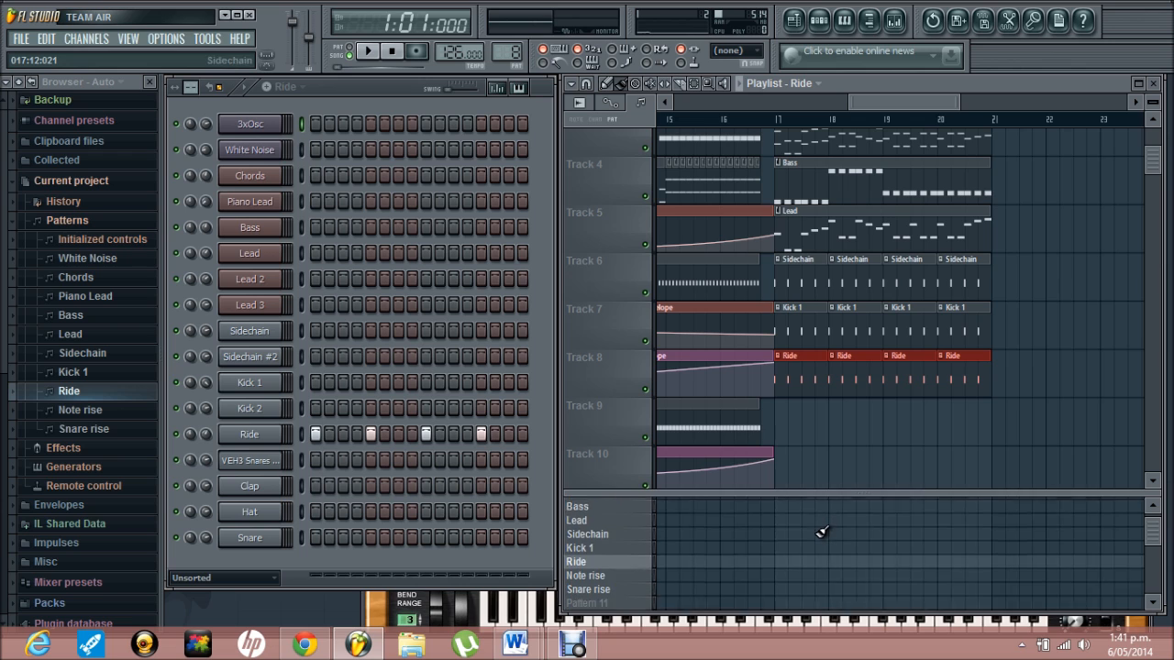
{"action": "scroll", "coordinate": [820, 532], "scroll_direction": "up", "scroll_amount": 3}
{"action": "left_click", "coordinate": [1062, 388]}
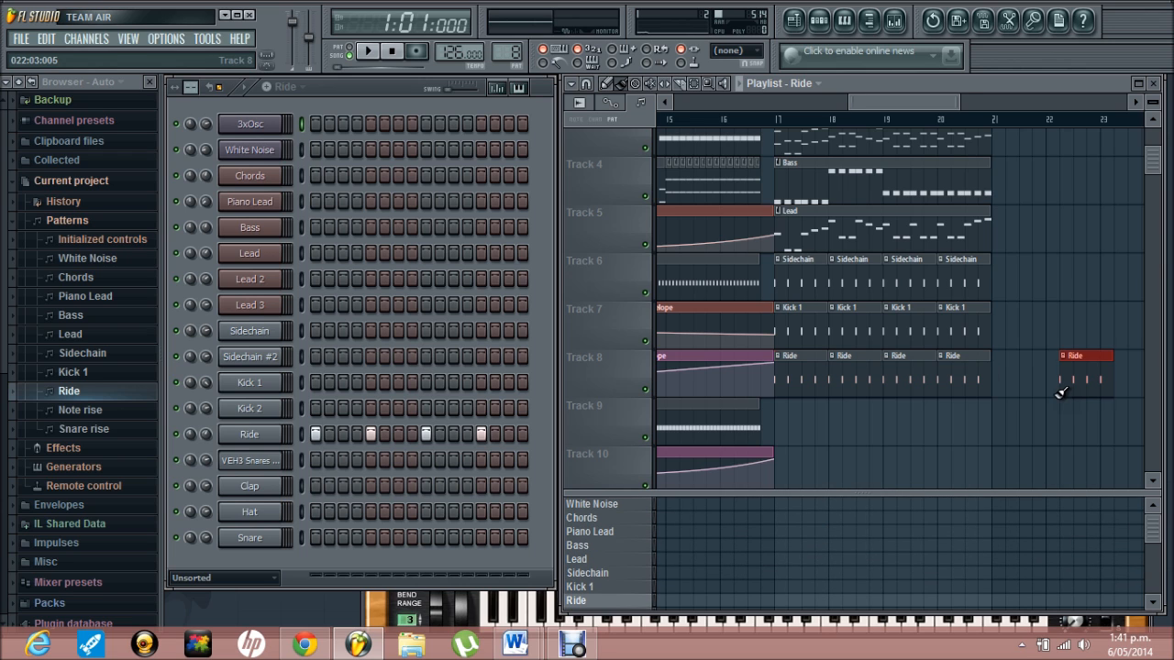
{"action": "right_click", "coordinate": [1063, 392]}
- Duplicate all the clips of bars 17 to 20 on Tracks 1 to 8 so the copies start at bar 21
{"action": "left_click_drag", "start_coordinate": [1062, 394], "coordinate": [806, 45]}
{"action": "left_click_drag", "start_coordinate": [801, 180], "coordinate": [930, 182]}
{"action": "left_click", "coordinate": [1101, 263], "text": "ctrl"}
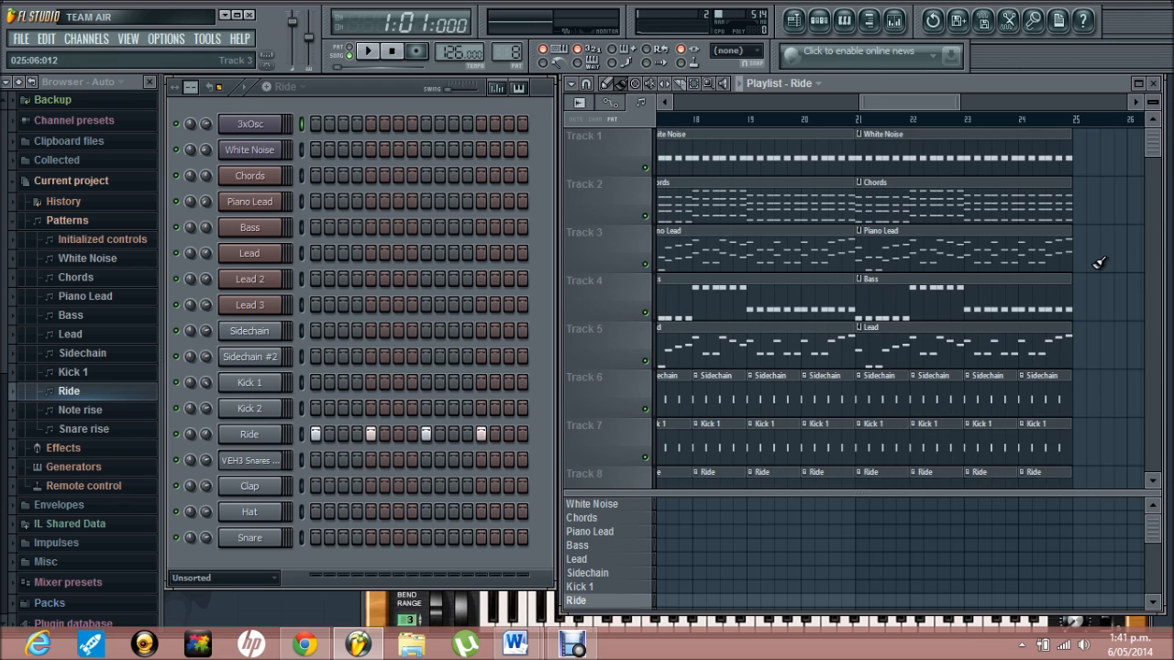
- Delete the Sidechain and Kick 1 clips at bar 24 on Tracks 6 and 7
{"action": "scroll", "coordinate": [1101, 263], "scroll_direction": "down", "scroll_amount": 3}
{"action": "right_click", "coordinate": [1045, 261]}
{"action": "right_click", "coordinate": [1044, 305]}
{"action": "scroll", "coordinate": [1043, 305], "scroll_direction": "up", "scroll_amount": 3}
{"action": "mouse_move", "coordinate": [937, 104]}
{"action": "left_mouse_down"}
{"action": "mouse_move", "coordinate": [974, 102]}
{"action": "mouse_move", "coordinate": [943, 108]}
{"action": "left_mouse_up"}
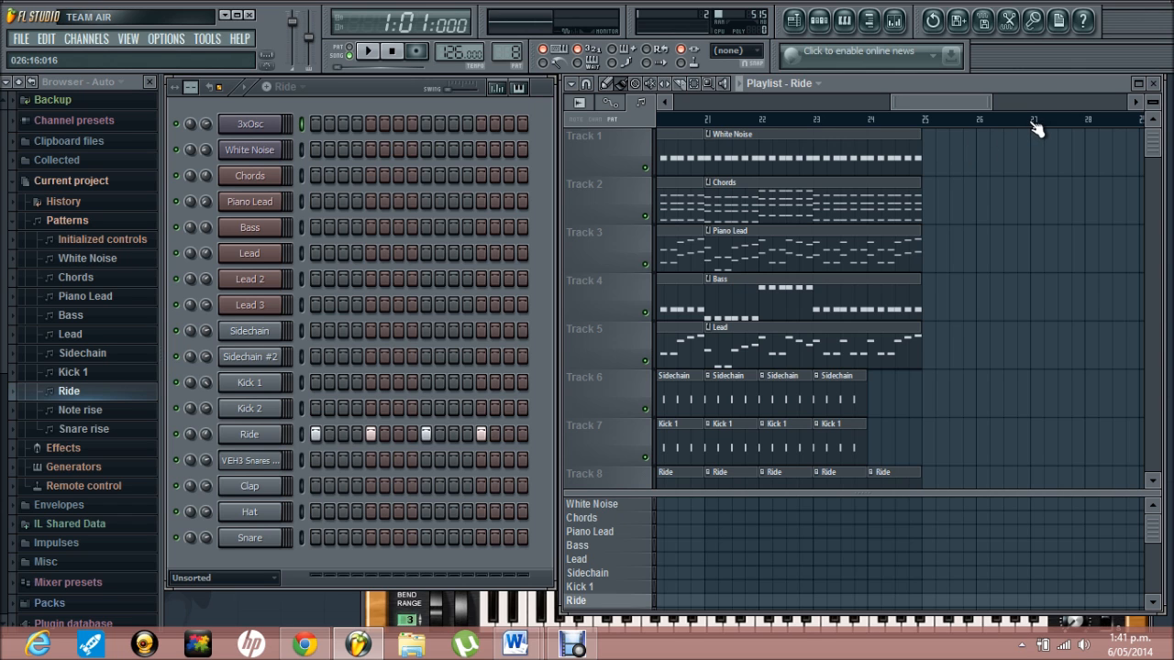
- Select the song's time range from bar 1 to about bar 27 and create an automation clip for the mixer's Master volume
{"action": "left_click_drag", "start_coordinate": [1035, 128], "coordinate": [398, 174]}
{"action": "key", "text": "ctrl+d"}
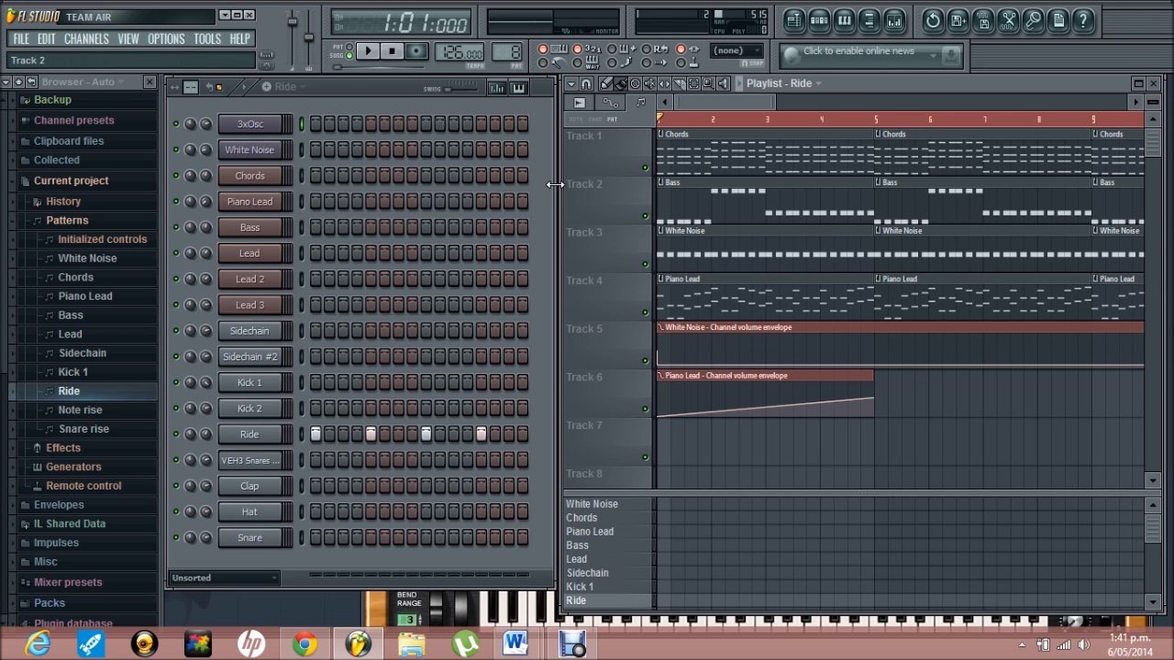
{"action": "left_click", "coordinate": [894, 20]}
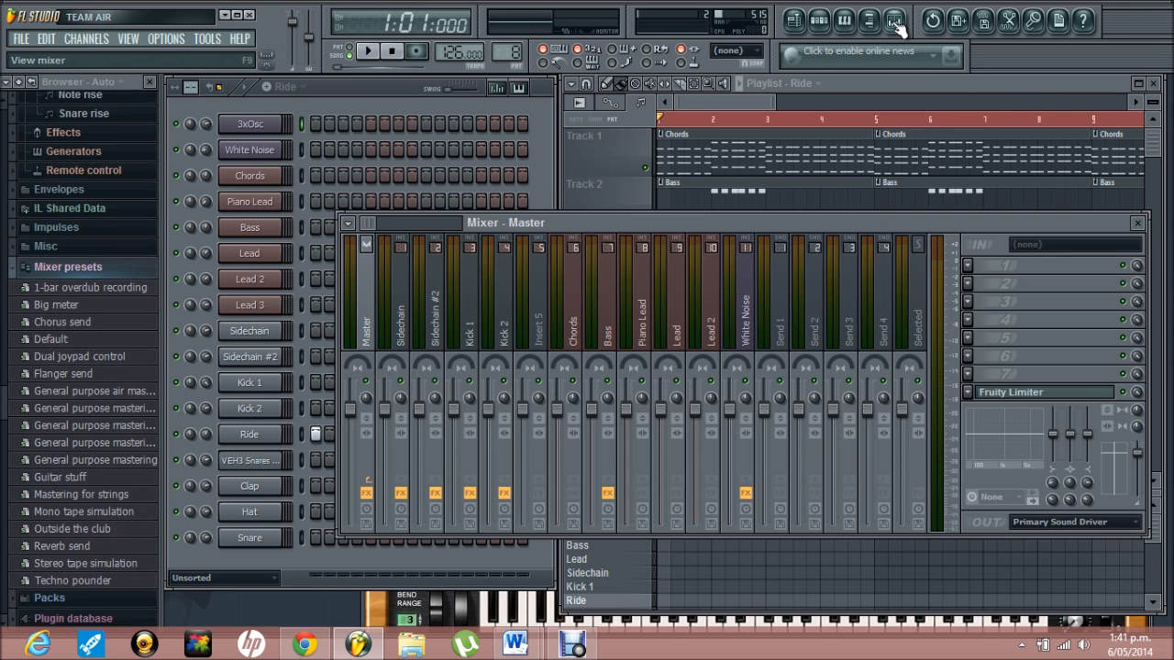
{"action": "right_click", "coordinate": [355, 414]}
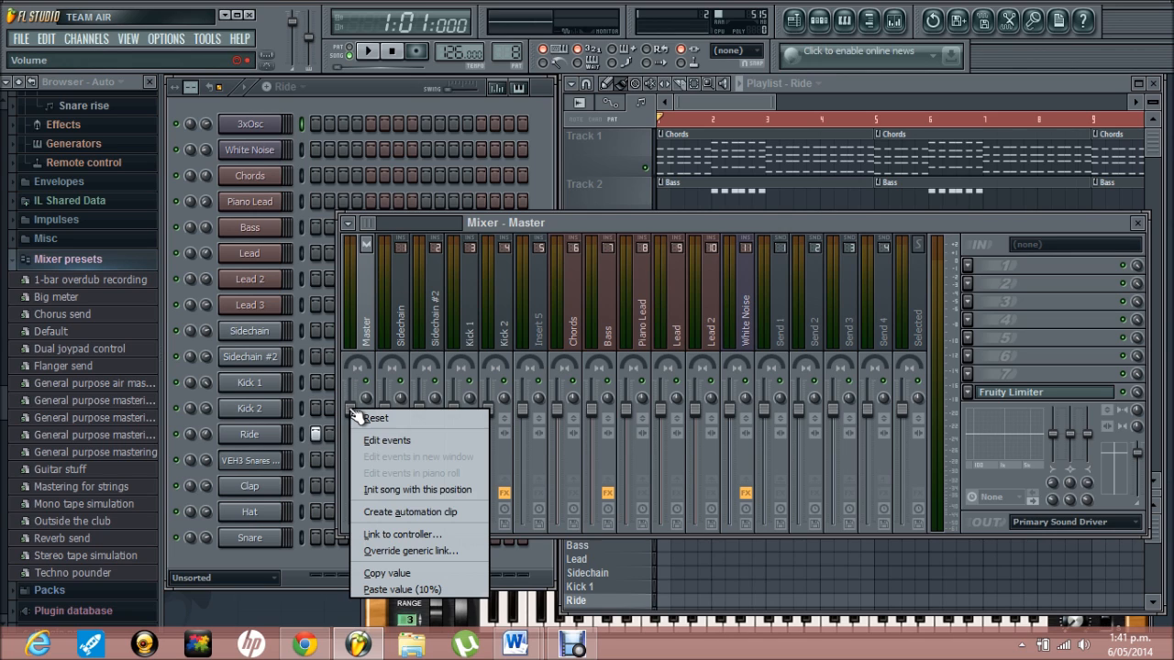
{"action": "left_click", "coordinate": [397, 519]}
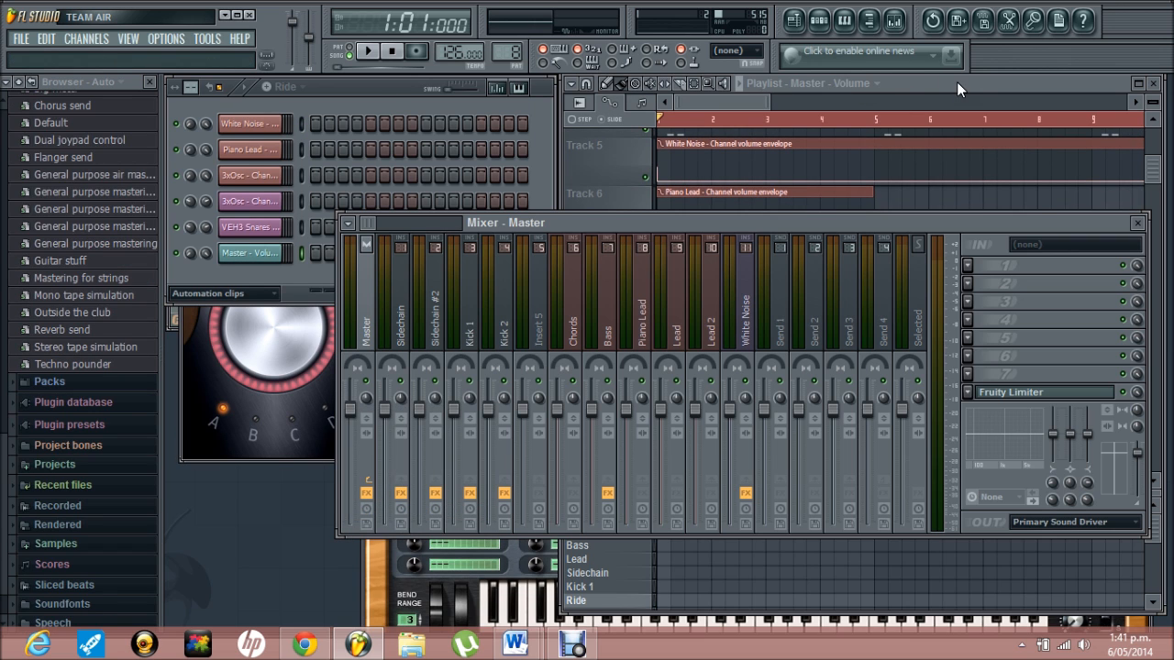
- Set the Master volume envelope's start to about 75% and add points at bar 17 that step the level up to about 88%
{"action": "left_click", "coordinate": [957, 82]}
{"action": "left_click_drag", "start_coordinate": [721, 99], "coordinate": [628, 162]}
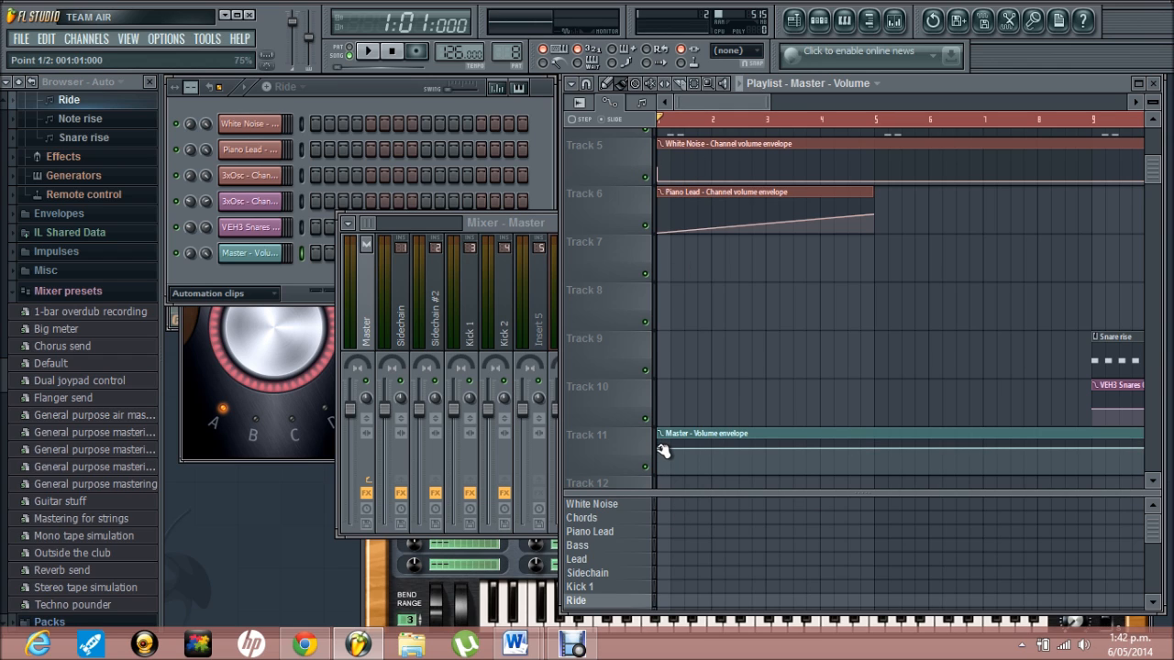
{"action": "left_click_drag", "start_coordinate": [724, 103], "coordinate": [846, 103]}
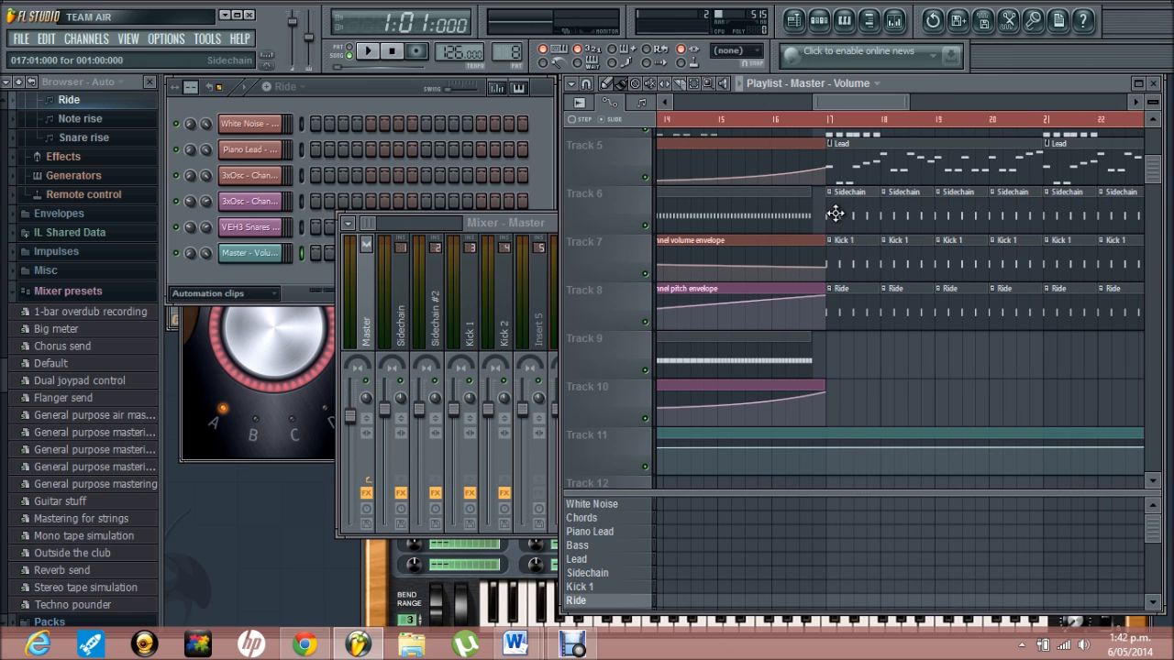
{"action": "right_click", "coordinate": [827, 448]}
{"action": "left_click_drag", "start_coordinate": [830, 449], "coordinate": [830, 450]}
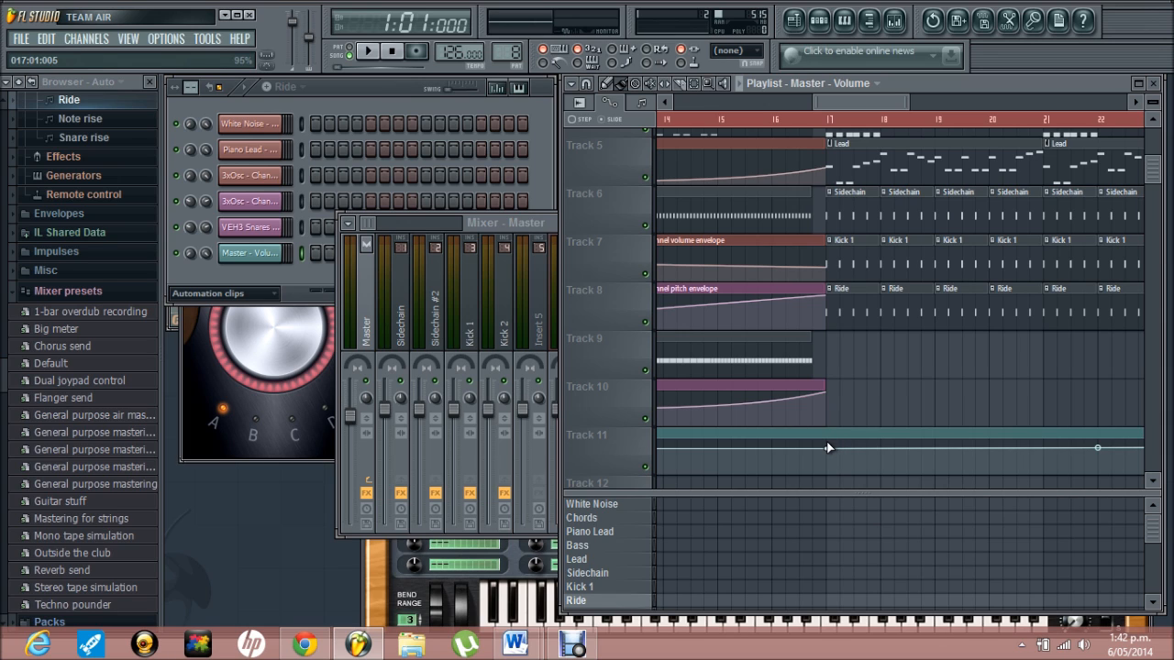
{"action": "left_click_drag", "start_coordinate": [829, 448], "coordinate": [828, 445]}
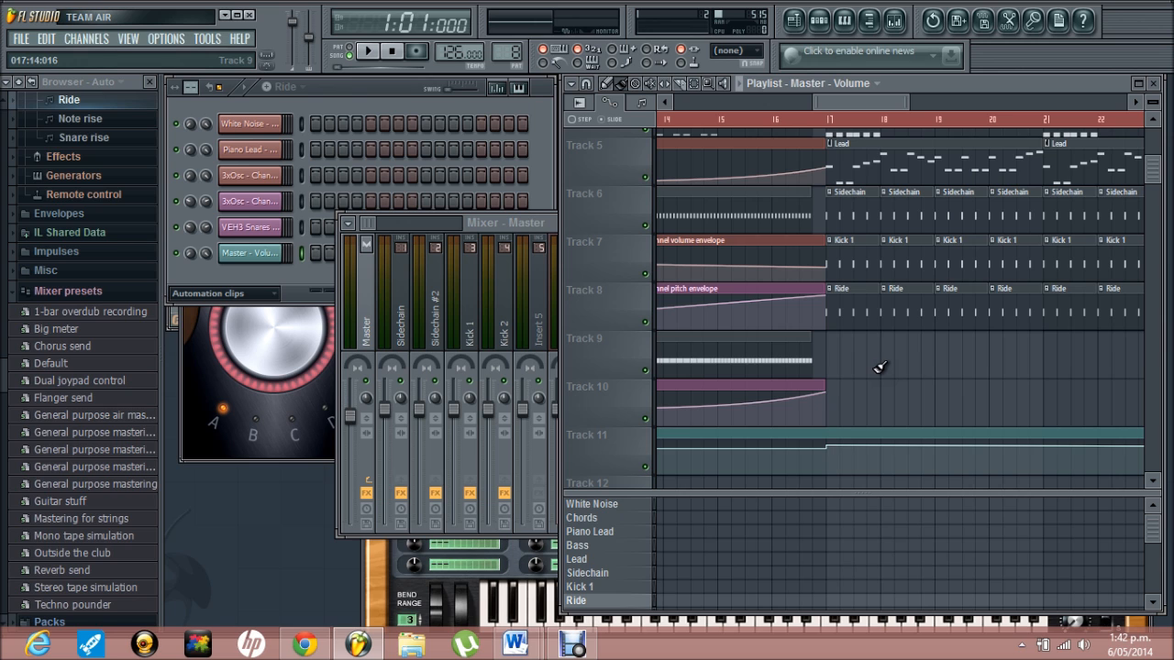
- Add a Master volume envelope point at bar 25 and fade the level down to zero at the clip's end, bar 27
{"action": "left_click_drag", "start_coordinate": [832, 106], "coordinate": [903, 101]}
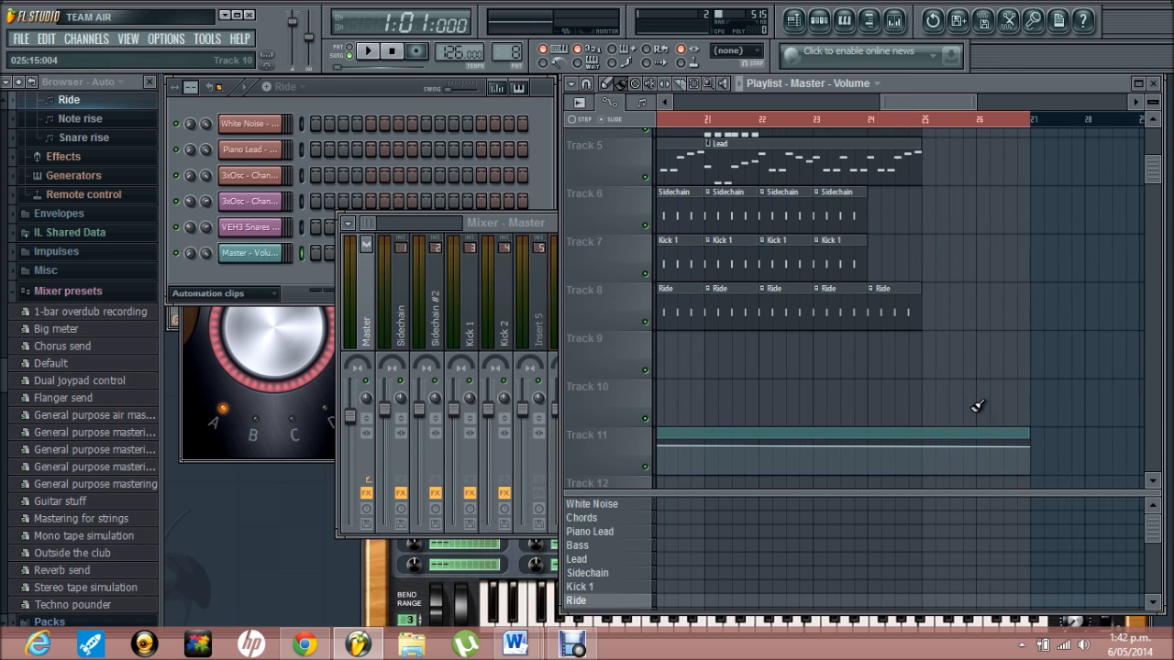
{"action": "right_click", "coordinate": [929, 447]}
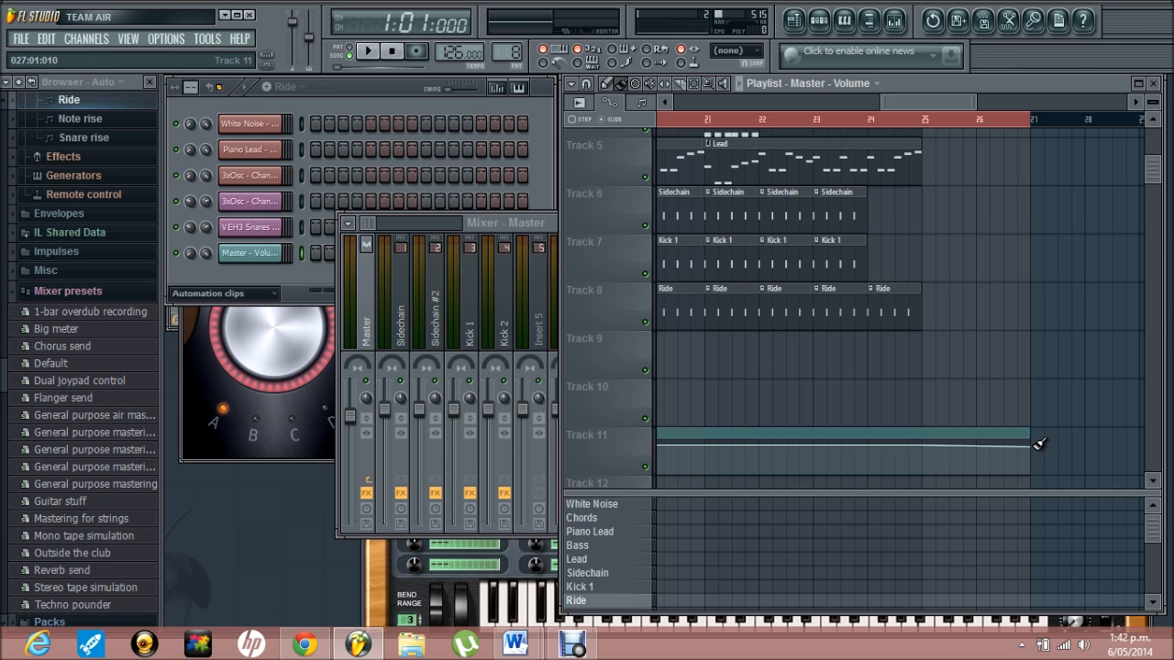
{"action": "left_click_drag", "start_coordinate": [1035, 450], "coordinate": [1042, 495]}
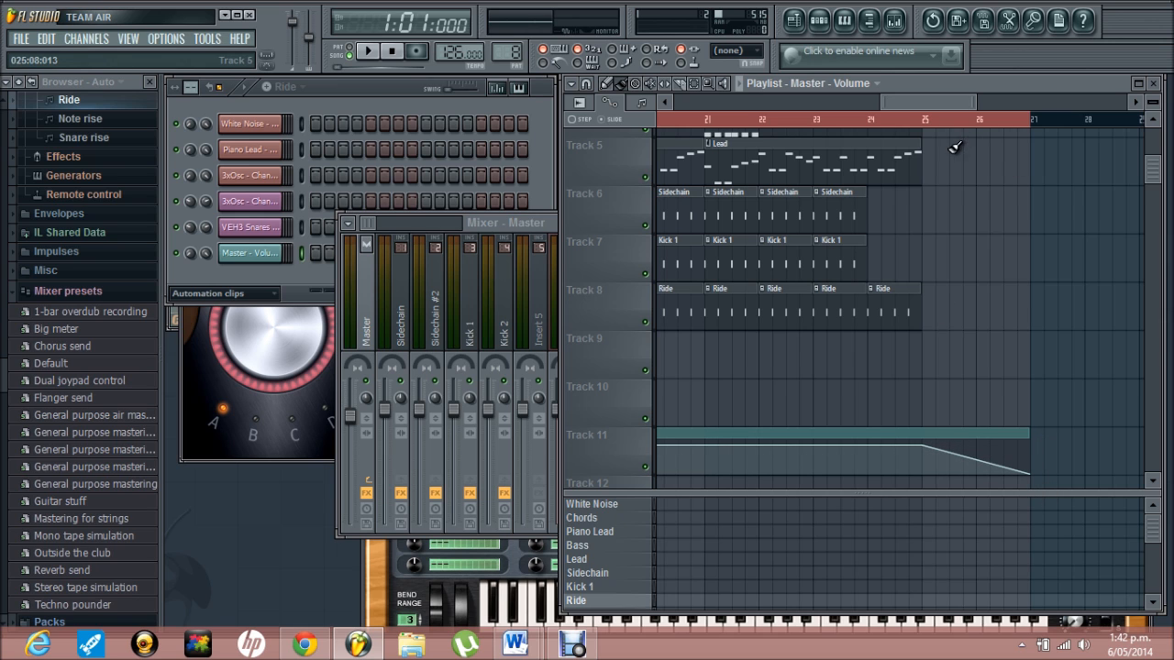
- Clear the time selection and play the arrangement from bar 1 through the buildup into the drop
{"action": "scroll", "coordinate": [1035, 304], "scroll_direction": "up", "scroll_amount": 4}
{"action": "left_click_drag", "start_coordinate": [965, 120], "coordinate": [400, 126]}
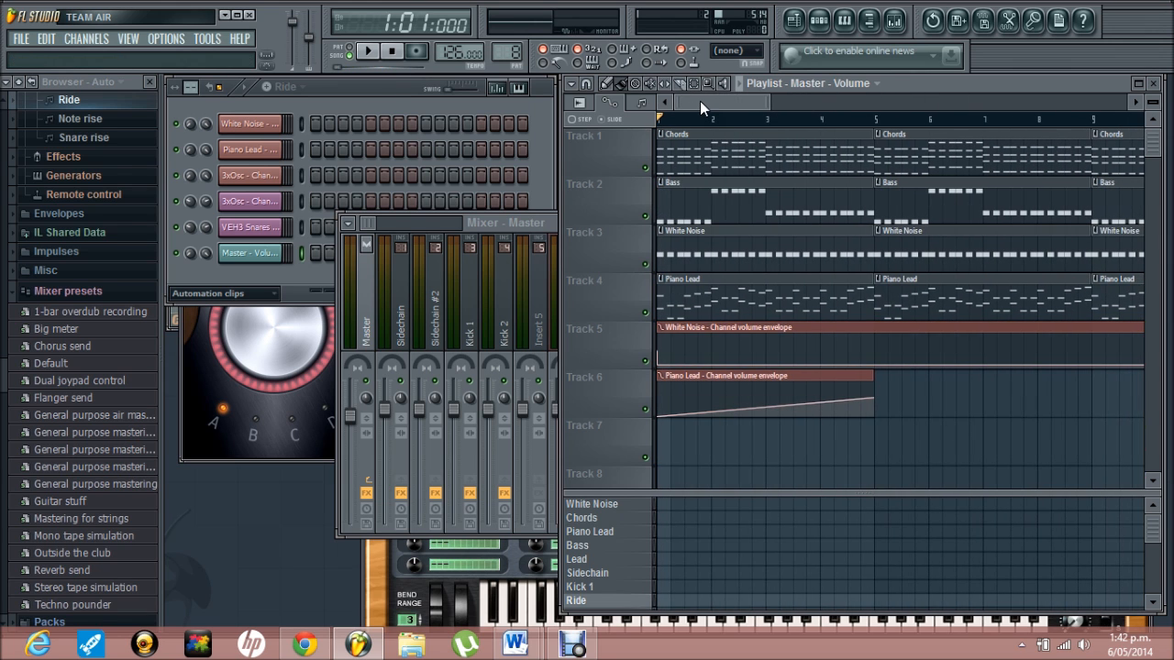
{"action": "left_click_drag", "start_coordinate": [700, 101], "coordinate": [568, 105]}
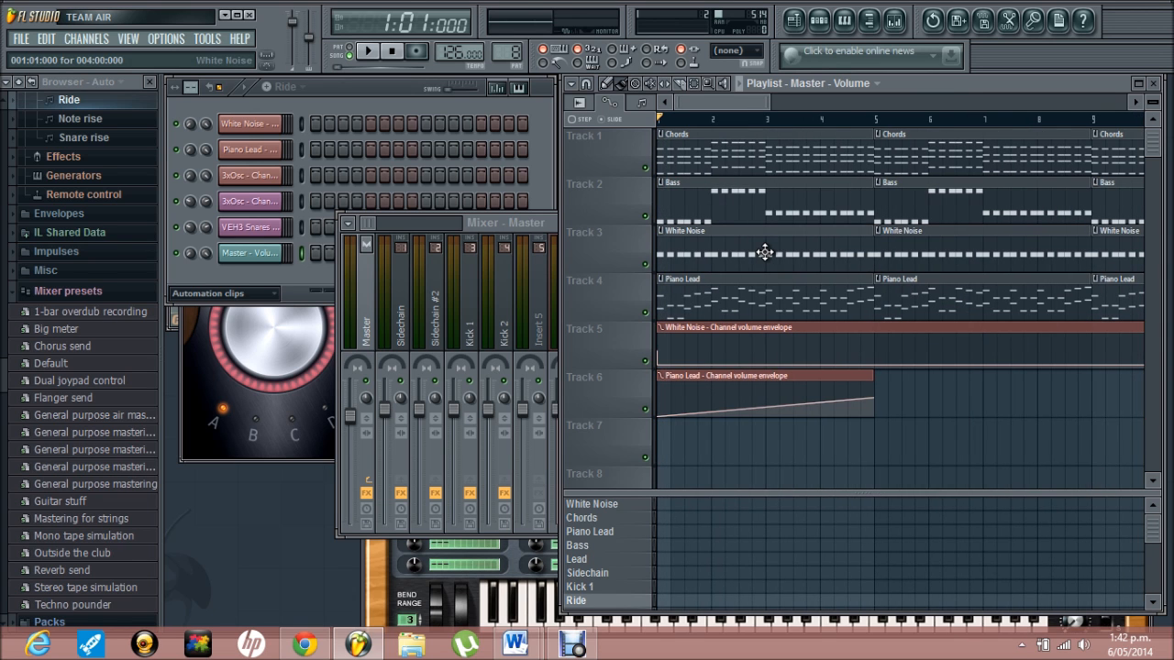
{"action": "key", "text": "space"}
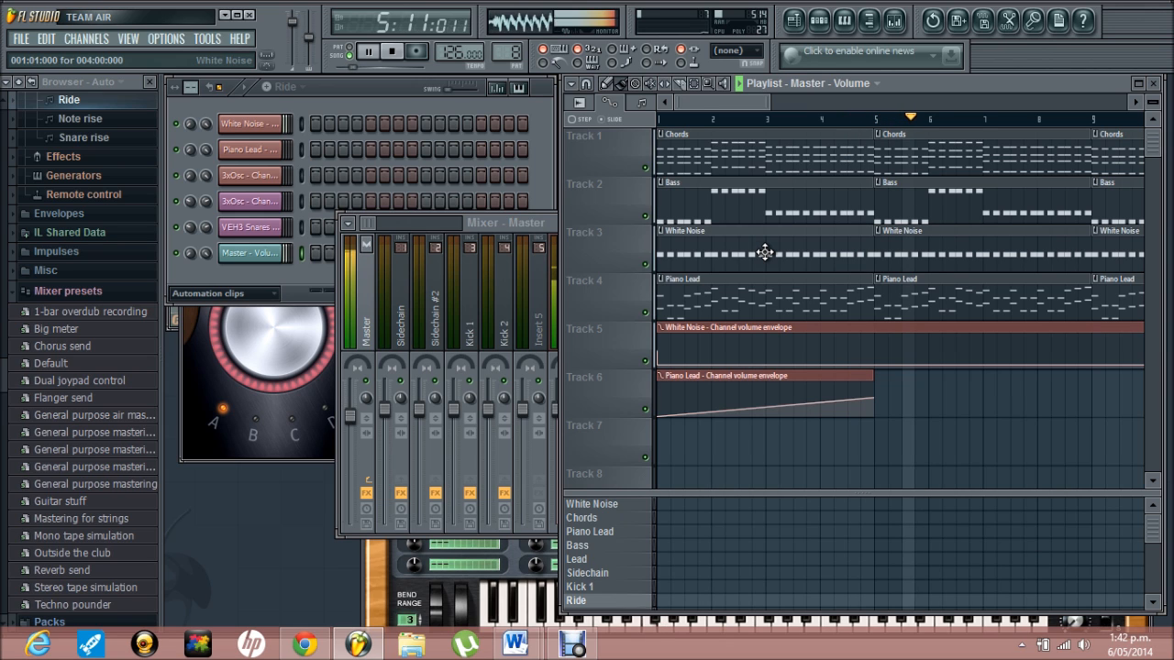
{"action": "left_click_drag", "start_coordinate": [700, 96], "coordinate": [831, 102]}
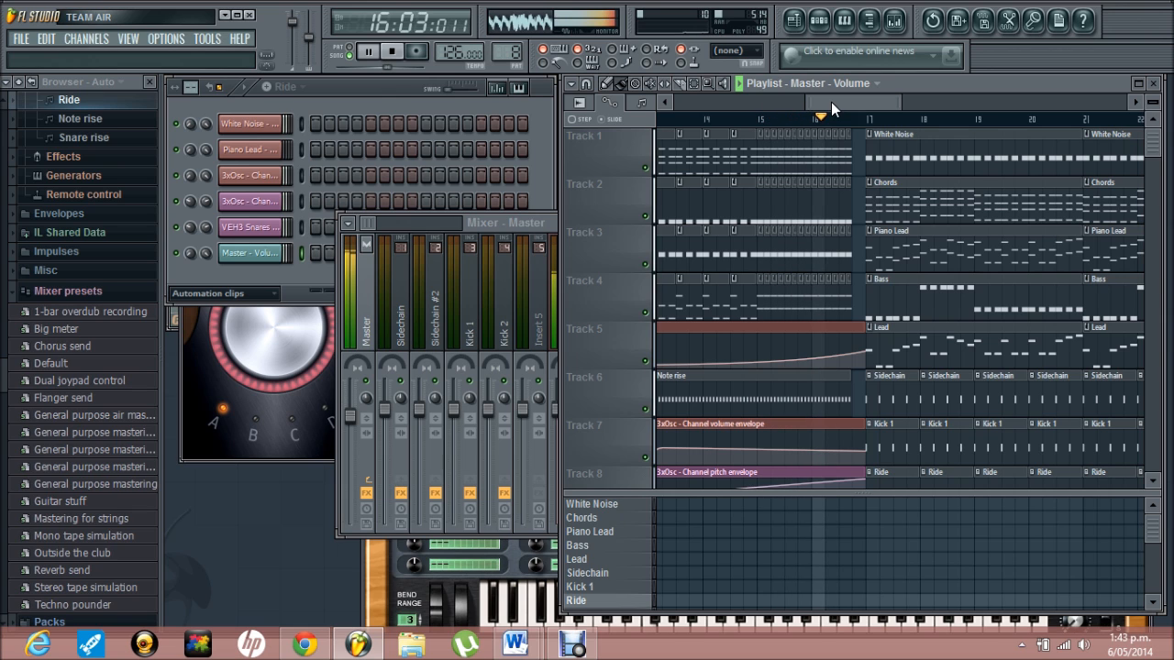
{"action": "left_click_drag", "start_coordinate": [831, 102], "coordinate": [848, 102]}
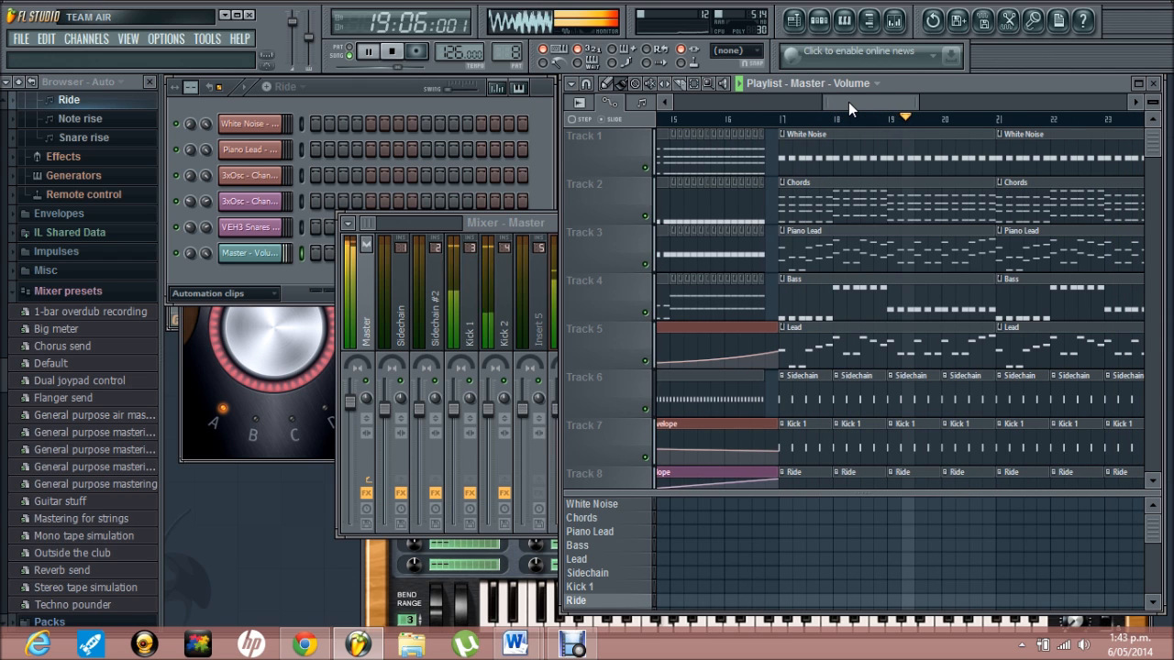
{"action": "left_click_drag", "start_coordinate": [849, 102], "coordinate": [853, 106]}
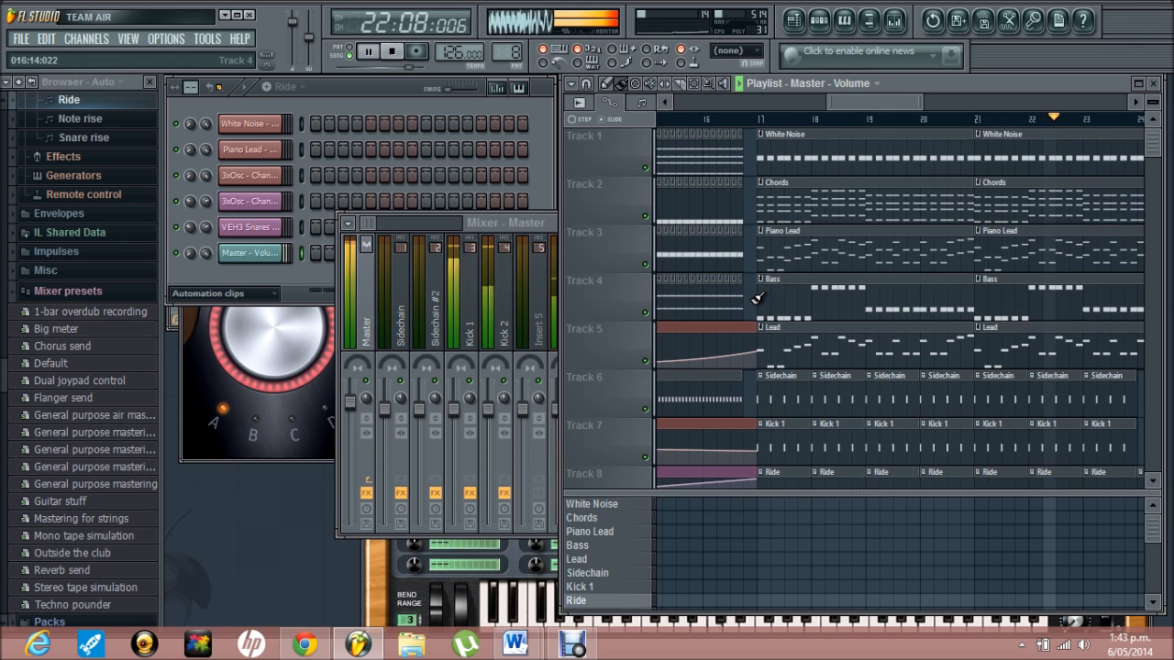
{"action": "key", "text": "space"}
- Close the gap before bar 17 by duplicating the last quarter bar of clips on Tracks 1 to 4 and extending Note rise and Snare rise
{"action": "left_click_drag", "start_coordinate": [754, 298], "coordinate": [737, 158]}
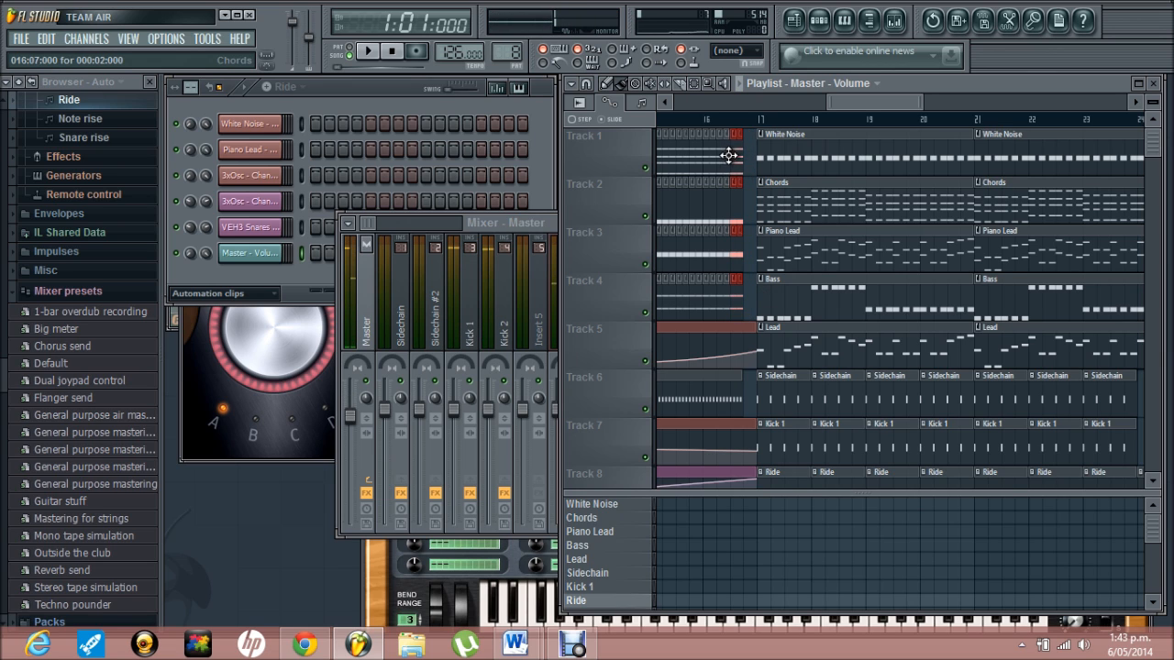
{"action": "left_click_drag", "start_coordinate": [734, 155], "coordinate": [747, 155]}
{"action": "scroll", "coordinate": [758, 255], "scroll_direction": "down", "scroll_amount": 3}
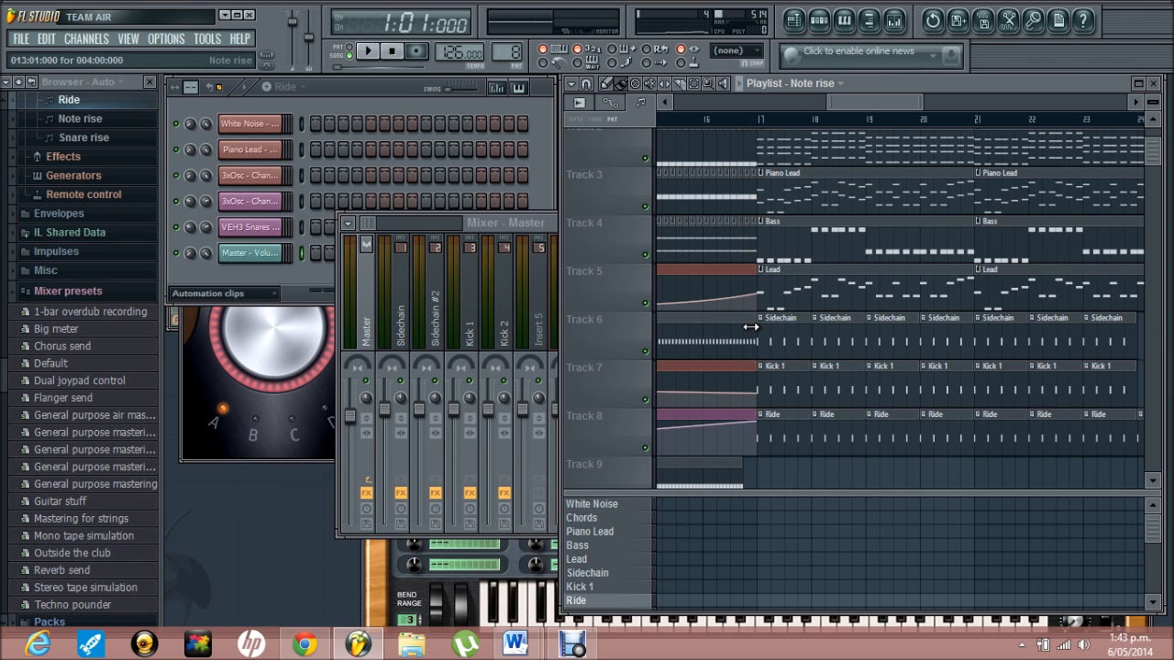
{"action": "scroll", "coordinate": [751, 327], "scroll_direction": "down", "scroll_amount": 4}
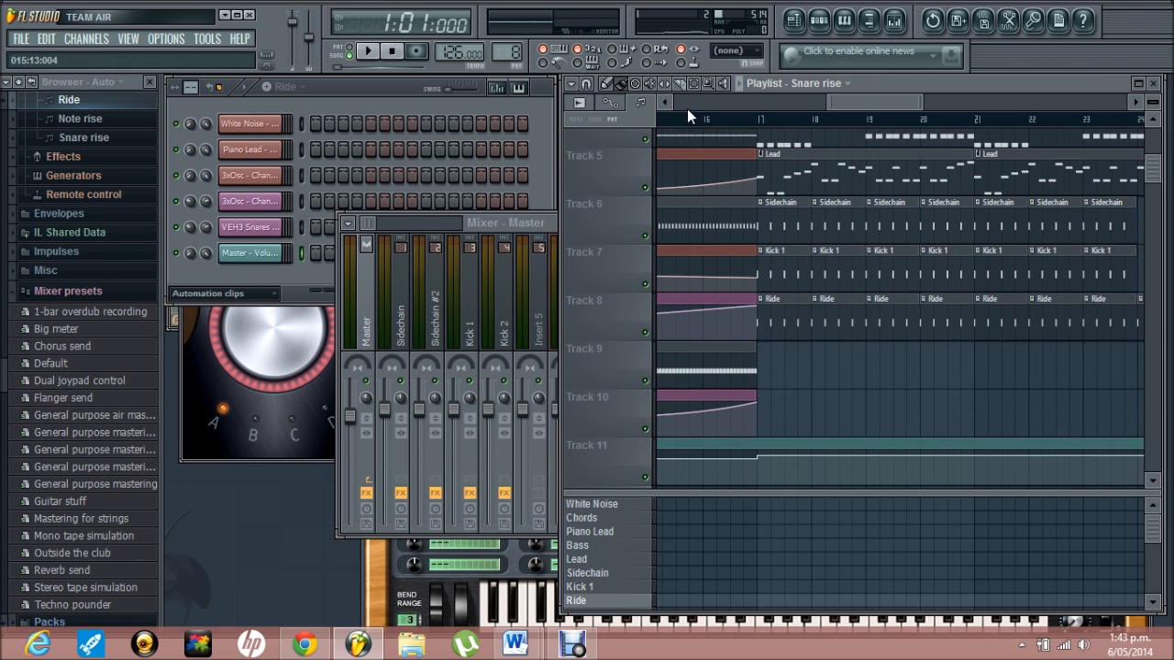
- Play the song from bar 16 to check the transition from the buildup into the drop
{"action": "key", "text": "space"}
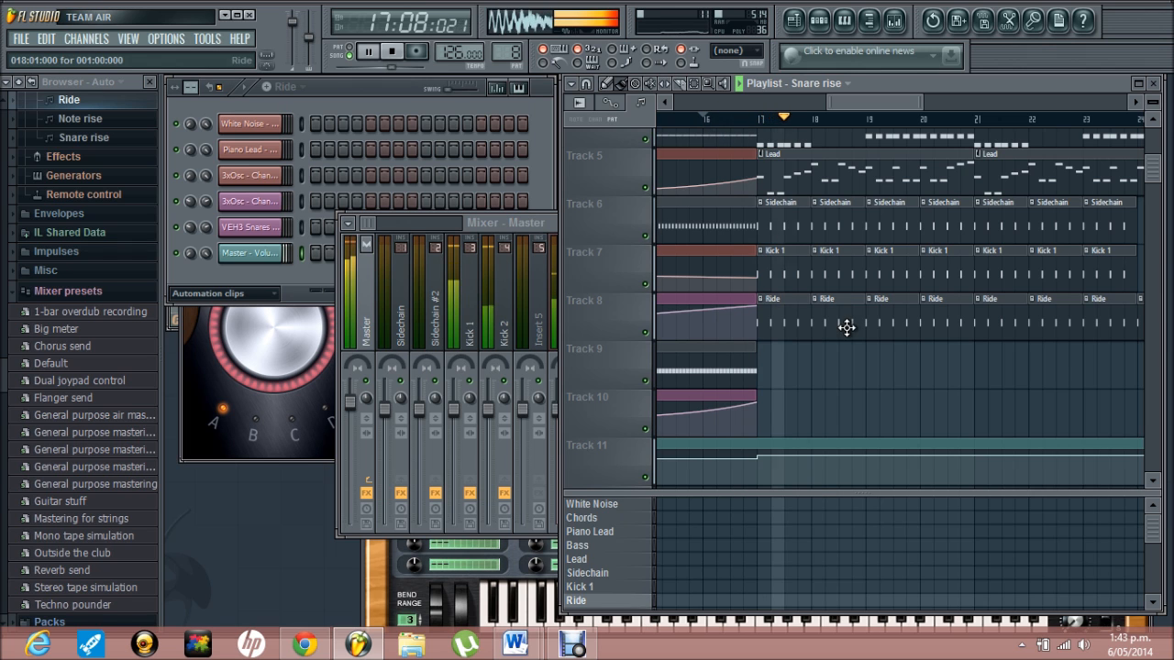
{"action": "scroll", "coordinate": [846, 327], "scroll_direction": "up", "scroll_amount": 5}
{"action": "scroll", "coordinate": [846, 328], "scroll_direction": "down", "scroll_amount": 3}
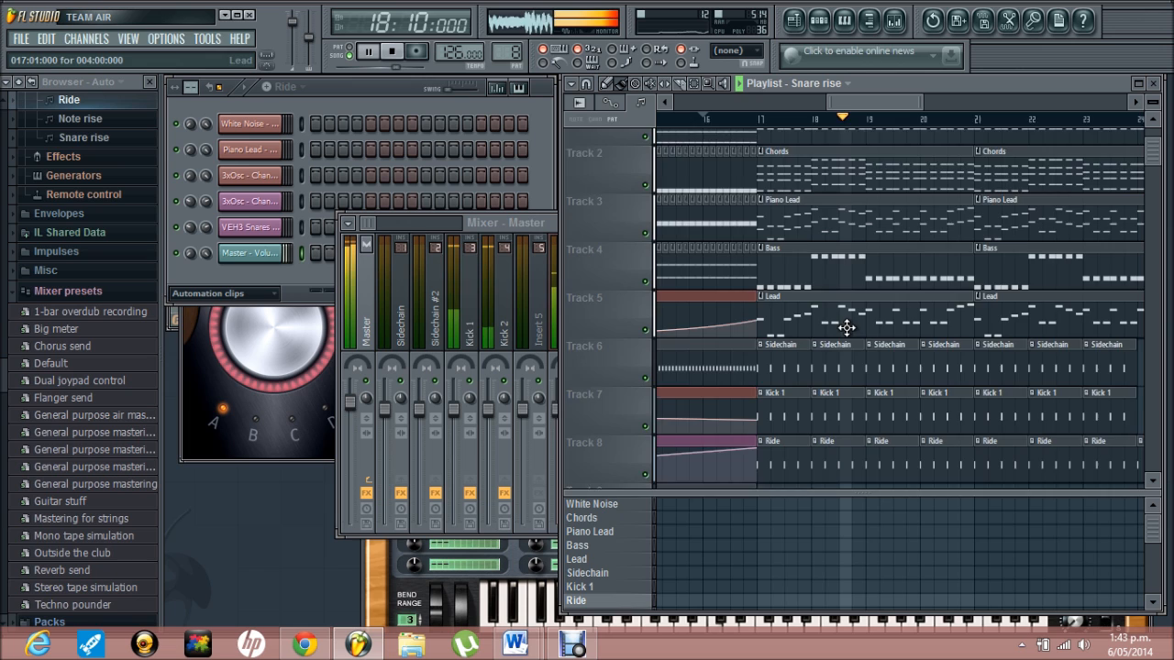
{"action": "key", "text": "space"}
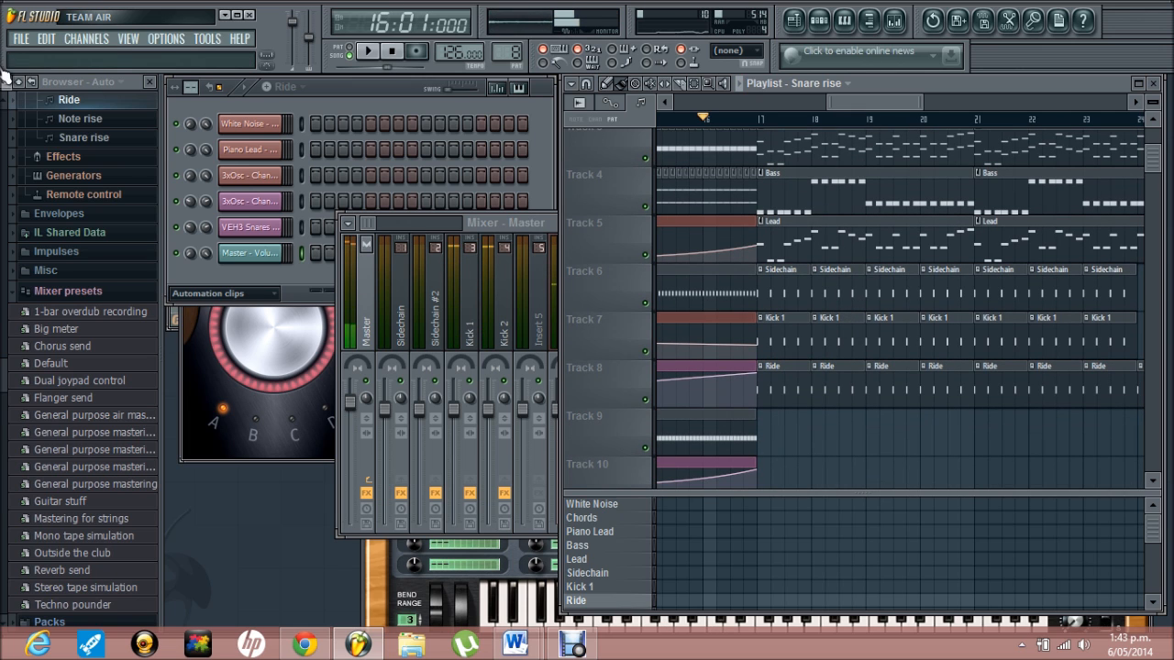
- Collapse the browser structure and open the VEH1 FX sample folder within the VEH 1 samples
{"action": "left_click", "coordinate": [32, 83]}
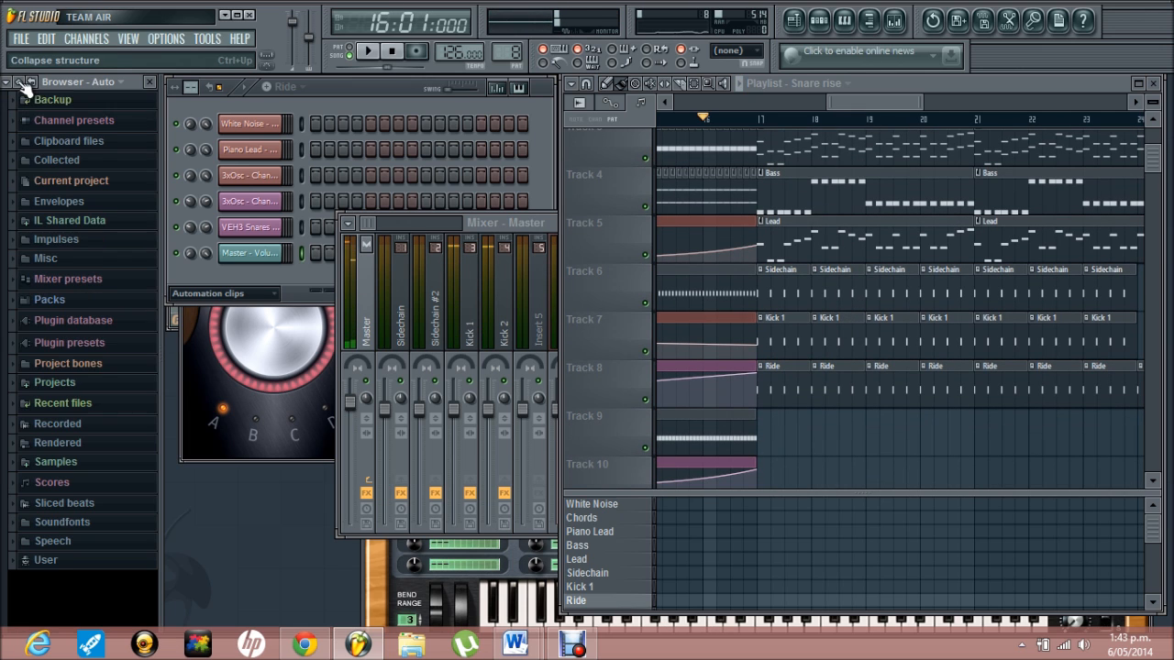
{"action": "left_click", "coordinate": [92, 466]}
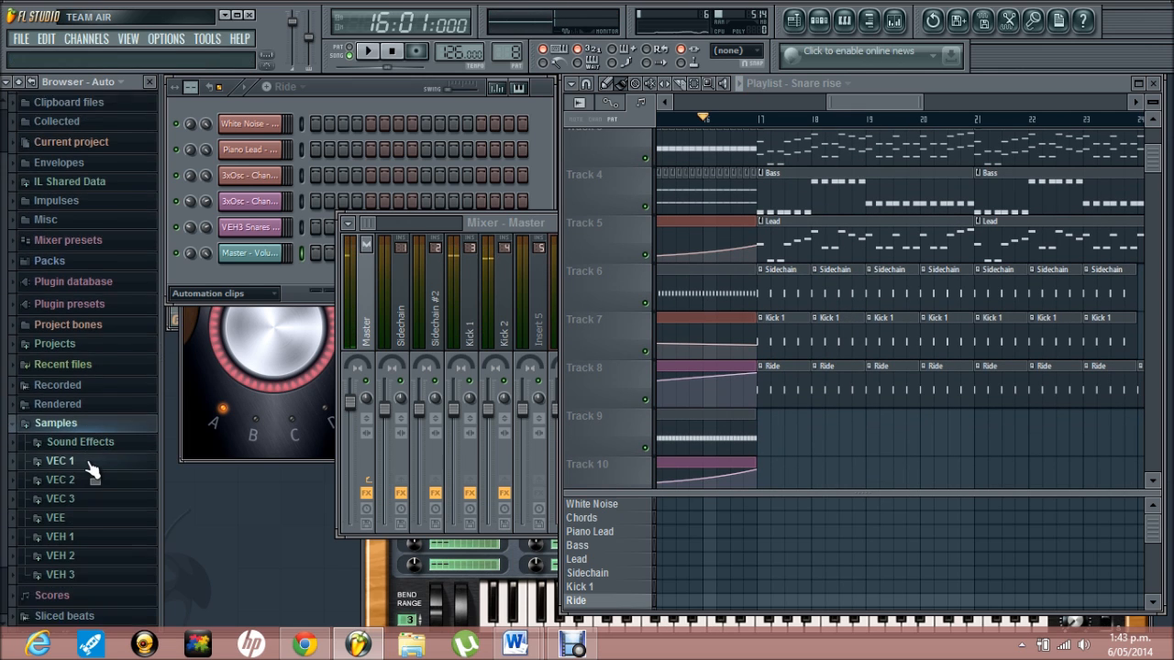
{"action": "left_click", "coordinate": [89, 535]}
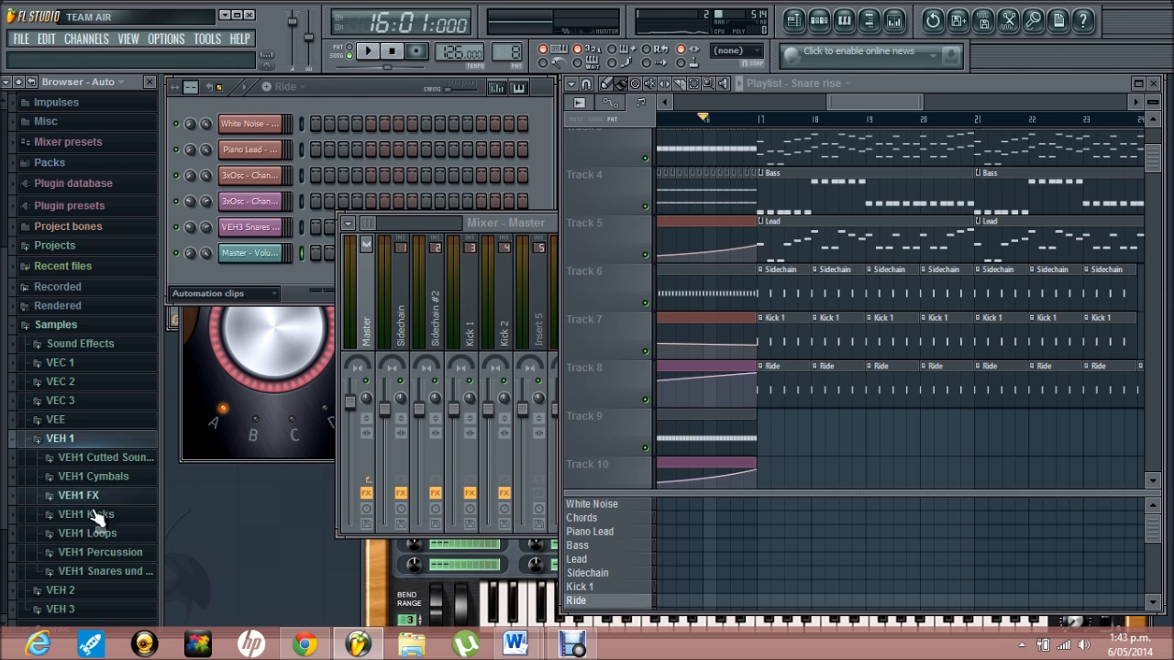
{"action": "left_click", "coordinate": [85, 500]}
{"action": "left_click", "coordinate": [90, 500]}
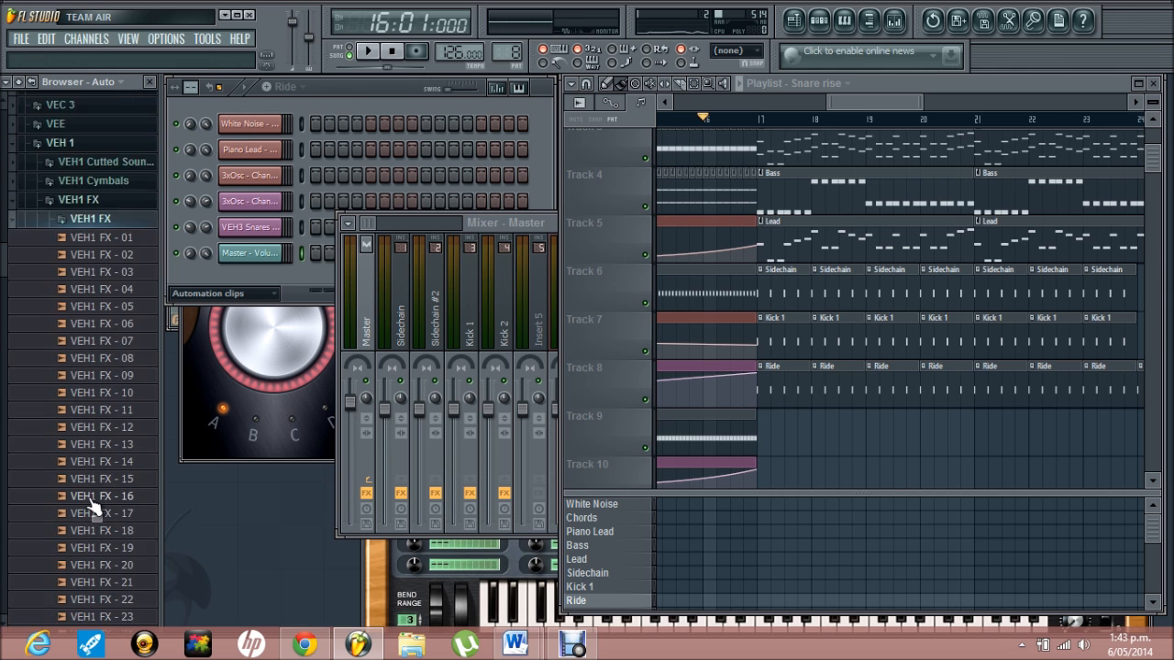
- Audition the VEH1 FX samples, including numbers 87 to 95, for an impact sound for the drop
{"action": "scroll", "coordinate": [95, 302], "scroll_direction": "down", "scroll_amount": 8}
{"action": "left_click", "coordinate": [94, 290]}
{"action": "scroll", "coordinate": [98, 303], "scroll_direction": "down", "scroll_amount": 13}
{"action": "scroll", "coordinate": [98, 302], "scroll_direction": "down", "scroll_amount": 4}
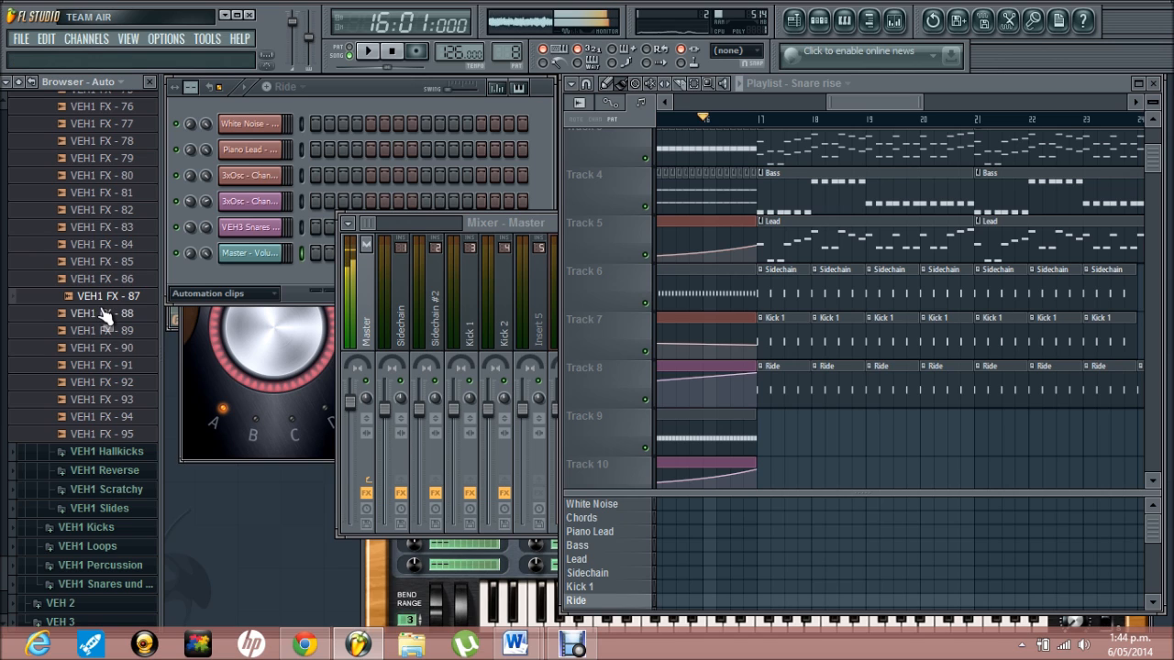
{"action": "left_click", "coordinate": [104, 316]}
{"action": "left_click", "coordinate": [105, 332]}
{"action": "left_click", "coordinate": [105, 350]}
{"action": "left_click", "coordinate": [105, 367]}
{"action": "left_click", "coordinate": [104, 384]}
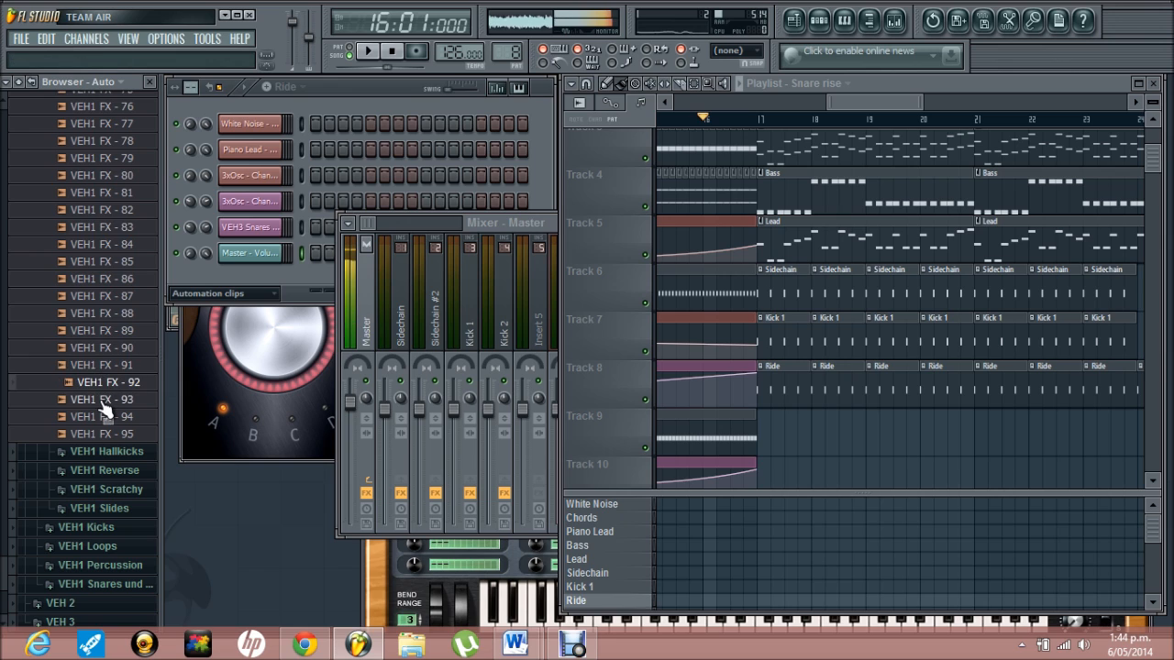
{"action": "left_click", "coordinate": [102, 401]}
{"action": "left_click", "coordinate": [105, 419]}
{"action": "left_click", "coordinate": [104, 435]}
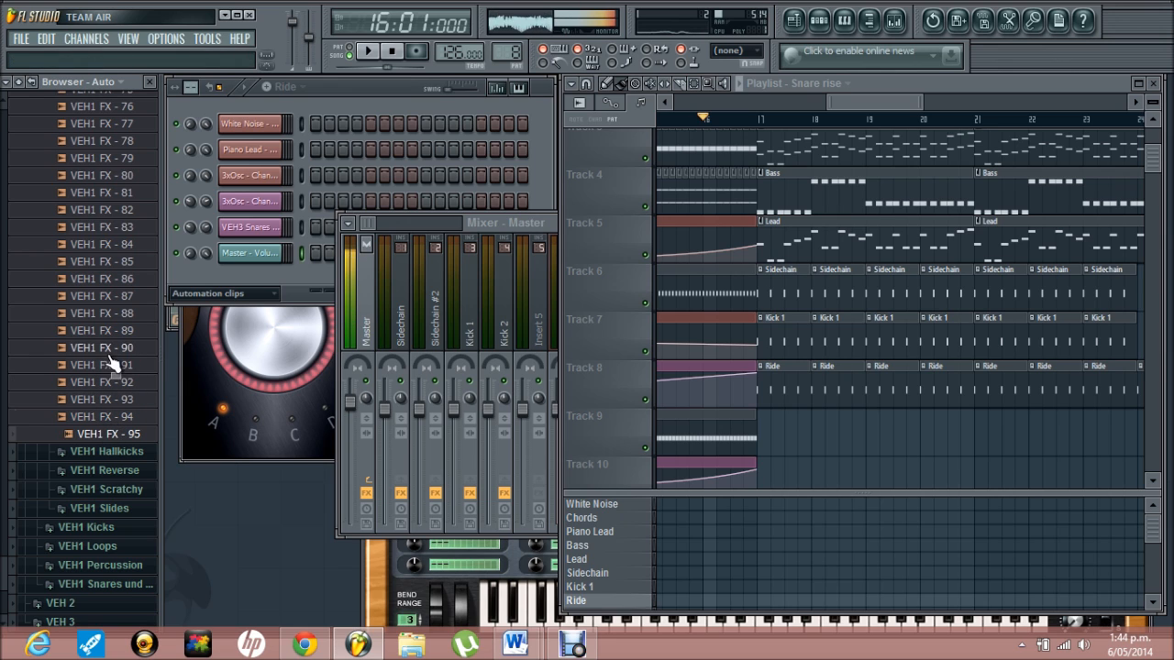
- Audition VEH1 FX samples 87 back to 82, and place VEH1 FX - 82 on Track 9 at bar 17 with channel volume about 55%
{"action": "left_click", "coordinate": [106, 296]}
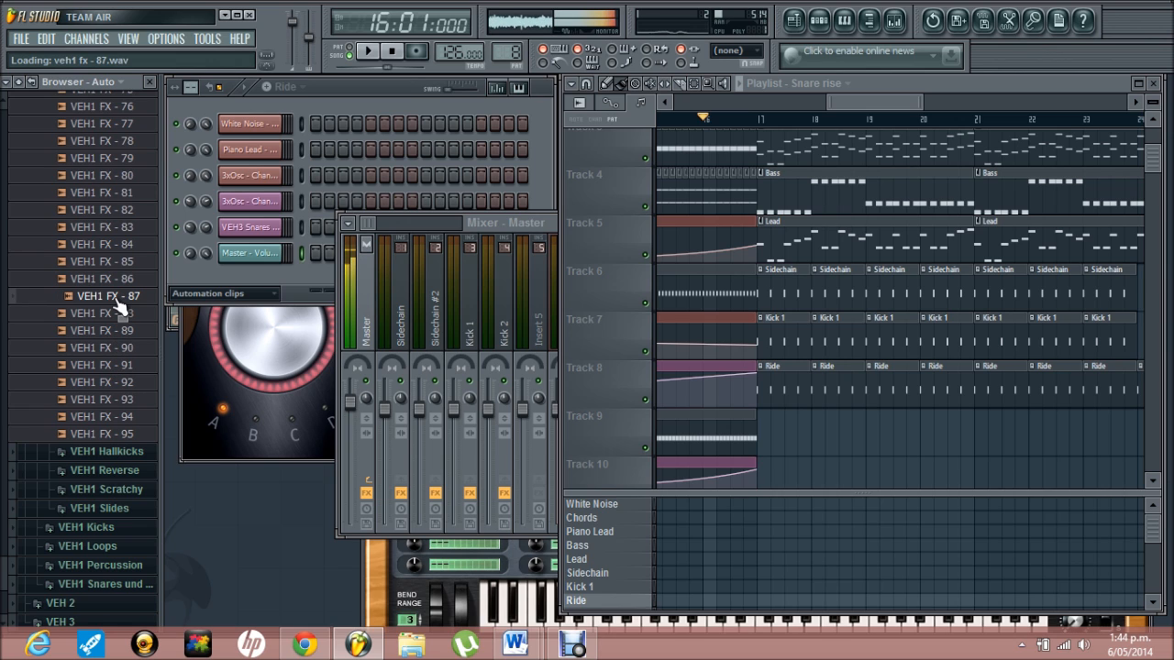
{"action": "key", "text": "Up"}
{"action": "key", "text": "Up"}
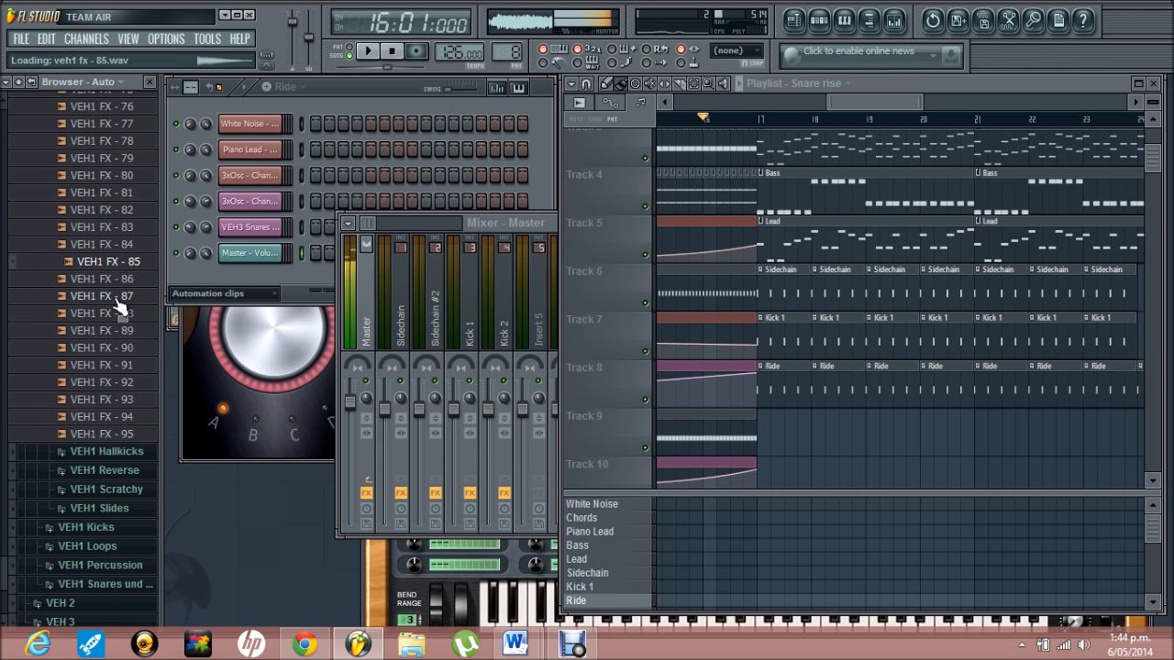
{"action": "key", "text": "Up"}
{"action": "key", "text": "Up"}
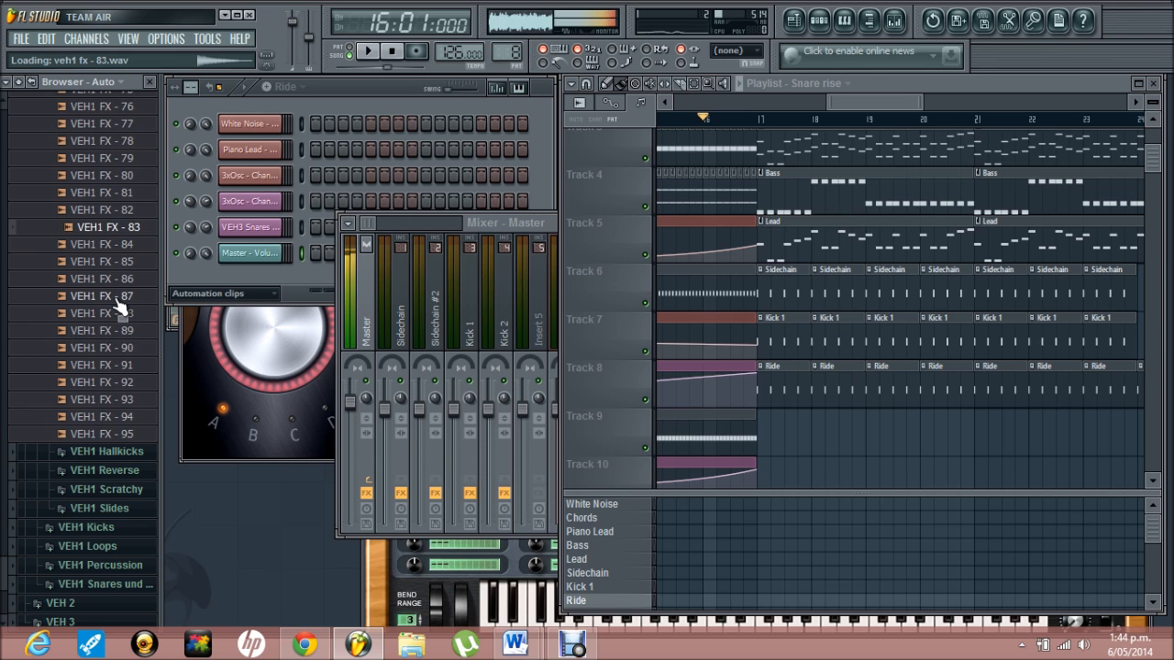
{"action": "key", "text": "Up"}
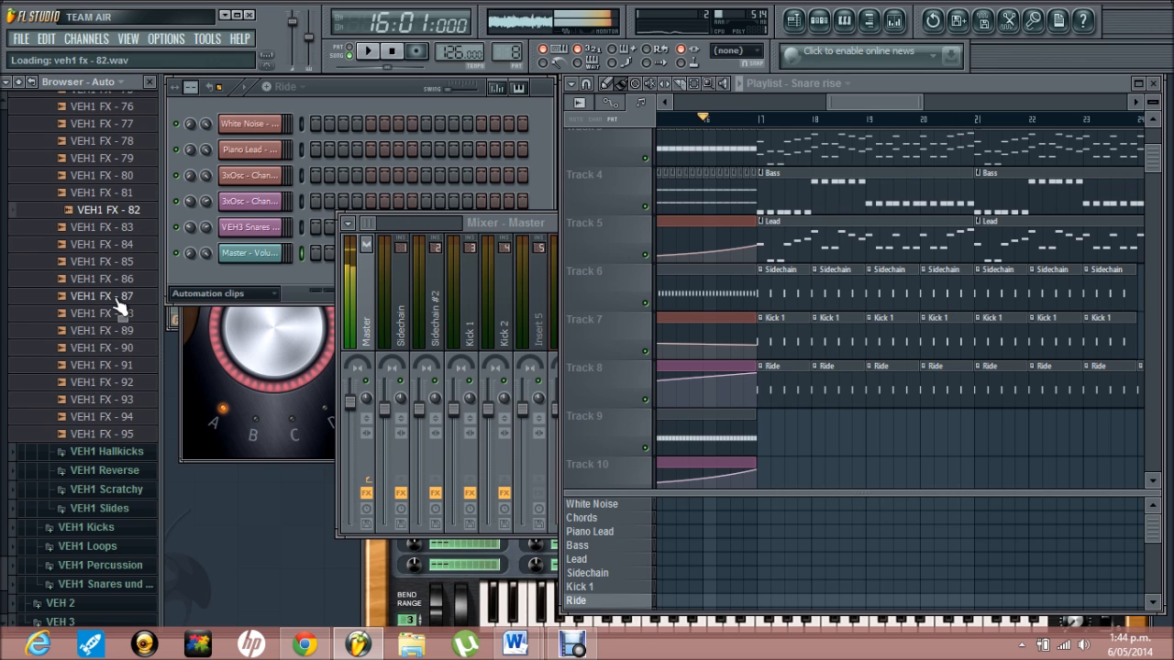
{"action": "left_click_drag", "start_coordinate": [136, 210], "coordinate": [792, 437]}
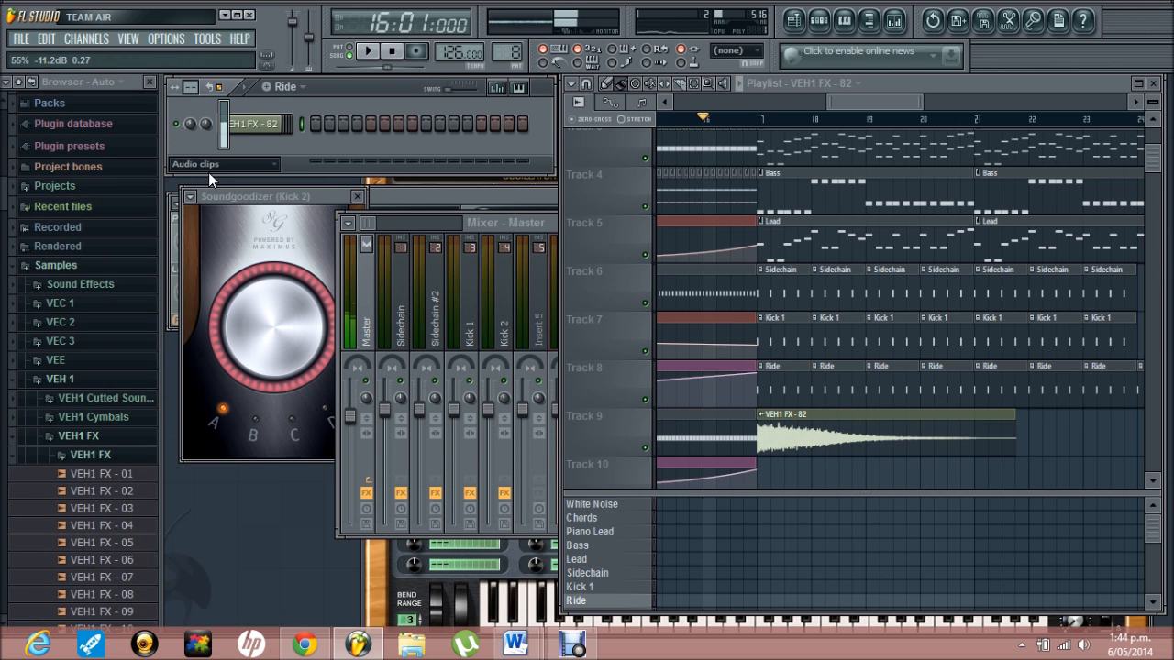
- Play the drop from bar 16 to check the new impact sound and the Master volume automation at bar 17
{"action": "key", "text": "space"}
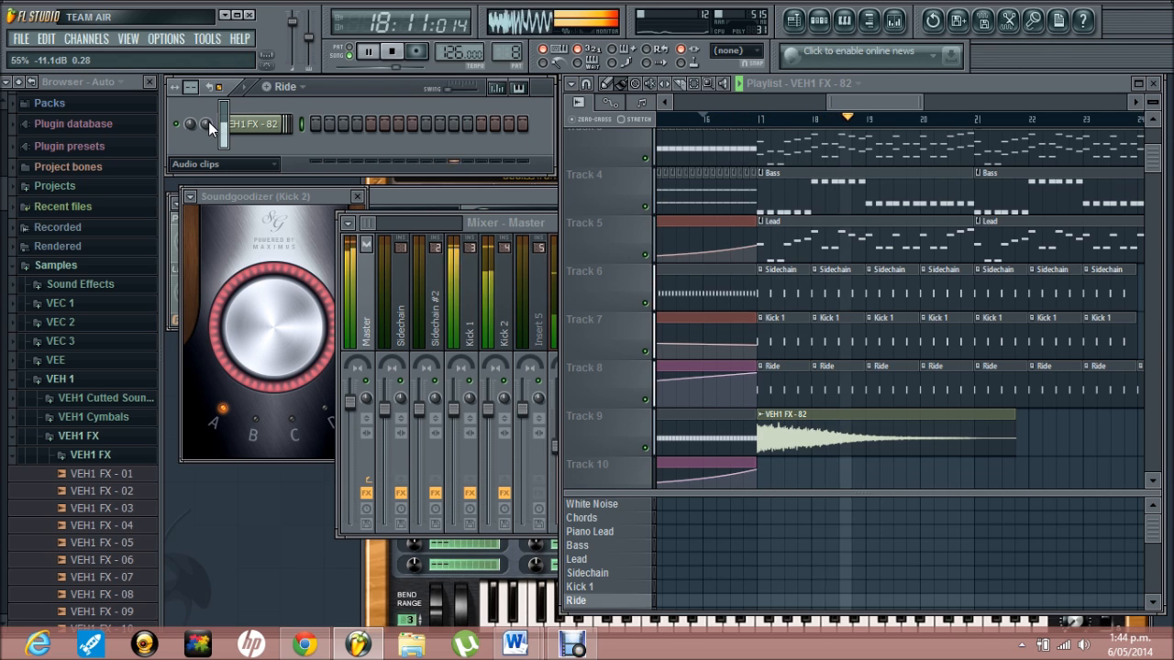
{"action": "scroll", "coordinate": [1036, 269], "scroll_direction": "up", "scroll_amount": 2}
{"action": "scroll", "coordinate": [871, 280], "scroll_direction": "down", "scroll_amount": 7}
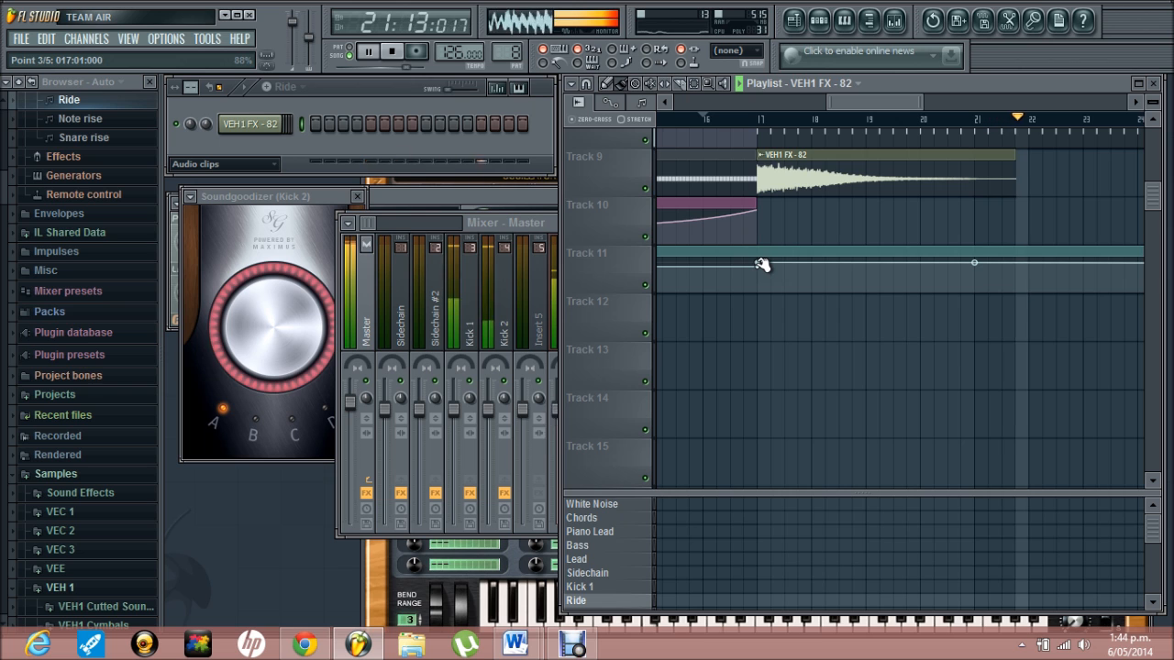
{"action": "left_click", "coordinate": [762, 265]}
{"action": "scroll", "coordinate": [964, 254], "scroll_direction": "up", "scroll_amount": 7}
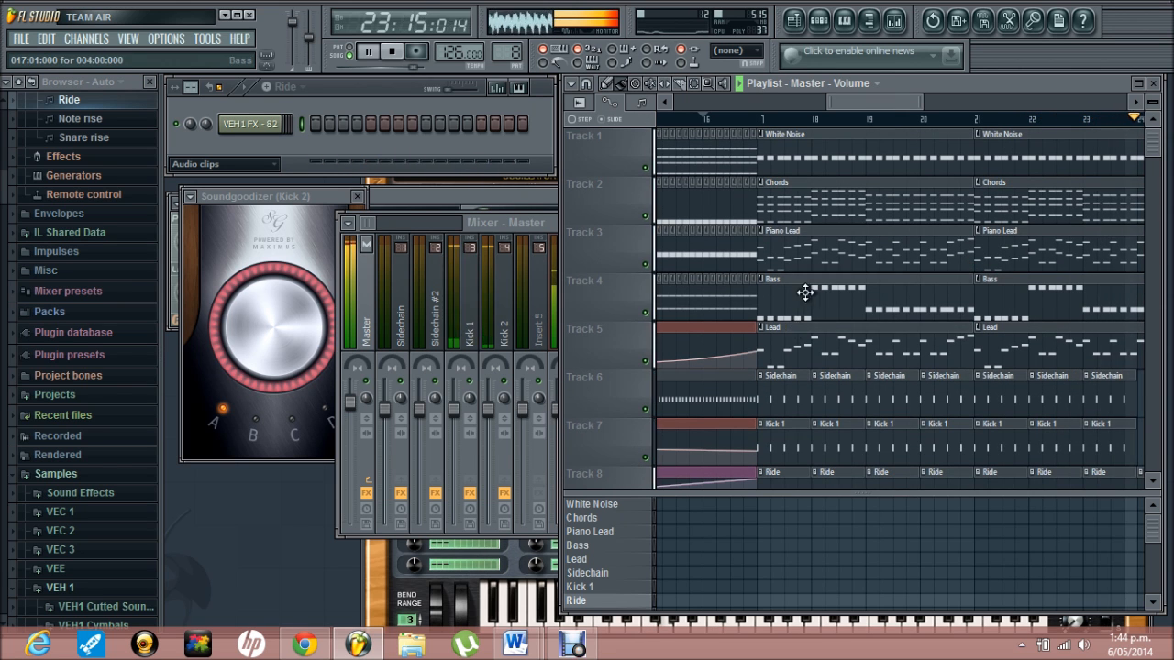
{"action": "key", "text": "space"}
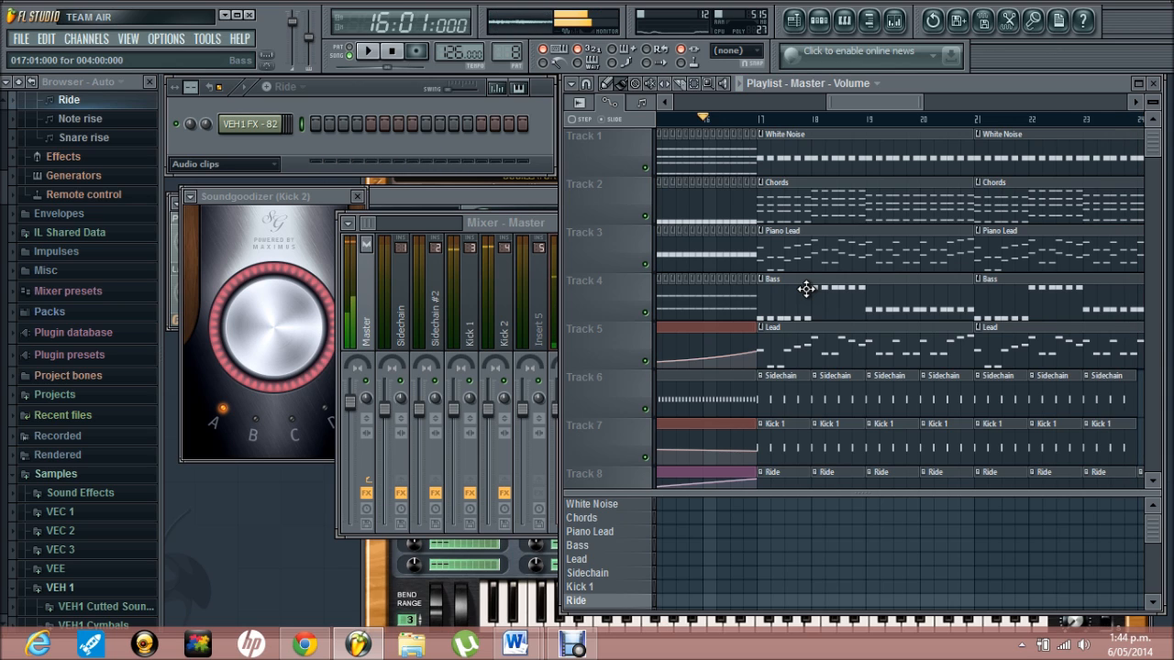
- In the Bass pattern, delete the repeated F4, C5 and G4 notes after the first note of each chord
{"action": "left_click", "coordinate": [806, 290]}
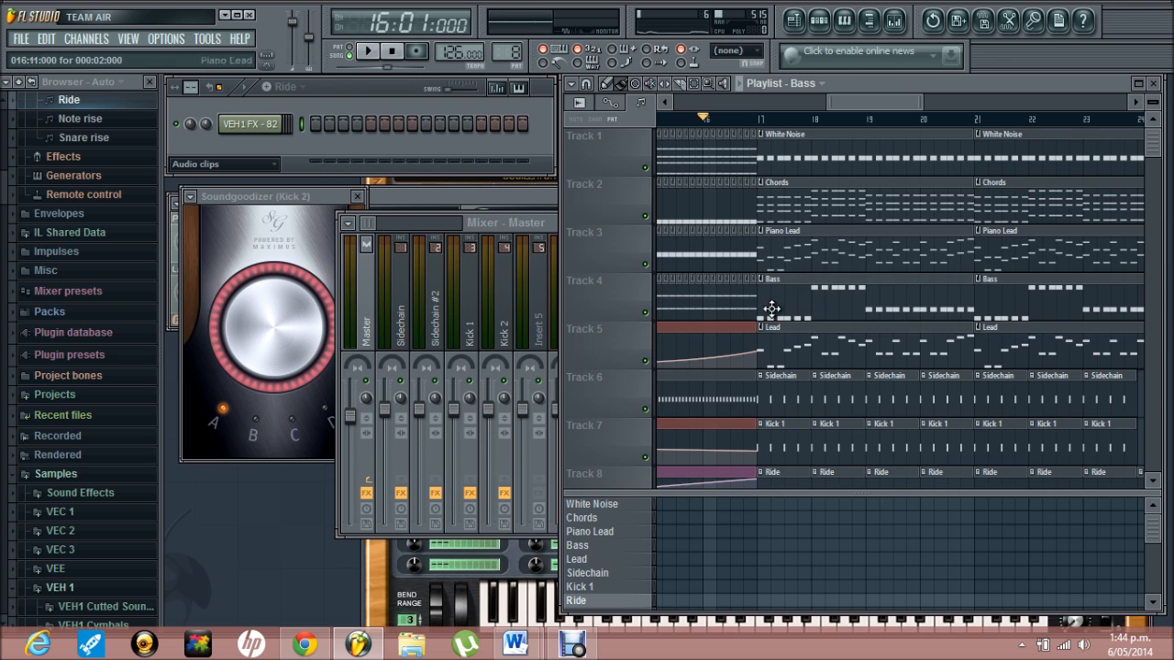
{"action": "double_click", "coordinate": [817, 290]}
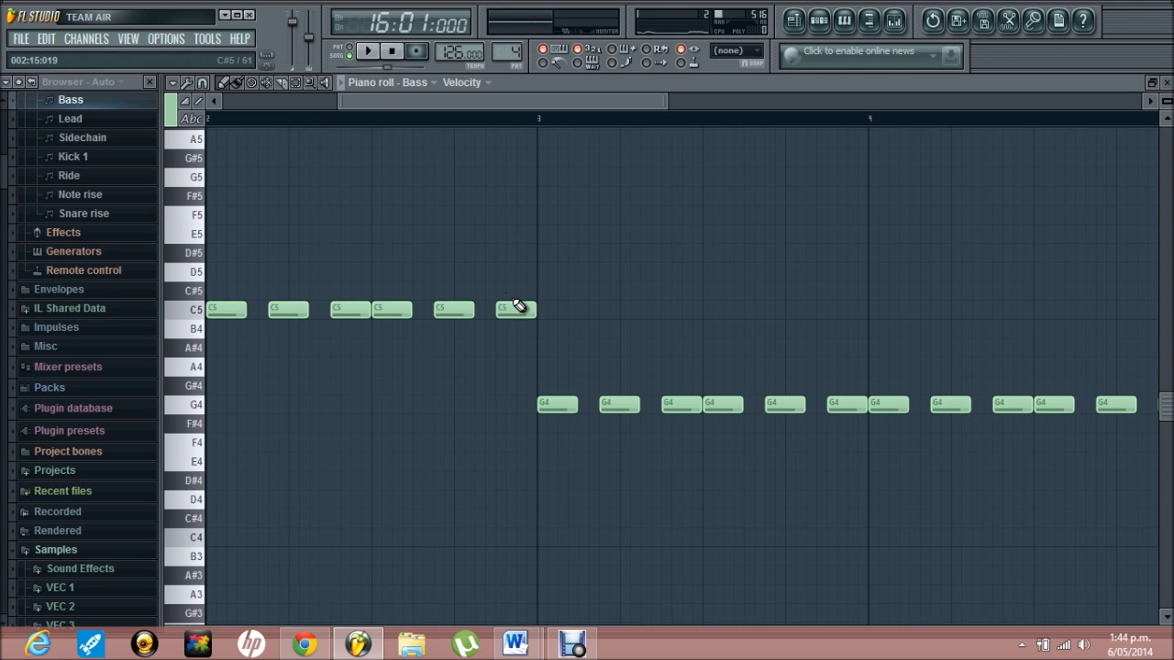
{"action": "left_click_drag", "start_coordinate": [518, 306], "coordinate": [351, 315]}
{"action": "left_click_drag", "start_coordinate": [621, 404], "coordinate": [729, 407]}
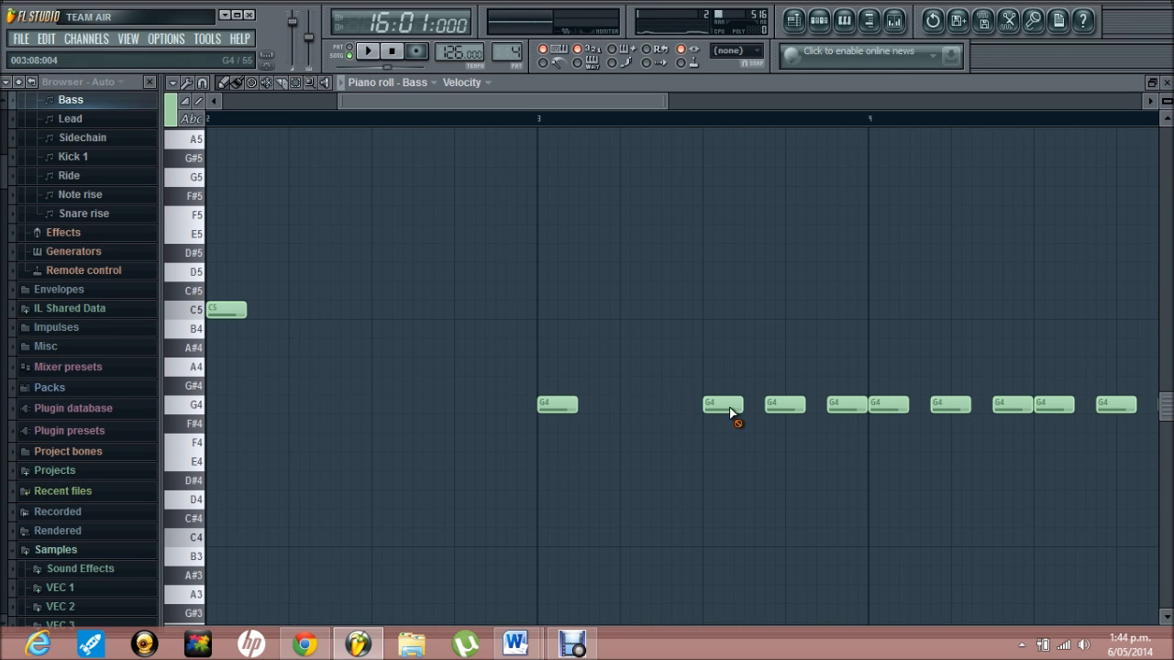
{"action": "left_click_drag", "start_coordinate": [502, 98], "coordinate": [234, 96]}
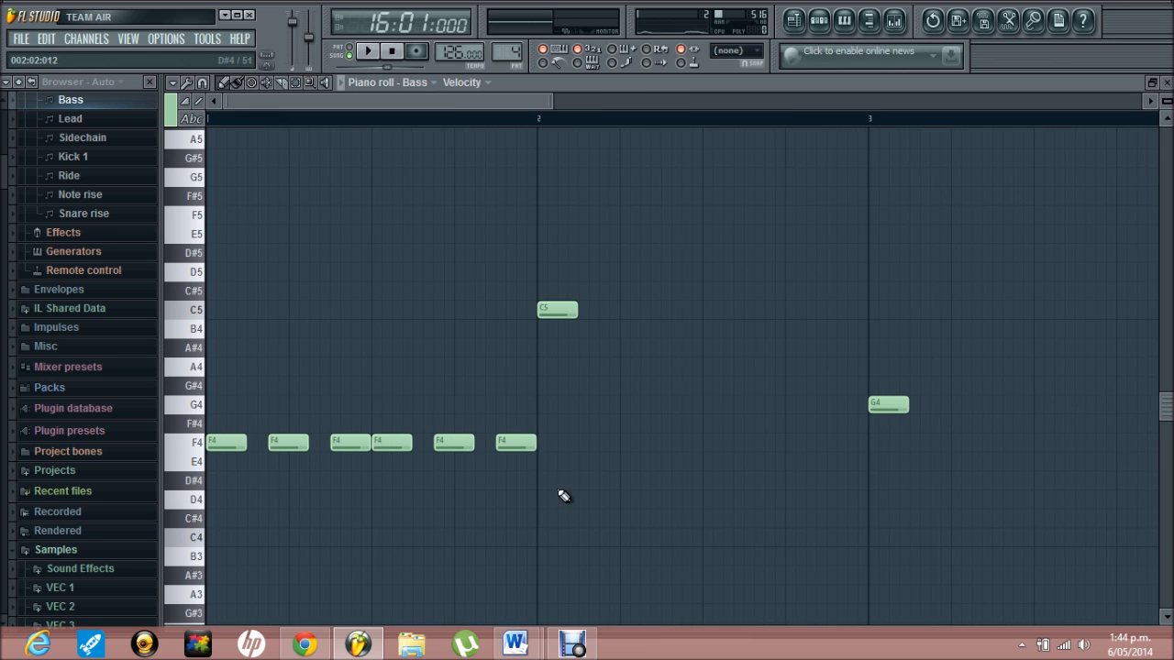
{"action": "left_click_drag", "start_coordinate": [516, 449], "coordinate": [297, 459]}
{"action": "left_click_drag", "start_coordinate": [373, 99], "coordinate": [622, 139]}
{"action": "left_click", "coordinate": [587, 406]}
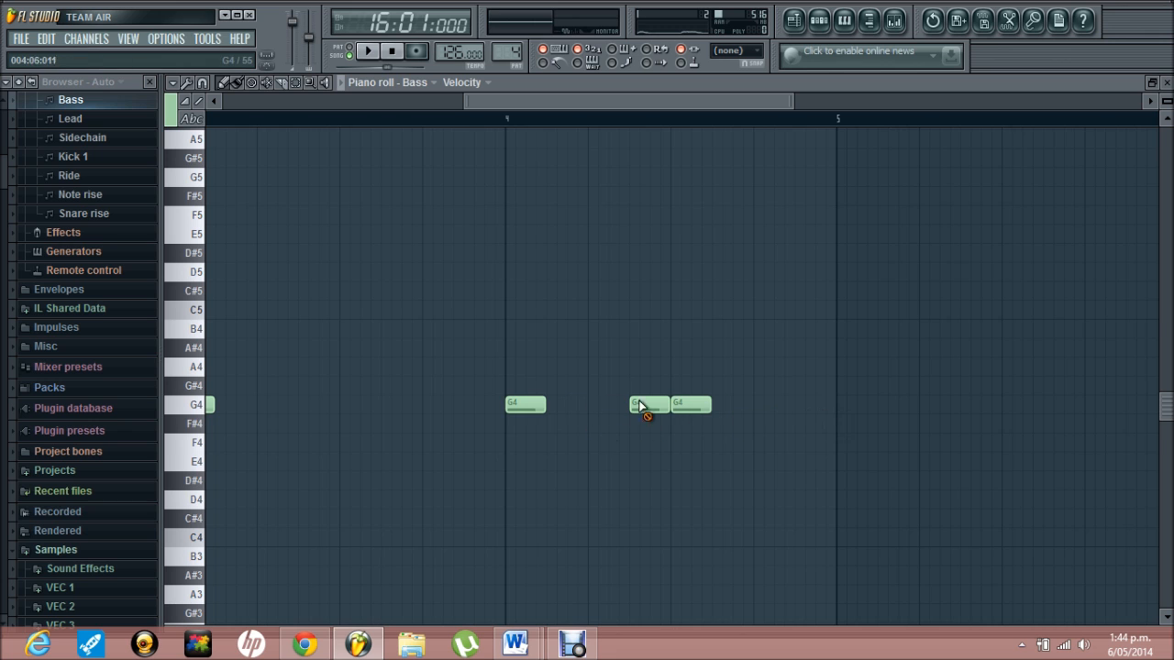
{"action": "left_click_drag", "start_coordinate": [592, 100], "coordinate": [147, 156]}
- Select all remaining Bass notes, lengthen them so the first one fills the whole bar, and return to the playlist
{"action": "key", "text": "ctrl+a"}
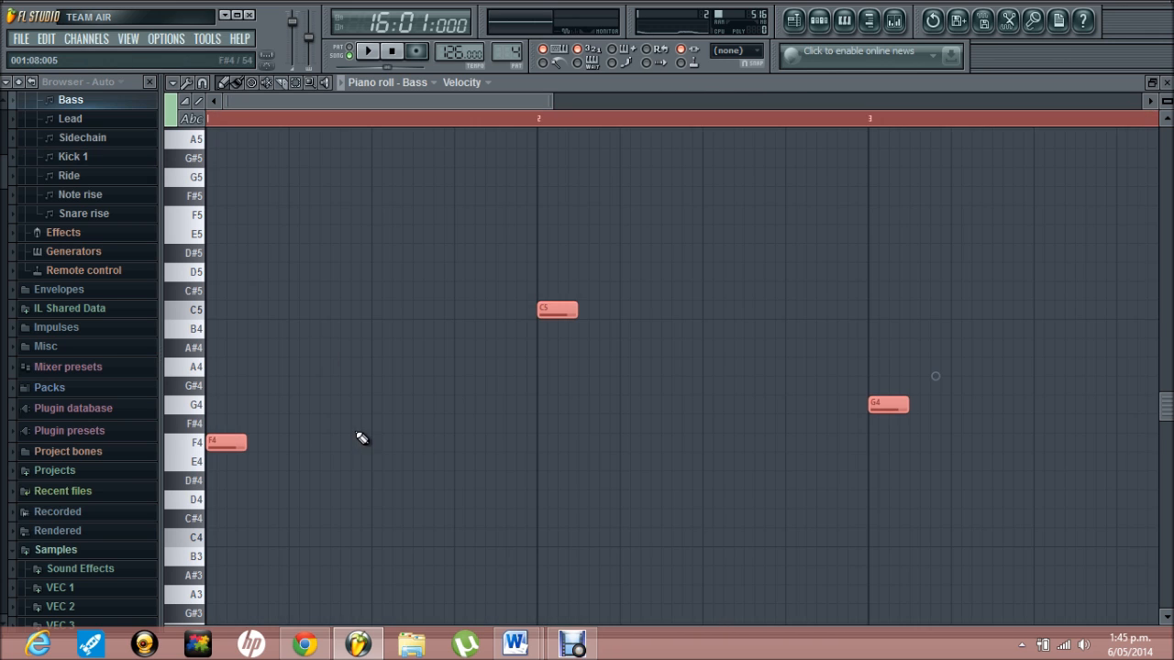
{"action": "left_click_drag", "start_coordinate": [243, 445], "coordinate": [532, 425]}
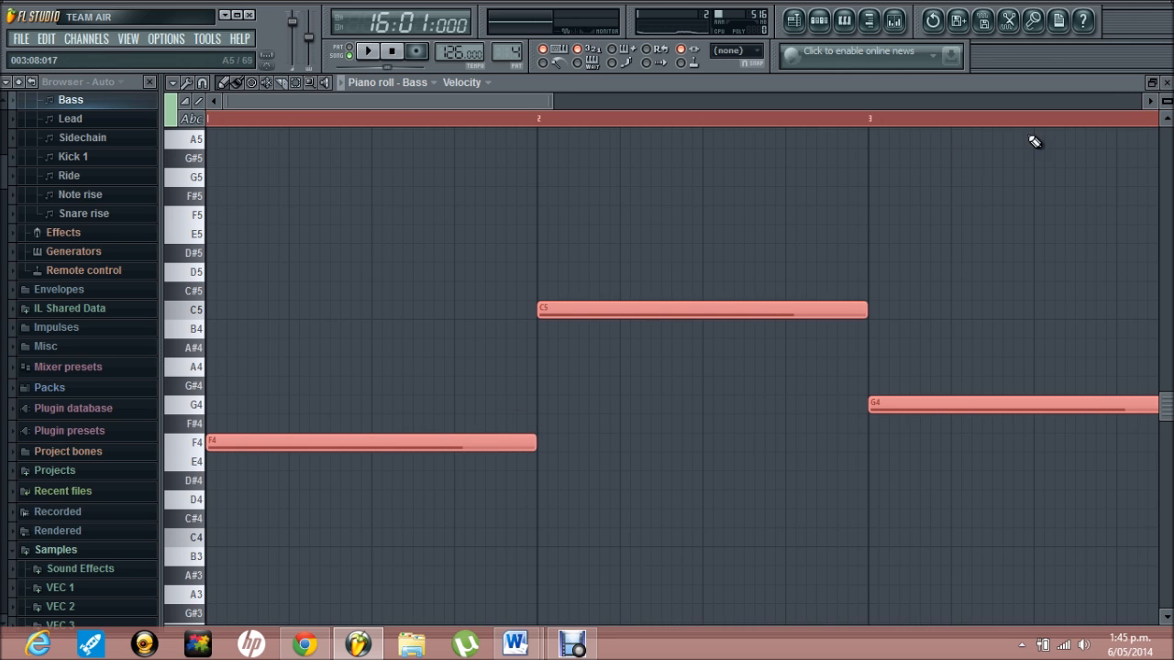
{"action": "left_click", "coordinate": [1163, 82]}
- Play the song from bar 15 through the drop to check the sustained bass notes, including a replay from bar 16
{"action": "left_click_drag", "start_coordinate": [871, 101], "coordinate": [862, 101]}
{"action": "left_click", "coordinate": [700, 123]}
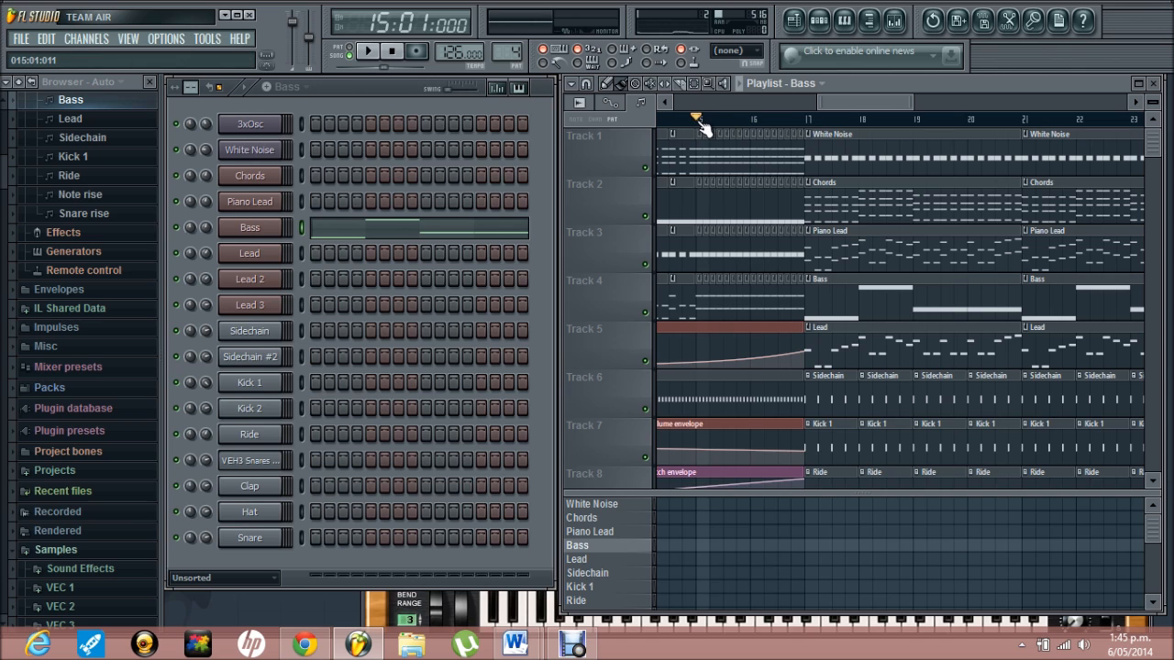
{"action": "key", "text": "space"}
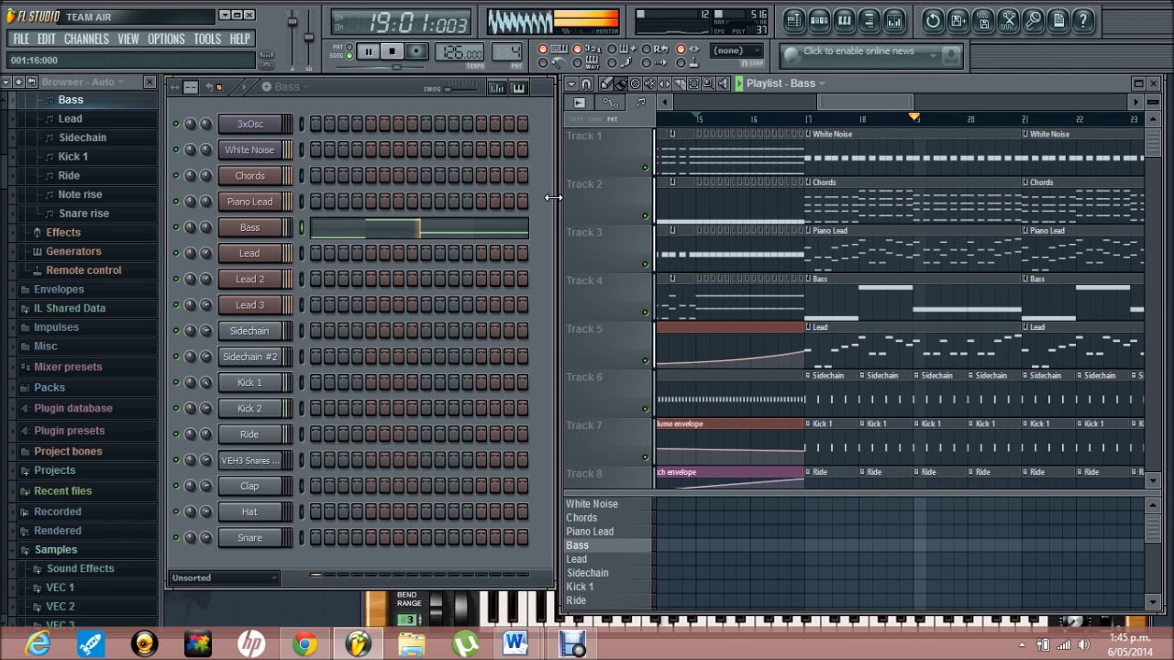
{"action": "left_click", "coordinate": [750, 126]}
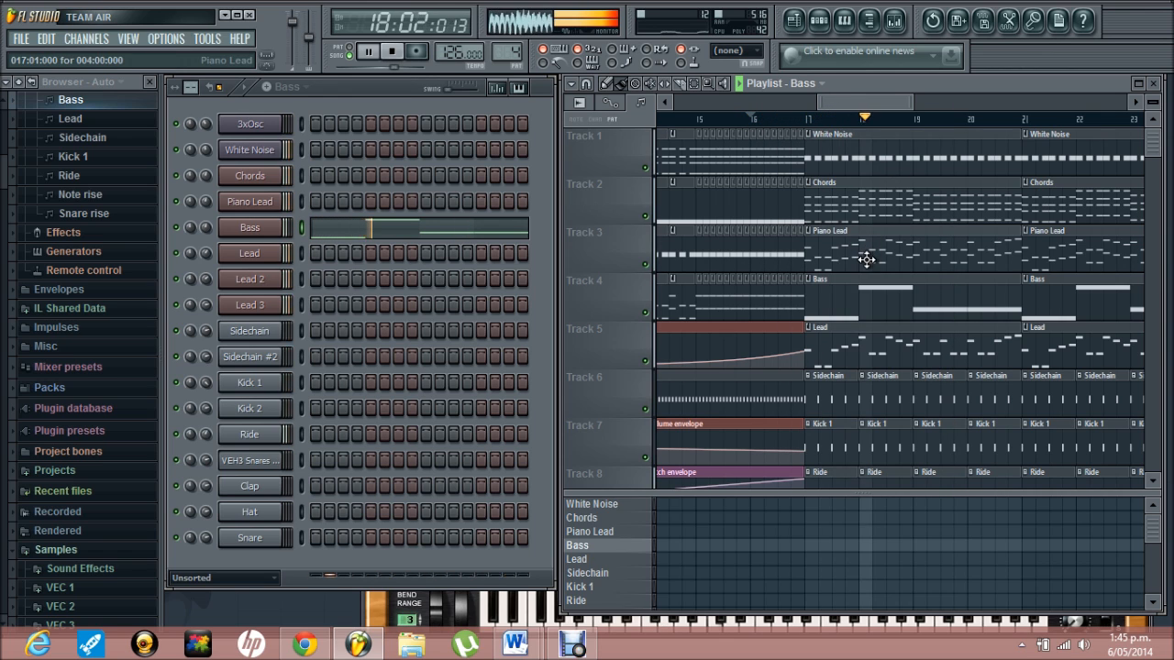
{"action": "left_click_drag", "start_coordinate": [910, 98], "coordinate": [844, 110]}
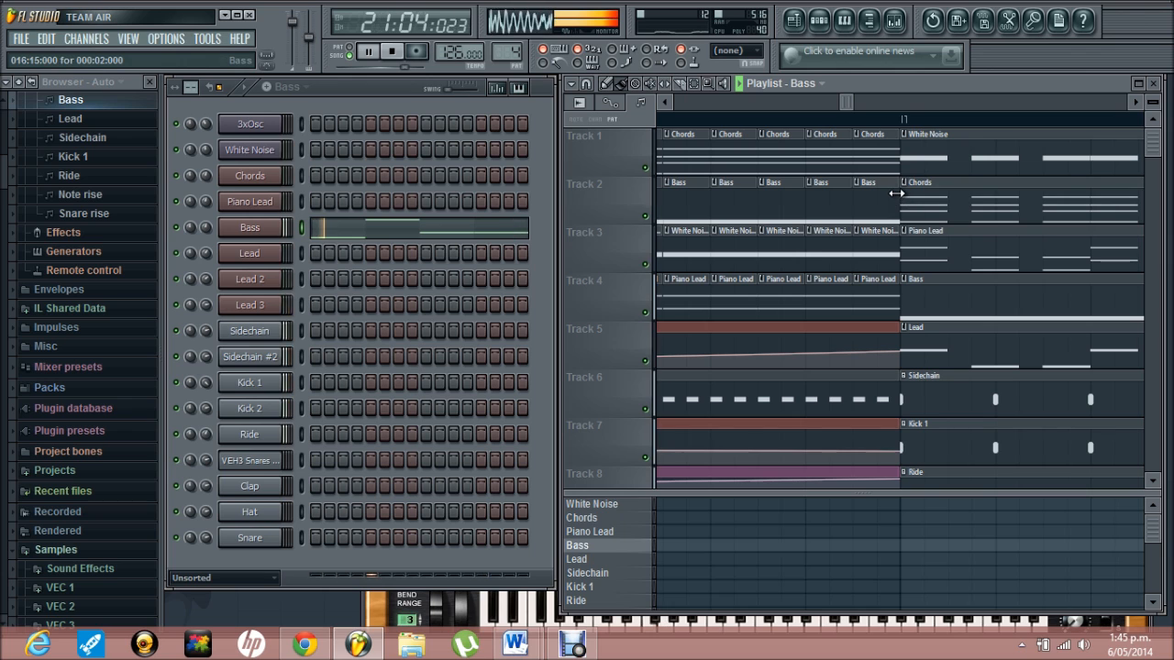
{"action": "left_click", "coordinate": [848, 117]}
{"action": "left_click_drag", "start_coordinate": [854, 107], "coordinate": [936, 103]}
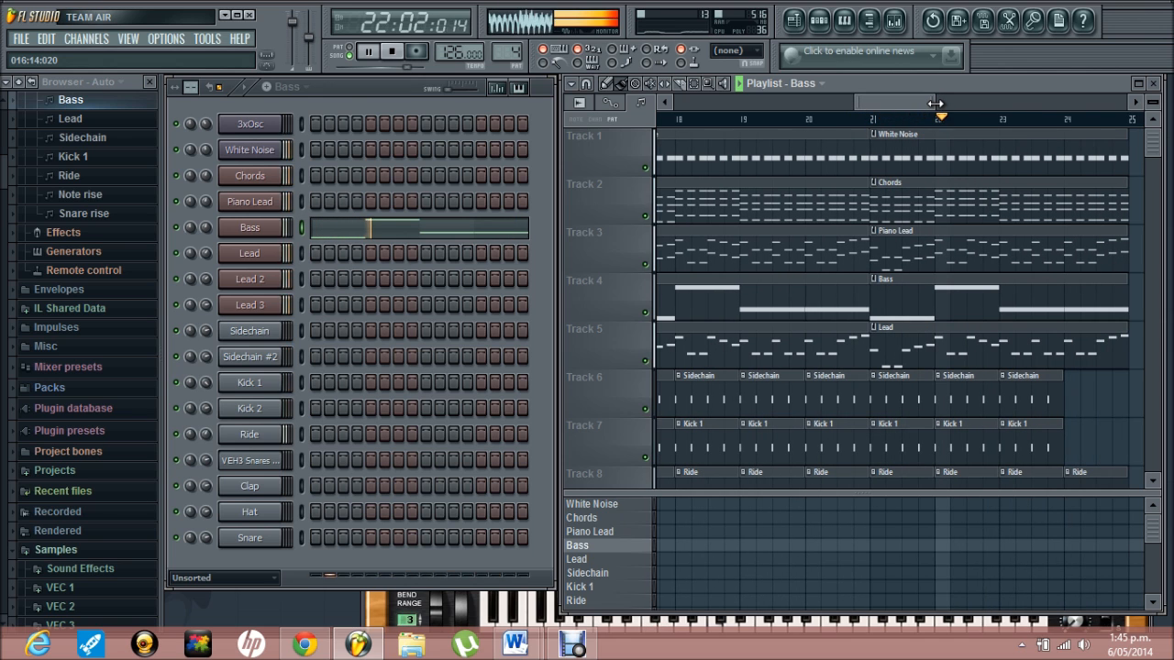
{"action": "left_click_drag", "start_coordinate": [909, 106], "coordinate": [920, 103]}
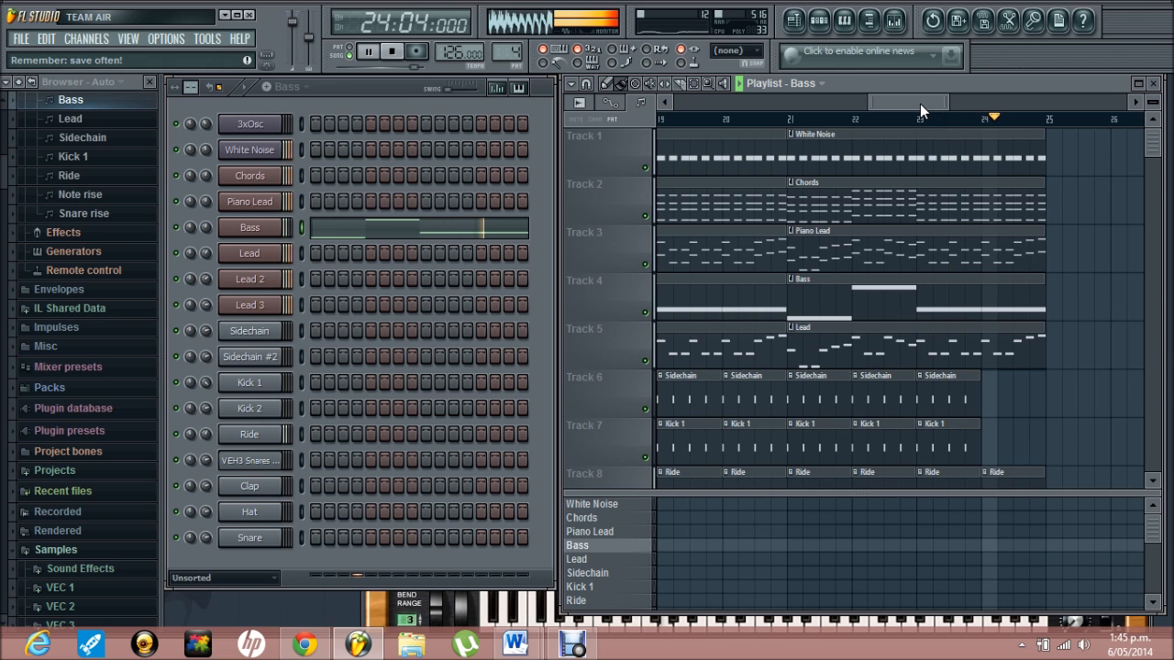
{"action": "key", "text": "space"}
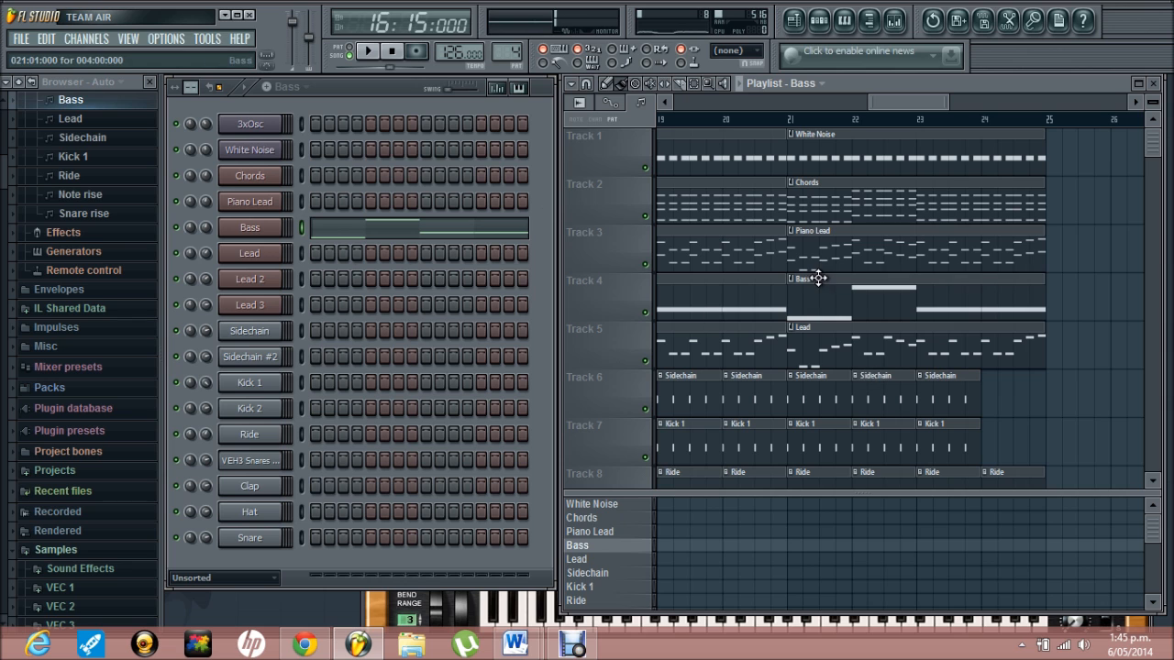
- Clone the Lead 3 channel and copy the Lead pattern's melody into the clone
{"action": "double_click", "coordinate": [848, 340]}
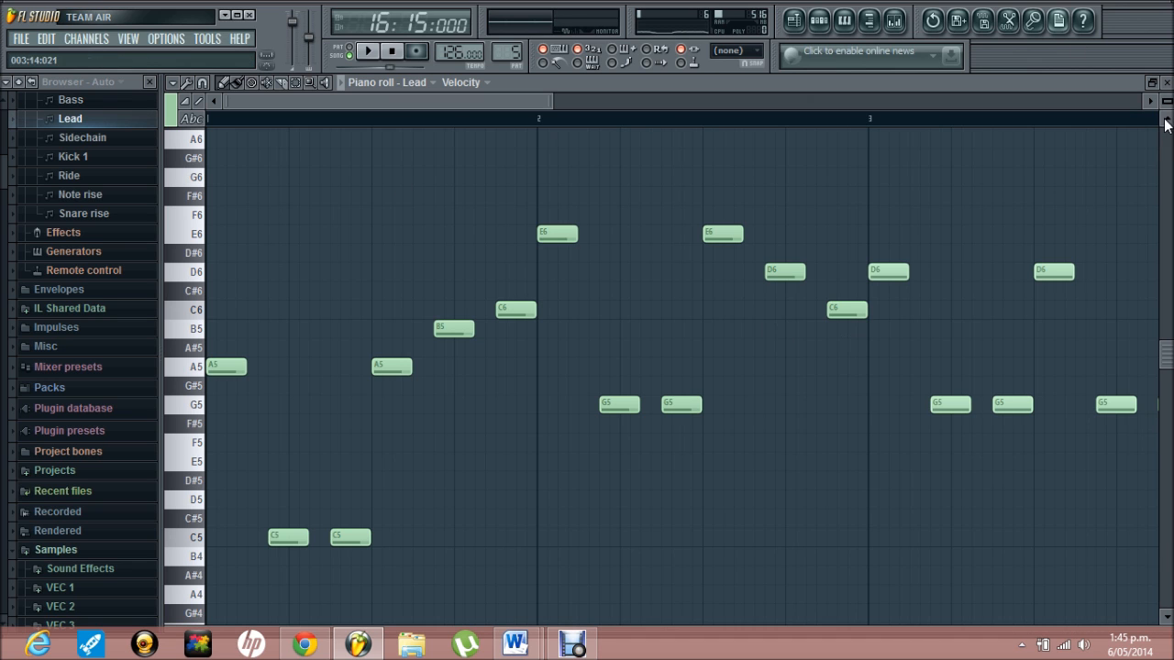
{"action": "left_click", "coordinate": [1166, 85]}
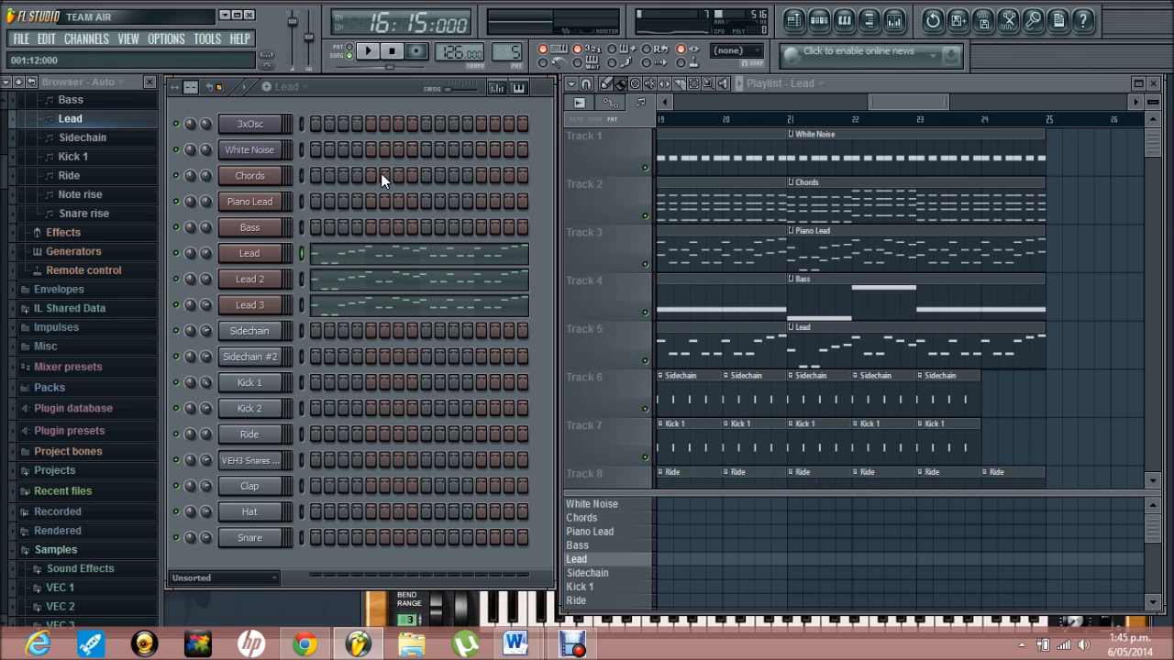
{"action": "right_click", "coordinate": [253, 311]}
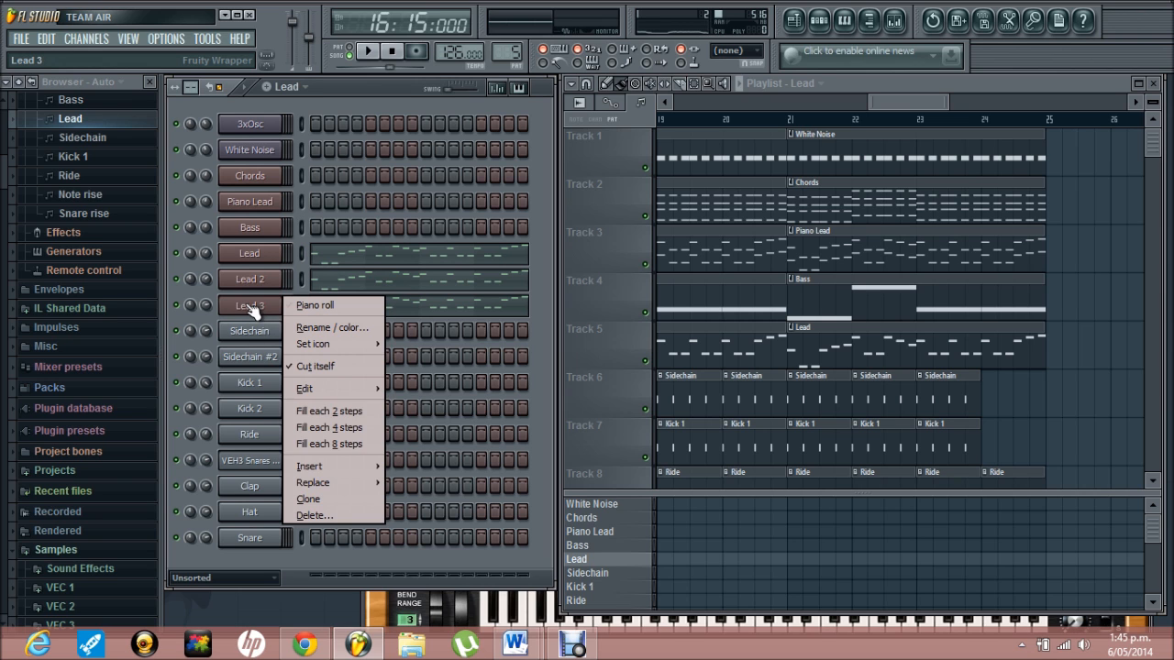
{"action": "left_click", "coordinate": [309, 497]}
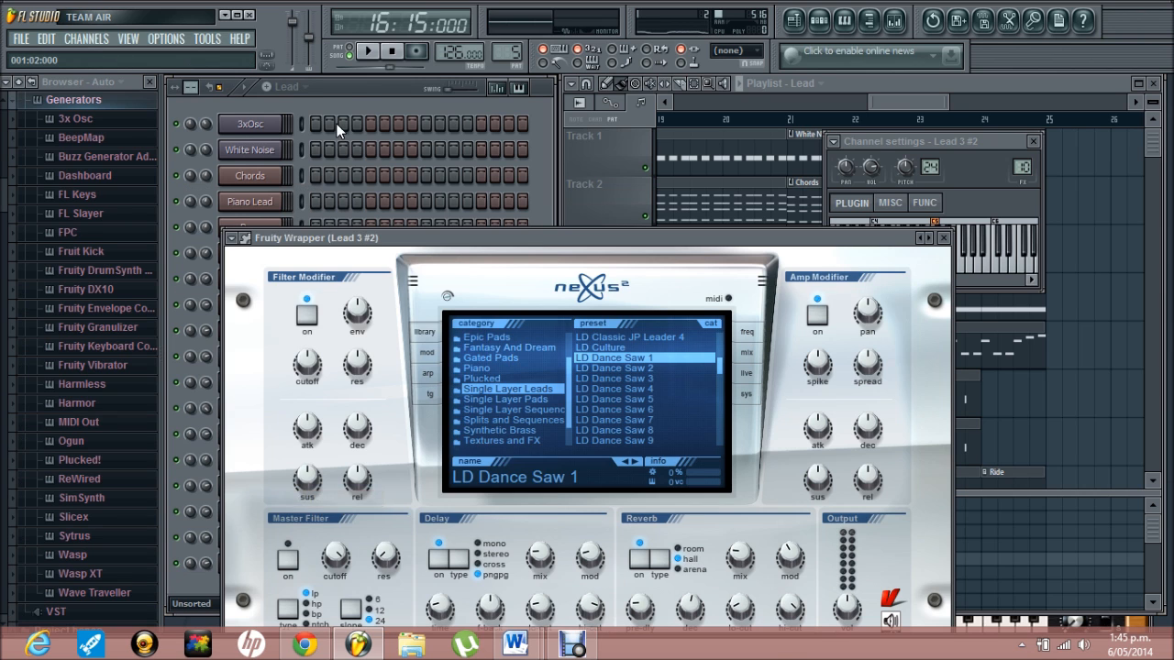
{"action": "left_click", "coordinate": [346, 90]}
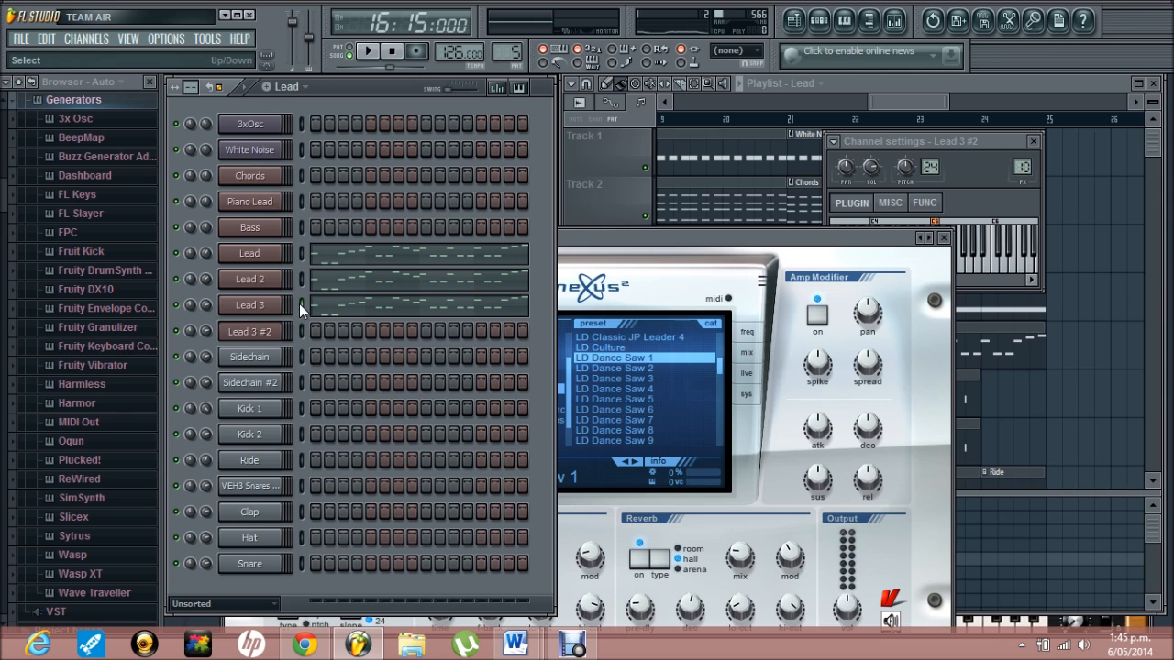
- Rename the cloned lead channel as Lead 4
{"action": "right_click", "coordinate": [262, 334]}
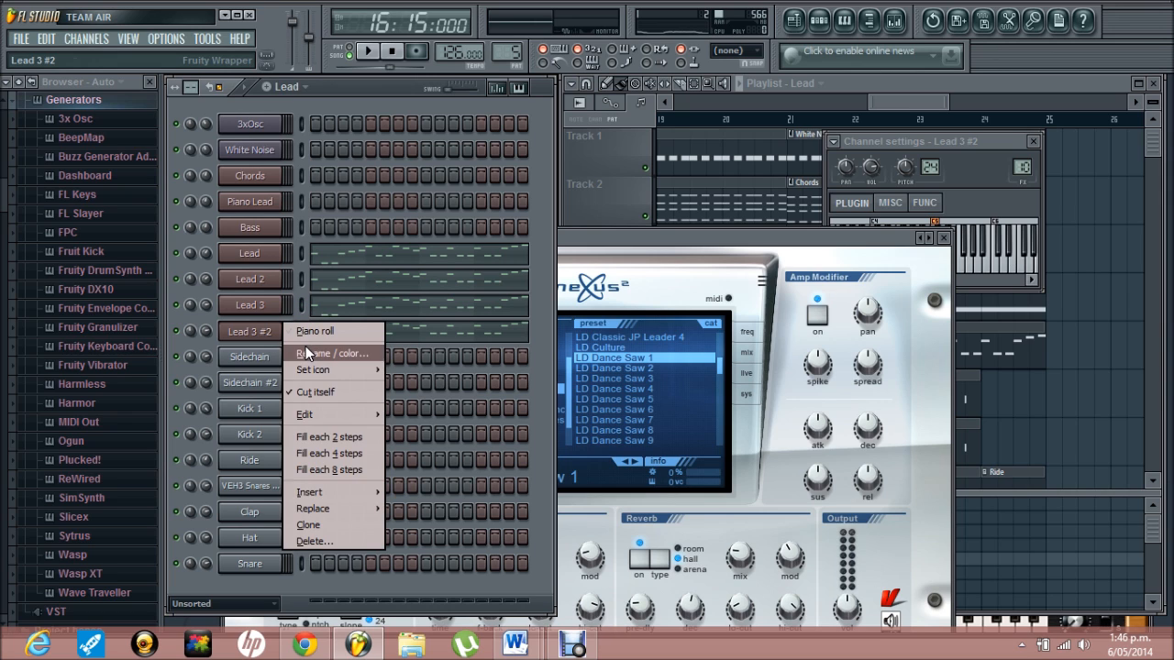
{"action": "left_click", "coordinate": [303, 344]}
{"action": "type", "text": "Lead 4"}
{"action": "key", "text": "Return"}
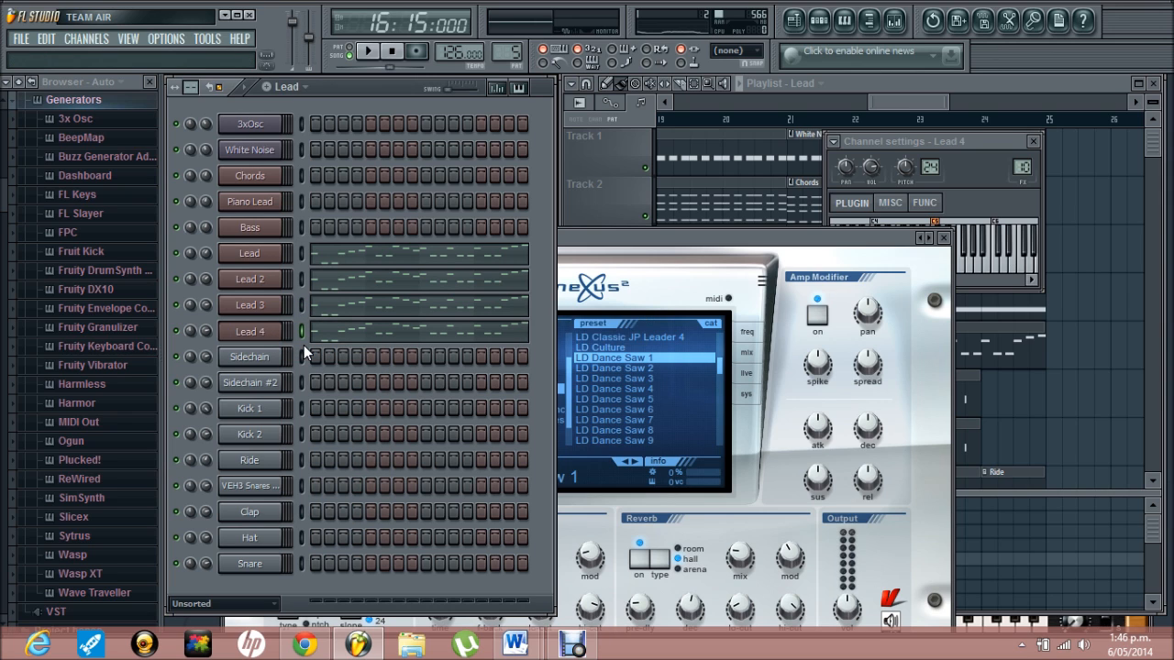
- Load the Nexus preset SQ The Beach from the Splits and Sequences category into Lead 4
{"action": "left_click", "coordinate": [632, 238]}
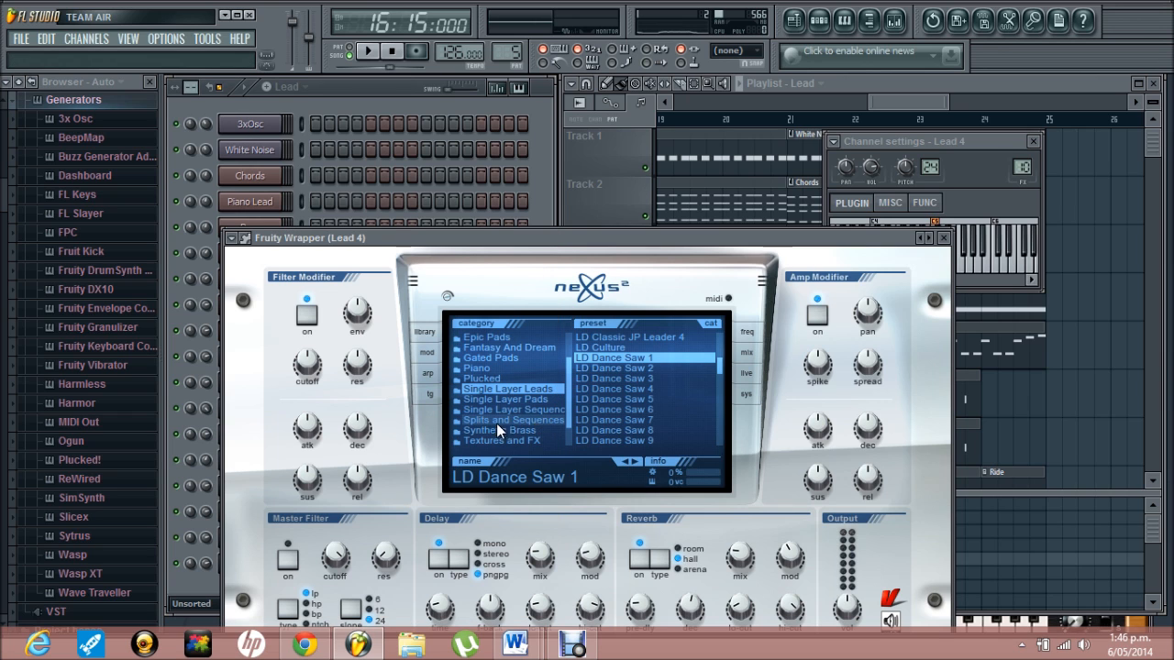
{"action": "left_click", "coordinate": [529, 420]}
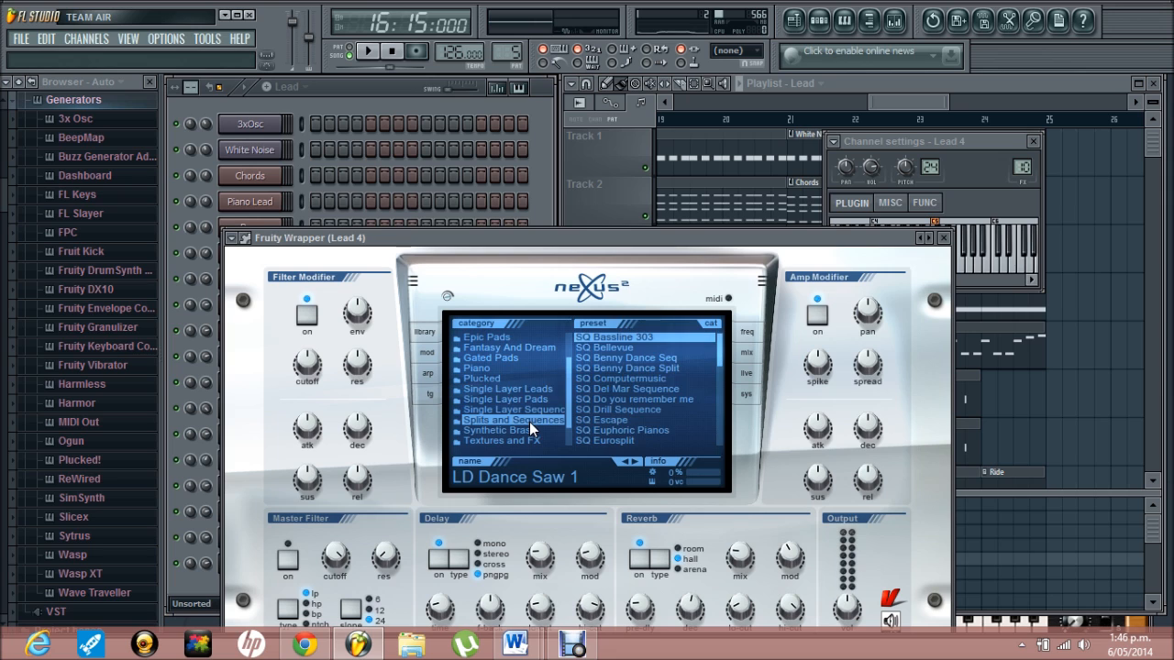
{"action": "scroll", "coordinate": [648, 414], "scroll_direction": "down", "scroll_amount": 5}
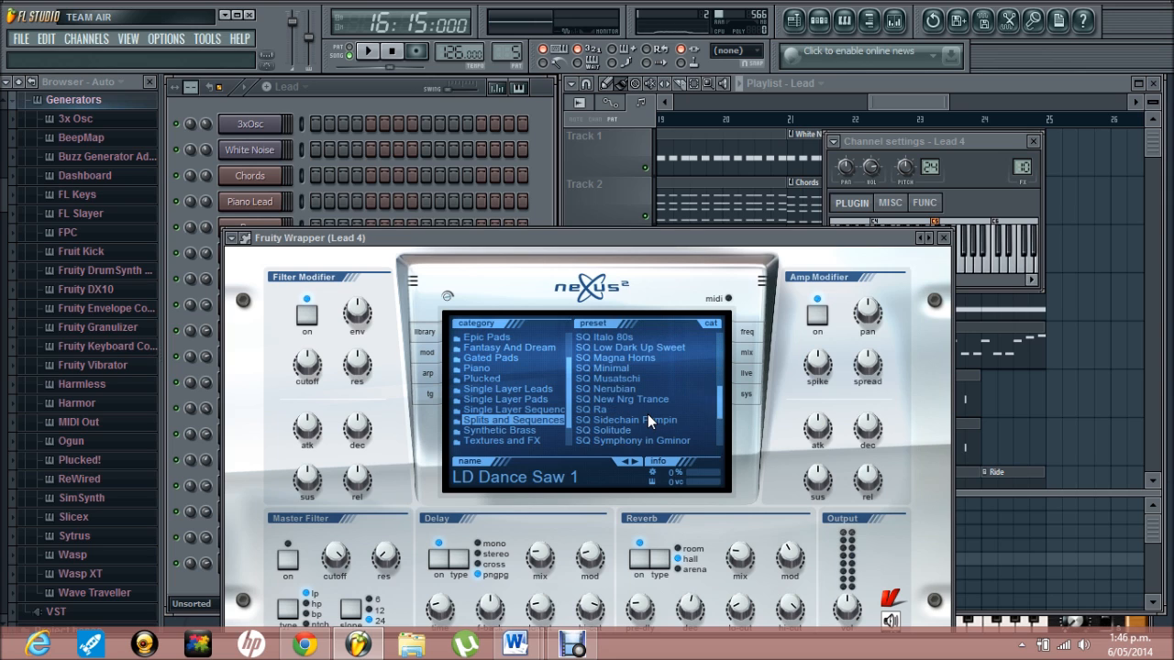
{"action": "left_click", "coordinate": [639, 430]}
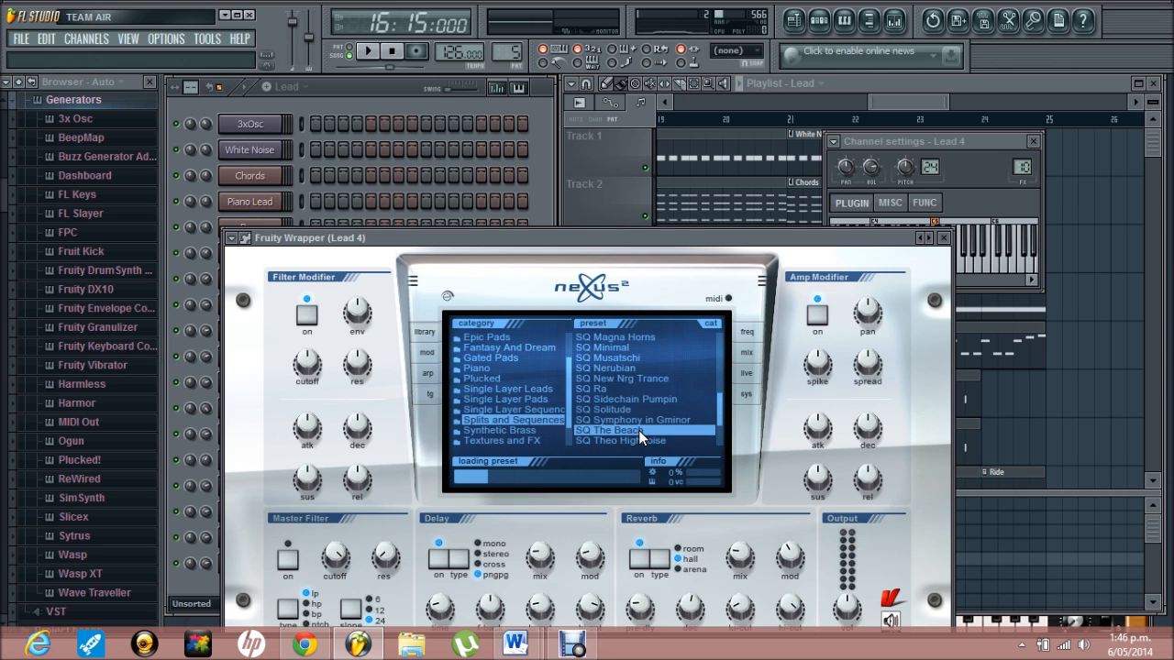
- Play the Lead pattern on its own to hear Lead 4, and turn off the delay and reverb in its Nexus settings
{"action": "left_click", "coordinate": [381, 89]}
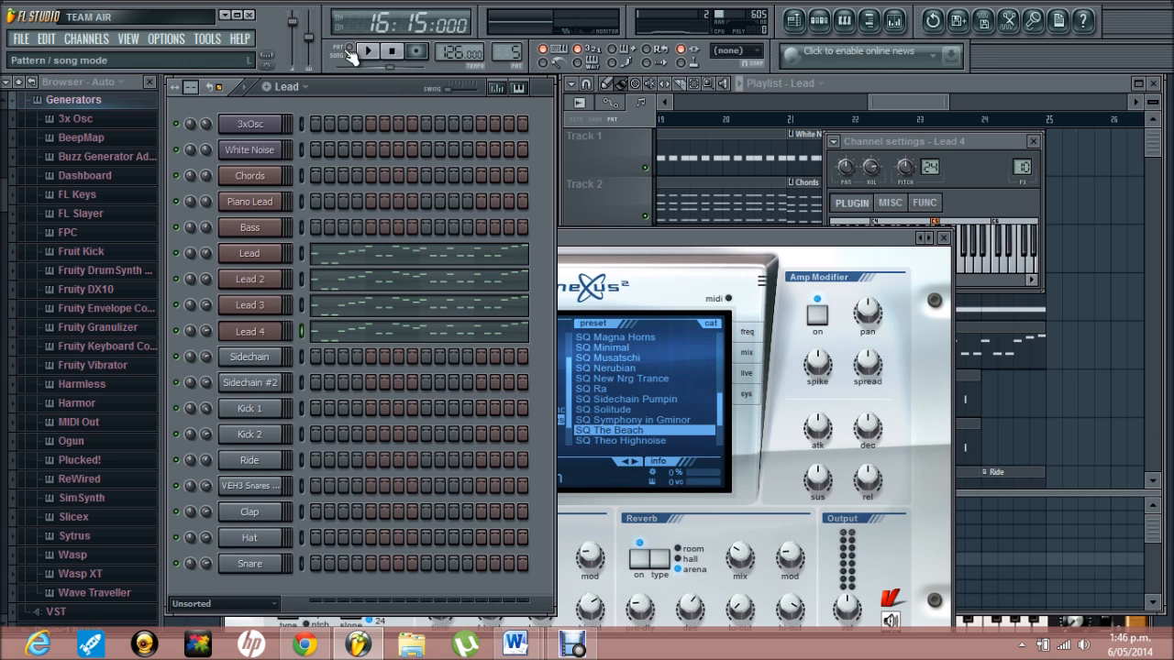
{"action": "key", "text": "space"}
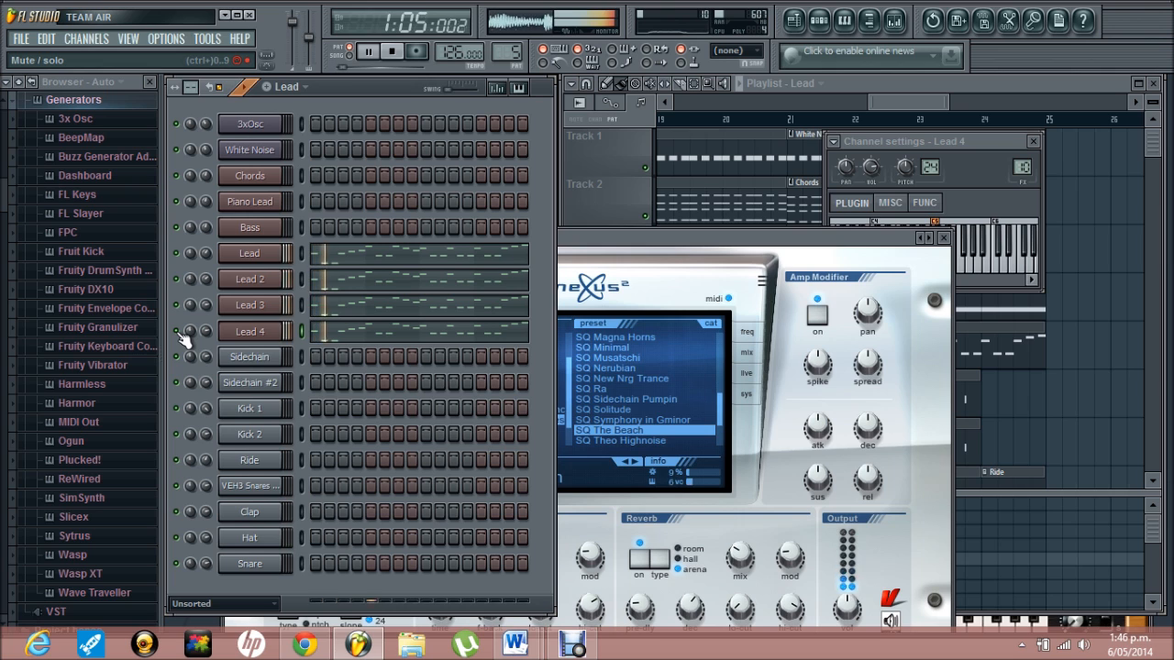
{"action": "key", "text": "space"}
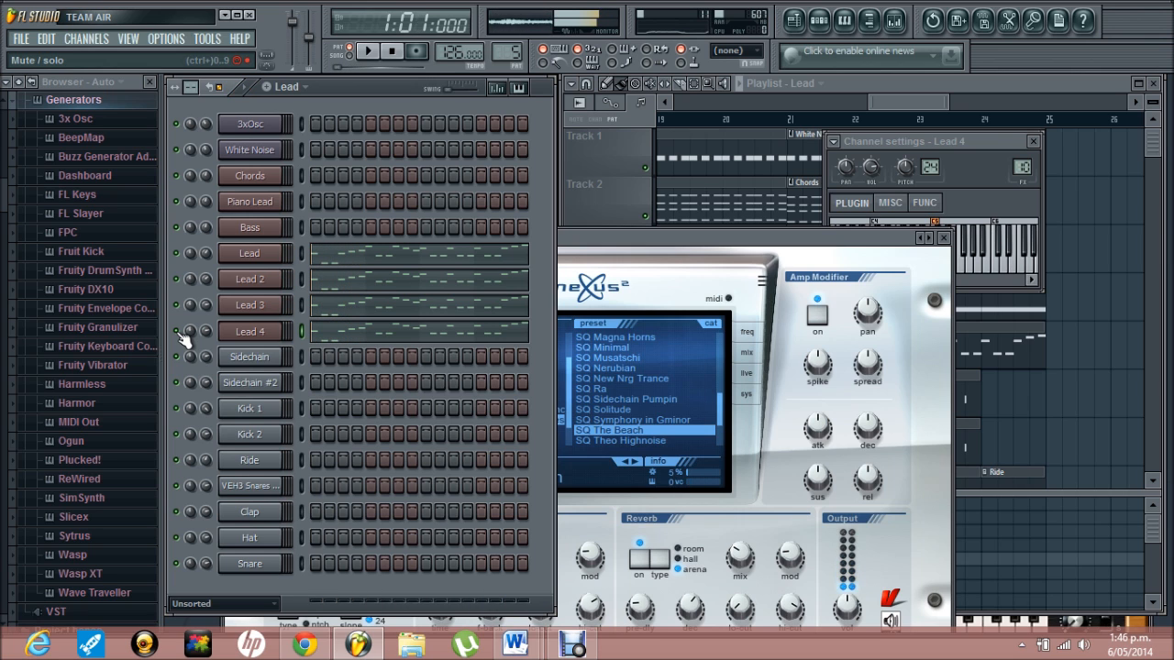
{"action": "left_click", "coordinate": [597, 521]}
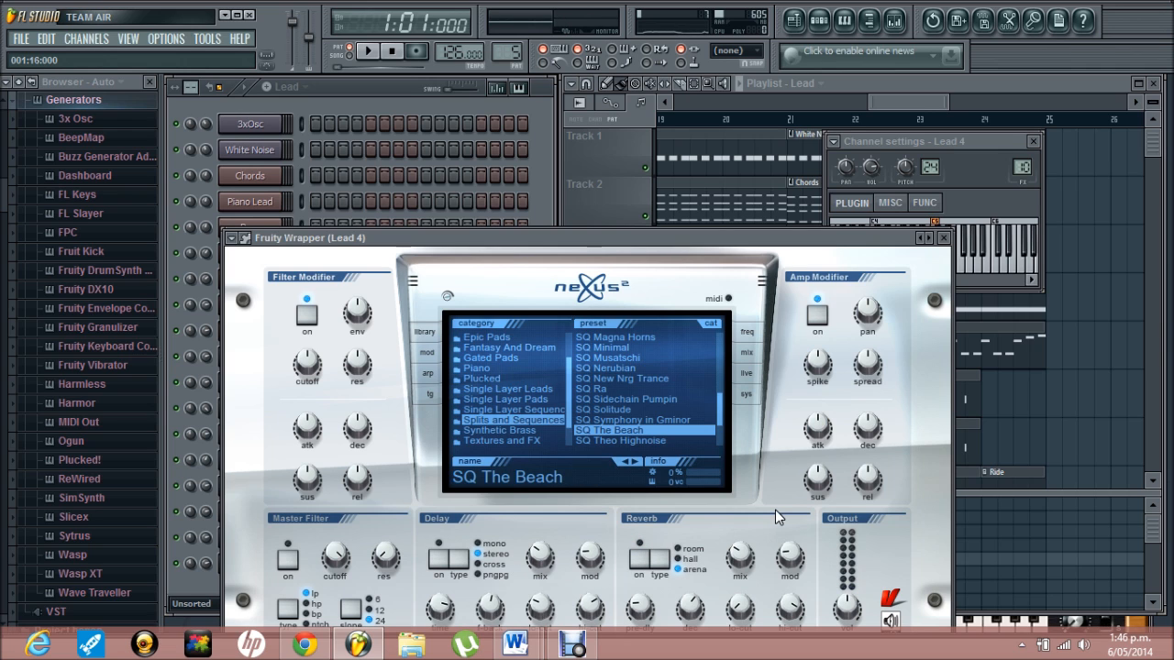
{"action": "key", "text": "z"}
- Transpose all Lead 4 notes up one octave so the melody starts on A6, and play the pattern to check it
{"action": "left_click", "coordinate": [362, 92]}
{"action": "left_click", "coordinate": [327, 340]}
{"action": "scroll", "coordinate": [327, 339], "scroll_direction": "down", "scroll_amount": 3}
{"action": "key", "text": "ctrl+a"}
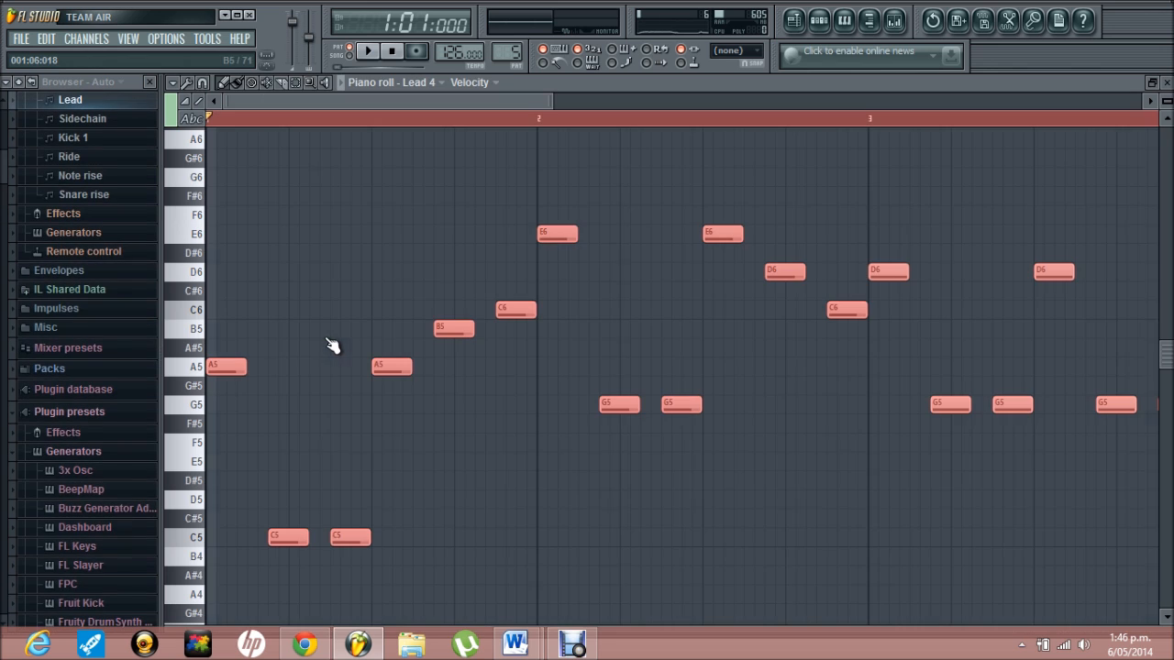
{"action": "left_click_drag", "start_coordinate": [231, 369], "coordinate": [227, 153]}
{"action": "key", "text": "space"}
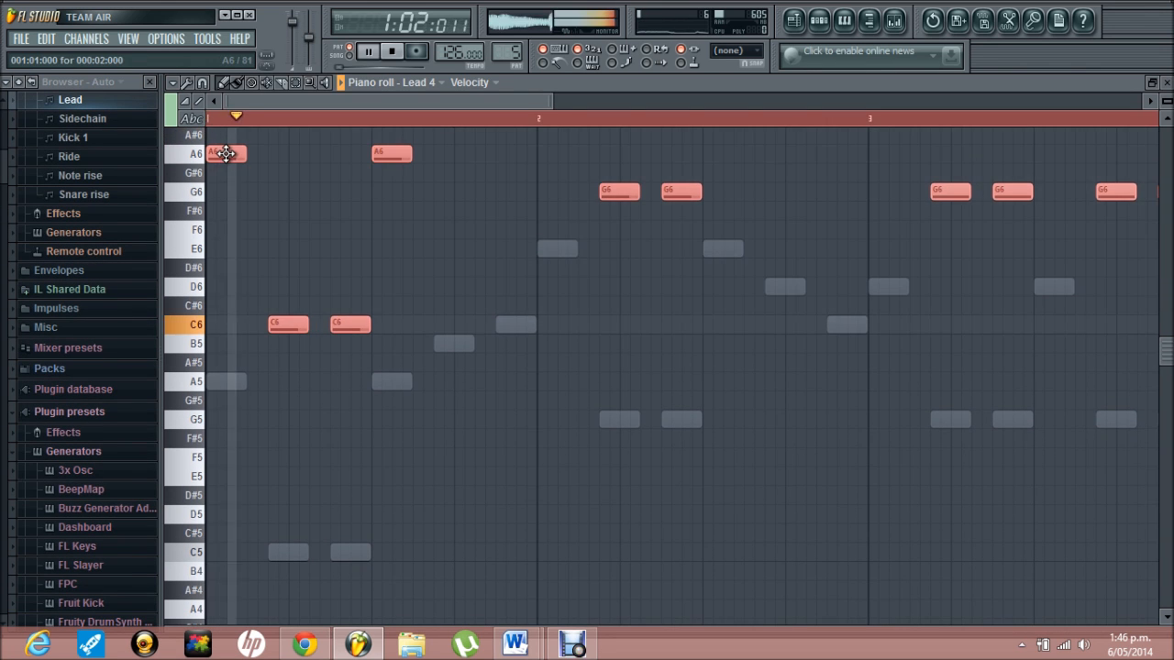
{"action": "scroll", "coordinate": [226, 153], "scroll_direction": "up", "scroll_amount": 5}
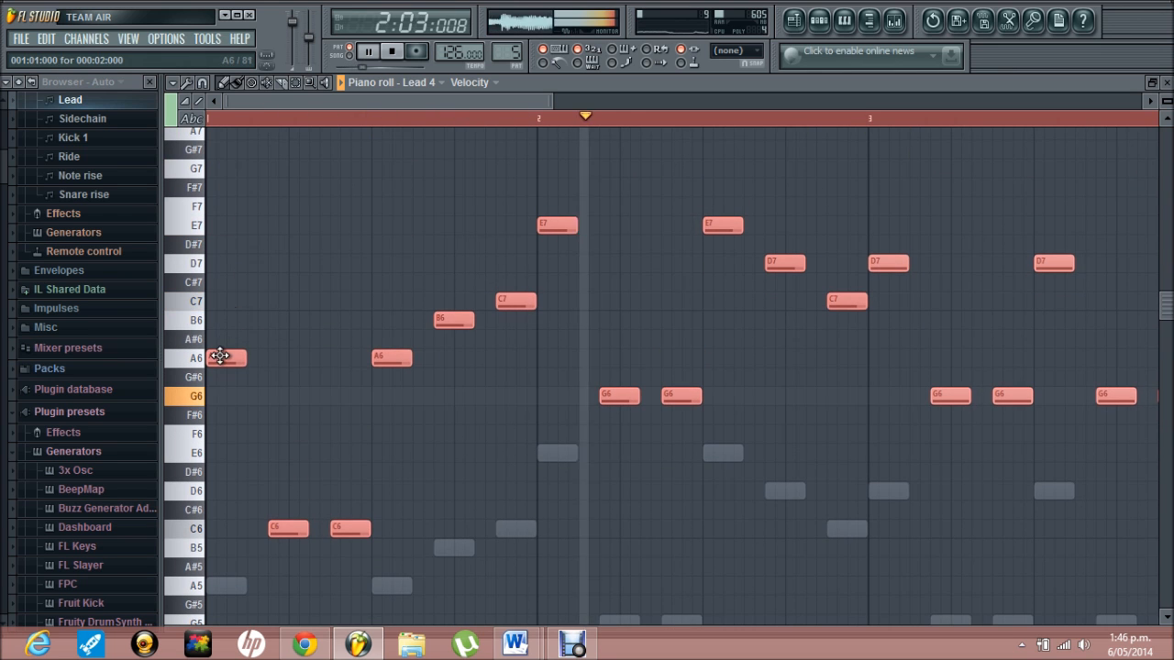
{"action": "key", "text": "space"}
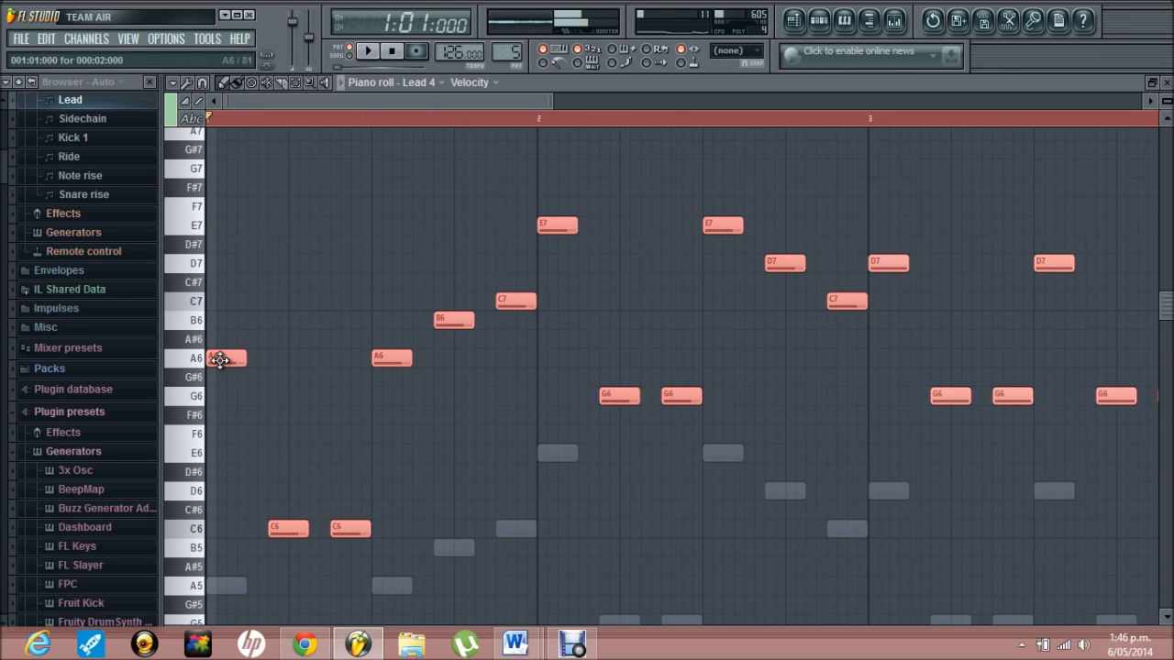
- Duplicate the Lead 4 melody one octave higher, starting on A7, and play the layered notes
{"action": "left_click_drag", "start_coordinate": [219, 361], "coordinate": [218, 250]}
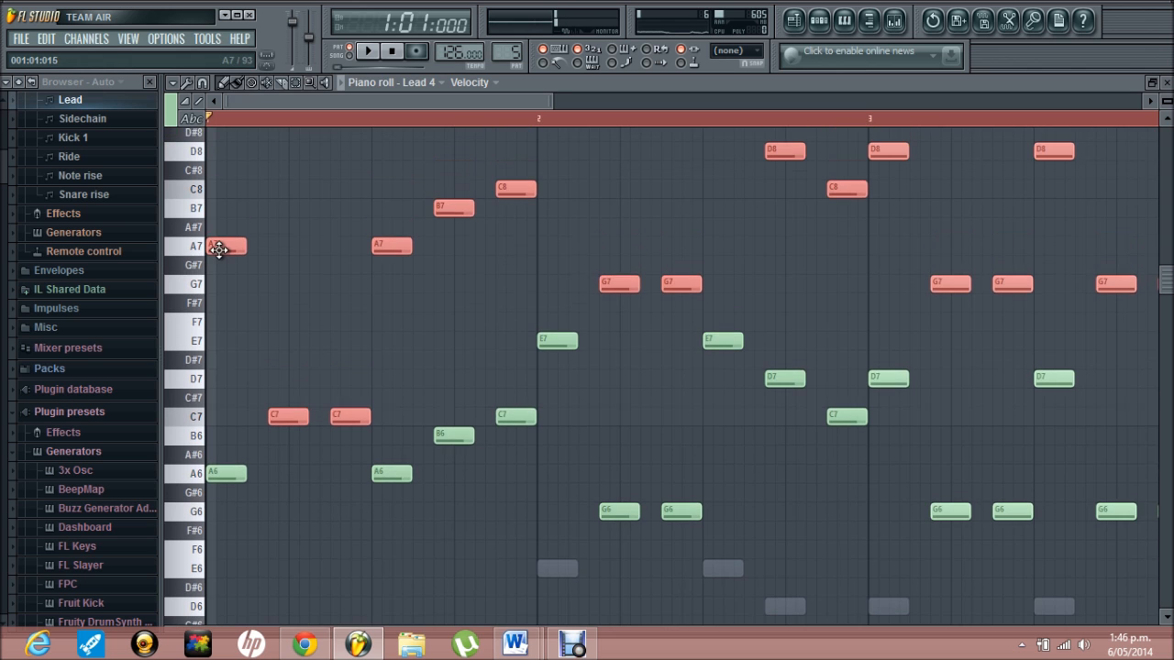
{"action": "key", "text": "space"}
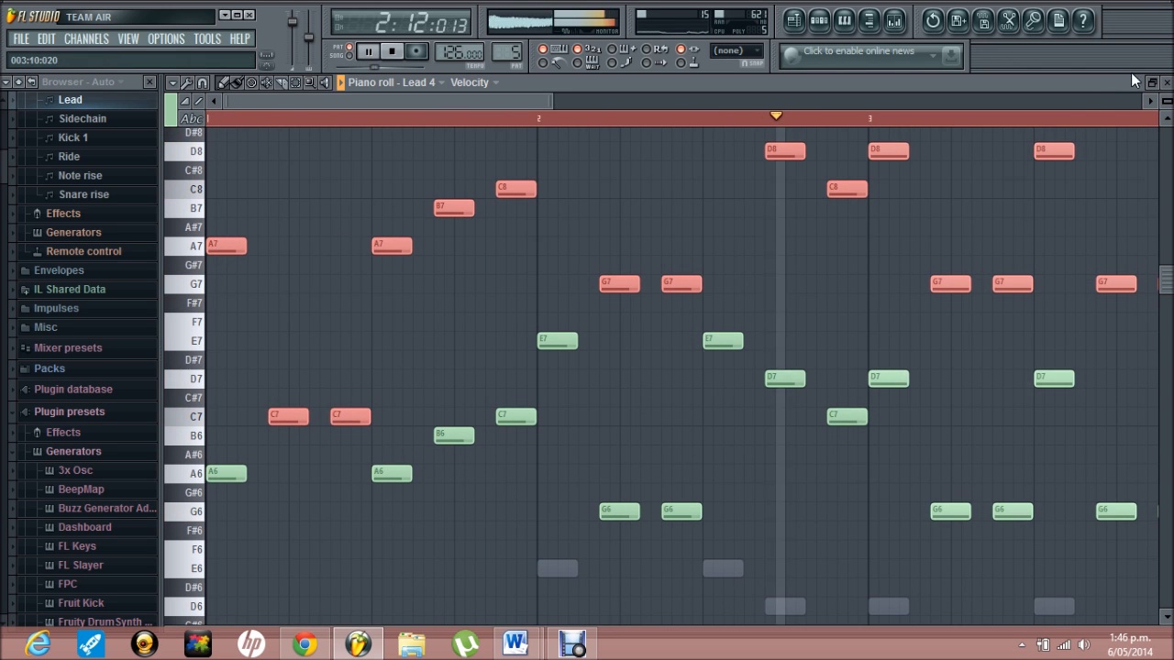
- Close the piano roll and adjust the volumes of Lead 4 and Lead 2 during pattern playback, with Lead 2 at 62%
{"action": "left_click", "coordinate": [1167, 83]}
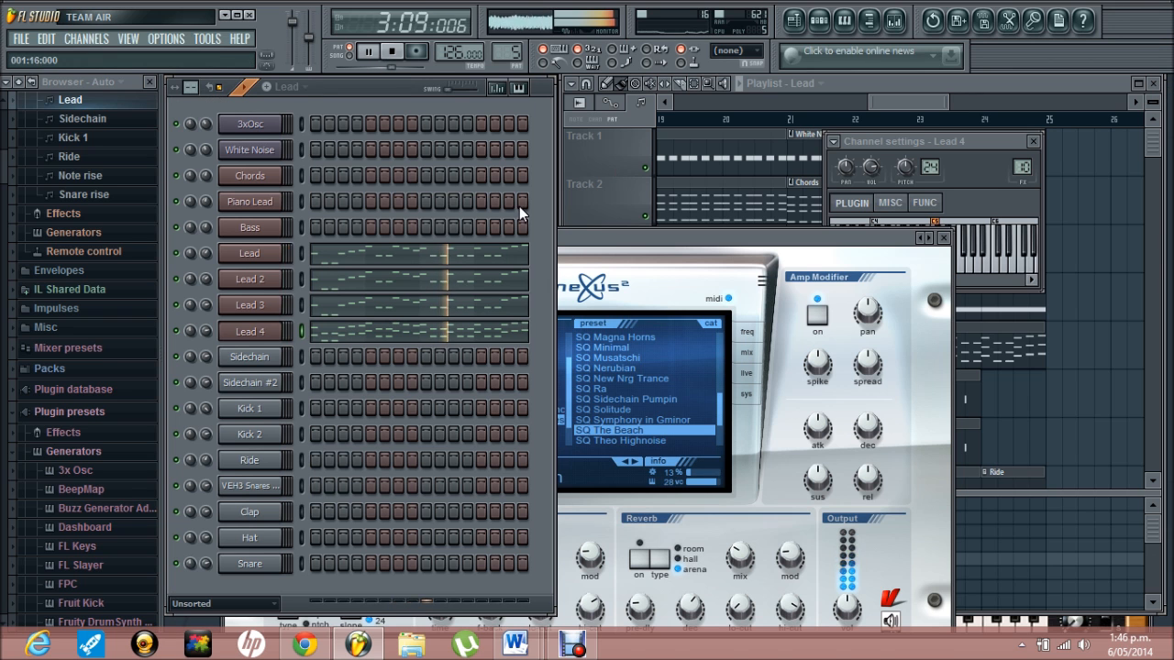
{"action": "left_click", "coordinate": [212, 331]}
{"action": "left_click_drag", "start_coordinate": [212, 331], "coordinate": [212, 331]}
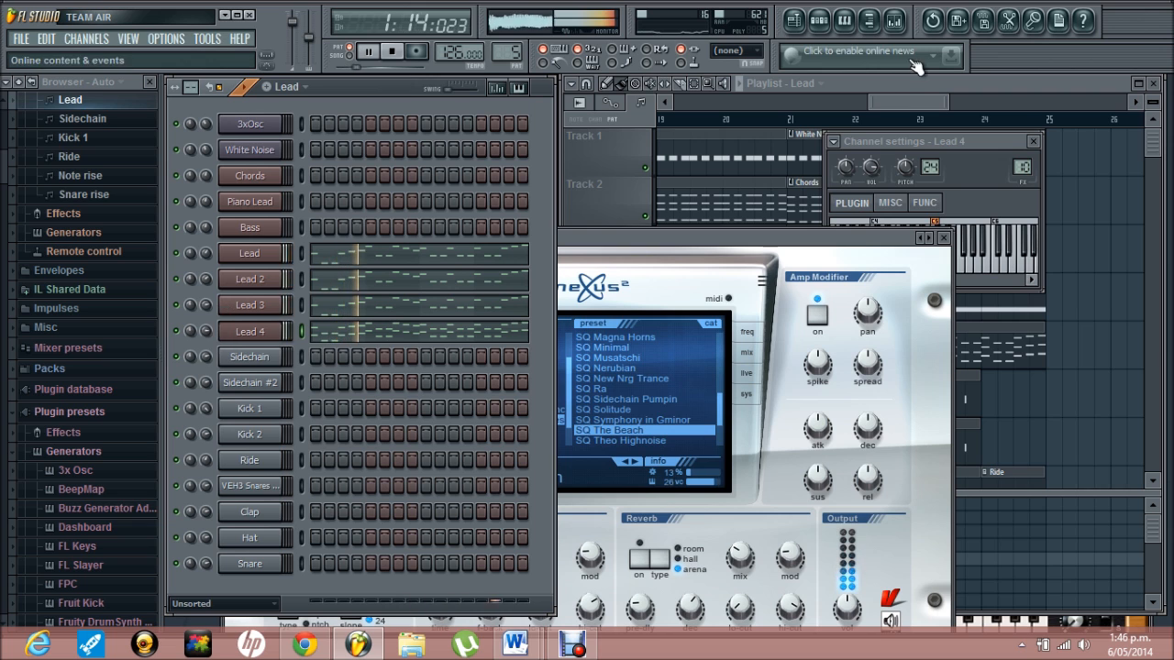
{"action": "left_click", "coordinate": [902, 88]}
{"action": "left_click_drag", "start_coordinate": [873, 100], "coordinate": [813, 103]}
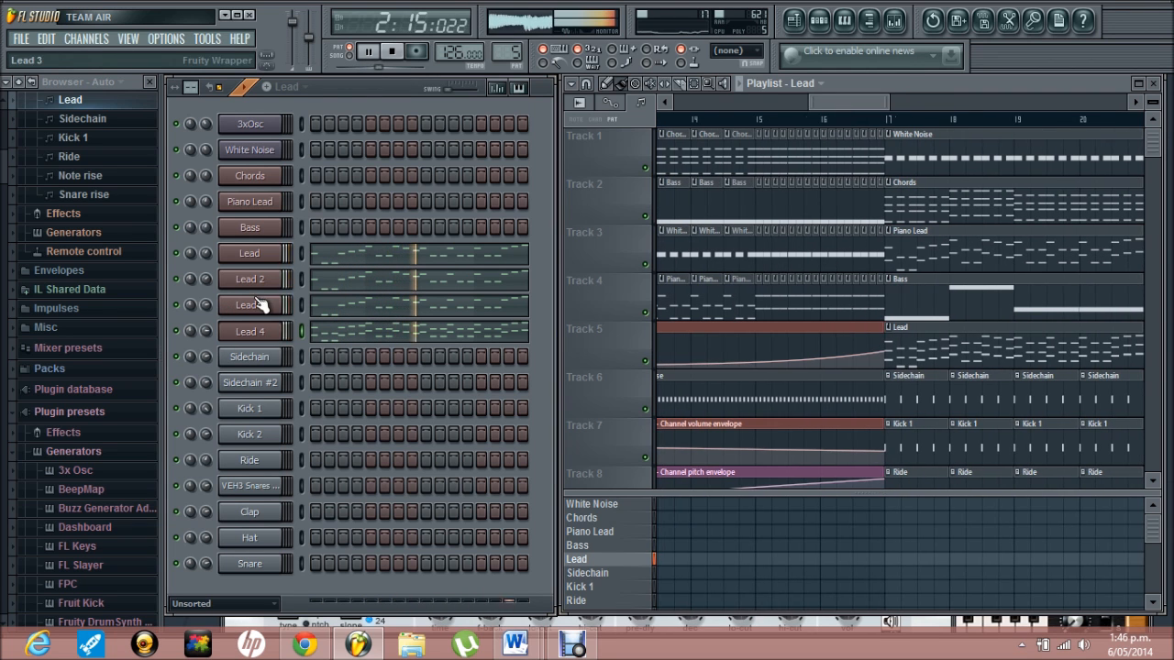
{"action": "left_click", "coordinate": [211, 281]}
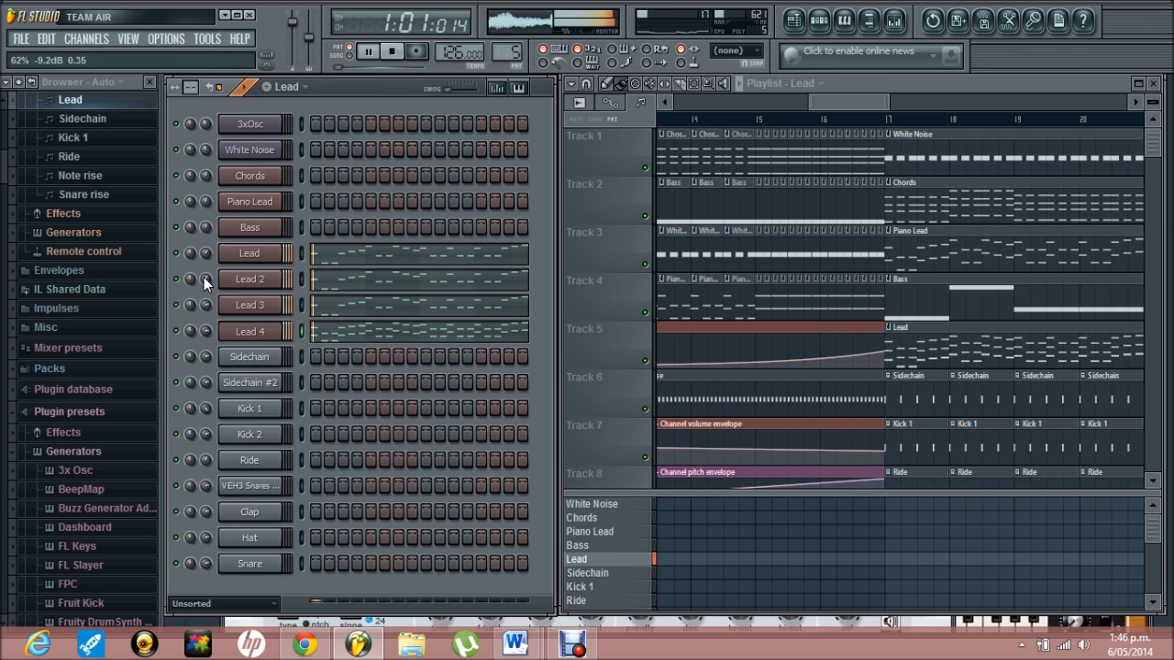
- Play the song from bar 15 through the buildup and drop, and check the mixer levels
{"action": "left_click", "coordinate": [760, 118]}
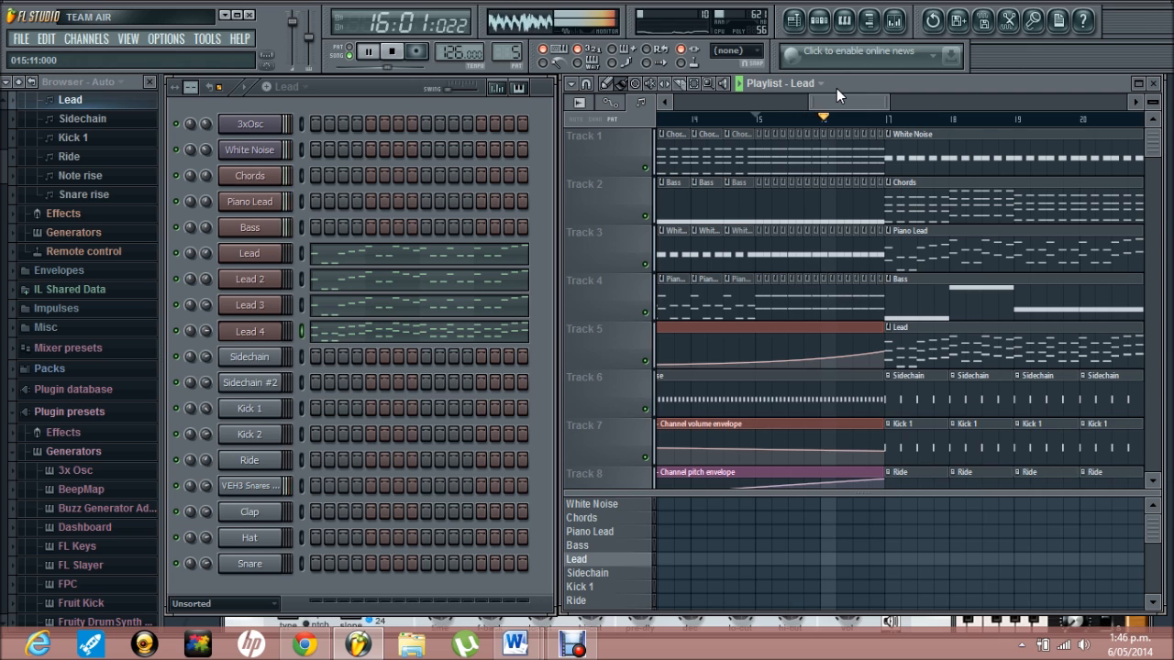
{"action": "left_click_drag", "start_coordinate": [836, 101], "coordinate": [849, 99]}
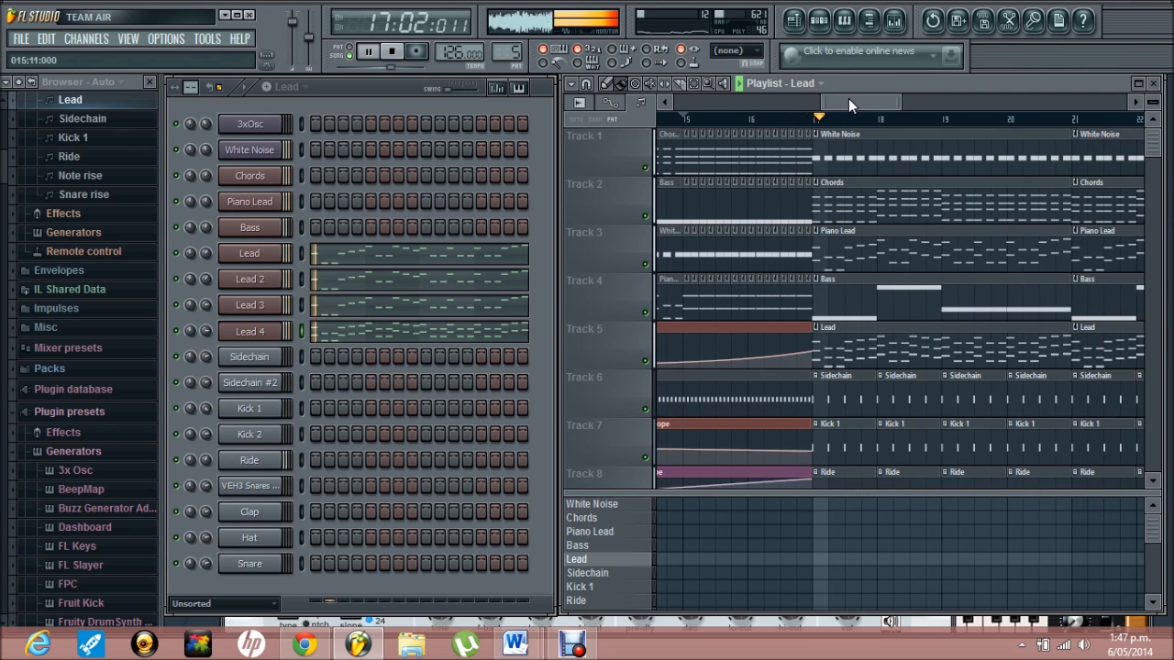
{"action": "left_click_drag", "start_coordinate": [841, 100], "coordinate": [842, 99]}
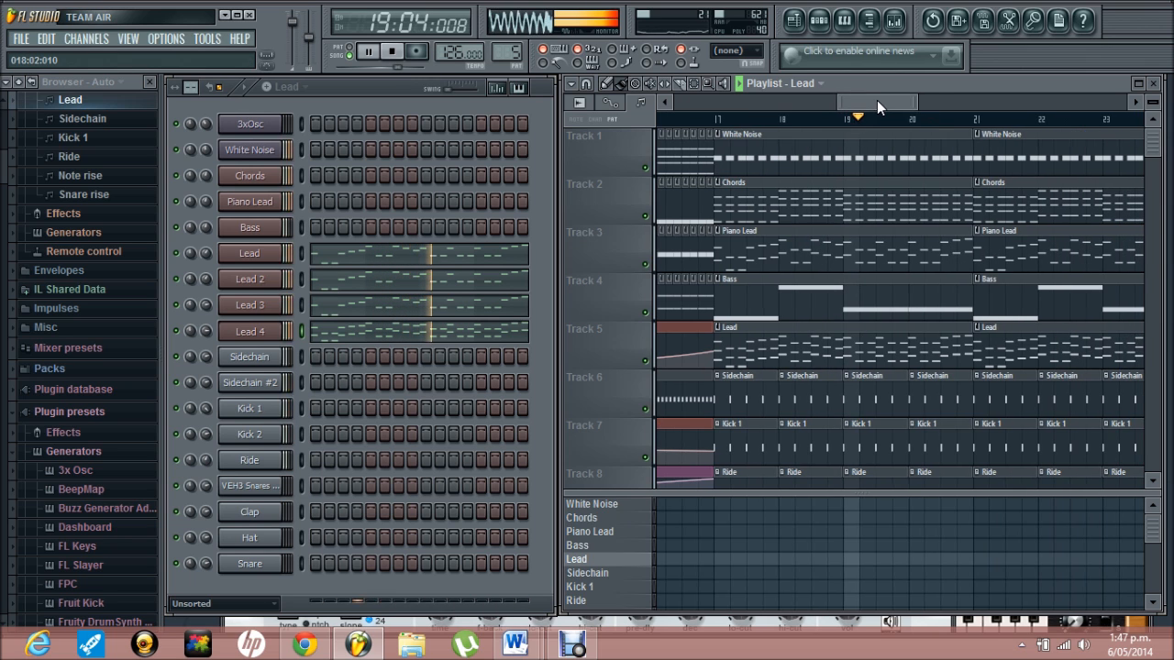
{"action": "left_click_drag", "start_coordinate": [877, 100], "coordinate": [899, 104]}
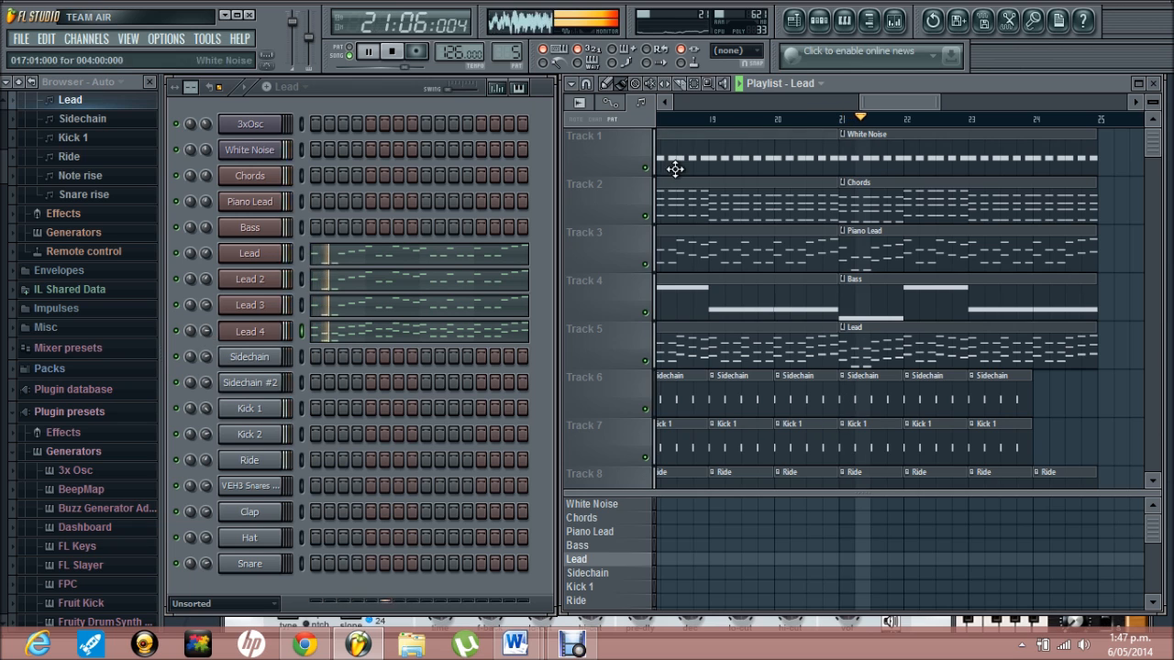
{"action": "left_click", "coordinate": [896, 22]}
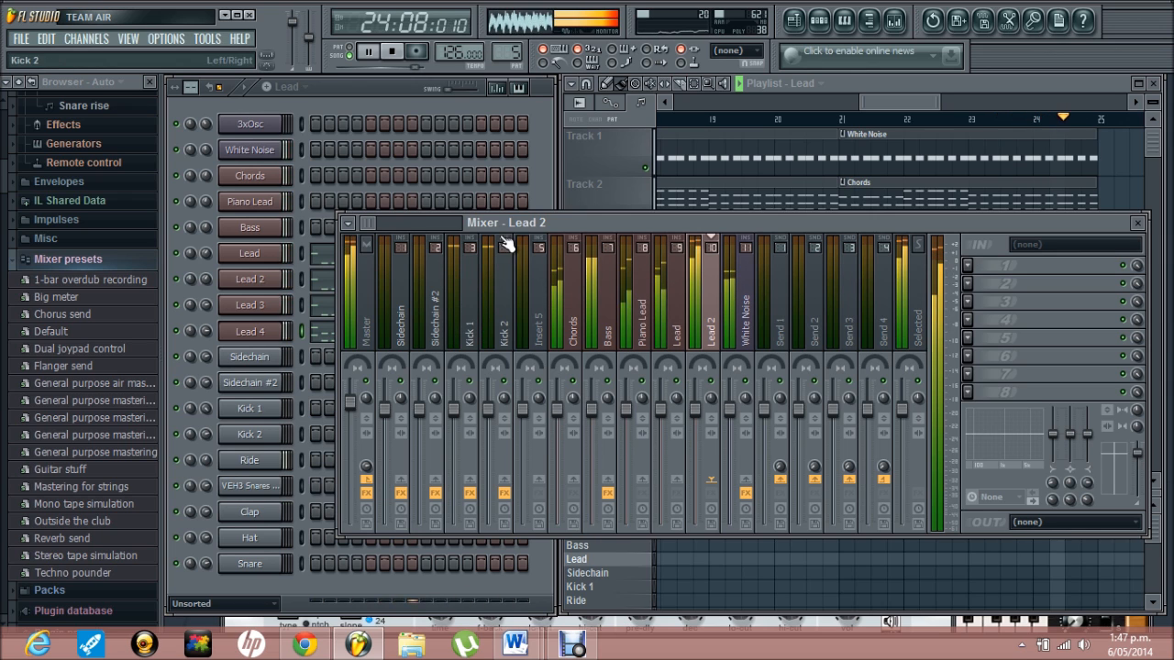
{"action": "left_click", "coordinate": [351, 83]}
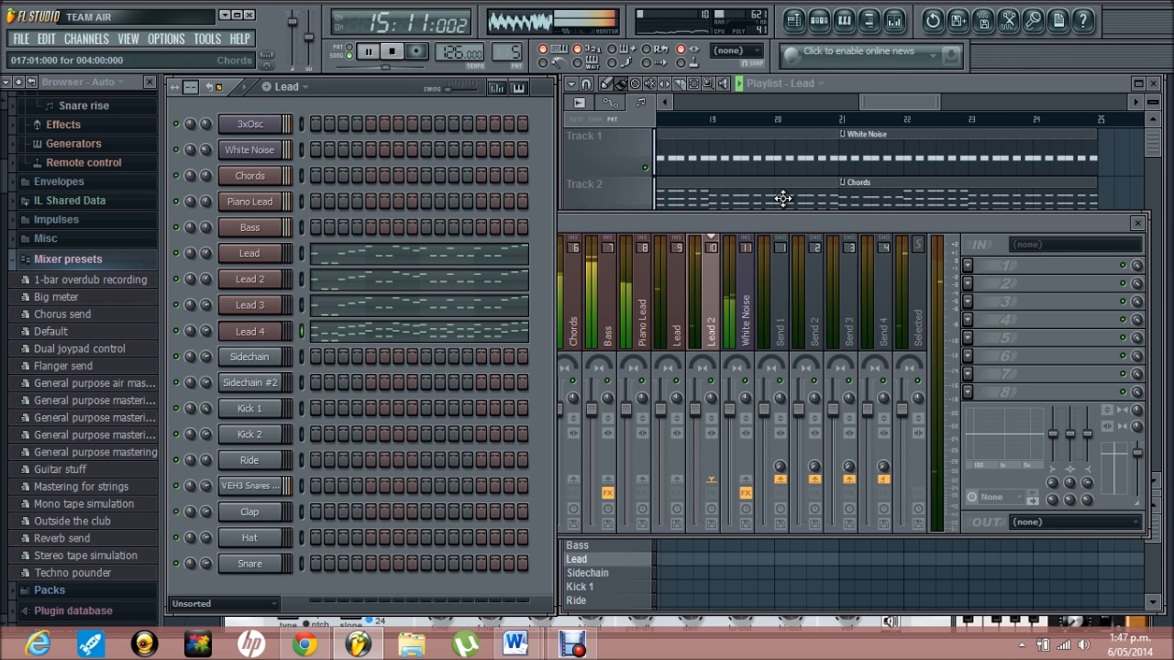
{"action": "left_click_drag", "start_coordinate": [915, 104], "coordinate": [867, 100]}
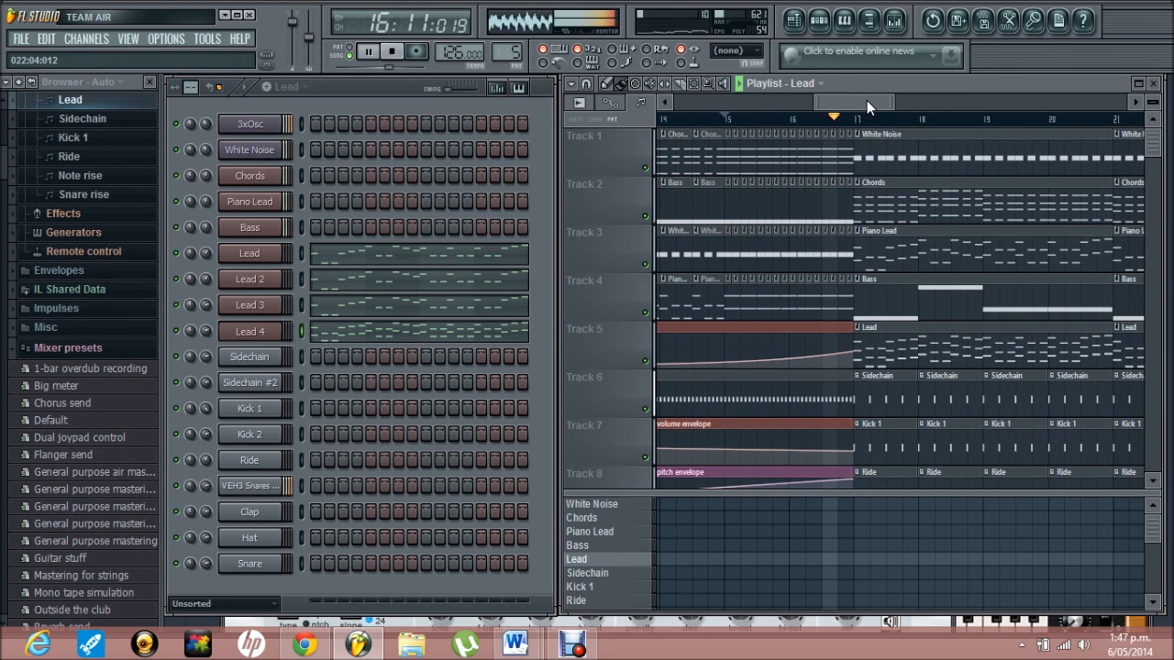
- Play the drop from bar 17 and rebalance the lead layers, setting Lead 3 to 59% and Lead to 54% volume
{"action": "key", "text": "space"}
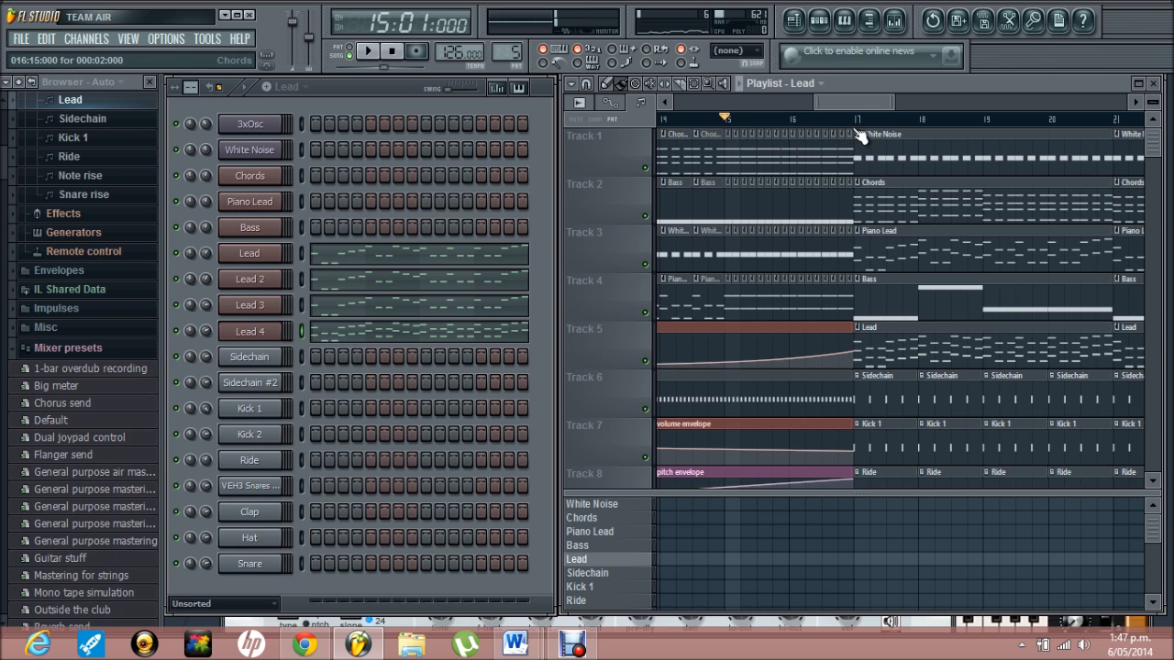
{"action": "left_click", "coordinate": [857, 120]}
{"action": "key", "text": "space"}
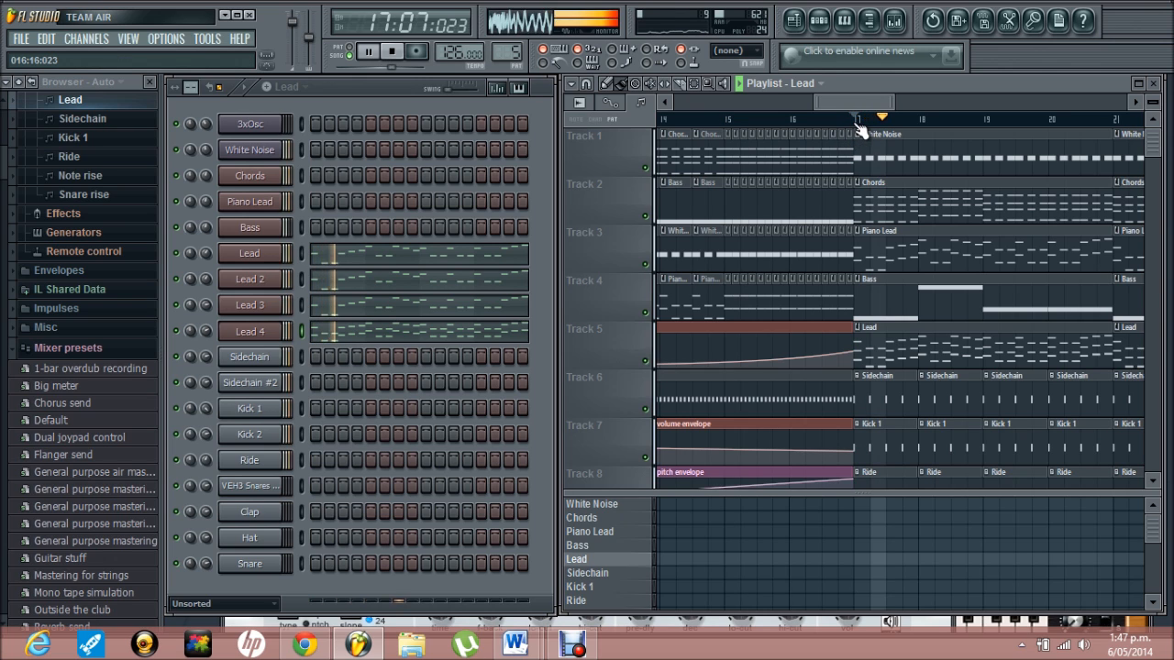
{"action": "left_click_drag", "start_coordinate": [203, 312], "coordinate": [204, 281]}
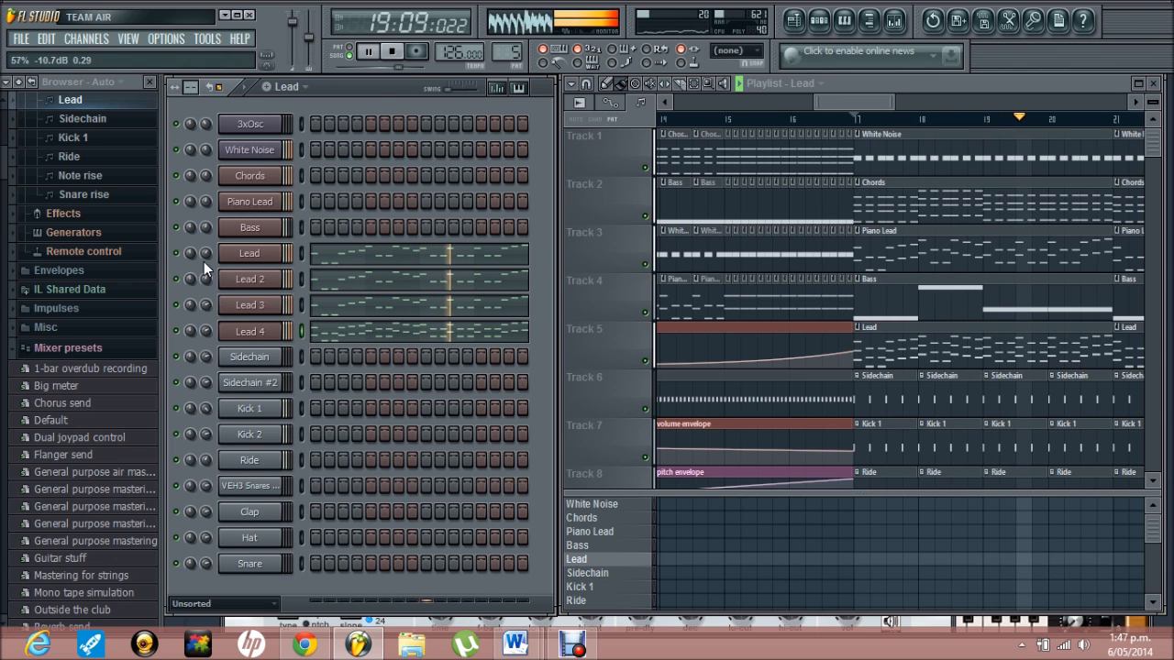
{"action": "left_click", "coordinate": [206, 254]}
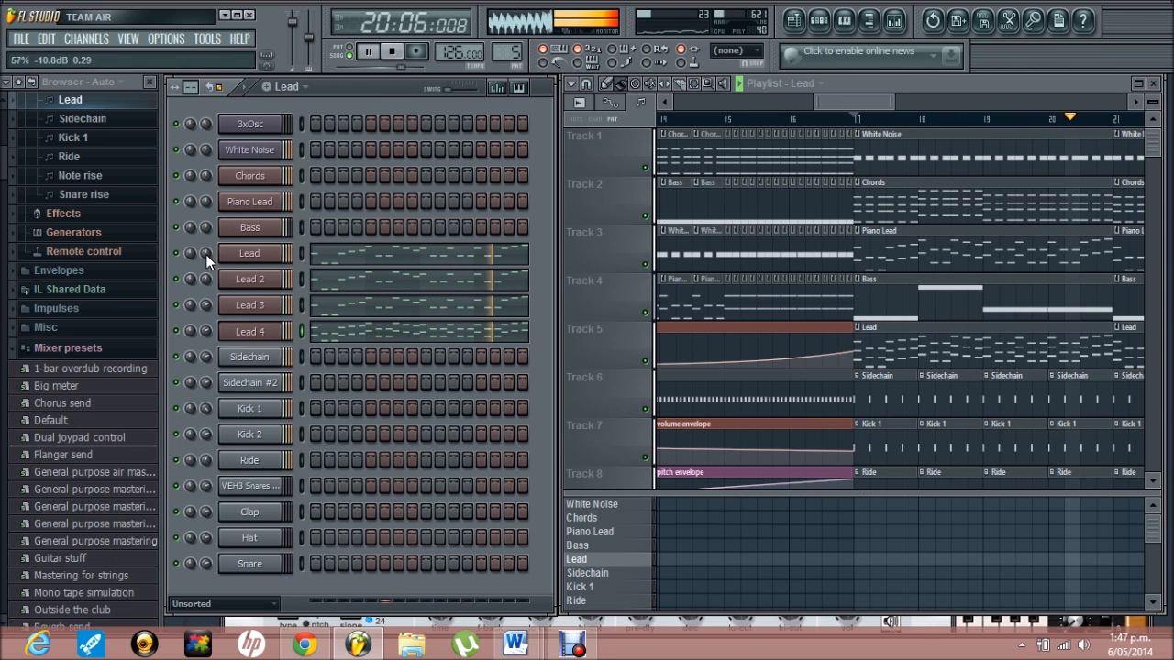
{"action": "left_click", "coordinate": [206, 331]}
{"action": "left_click_drag", "start_coordinate": [202, 305], "coordinate": [202, 299]}
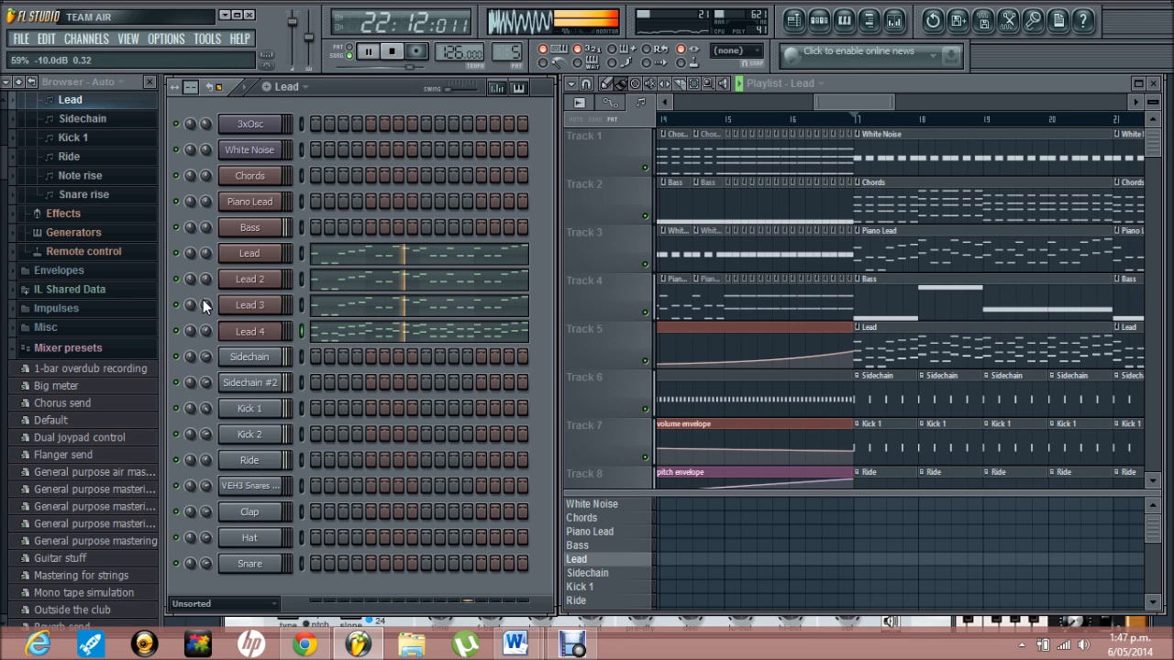
{"action": "left_click", "coordinate": [207, 332]}
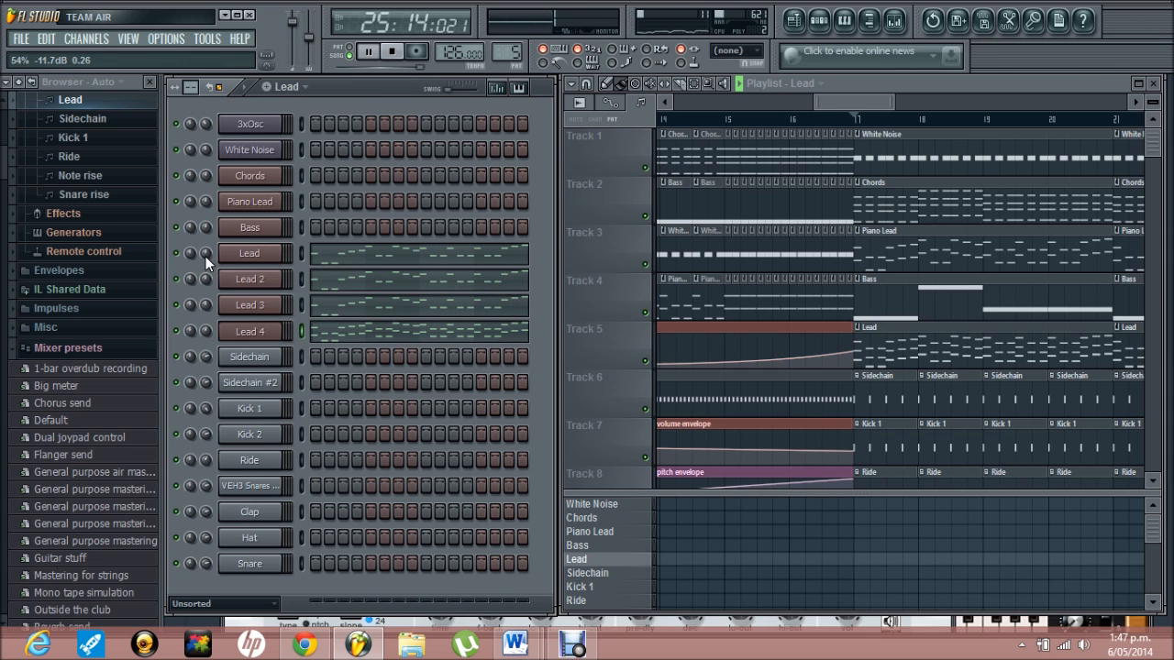
{"action": "key", "text": "space"}
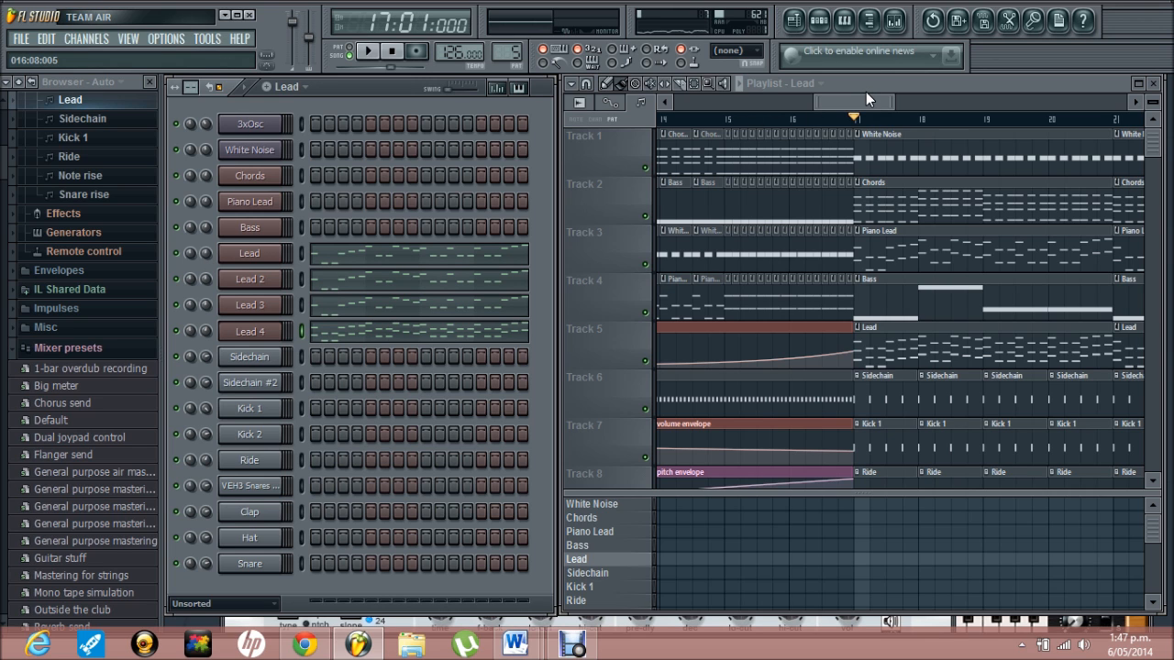
- Save the project in the Projects folder under the name Tutorial
{"action": "left_click_drag", "start_coordinate": [867, 103], "coordinate": [661, 84]}
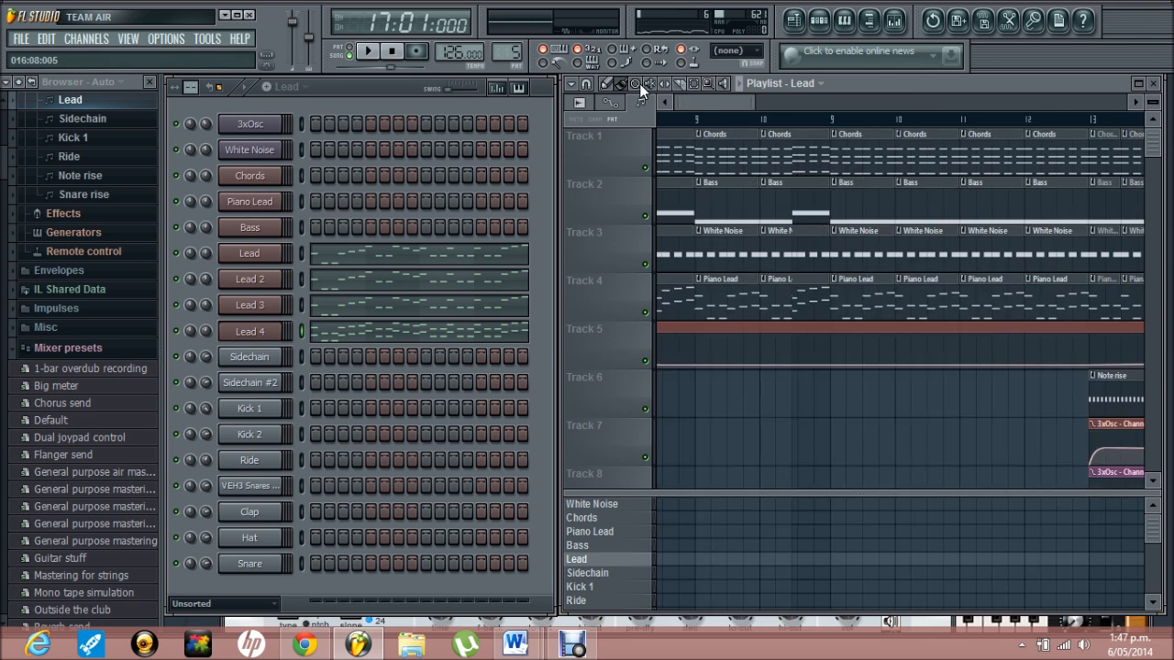
{"action": "left_click_drag", "start_coordinate": [750, 102], "coordinate": [932, 106]}
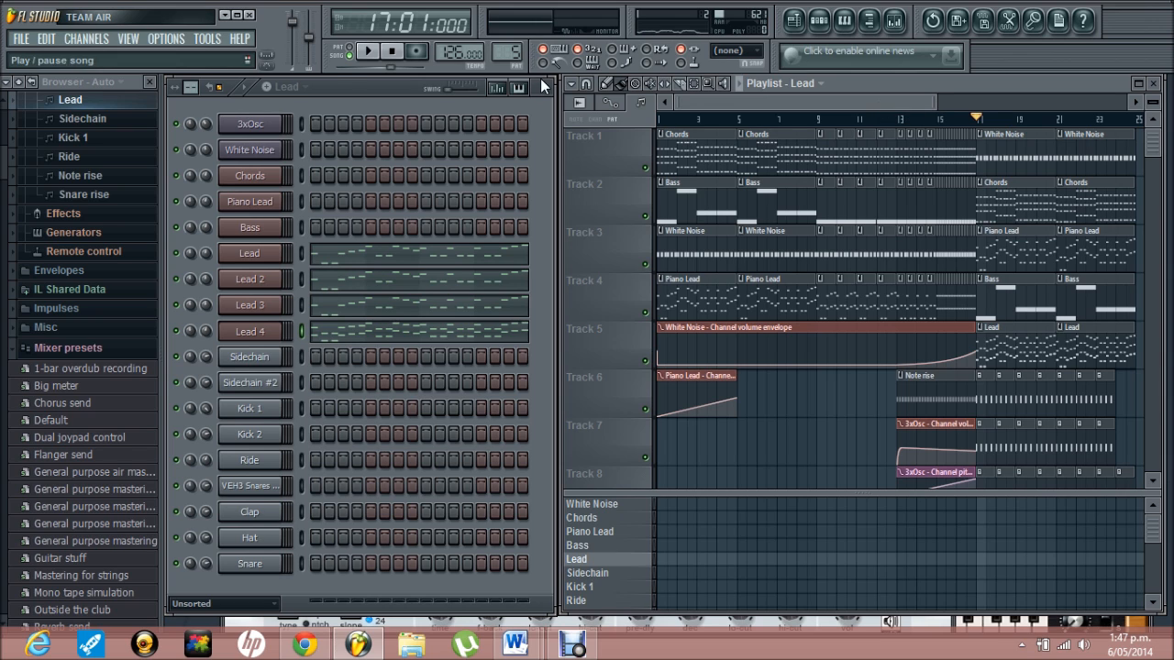
{"action": "left_click", "coordinate": [25, 42]}
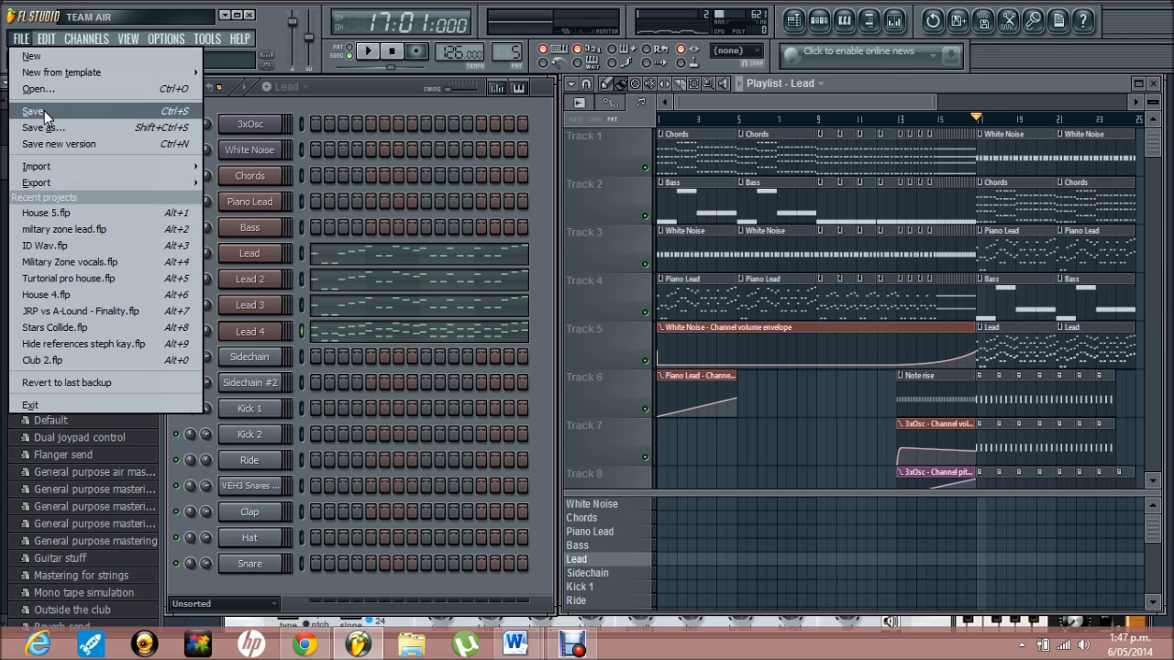
{"action": "left_click", "coordinate": [44, 110]}
{"action": "type", "text": "t"}
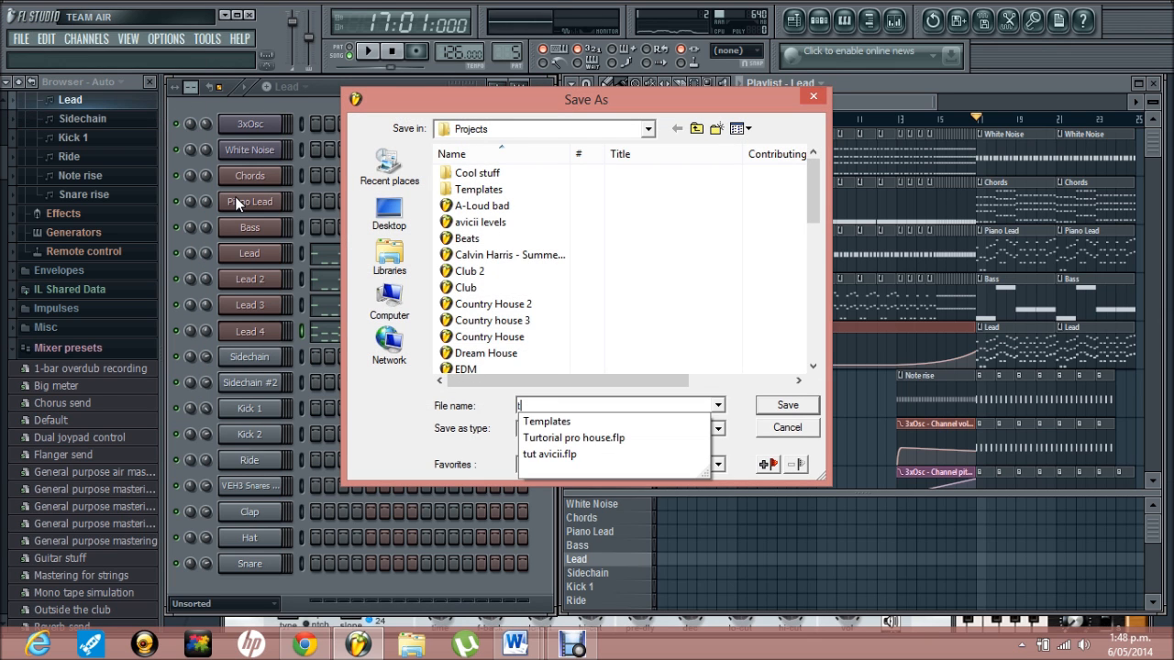
{"action": "type", "text": "UT"}
{"action": "key", "text": "BackSpace"}
{"action": "key", "text": "BackSpace"}
{"action": "key", "text": "BackSpace"}
{"action": "type", "text": "Tut"}
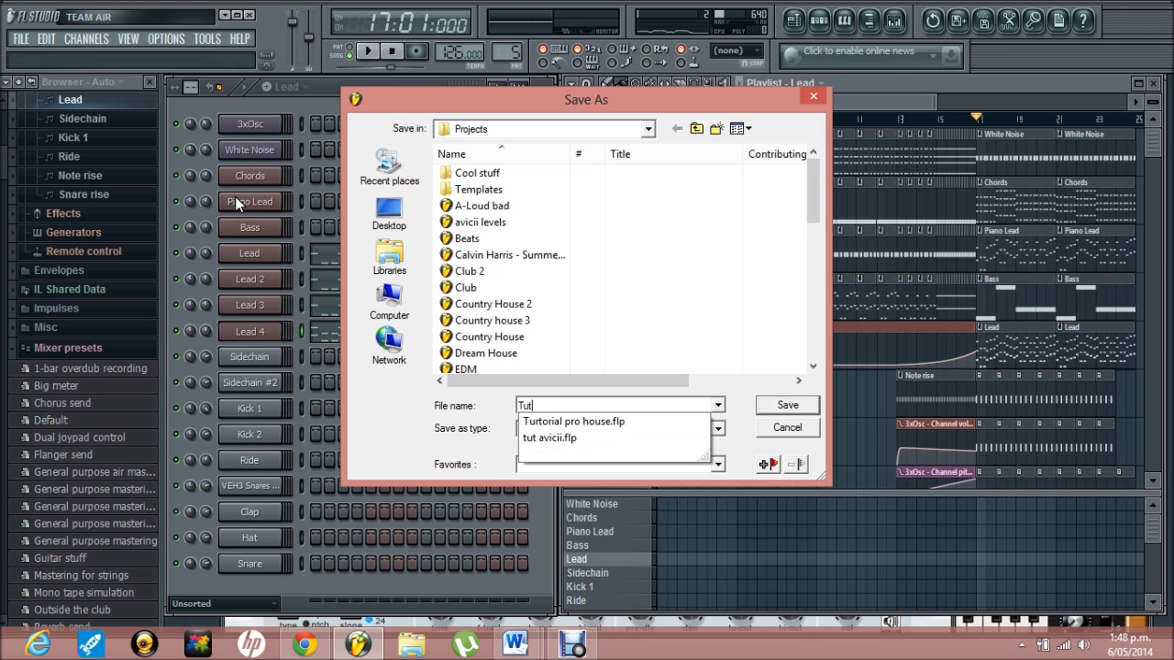
{"action": "type", "text": "orial"}
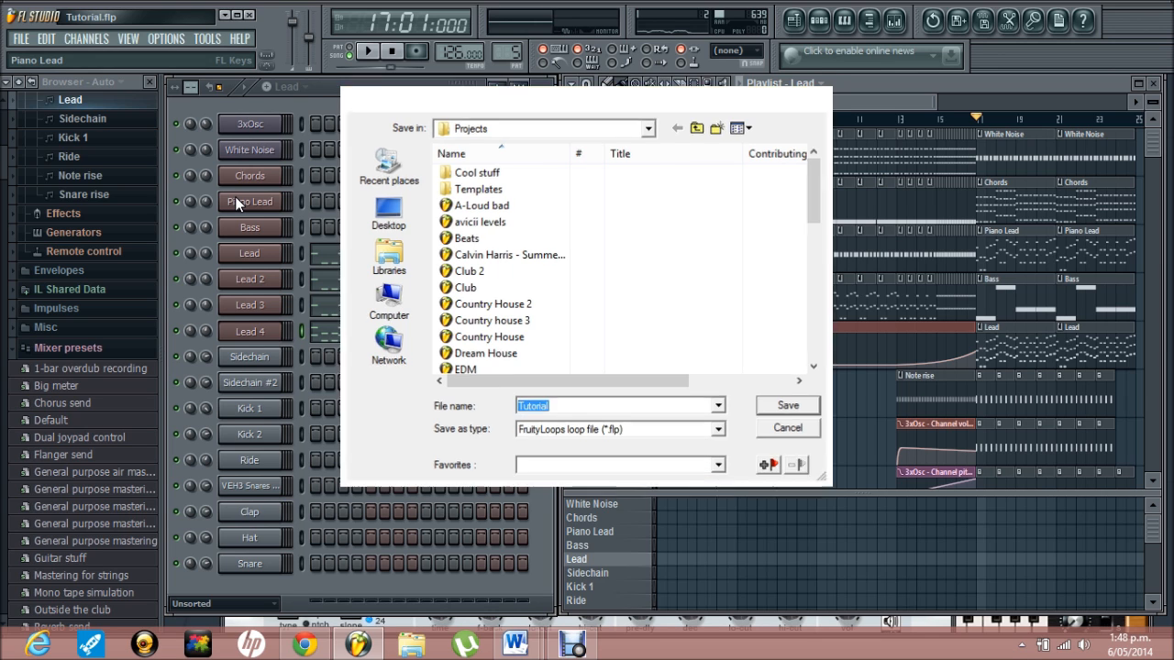
{"action": "key", "text": "Return"}
- Open the existing Calvin Harris - Summer project from the Projects folder
{"action": "left_click", "coordinate": [22, 40]}
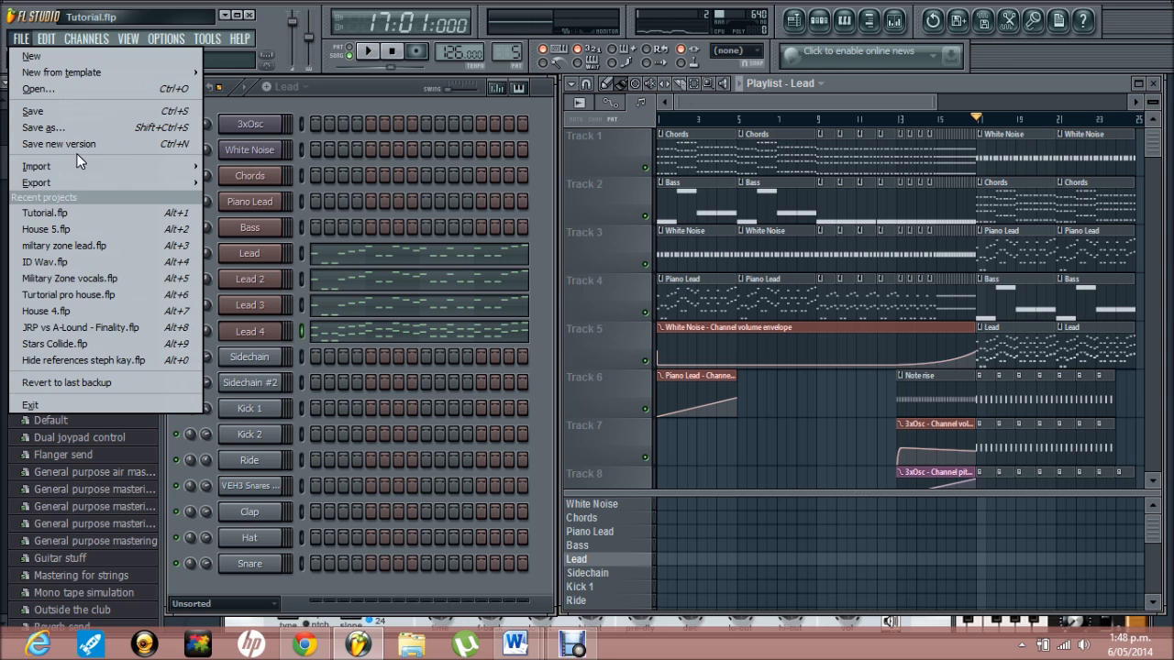
{"action": "left_click", "coordinate": [49, 89]}
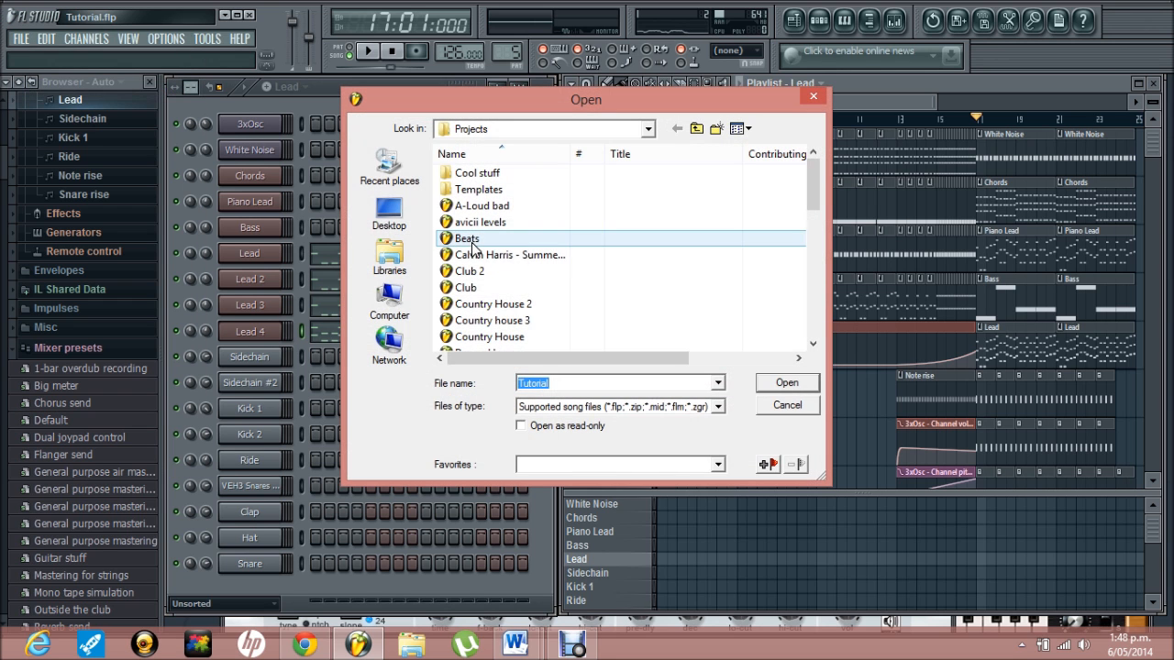
{"action": "double_click", "coordinate": [550, 257]}
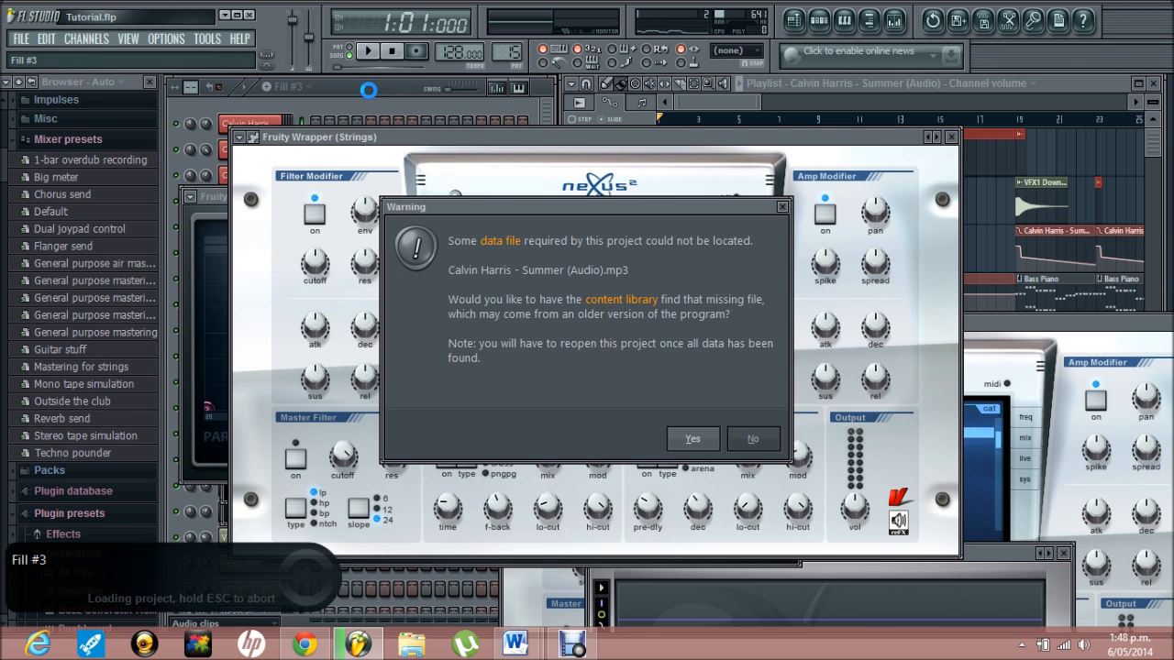
- Examine the Summer project's playlist and play it from bar 27 through the snare rise into the drop at bar 35
{"action": "left_click", "coordinate": [1061, 91]}
{"action": "mouse_move", "coordinate": [762, 106]}
{"action": "left_mouse_down"}
{"action": "mouse_move", "coordinate": [681, 105]}
{"action": "mouse_move", "coordinate": [806, 104]}
{"action": "mouse_move", "coordinate": [778, 104]}
{"action": "left_mouse_up"}
{"action": "scroll", "coordinate": [860, 266], "scroll_direction": "down", "scroll_amount": 7}
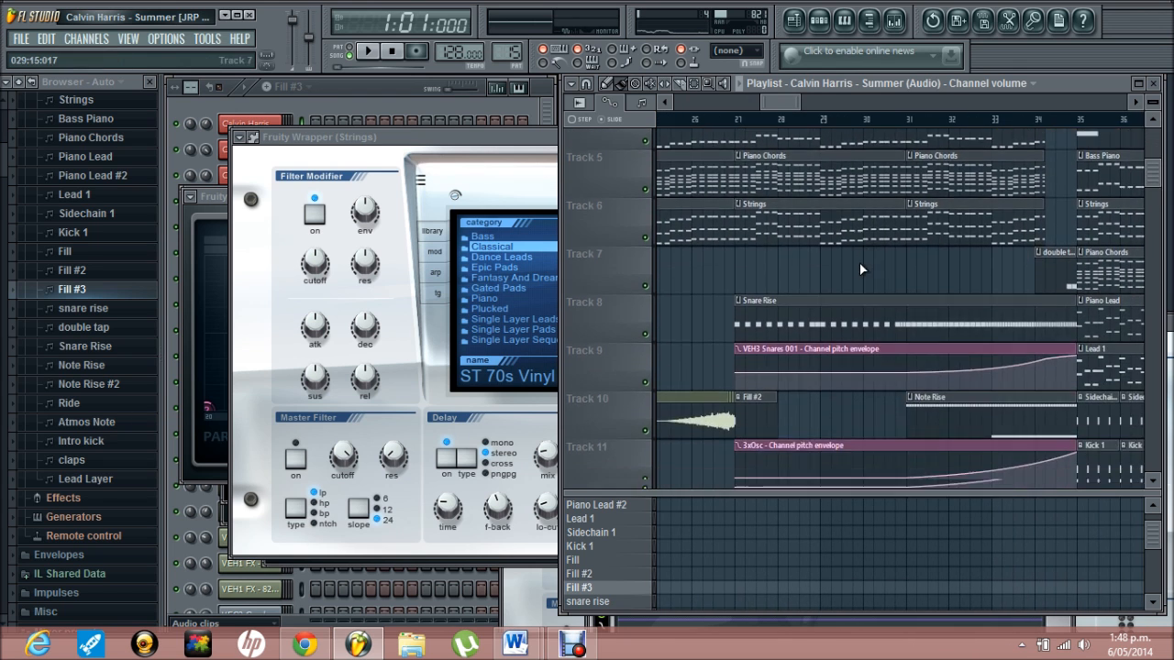
{"action": "scroll", "coordinate": [860, 266], "scroll_direction": "up", "scroll_amount": 4}
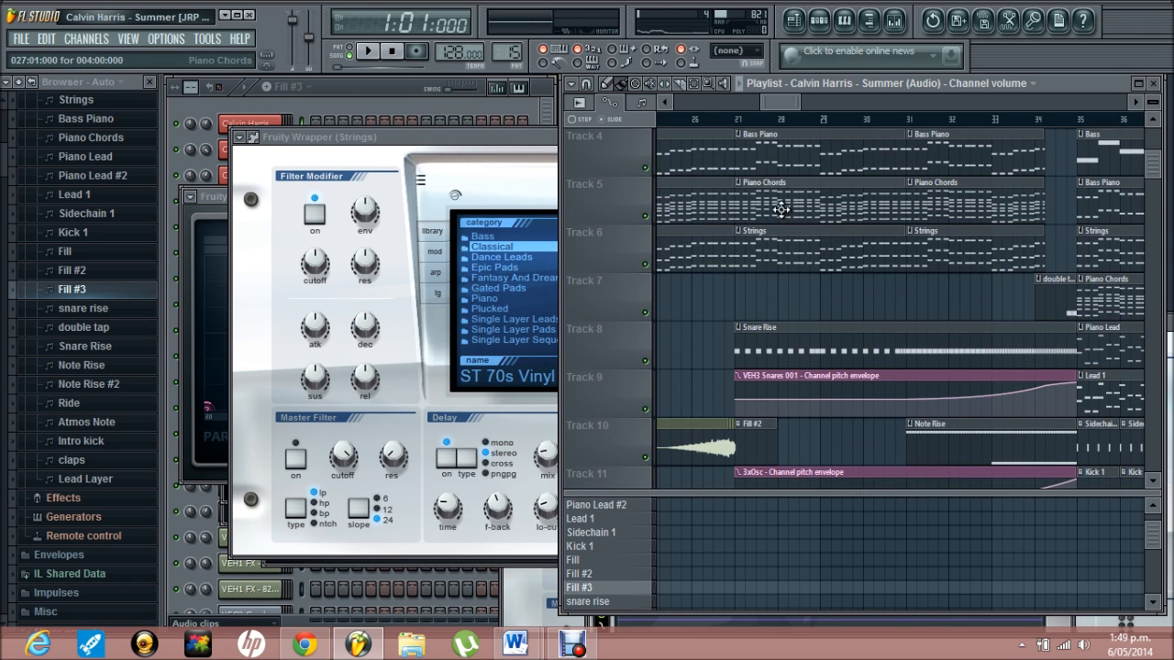
{"action": "scroll", "coordinate": [885, 259], "scroll_direction": "up", "scroll_amount": 3}
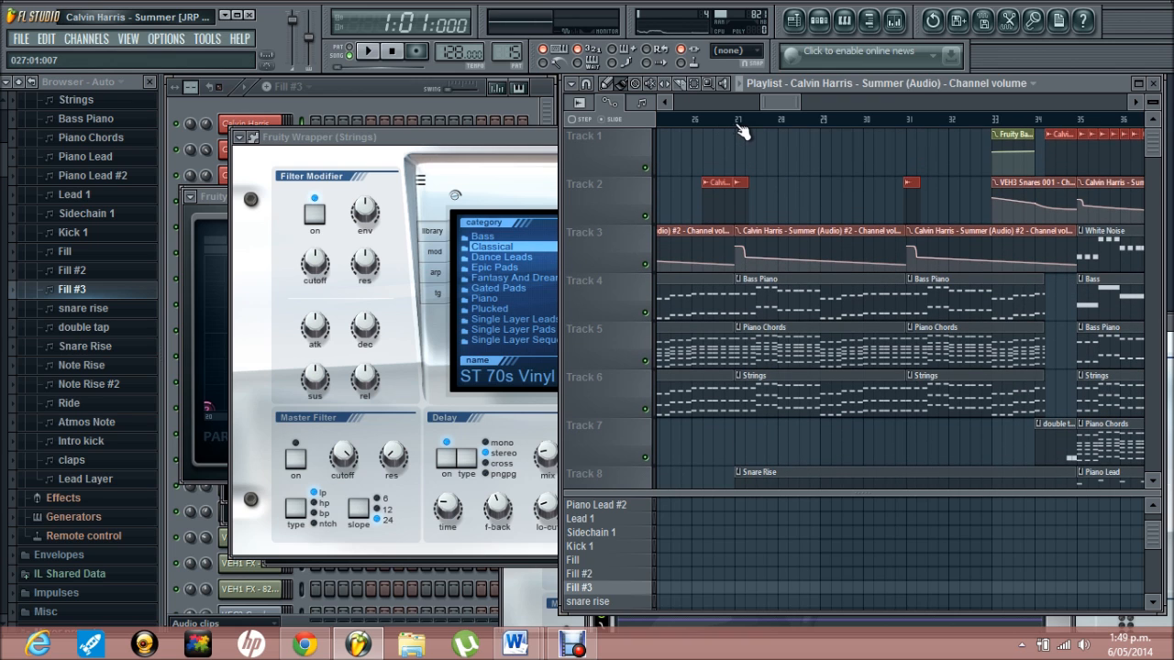
{"action": "left_click", "coordinate": [739, 121]}
{"action": "key", "text": "space"}
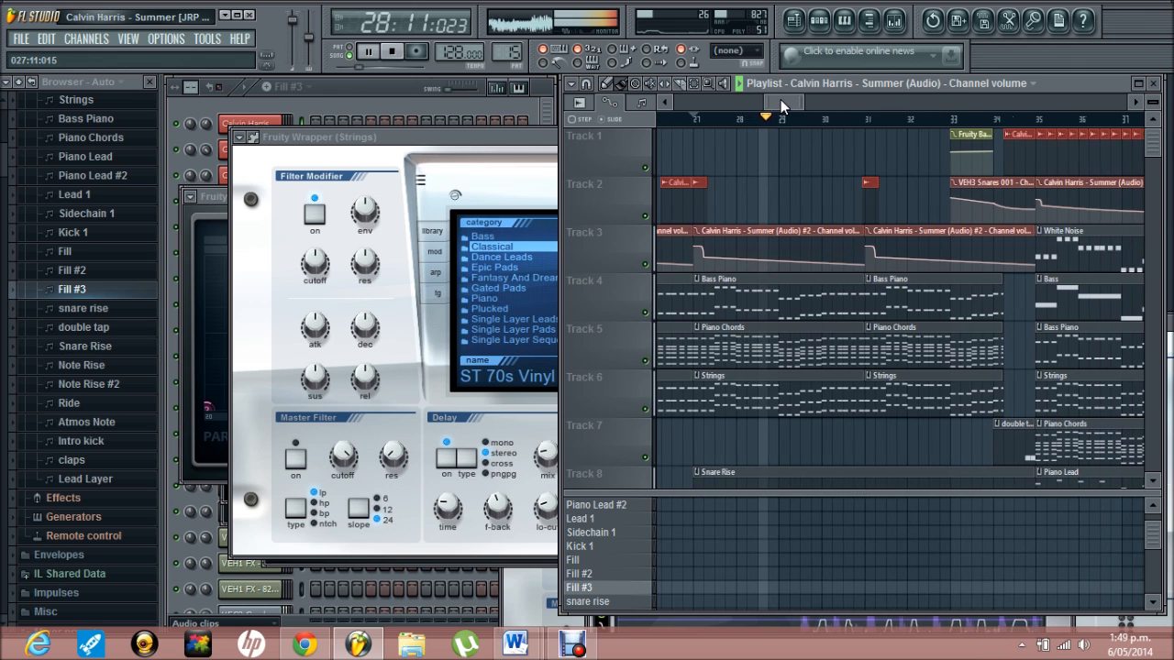
{"action": "left_click_drag", "start_coordinate": [781, 101], "coordinate": [791, 101]}
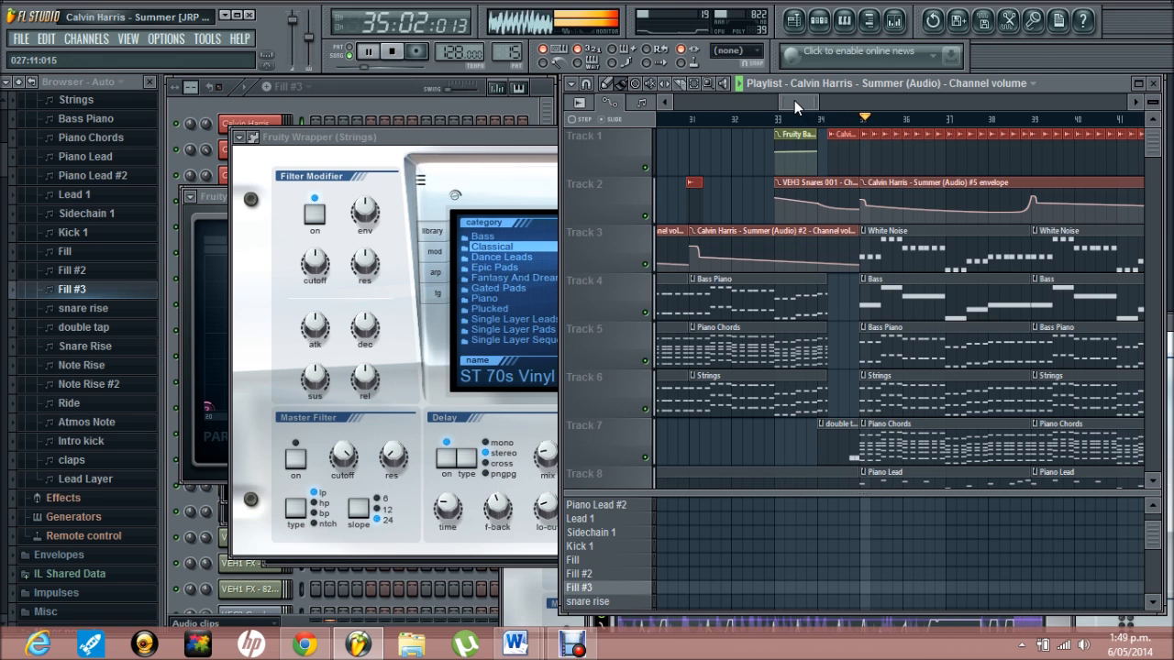
{"action": "left_click_drag", "start_coordinate": [794, 100], "coordinate": [798, 100]}
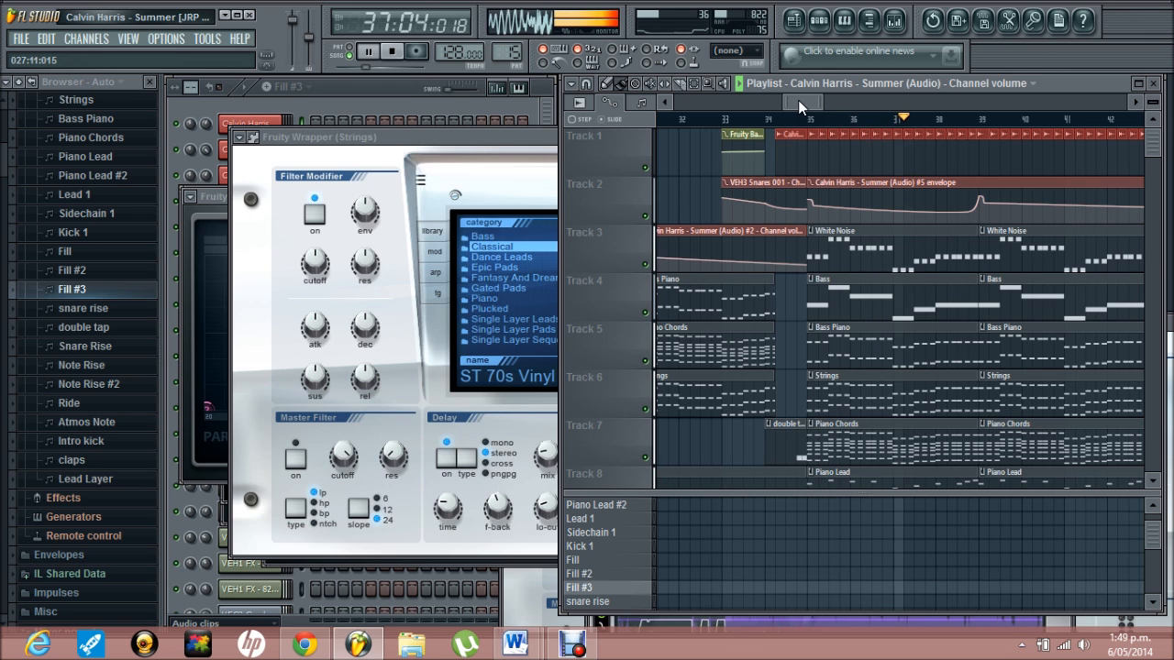
{"action": "left_click", "coordinate": [397, 55]}
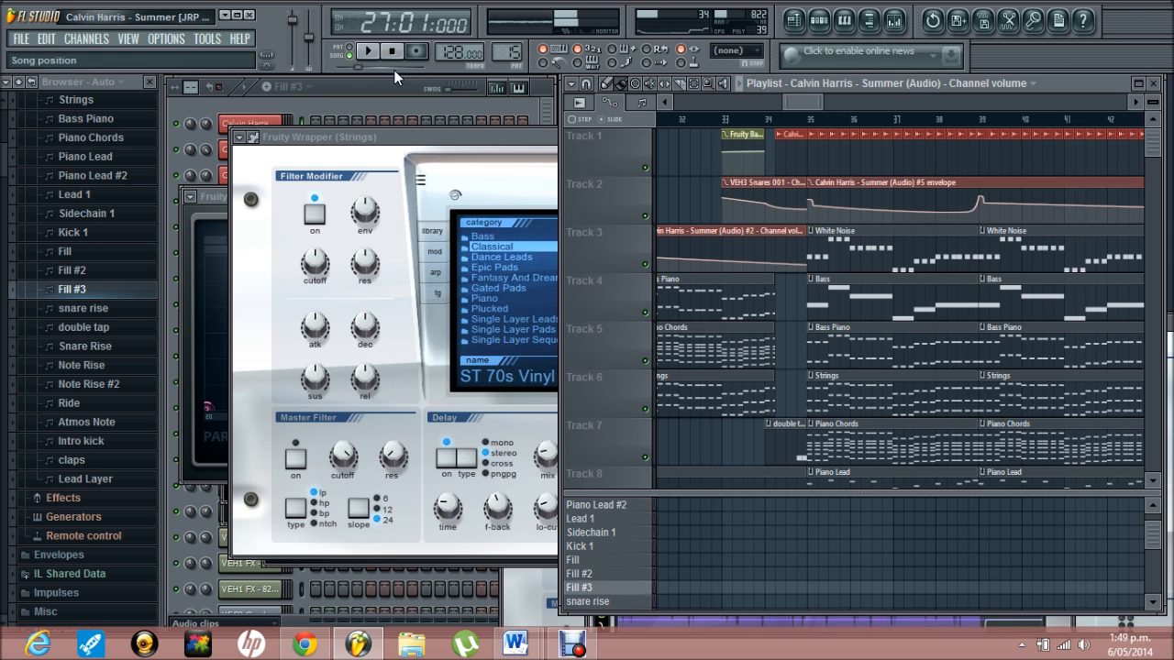
{"action": "left_click_drag", "start_coordinate": [789, 102], "coordinate": [761, 107]}
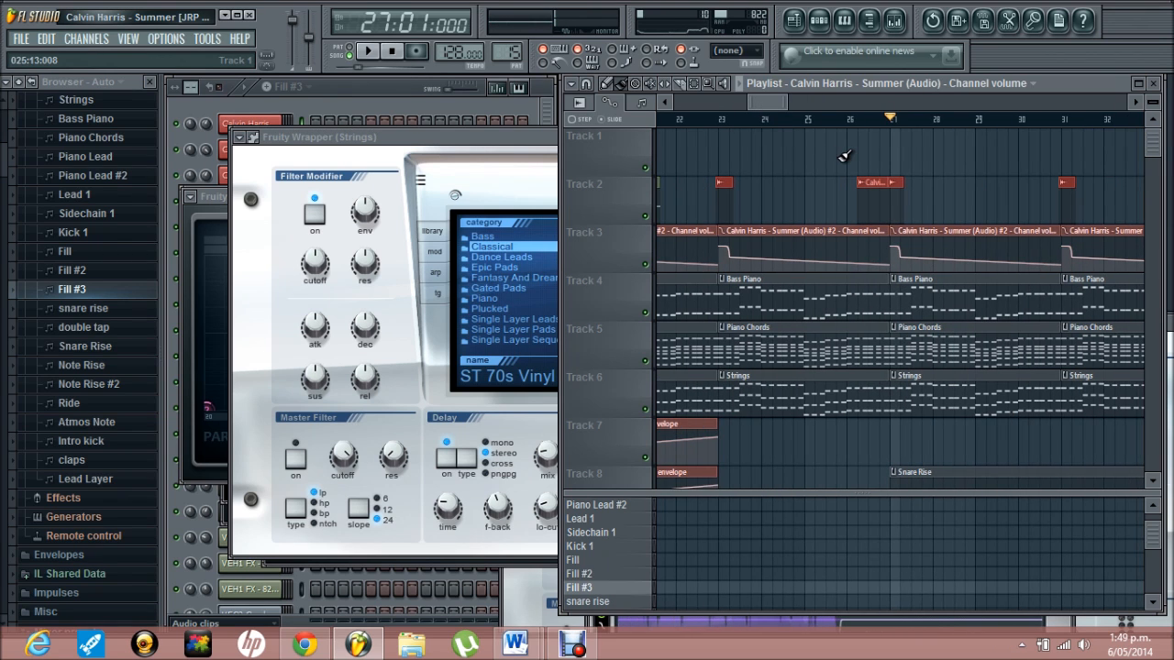